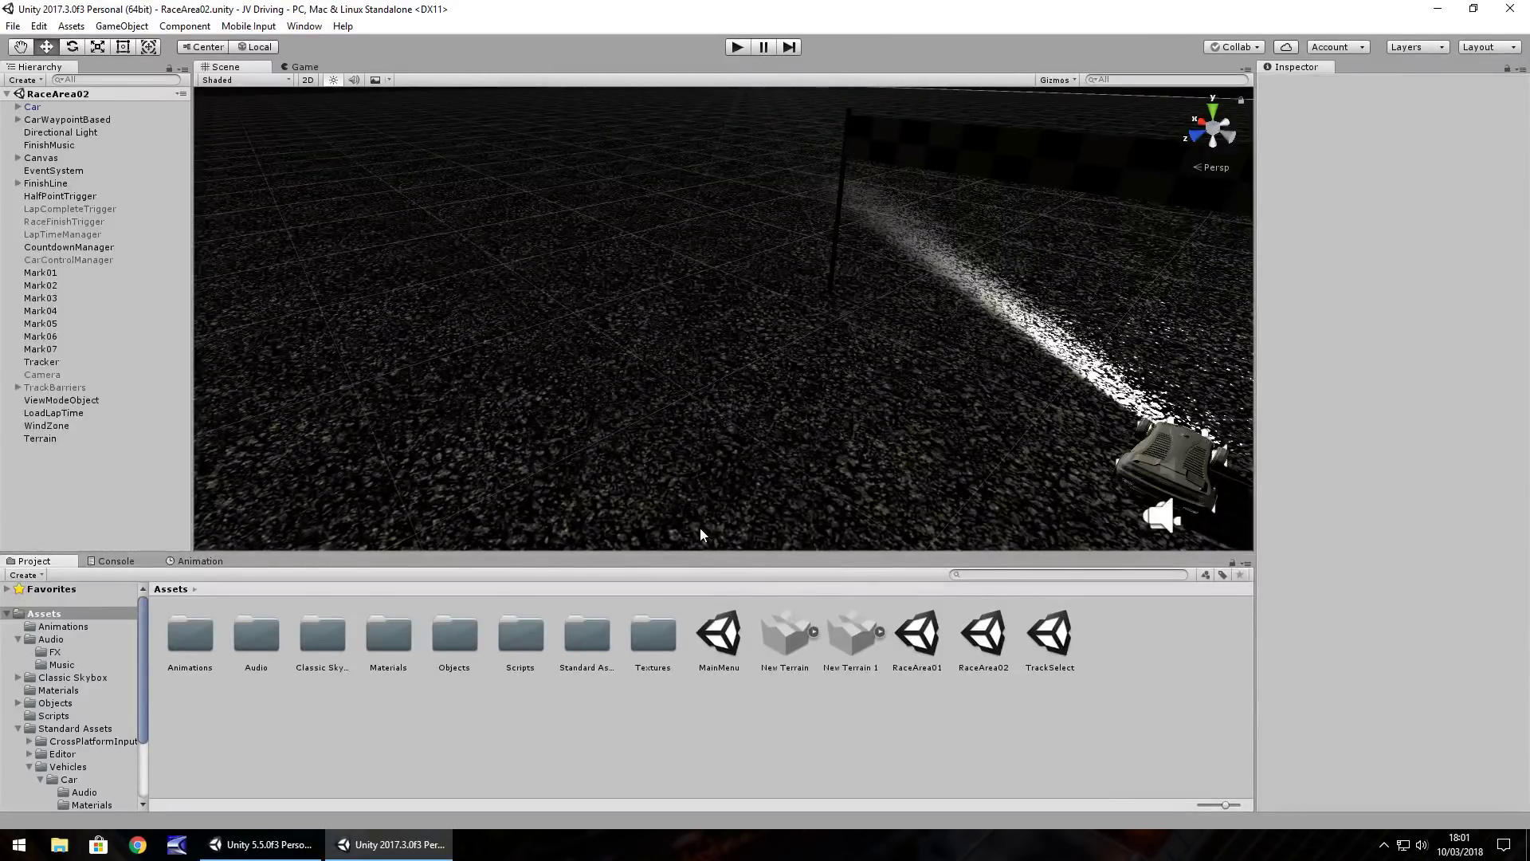
Select the scene's Directional Light and bring up the Window menu's Lighting options
mouse_move(808, 296)
right_mouse_down()
mouse_move(767, 290)
mouse_move(784, 296)
right_mouse_up()
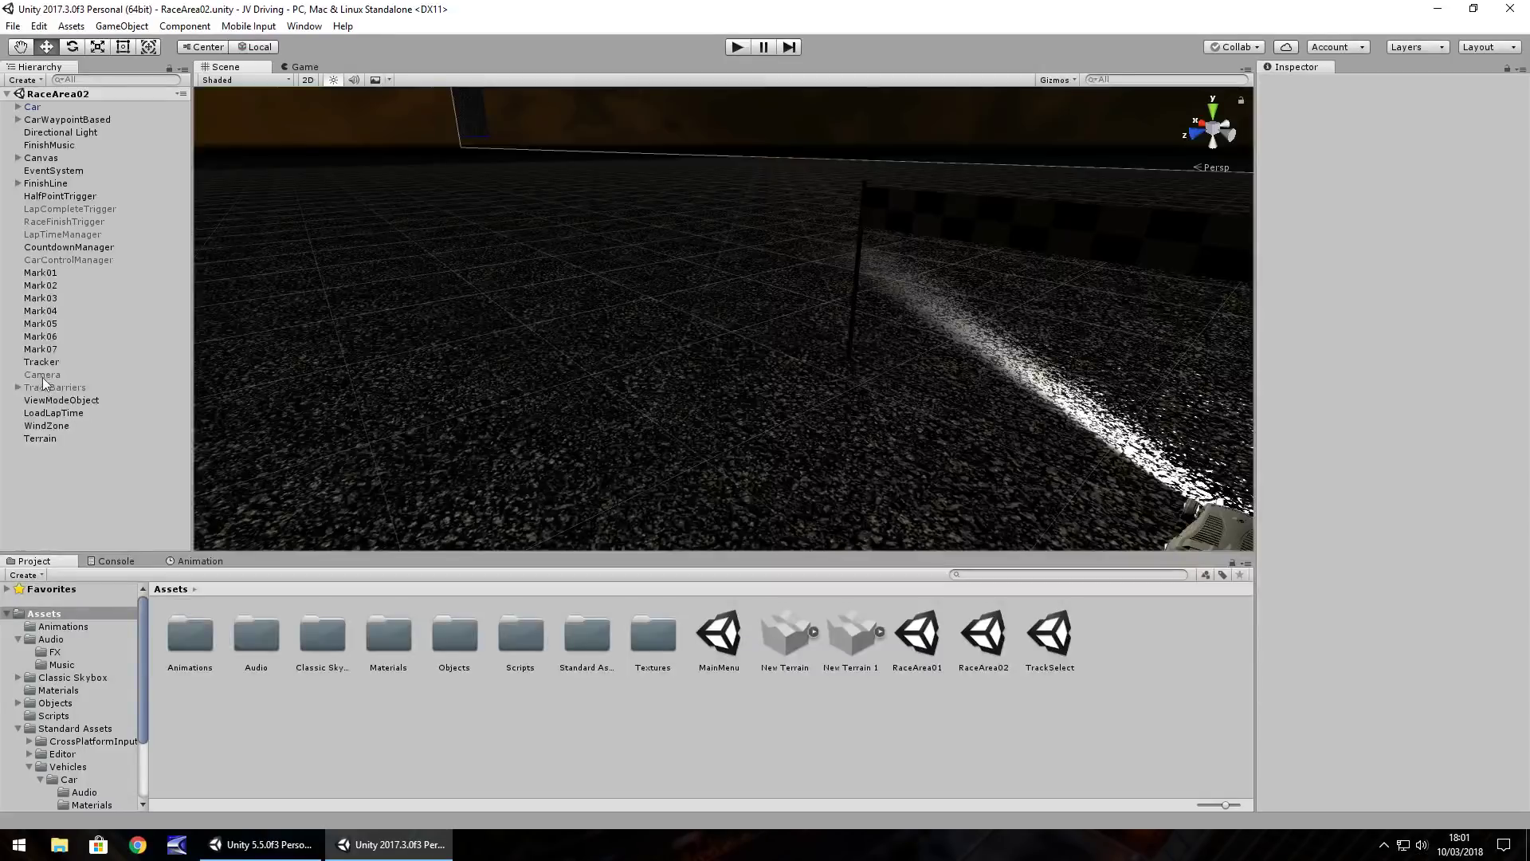
left_click(61, 133)
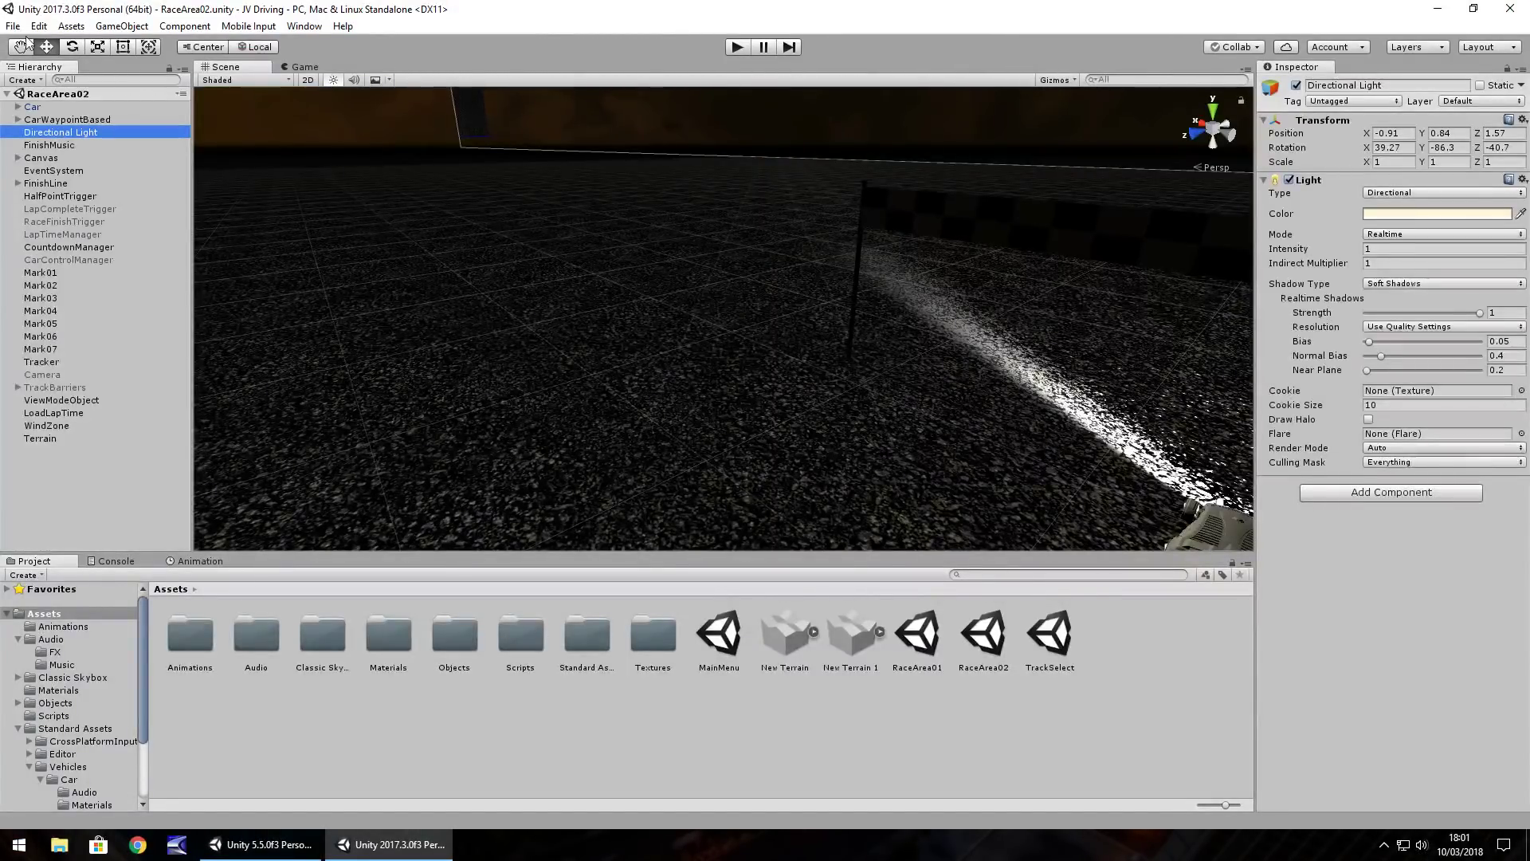
left_click(304, 26)
Open Lighting Settings and raise the environment lighting intensity multiplier
mouse_move(345, 464)
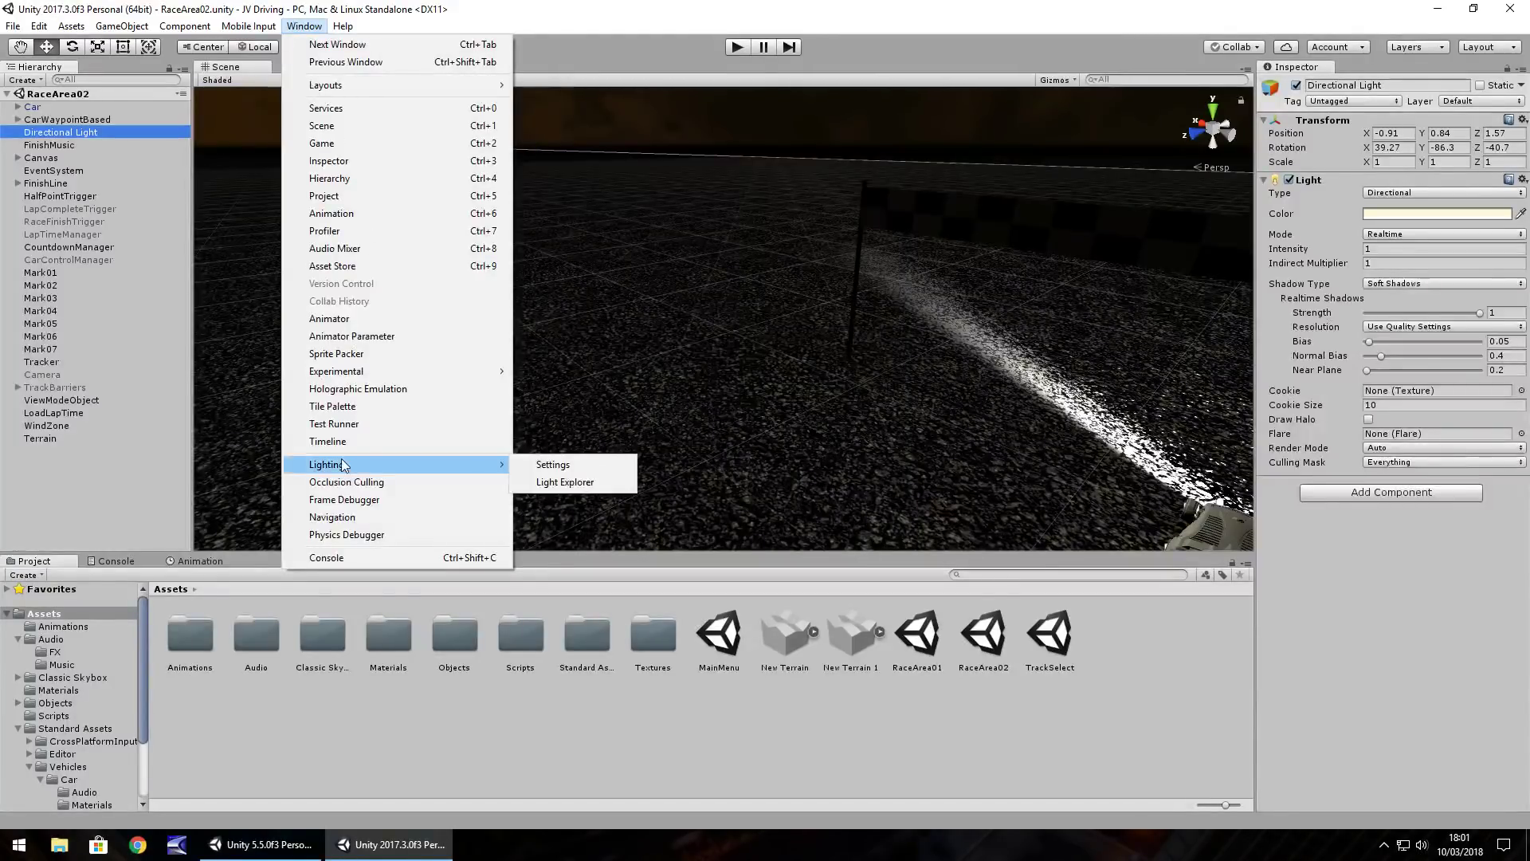
left_click(554, 464)
mouse_move(151, 145)
left_mouse_down()
mouse_move(317, 150)
mouse_move(123, 156)
left_mouse_up()
Try None, sky14 and sky15, settle on Default-Skybox, then close the picker and Lighting window
left_click(378, 80)
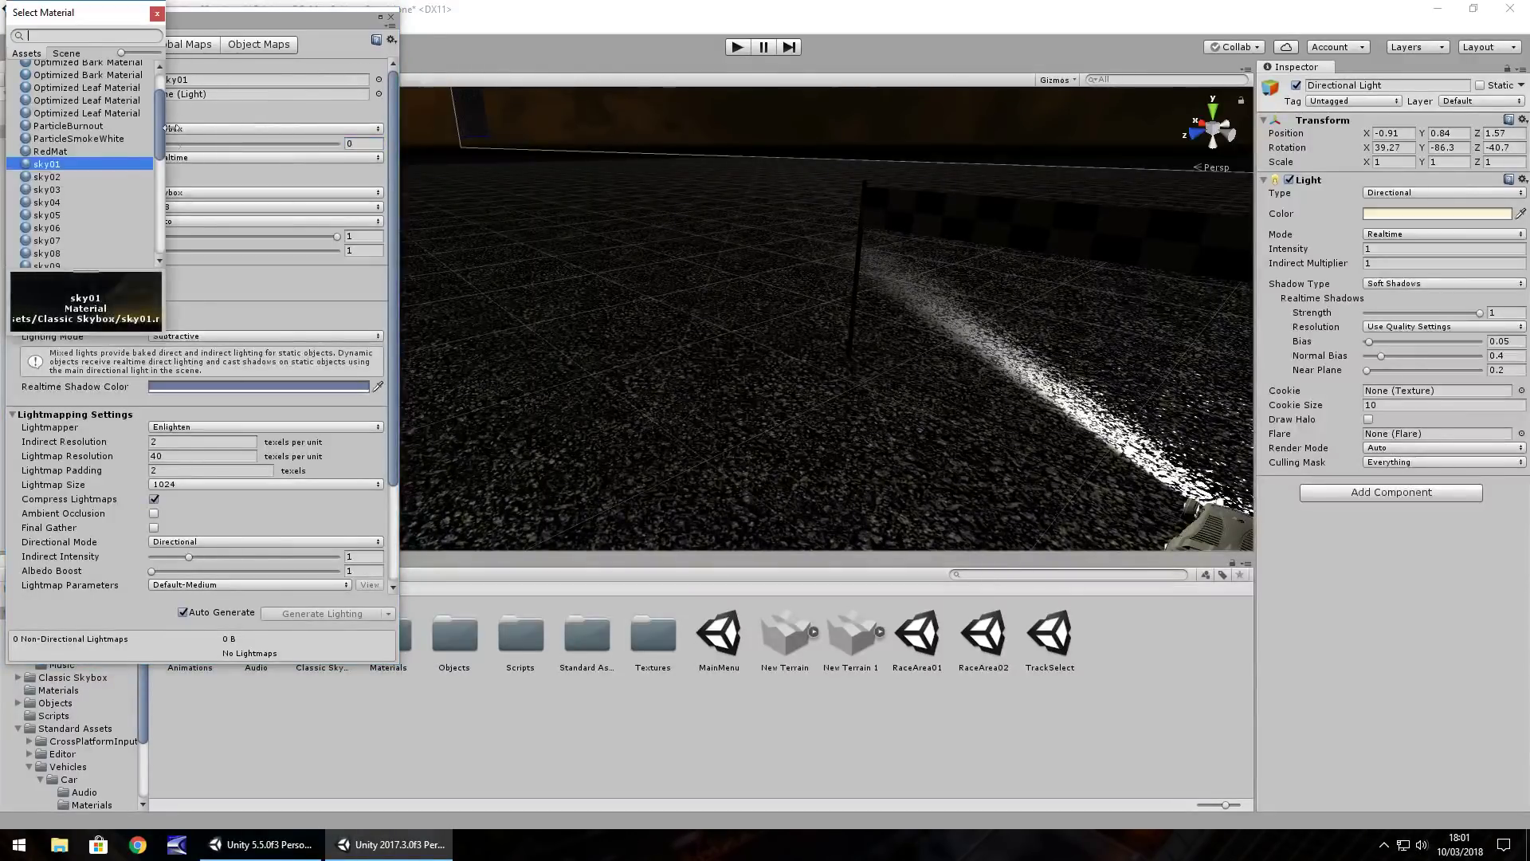
scroll(151, 152, "up", 3)
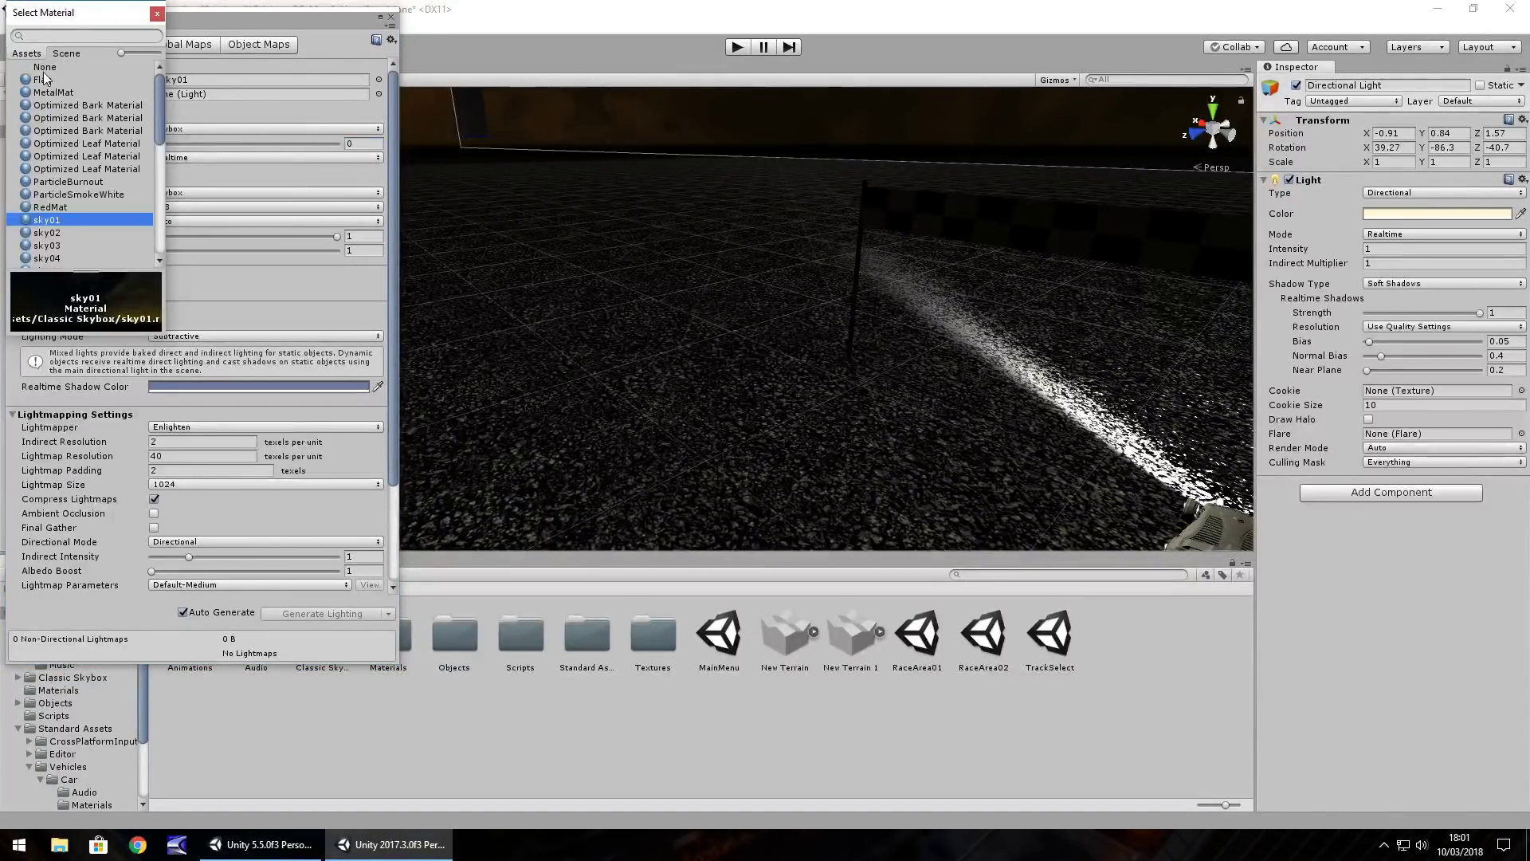
left_click(44, 69)
scroll(157, 80, "down", 6)
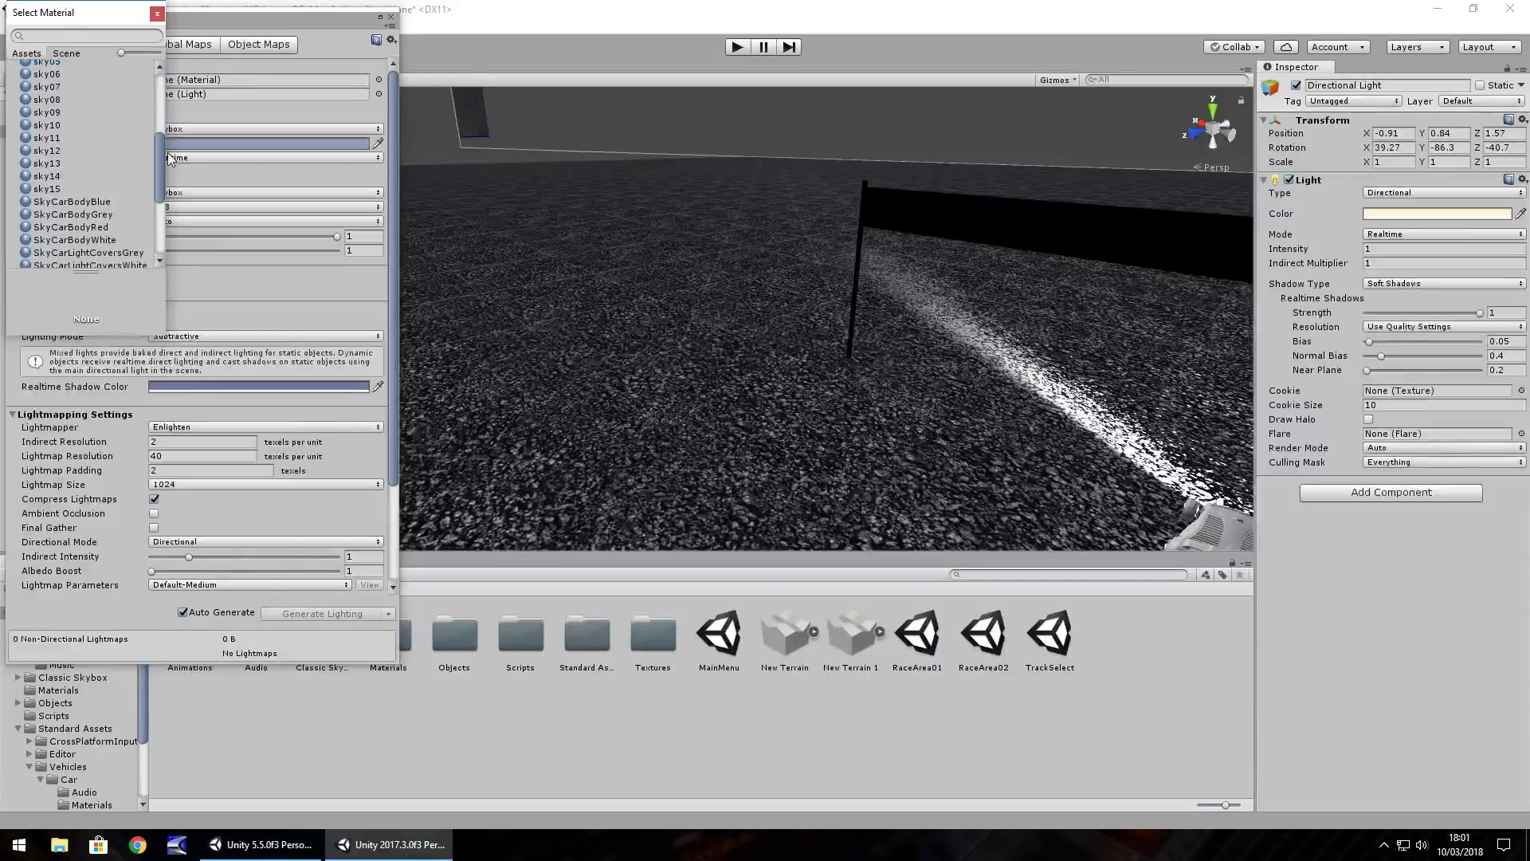
left_click(94, 144)
left_click(66, 157)
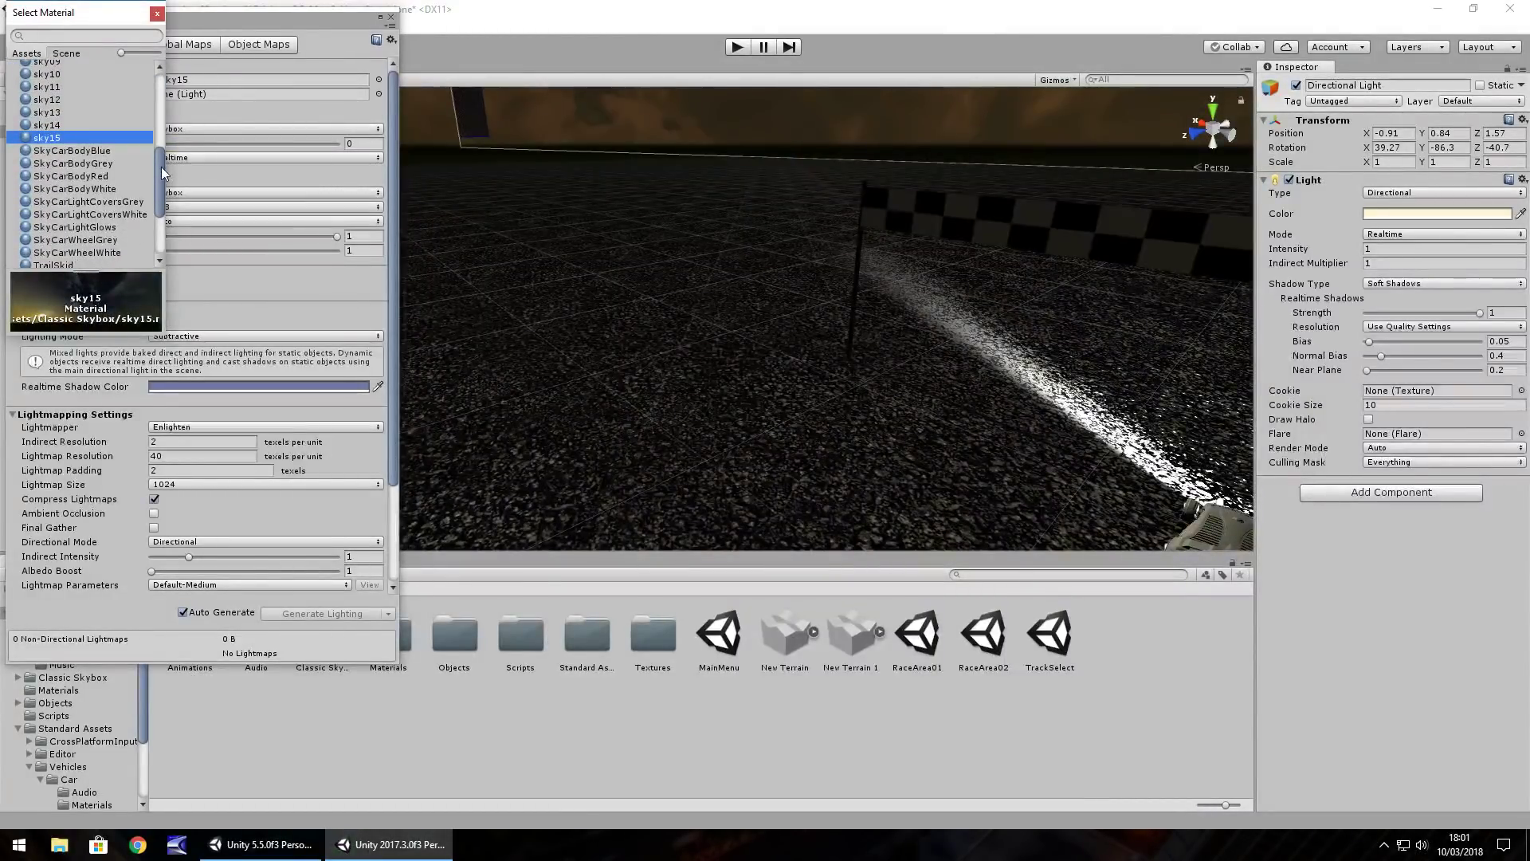
scroll(133, 233, "down", 4)
left_click(57, 211)
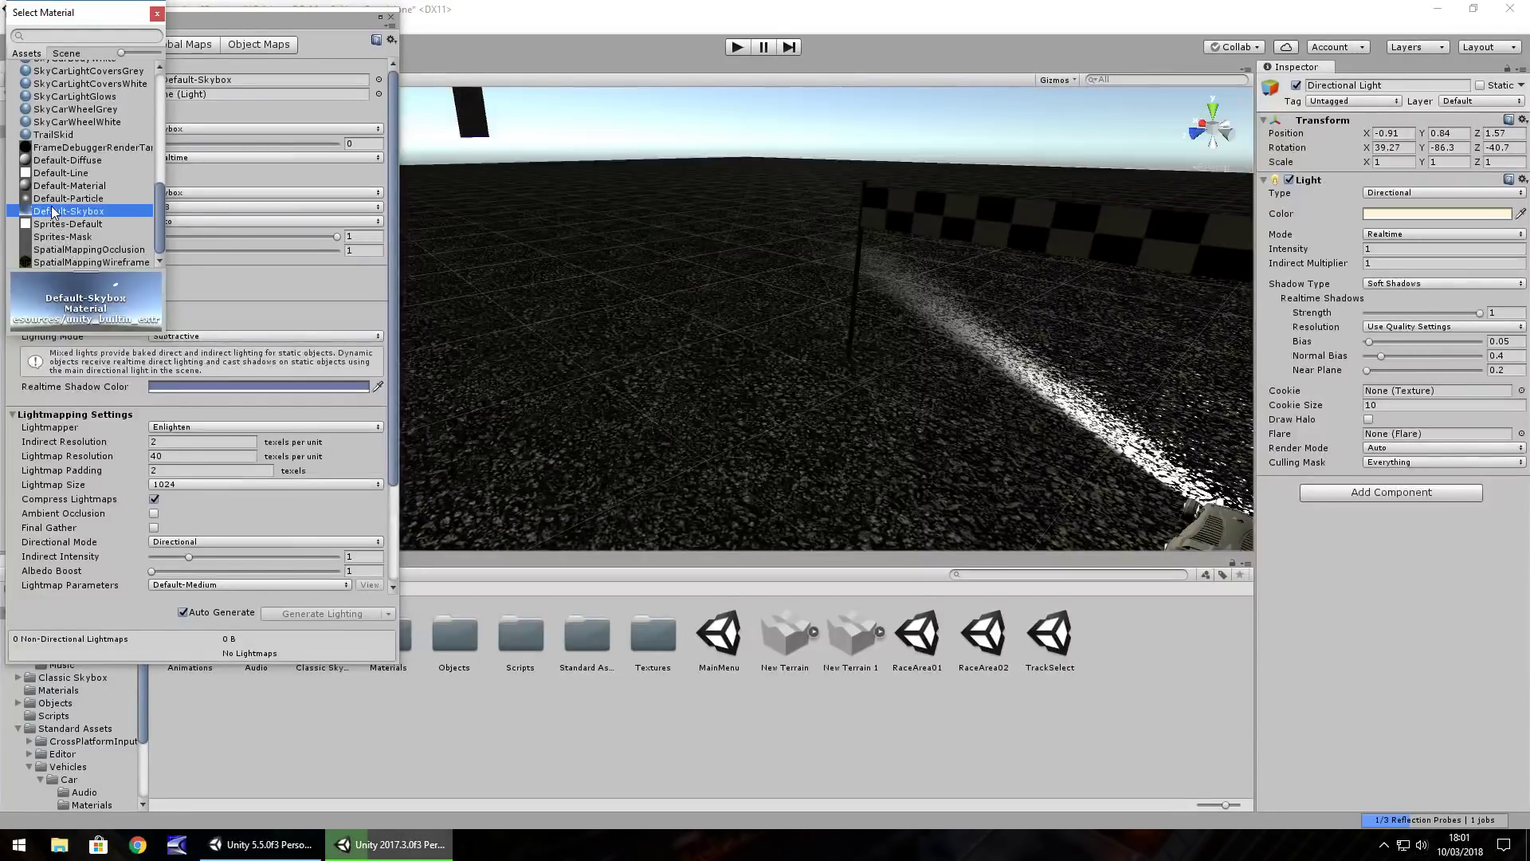
left_click(157, 13)
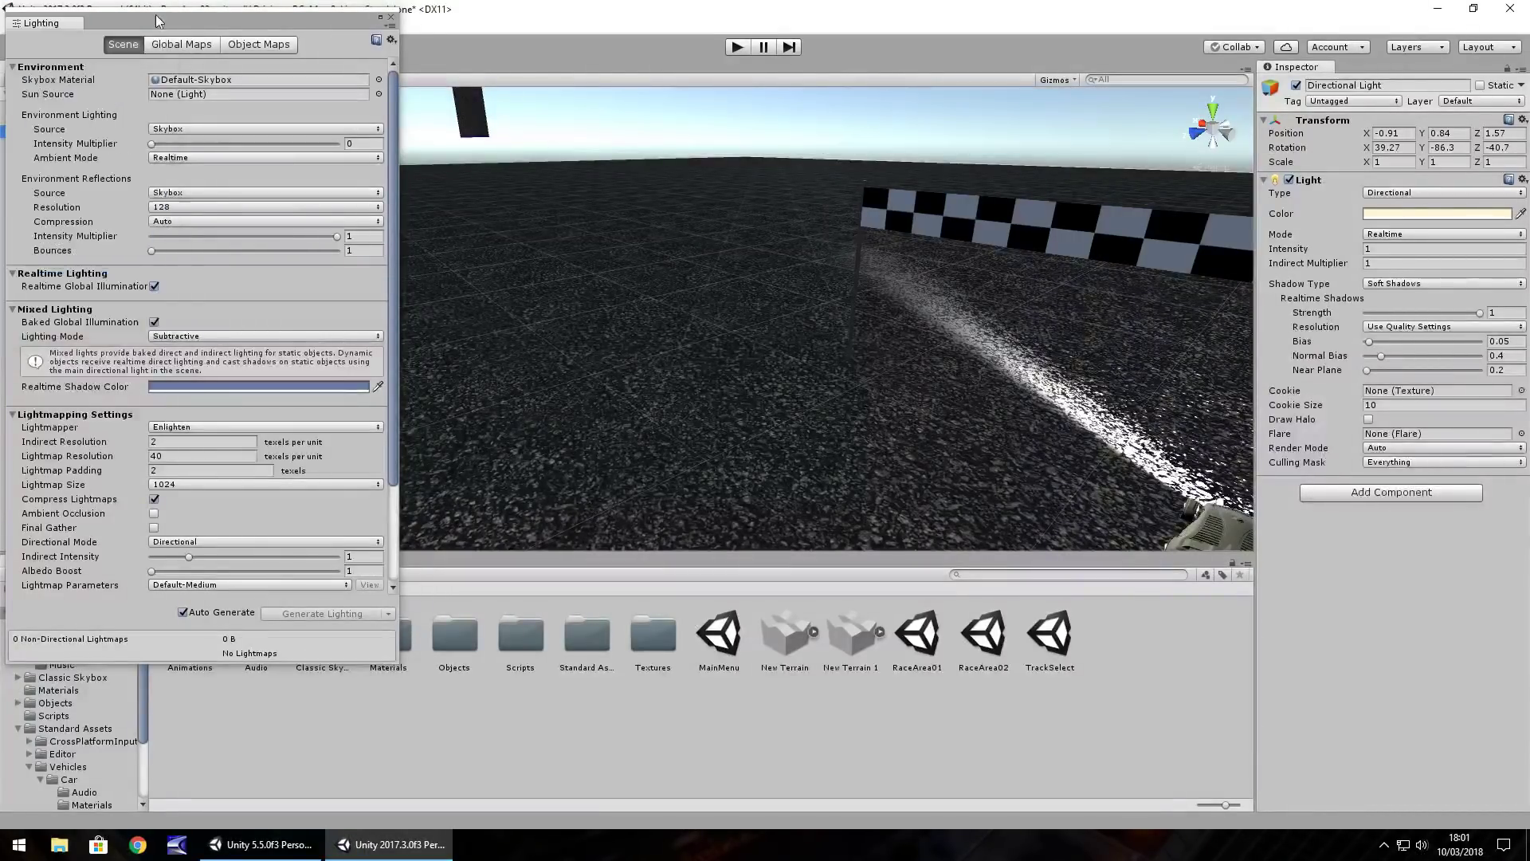
left_click(391, 18)
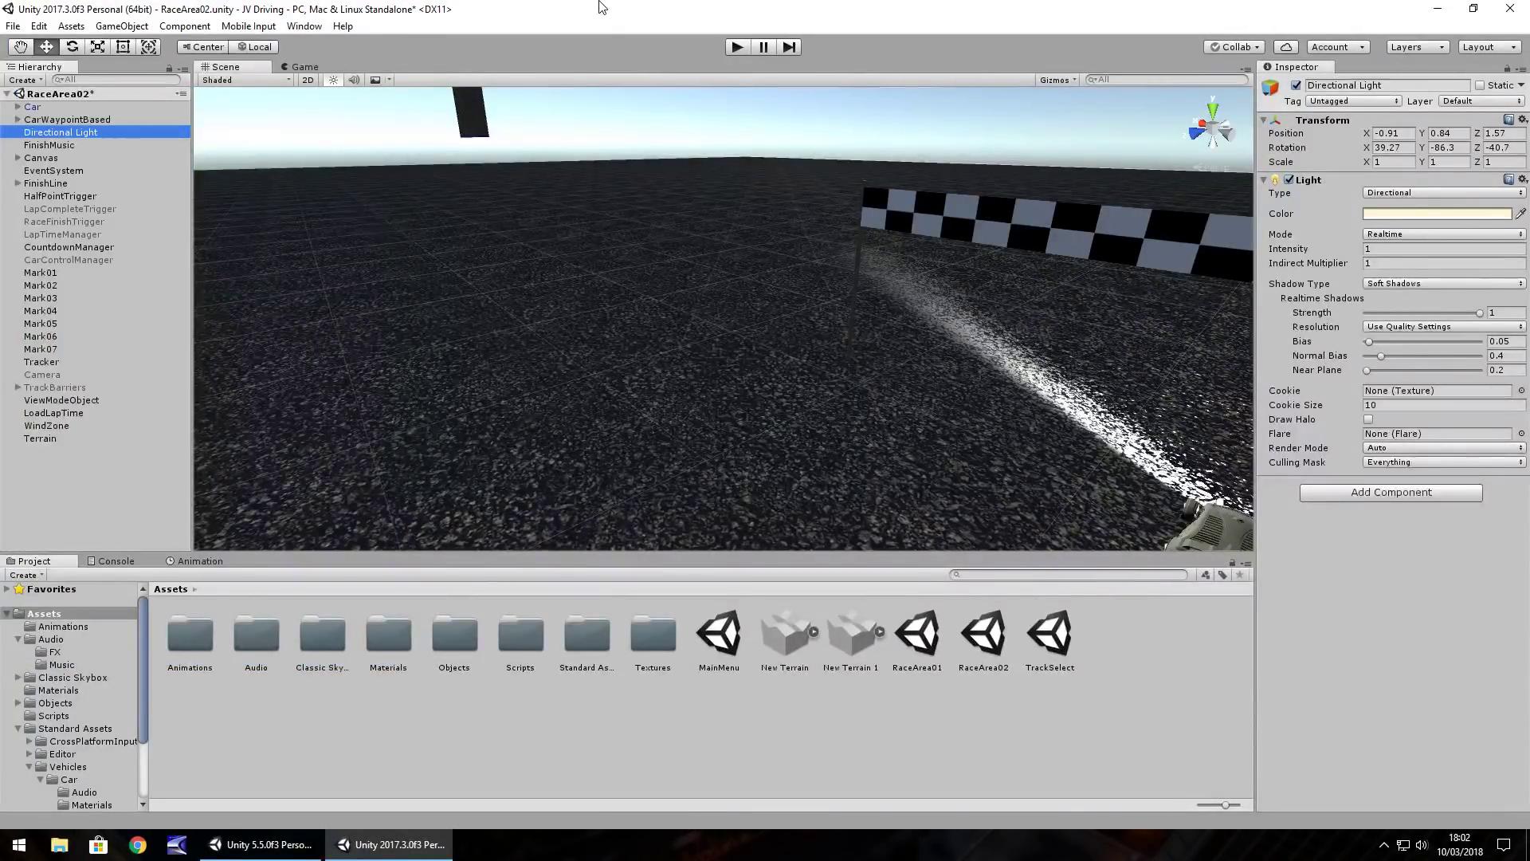
Select the Terrain's Raise/Lower tool with brush size 14 and opacity 100
mouse_move(701, 331)
right_mouse_down()
mouse_move(471, 297)
mouse_move(455, 192)
mouse_move(513, 345)
mouse_move(691, 322)
mouse_move(782, 332)
mouse_move(752, 332)
mouse_move(672, 195)
mouse_move(754, 281)
mouse_move(566, 290)
mouse_move(772, 307)
mouse_move(700, 323)
right_mouse_up()
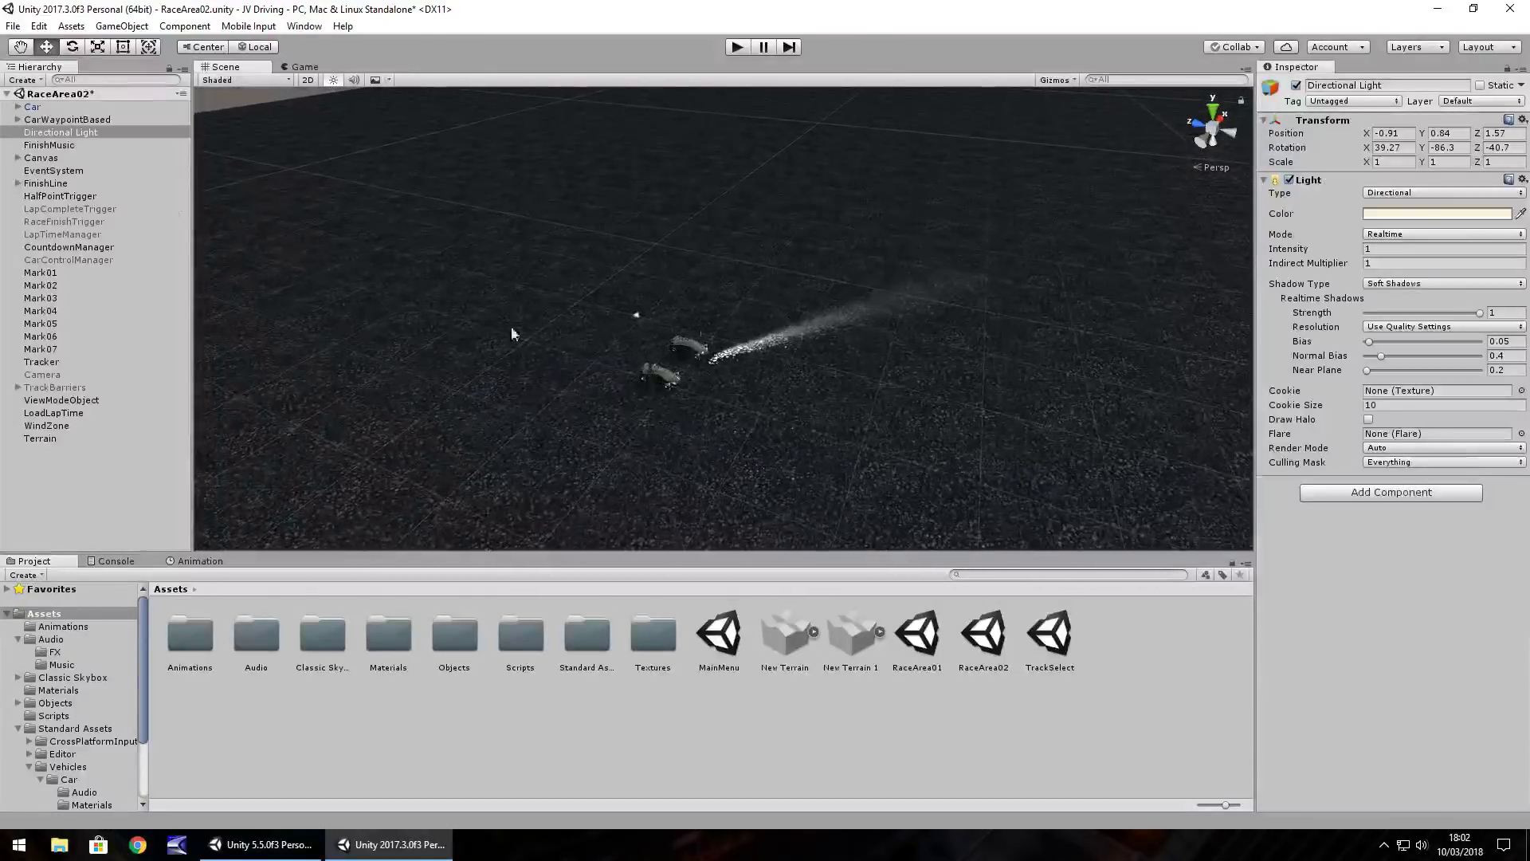
left_click(642, 352)
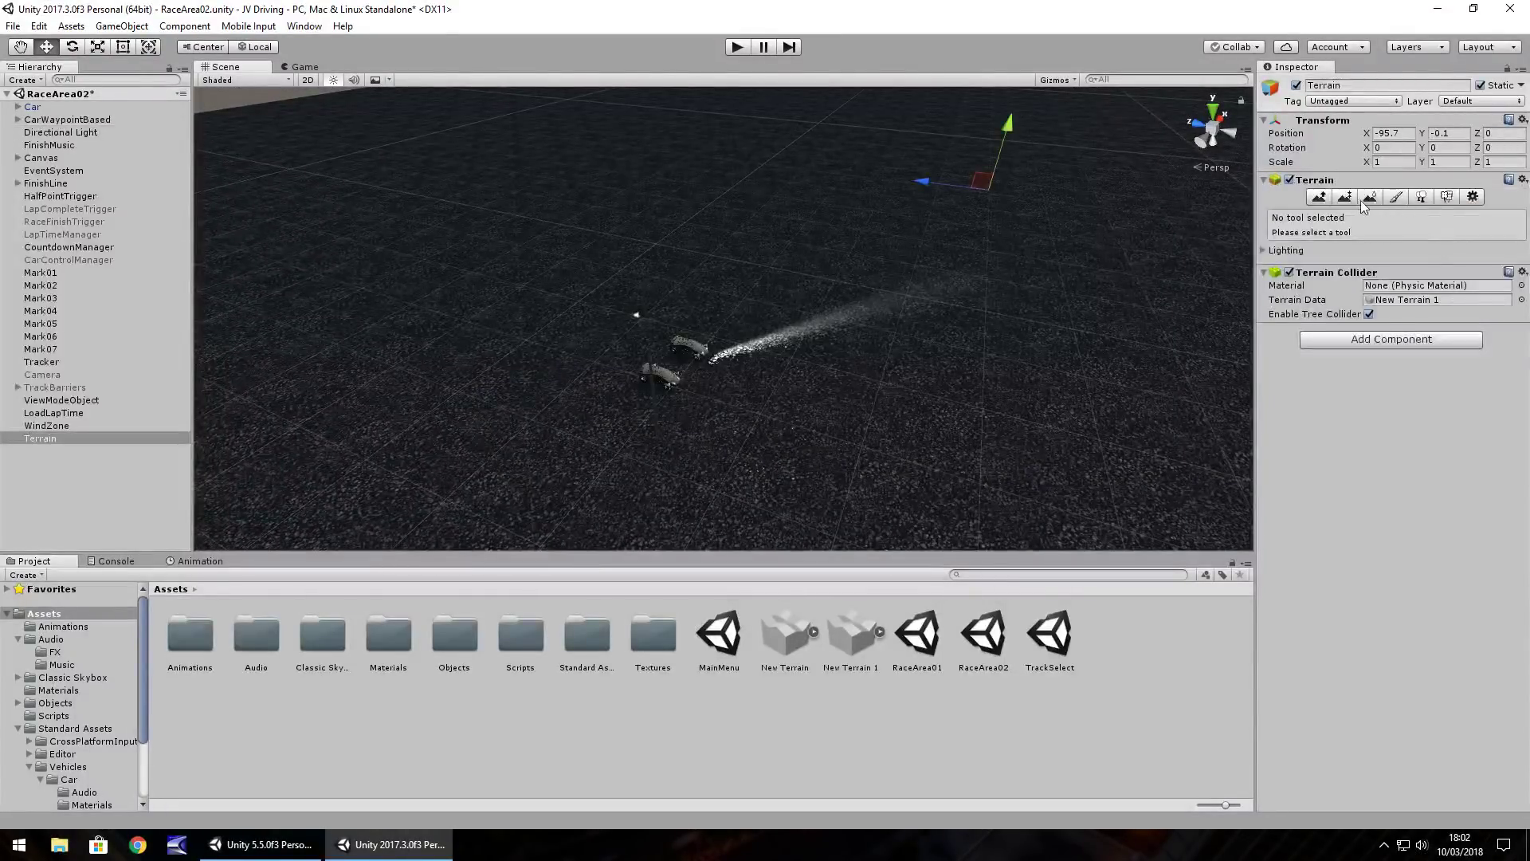
left_click(1317, 196)
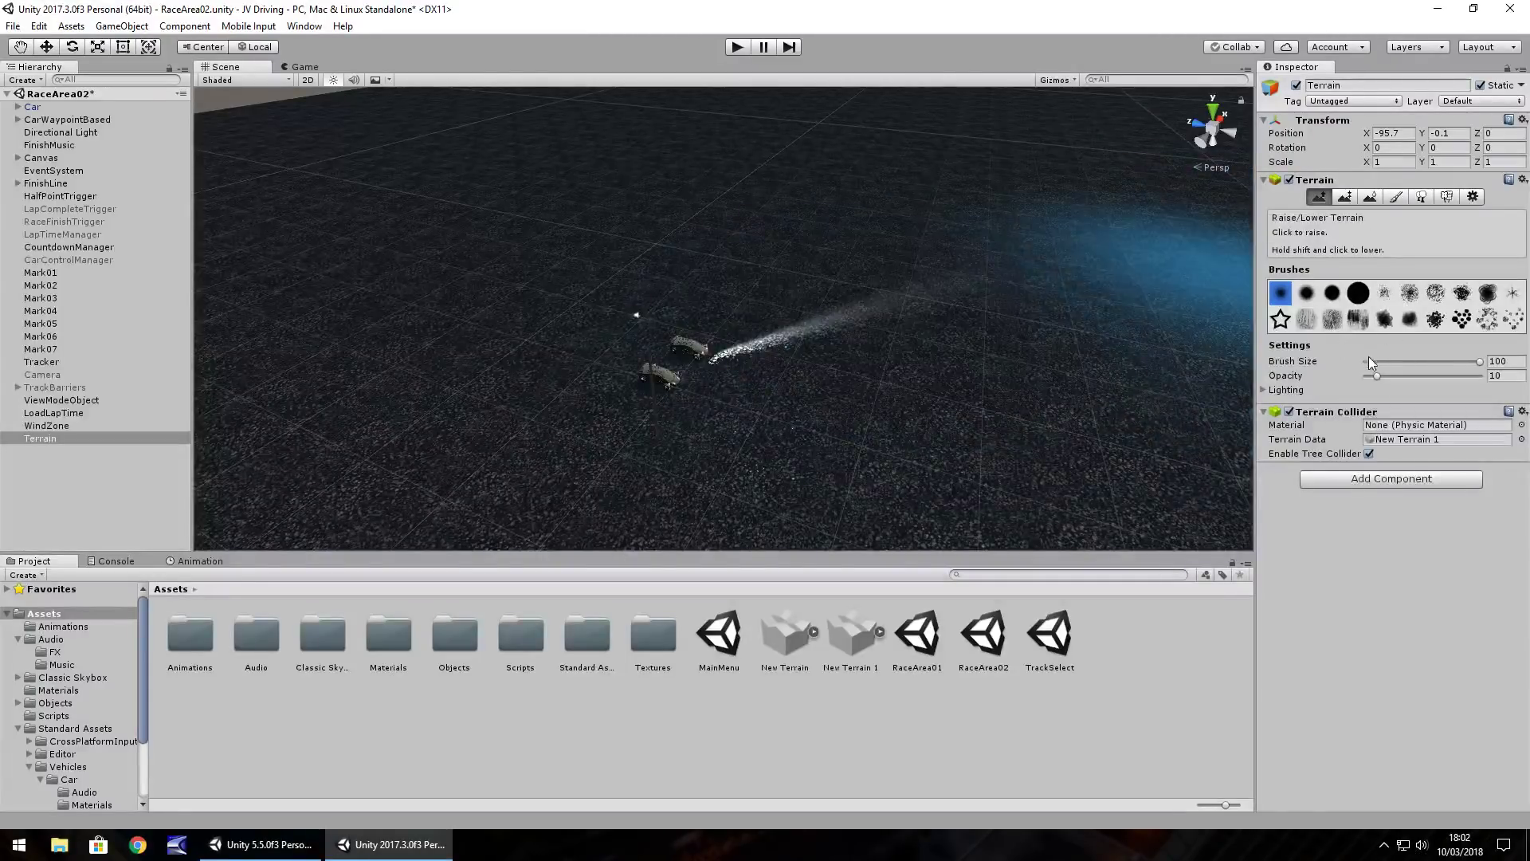
mouse_move(1462, 362)
left_mouse_down()
mouse_move(1381, 361)
mouse_move(1482, 376)
left_mouse_up()
Raise a tall cone of terrain beside the track near the finish line
right_click_drag(863, 285, 652, 390)
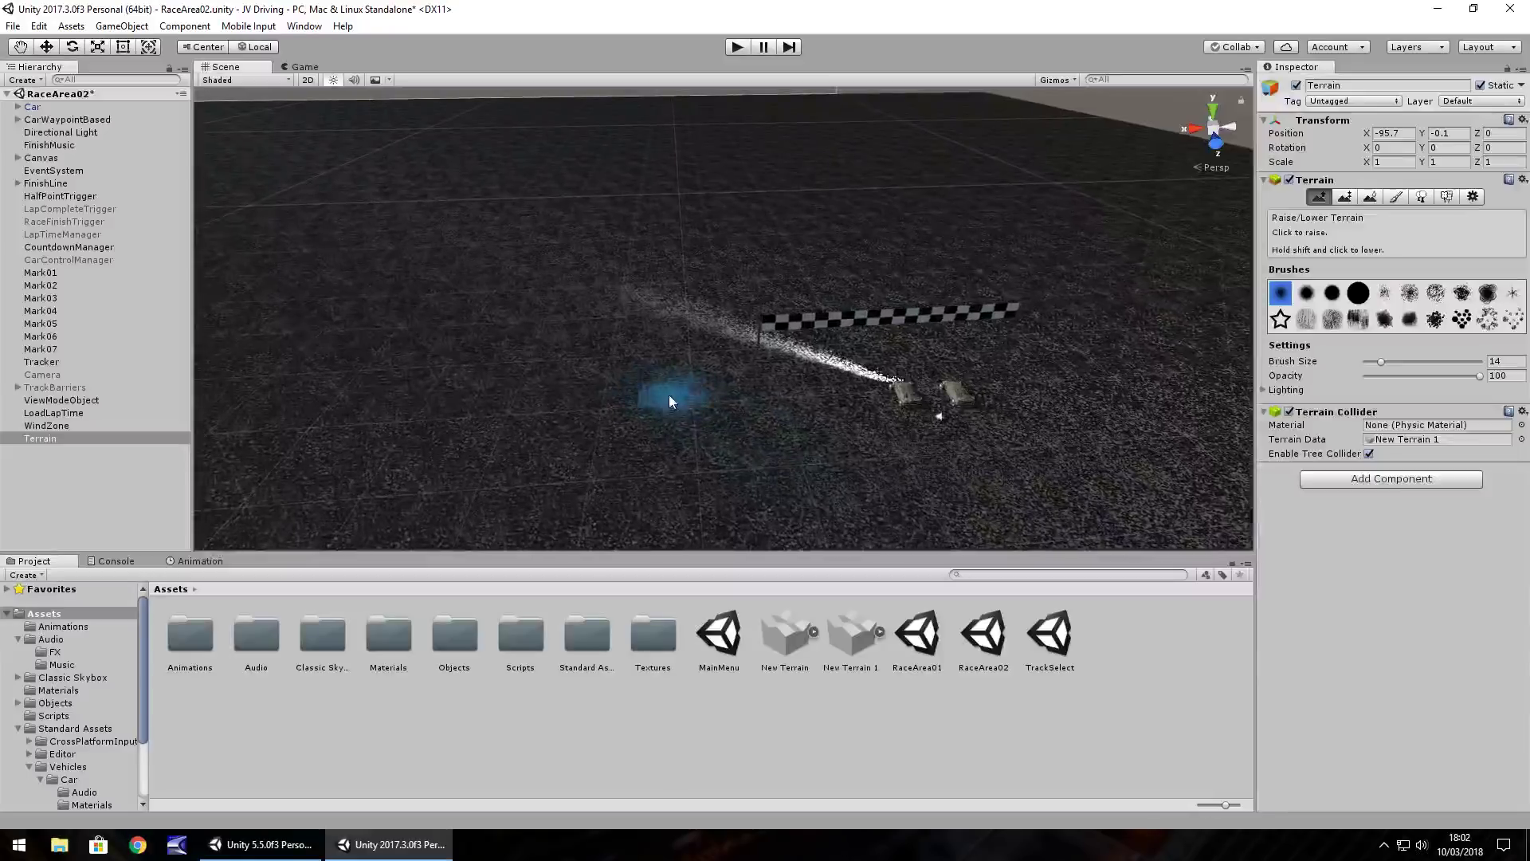
left_click_drag(668, 395, 668, 390)
mouse_move(753, 354)
right_mouse_down()
mouse_move(870, 343)
mouse_move(787, 293)
mouse_move(833, 263)
mouse_move(861, 271)
right_mouse_up()
Add a new Directional Light via GameObject > Light
left_click(121, 25)
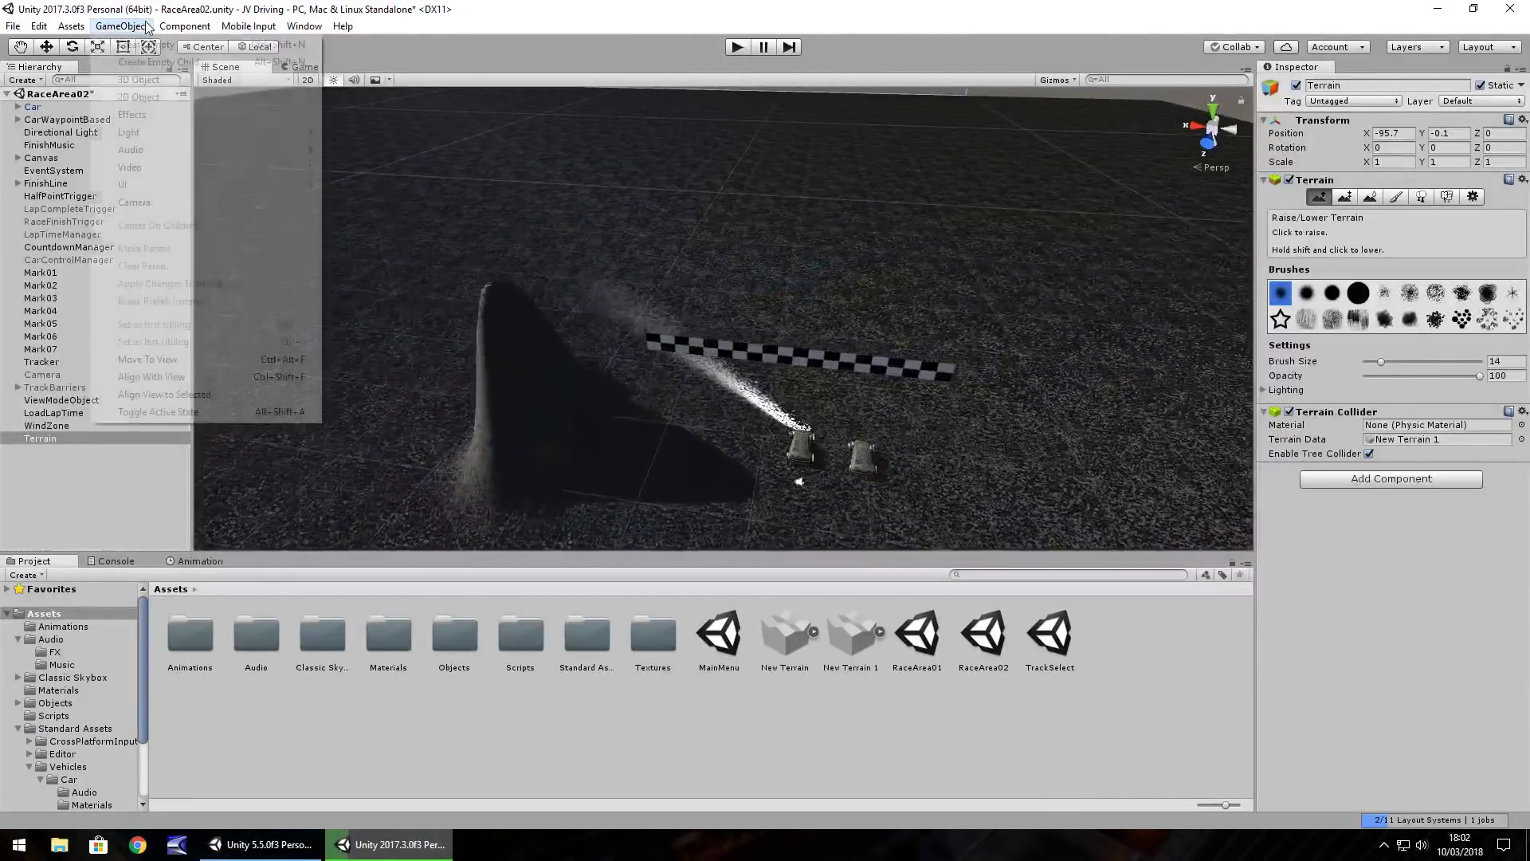
mouse_move(151, 133)
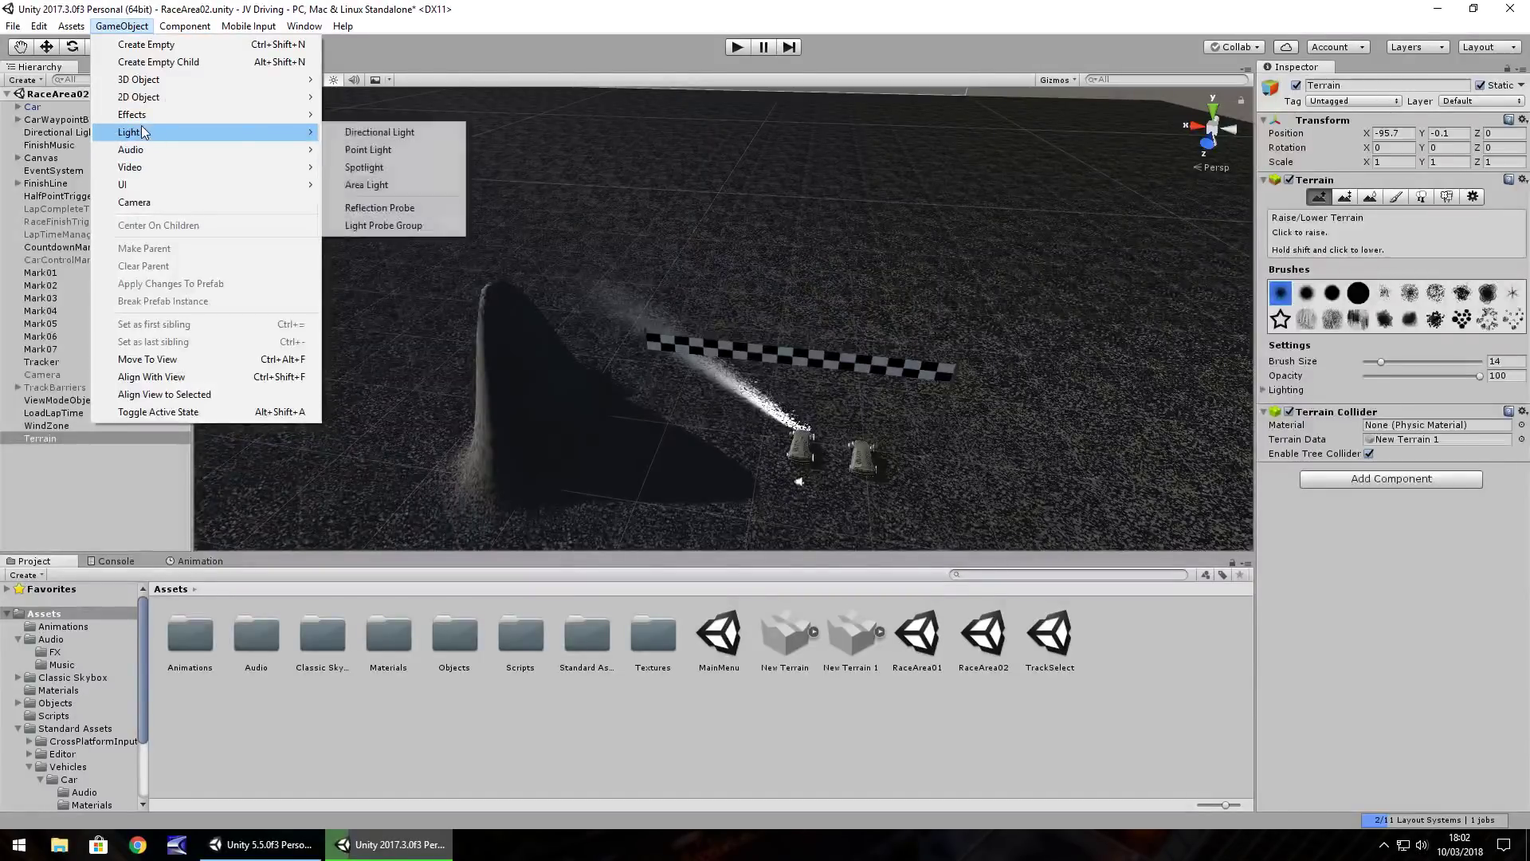
left_click(354, 133)
Reselect the Terrain, raise a tall peak beside the dark hill, then undo it
right_click_drag(726, 296, 665, 286)
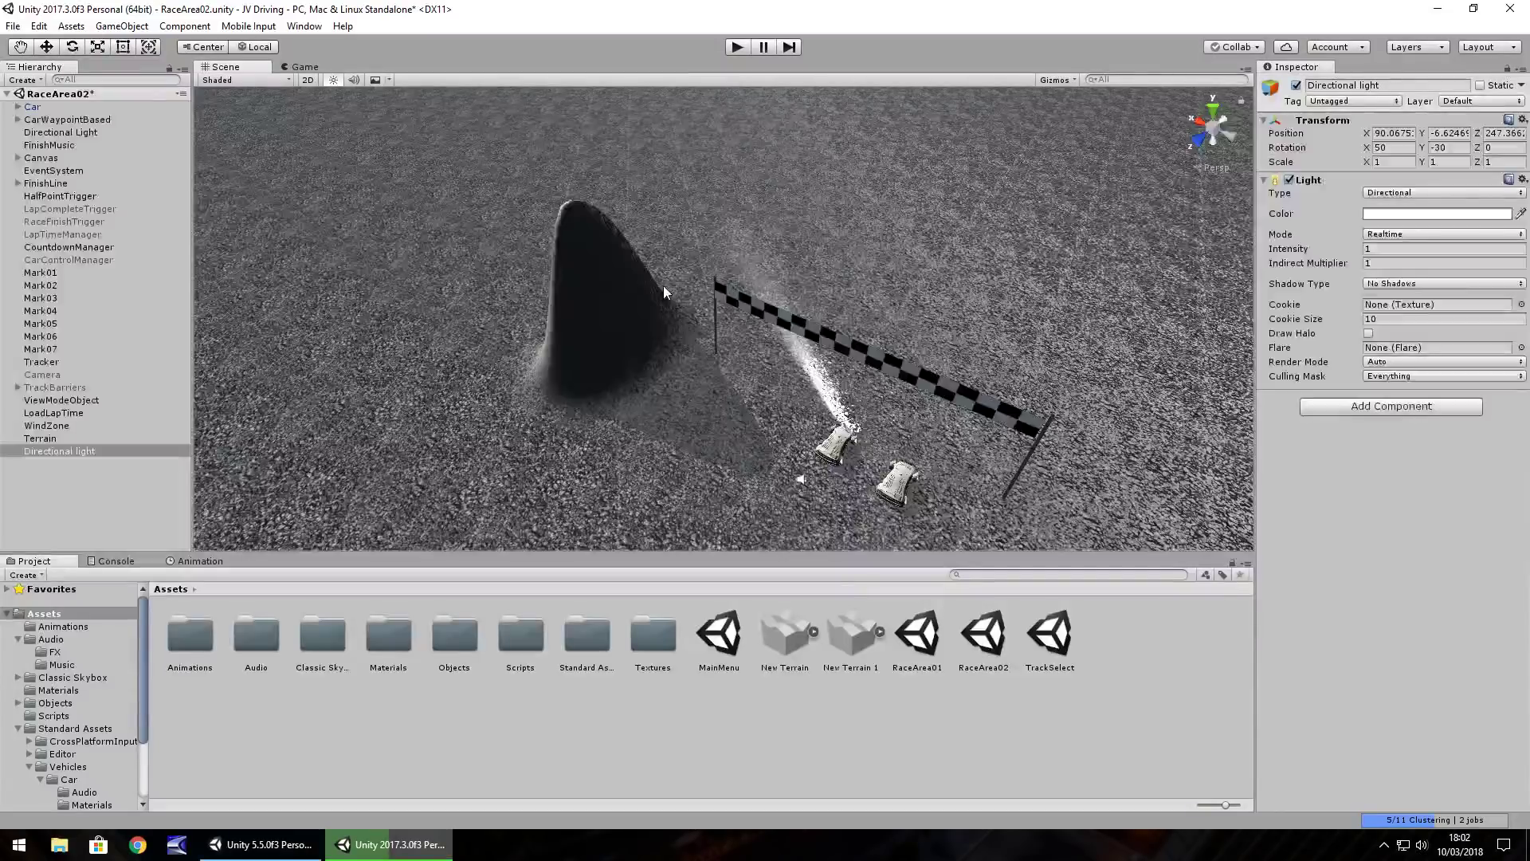
scroll(744, 274, "up", 8)
key("q")
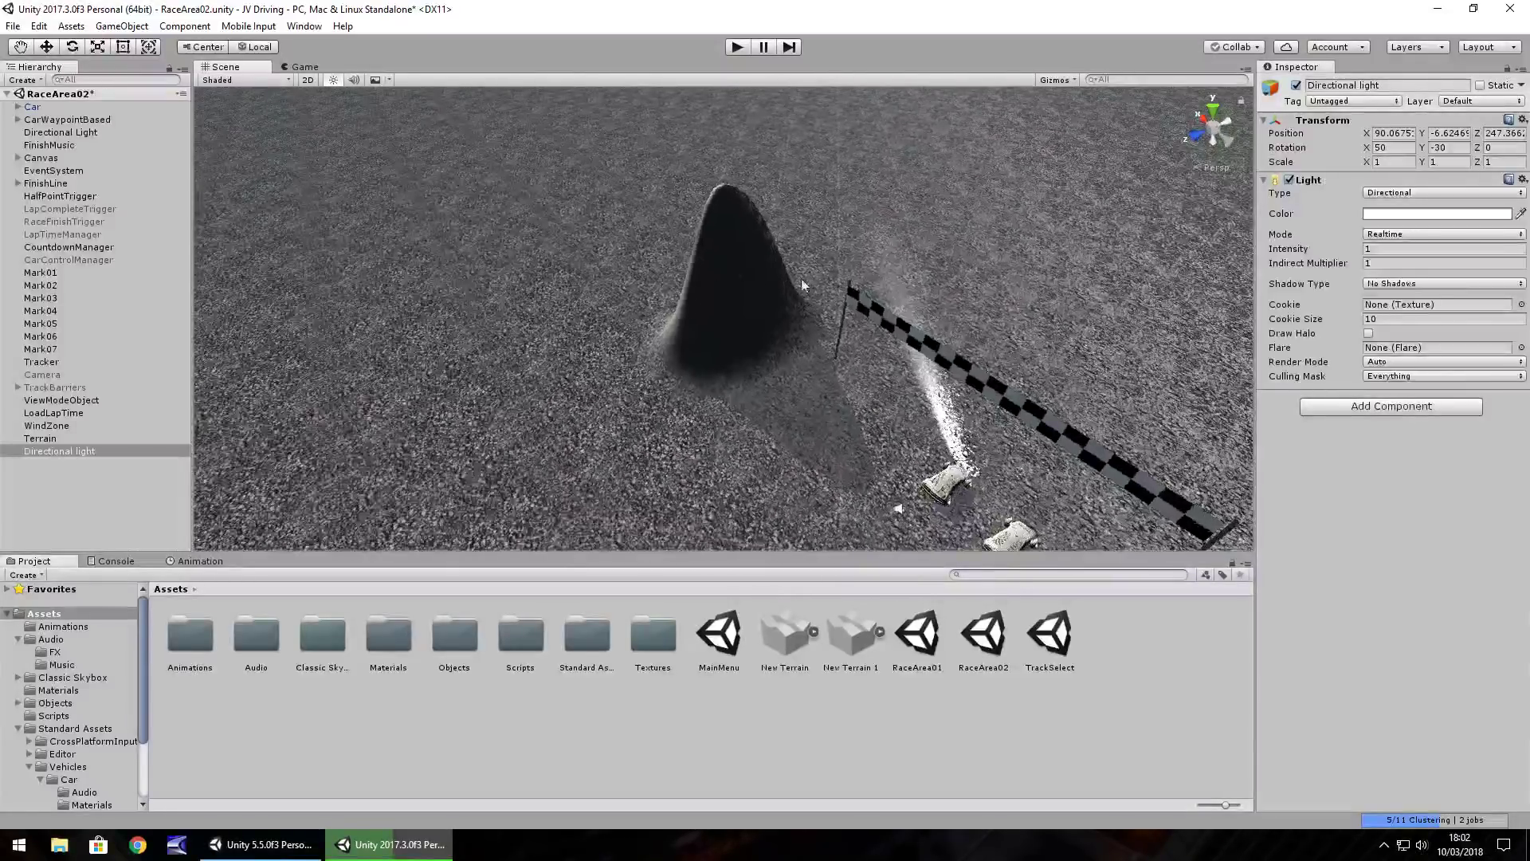
scroll(586, 322, "down", 5)
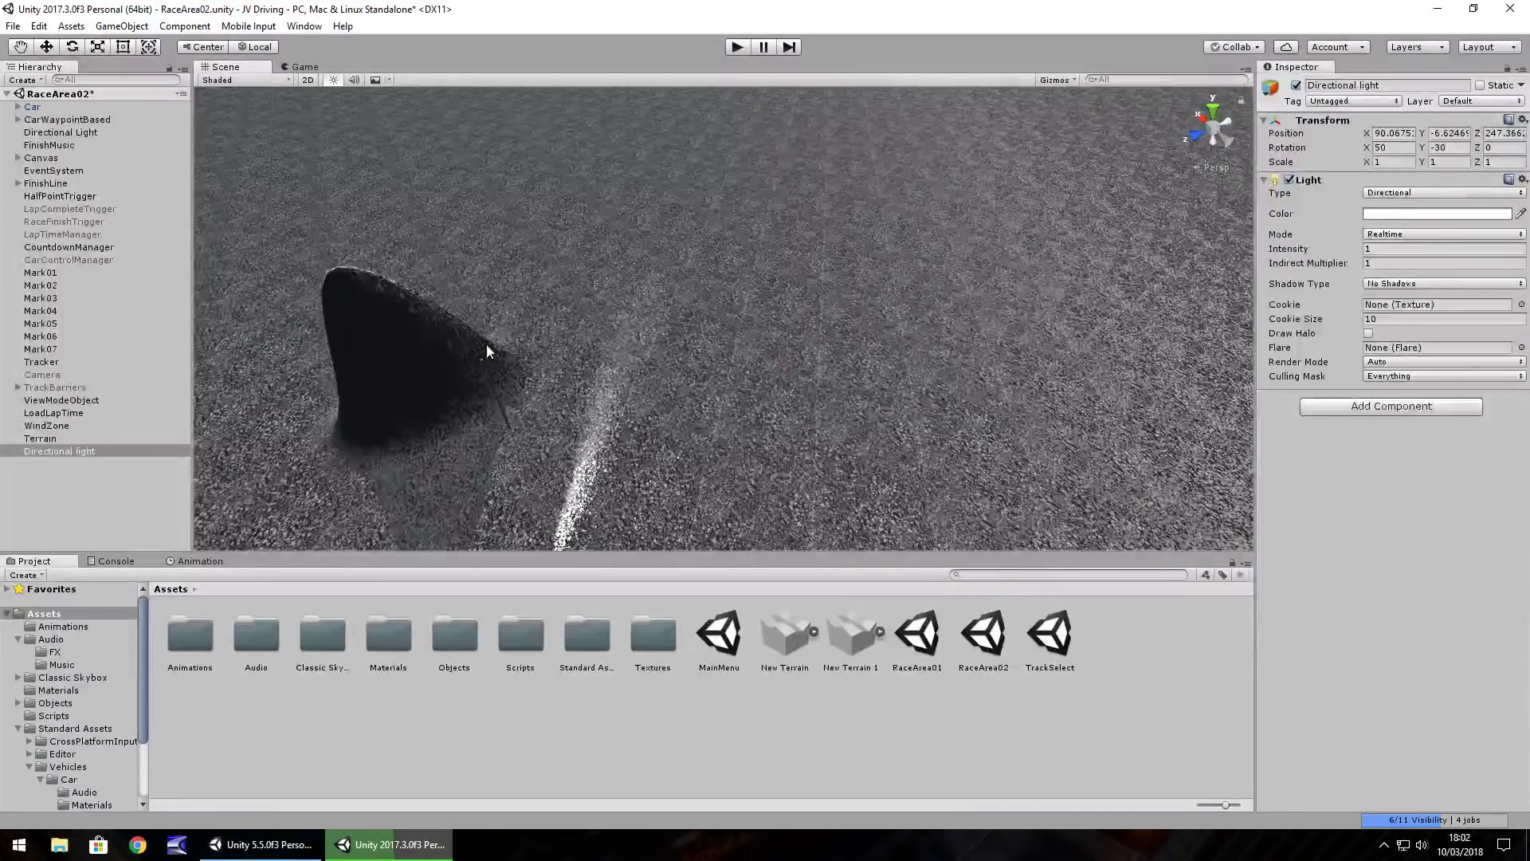
left_click(539, 351)
mouse_move(538, 351)
left_mouse_down()
mouse_move(513, 338)
mouse_move(557, 333)
left_mouse_up()
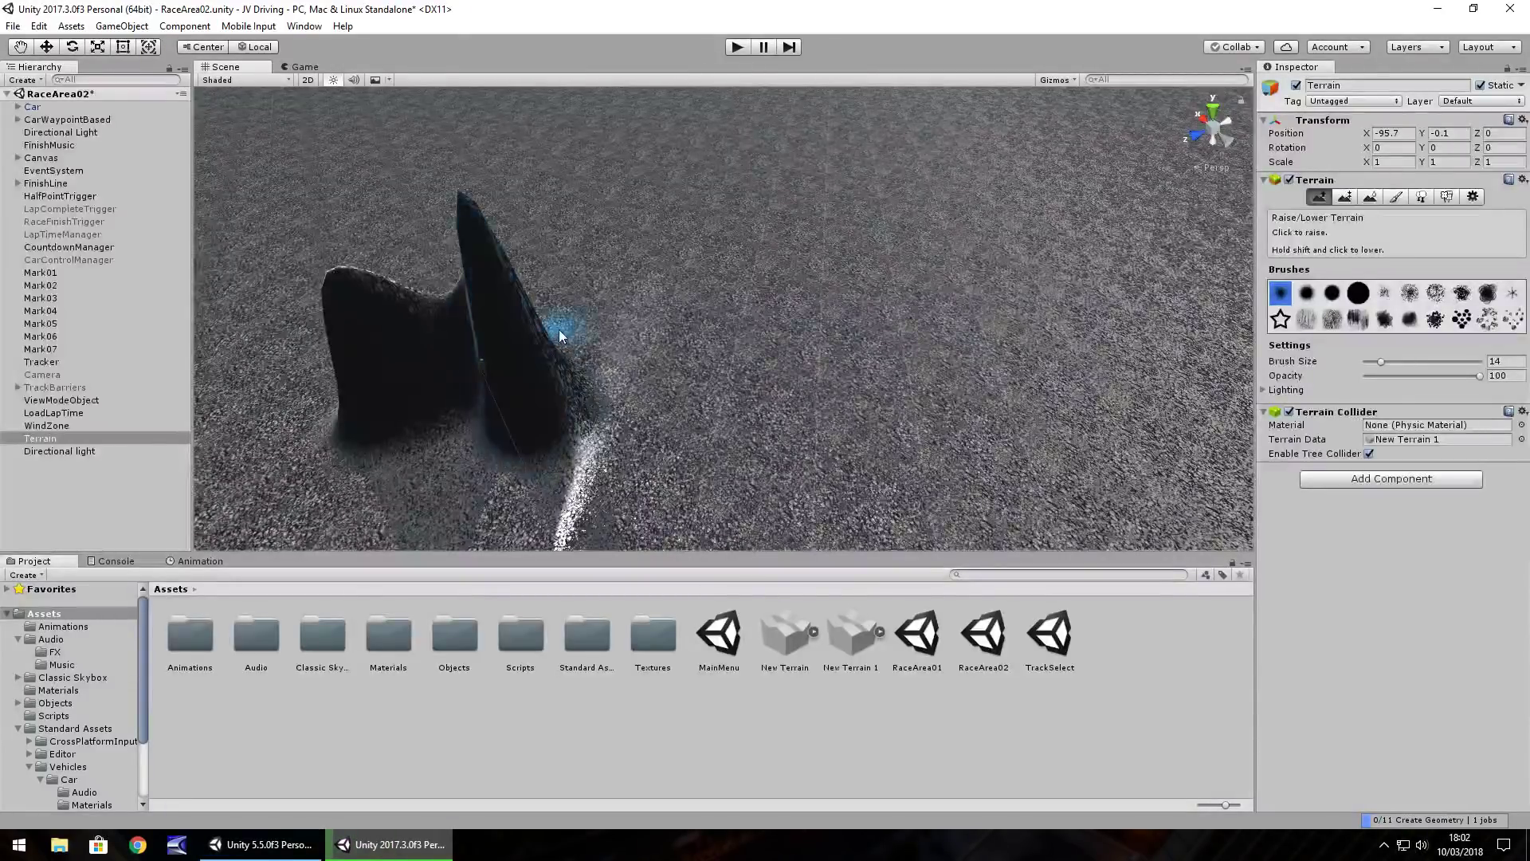
key("ctrl+z")
Switch to Paint Height, test a tall ridge beside the first hill, and undo it
left_click(1345, 196)
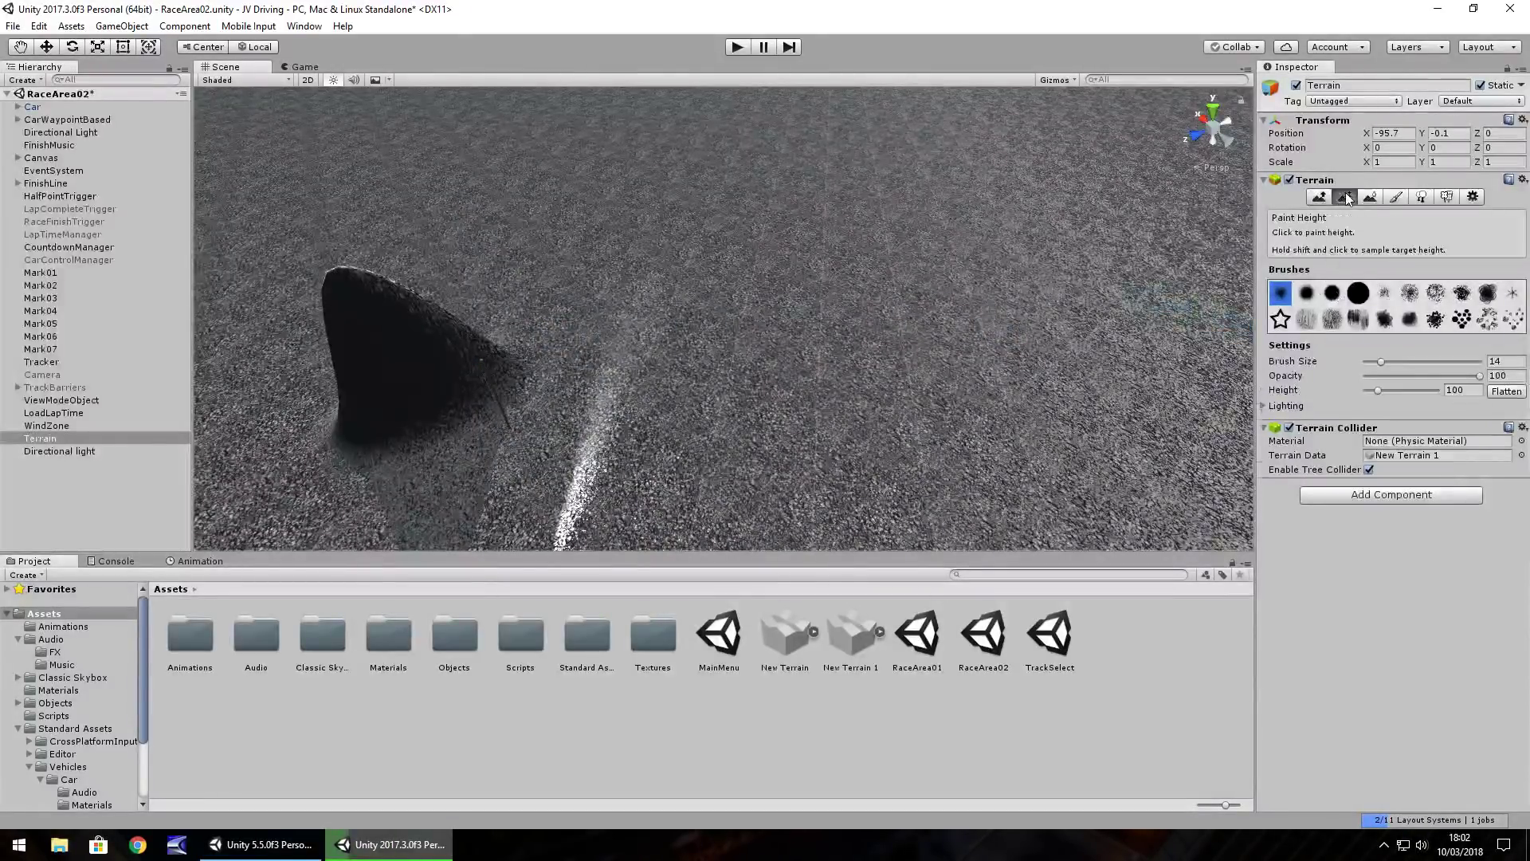
left_click(1371, 197)
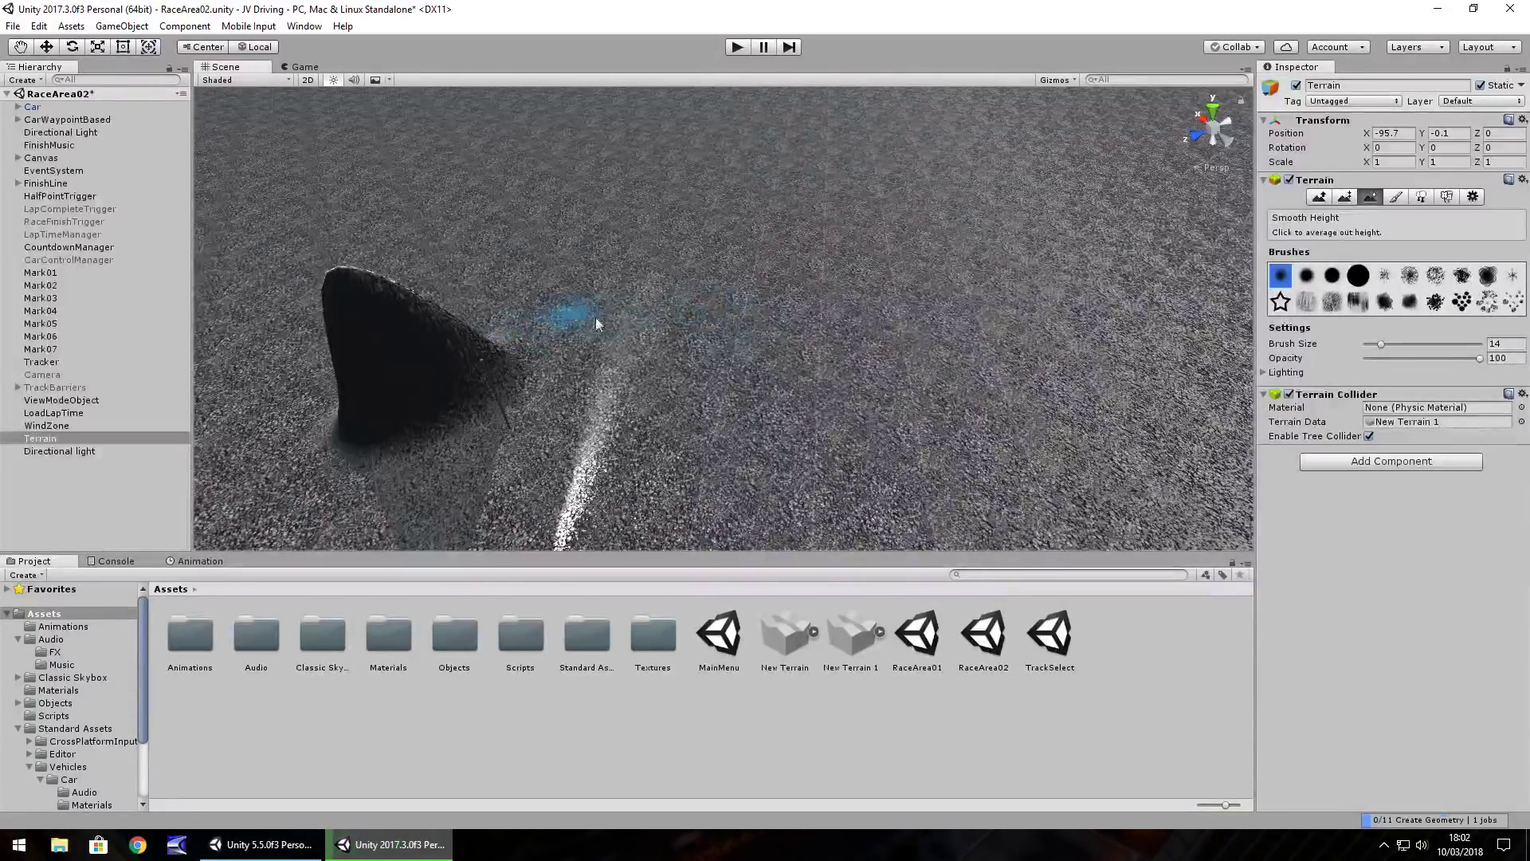
left_click(1346, 197)
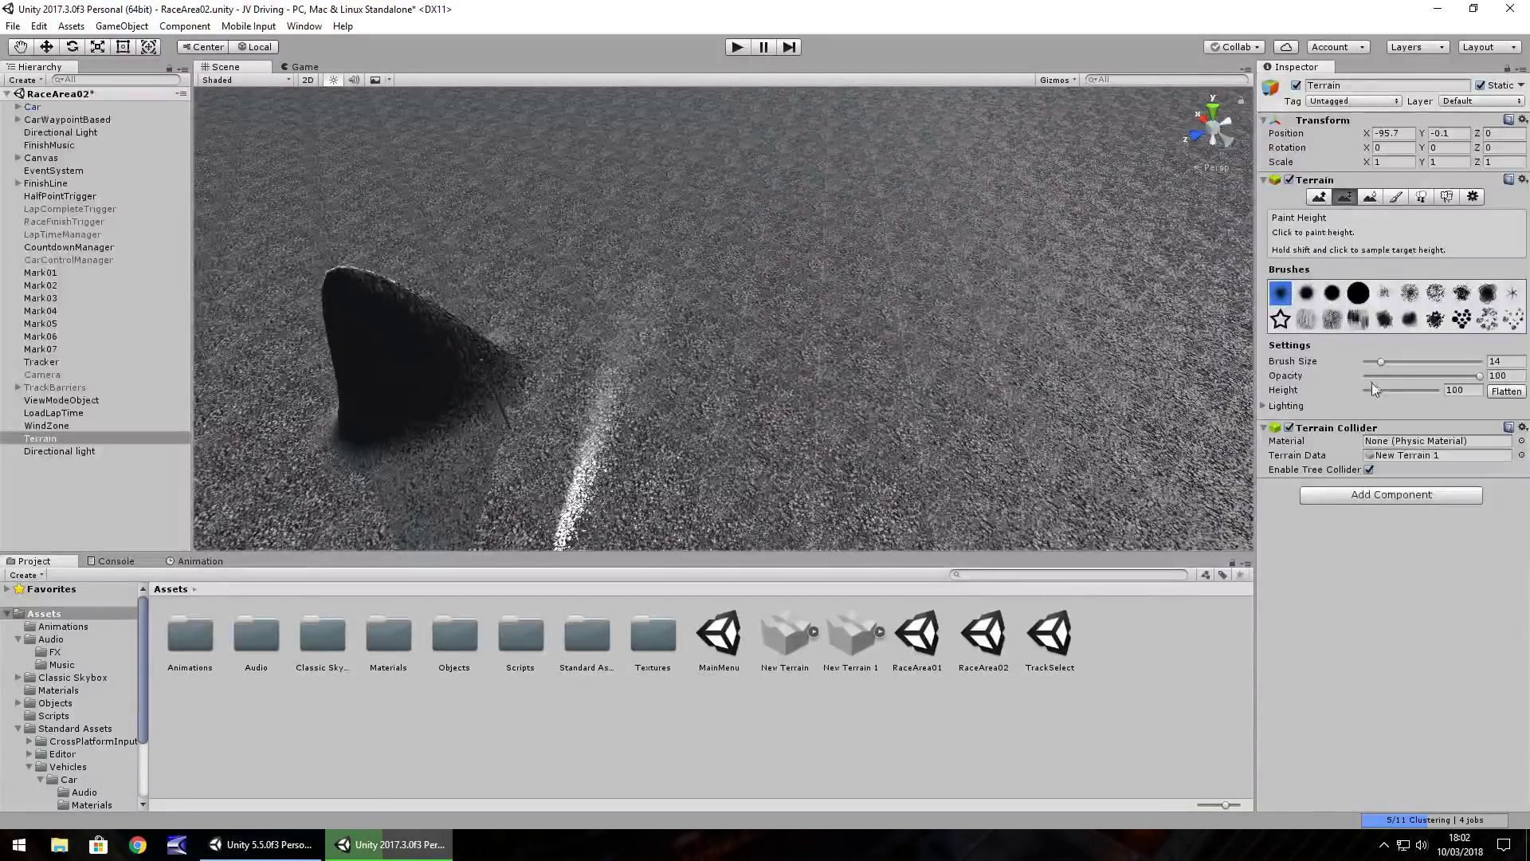
mouse_move(617, 295)
left_mouse_down()
mouse_move(529, 341)
mouse_move(677, 311)
left_mouse_up()
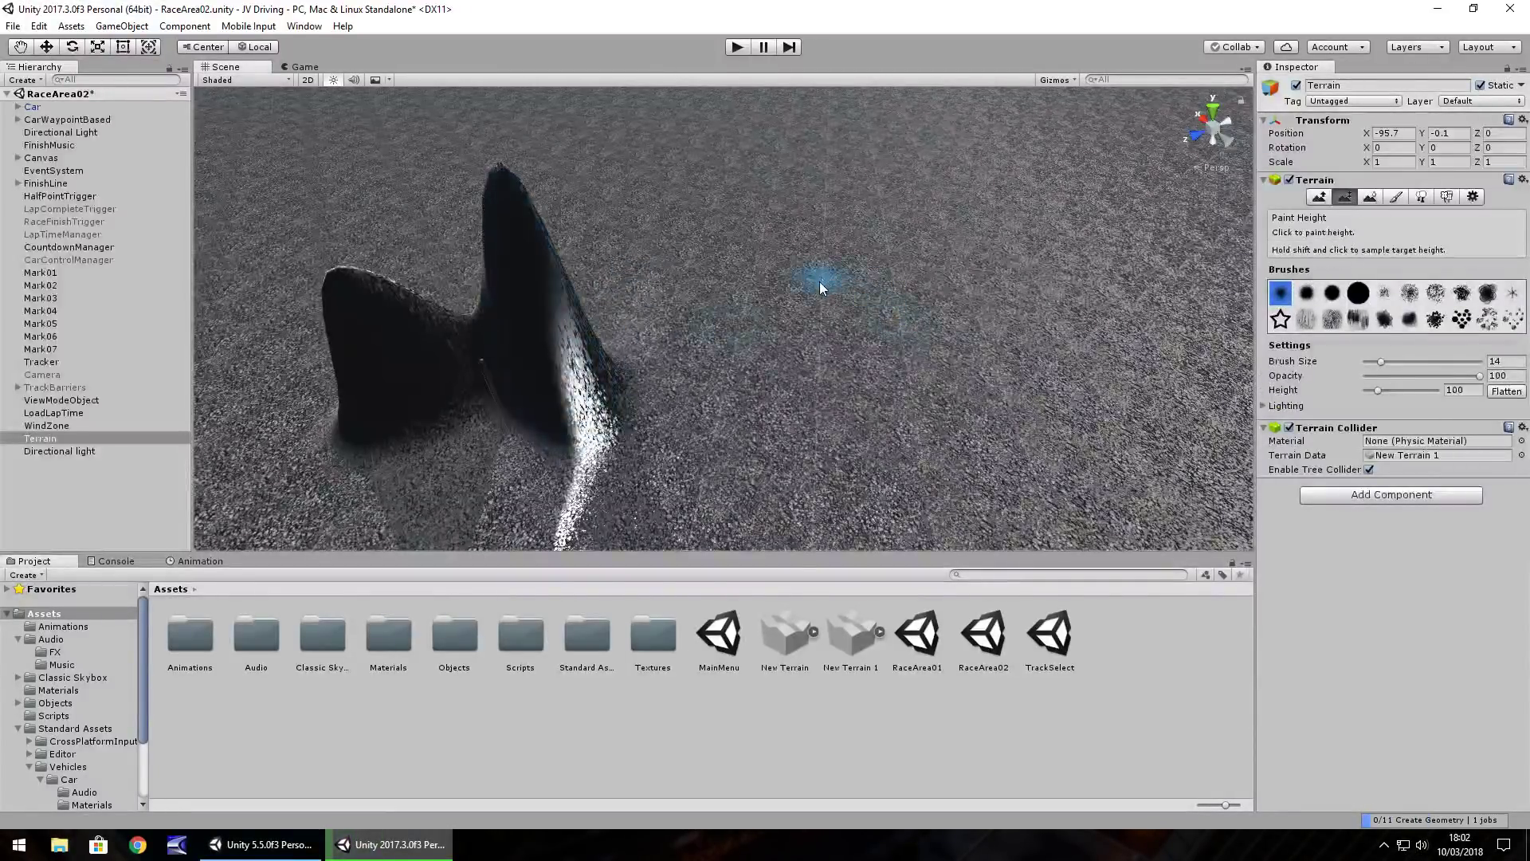
key("ctrl+z")
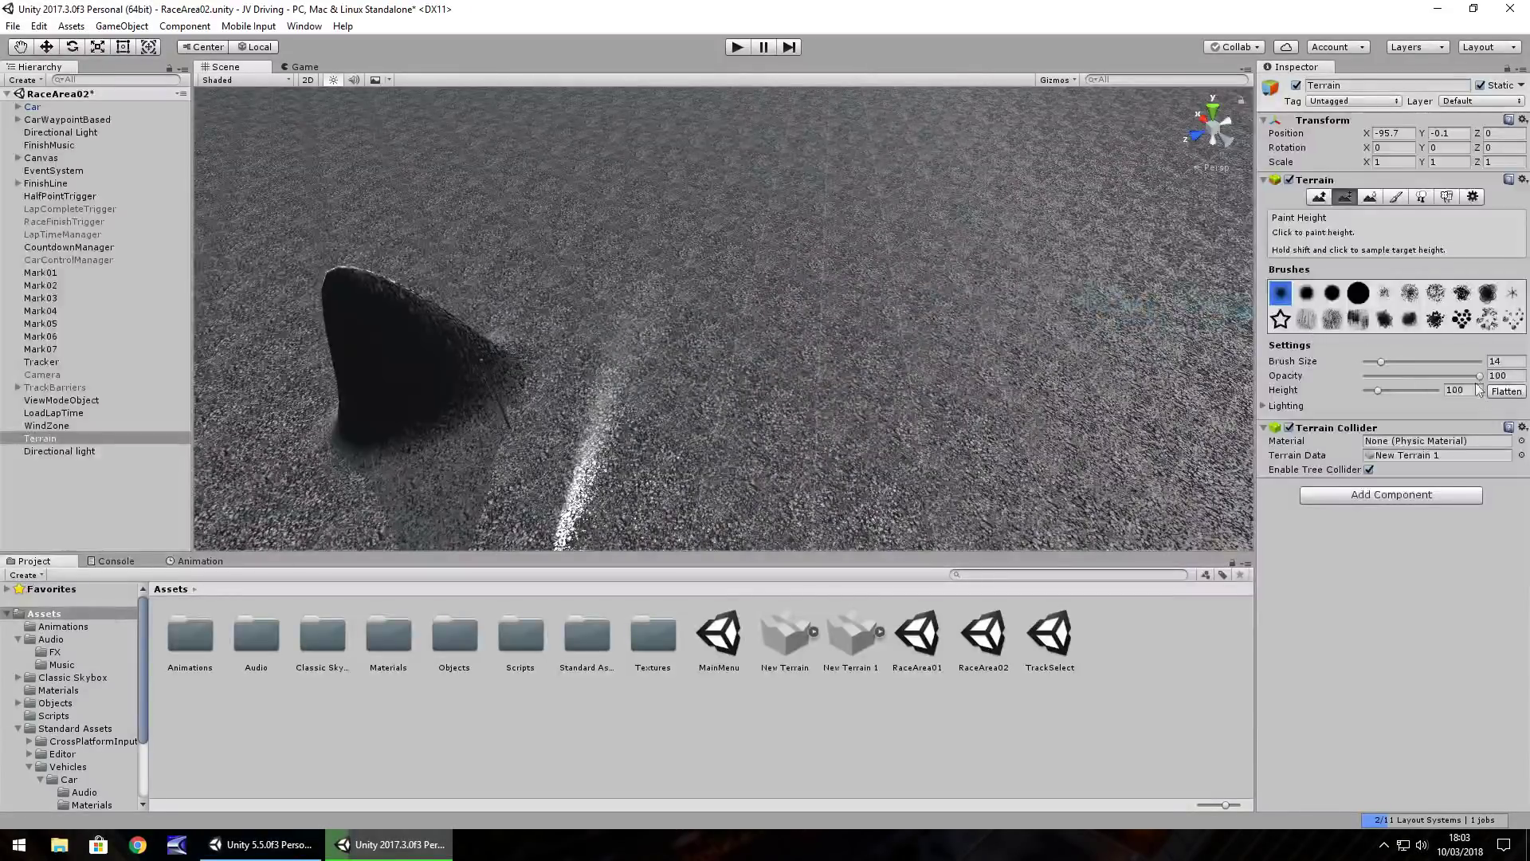
Set brush size 10, test heights 73 and 39 with ridge strokes, then undo them
left_click_drag(1380, 364, 1373, 392)
mouse_move(542, 279)
left_mouse_down()
mouse_move(513, 331)
mouse_move(551, 317)
left_mouse_up()
mouse_move(649, 290)
left_mouse_down()
mouse_move(613, 312)
mouse_move(668, 271)
left_mouse_up()
key("ctrl+z")
key("ctrl+z")
key("ctrl+z")
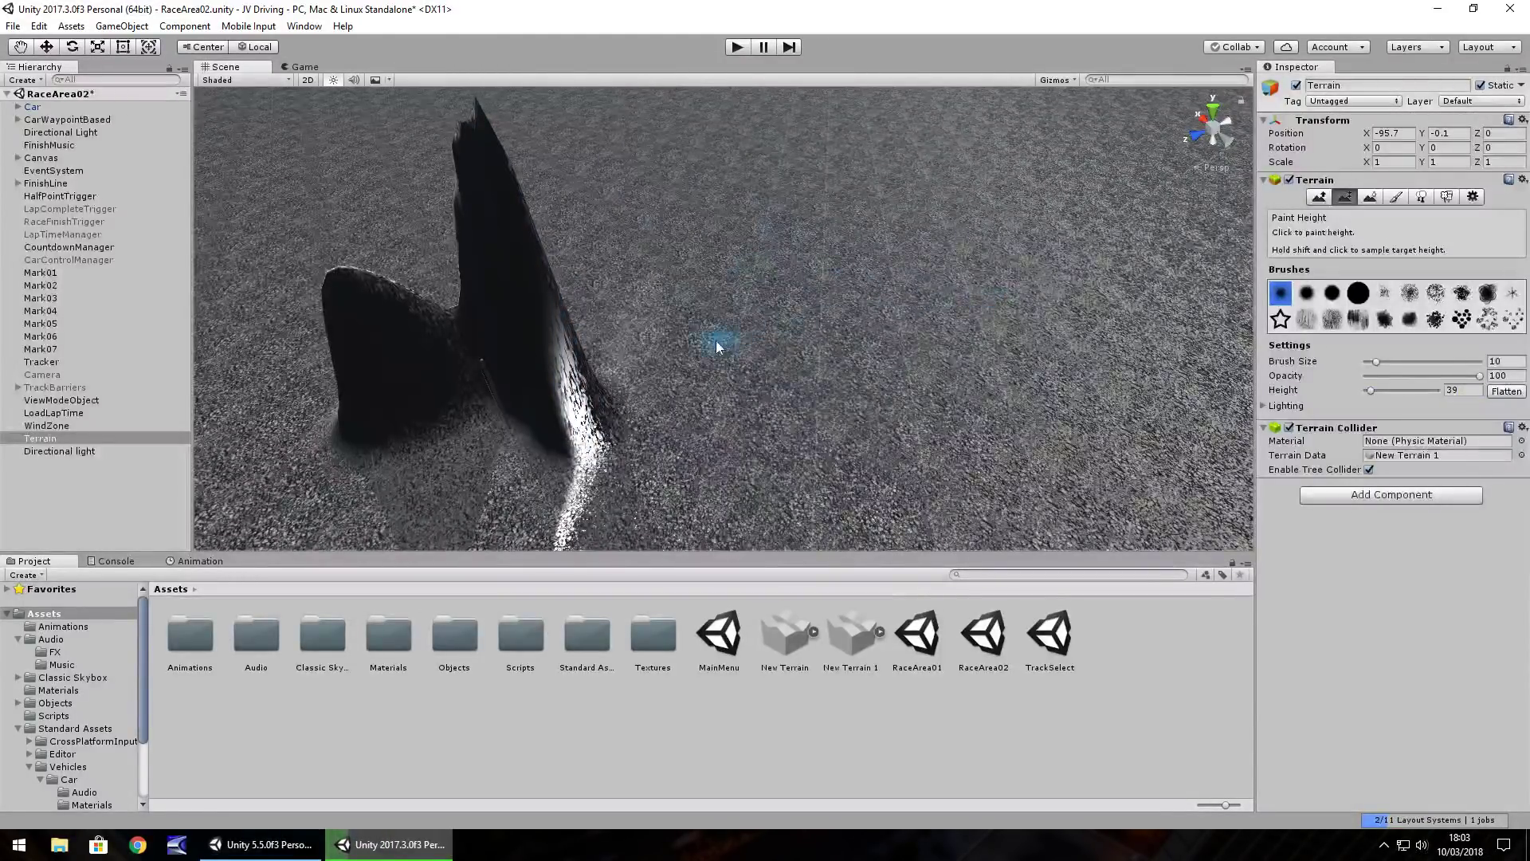
Enter target height 3, test a low bump, and undo it
left_click(1457, 390)
type("3")
mouse_move(741, 311)
left_mouse_down()
mouse_move(609, 301)
mouse_move(753, 305)
left_mouse_up()
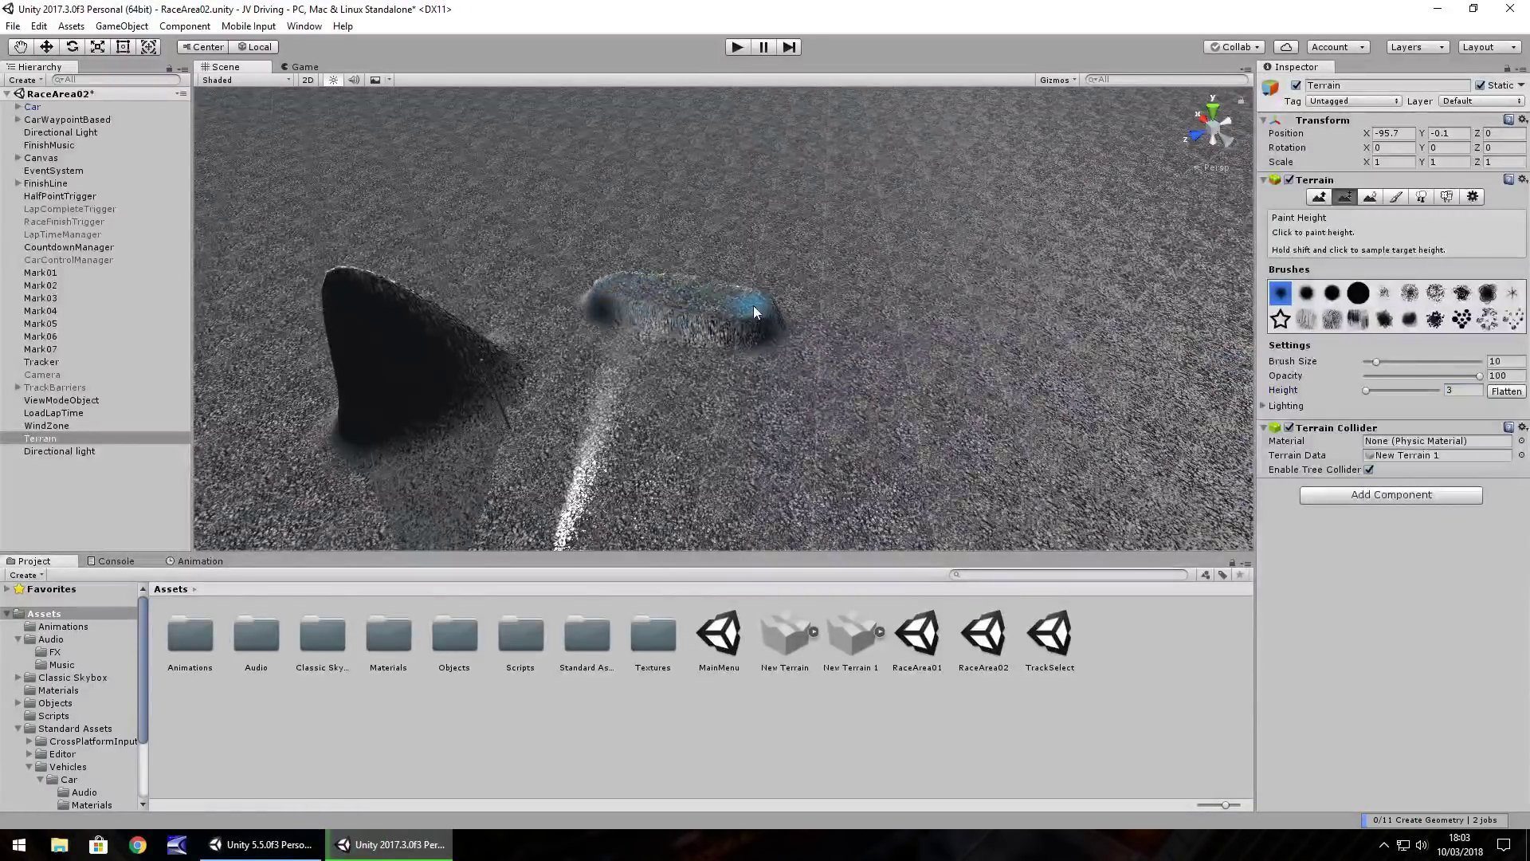
key("ctrl+z")
left_click(1461, 391)
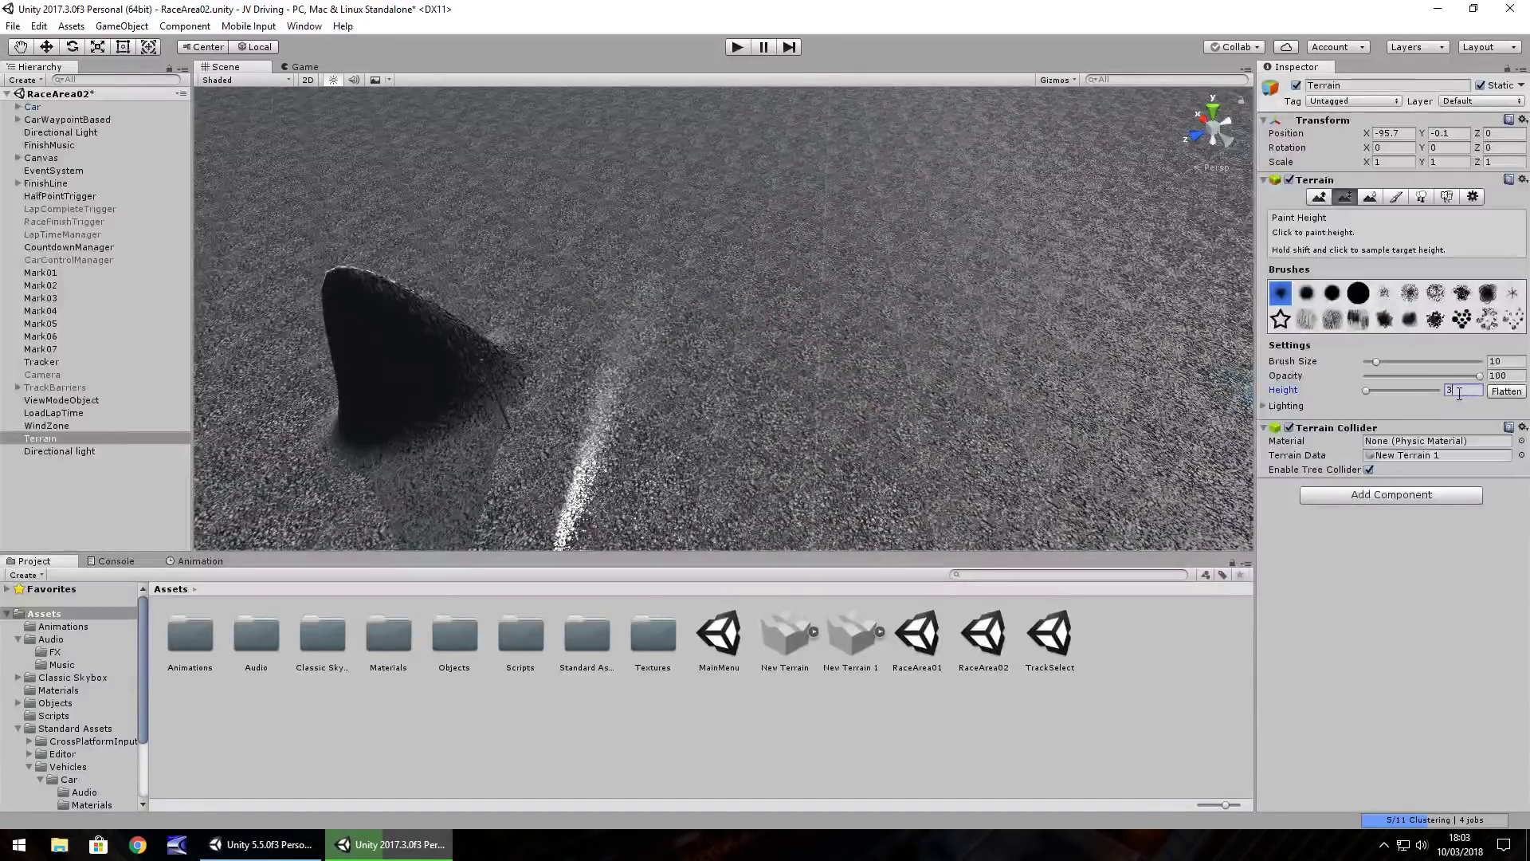
Set target height 5 and paint a long ridge from the mound's tip
type("5")
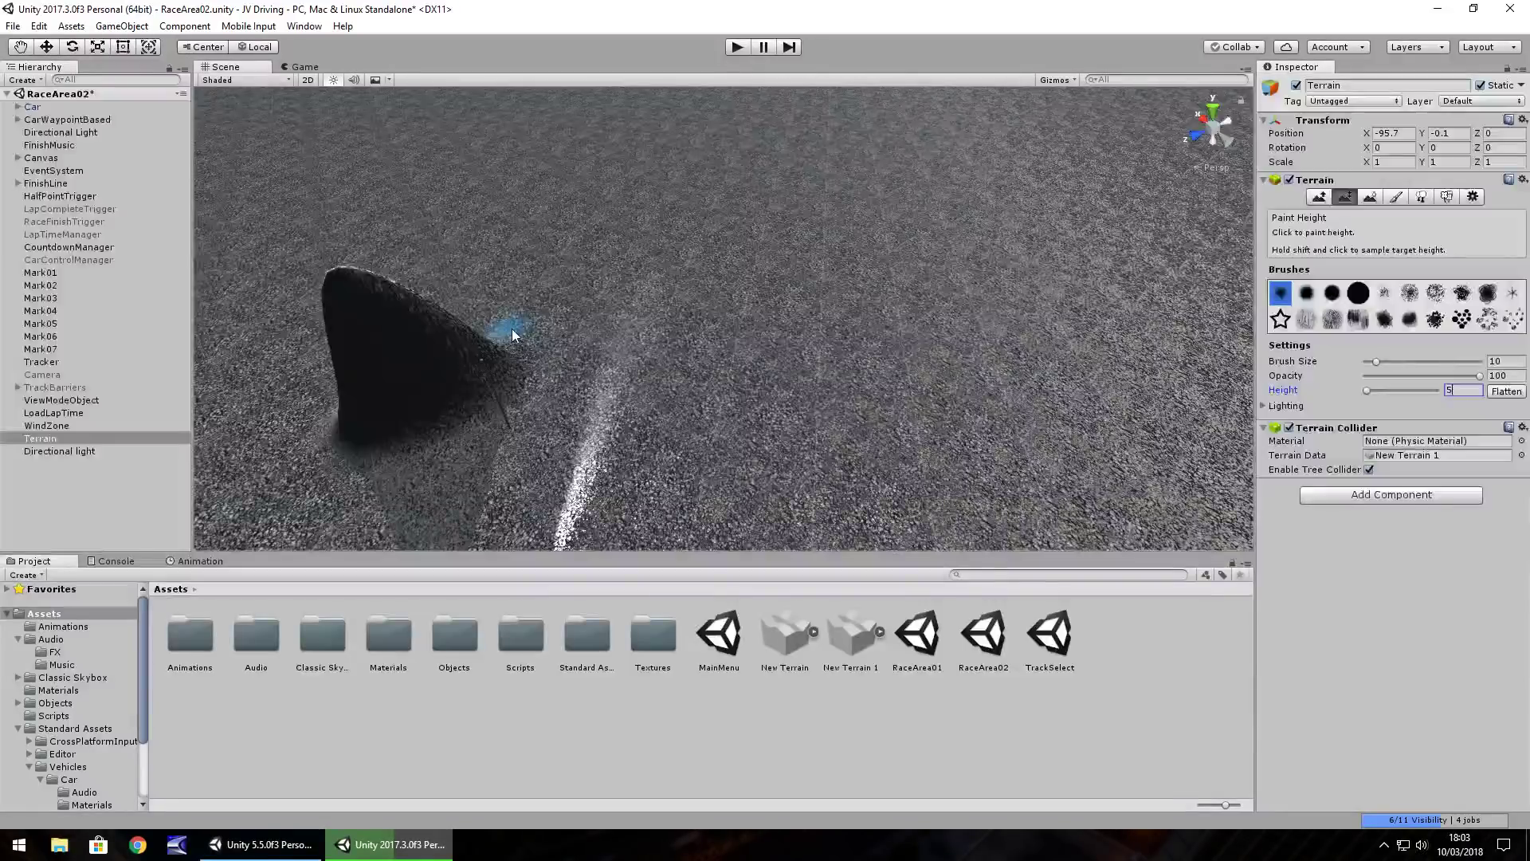
mouse_move(526, 340)
right_mouse_down()
mouse_move(576, 333)
mouse_move(523, 346)
right_mouse_up()
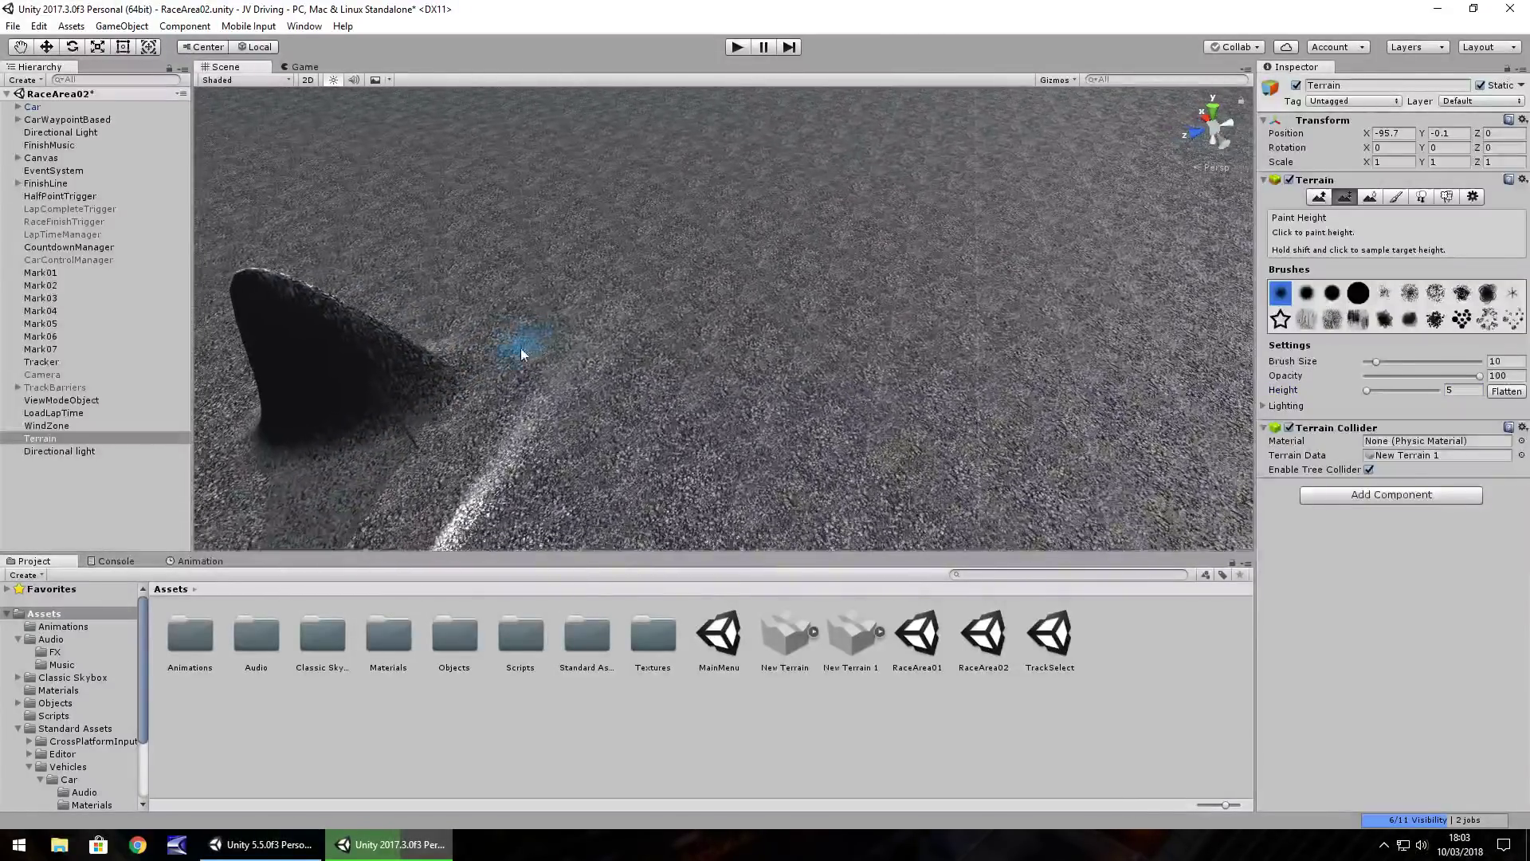
mouse_move(469, 352)
left_mouse_down()
mouse_move(724, 310)
mouse_move(827, 275)
mouse_move(829, 256)
mouse_move(717, 264)
mouse_move(520, 322)
mouse_move(290, 343)
mouse_move(266, 366)
mouse_move(485, 351)
mouse_move(917, 266)
mouse_move(1051, 317)
left_mouse_up()
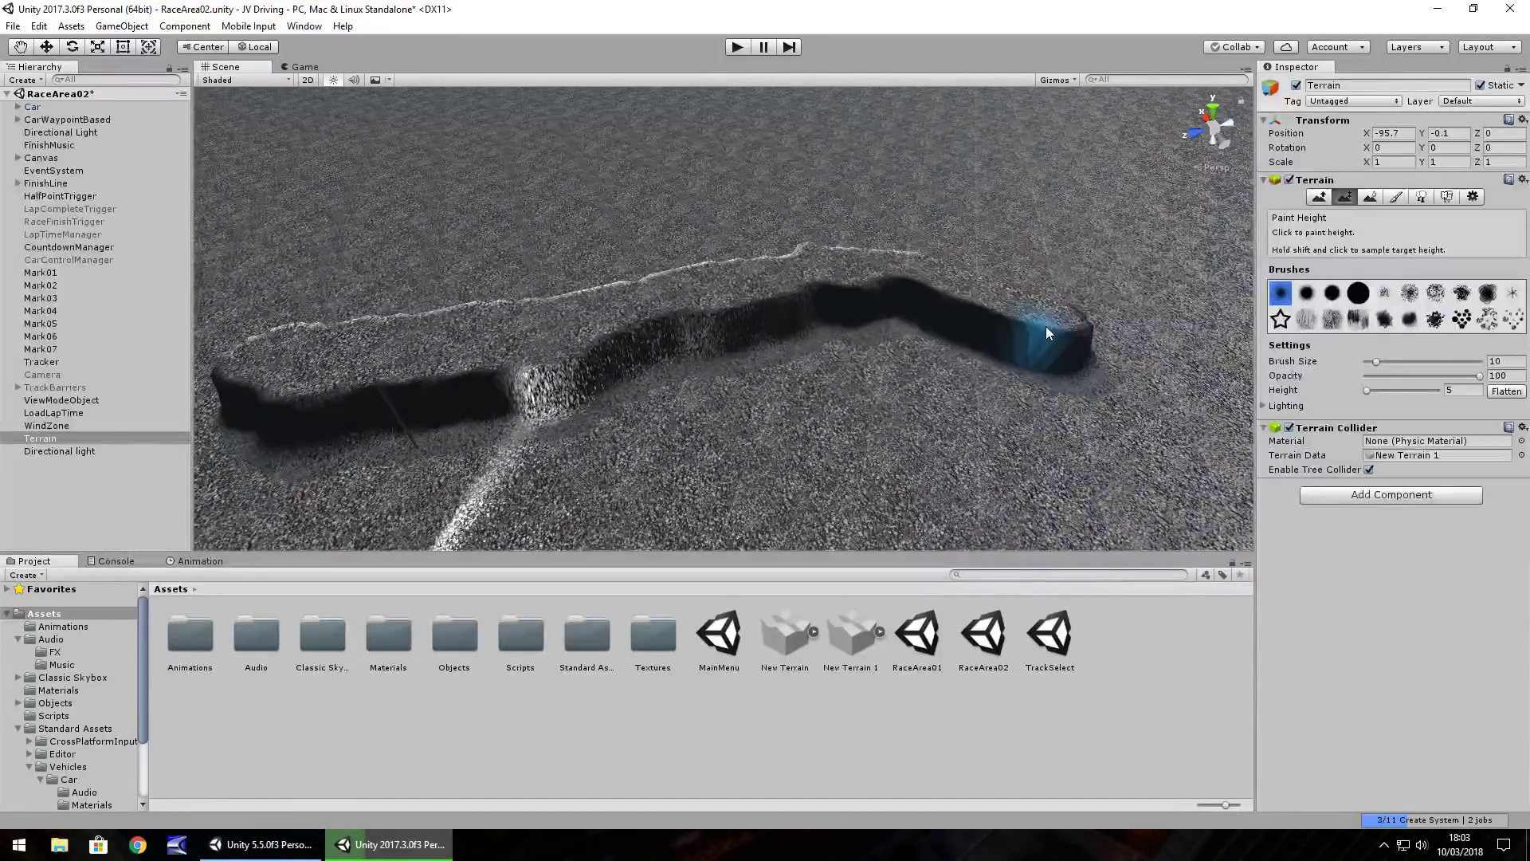
Extend the raised wall further right along the track
mouse_move(837, 324)
right_mouse_down()
mouse_move(916, 324)
mouse_move(875, 324)
right_mouse_up()
middle_click_drag(874, 324, 807, 318)
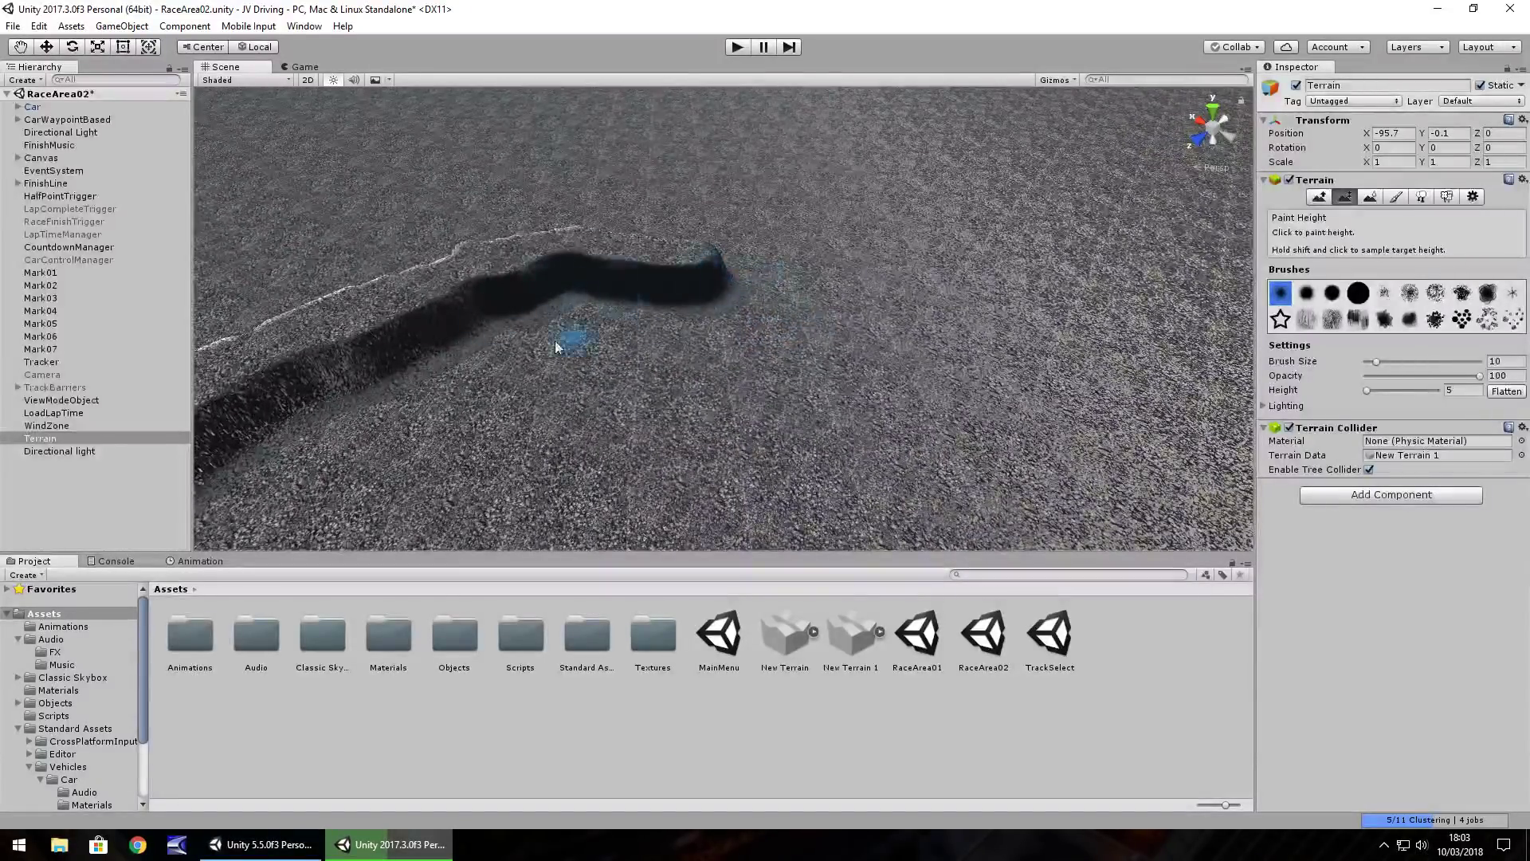
left_click_drag(703, 265, 944, 311)
mouse_move(797, 342)
left_mouse_down("alt")
mouse_move(646, 413)
mouse_move(765, 351)
mouse_move(558, 376)
mouse_move(717, 427)
mouse_move(696, 341)
mouse_move(625, 437)
mouse_move(615, 488)
mouse_move(565, 462)
mouse_move(853, 265)
mouse_move(1025, 284)
left_mouse_up("alt")
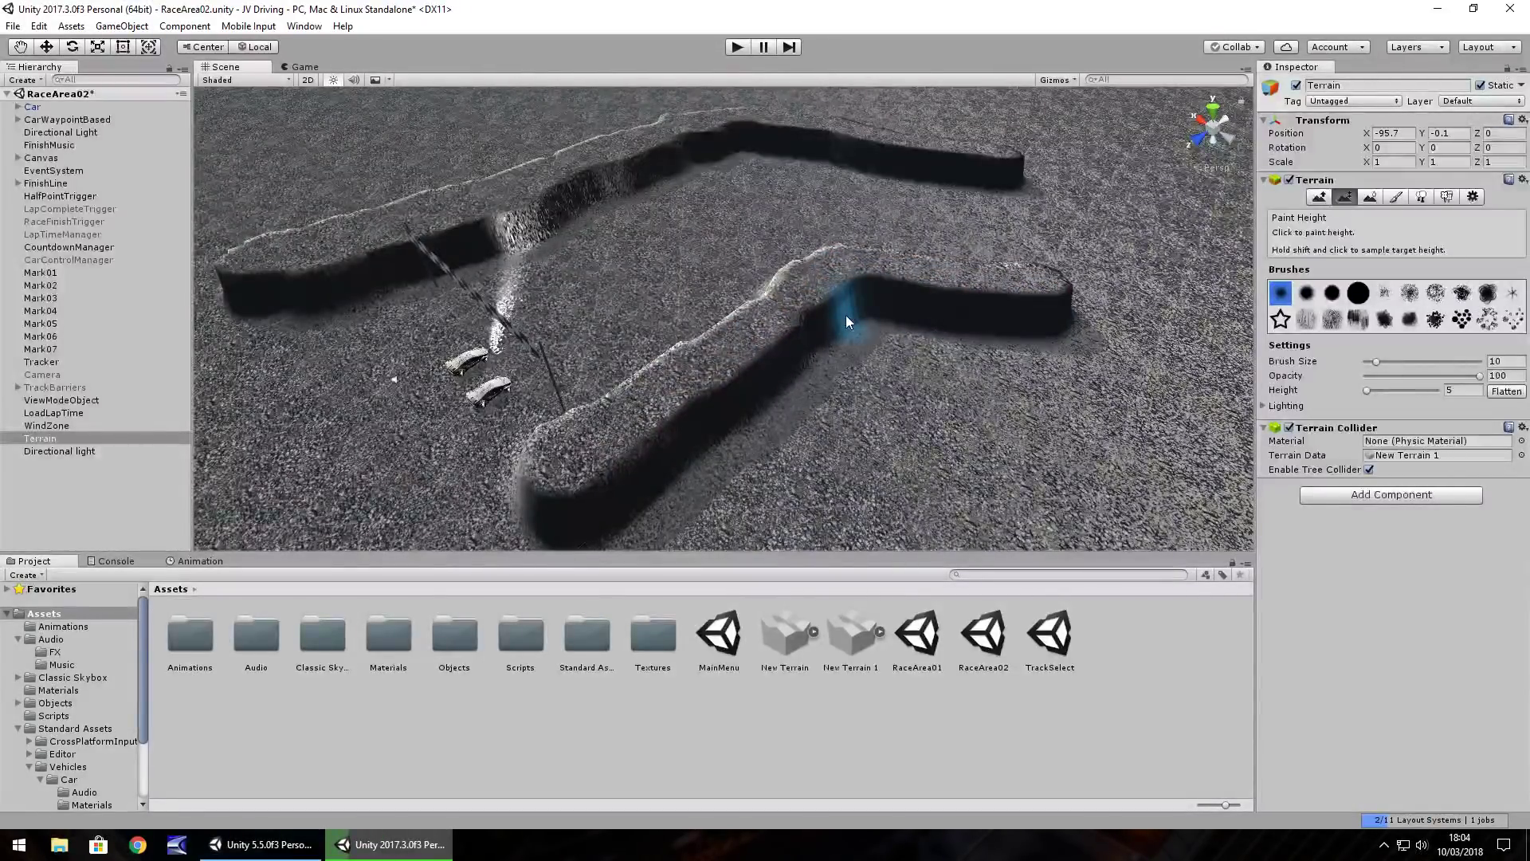
Raise new wall sections along the upper and lower ridges of the other track section
right_click_drag(844, 314, 658, 223)
left_click_drag(654, 227, 677, 142)
left_click_drag(580, 125, 604, 175)
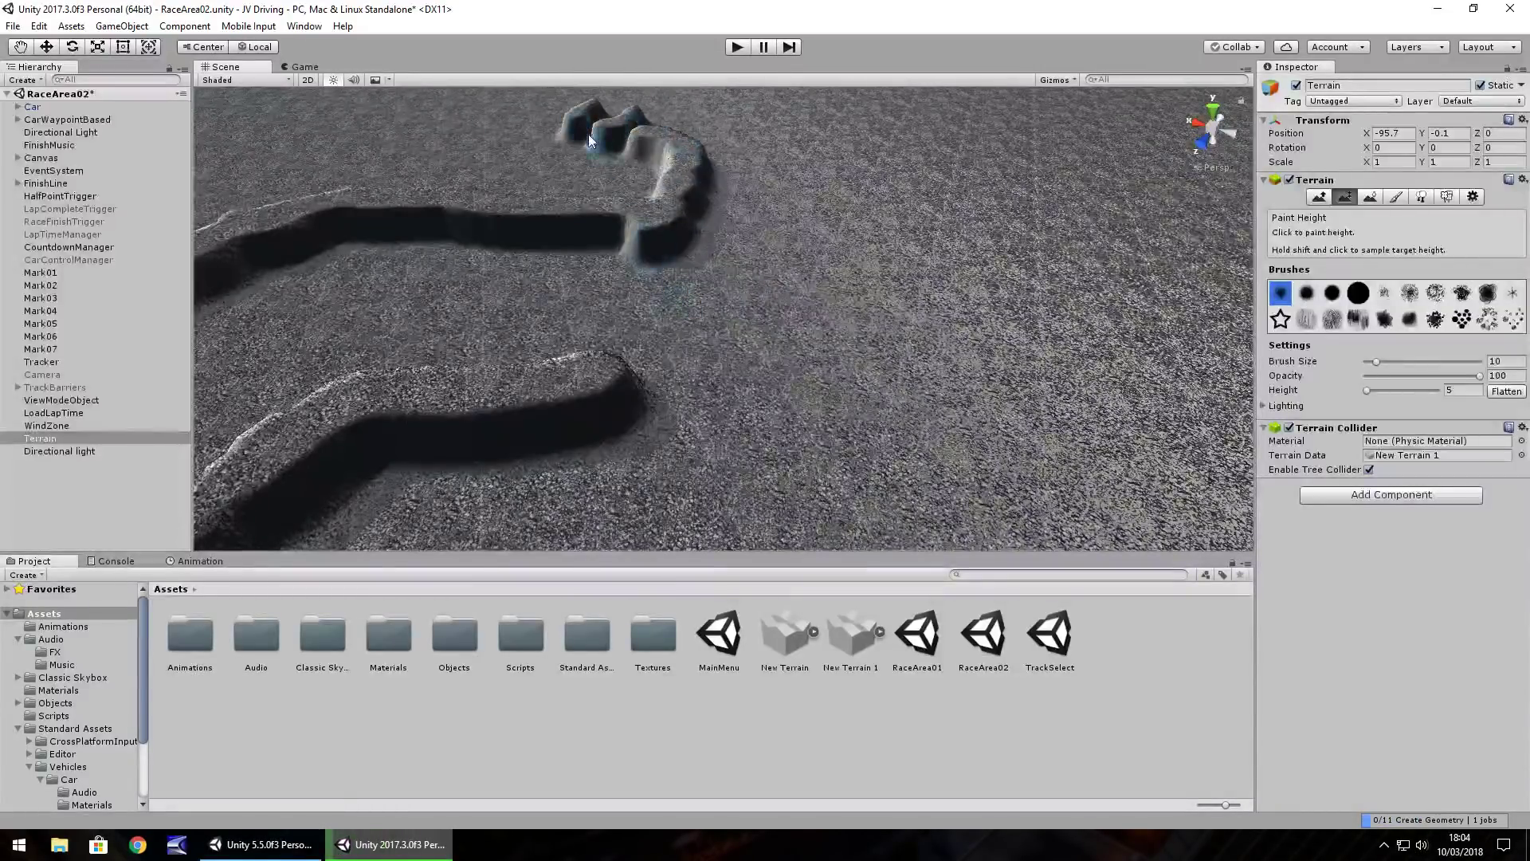
mouse_move(687, 394)
left_mouse_down()
mouse_move(816, 361)
mouse_move(966, 274)
mouse_move(991, 175)
mouse_move(935, 288)
mouse_move(792, 369)
mouse_move(625, 416)
mouse_move(381, 451)
mouse_move(667, 431)
mouse_move(931, 360)
mouse_move(991, 300)
mouse_move(1020, 211)
mouse_move(1015, 263)
left_mouse_up()
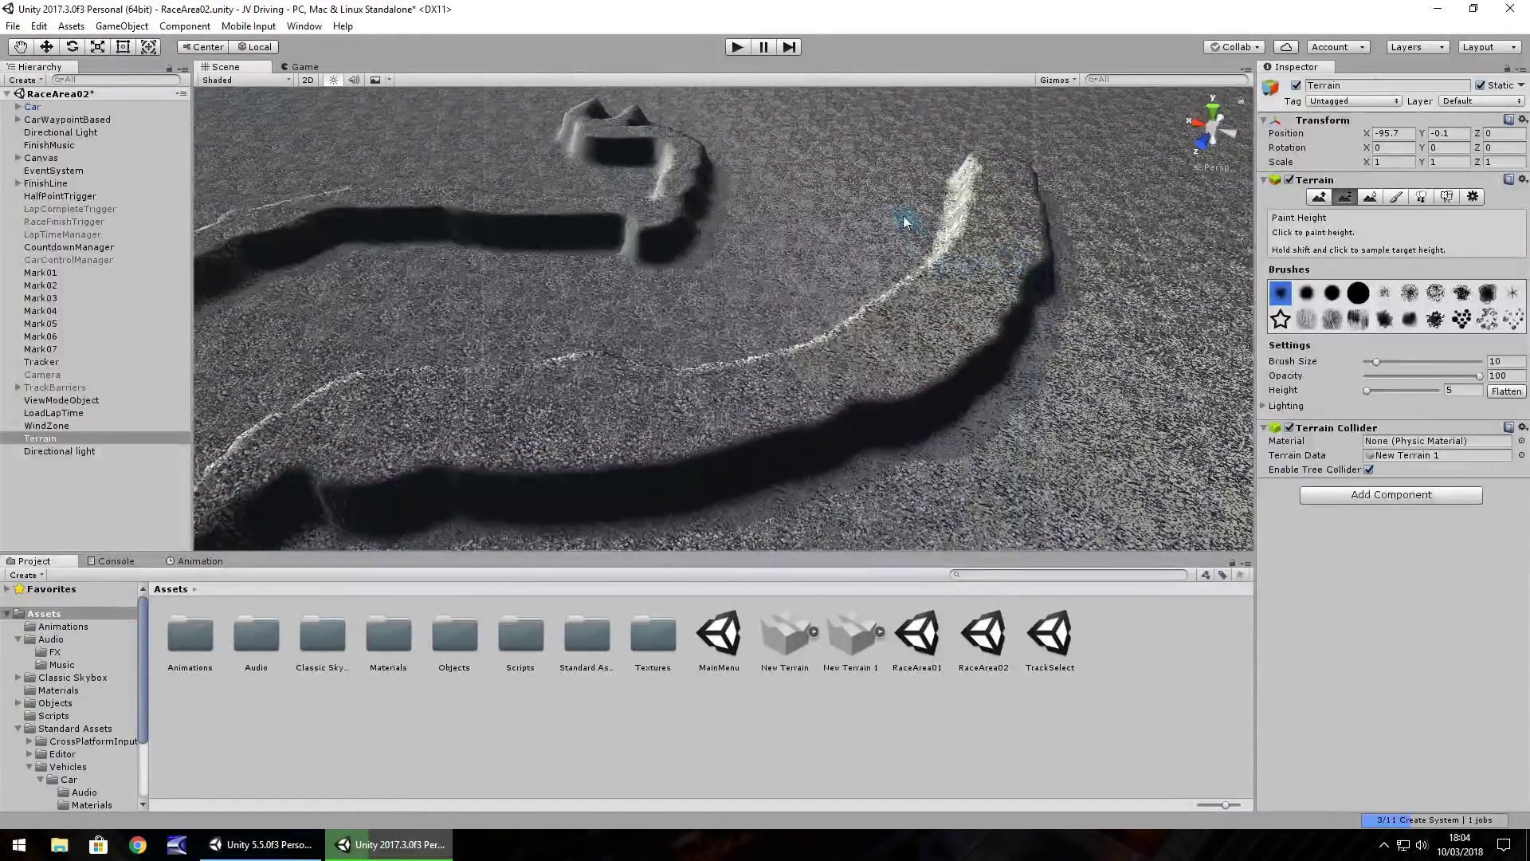
Widen the S-shaped ridge into a plateau and raise terrain along the road's curve
mouse_move(832, 212)
right_mouse_down()
mouse_move(751, 217)
mouse_move(895, 223)
mouse_move(886, 209)
mouse_move(725, 332)
mouse_move(792, 369)
mouse_move(700, 361)
mouse_move(742, 320)
right_mouse_up()
mouse_move(742, 321)
left_mouse_down()
mouse_move(833, 294)
mouse_move(837, 275)
mouse_move(726, 304)
mouse_move(837, 280)
mouse_move(947, 186)
left_mouse_up()
right_click_drag(947, 186, 813, 398)
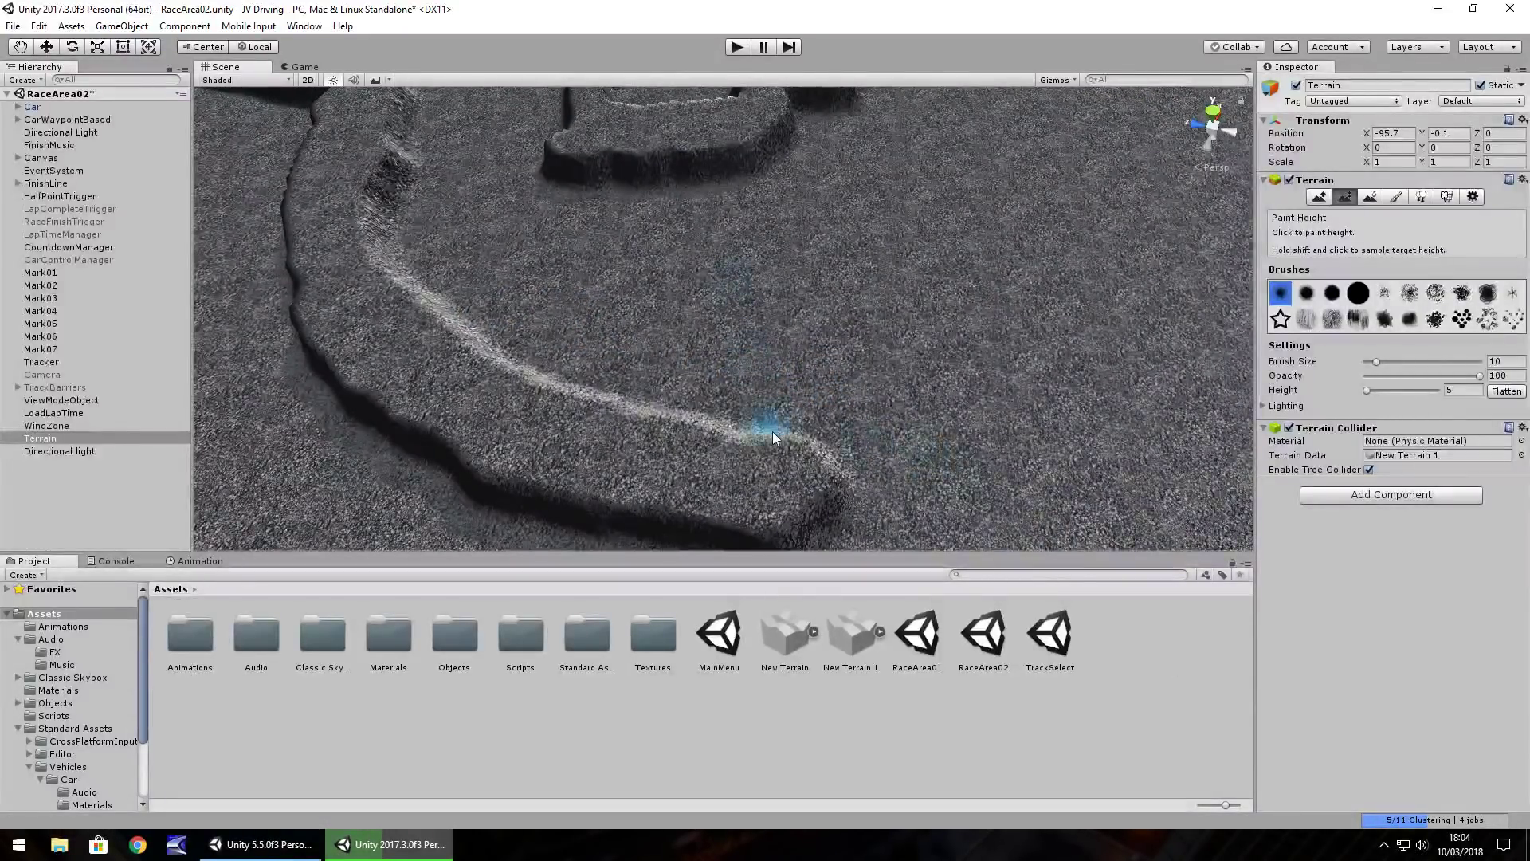
mouse_move(772, 432)
left_mouse_down()
mouse_move(598, 419)
mouse_move(897, 406)
mouse_move(766, 439)
mouse_move(965, 431)
left_mouse_up()
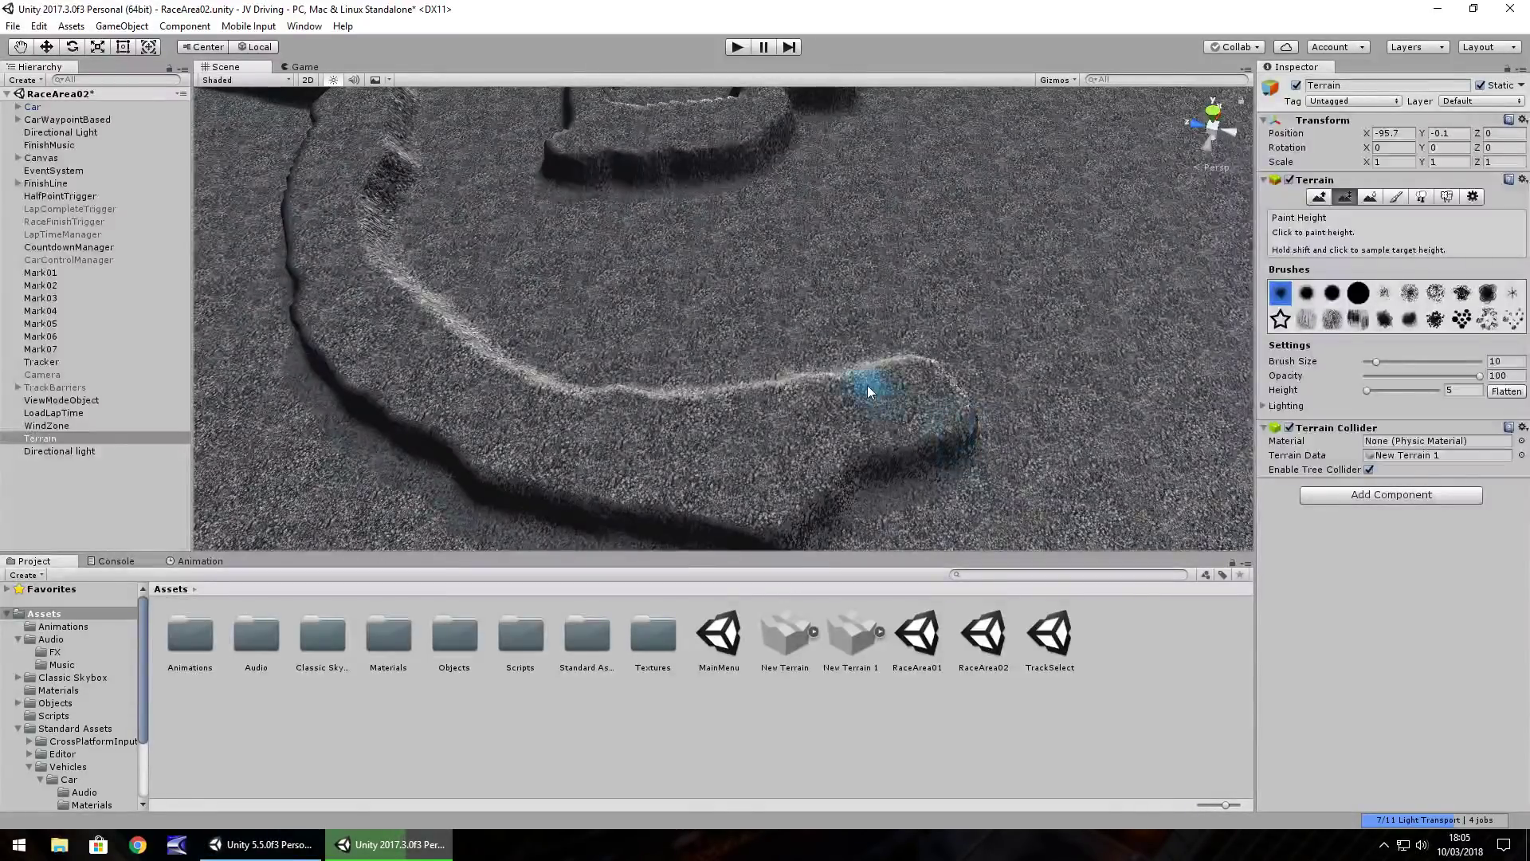
Join the terrain blocks, raise brush size from 10 to 18, and extend the right block
right_click_drag(869, 386, 753, 299)
right_click_drag(955, 285, 841, 238)
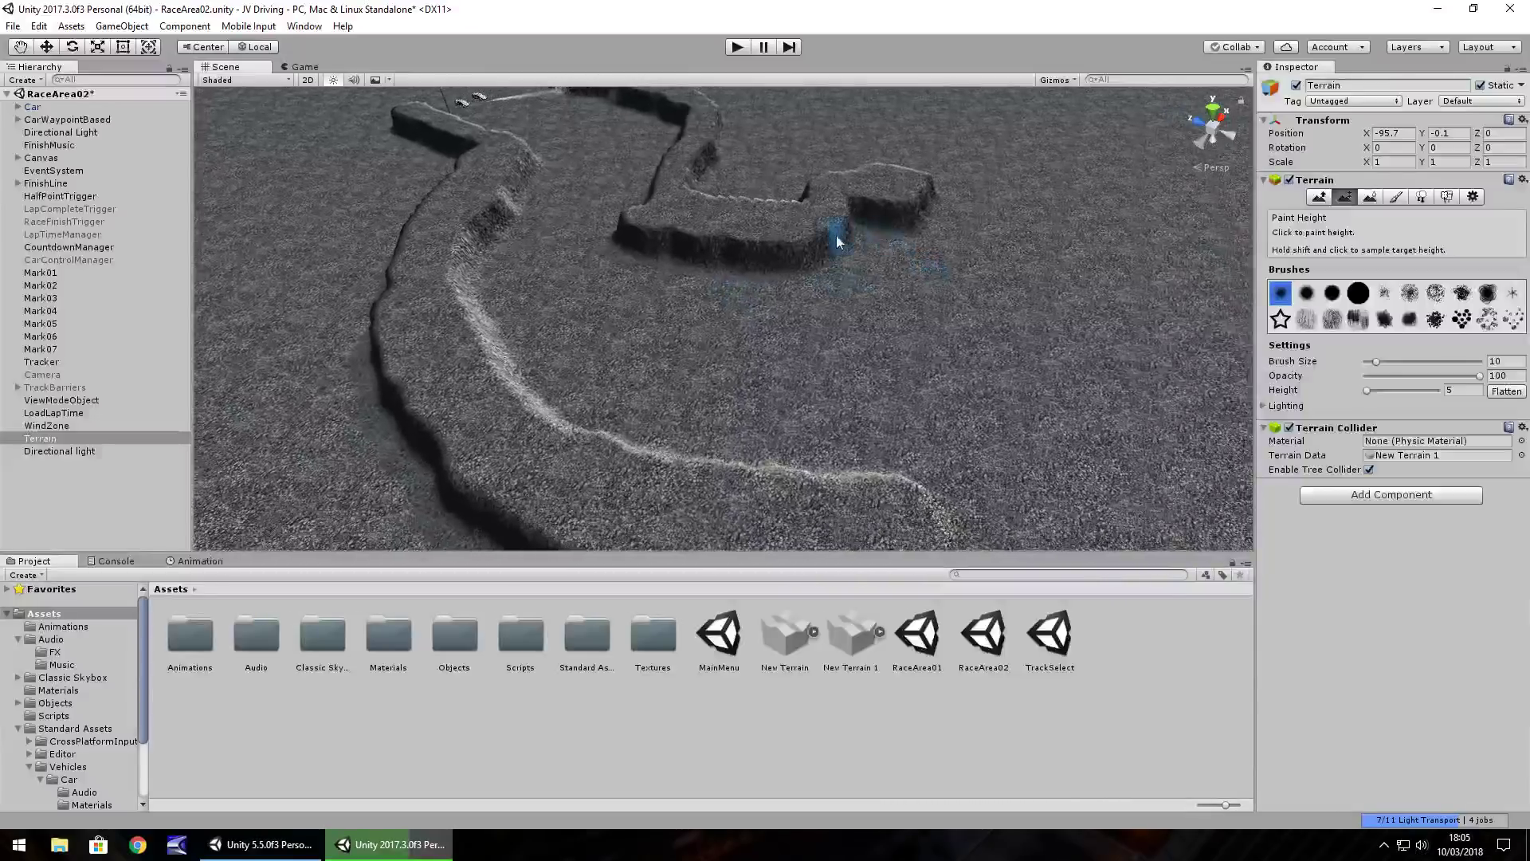
left_click_drag(943, 252, 855, 207)
left_click_drag(1377, 361, 1386, 361)
mouse_move(856, 240)
left_mouse_down()
mouse_move(915, 232)
mouse_move(931, 205)
mouse_move(822, 231)
mouse_move(946, 255)
mouse_move(1059, 246)
mouse_move(1073, 160)
mouse_move(1072, 236)
mouse_move(989, 219)
left_mouse_up()
Raise wall strips by the lower bend and lower-left curve, then start Play mode
mouse_move(957, 255)
right_mouse_down()
mouse_move(837, 335)
mouse_move(970, 350)
mouse_move(979, 338)
mouse_move(908, 327)
mouse_move(772, 362)
right_mouse_up()
mouse_move(772, 362)
left_mouse_down()
mouse_move(933, 381)
mouse_move(1127, 290)
mouse_move(820, 369)
mouse_move(622, 327)
mouse_move(839, 387)
mouse_move(1093, 341)
left_mouse_up()
mouse_move(1092, 341)
right_mouse_down()
mouse_move(966, 226)
mouse_move(1076, 232)
right_mouse_up()
middle_click_drag(1076, 232, 474, 365)
right_click_drag(474, 365, 854, 365)
scroll(854, 365, "up", 5)
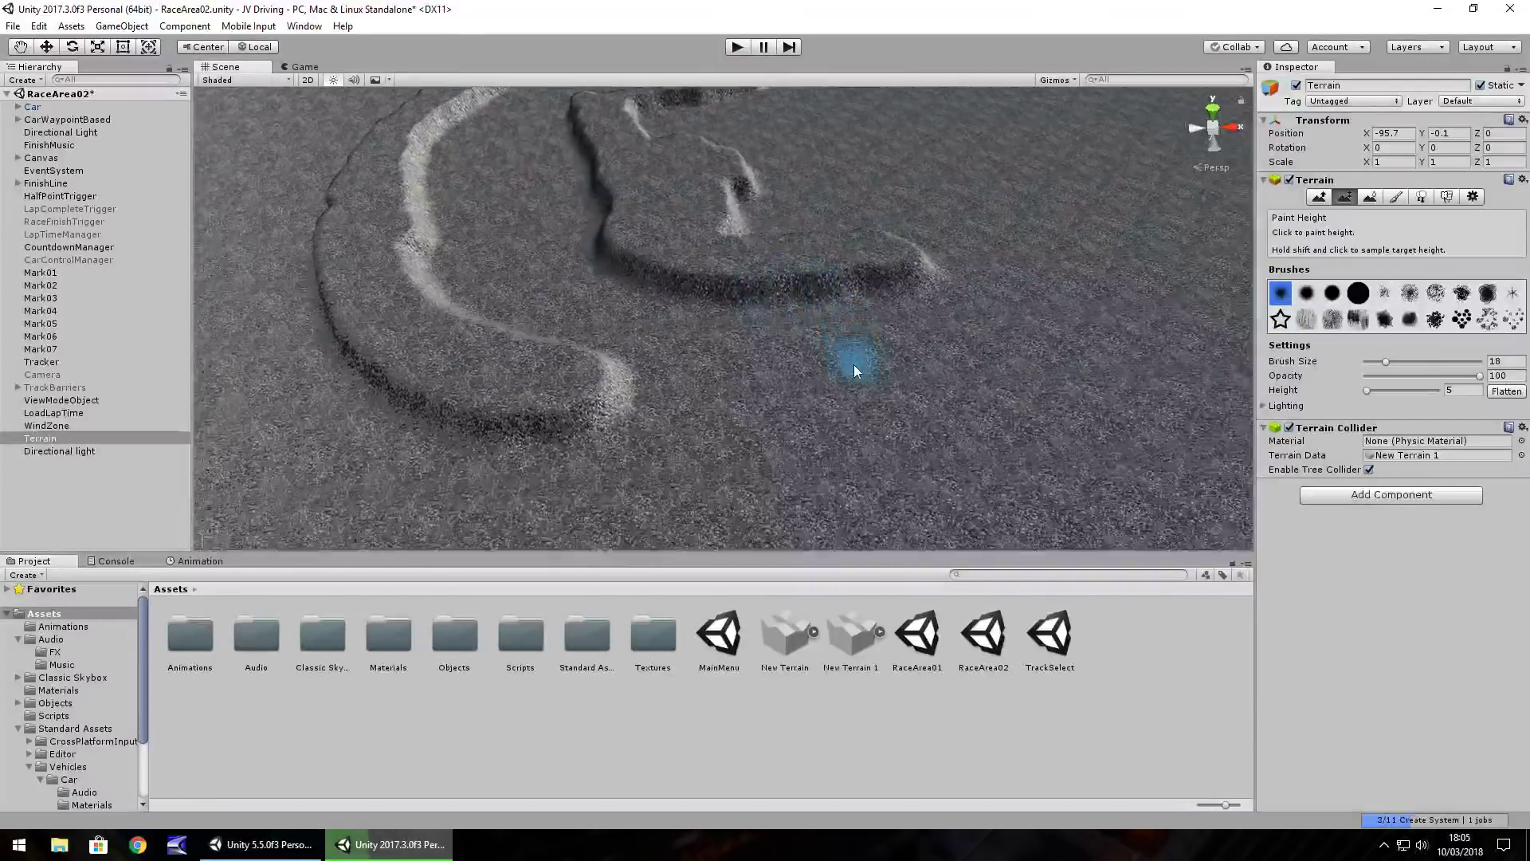
mouse_move(568, 399)
left_mouse_down()
mouse_move(926, 451)
mouse_move(1028, 446)
mouse_move(737, 450)
mouse_move(425, 395)
mouse_move(510, 381)
left_mouse_up()
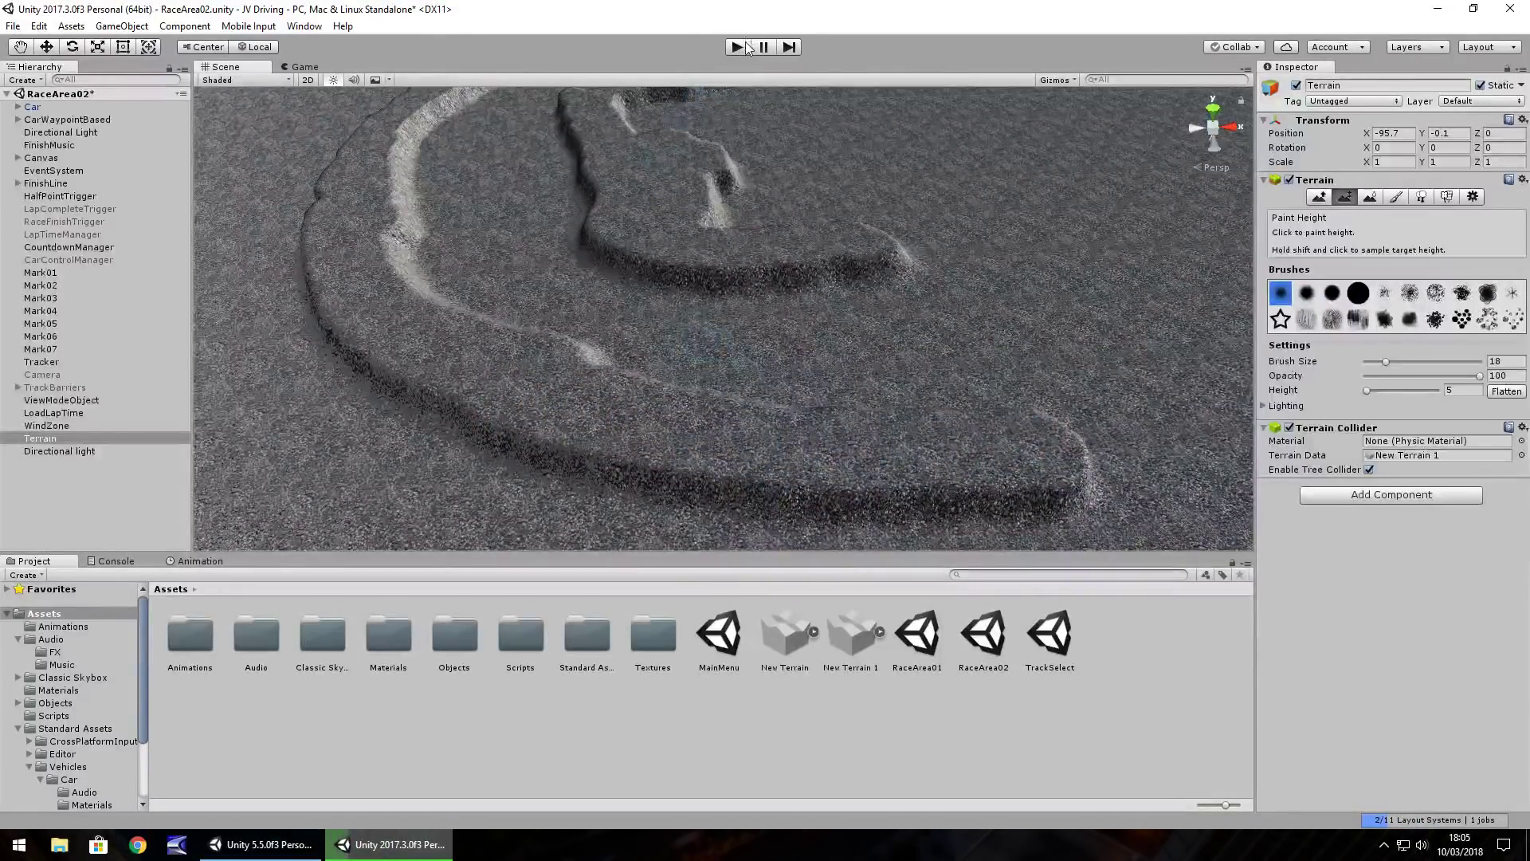
left_click(747, 46)
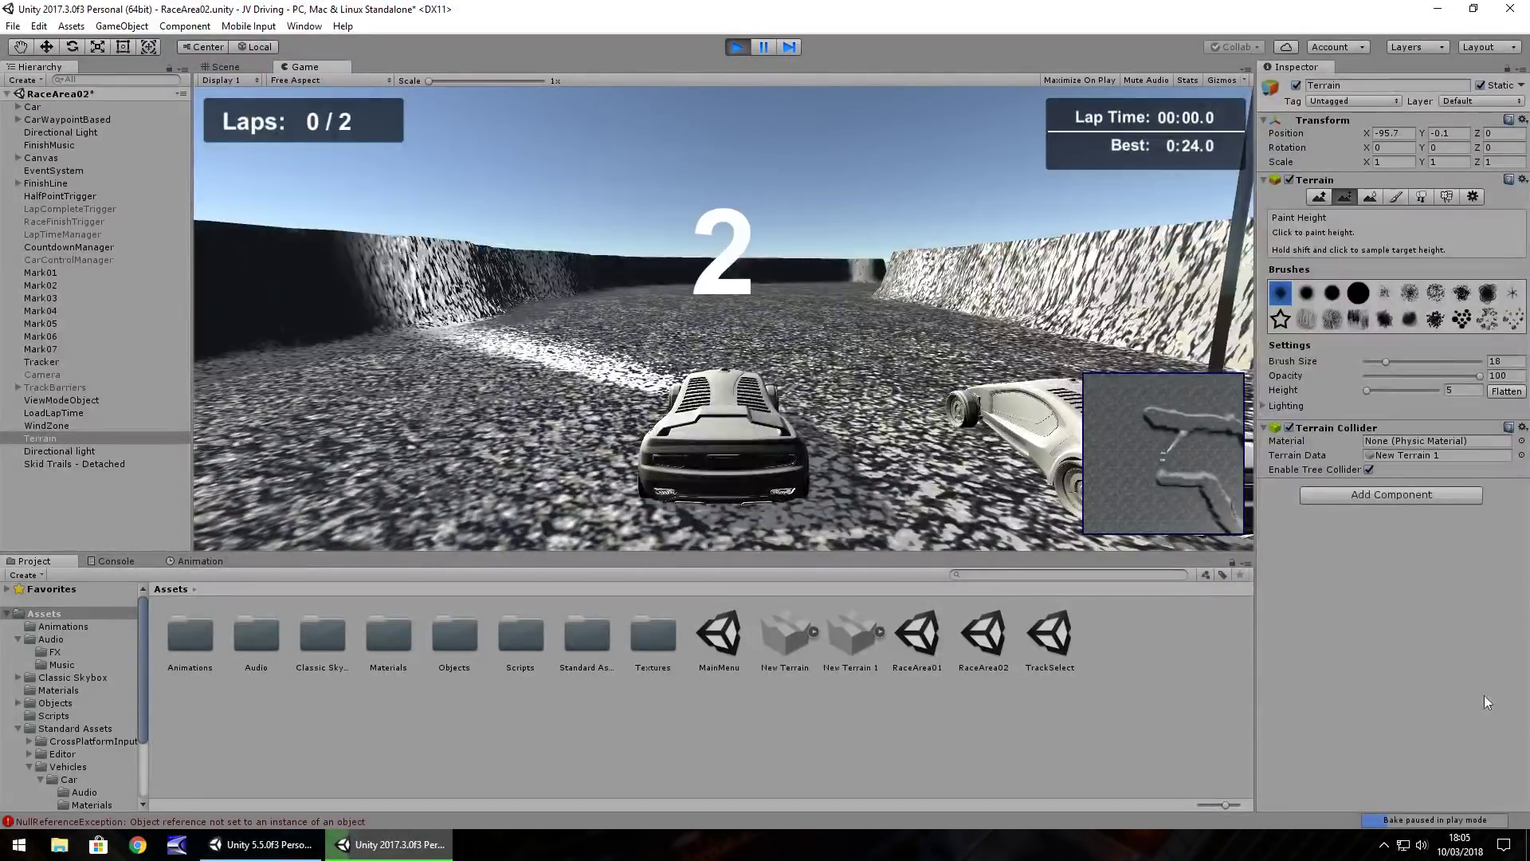
Lower the system volume and return focus to the running game
left_click(1422, 851)
scroll(1388, 789, "down", 7)
left_click(979, 7)
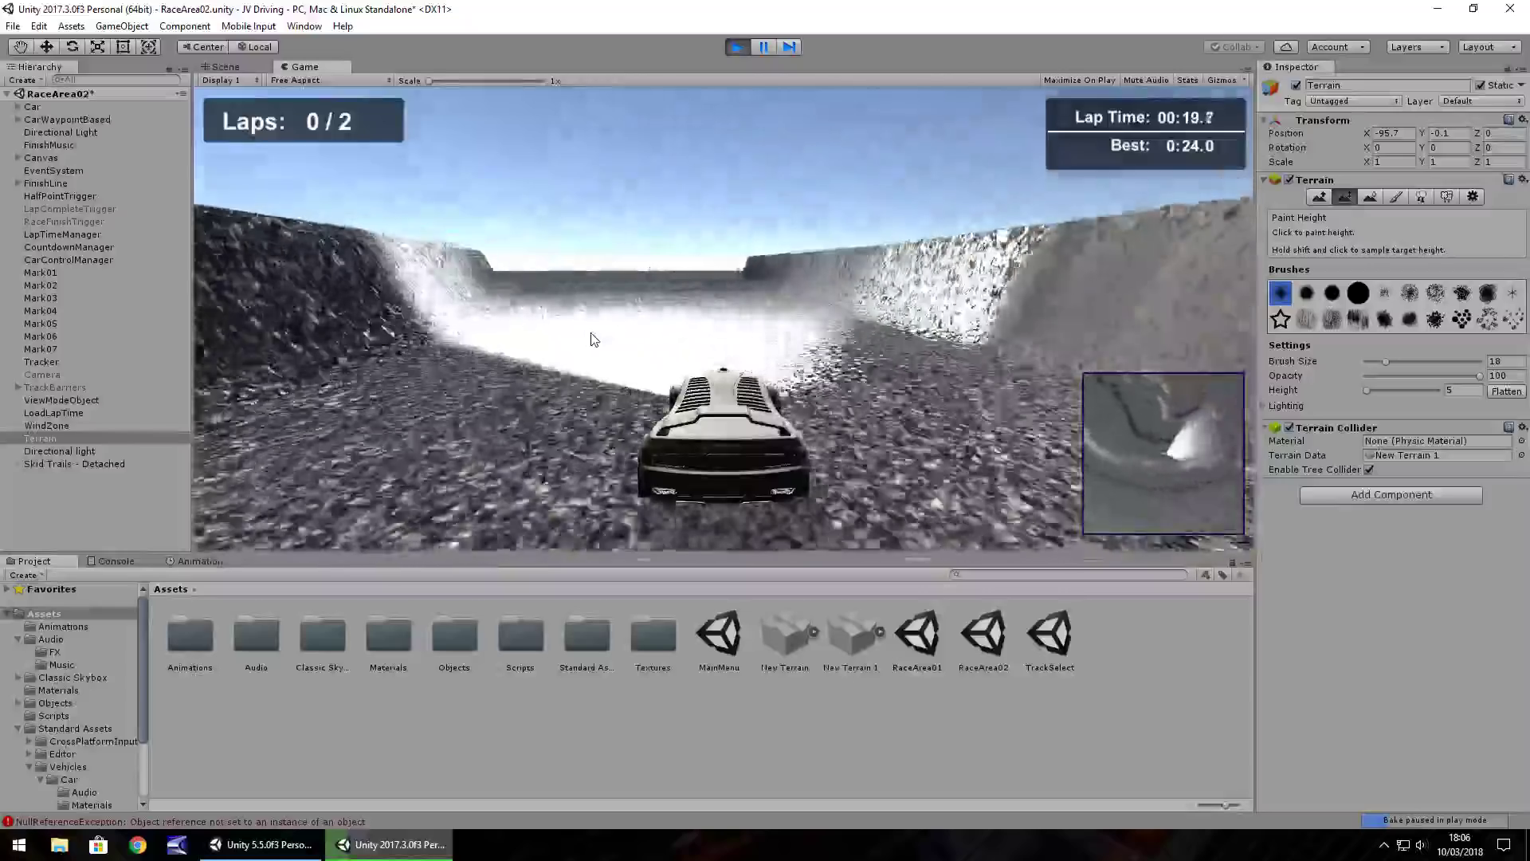
Stop Play mode and paint a raised ridge along the track edge
key("ctrl+p")
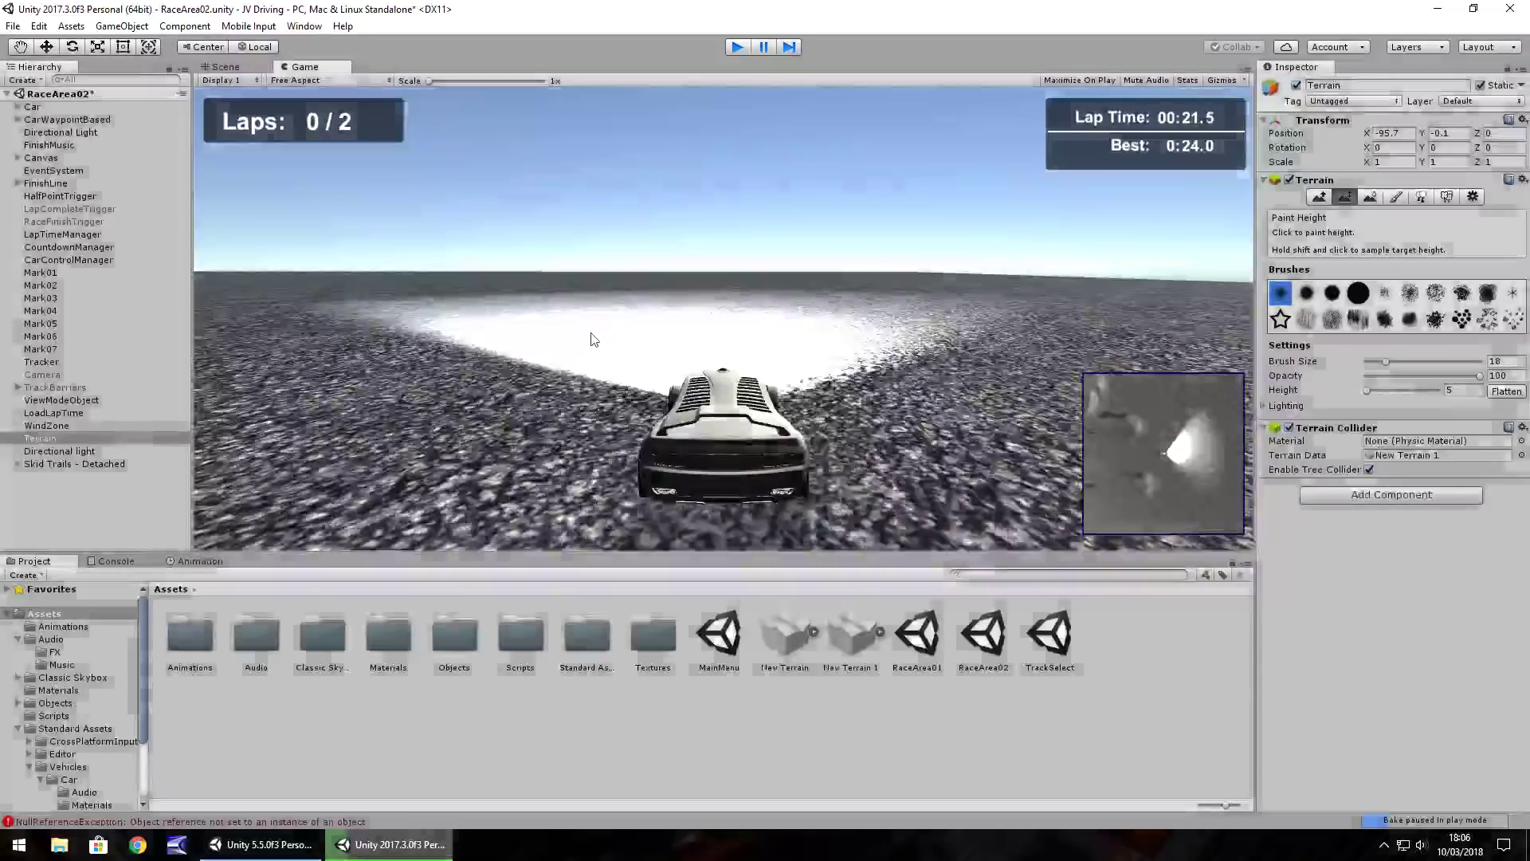
left_click_drag(720, 323, 863, 319, "alt")
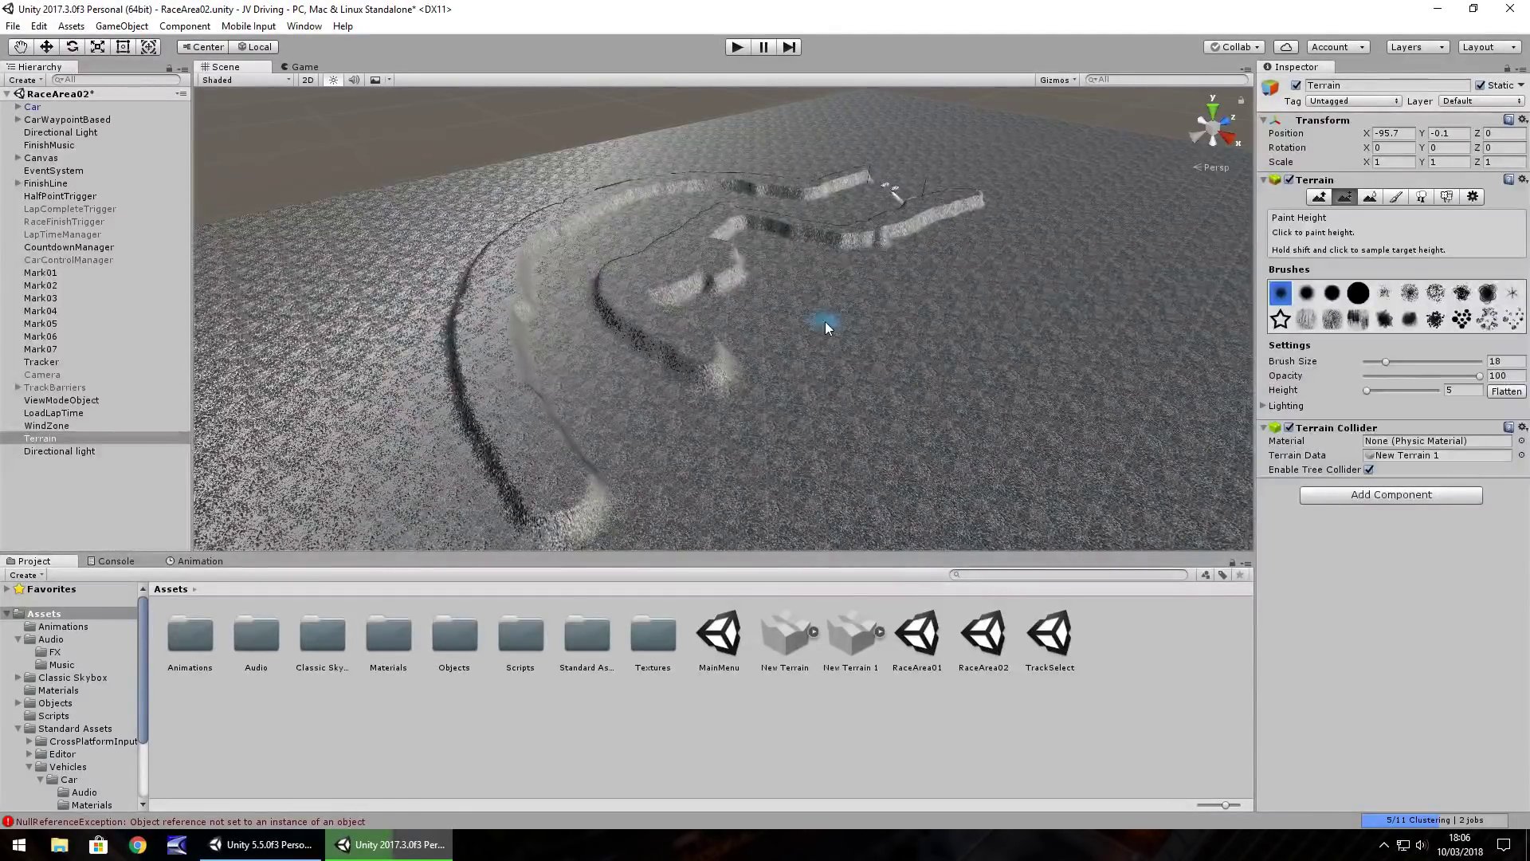
left_click_drag(769, 381, 763, 389, "alt")
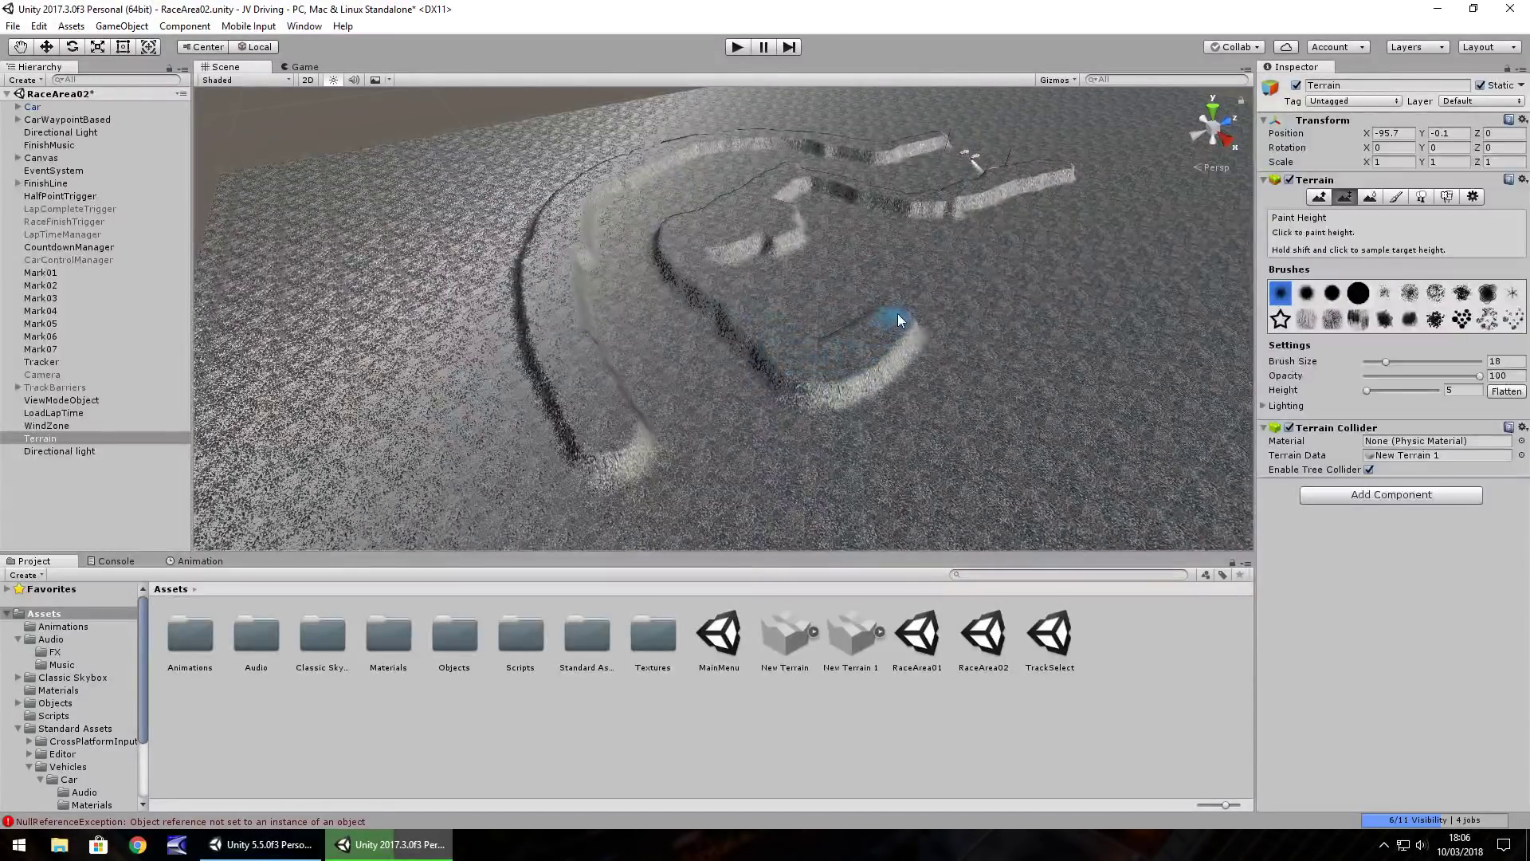
scroll(711, 368, "up", 5)
left_click_drag(631, 348, 776, 494)
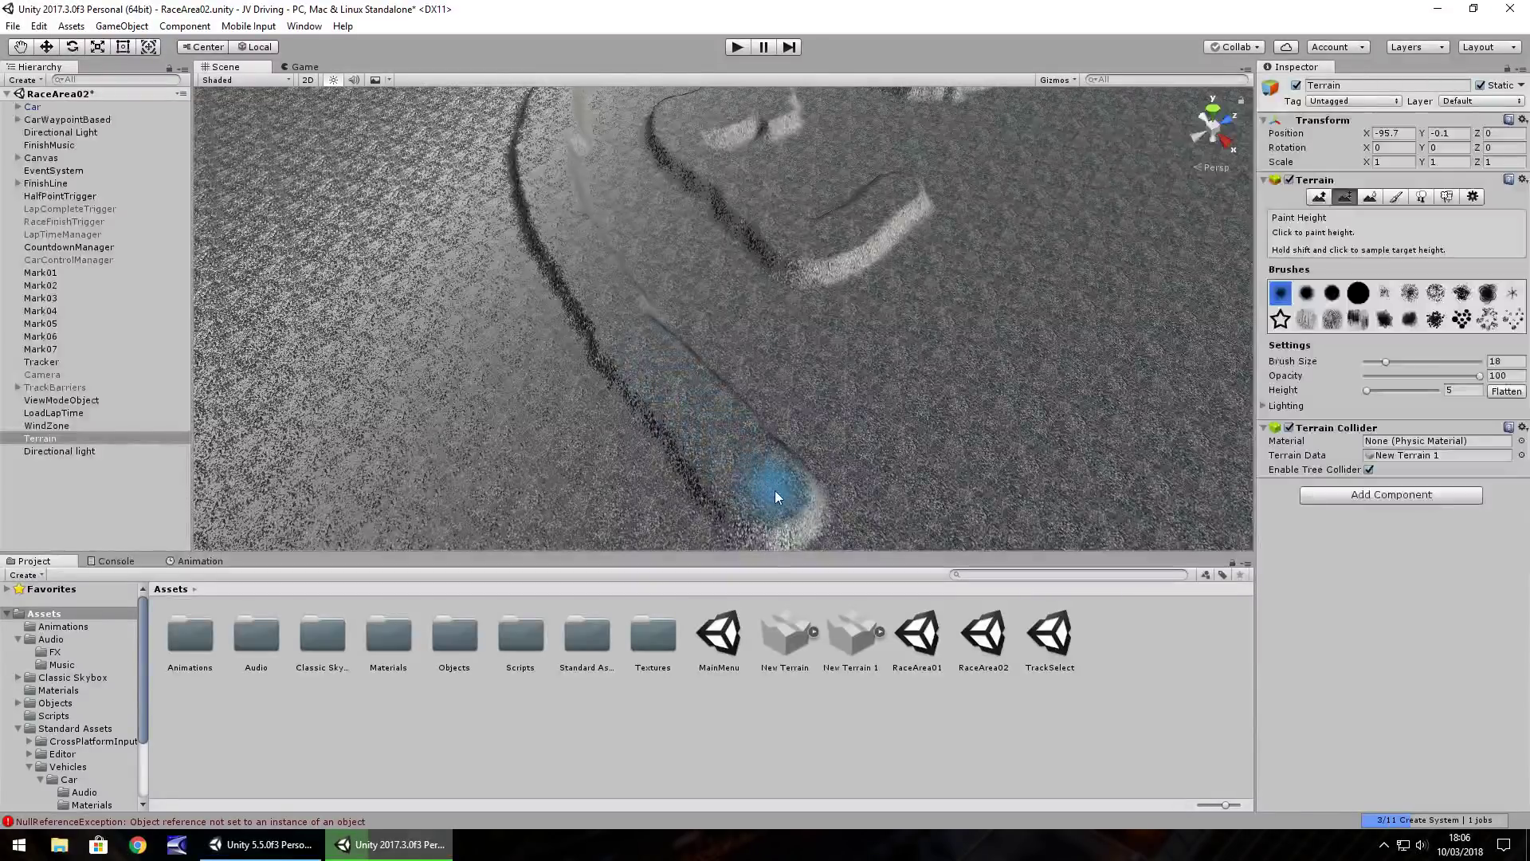
Raise a new ridge beside the track and extend the upper and lower ridges rightward
mouse_move(830, 274)
left_mouse_down("alt")
mouse_move(943, 310)
mouse_move(595, 299)
mouse_move(772, 313)
mouse_move(747, 340)
mouse_move(929, 328)
mouse_move(782, 383)
left_mouse_up("alt")
mouse_move(617, 408)
middle_mouse_down()
mouse_move(588, 437)
mouse_move(786, 260)
mouse_move(943, 266)
mouse_move(820, 297)
mouse_move(622, 381)
mouse_move(917, 323)
mouse_move(715, 358)
middle_mouse_up()
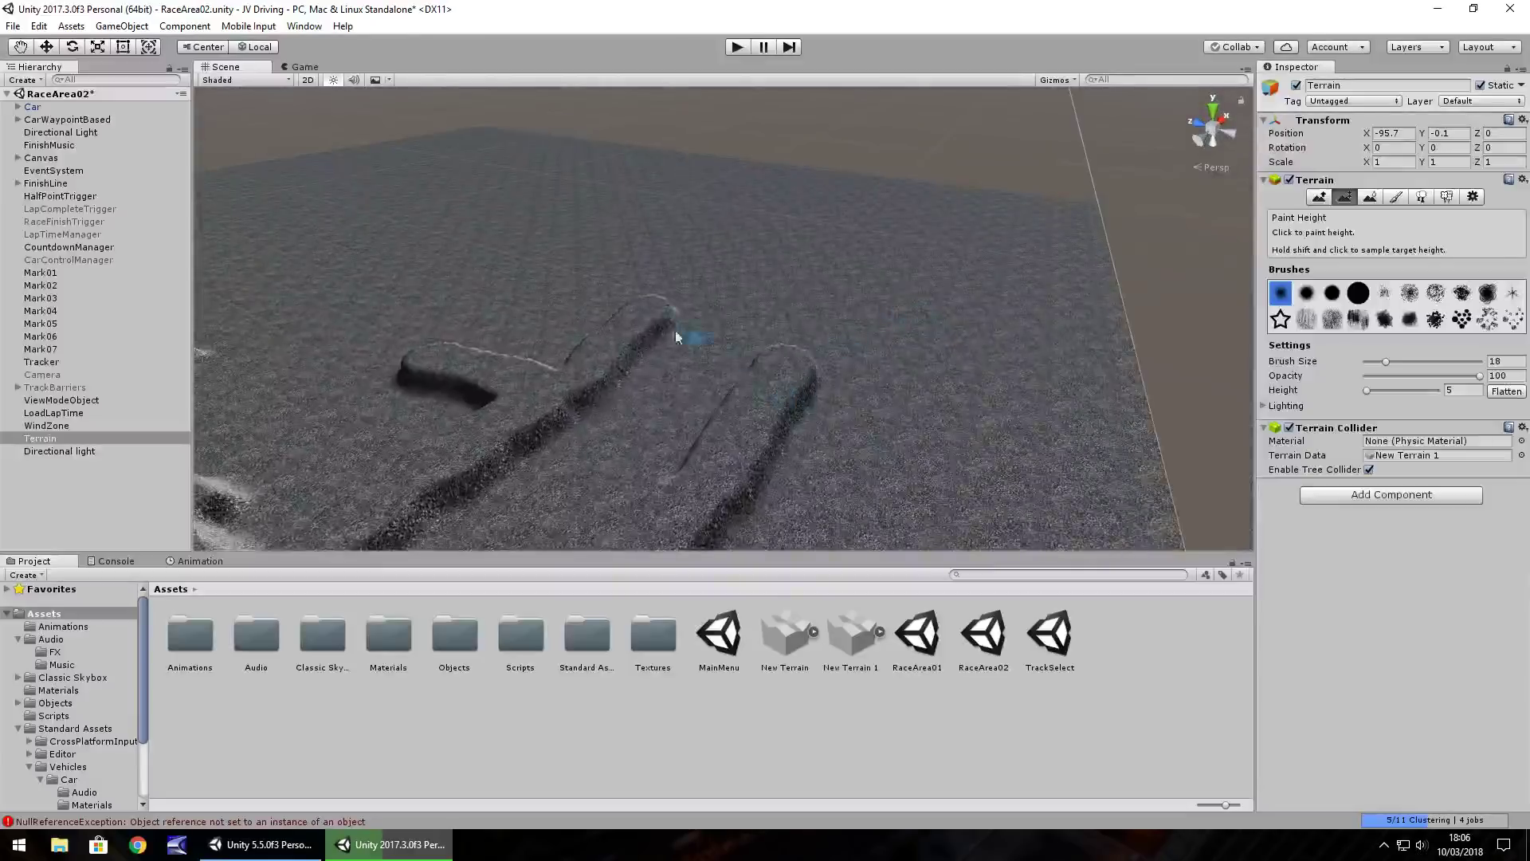
mouse_move(658, 300)
left_mouse_down()
mouse_move(764, 269)
mouse_move(790, 280)
left_mouse_up()
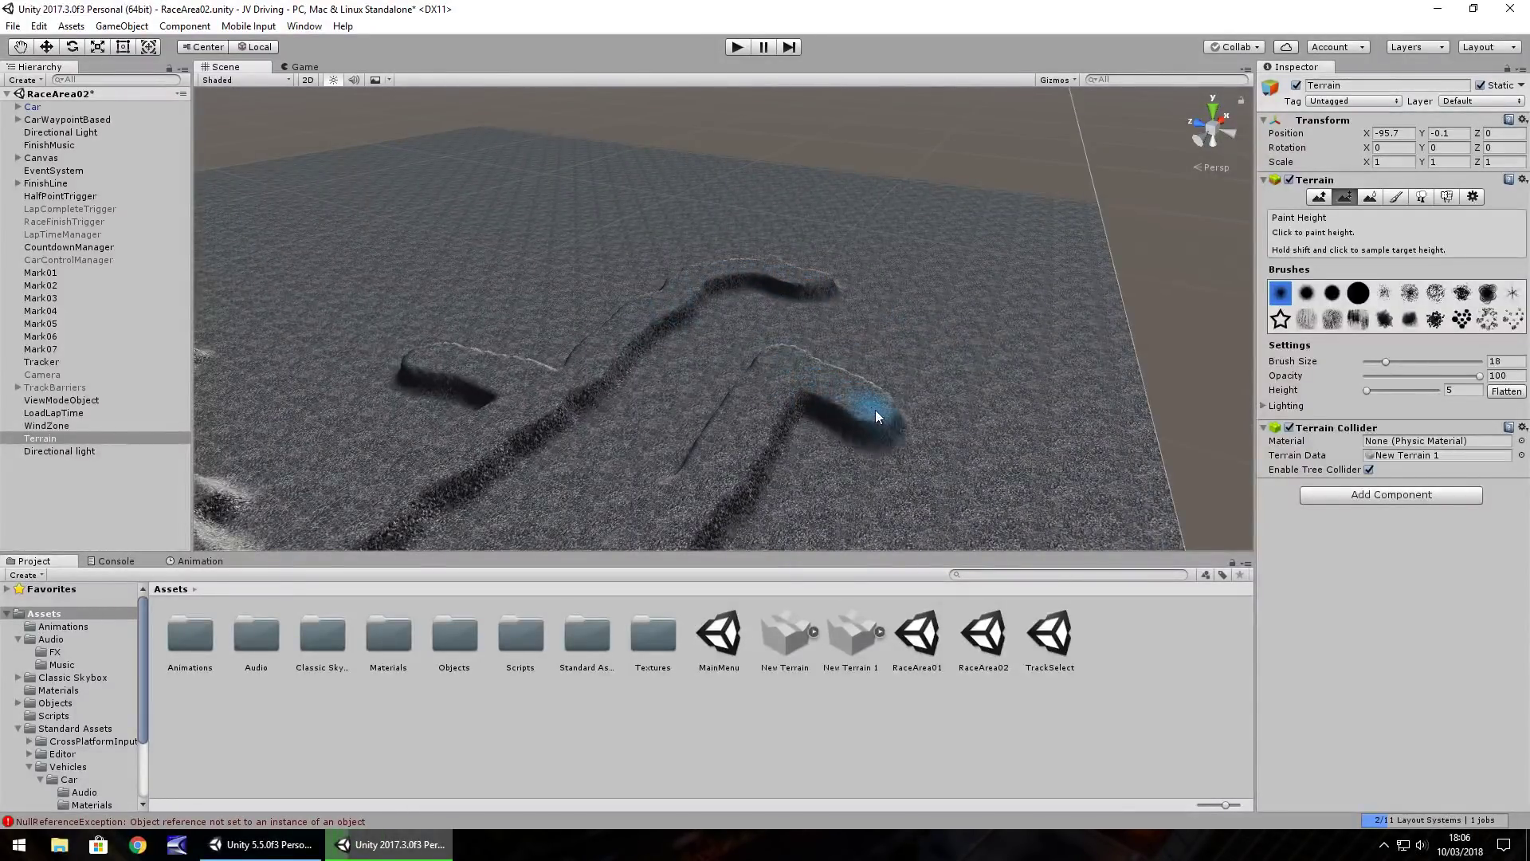
left_click(899, 434)
left_click_drag(823, 294, 836, 301)
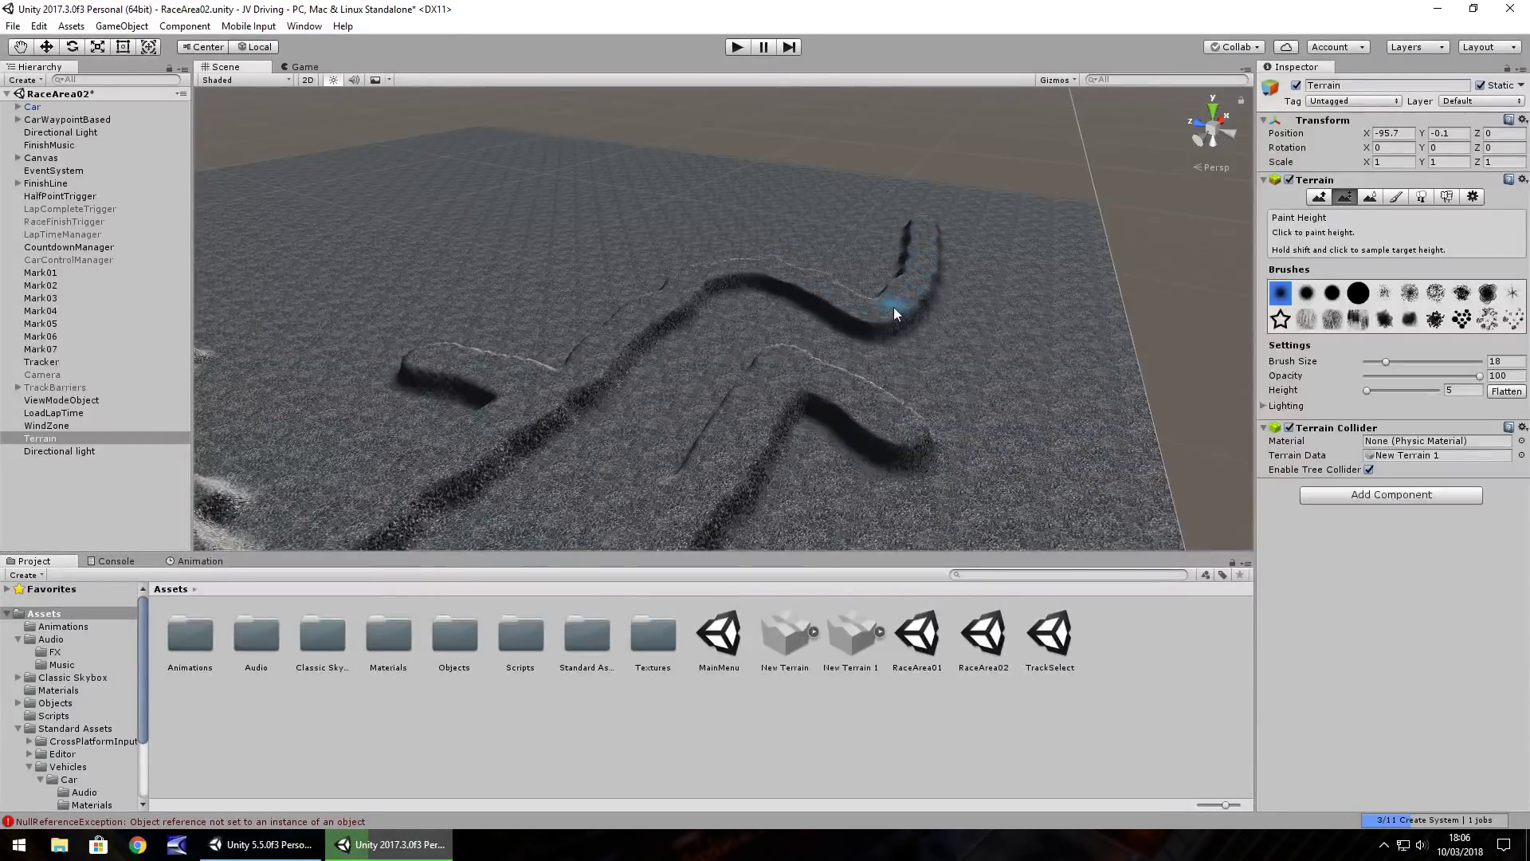
mouse_move(917, 418)
left_mouse_down()
mouse_move(982, 424)
mouse_move(1029, 357)
left_mouse_up()
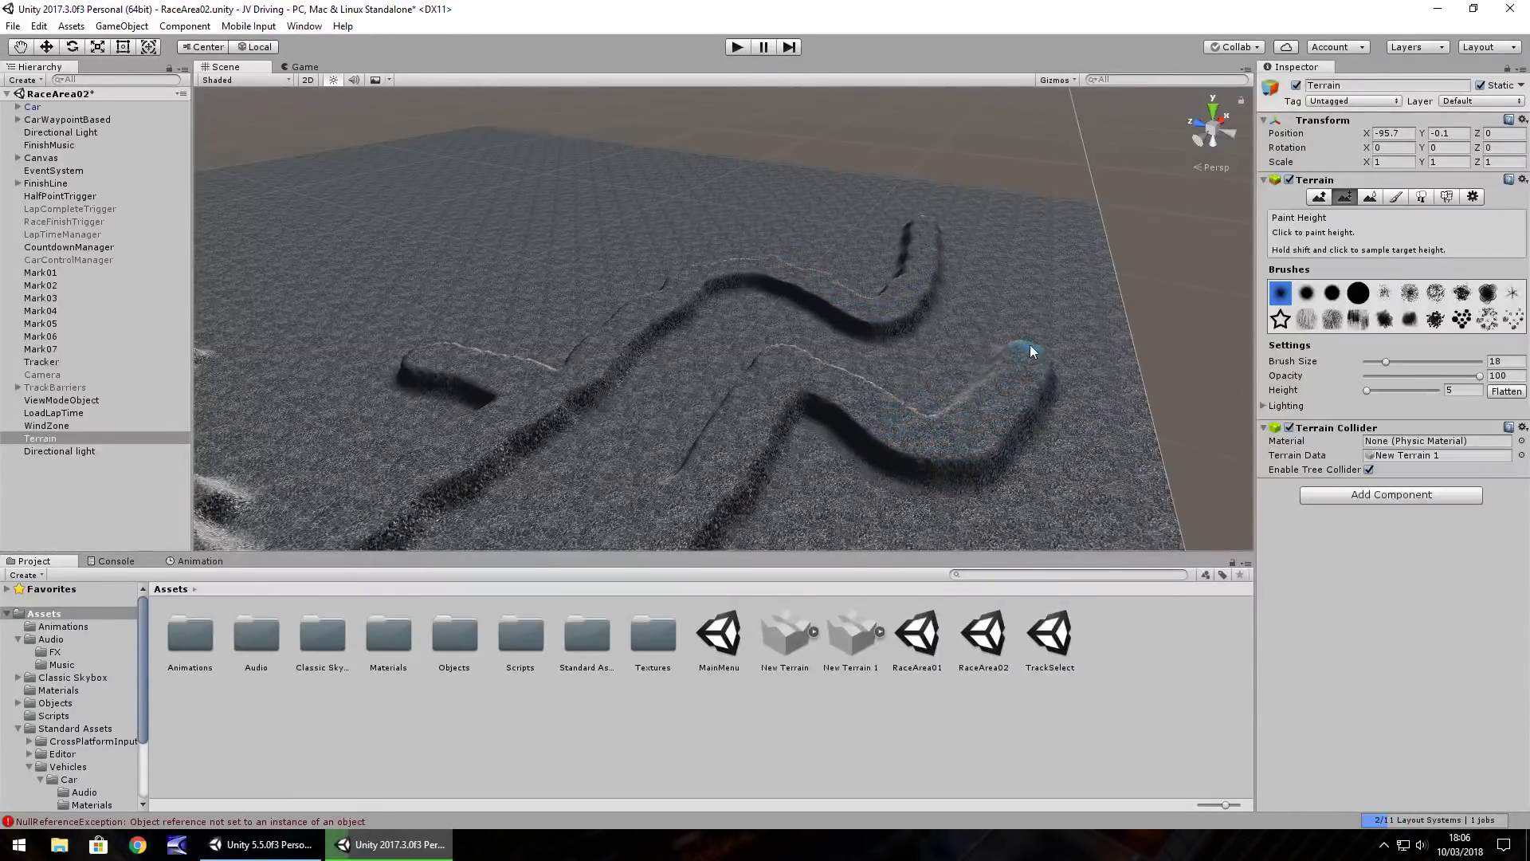
Continue the wall up the track and around the far curve
left_click_drag(1037, 287, 1037, 264)
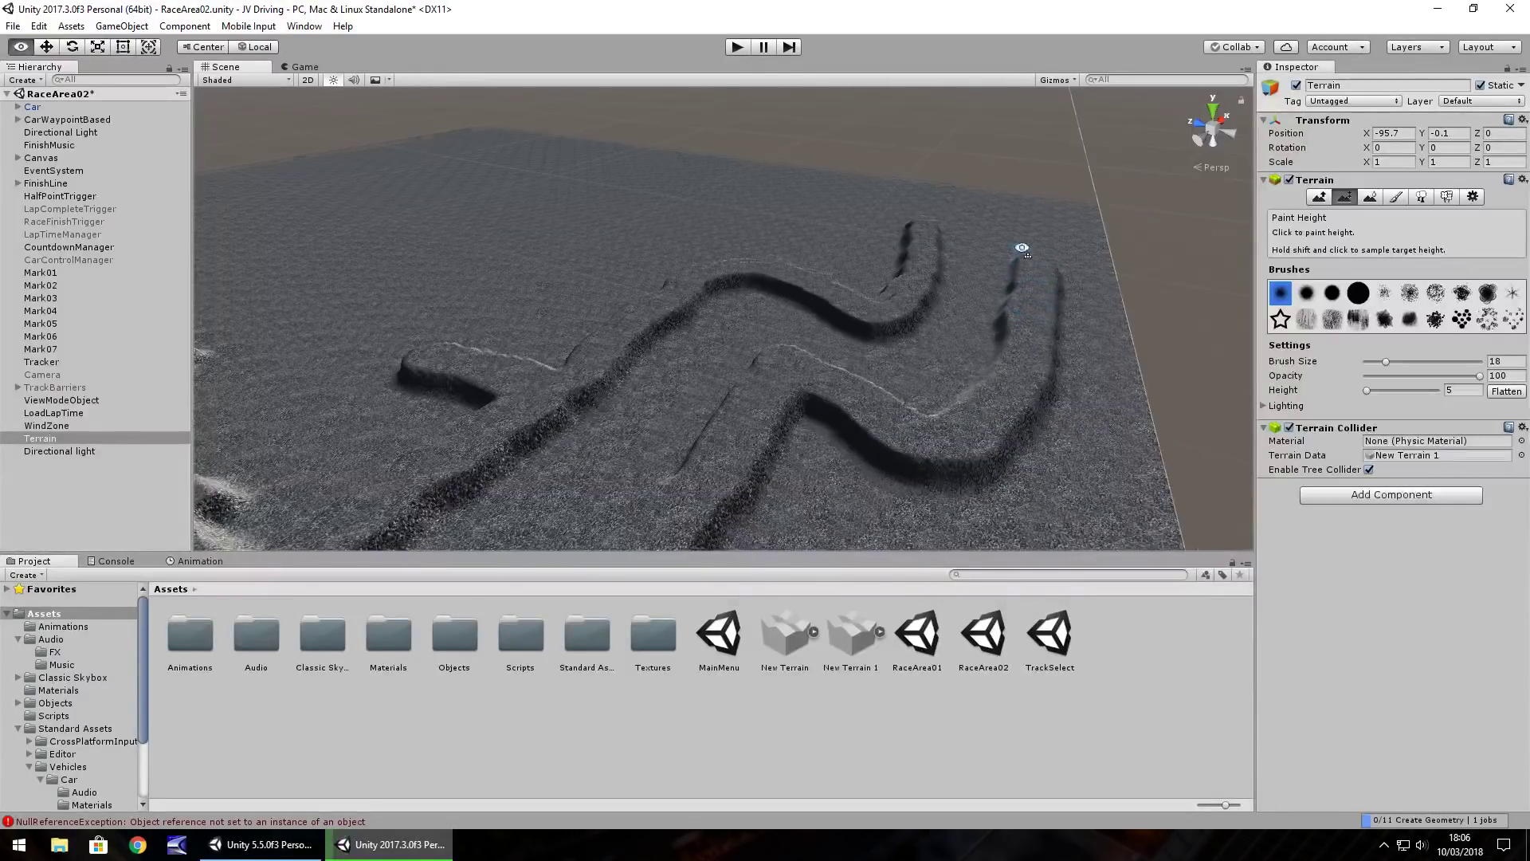
scroll(1065, 250, "up", 3)
right_click_drag(1066, 250, 588, 454)
left_click_drag(587, 454, 738, 367)
Use Paint Height to raise a new curved ridge along the outer right section of the track
mouse_move(738, 367)
right_mouse_down()
mouse_move(805, 380)
mouse_move(857, 366)
right_mouse_up()
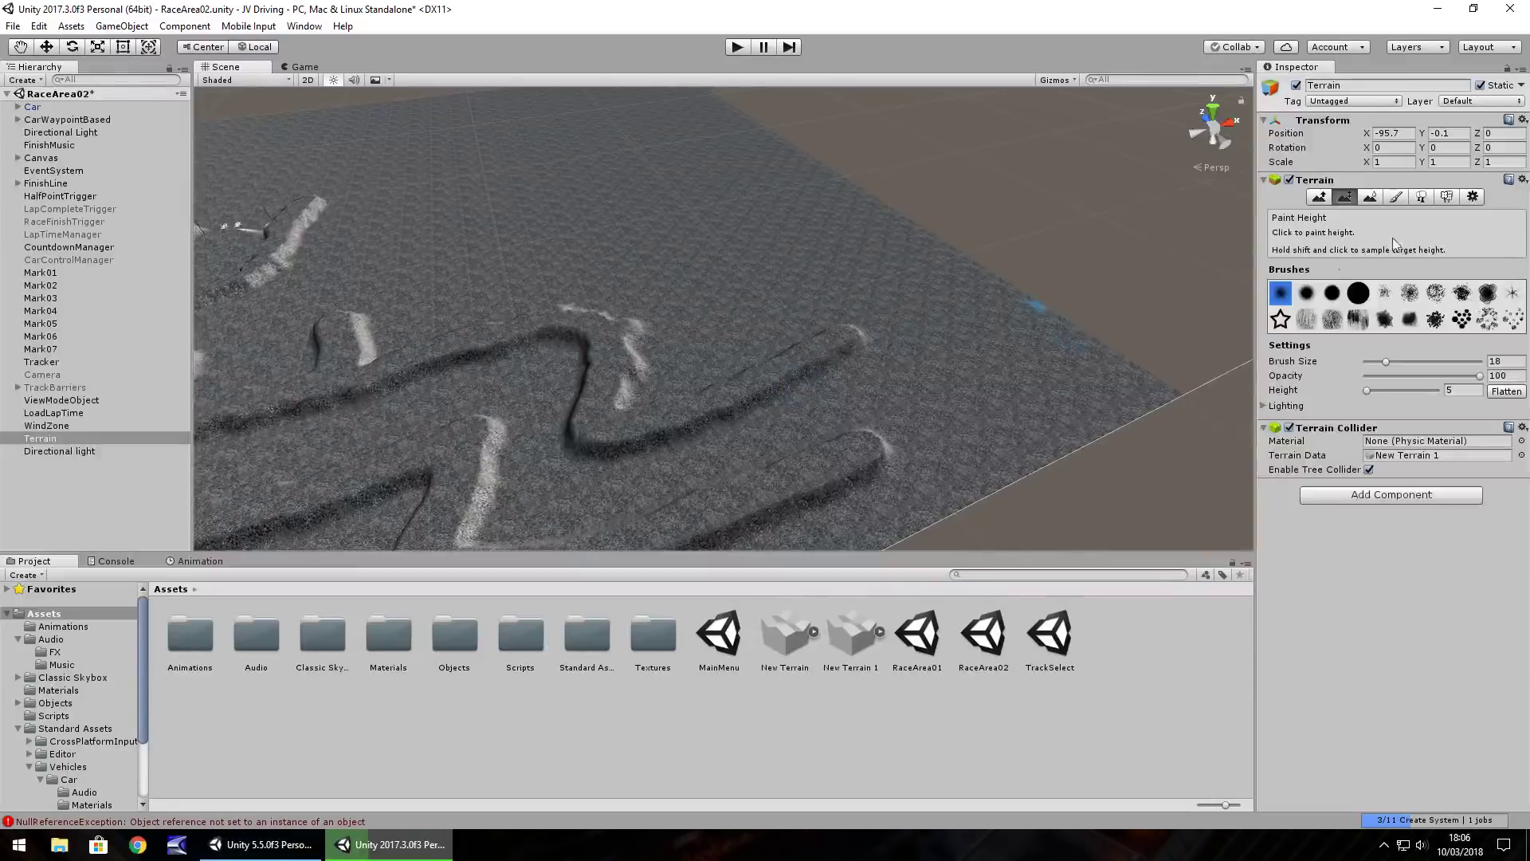
left_click(1320, 200)
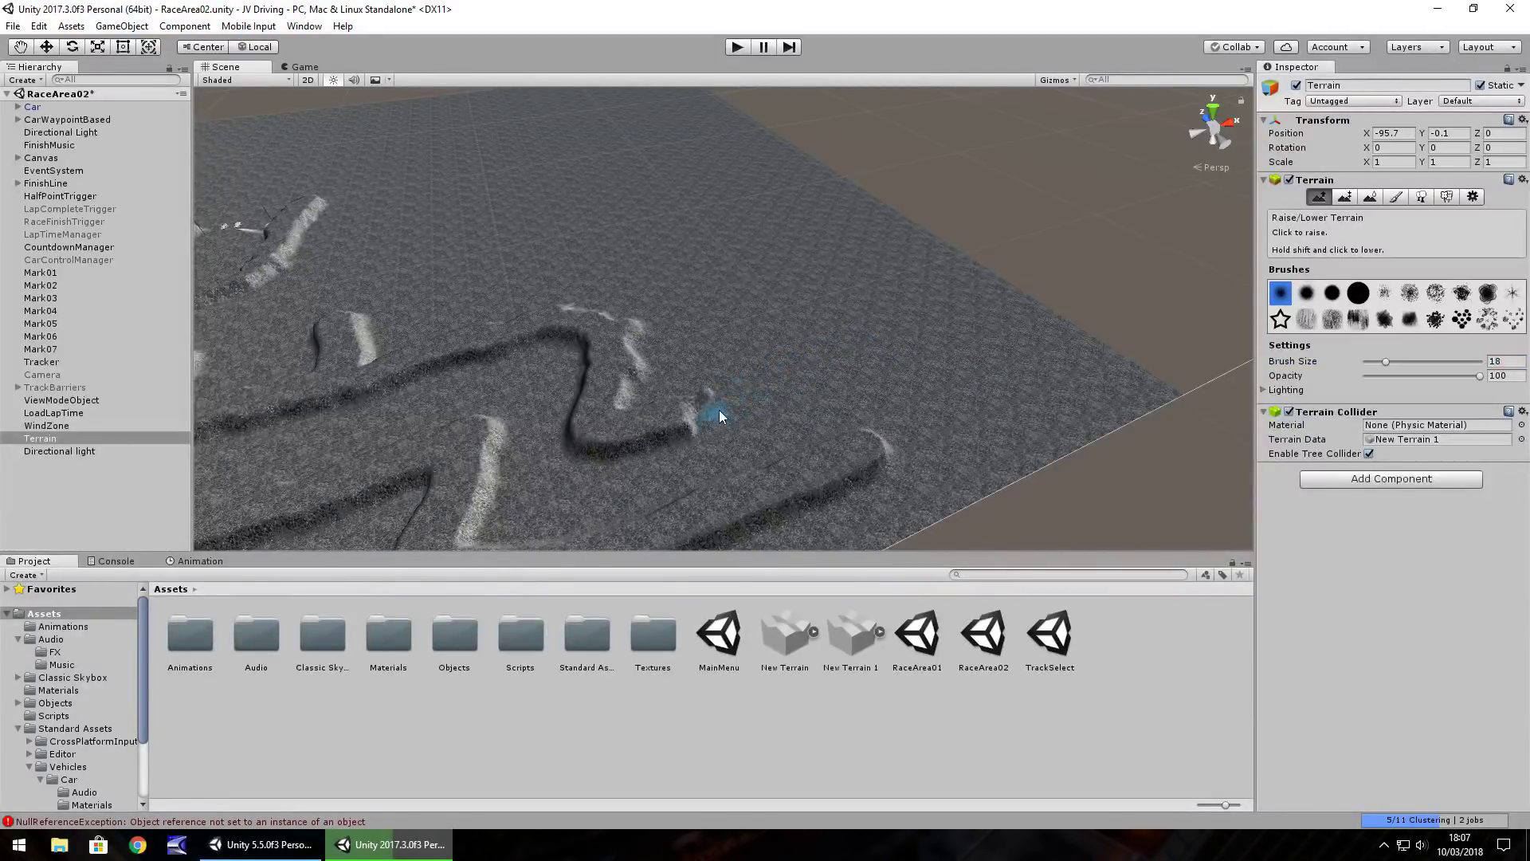
left_click(1345, 196)
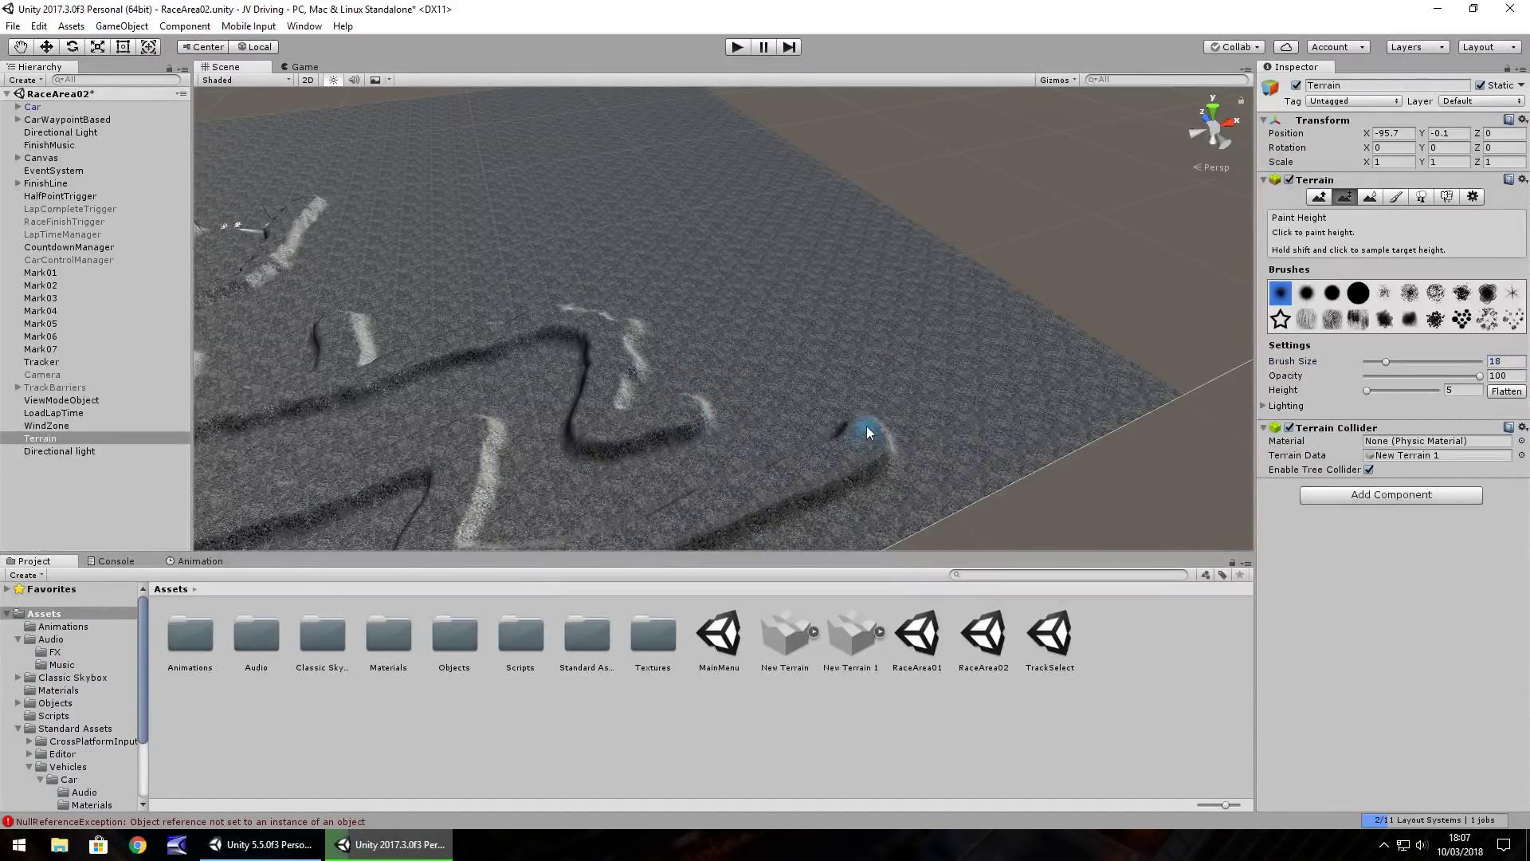
mouse_move(691, 410)
left_mouse_down()
mouse_move(652, 322)
mouse_move(654, 364)
mouse_move(638, 360)
mouse_move(651, 362)
left_mouse_up()
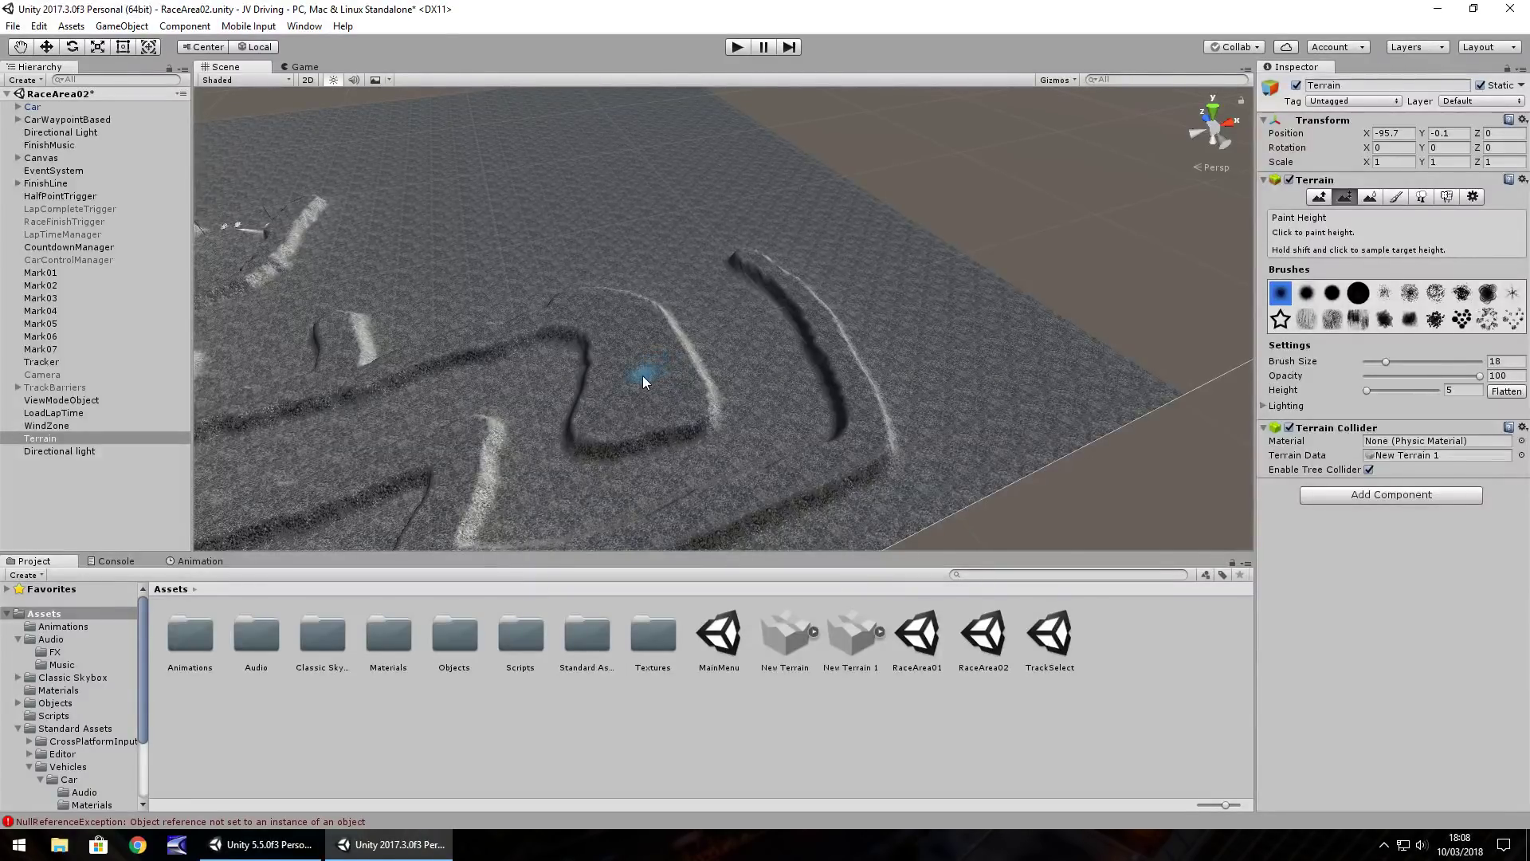
Raise ridges and walls from the existing curve along the track's upper edge
mouse_move(641, 371)
right_mouse_down()
mouse_move(567, 331)
mouse_move(581, 306)
right_mouse_up()
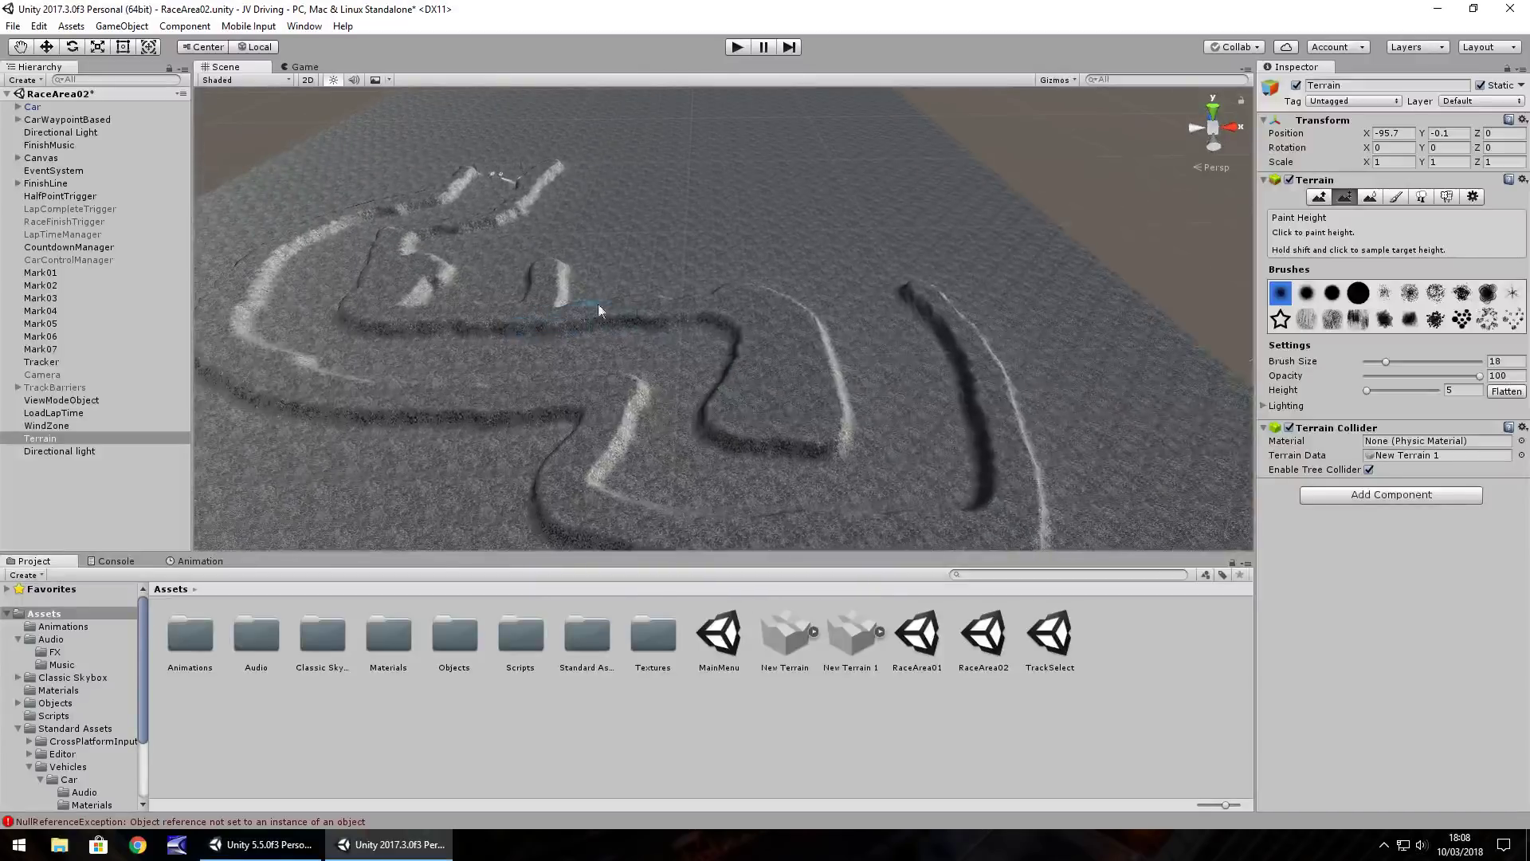
right_click_drag(791, 341, 706, 309)
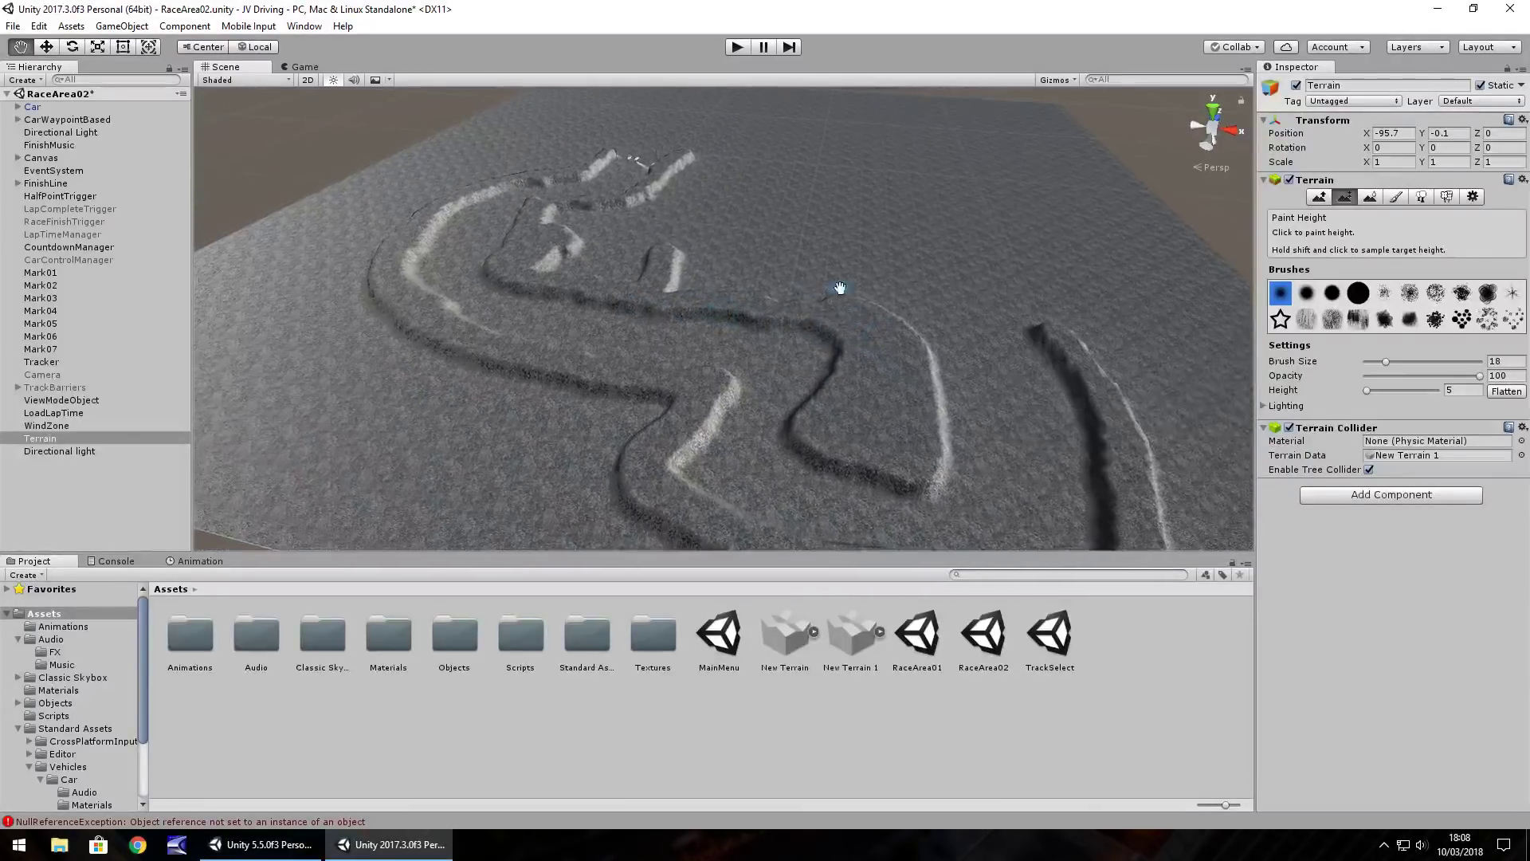
middle_click_drag(840, 288, 606, 441)
left_click_drag(694, 412, 638, 355)
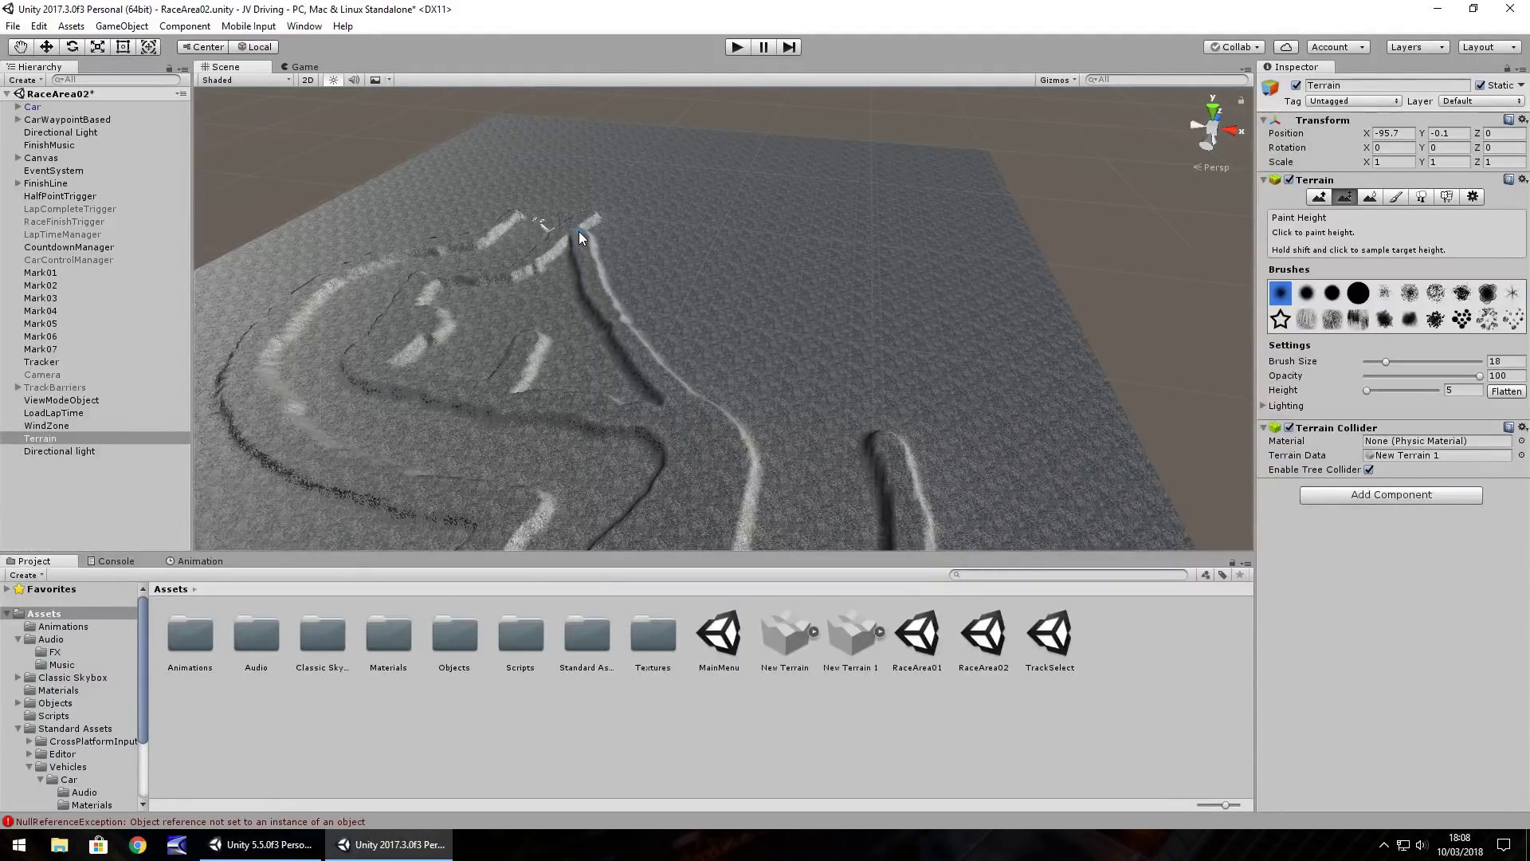
mouse_move(490, 289)
left_mouse_down()
mouse_move(443, 284)
mouse_move(567, 311)
left_mouse_up()
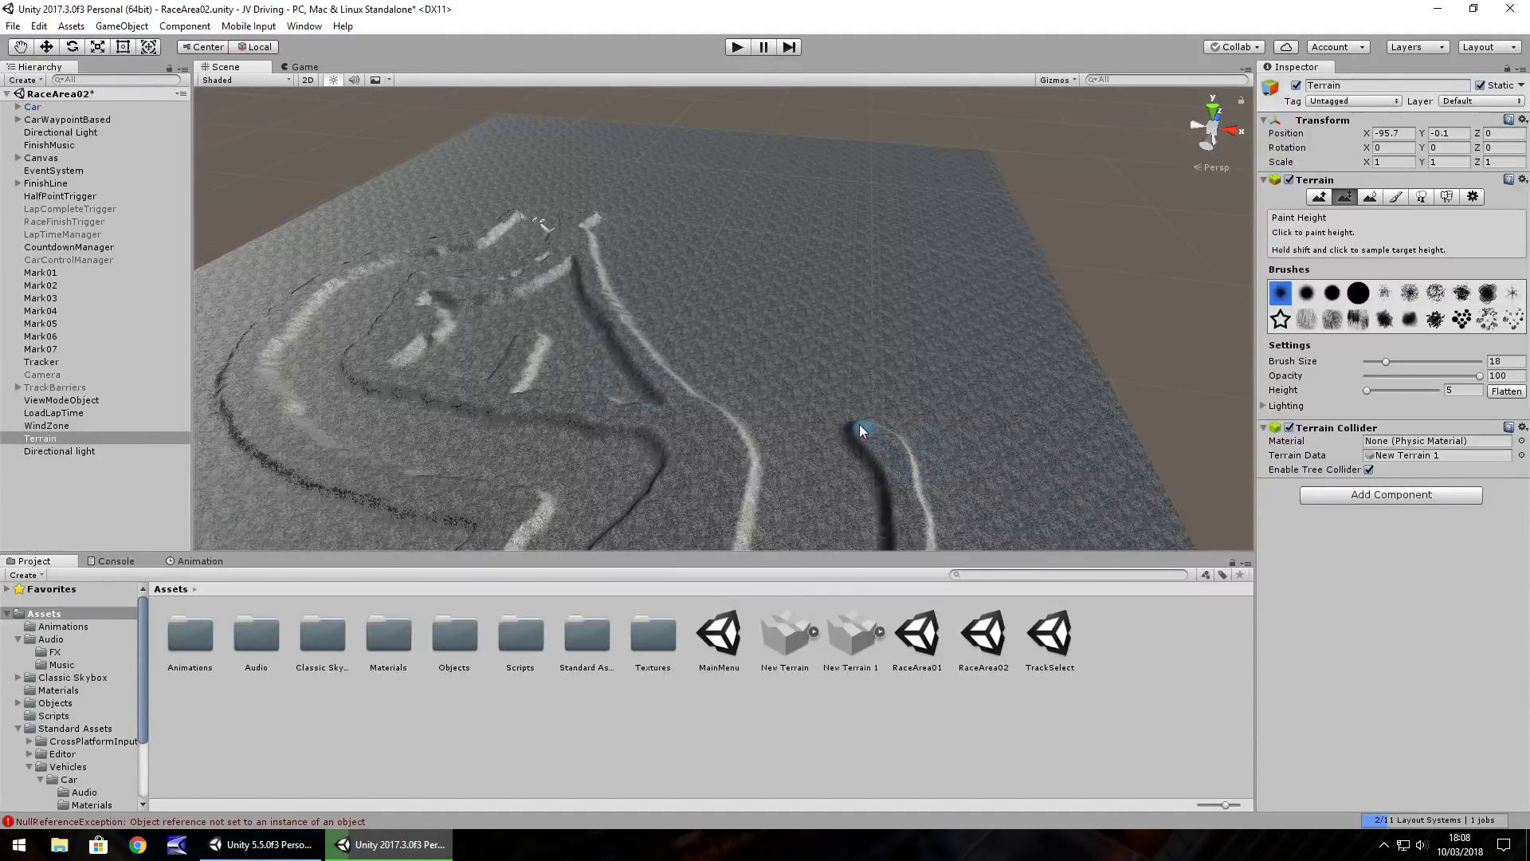
left_click_drag(792, 363, 762, 321)
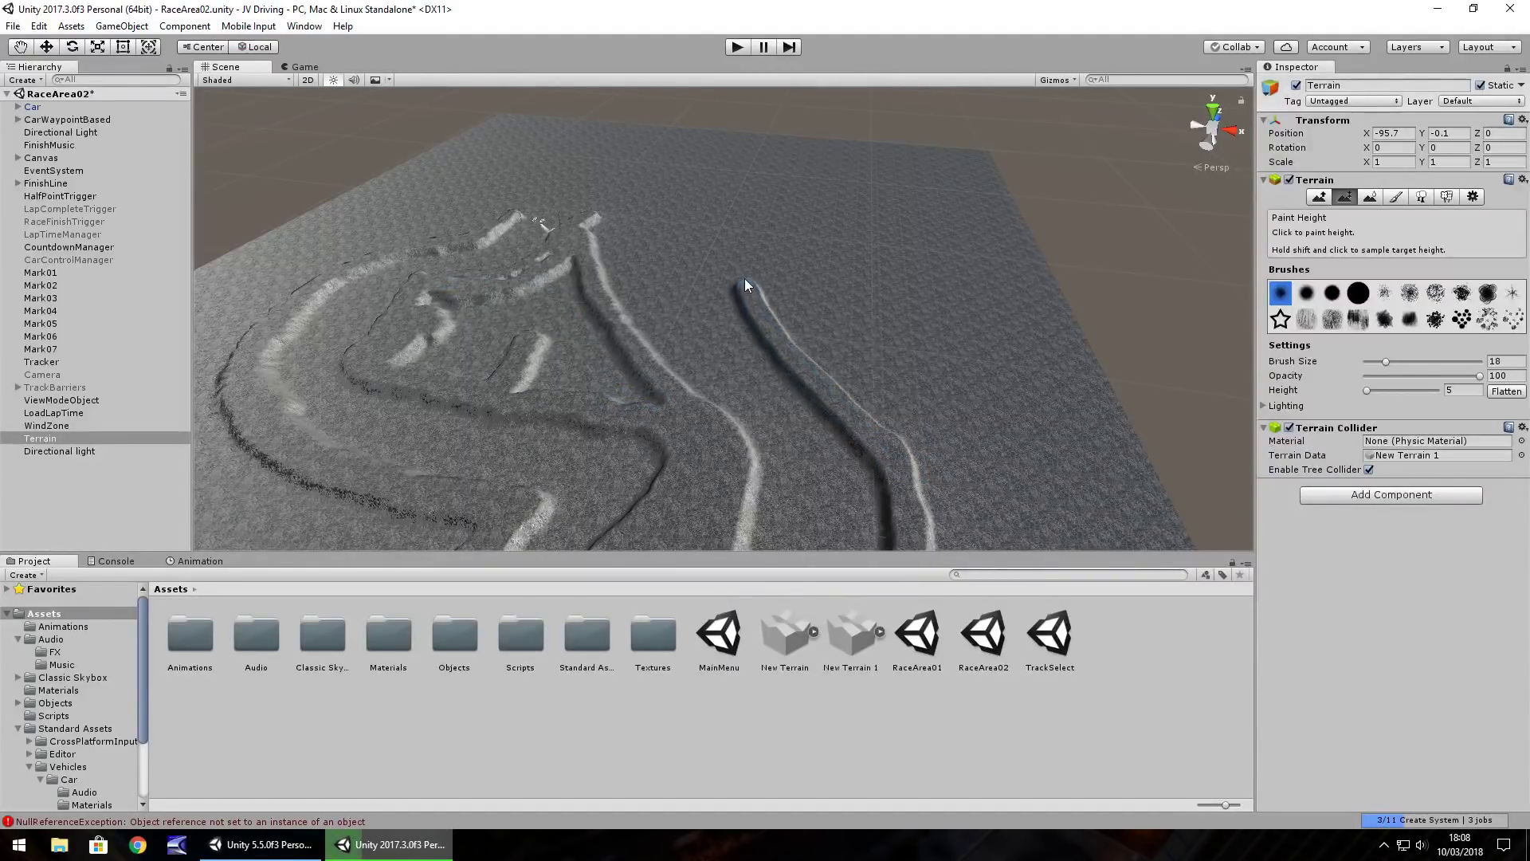
mouse_move(738, 256)
left_mouse_down()
mouse_move(662, 244)
mouse_move(758, 328)
mouse_move(717, 308)
mouse_move(518, 468)
mouse_move(512, 522)
mouse_move(697, 383)
mouse_move(665, 381)
mouse_move(661, 338)
left_mouse_up()
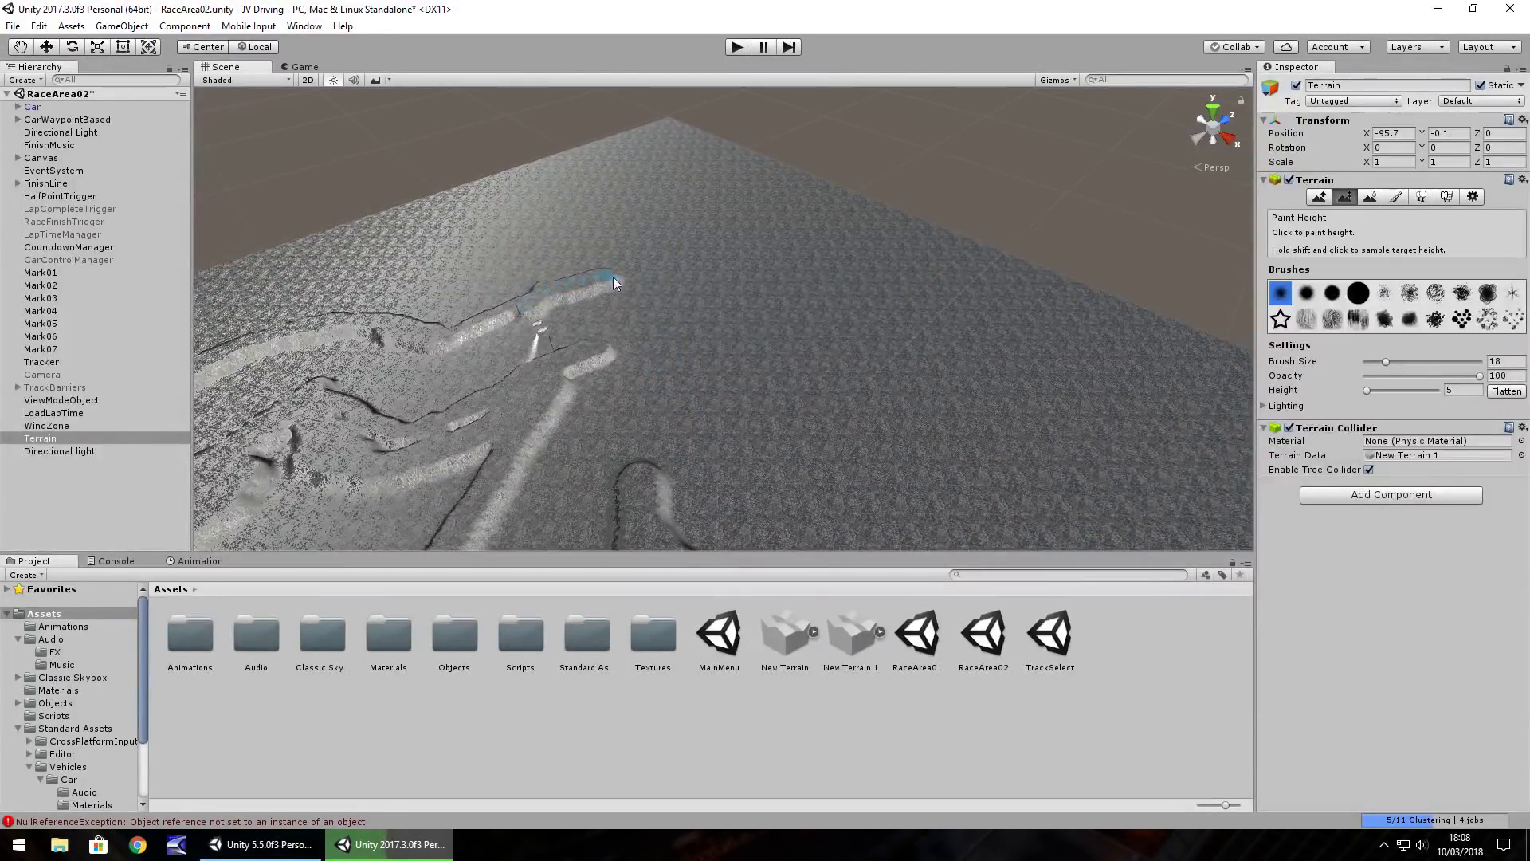
left_click_drag(668, 285, 719, 323)
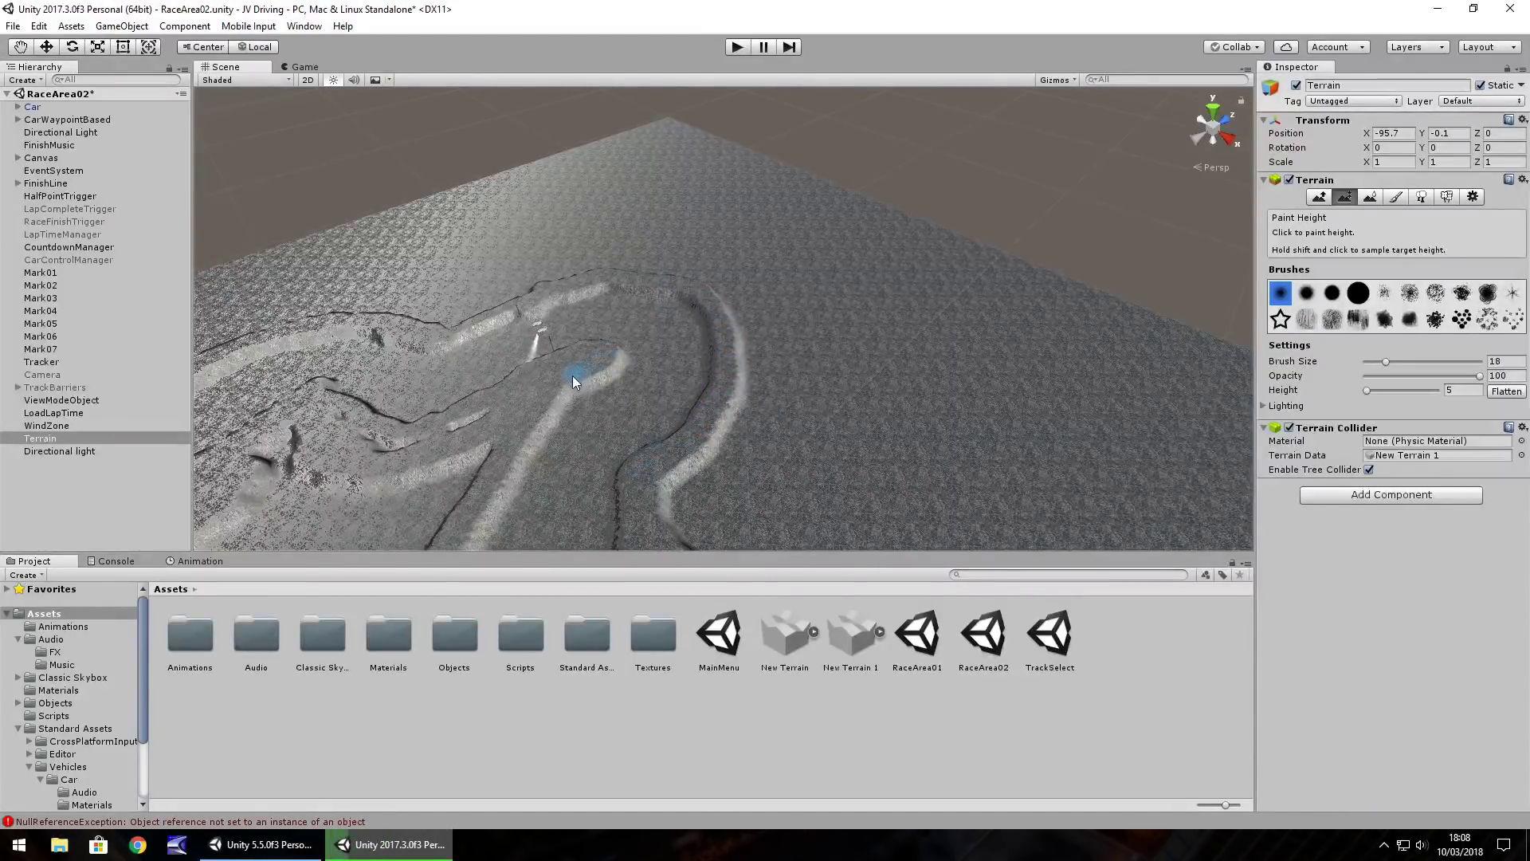
Level the raised strips left of the track and sculpt new ridges and cliffs further left
mouse_move(489, 429)
left_mouse_down()
mouse_move(371, 445)
mouse_move(339, 424)
mouse_move(265, 453)
mouse_move(299, 426)
mouse_move(288, 487)
mouse_move(365, 495)
mouse_move(467, 445)
mouse_move(480, 456)
left_mouse_up()
mouse_move(430, 503)
left_mouse_down()
mouse_move(399, 505)
mouse_move(423, 523)
mouse_move(406, 505)
left_mouse_up()
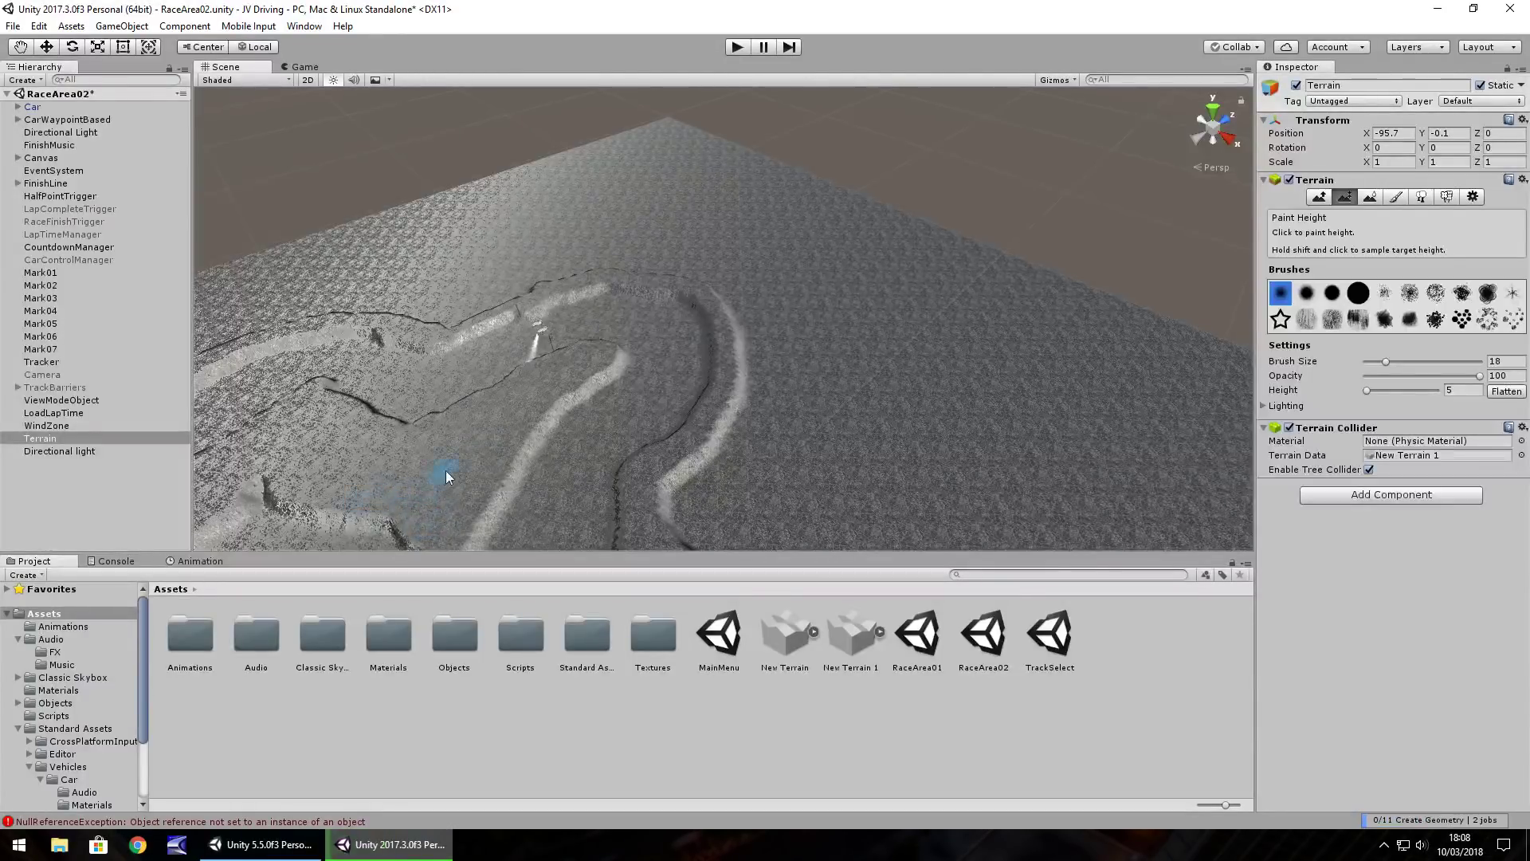
right_click_drag(443, 473, 395, 460)
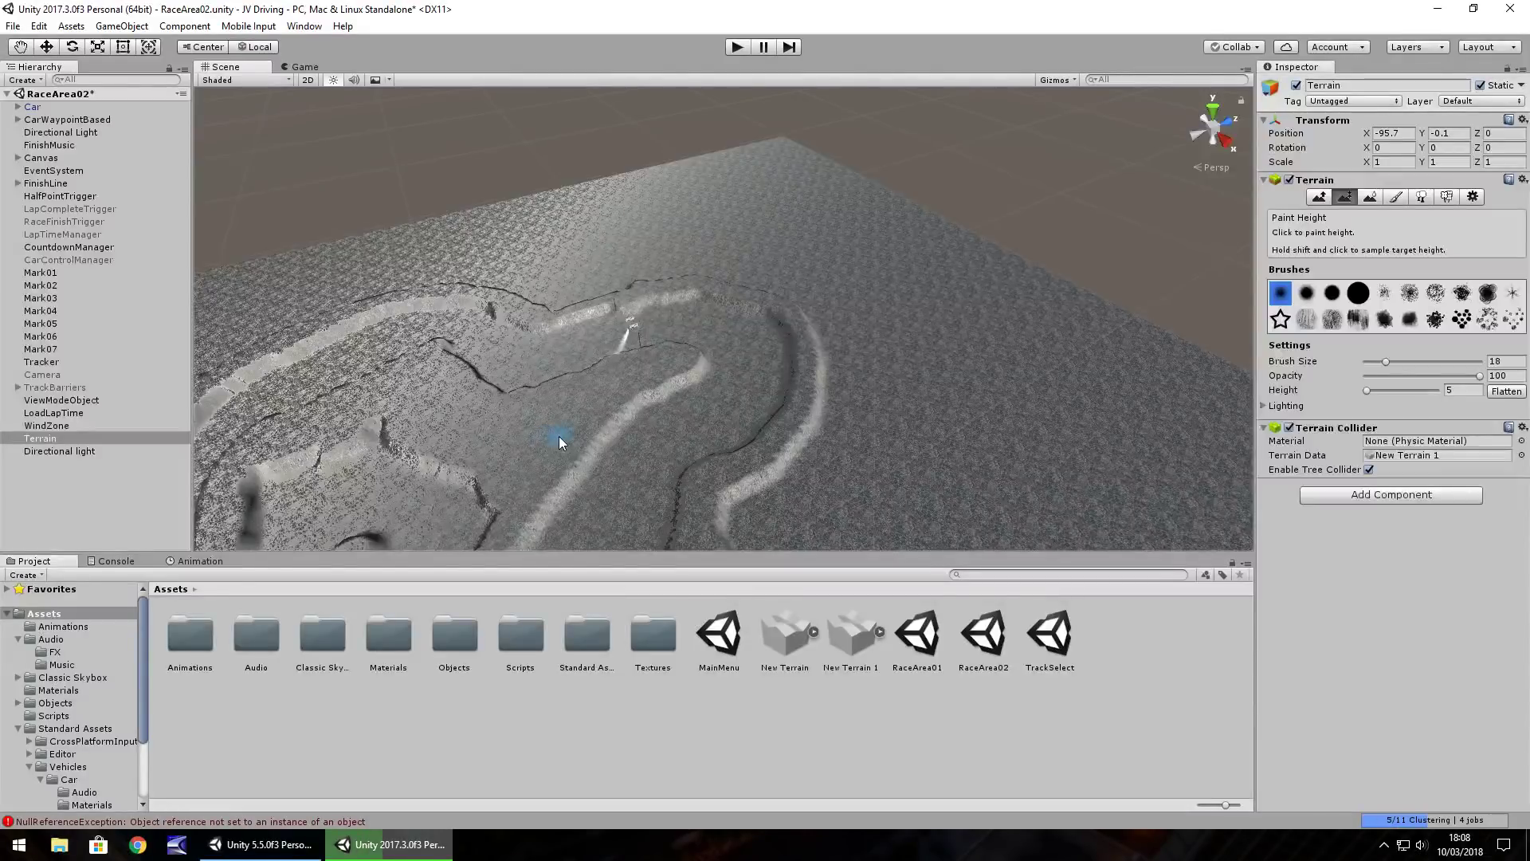
left_click_drag(602, 460, 459, 452)
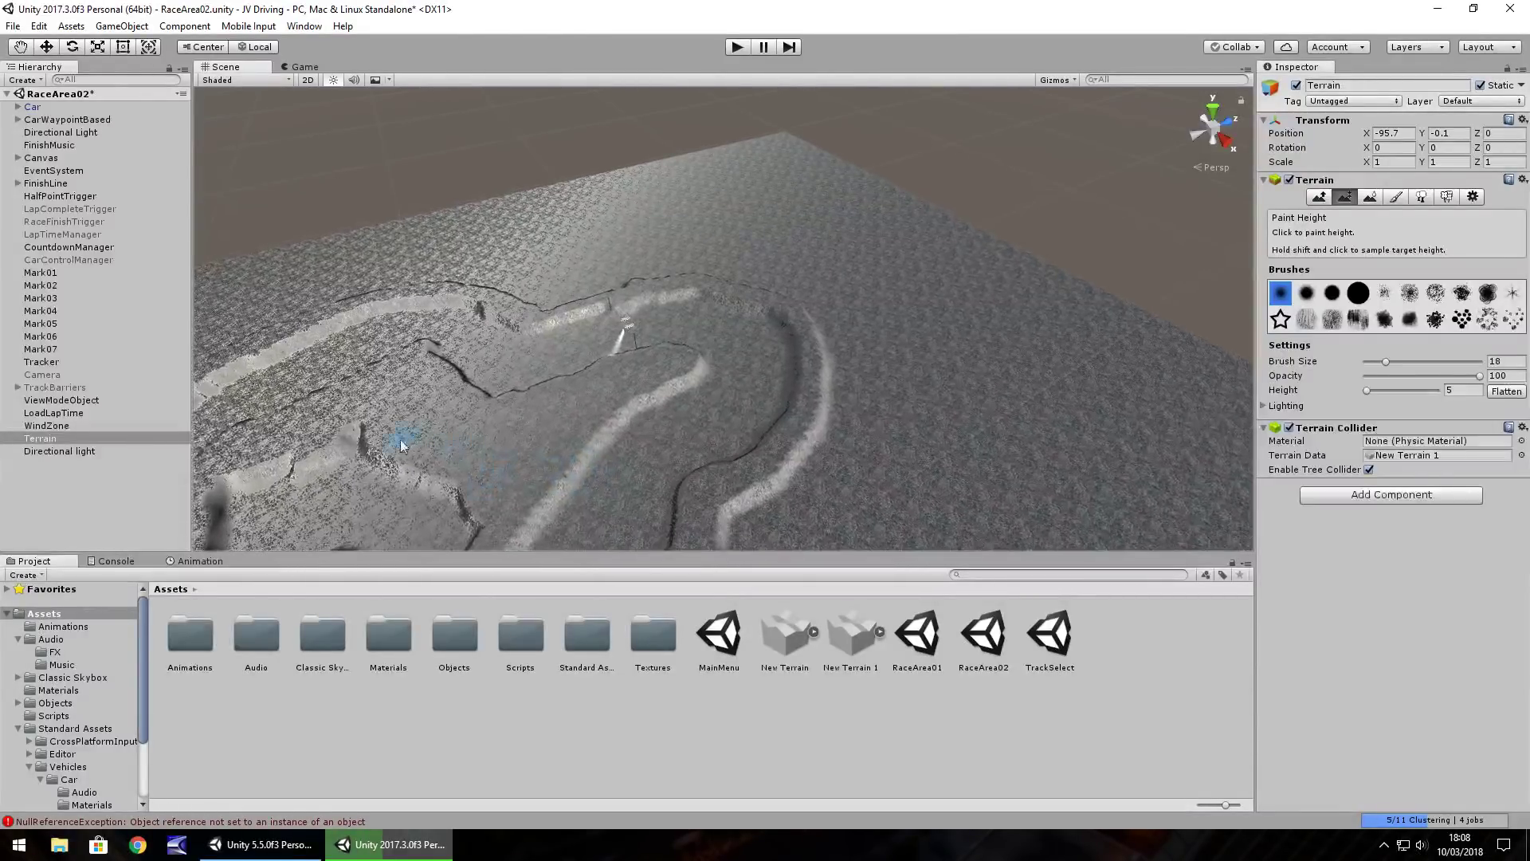
key("Left")
key("Left")
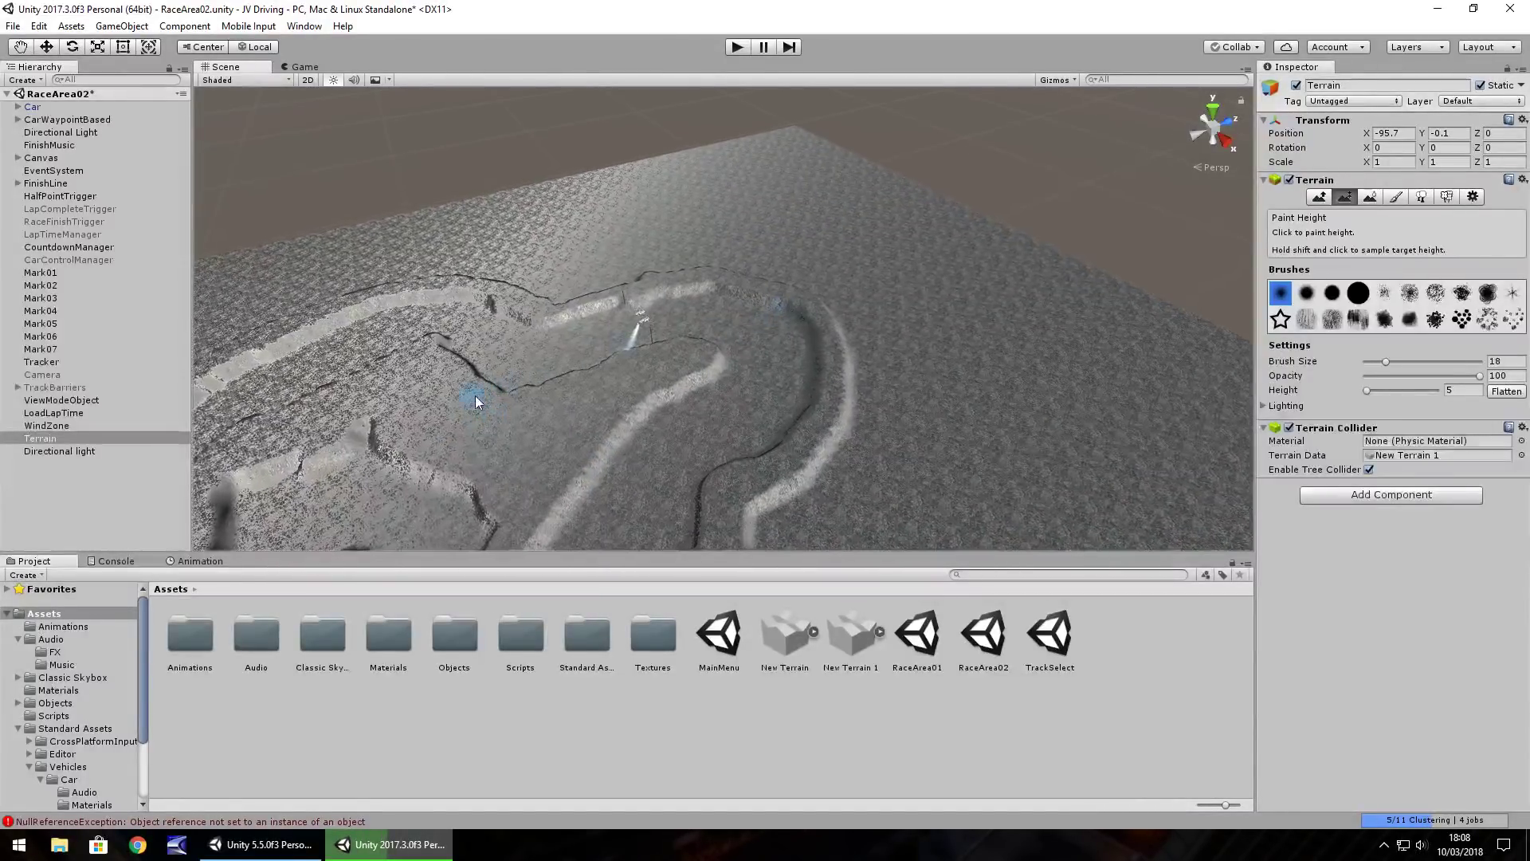
Frame the Mark01 marker and raise a plateau beside the track there
double_click(40, 272)
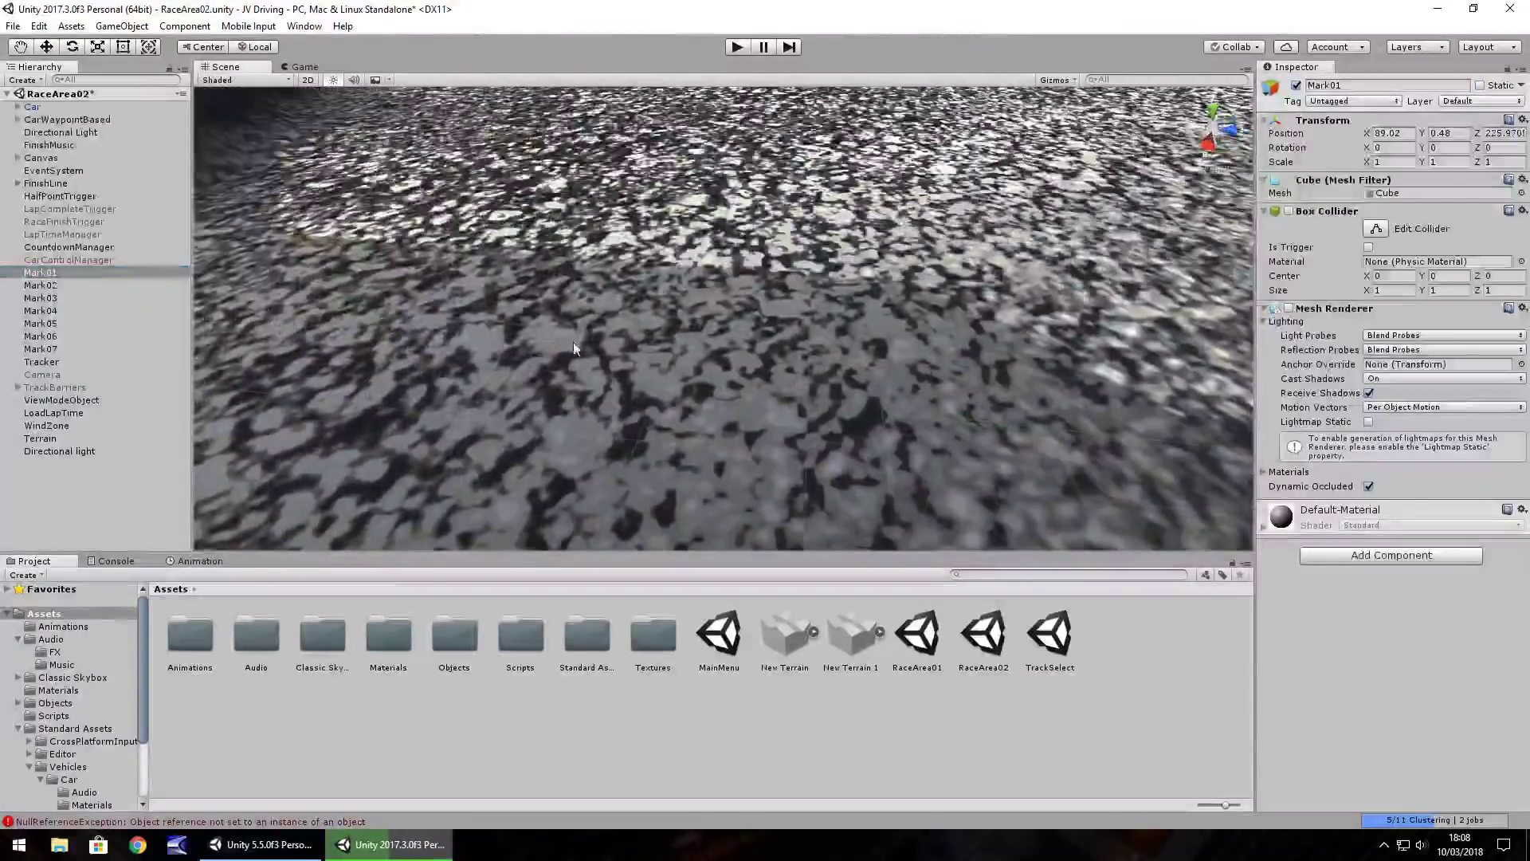
right_click_drag(572, 341, 779, 325)
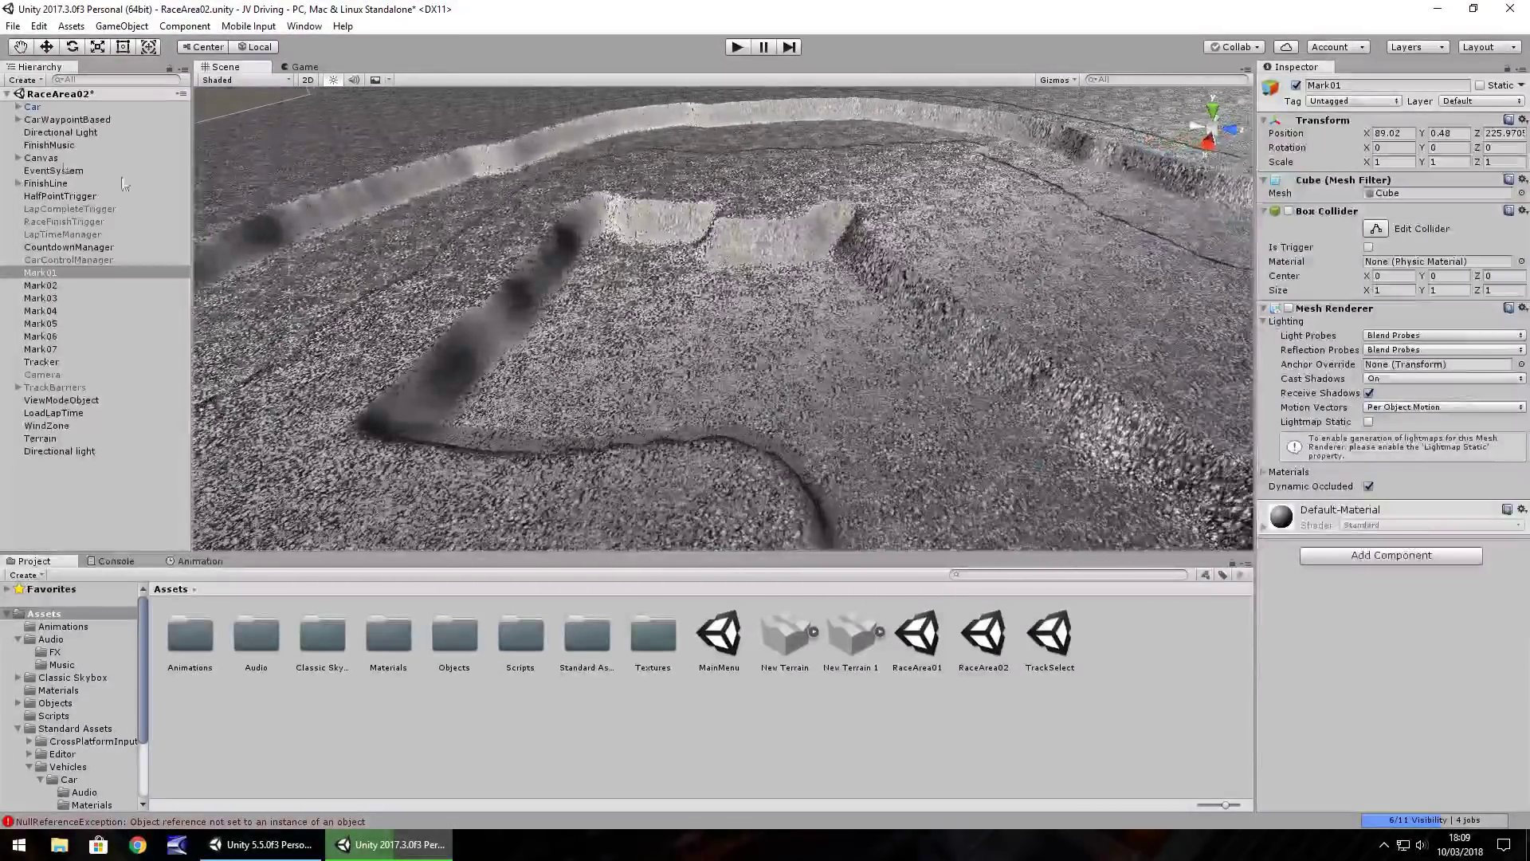
left_click(663, 266)
mouse_move(663, 269)
left_mouse_down()
mouse_move(620, 242)
mouse_move(586, 251)
mouse_move(601, 217)
mouse_move(801, 223)
mouse_move(703, 221)
mouse_move(438, 444)
mouse_move(513, 273)
mouse_move(663, 452)
mouse_move(728, 376)
mouse_move(734, 308)
mouse_move(895, 273)
mouse_move(799, 263)
mouse_move(892, 327)
mouse_move(825, 363)
mouse_move(1001, 338)
mouse_move(954, 389)
left_mouse_up()
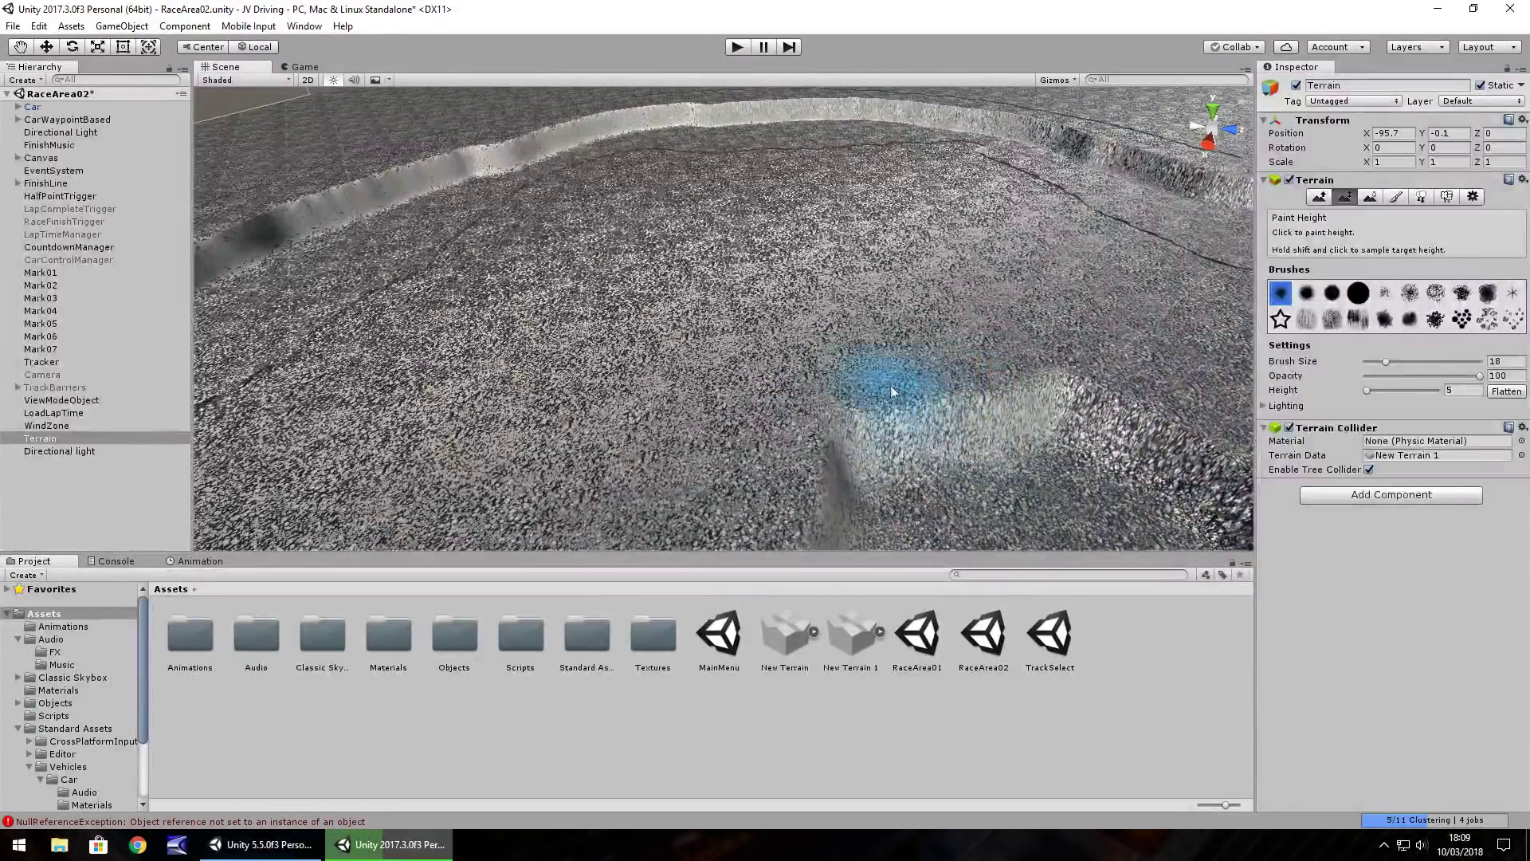
Undo a stray diagonal ridge and raise a flat plateau beside the track instead
scroll(864, 335, "down", 10)
left_click_drag(842, 356, 875, 300, "alt")
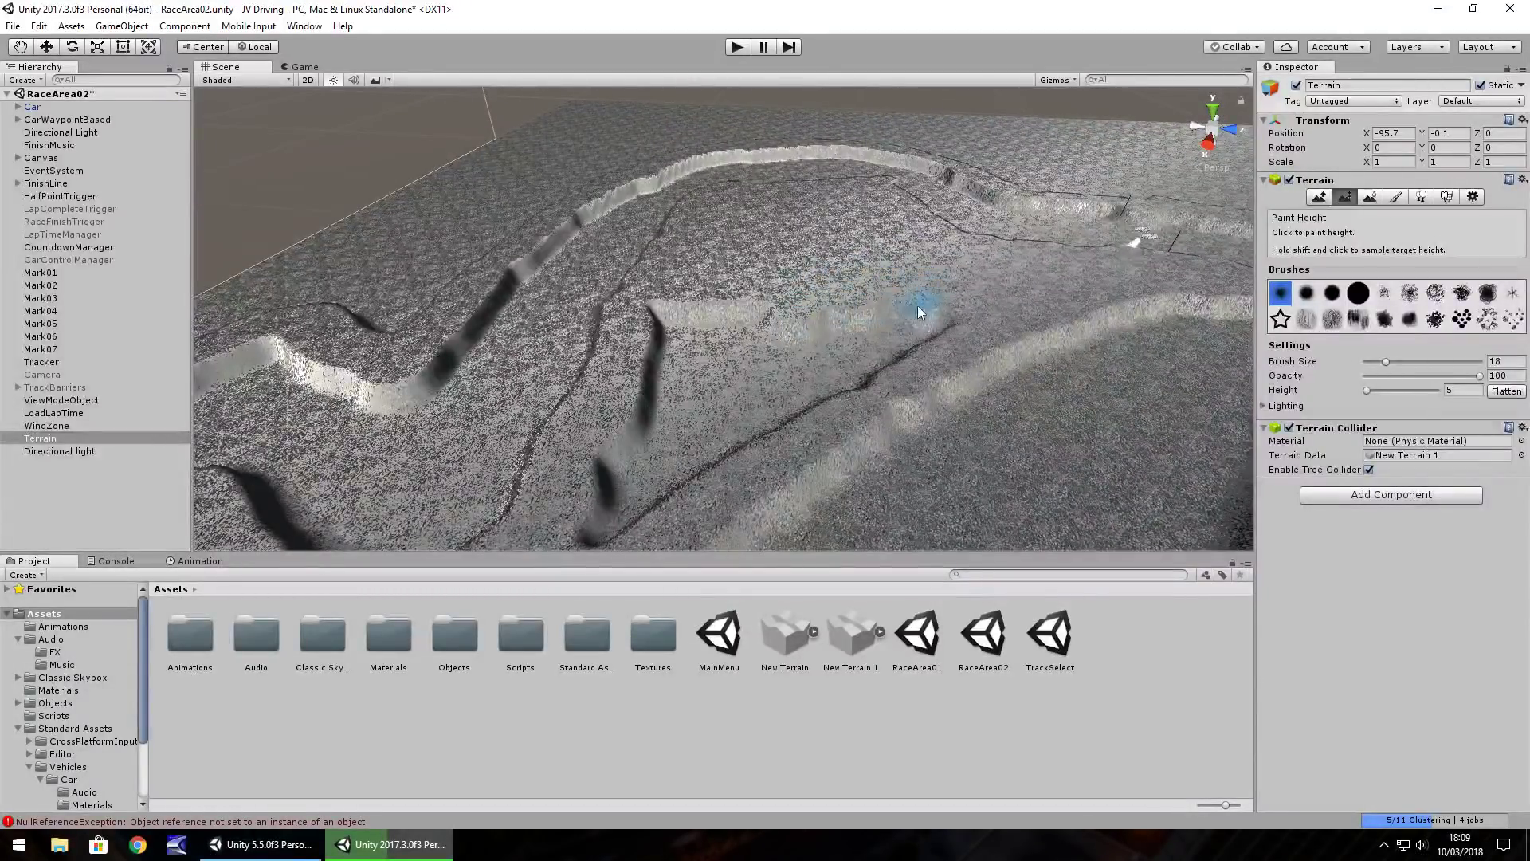
left_click_drag(885, 319, 815, 374)
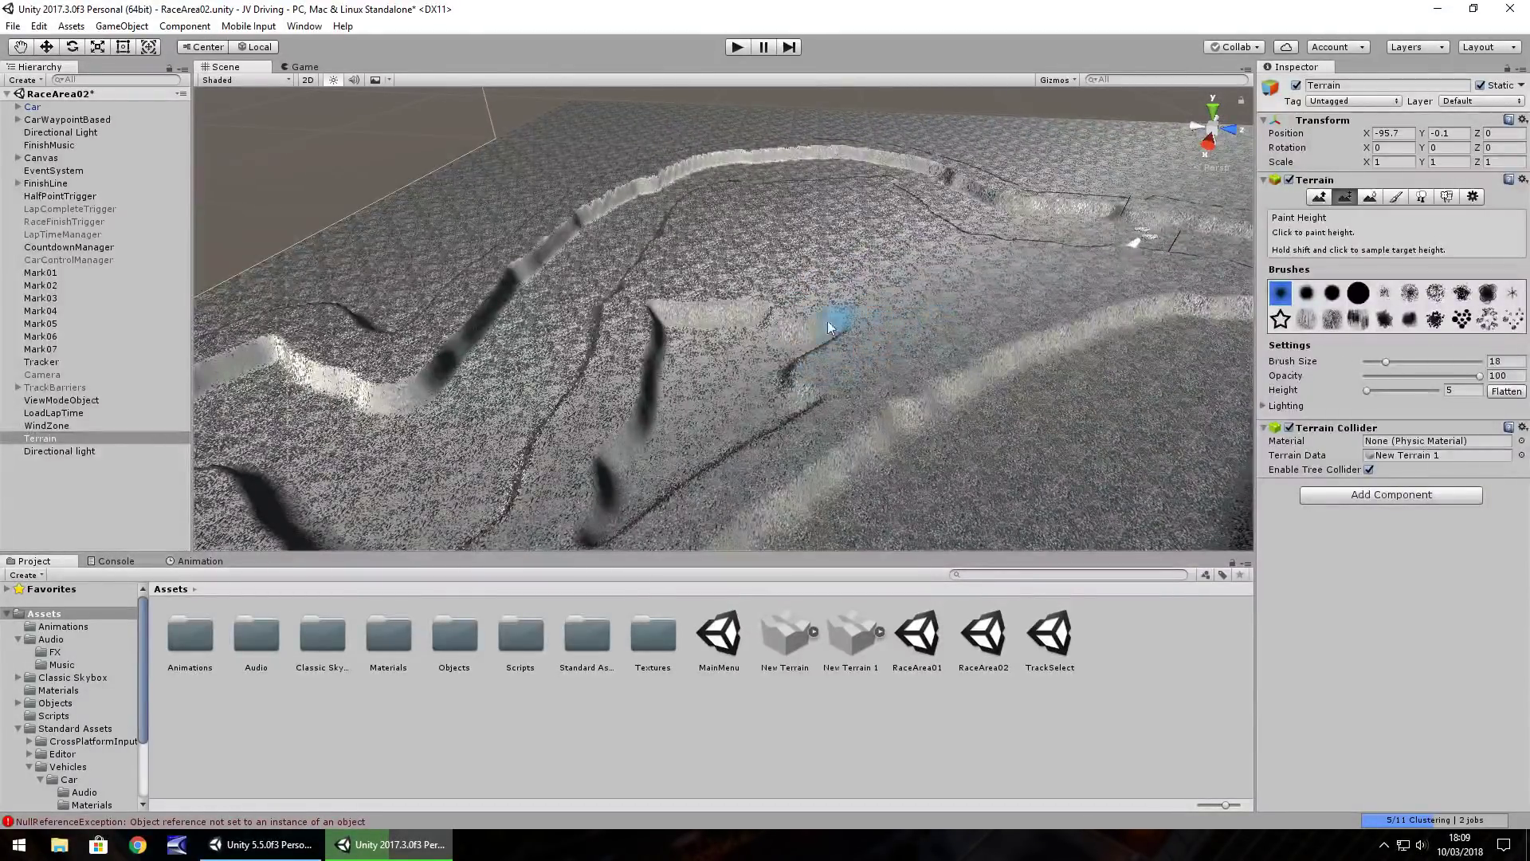
key("ctrl+z")
mouse_move(779, 330)
left_mouse_down()
mouse_move(755, 417)
mouse_move(650, 459)
mouse_move(656, 355)
mouse_move(695, 393)
mouse_move(650, 427)
mouse_move(693, 369)
mouse_move(779, 327)
mouse_move(382, 318)
mouse_move(175, 395)
mouse_move(789, 318)
mouse_move(777, 385)
mouse_move(797, 317)
mouse_move(912, 230)
mouse_move(478, 231)
mouse_move(461, 208)
mouse_move(628, 228)
mouse_move(389, 317)
mouse_move(478, 320)
mouse_move(380, 320)
left_mouse_up()
Start the game in Play mode to test the track
scroll(409, 327, "up", 10)
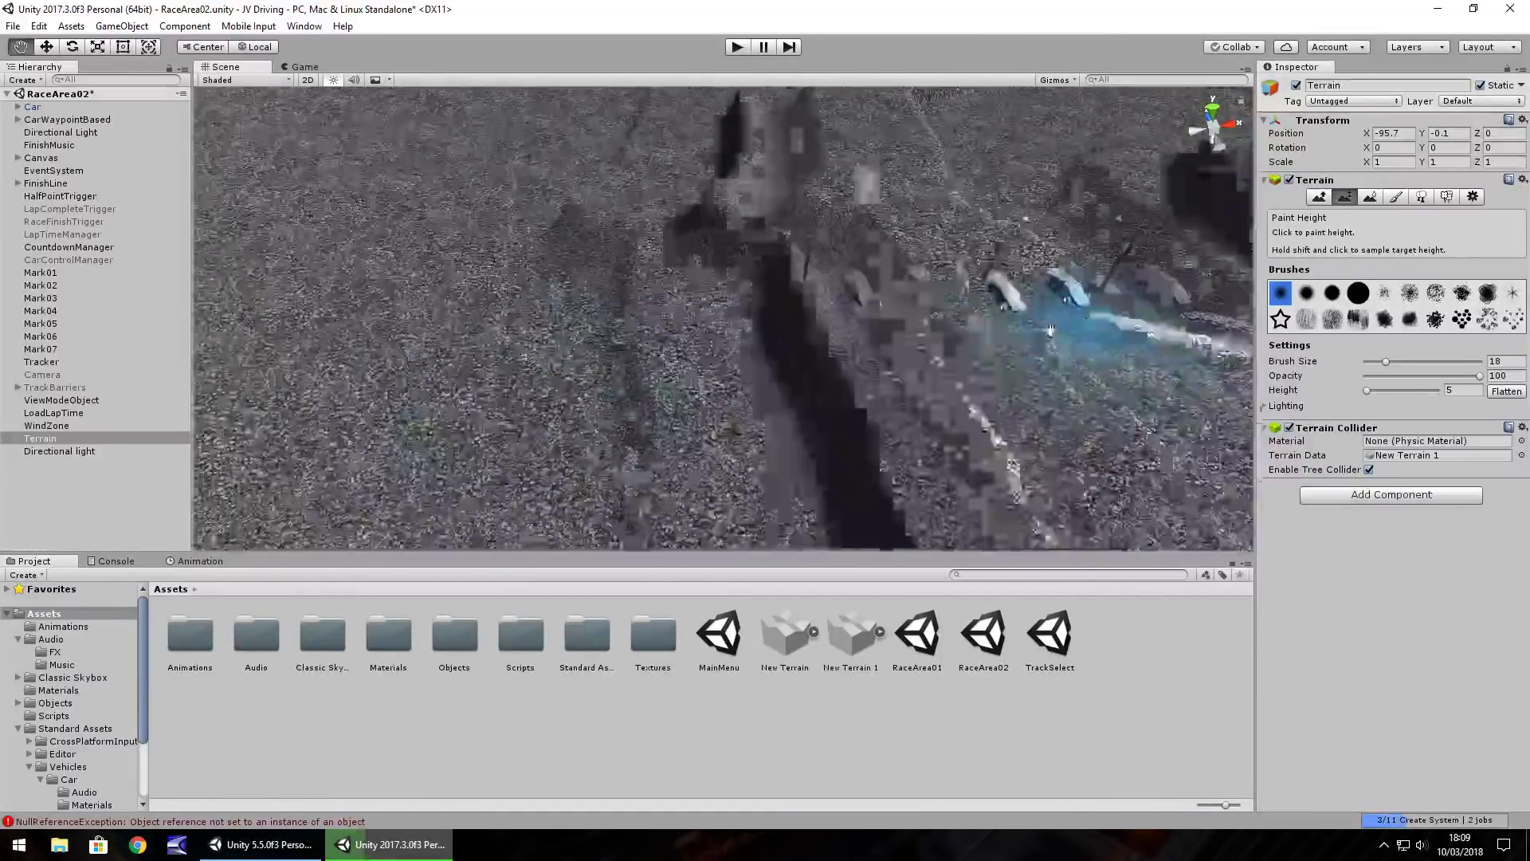
scroll(1101, 329, "down", 10)
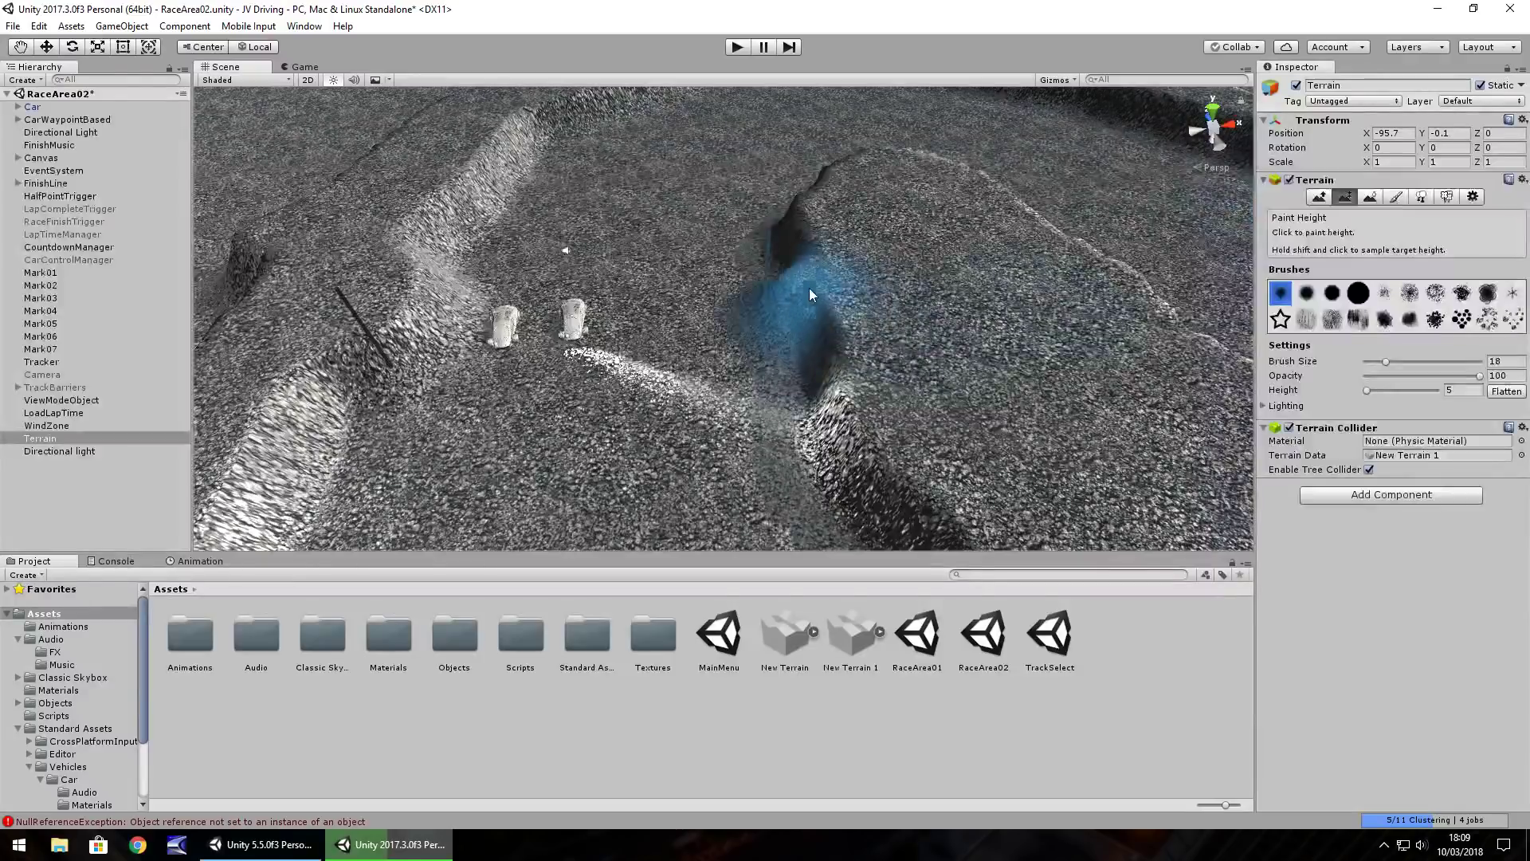
left_click(737, 47)
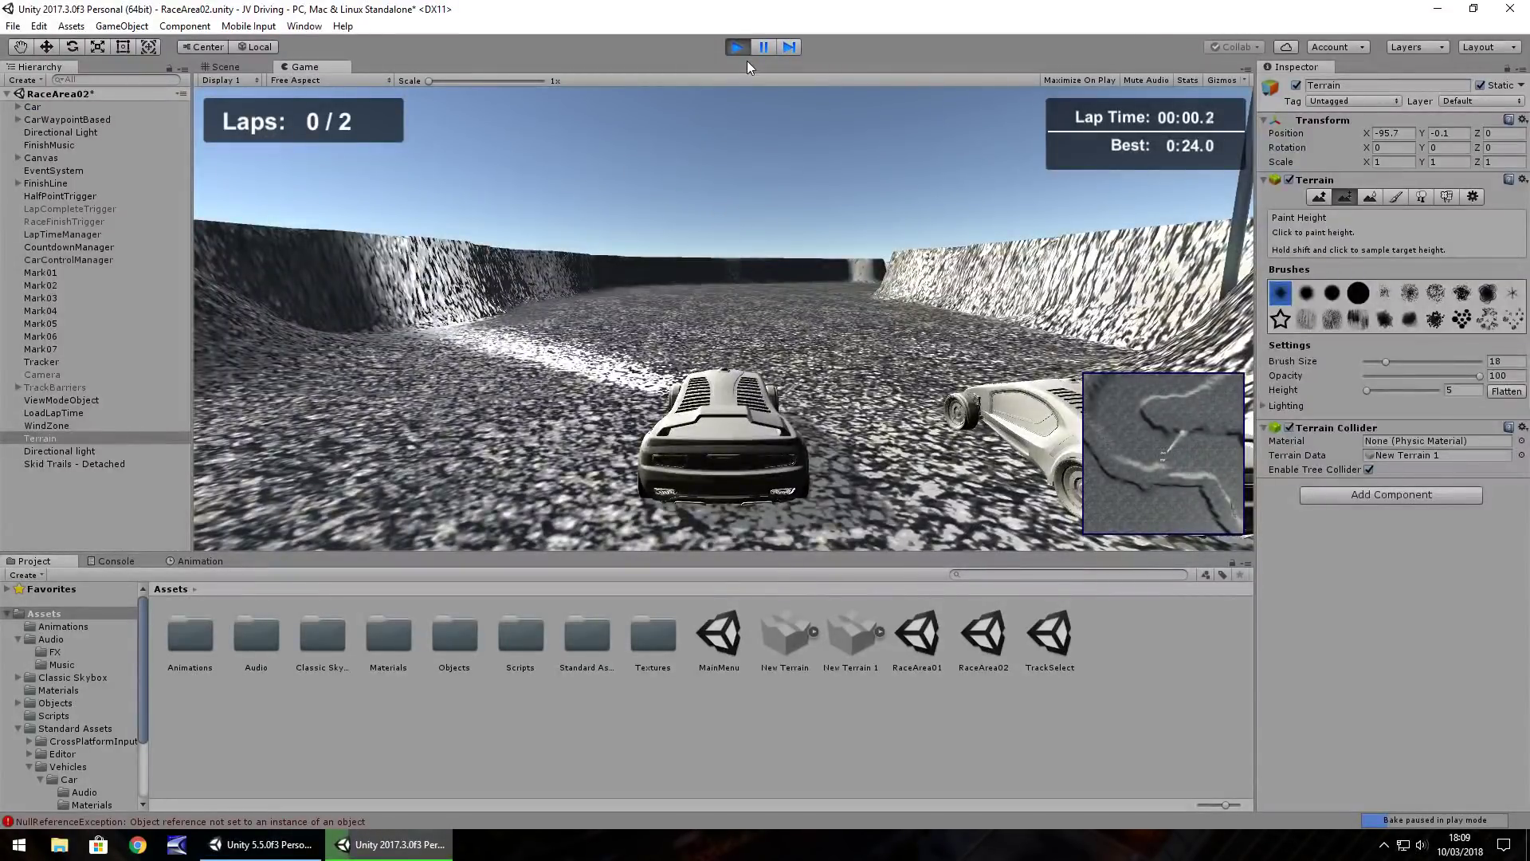
Drive the car with the arrow keys around the walled track toward the finish banner, then stop Play mode
key("Up")
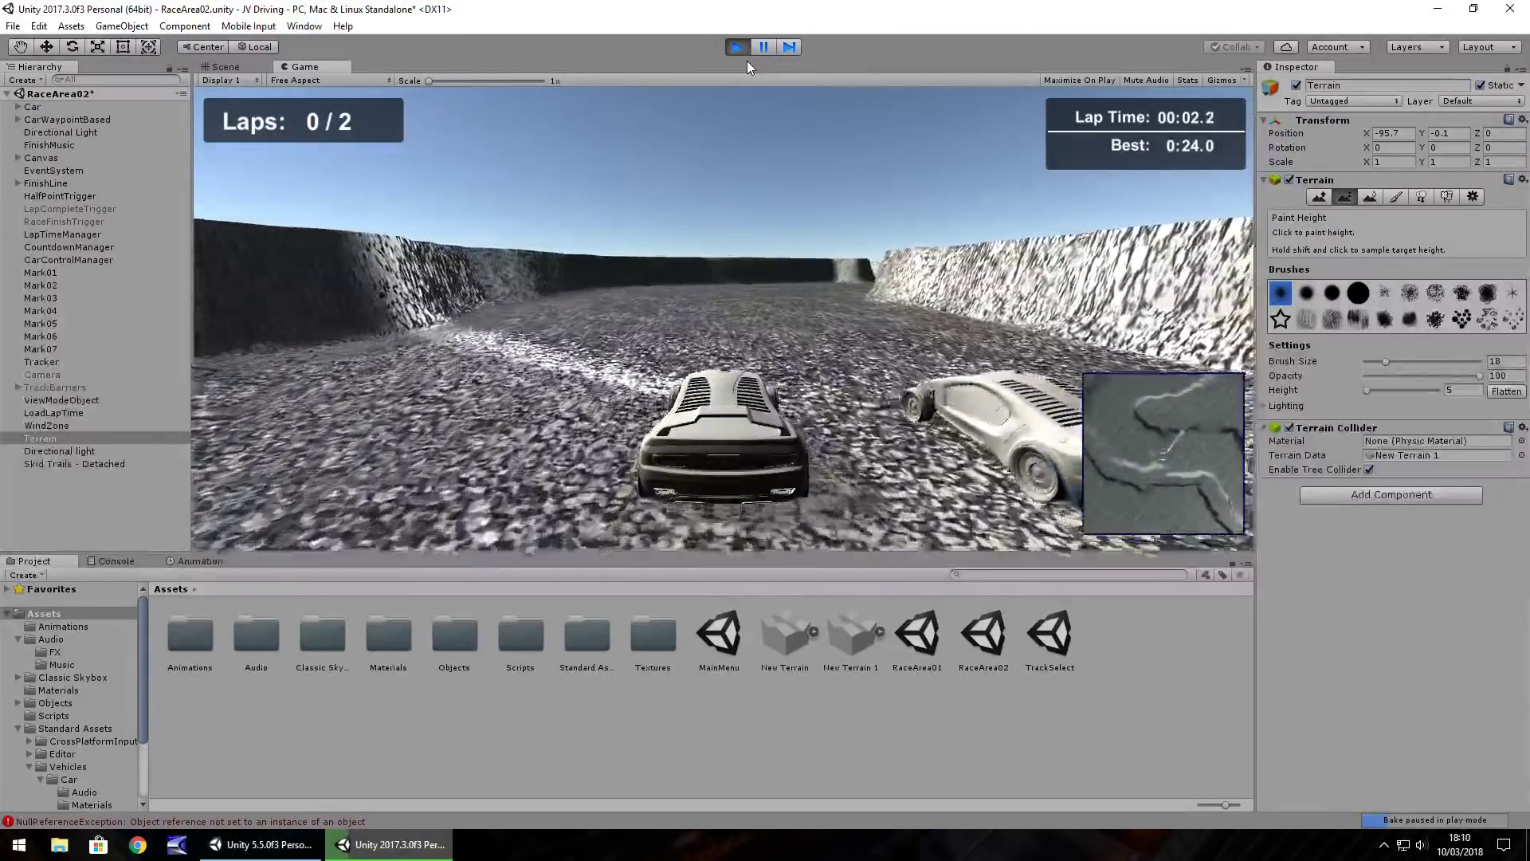
key("Right")
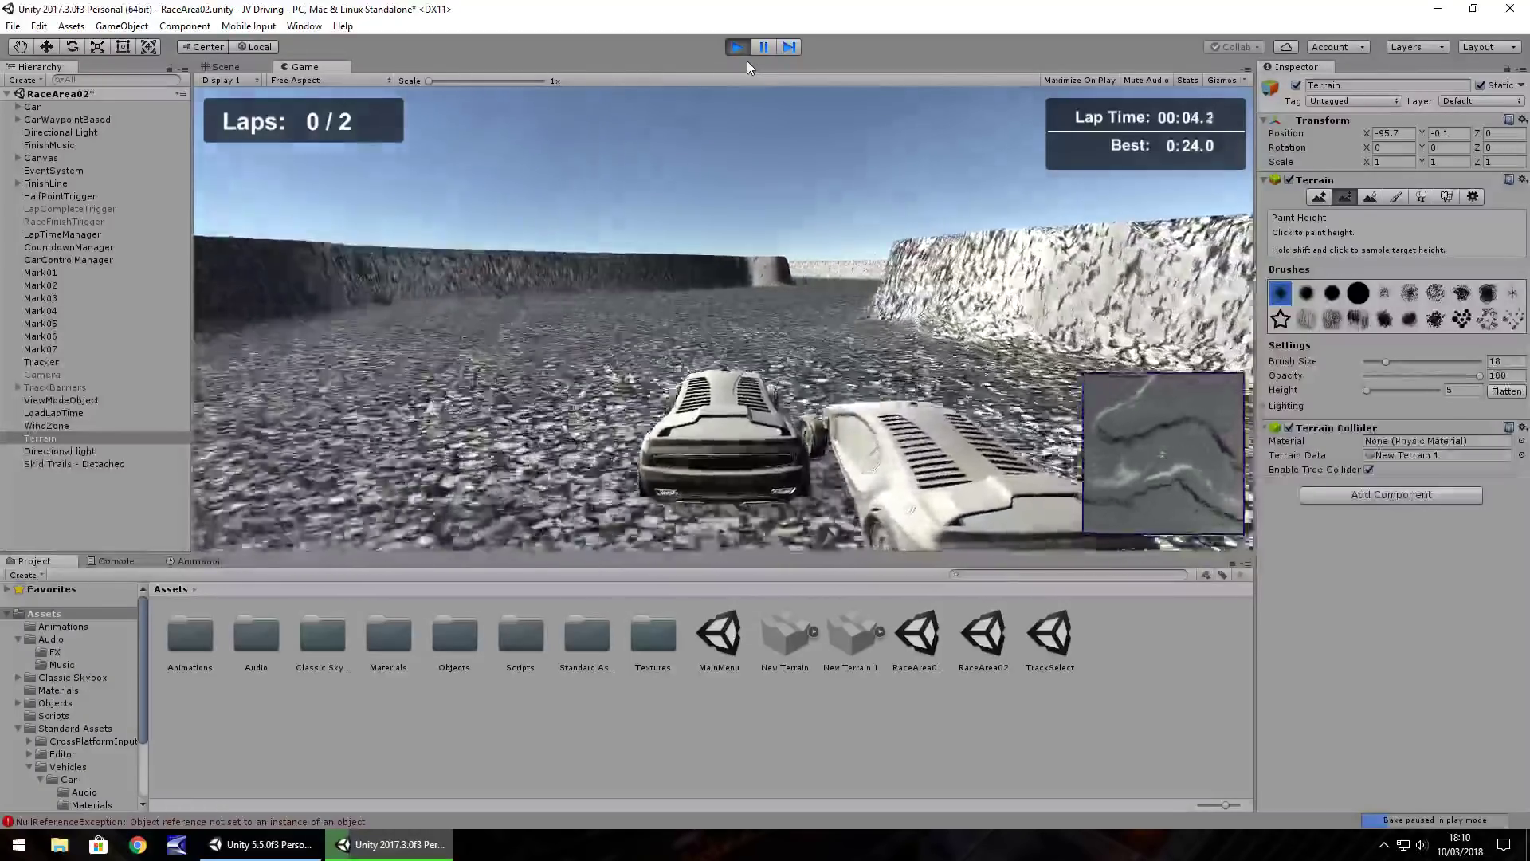
key("Left")
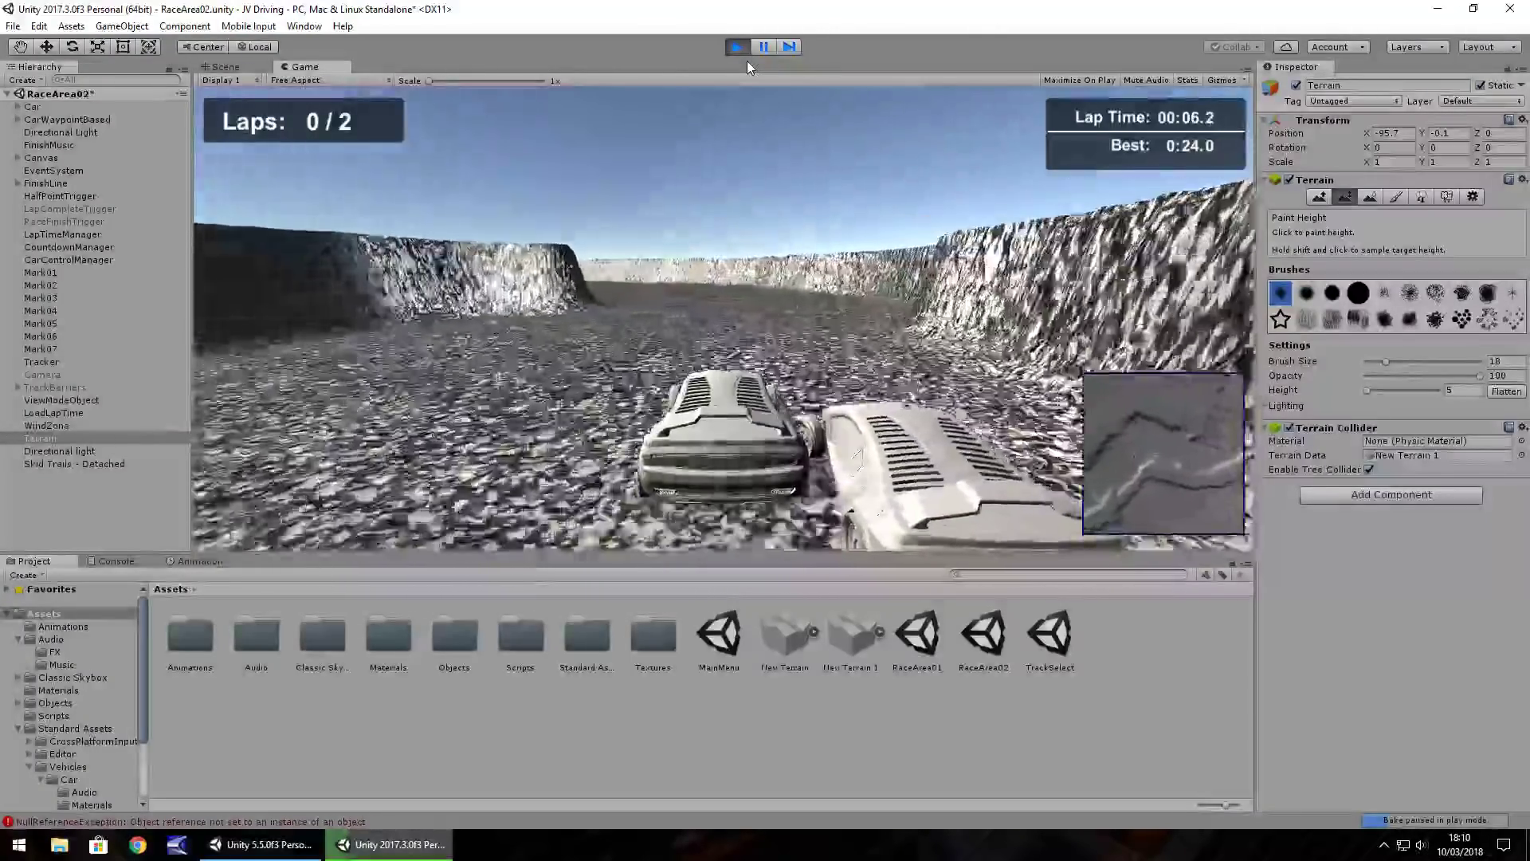
key("Left")
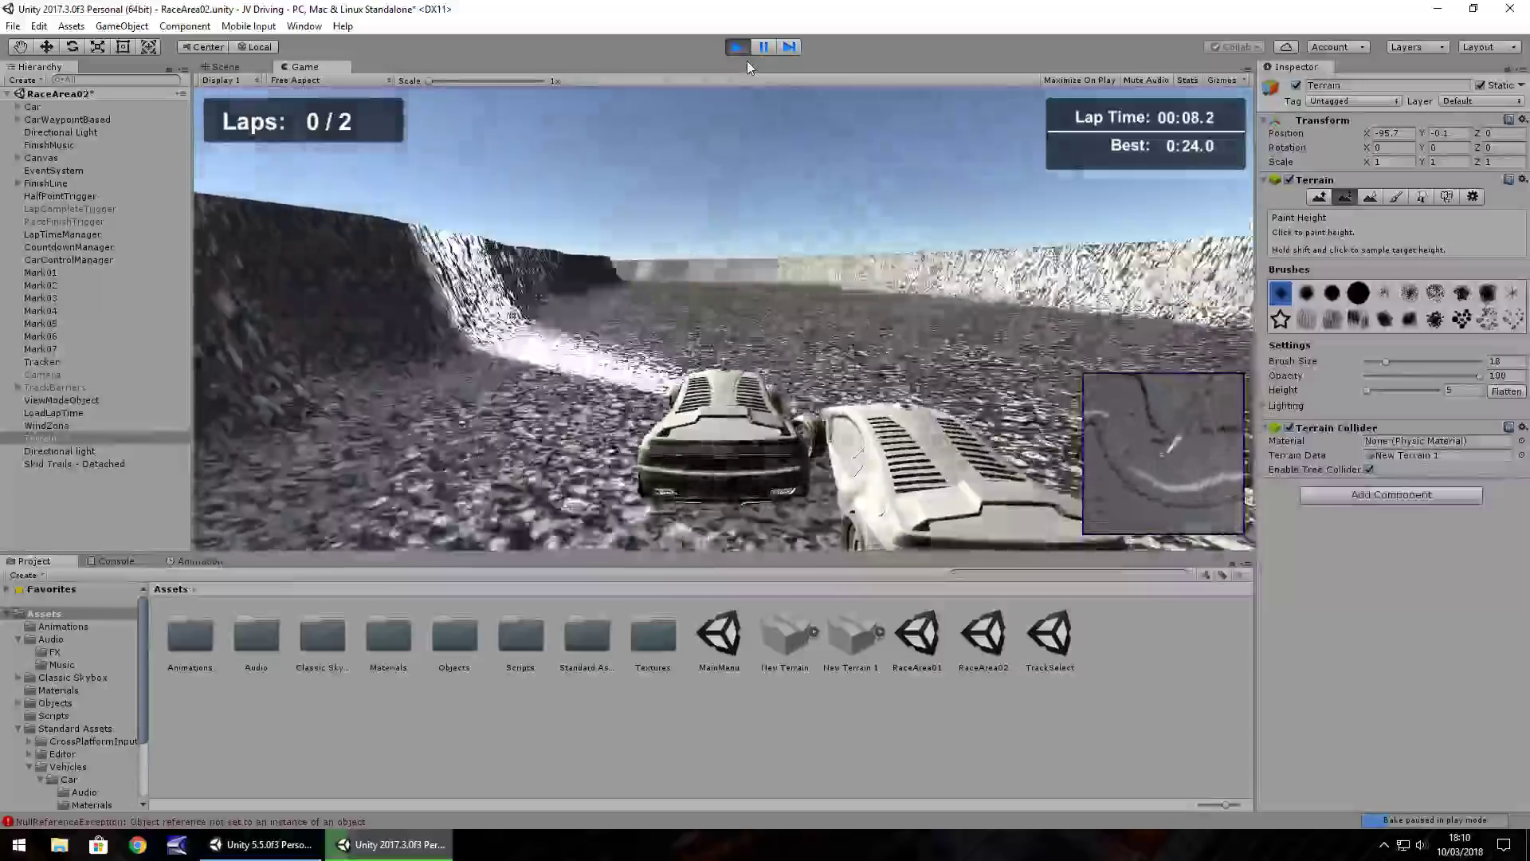
key("Left")
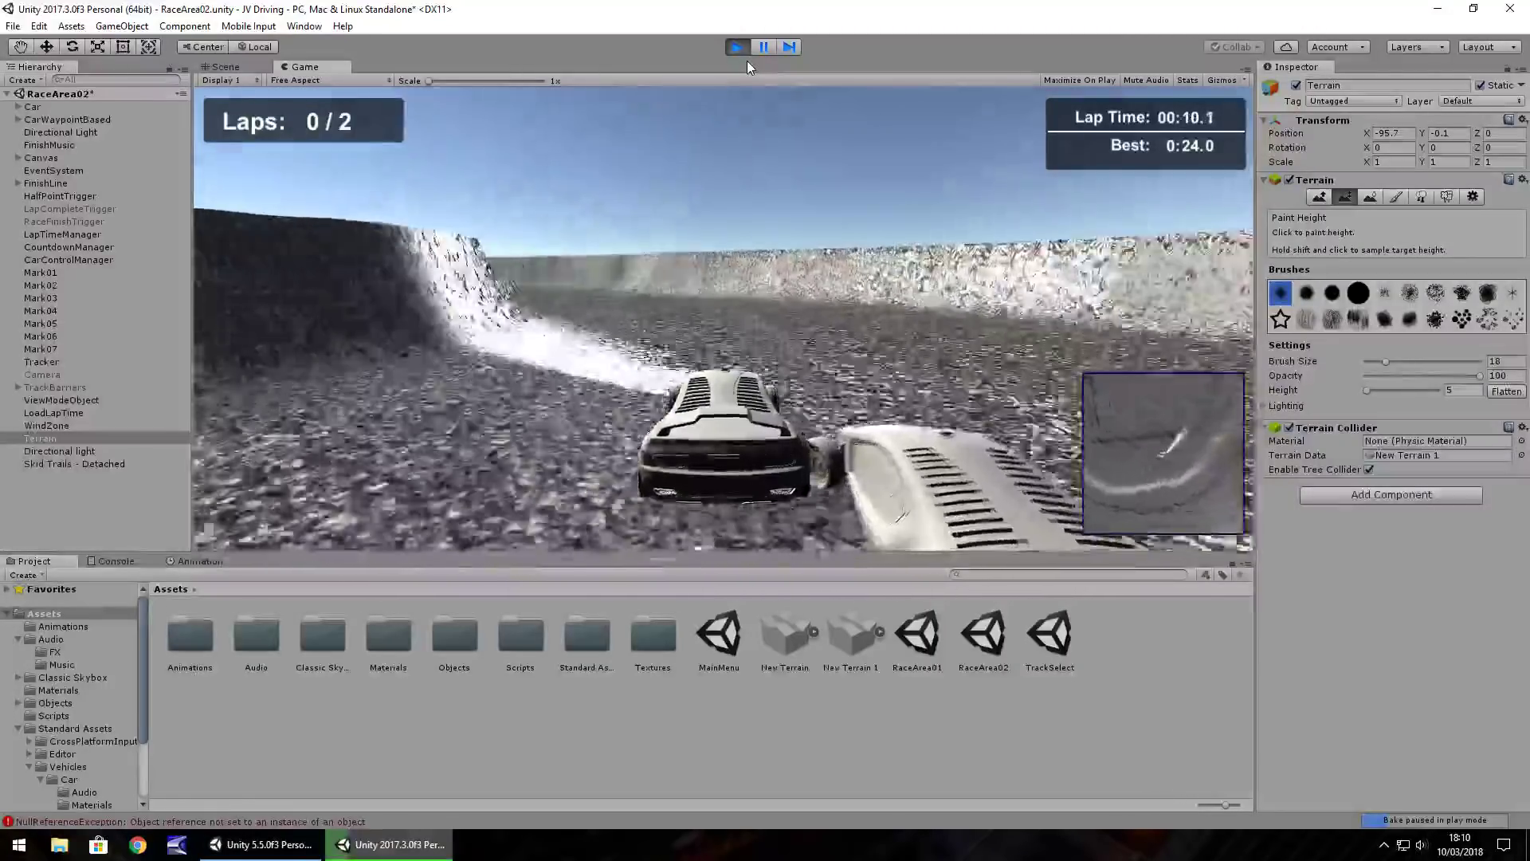
key("Left")
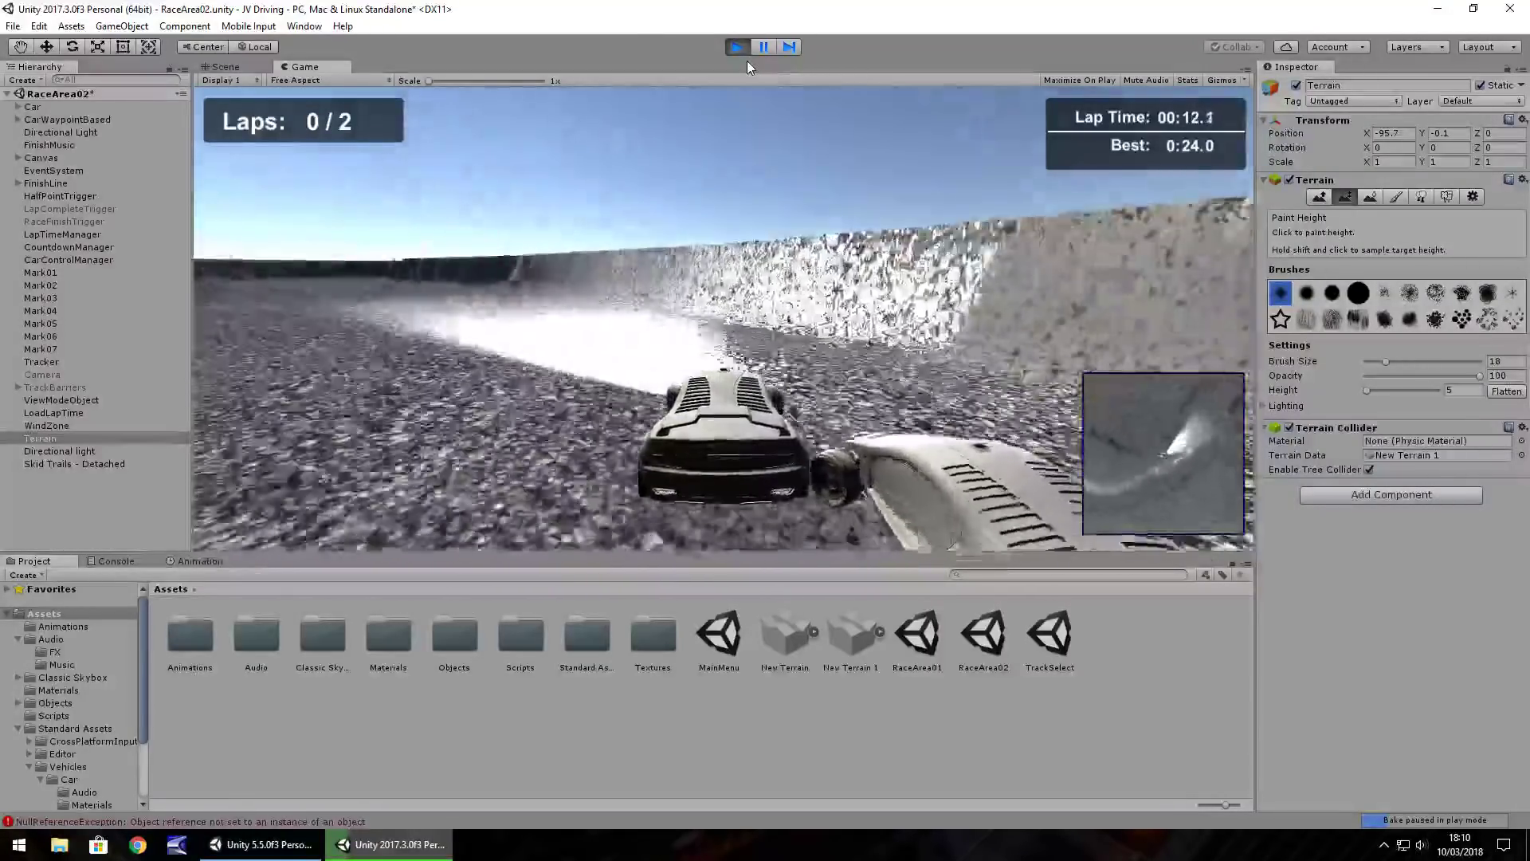
key("Right")
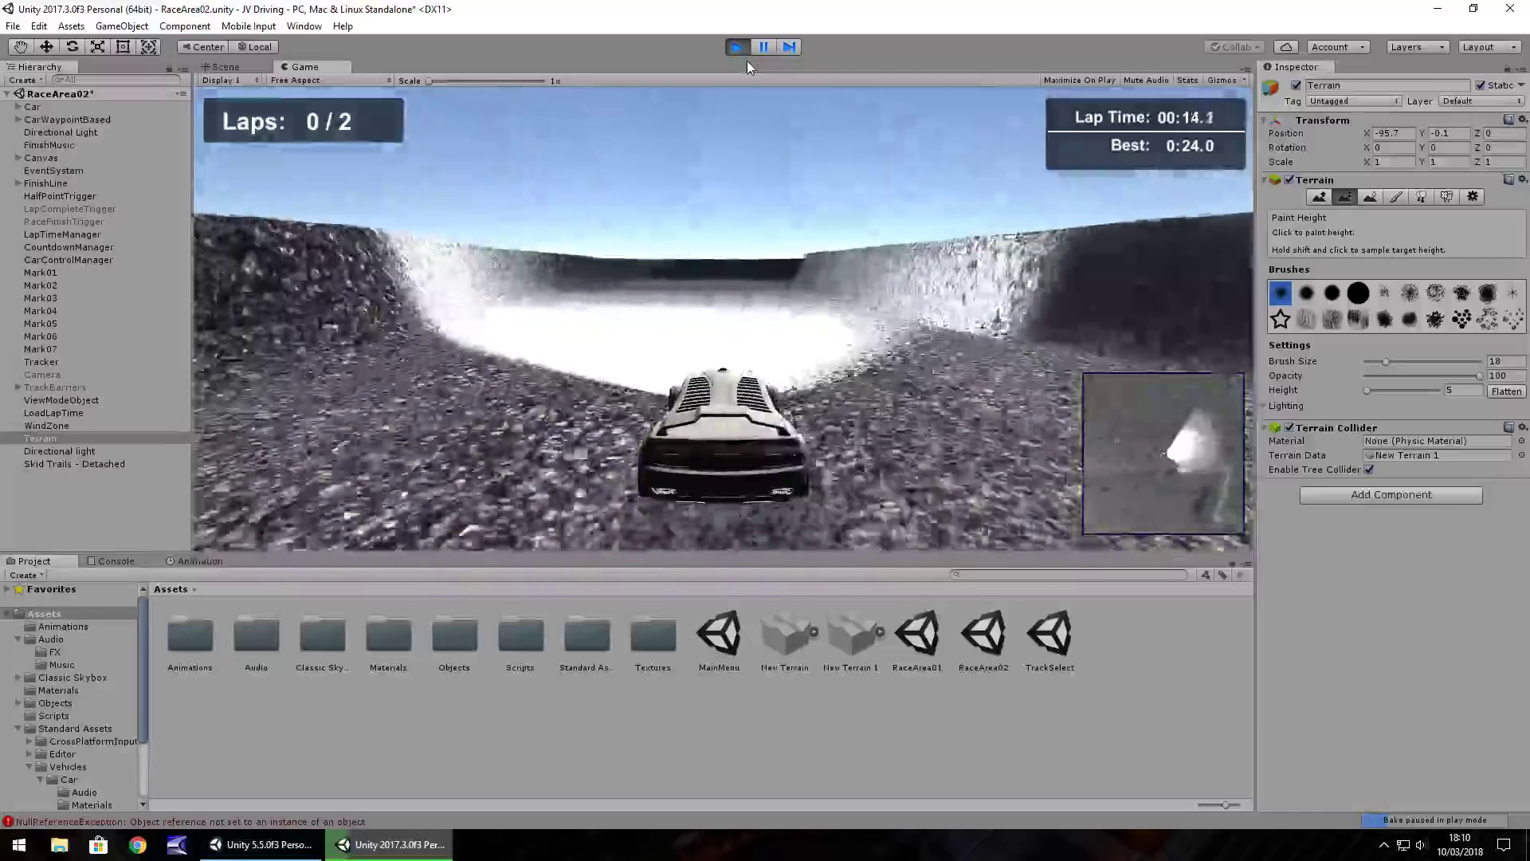
key("Right")
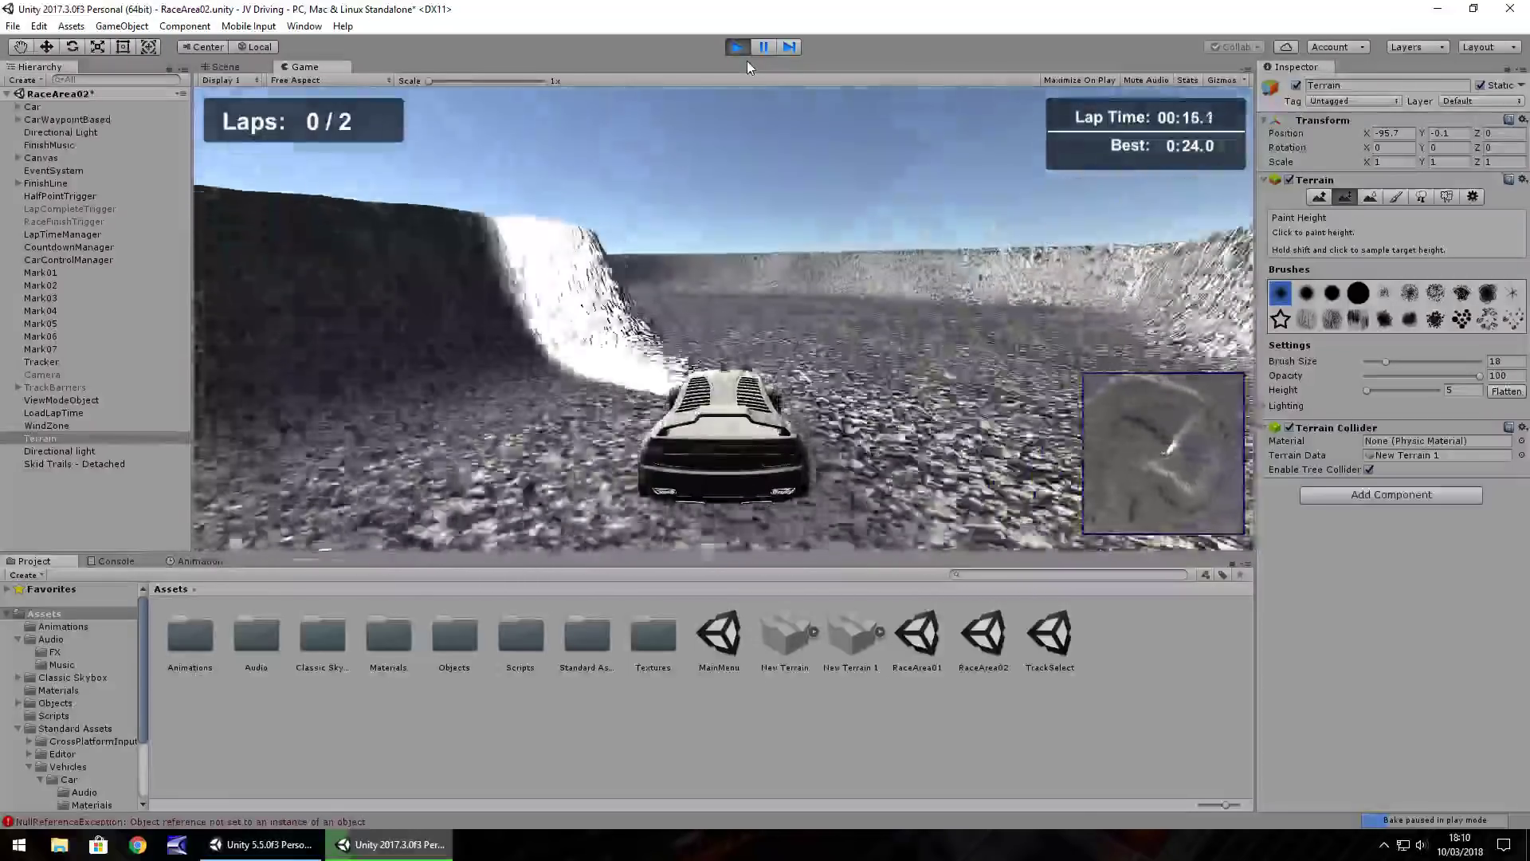
key("Left")
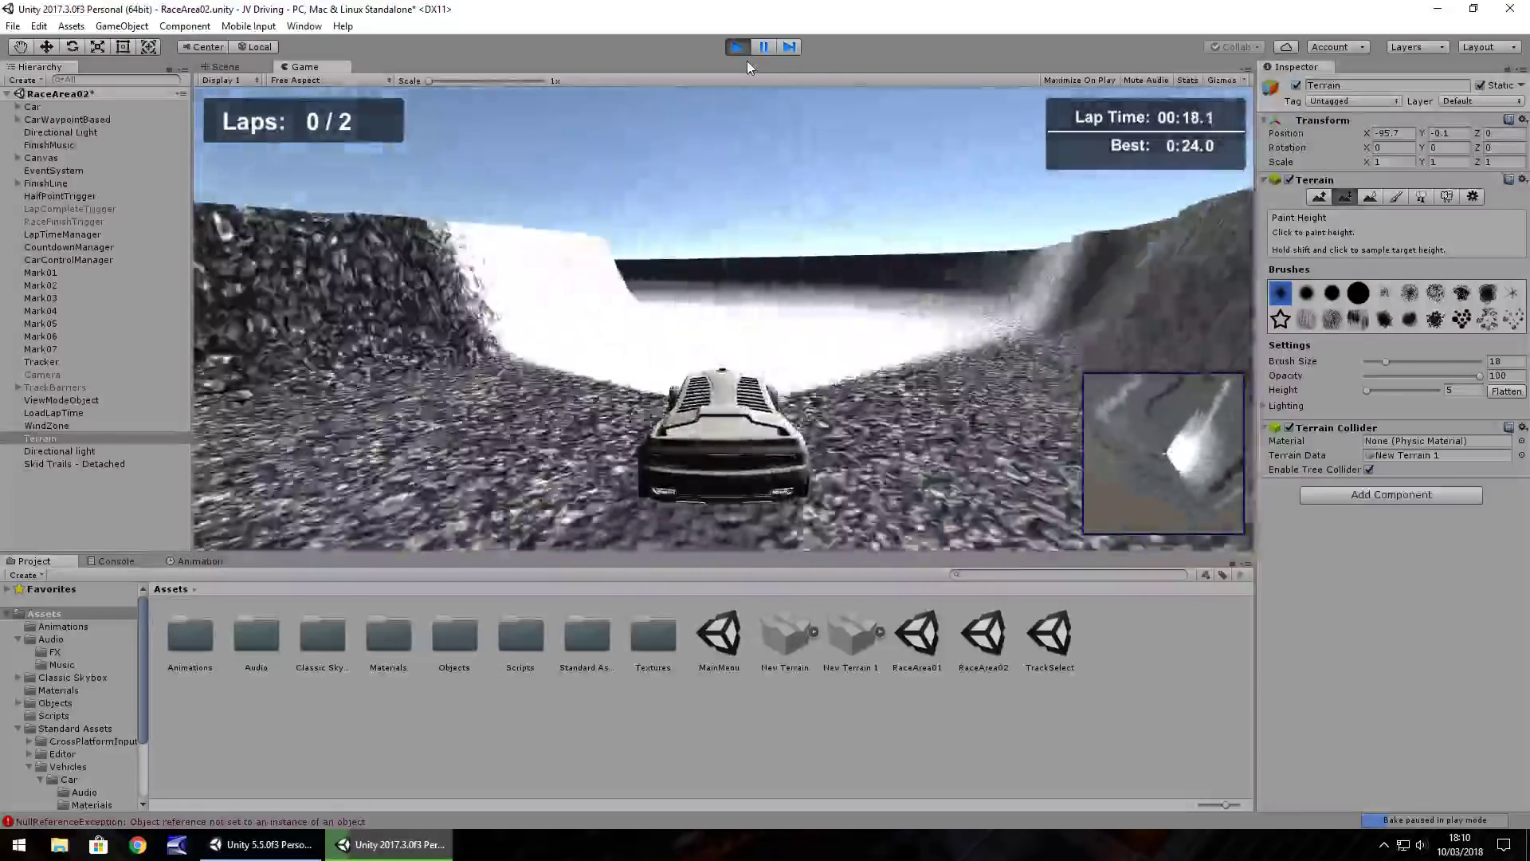
key("Left")
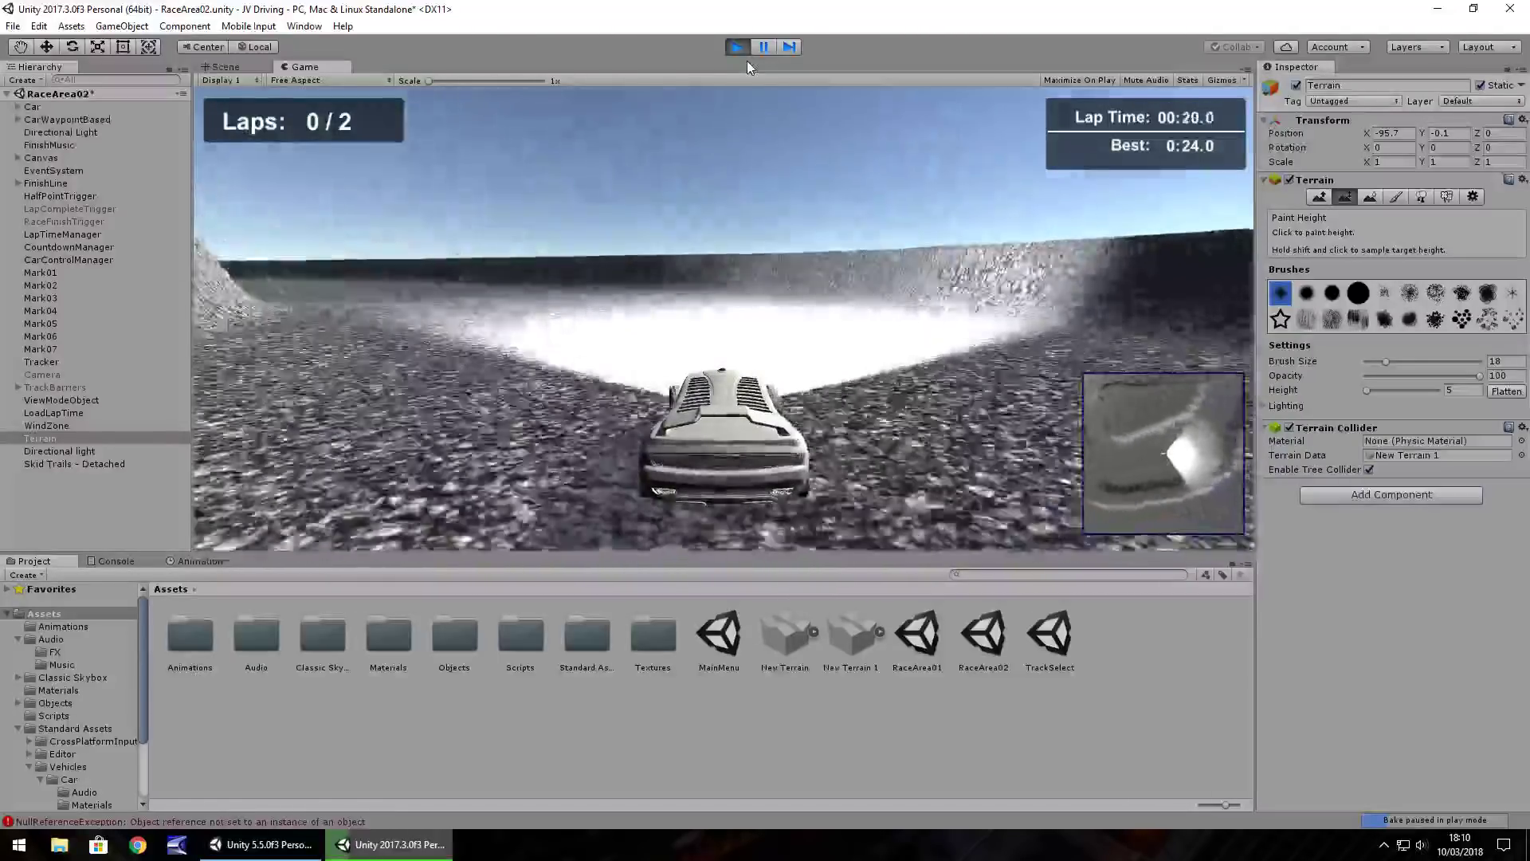
key("Right")
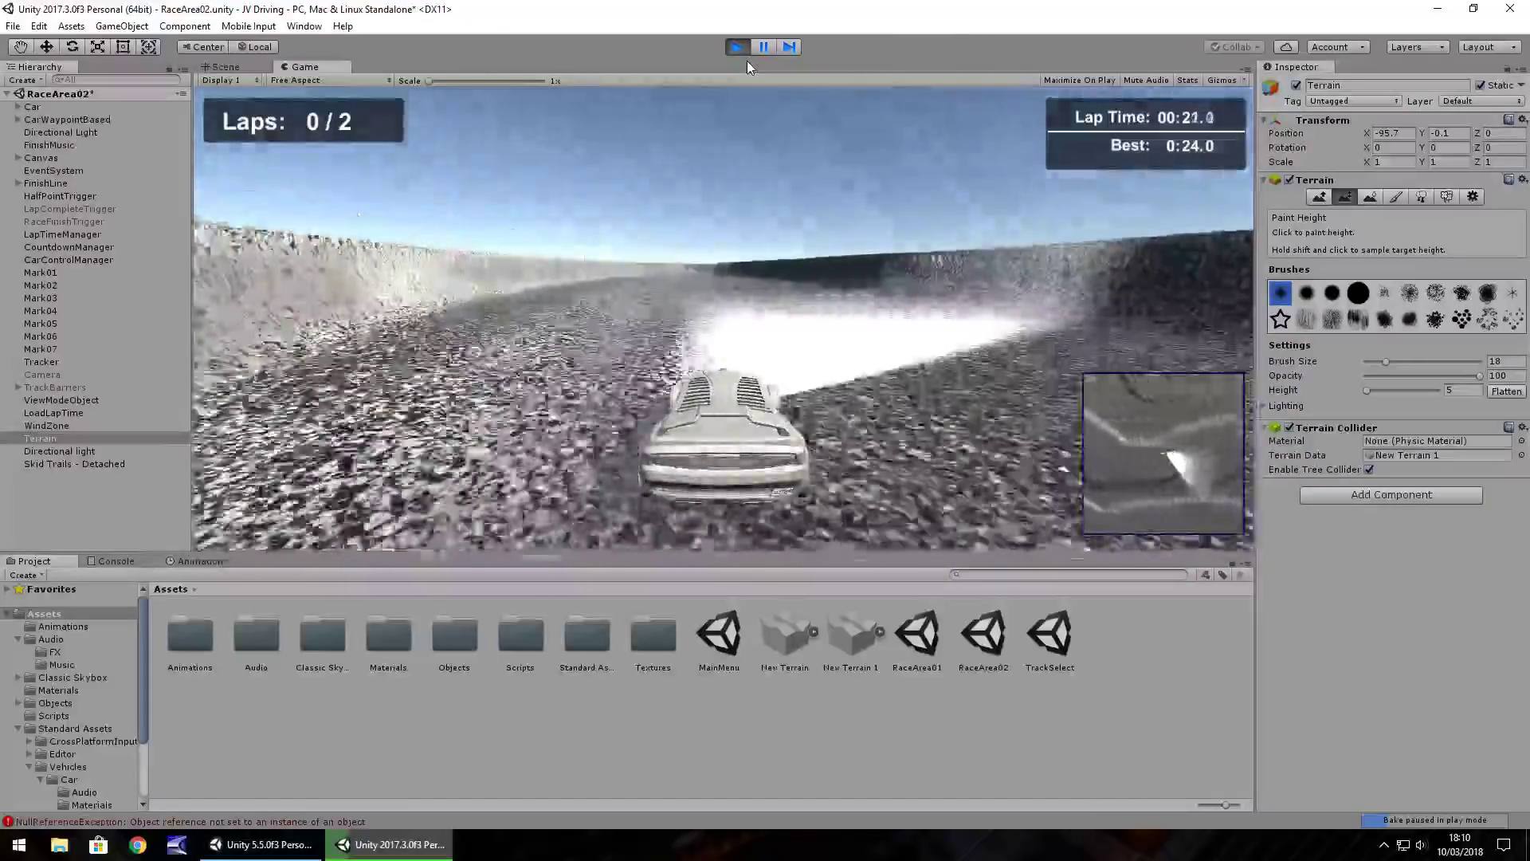
key("Left")
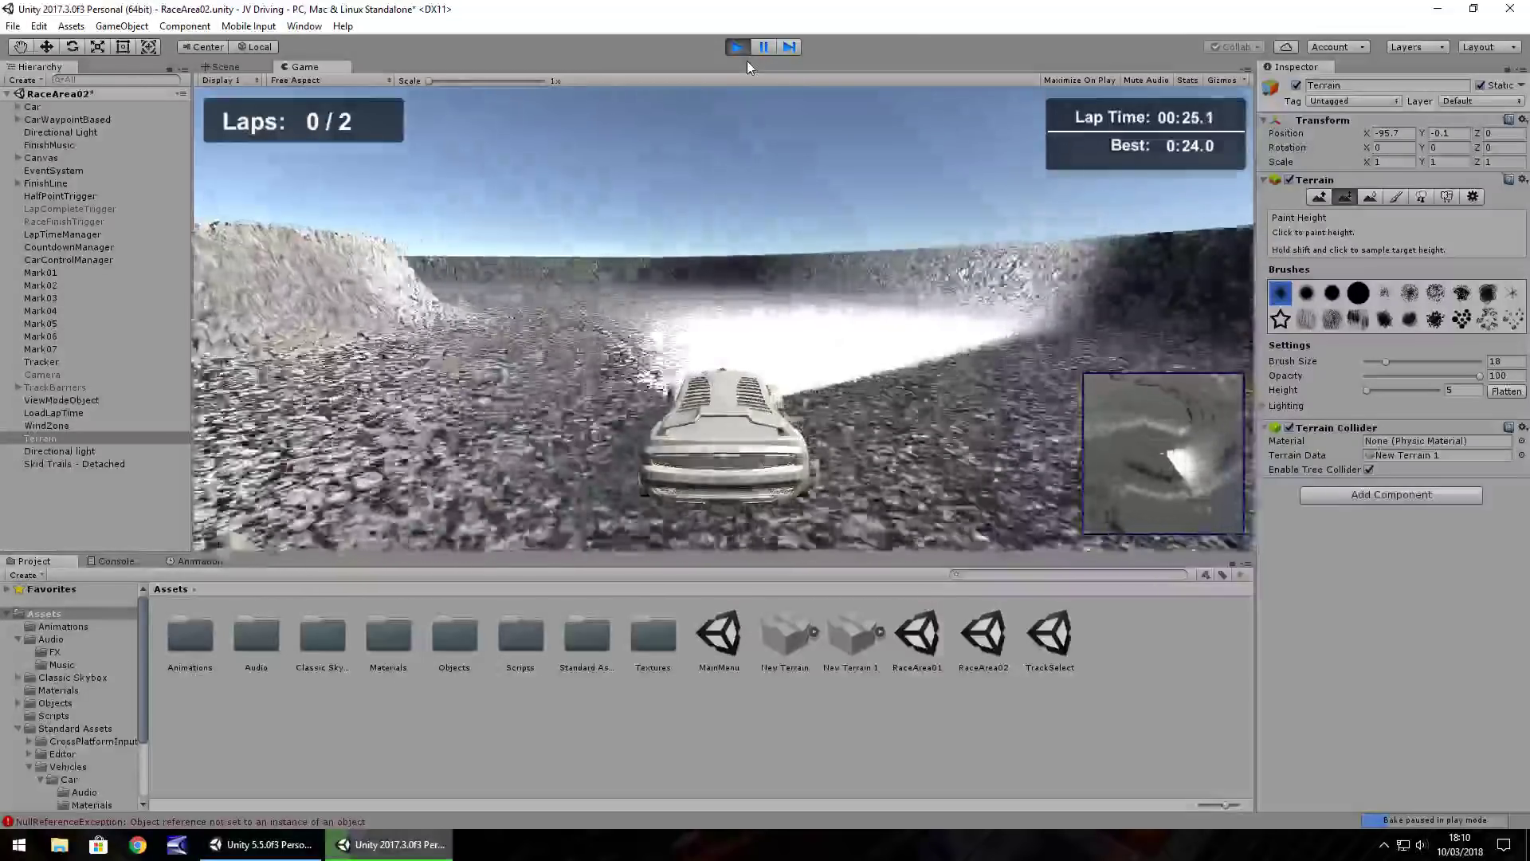
key("Left")
key("Left")
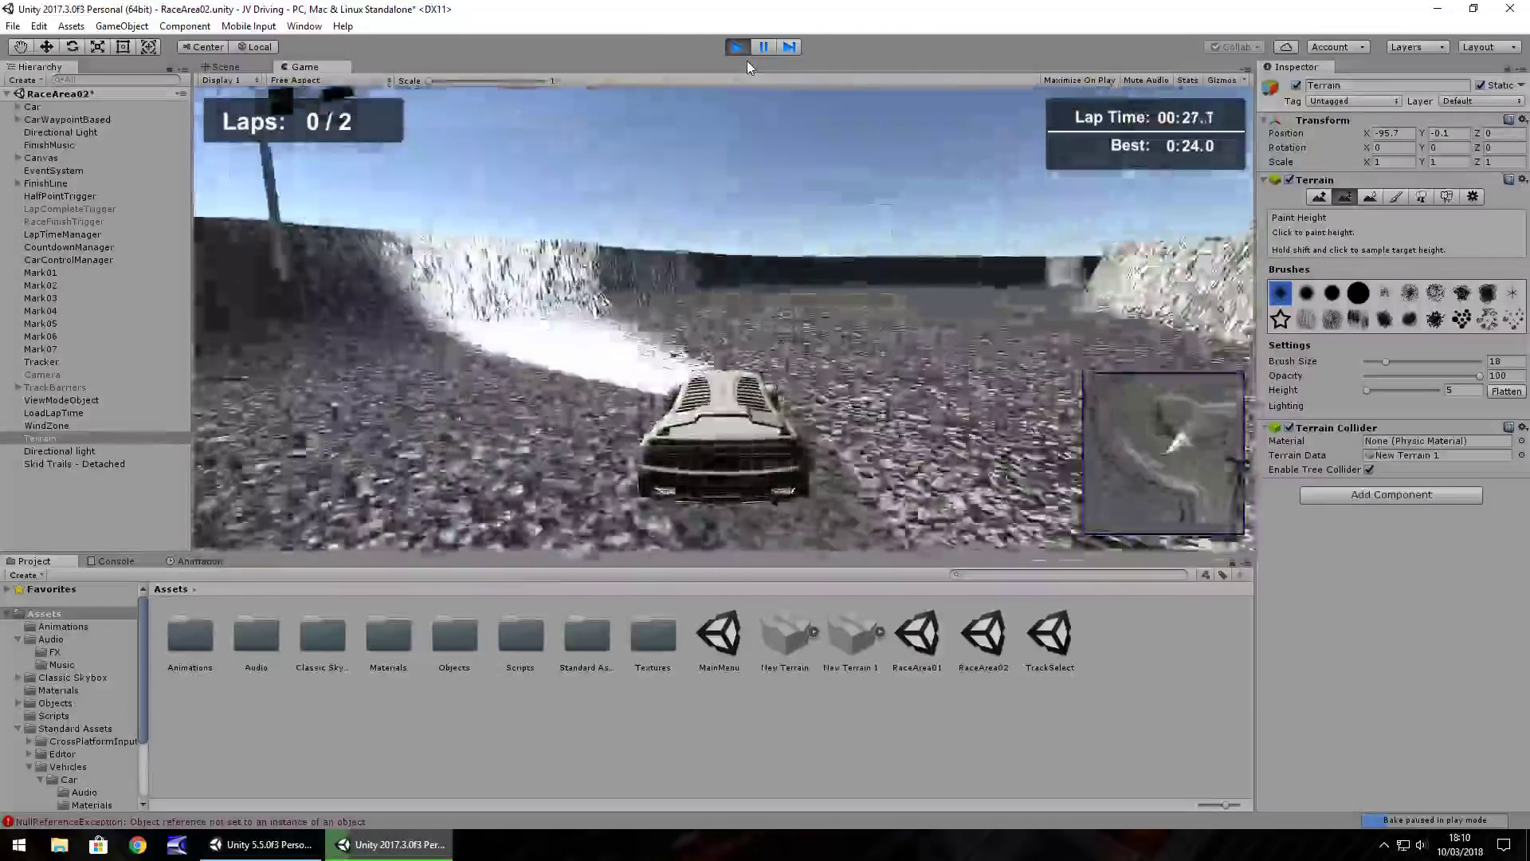
key("ctrl+p")
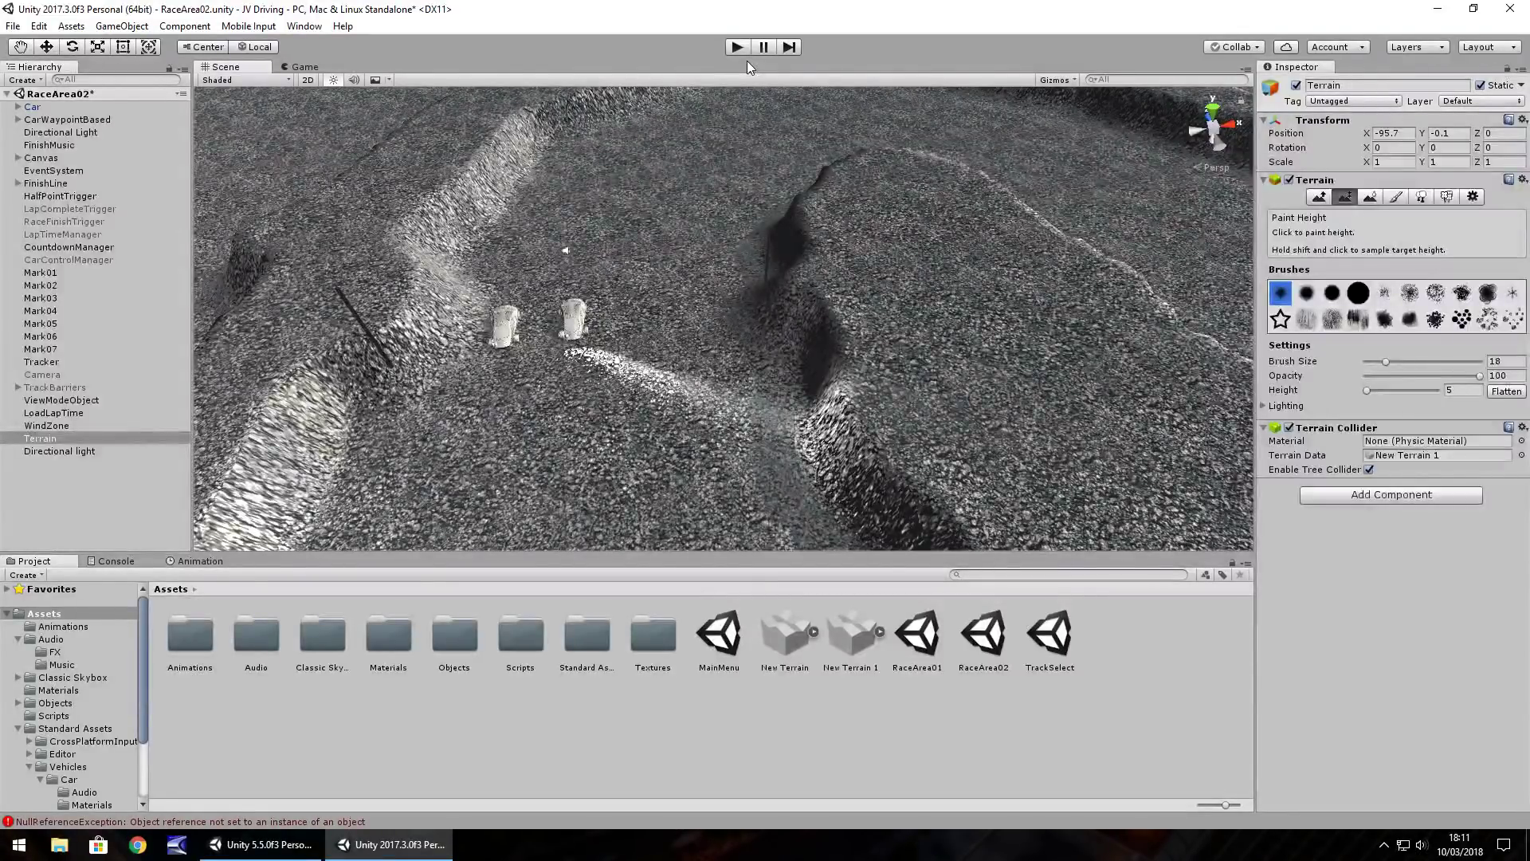
Switch the terrain tool from height sculpting to Paint Texture
right_click_drag(705, 303, 692, 292)
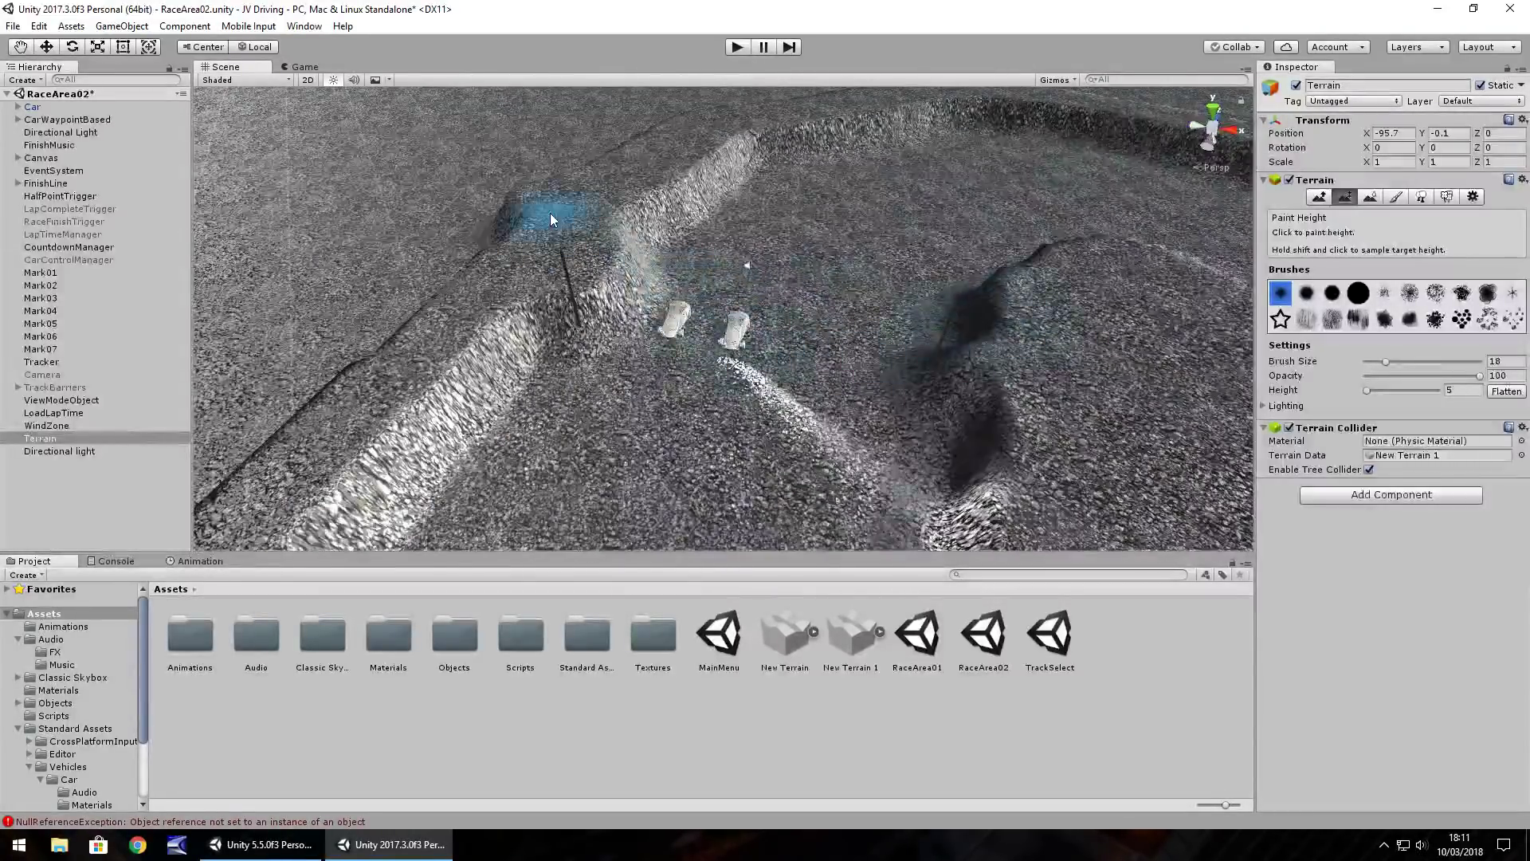
key("w")
left_click(1395, 196)
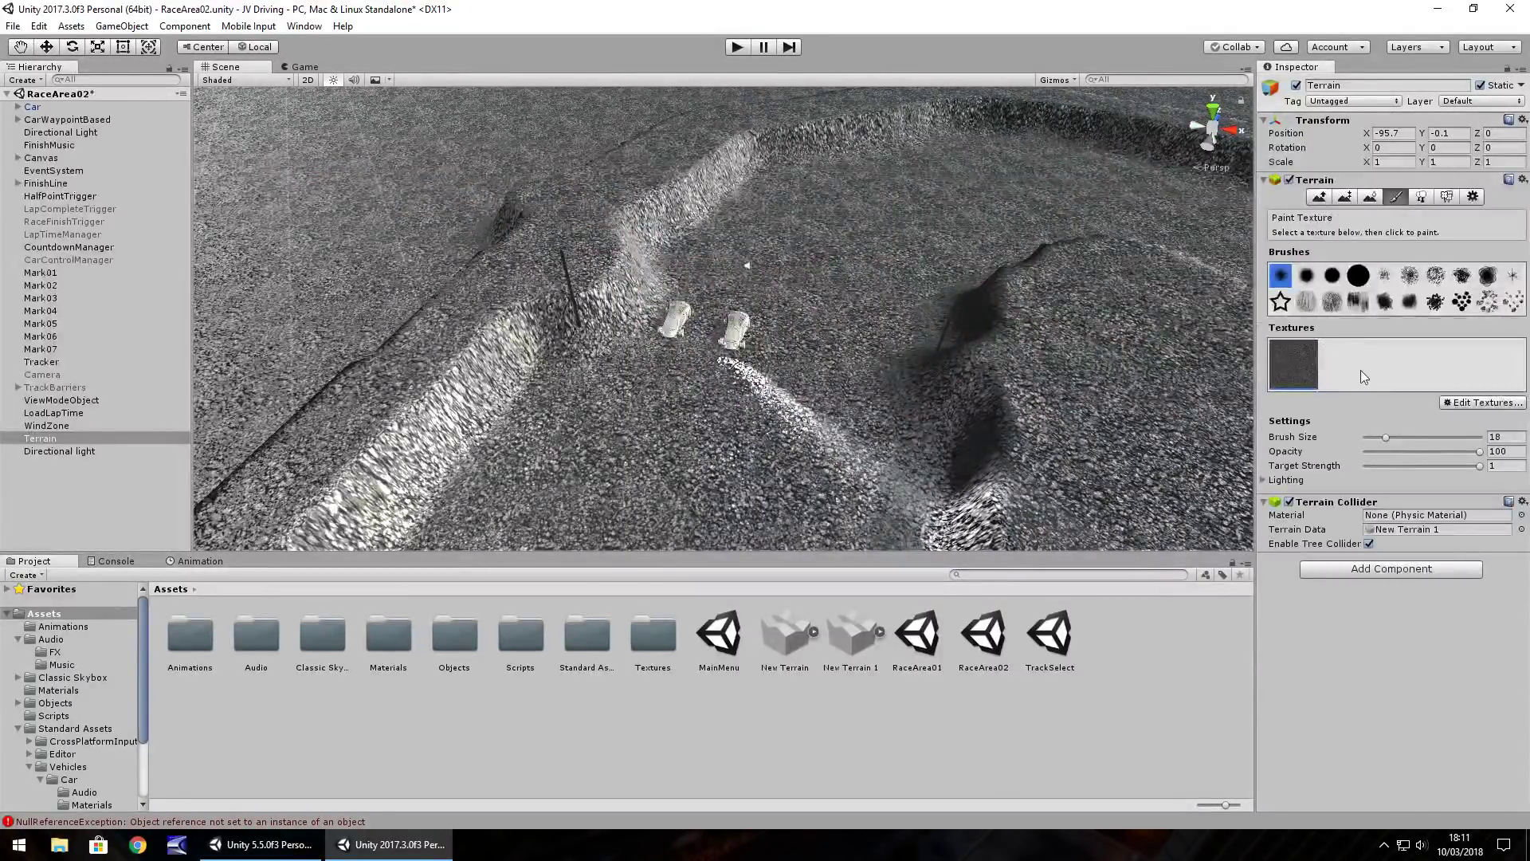
scroll(121, 757, "down", 3)
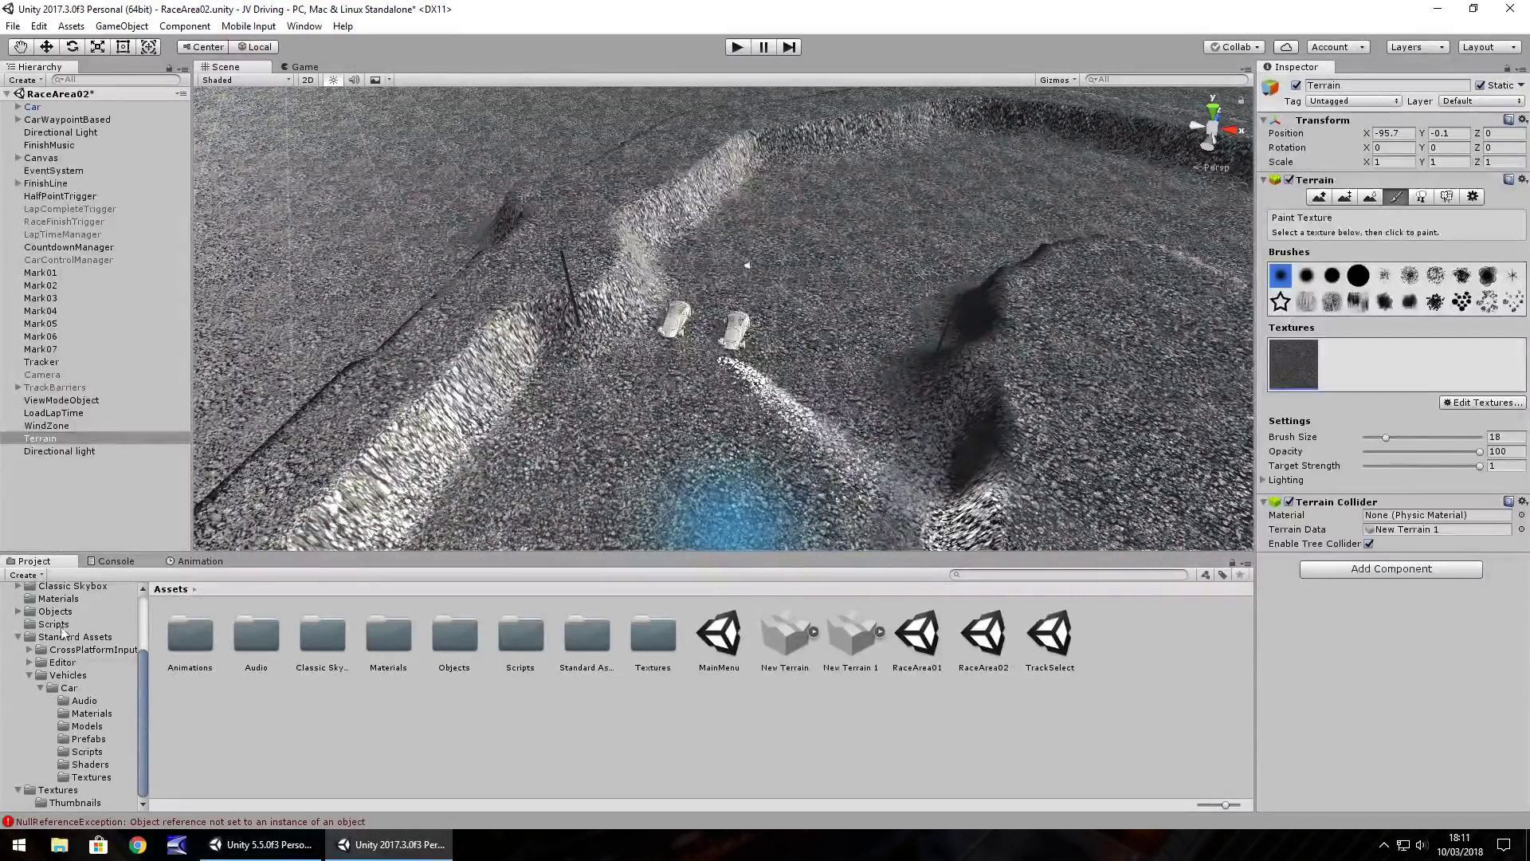
Open the project's Textures folder, inspect Rock001, and reselect the Terrain
left_click(58, 790)
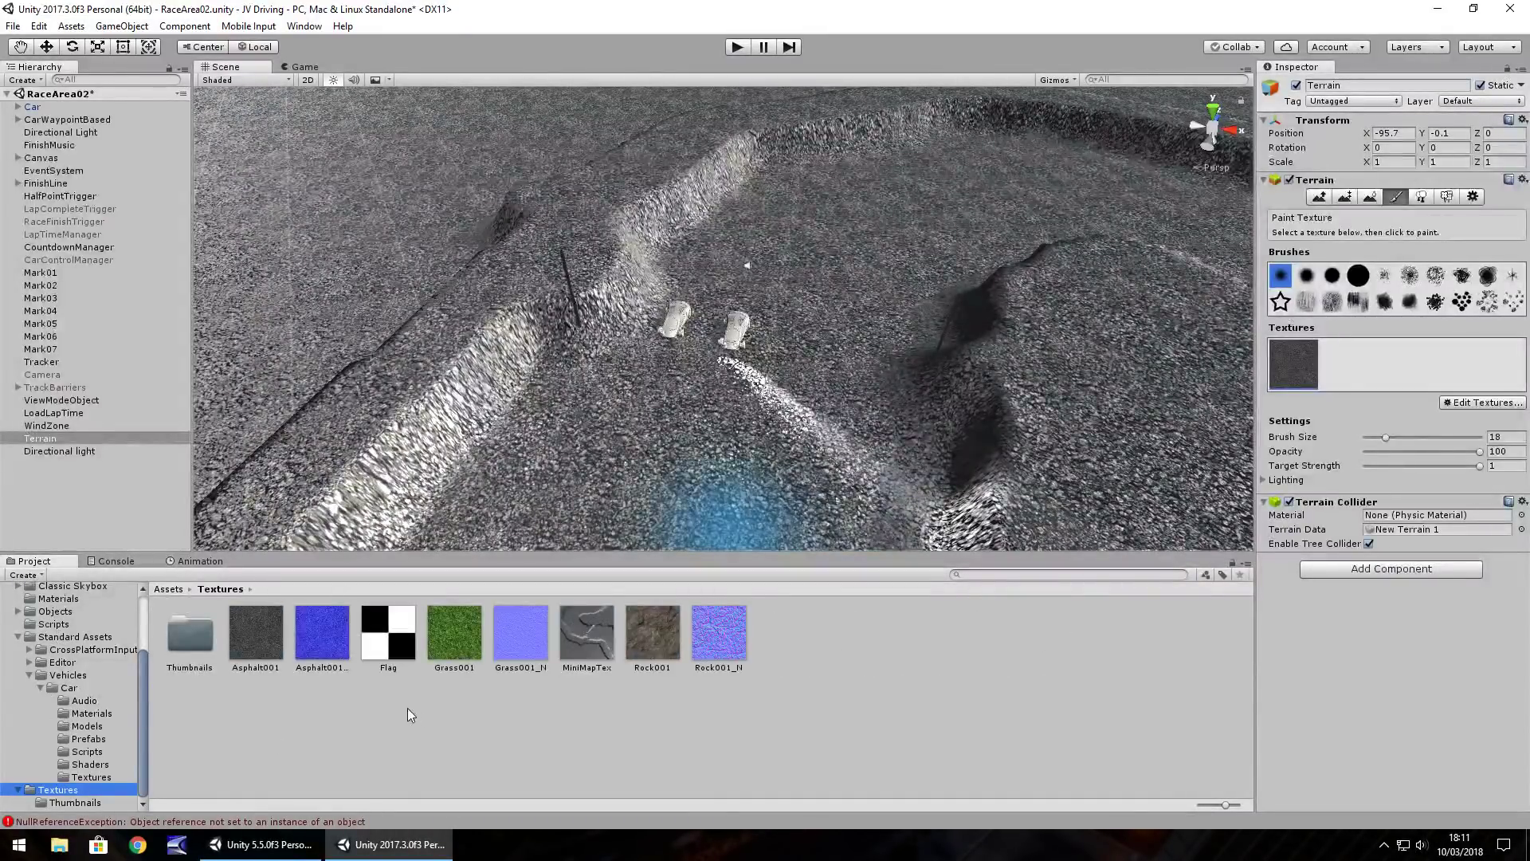
mouse_move(771, 298)
left_mouse_down("alt")
mouse_move(359, 299)
mouse_move(925, 351)
mouse_move(633, 519)
mouse_move(666, 513)
mouse_move(683, 540)
left_mouse_up("alt")
left_click(657, 632)
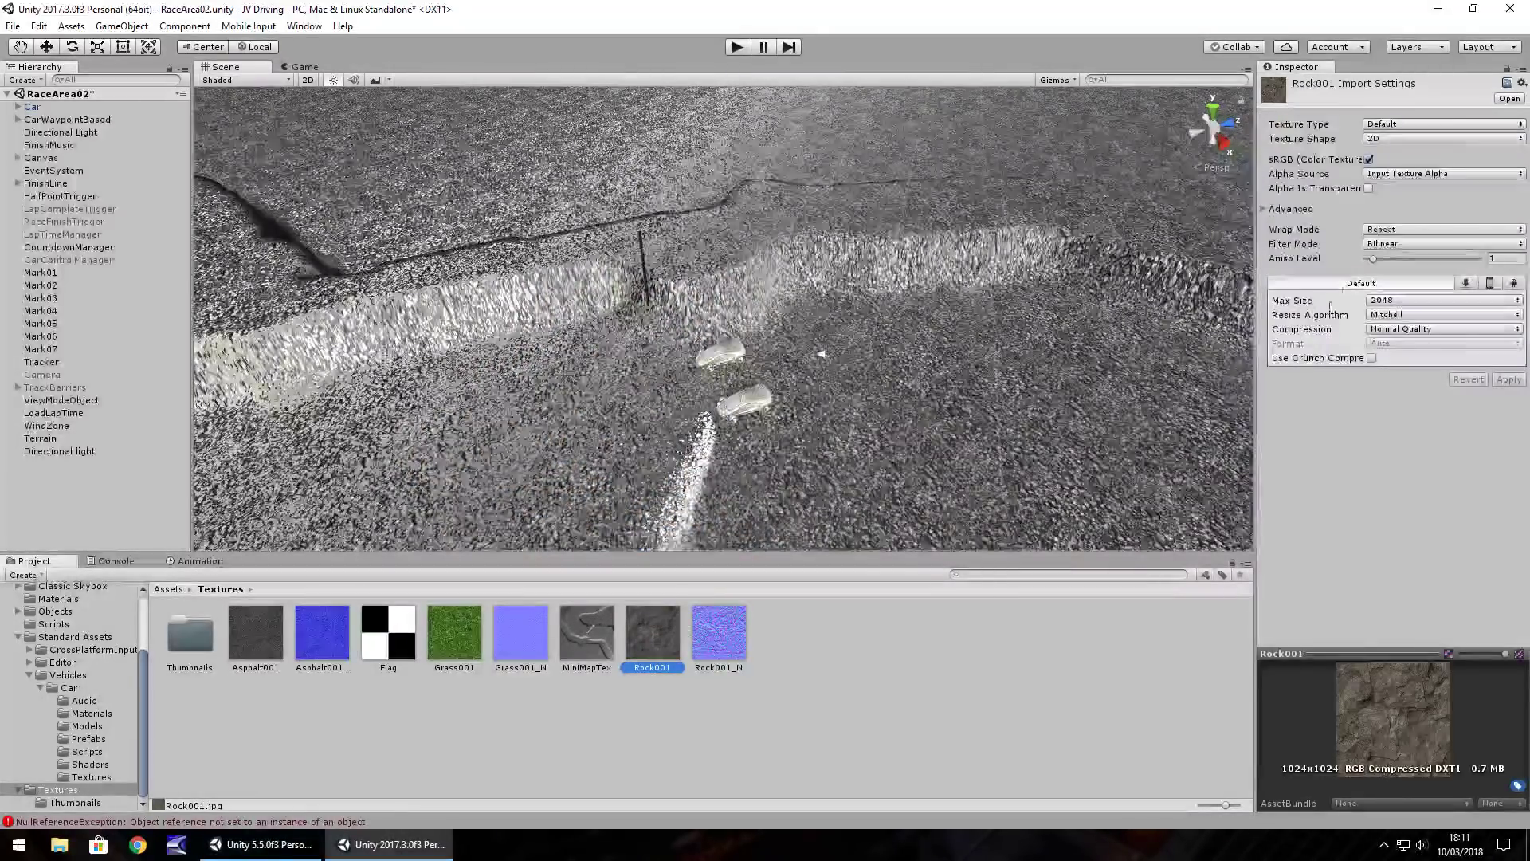
left_click(235, 323)
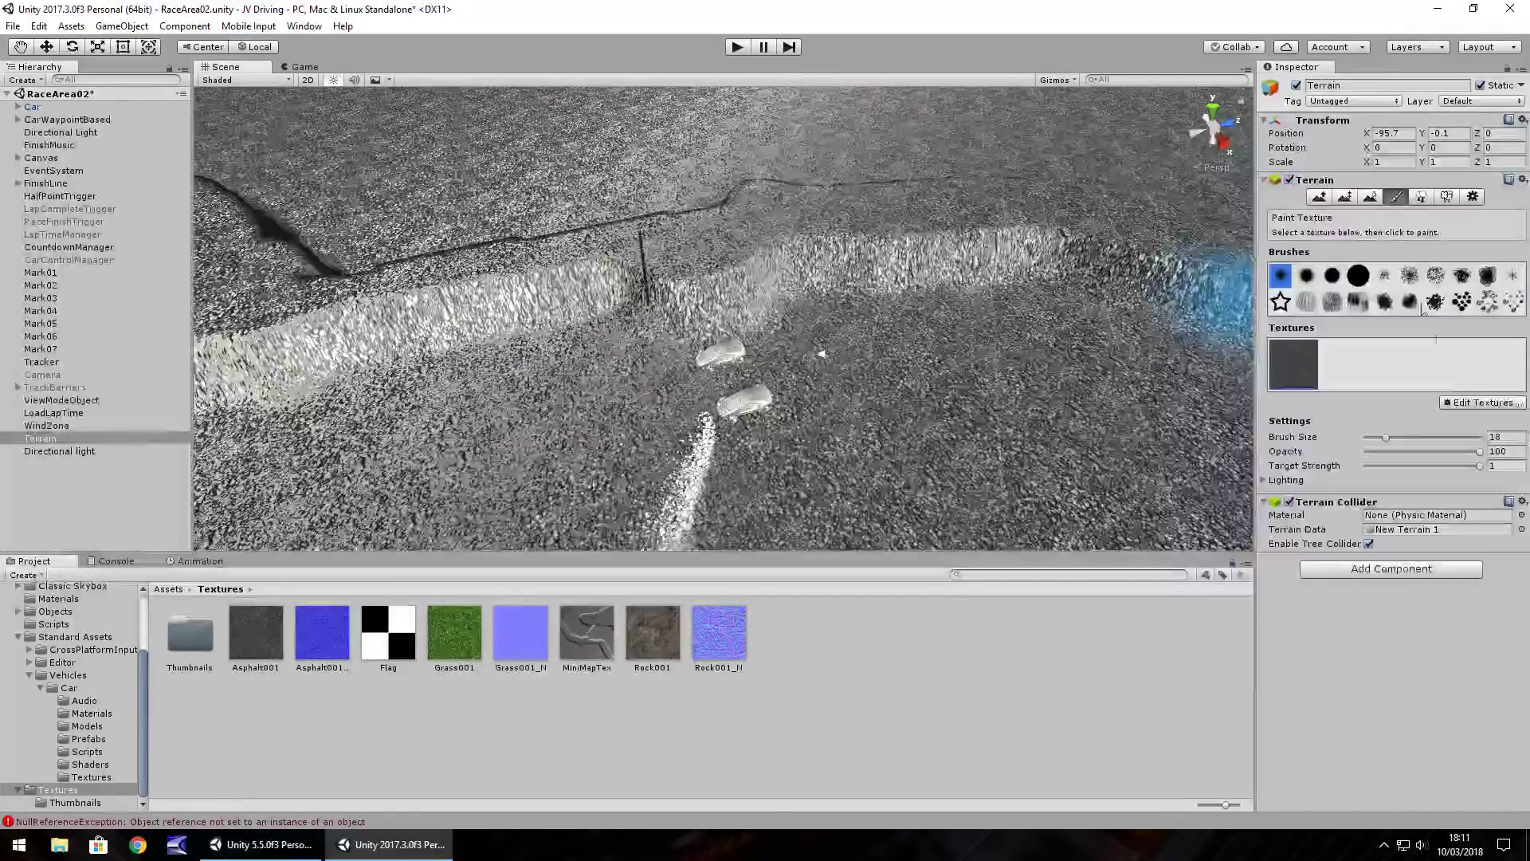
Add Rock001 as a new terrain texture's albedo, select it, and undo the test stroke
left_click(1483, 402)
left_click(1426, 405)
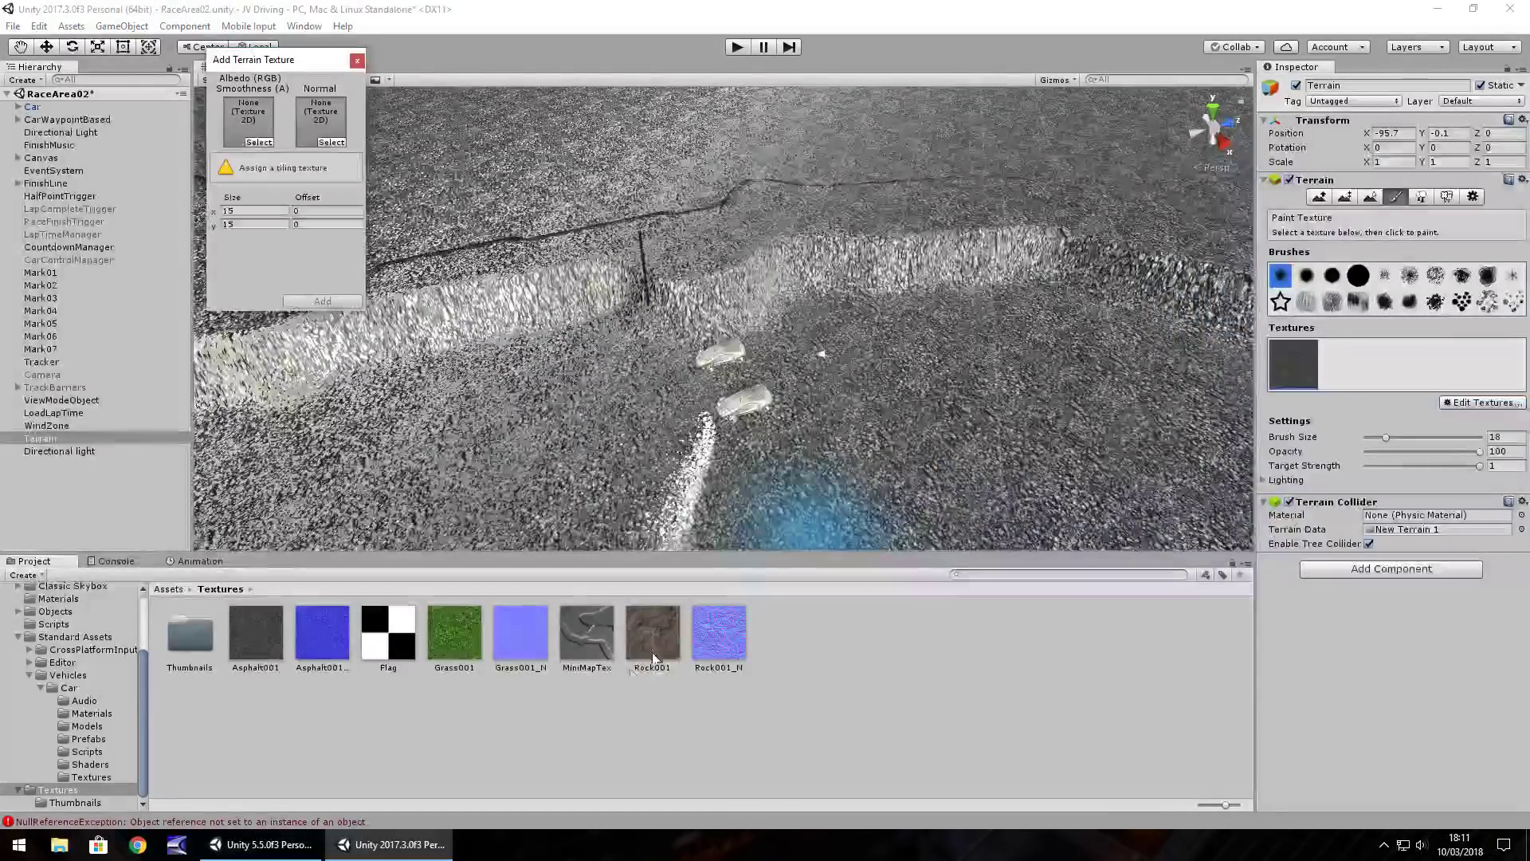
left_click_drag(343, 234, 310, 127)
left_click(321, 300)
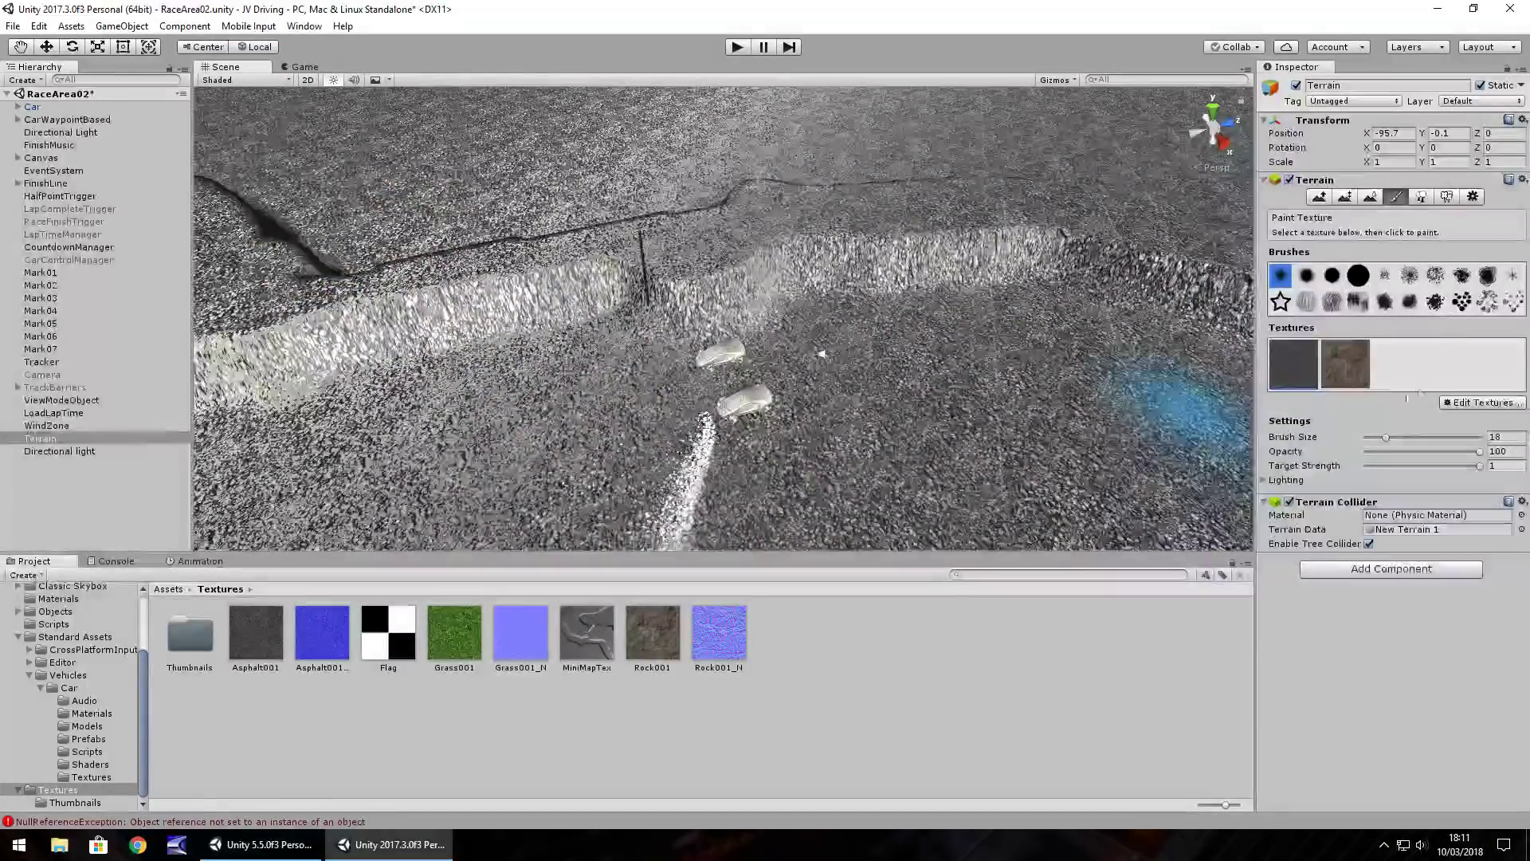
left_click(1353, 371)
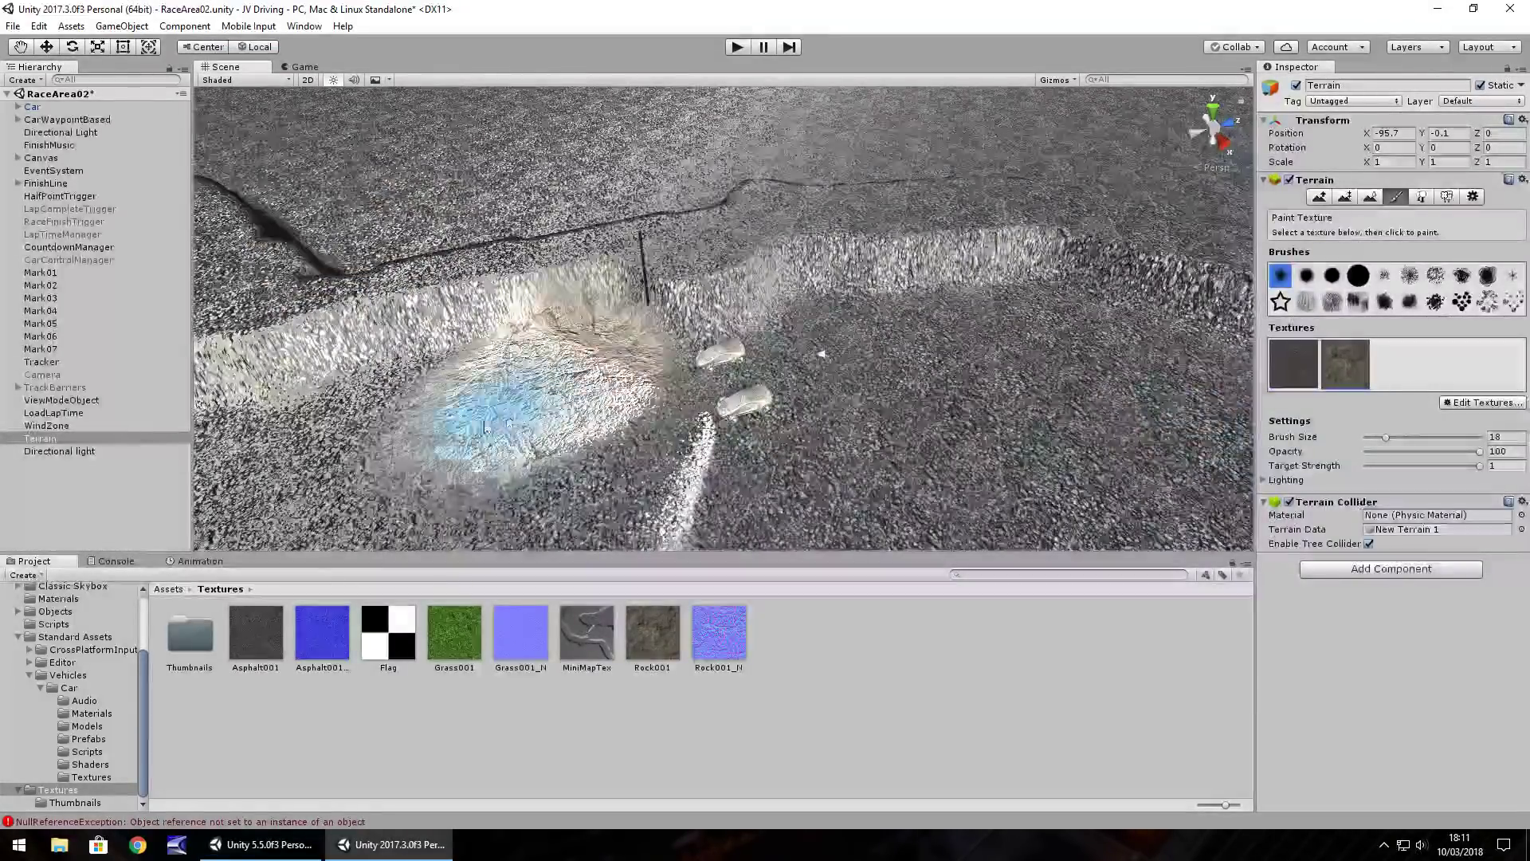
key("ctrl+z")
left_click_drag(559, 384, 239, 319, "alt")
Delete the Directional light from the scene
left_click(77, 456)
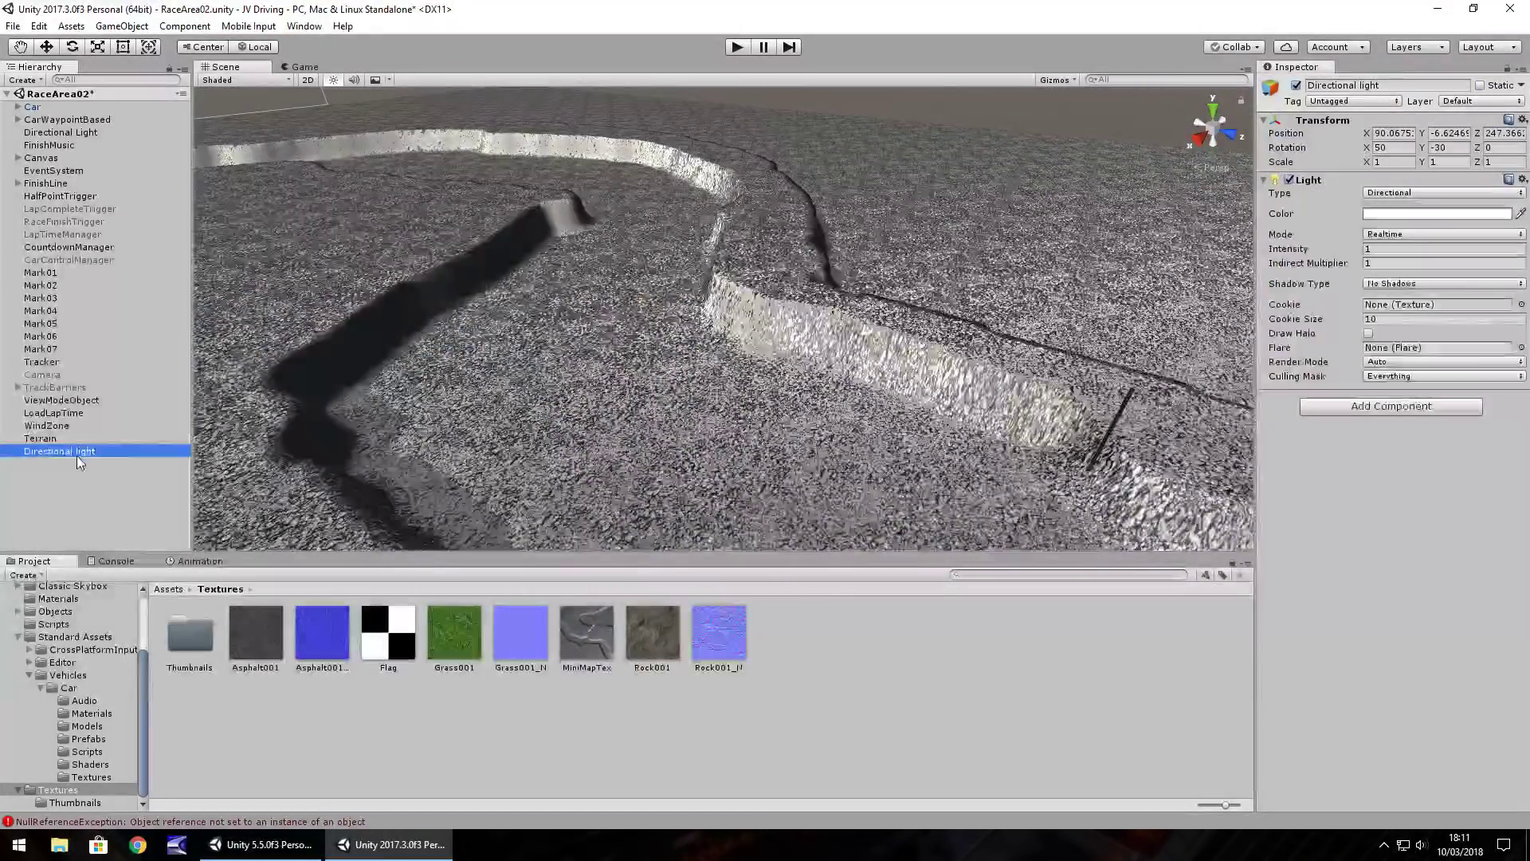
key("Delete")
left_click_drag(666, 294, 833, 352, "alt")
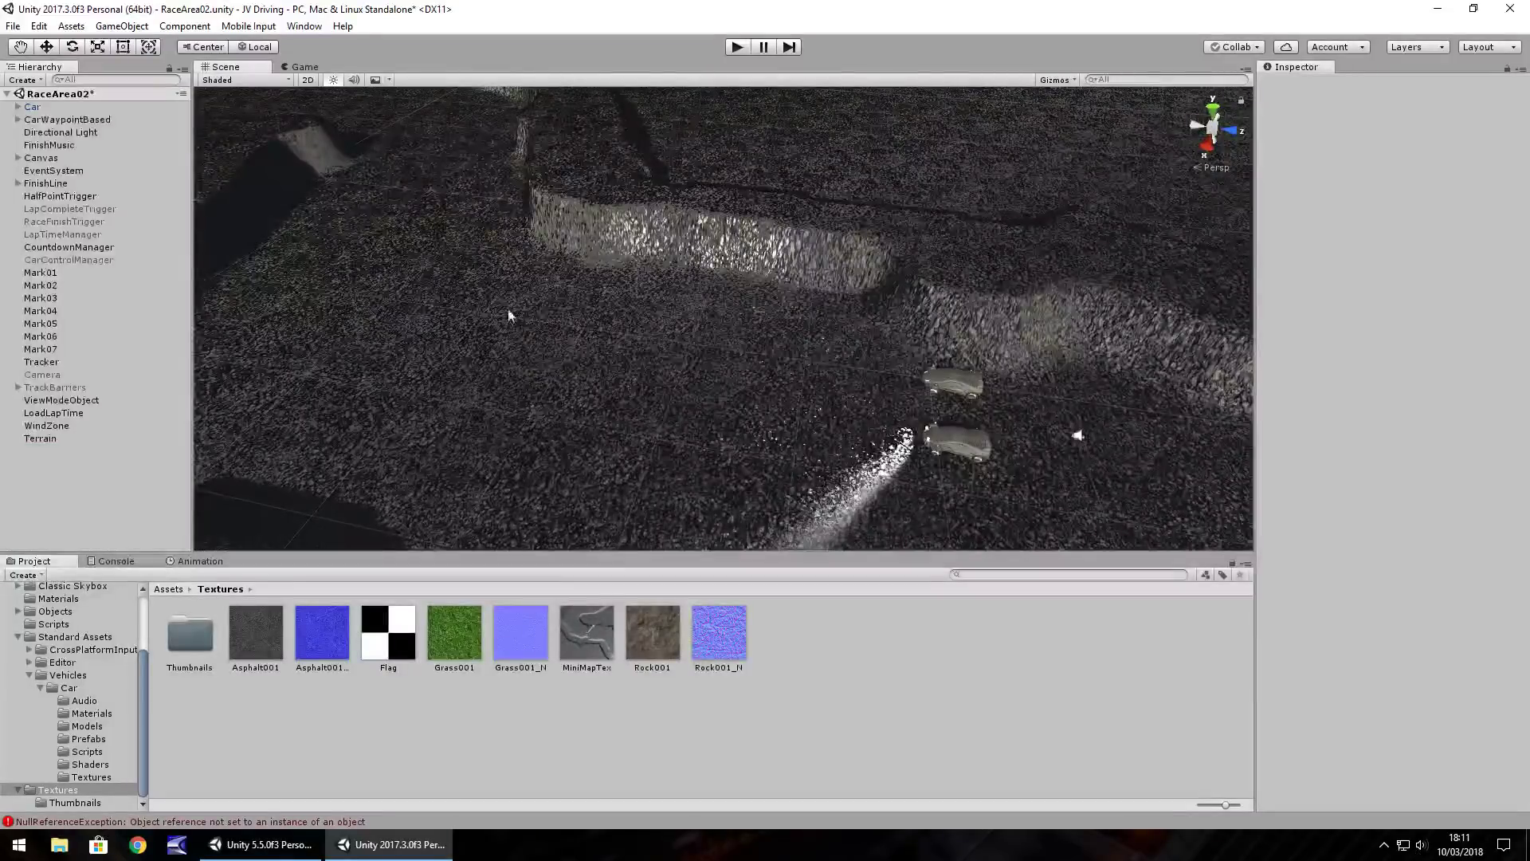
In Lighting Settings, set the environment Intensity Multiplier to 1
left_click(305, 26)
mouse_move(335, 465)
left_click(558, 464)
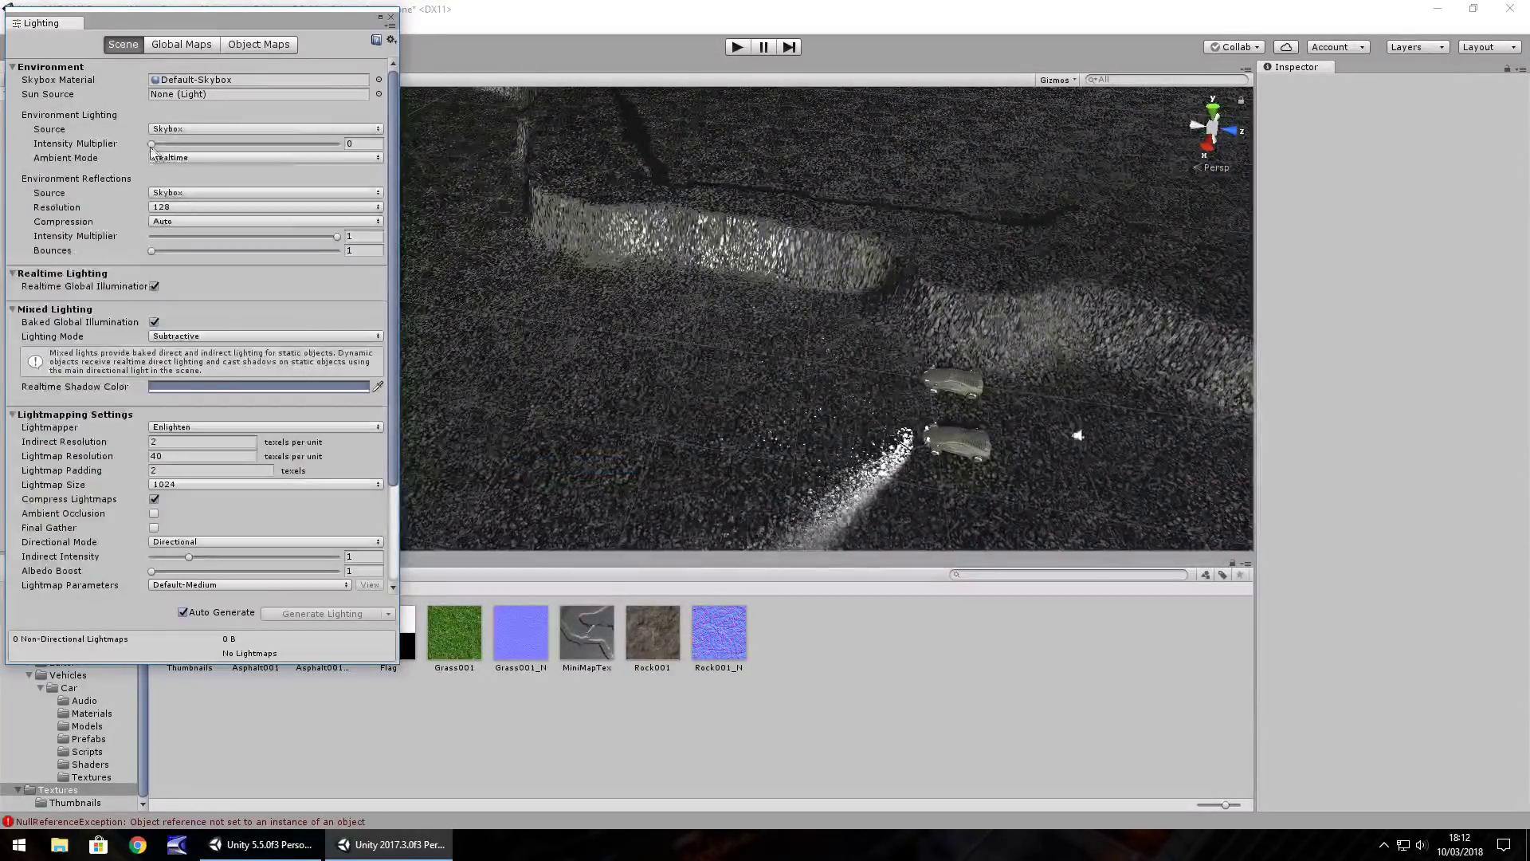
left_click(180, 131)
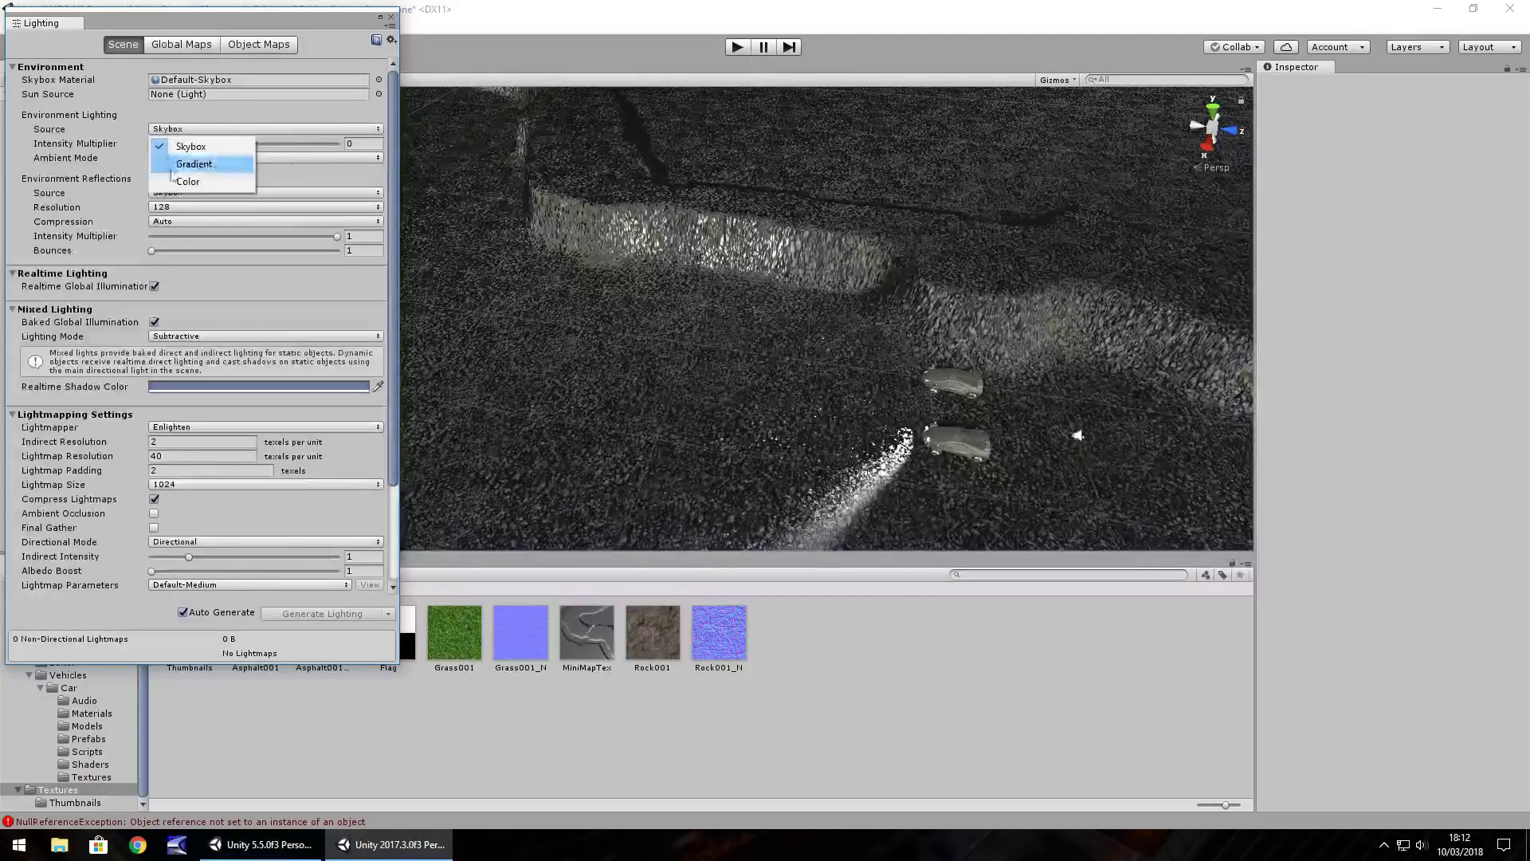
left_click(361, 145)
type("1")
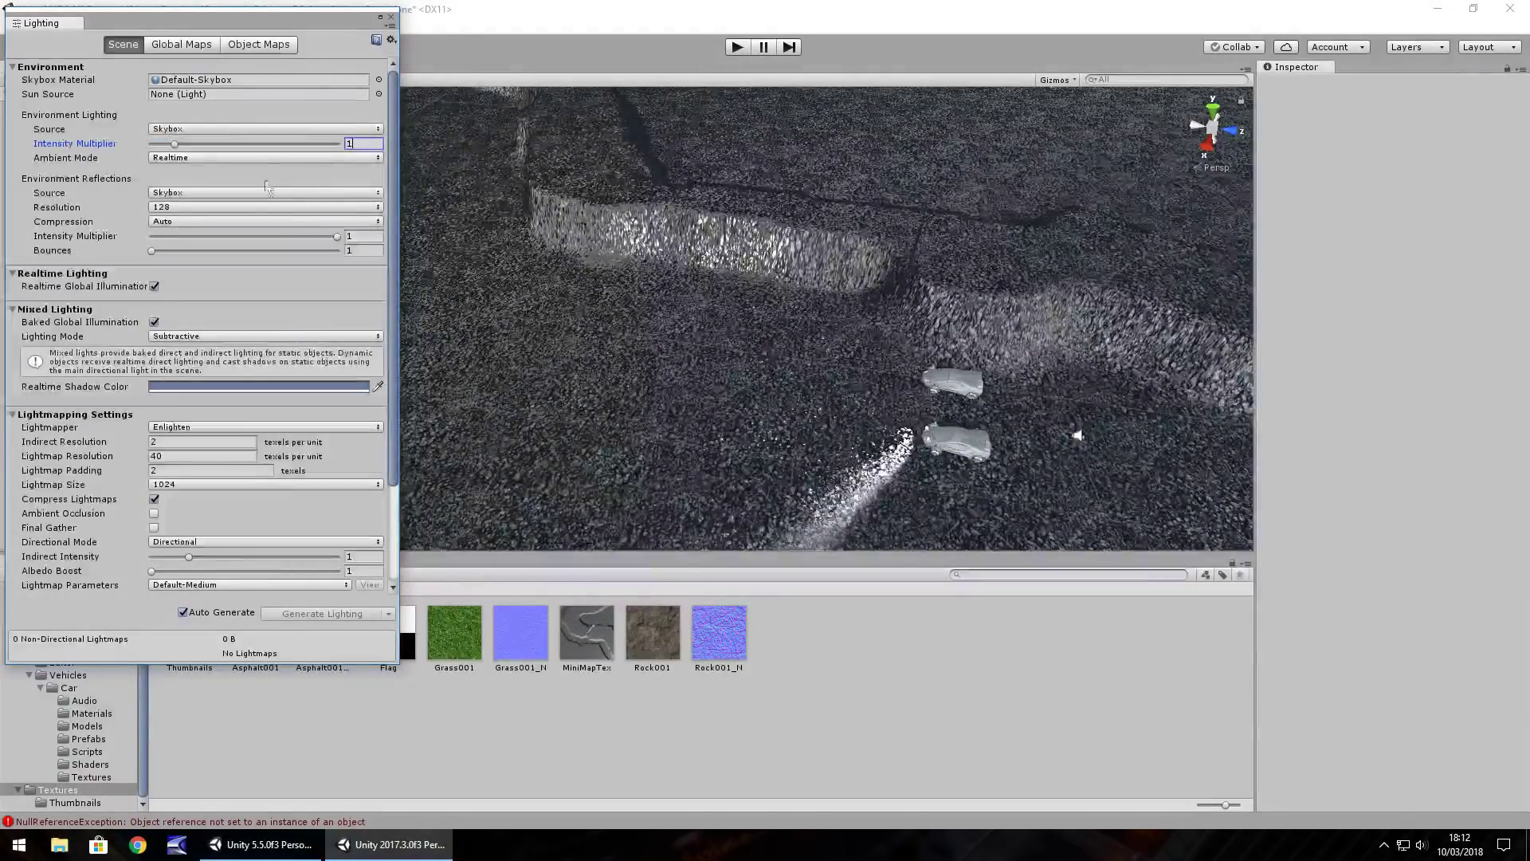
left_click(391, 17)
Paint a Rock001 patch on the terrain around the finish line and cars
right_click_drag(543, 250, 614, 323)
left_click(981, 159)
mouse_move(518, 155)
left_mouse_down()
mouse_move(700, 239)
mouse_move(797, 254)
mouse_move(745, 166)
mouse_move(686, 142)
mouse_move(514, 174)
mouse_move(605, 273)
mouse_move(634, 343)
mouse_move(797, 486)
mouse_move(796, 344)
left_mouse_up()
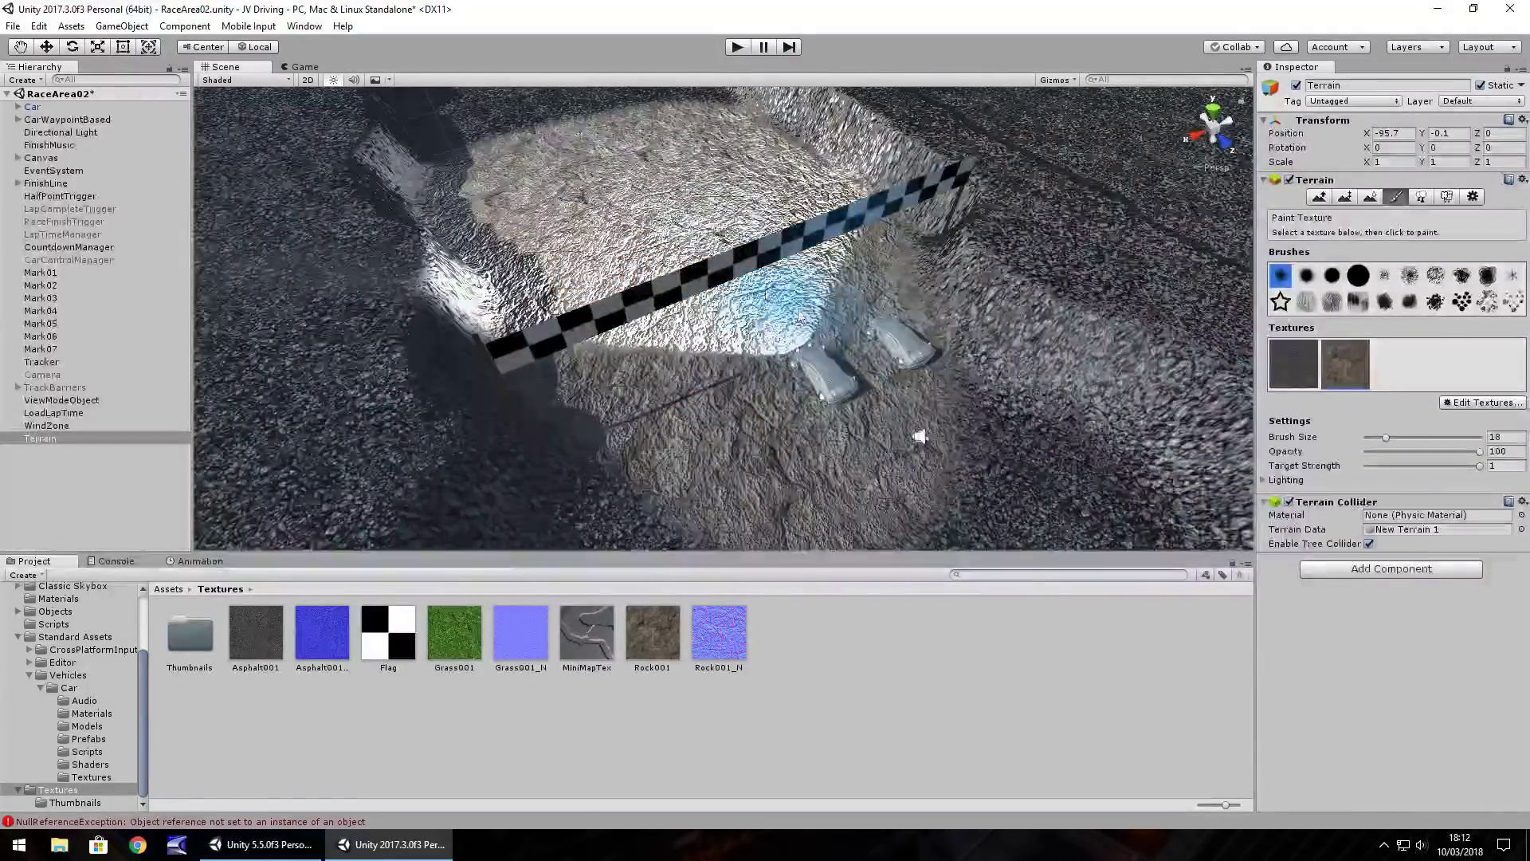
Run a quick Play test of the track, then stop it
left_click(737, 47)
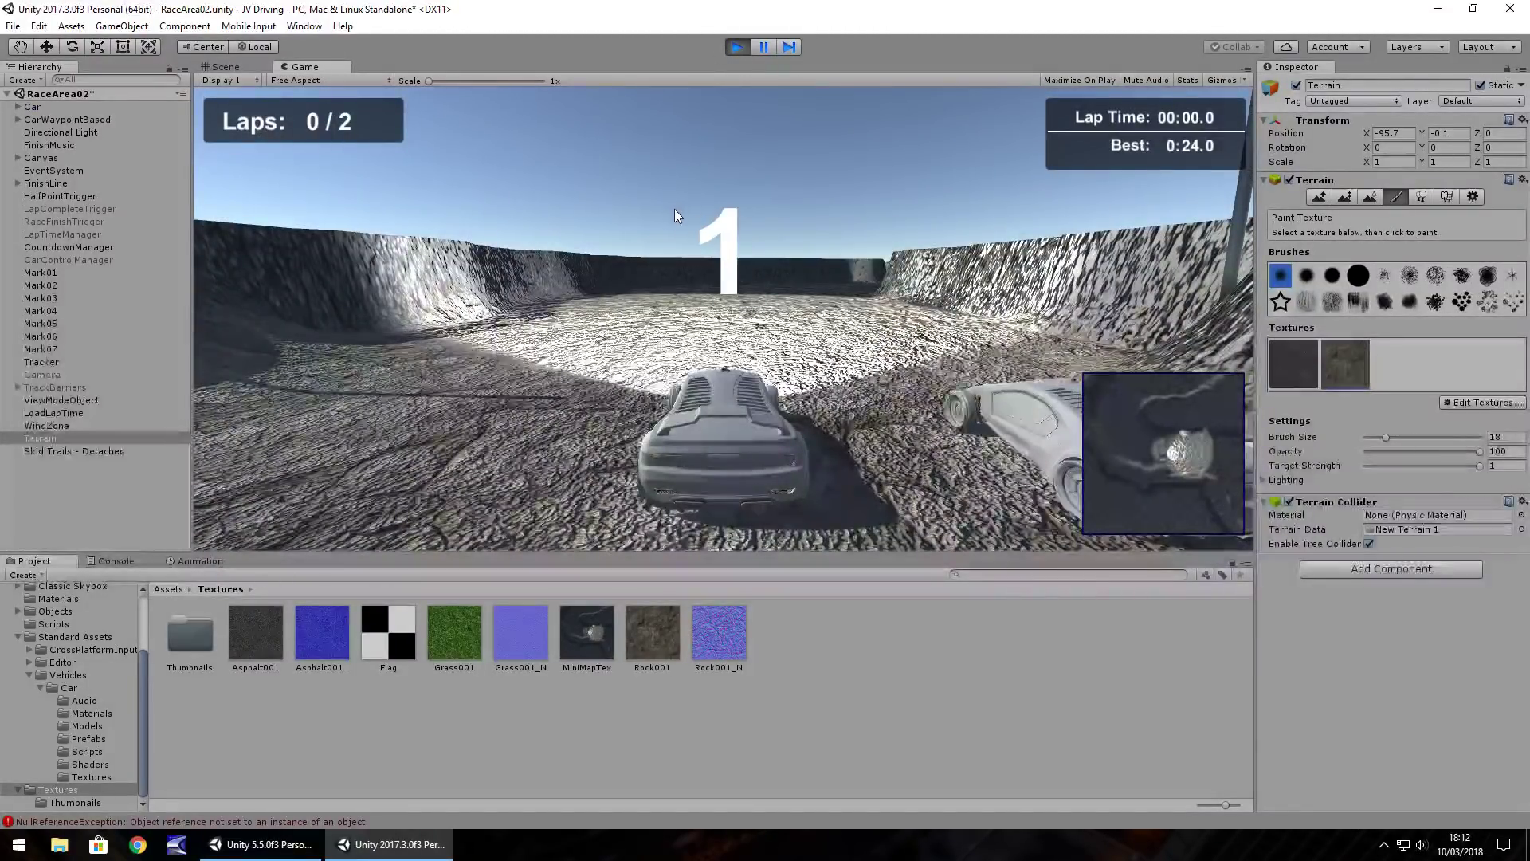
key("ctrl+p")
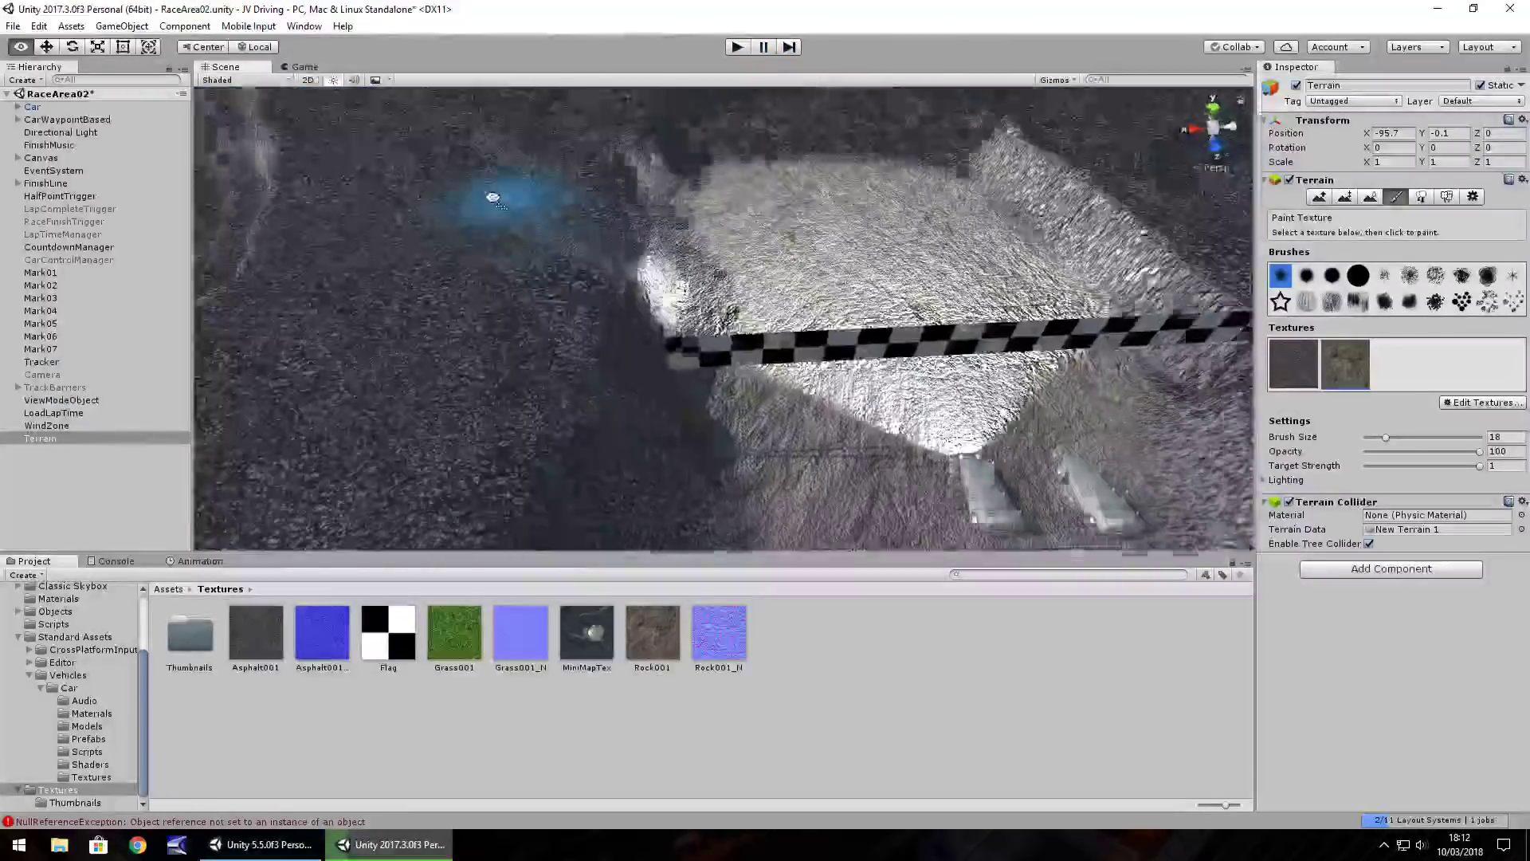
middle_click_drag(817, 223, 781, 294)
scroll(779, 247, "up", 3)
right_click_drag(779, 248, 702, 287)
scroll(773, 294, "up", 2)
middle_click_drag(774, 293, 700, 255)
scroll(718, 274, "down", 1)
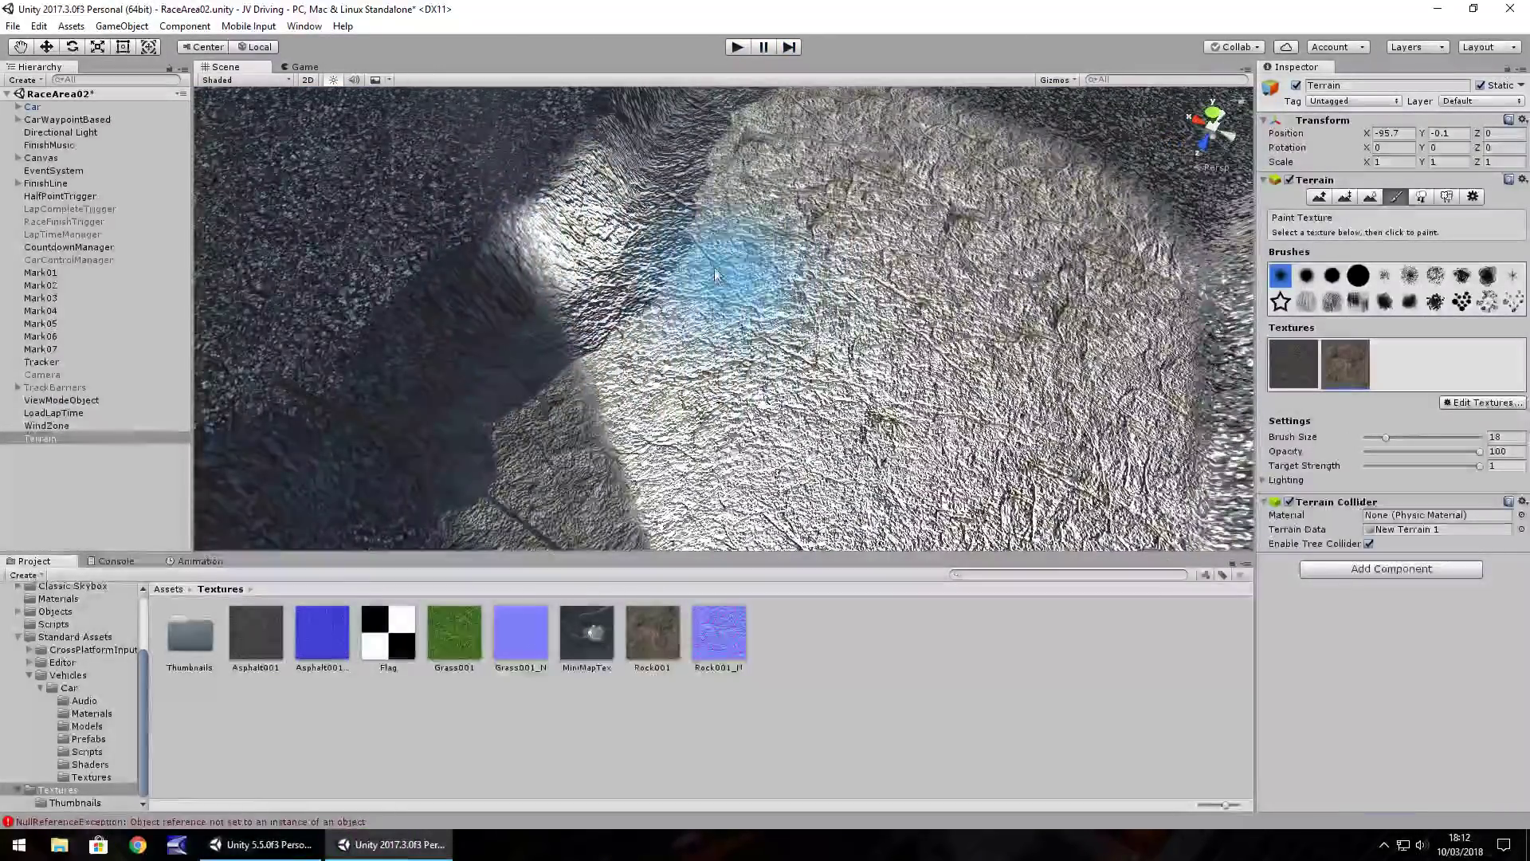
mouse_move(715, 274)
right_mouse_down()
mouse_move(495, 239)
mouse_move(700, 198)
mouse_move(793, 239)
mouse_move(796, 262)
mouse_move(821, 246)
right_mouse_up()
scroll(780, 242, "up", 2)
scroll(778, 236, "up", 1)
Paint rock on the plateau, then switch to the hard round brush at size 8
mouse_move(821, 246)
left_mouse_down()
mouse_move(745, 349)
mouse_move(785, 222)
mouse_move(1106, 210)
mouse_move(972, 295)
mouse_move(980, 398)
mouse_move(1053, 414)
mouse_move(935, 393)
left_mouse_up()
scroll(935, 393, "down", 5)
mouse_move(1076, 255)
right_mouse_down()
mouse_move(793, 362)
mouse_move(910, 424)
right_mouse_up()
scroll(910, 424, "up", 6)
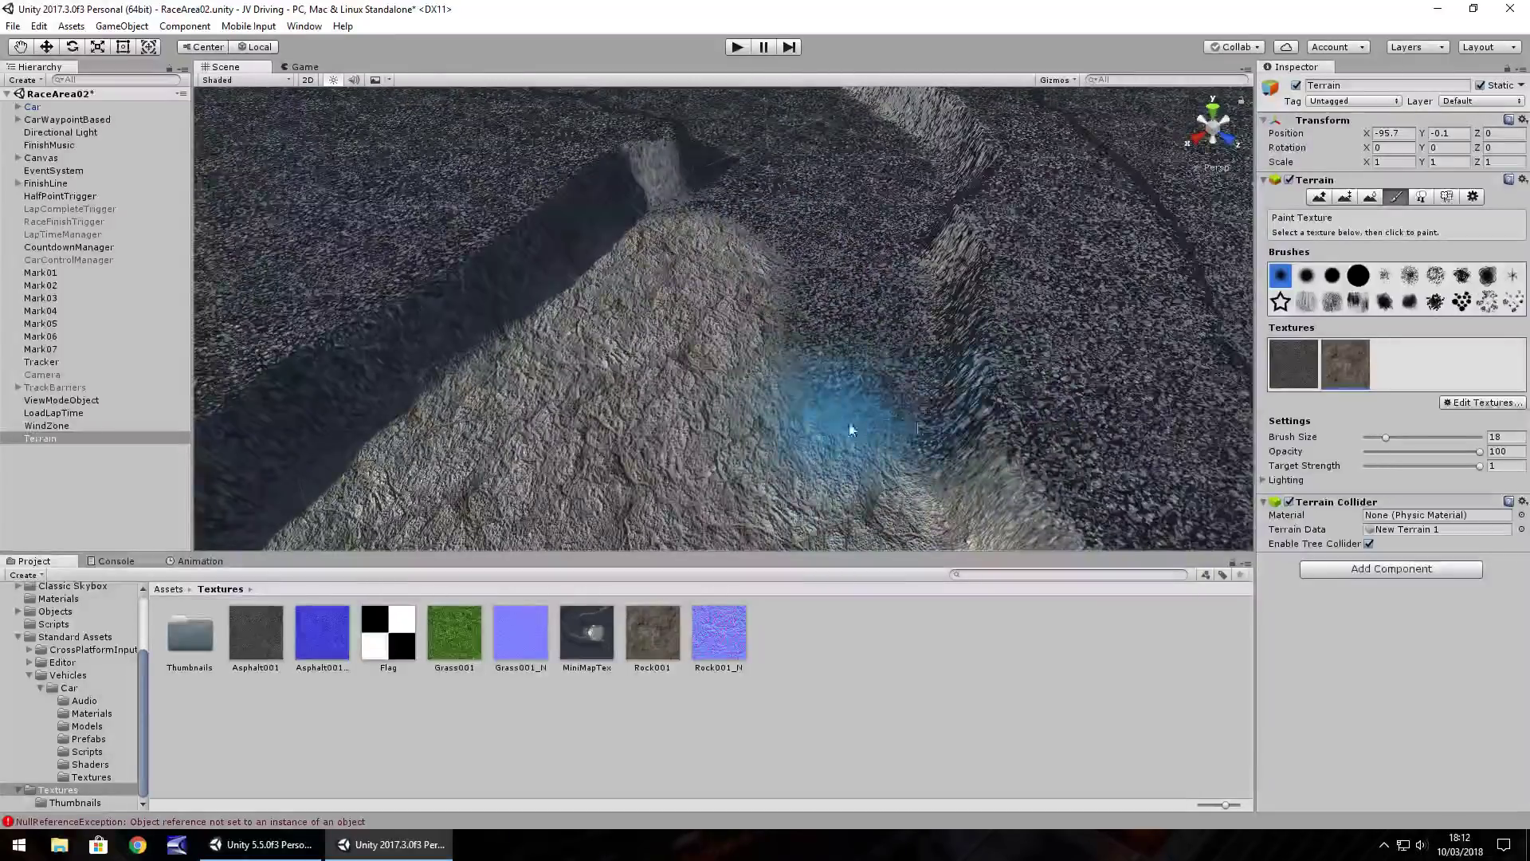
left_click(1358, 275)
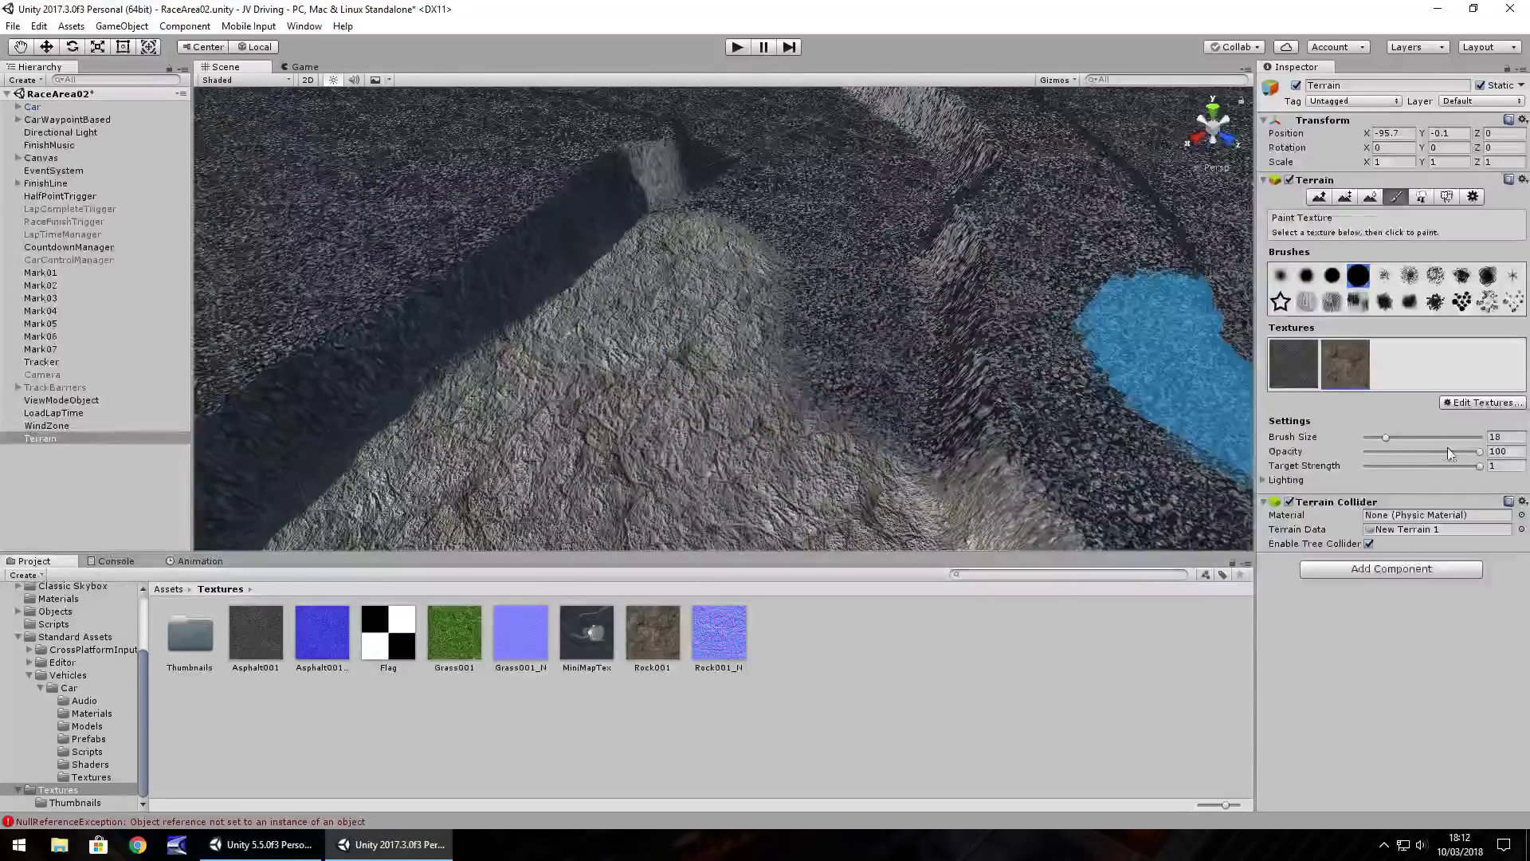
left_click_drag(1387, 438, 1381, 437)
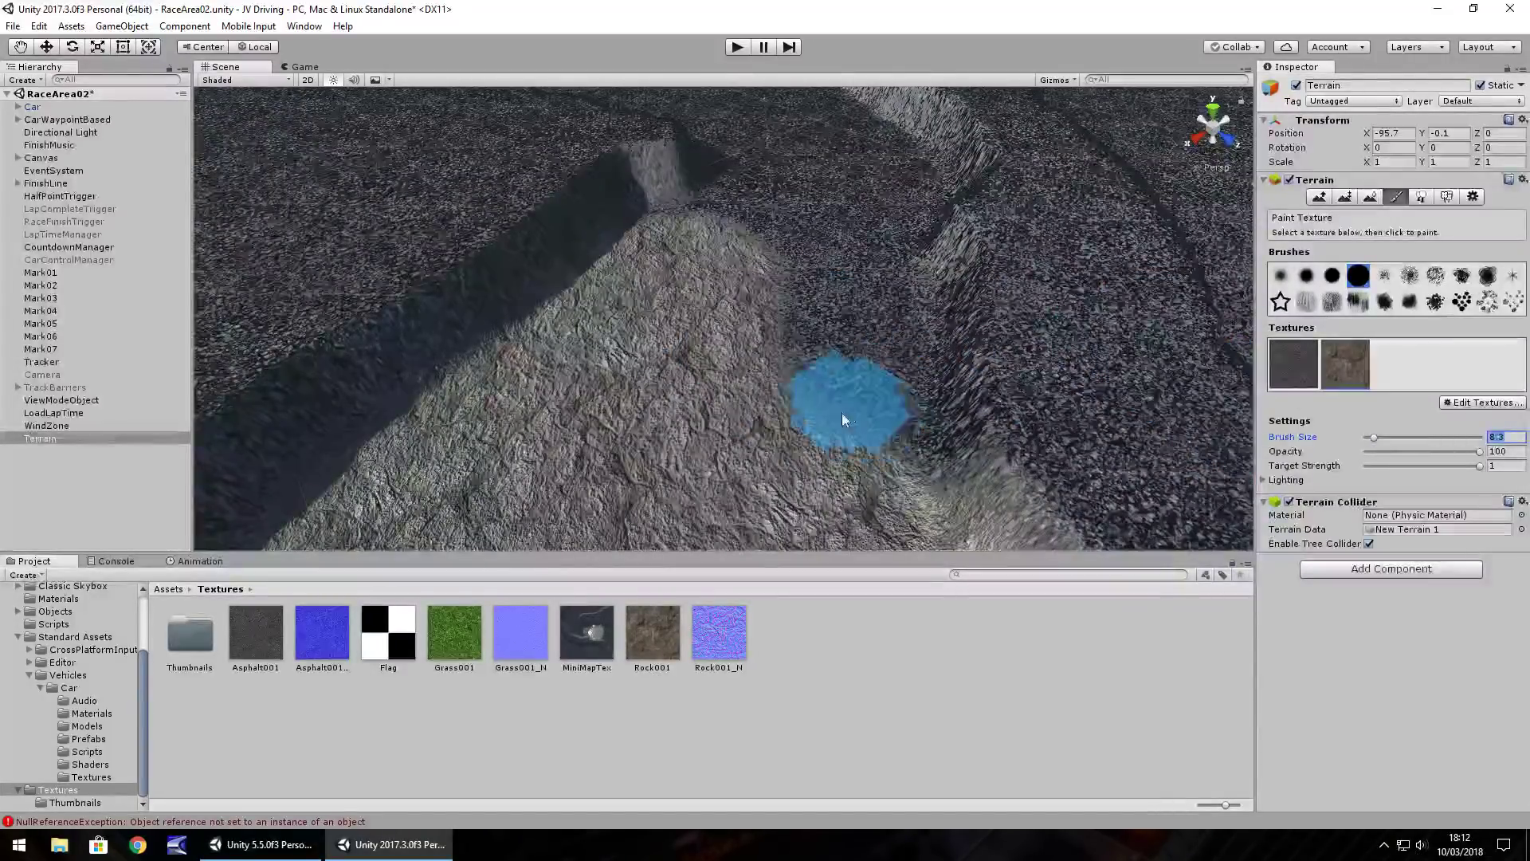
Paint rock over the asphalt beside the plateau and fill the dark gap down the road
mouse_move(835, 365)
left_mouse_down()
mouse_move(859, 303)
mouse_move(857, 462)
mouse_move(763, 271)
mouse_move(716, 222)
mouse_move(833, 276)
mouse_move(892, 206)
mouse_move(854, 132)
mouse_move(731, 171)
mouse_move(710, 136)
mouse_move(853, 164)
mouse_move(516, 359)
mouse_move(572, 360)
mouse_move(532, 361)
mouse_move(541, 400)
mouse_move(586, 318)
mouse_move(485, 145)
mouse_move(490, 198)
left_mouse_up()
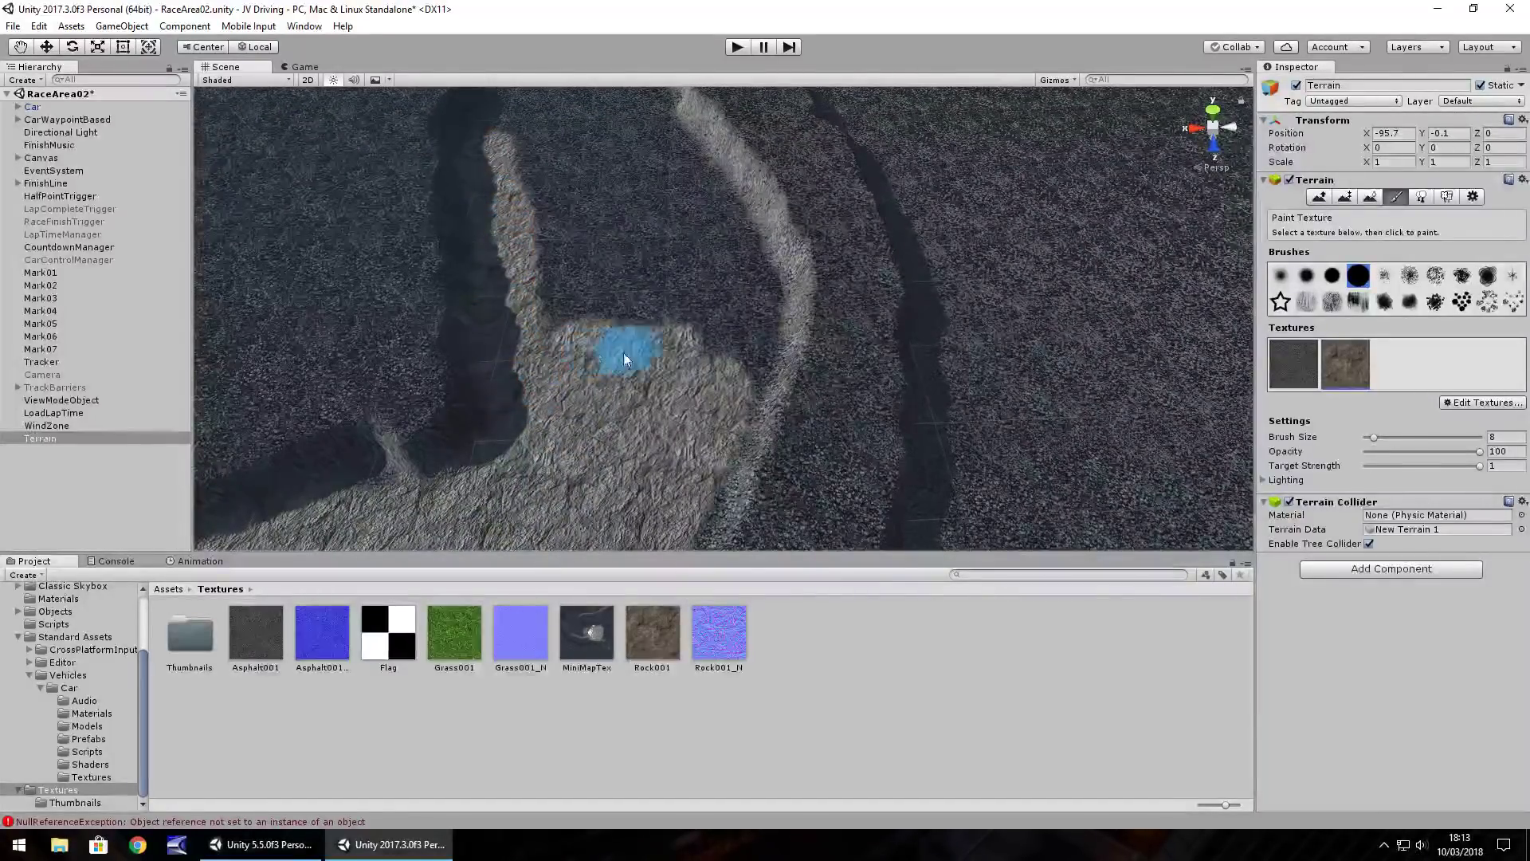
left_click_drag(737, 304, 737, 285)
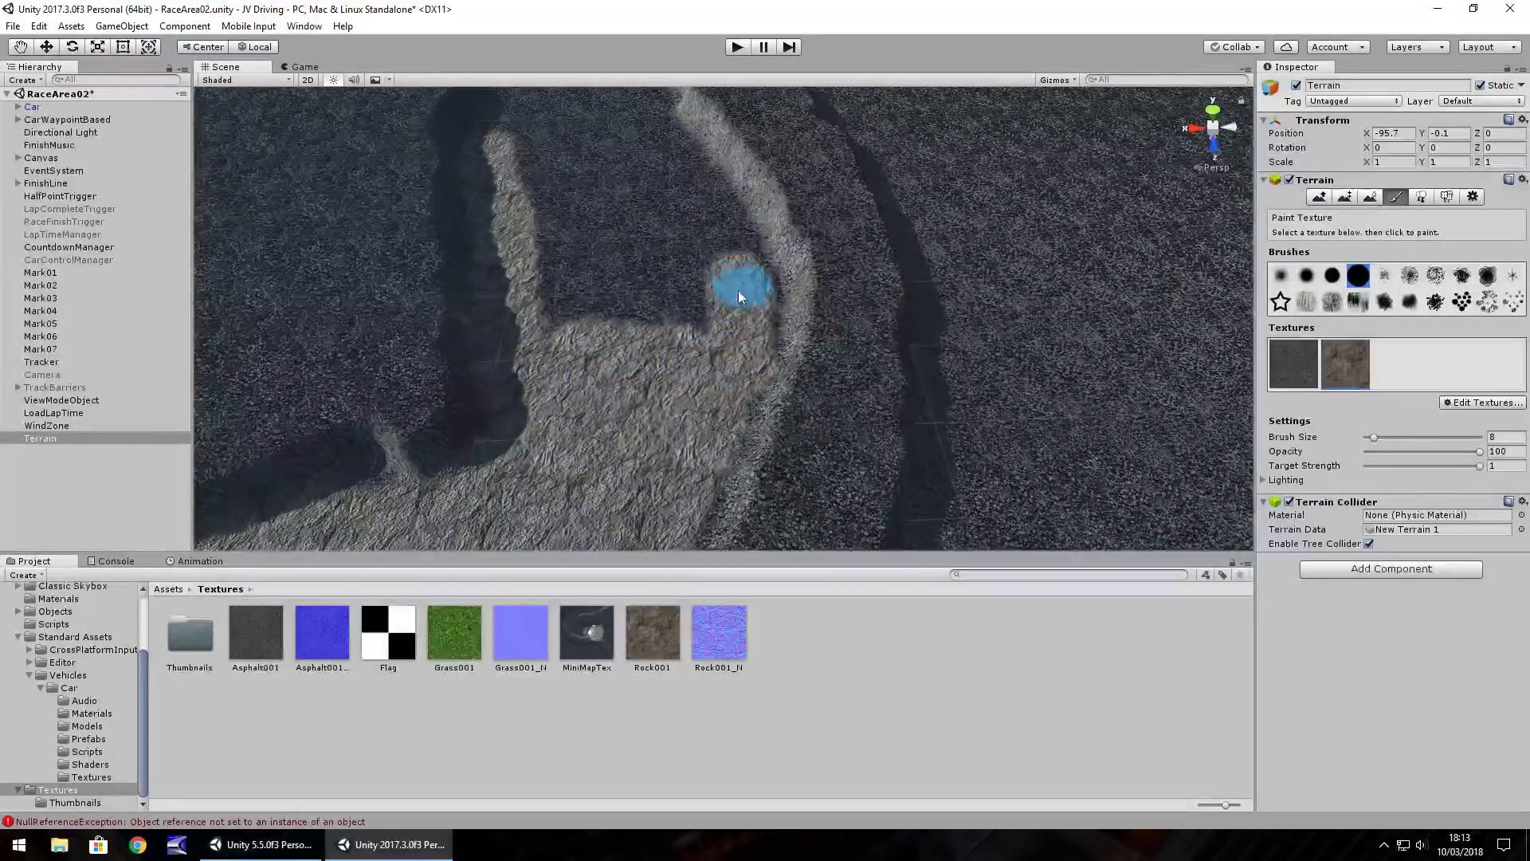
mouse_move(717, 231)
left_mouse_down()
mouse_move(670, 149)
mouse_move(700, 204)
mouse_move(655, 274)
mouse_move(689, 235)
mouse_move(611, 243)
mouse_move(598, 291)
mouse_move(562, 199)
mouse_move(565, 315)
left_mouse_up()
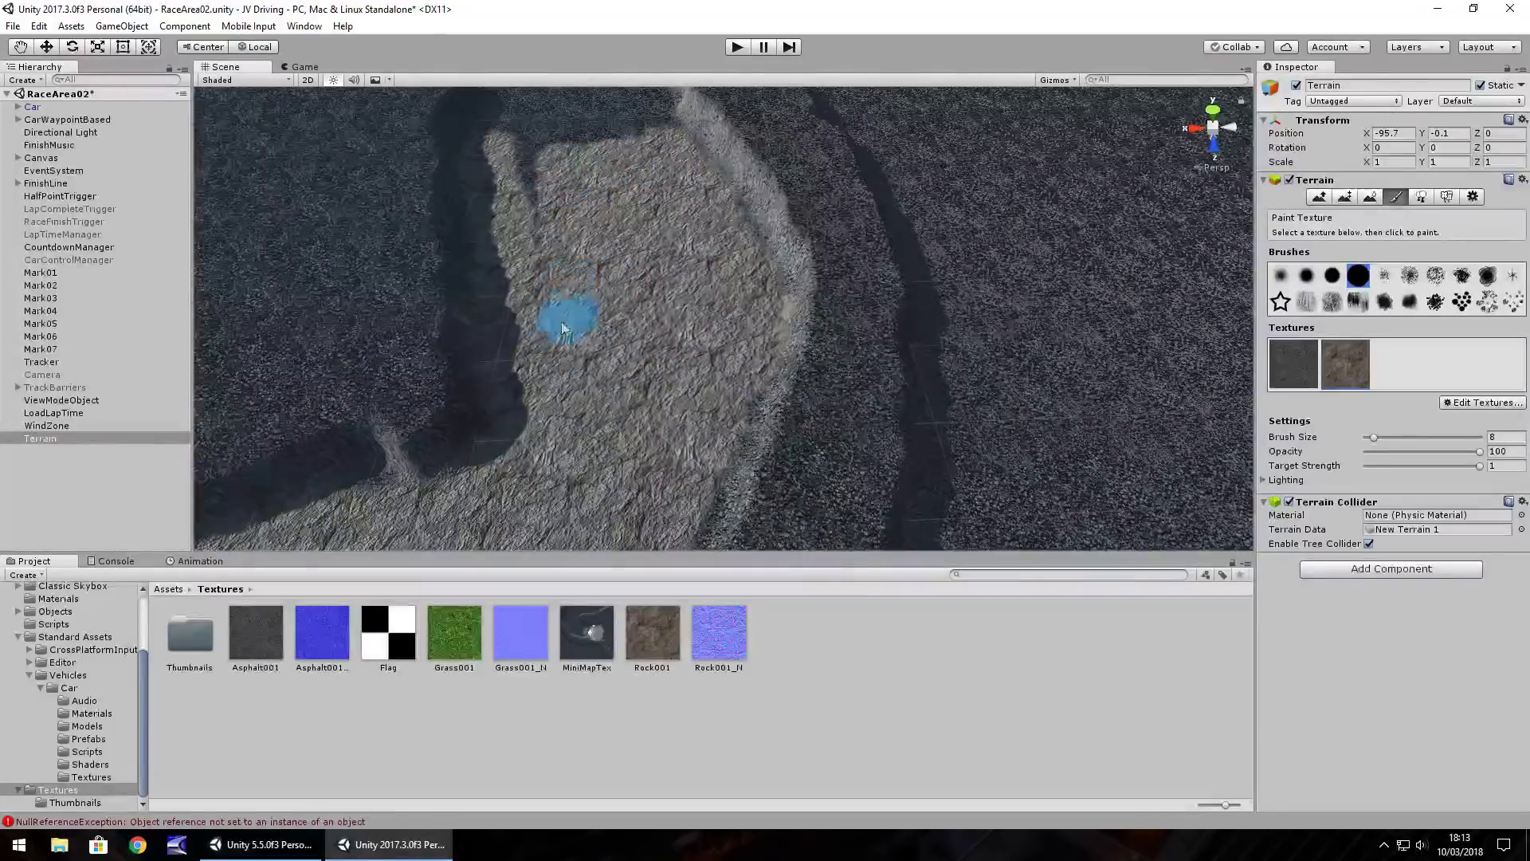
scroll(514, 159, "up", 5)
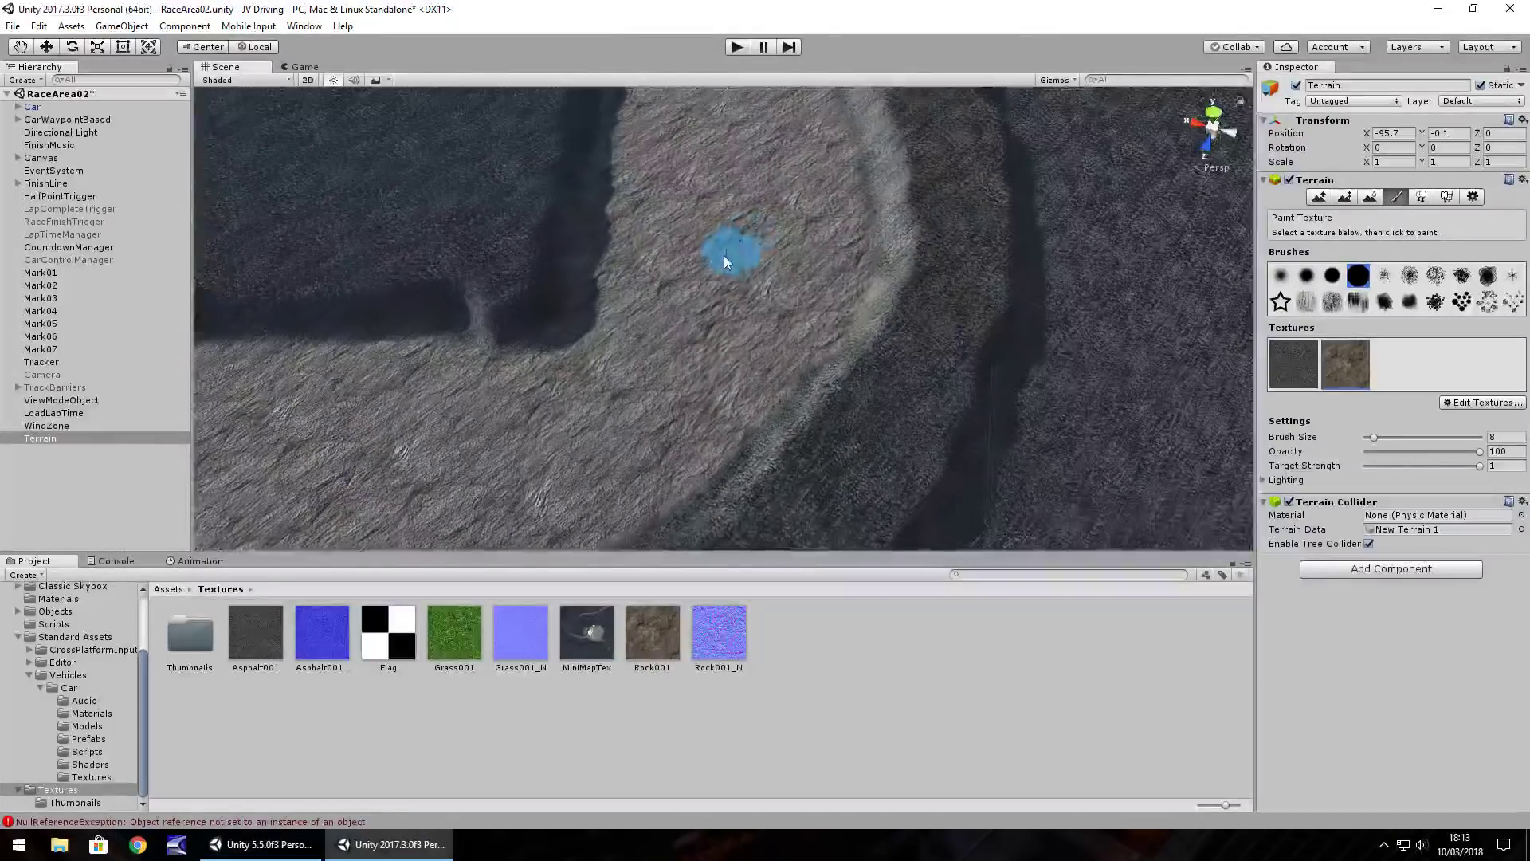
scroll(736, 271, "down", 5)
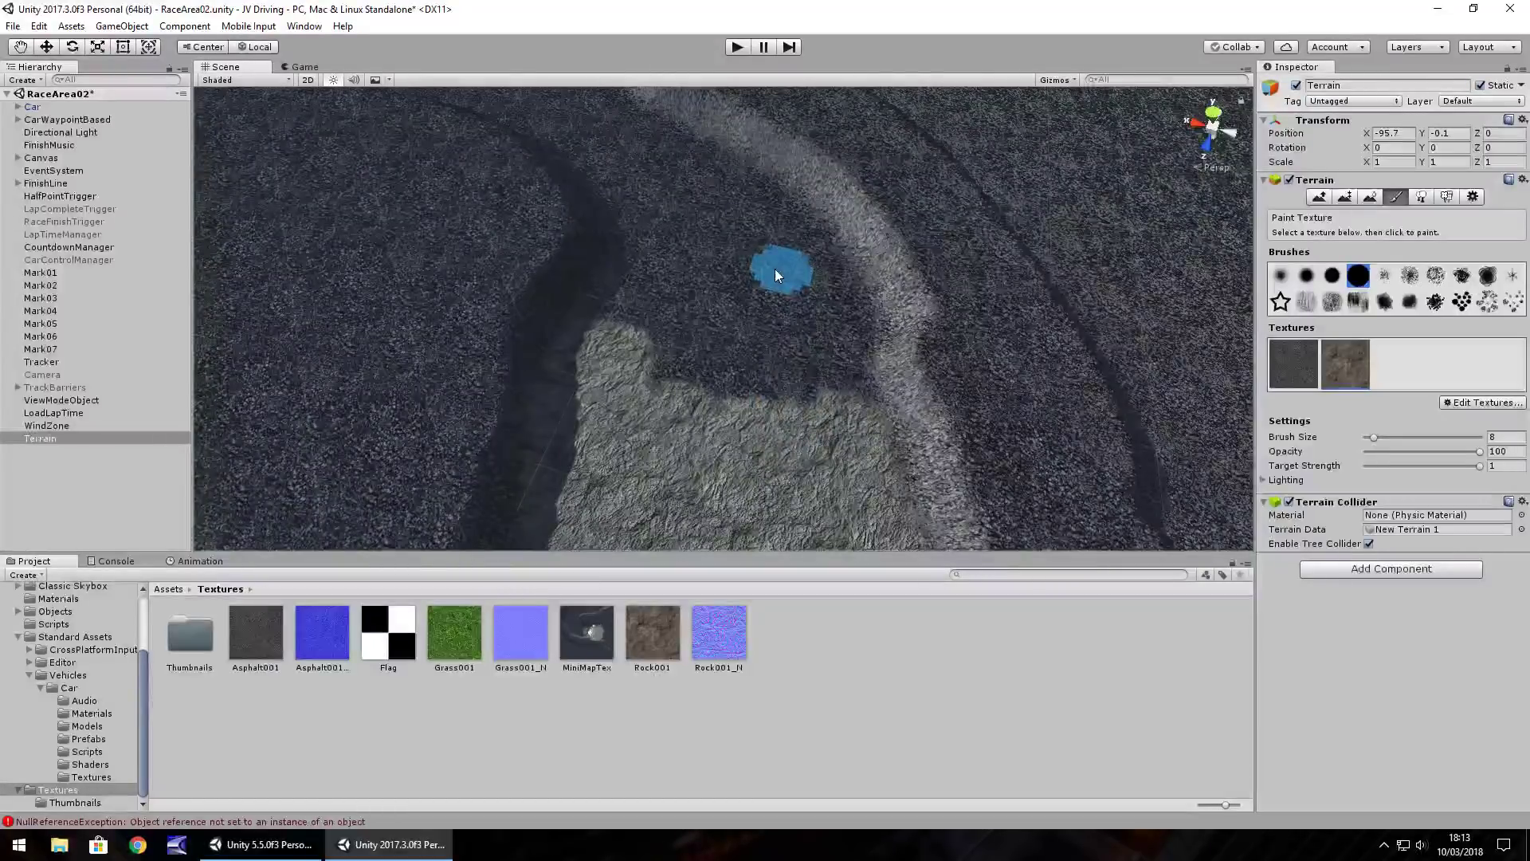
mouse_move(776, 270)
right_mouse_down()
mouse_move(608, 225)
mouse_move(799, 277)
mouse_move(753, 184)
right_mouse_up()
left_click_drag(828, 250, 848, 295)
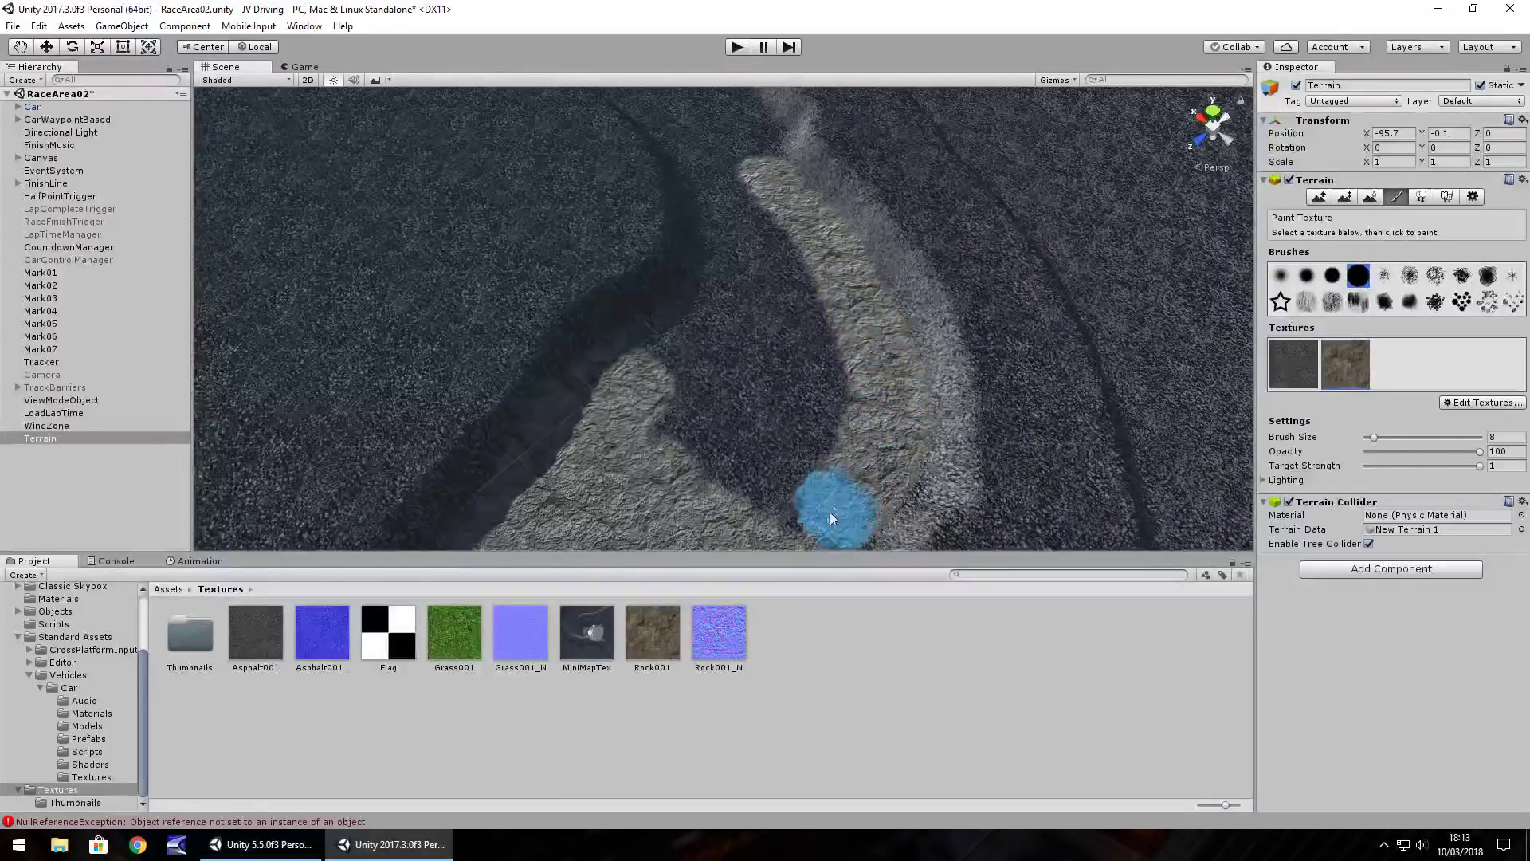
left_click_drag(784, 510, 651, 403)
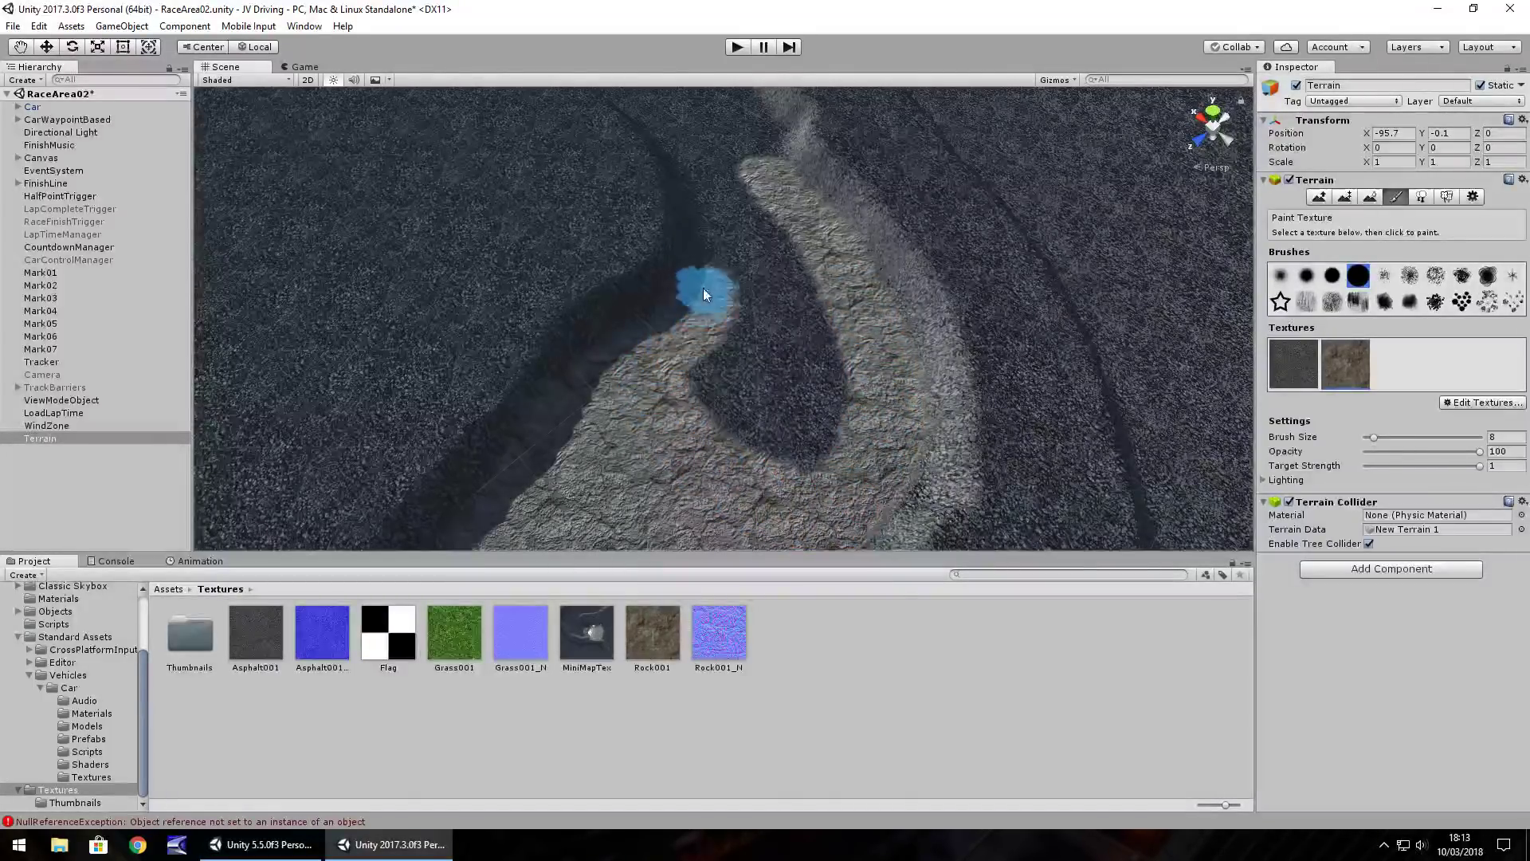
mouse_move(758, 215)
left_mouse_down()
mouse_move(813, 444)
mouse_move(779, 300)
mouse_move(701, 428)
left_mouse_up()
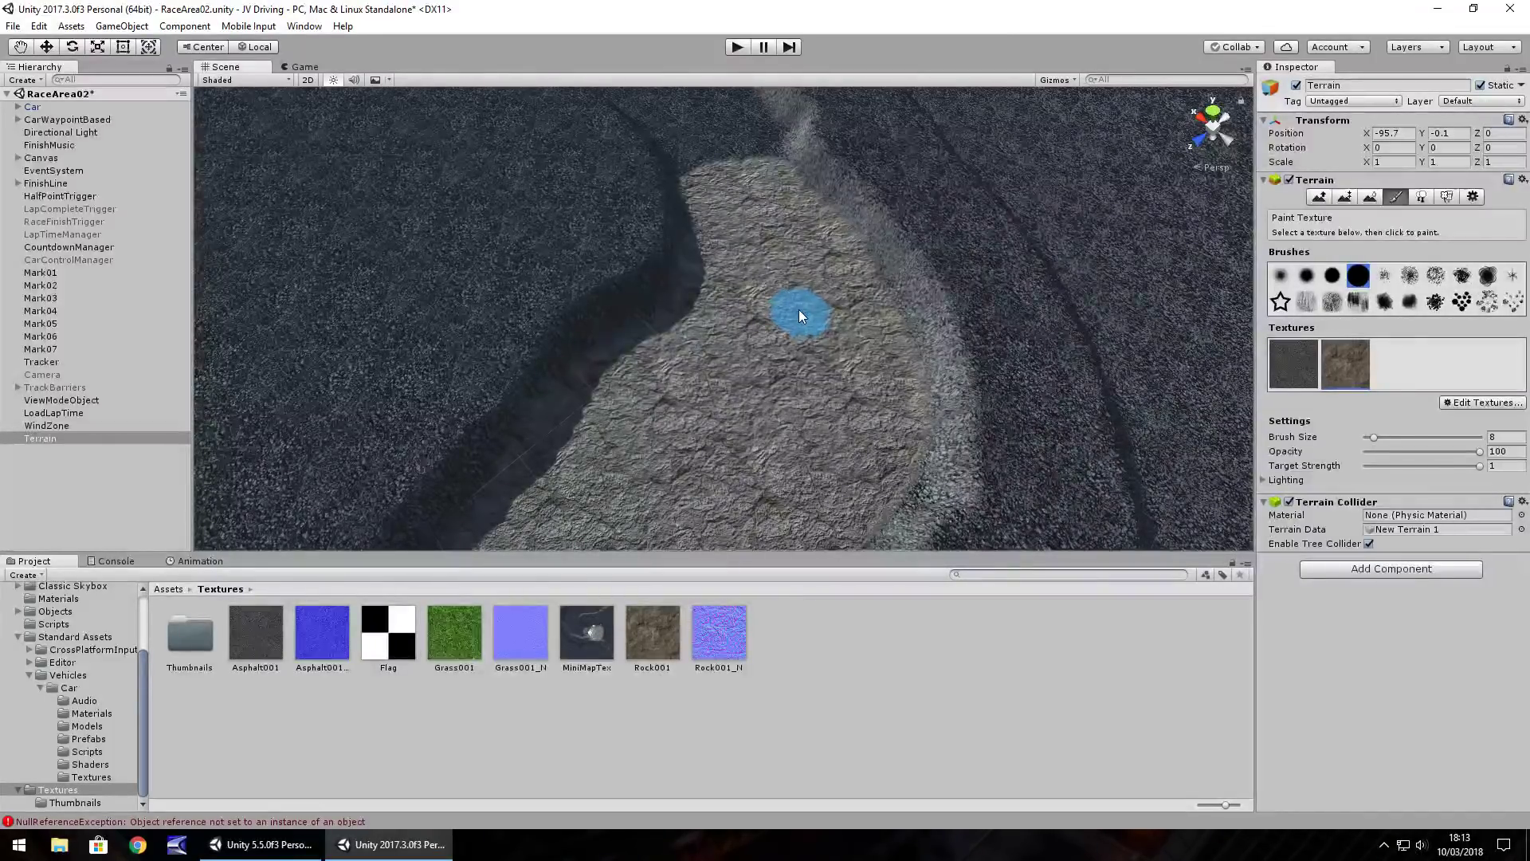
Extend the rock along the track and paint two vertical rock strips, filling the gap between them
mouse_move(811, 249)
right_mouse_down()
mouse_move(756, 203)
mouse_move(845, 379)
mouse_move(786, 371)
mouse_move(676, 235)
right_mouse_up()
left_click_drag(685, 220, 704, 246)
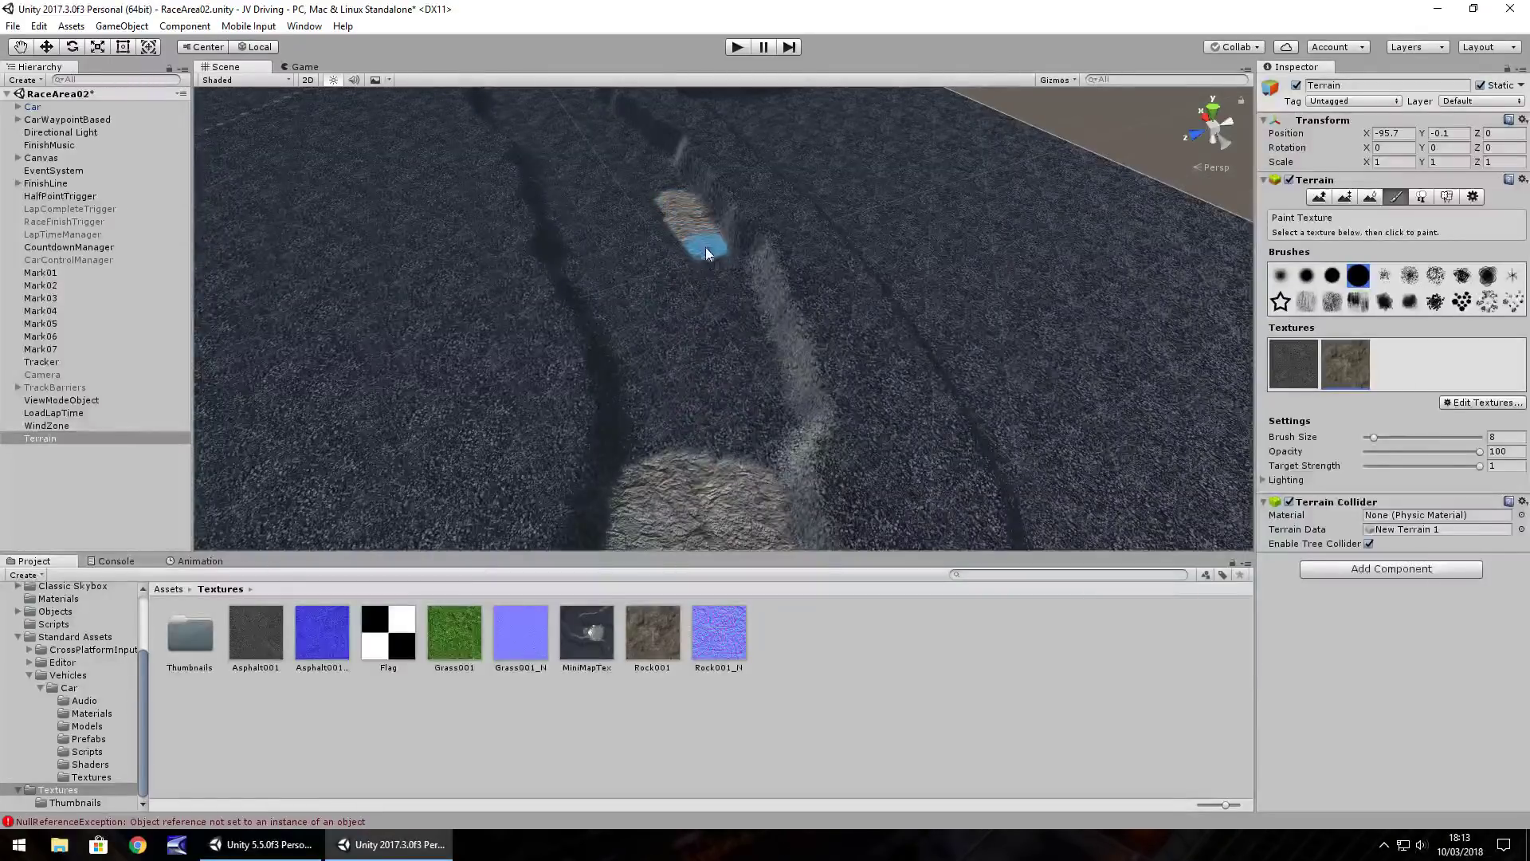
left_click_drag(738, 322, 757, 403)
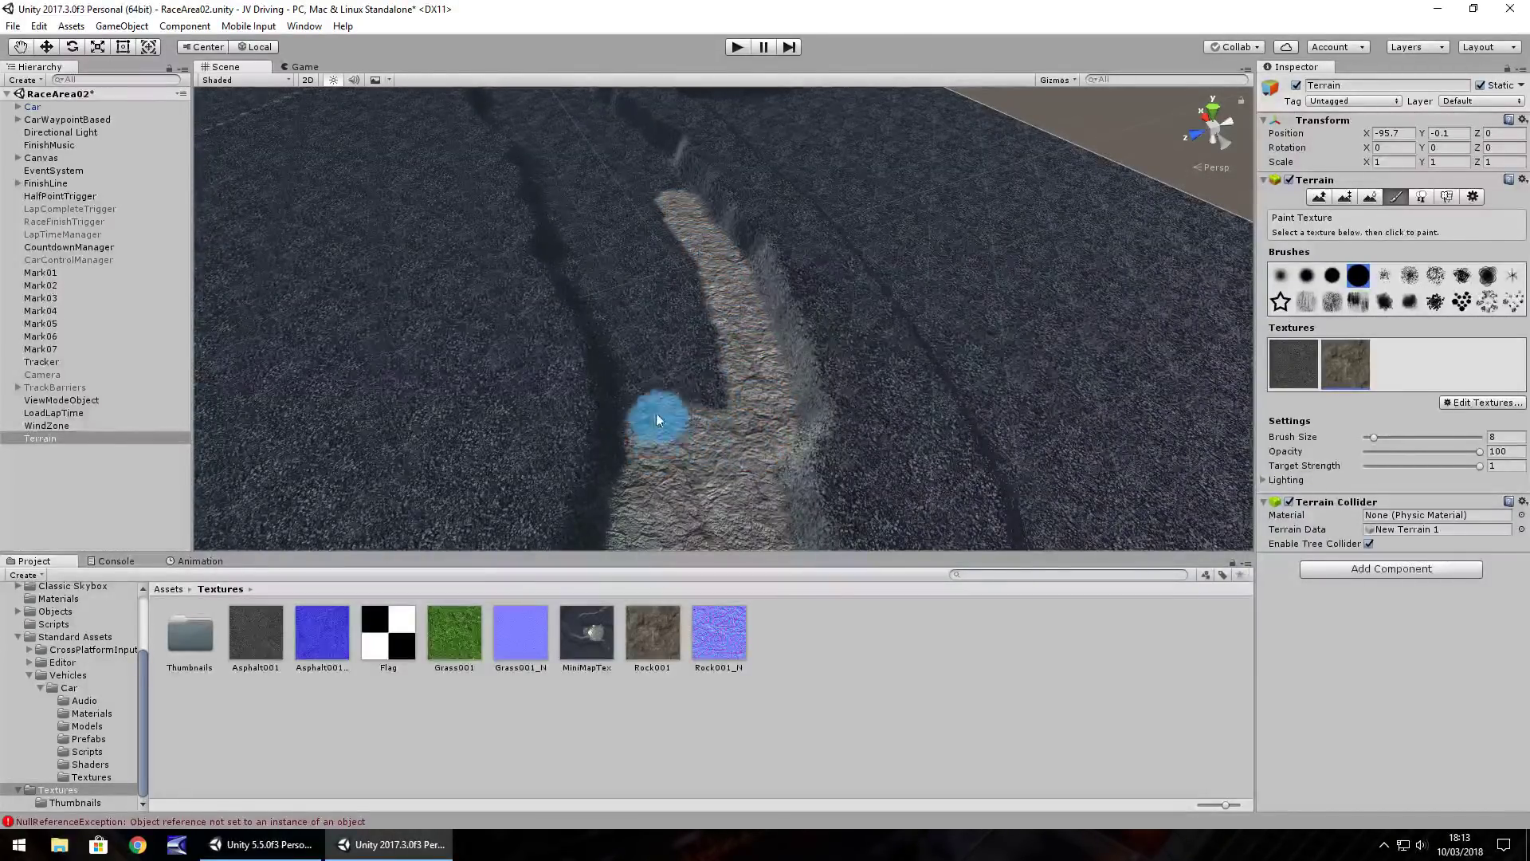
mouse_move(644, 360)
left_mouse_down()
mouse_move(579, 259)
mouse_move(714, 421)
mouse_move(673, 240)
mouse_move(653, 307)
mouse_move(614, 203)
left_mouse_up()
middle_click_drag(588, 239, 730, 433)
mouse_move(730, 433)
right_mouse_down()
mouse_move(745, 468)
mouse_move(779, 478)
mouse_move(724, 205)
mouse_move(717, 444)
mouse_move(838, 311)
mouse_move(800, 322)
right_mouse_up()
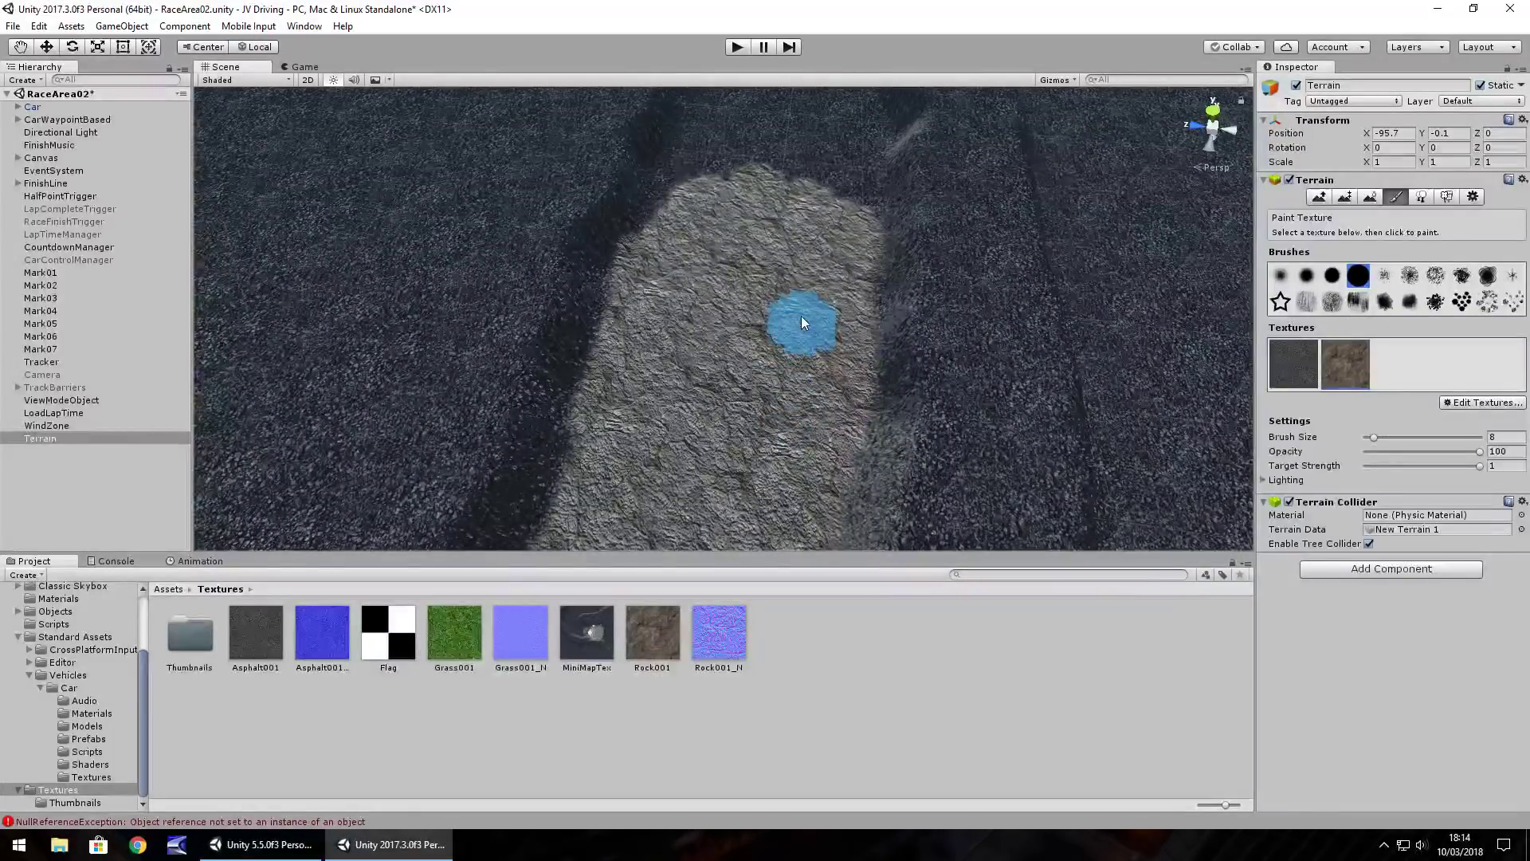
middle_click_drag(813, 195, 771, 369)
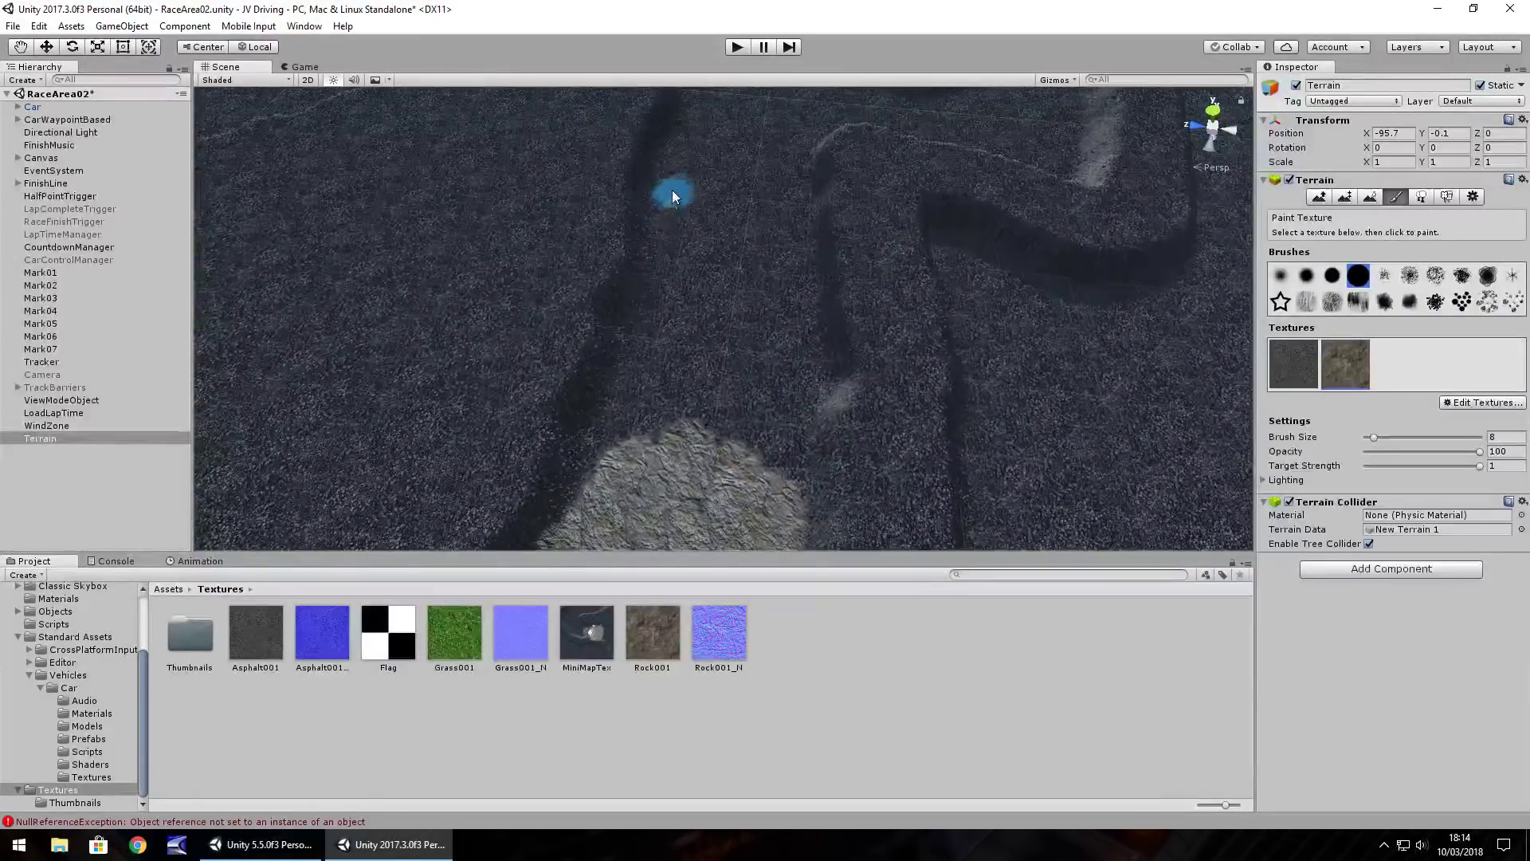
left_click_drag(669, 212, 635, 377)
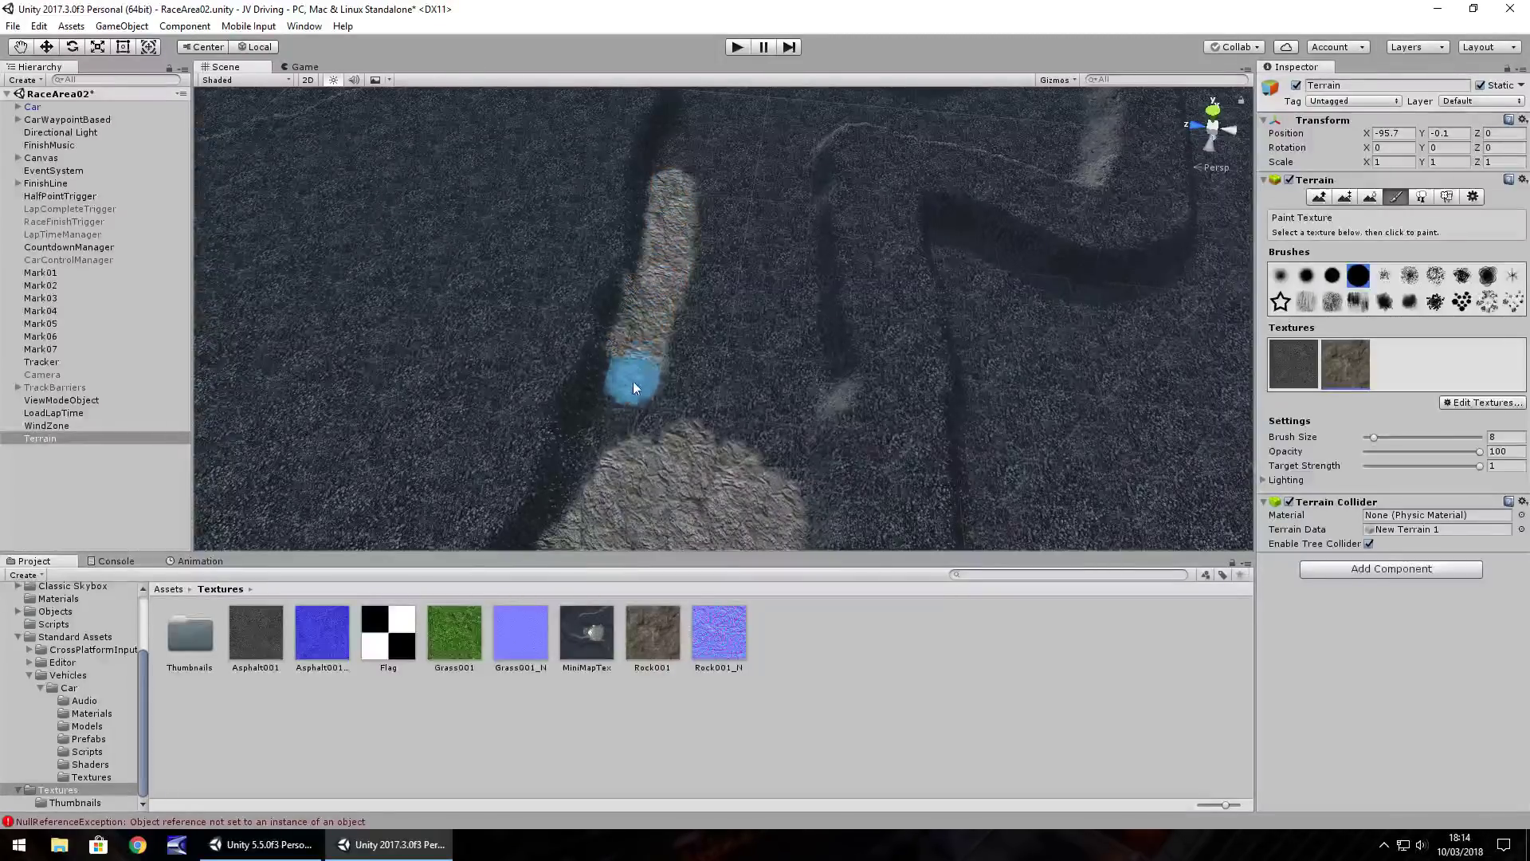
mouse_move(758, 447)
left_mouse_down()
mouse_move(784, 463)
mouse_move(797, 301)
mouse_move(781, 188)
mouse_move(728, 393)
mouse_move(773, 286)
left_mouse_up()
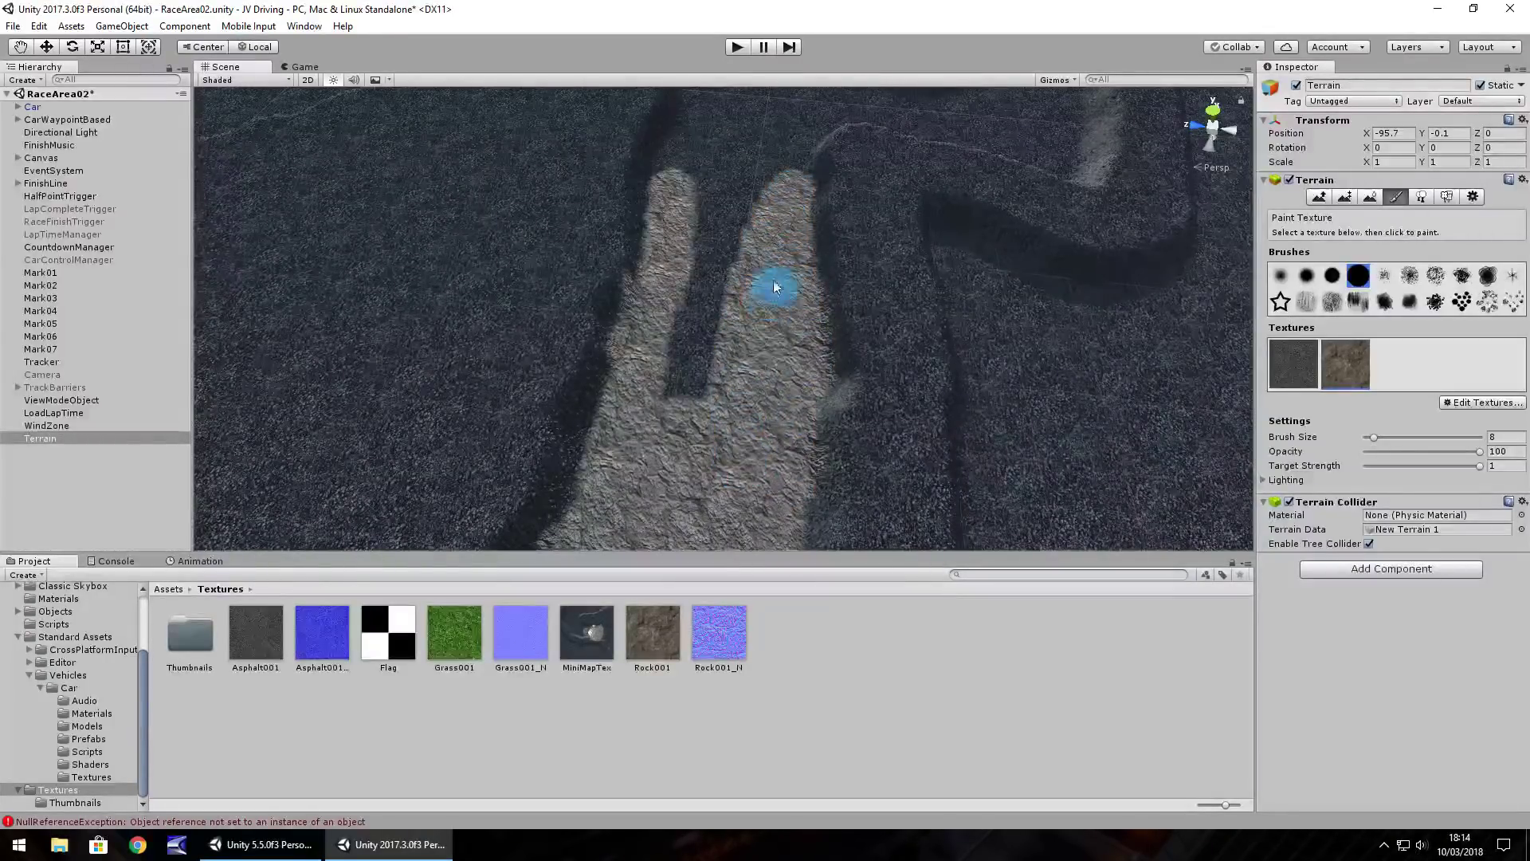
mouse_move(677, 399)
left_mouse_down()
mouse_move(753, 202)
mouse_move(653, 404)
mouse_move(712, 199)
mouse_move(657, 425)
left_mouse_up()
Cover the dark road strip and notch with rock, extending the rock path toward the upper right
middle_click_drag(738, 230, 700, 278)
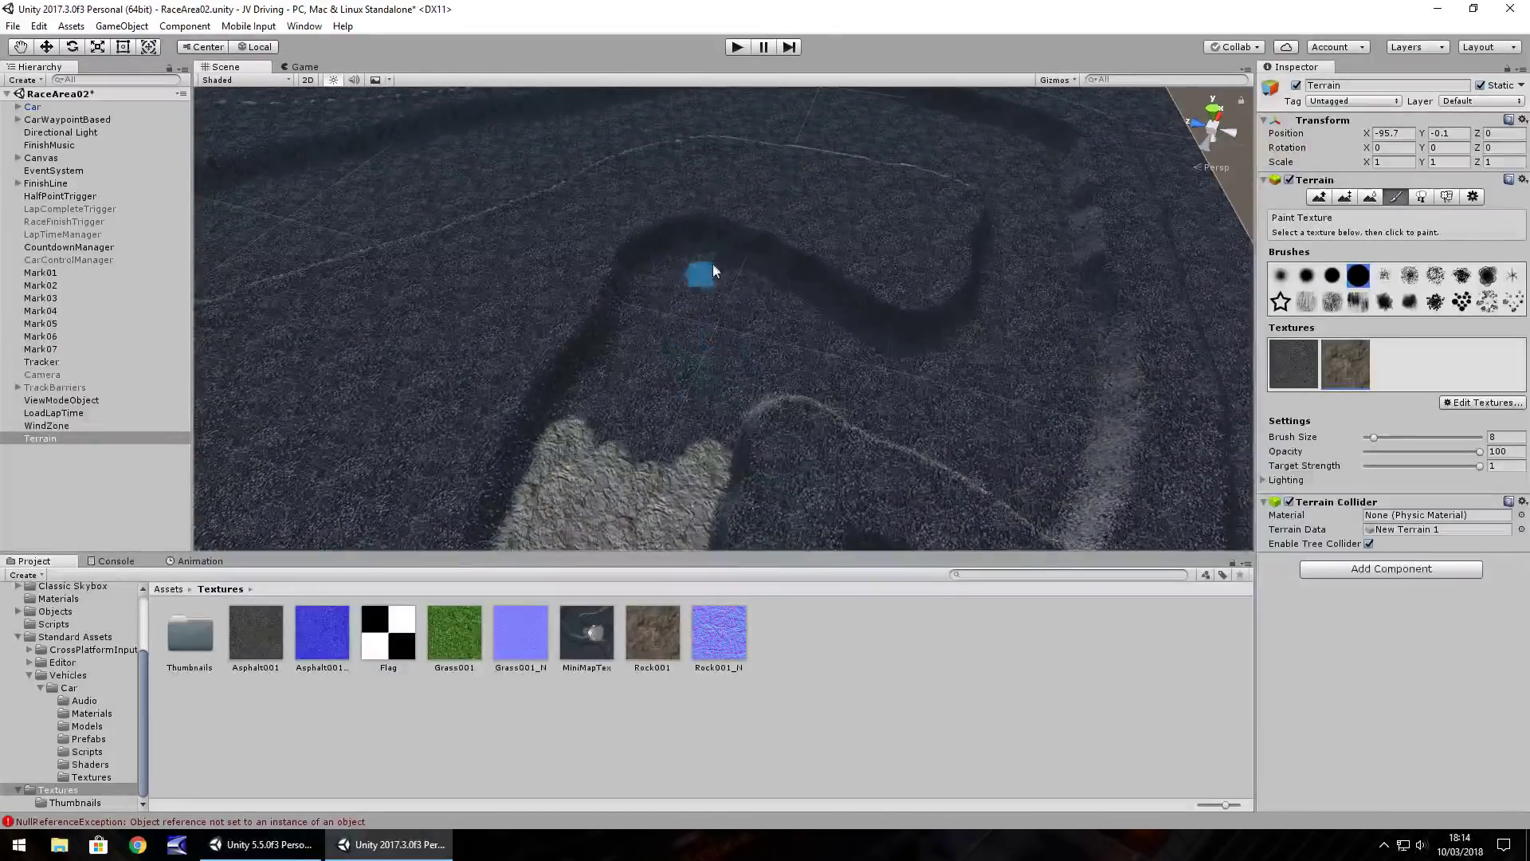
mouse_move(782, 283)
left_mouse_down()
mouse_move(685, 257)
mouse_move(634, 320)
left_mouse_up()
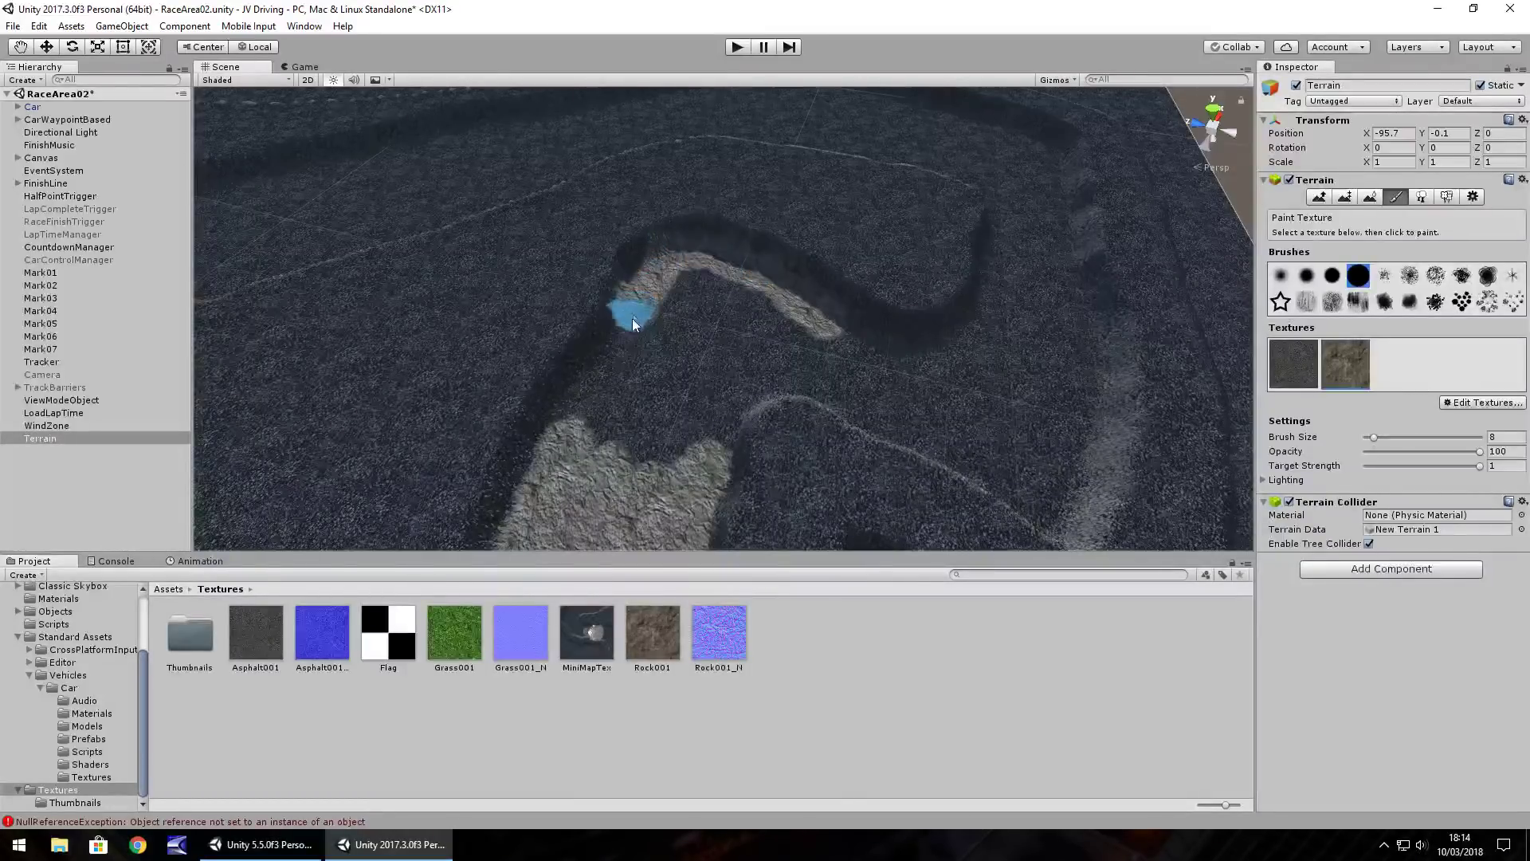
mouse_move(617, 436)
left_mouse_down()
mouse_move(685, 453)
mouse_move(715, 422)
left_mouse_up()
mouse_move(675, 331)
left_mouse_down()
mouse_move(663, 314)
mouse_move(729, 288)
mouse_move(711, 388)
mouse_move(773, 371)
mouse_move(860, 395)
mouse_move(731, 345)
mouse_move(908, 363)
mouse_move(852, 389)
left_mouse_up()
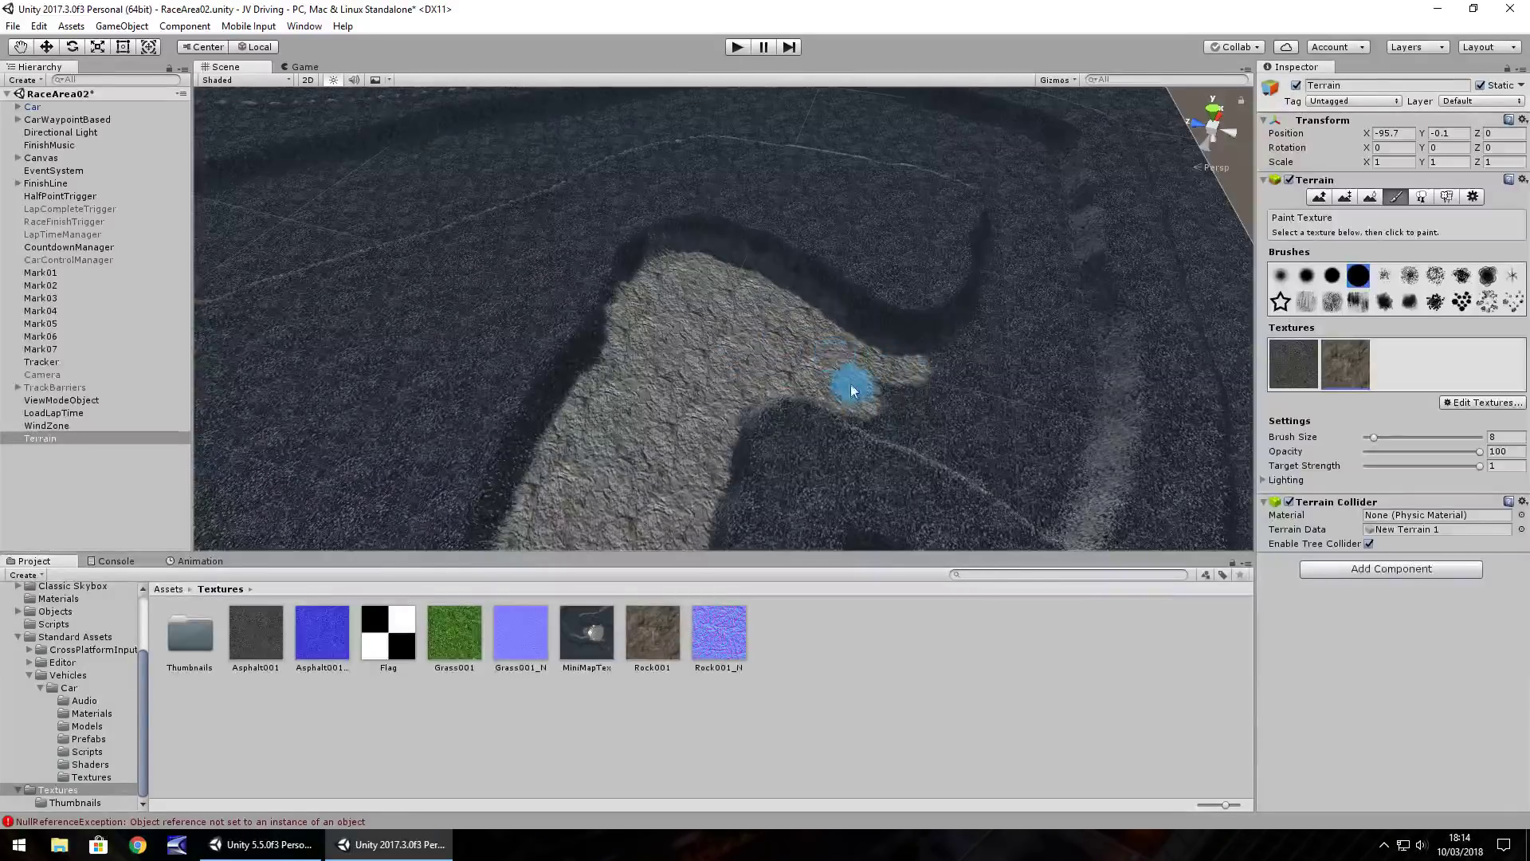
mouse_move(864, 409)
right_mouse_down()
mouse_move(907, 367)
mouse_move(1072, 374)
mouse_move(987, 455)
mouse_move(931, 337)
mouse_move(914, 363)
mouse_move(801, 388)
mouse_move(787, 371)
right_mouse_up()
left_click_drag(786, 371, 1002, 394)
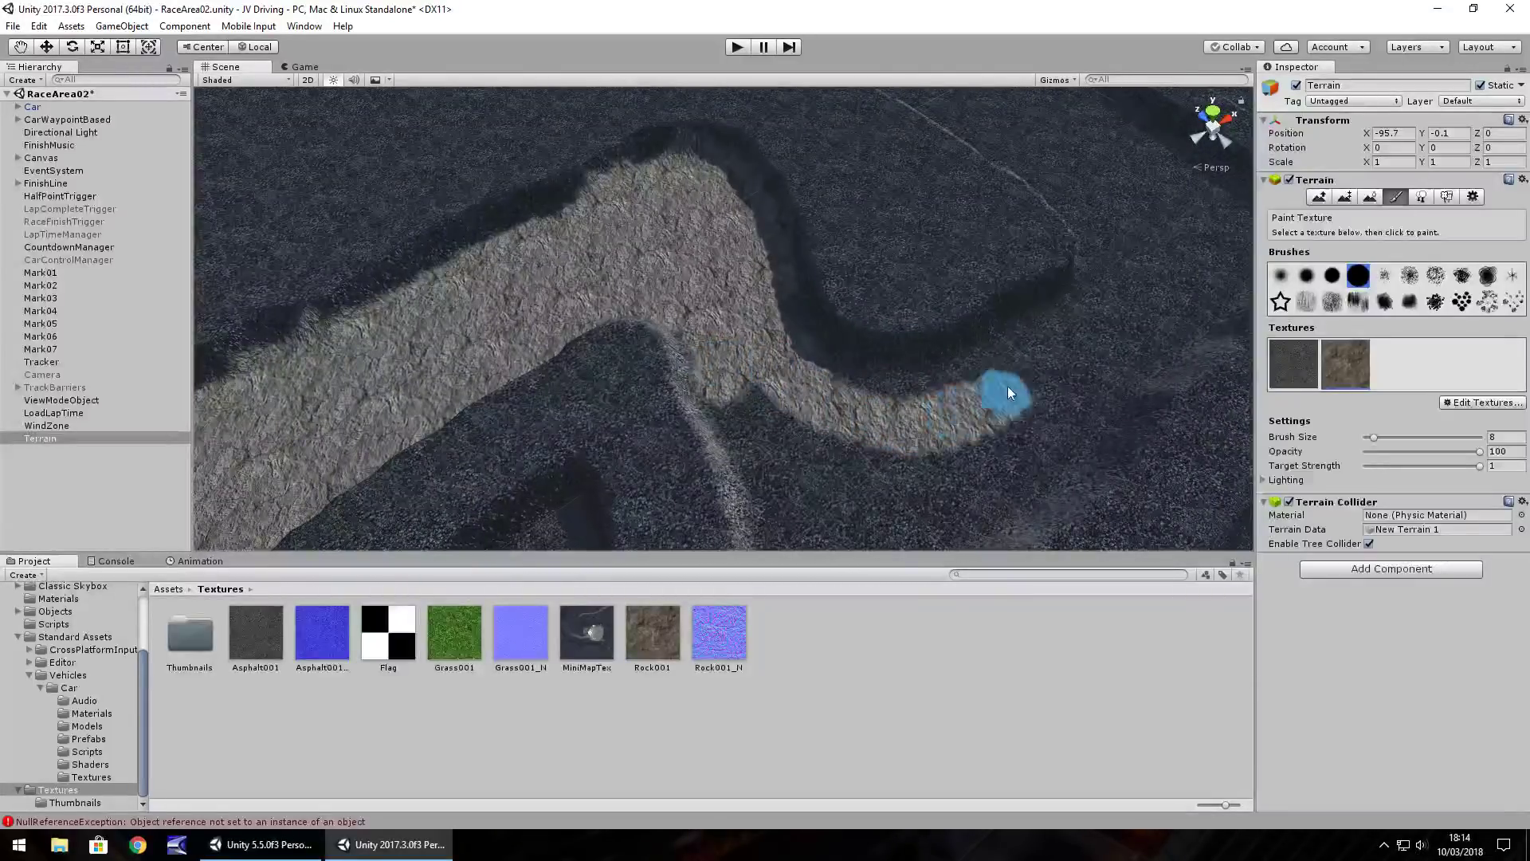
mouse_move(870, 399)
left_mouse_down()
mouse_move(1089, 327)
mouse_move(786, 417)
left_mouse_up()
Fill the asphalt around the notch and the dark strip inside the lower lobe with rock
mouse_move(786, 416)
right_mouse_down()
mouse_move(882, 386)
mouse_move(929, 420)
mouse_move(949, 403)
mouse_move(786, 377)
mouse_move(871, 399)
mouse_move(789, 398)
mouse_move(782, 352)
mouse_move(738, 314)
mouse_move(840, 352)
mouse_move(883, 265)
right_mouse_up()
mouse_move(739, 301)
left_mouse_down()
mouse_move(668, 456)
mouse_move(738, 427)
mouse_move(778, 319)
mouse_move(765, 433)
left_mouse_up()
right_click_drag(766, 433, 917, 470)
mouse_move(725, 303)
left_mouse_down()
mouse_move(629, 394)
mouse_move(696, 408)
left_mouse_up()
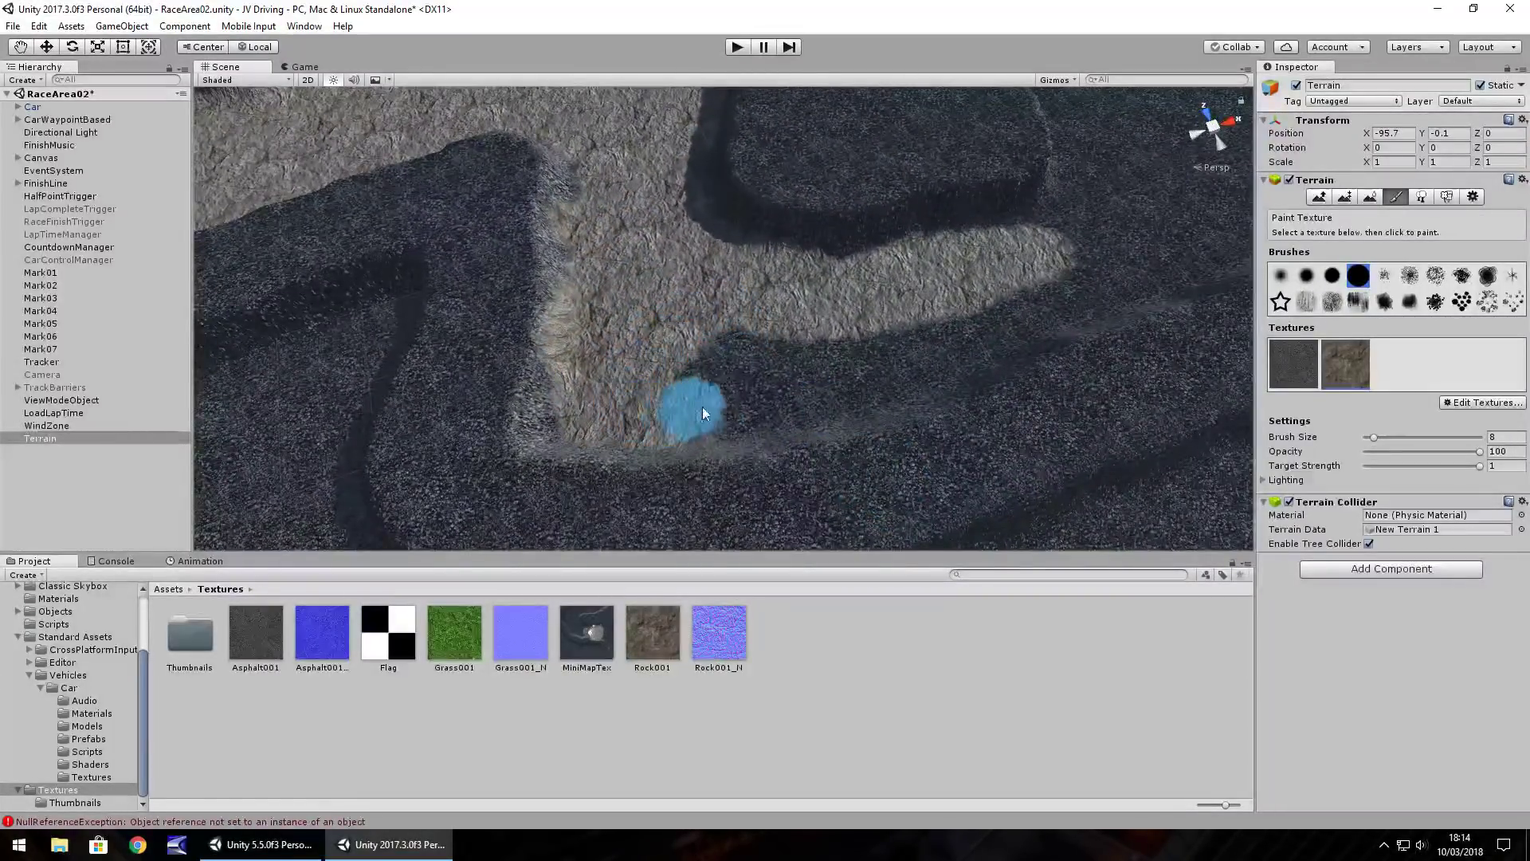
mouse_move(805, 388)
left_mouse_down()
mouse_move(1042, 312)
mouse_move(681, 364)
left_mouse_up()
Paint a rock strip toward the upper right, covering the dark top patch and roadside edge
mouse_move(906, 318)
right_mouse_down()
mouse_move(857, 294)
mouse_move(670, 314)
mouse_move(609, 295)
mouse_move(564, 318)
right_mouse_up()
mouse_move(598, 236)
left_mouse_down()
mouse_move(778, 246)
mouse_move(685, 295)
mouse_move(598, 300)
mouse_move(763, 355)
mouse_move(857, 411)
left_mouse_up()
mouse_move(746, 375)
left_mouse_down()
mouse_move(597, 313)
mouse_move(825, 354)
left_mouse_up()
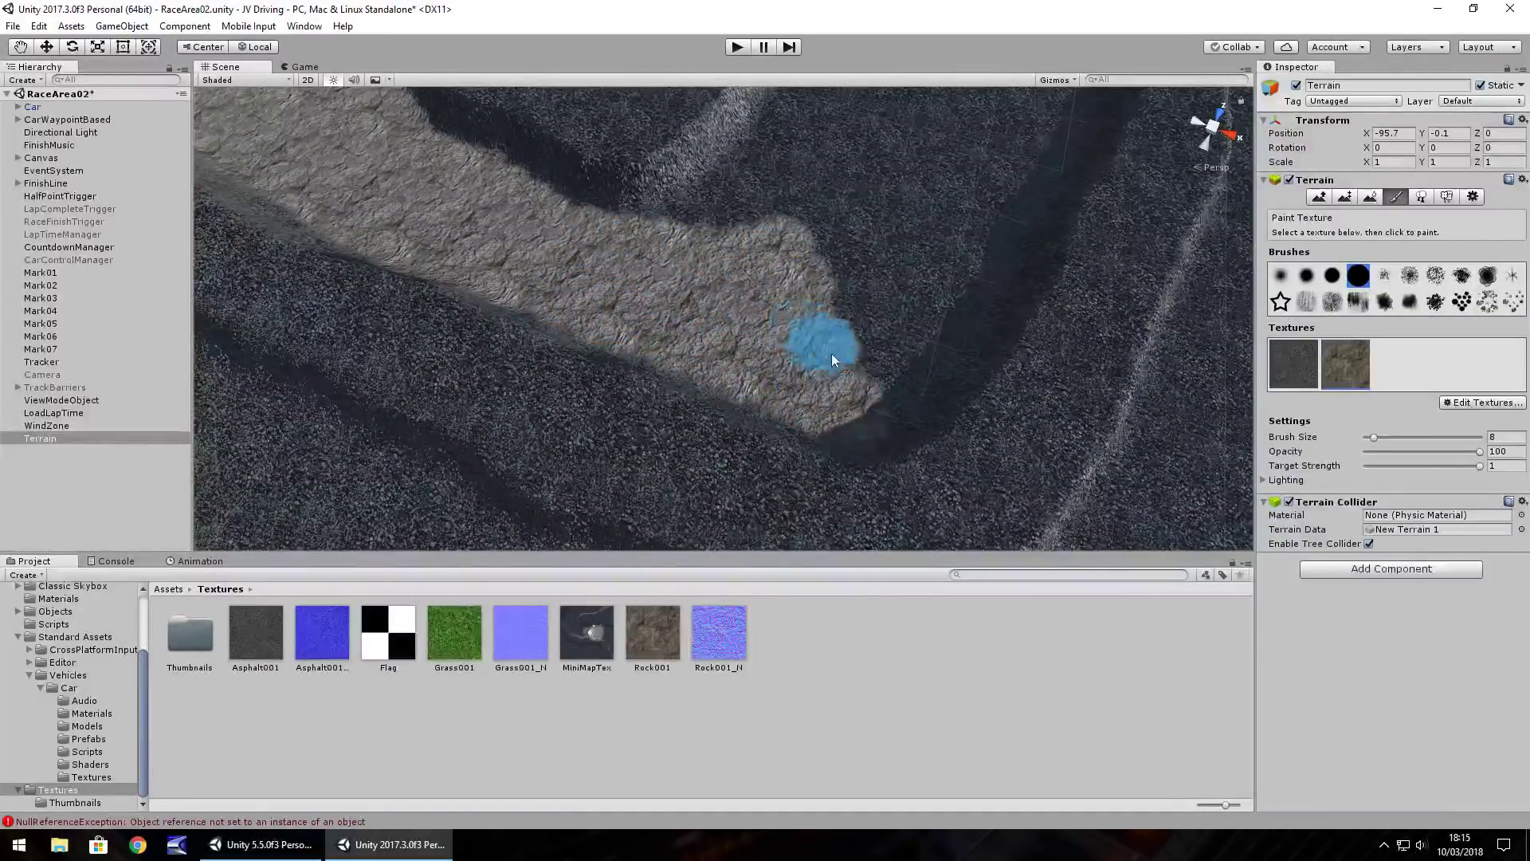
mouse_move(878, 410)
left_mouse_down()
mouse_move(1007, 236)
mouse_move(933, 290)
mouse_move(906, 255)
mouse_move(840, 308)
mouse_move(830, 169)
mouse_move(673, 255)
left_mouse_up()
left_click_drag(816, 133, 739, 195)
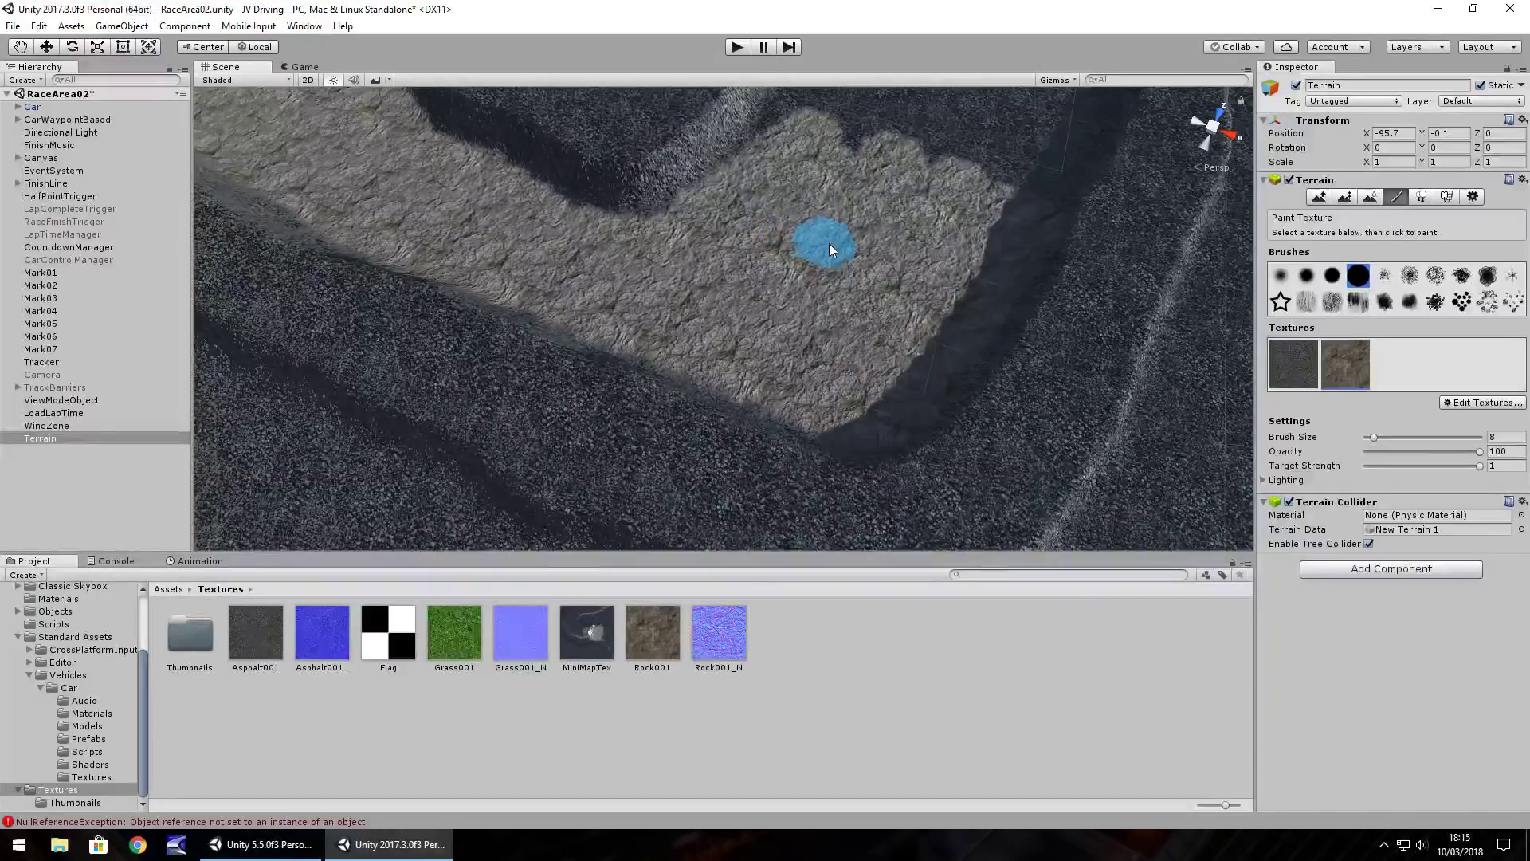
right_click_drag(967, 287, 779, 365)
middle_click_drag(779, 365, 738, 363)
mouse_move(668, 265)
left_mouse_down()
mouse_move(577, 392)
mouse_move(572, 357)
mouse_move(657, 217)
mouse_move(527, 394)
left_mouse_up()
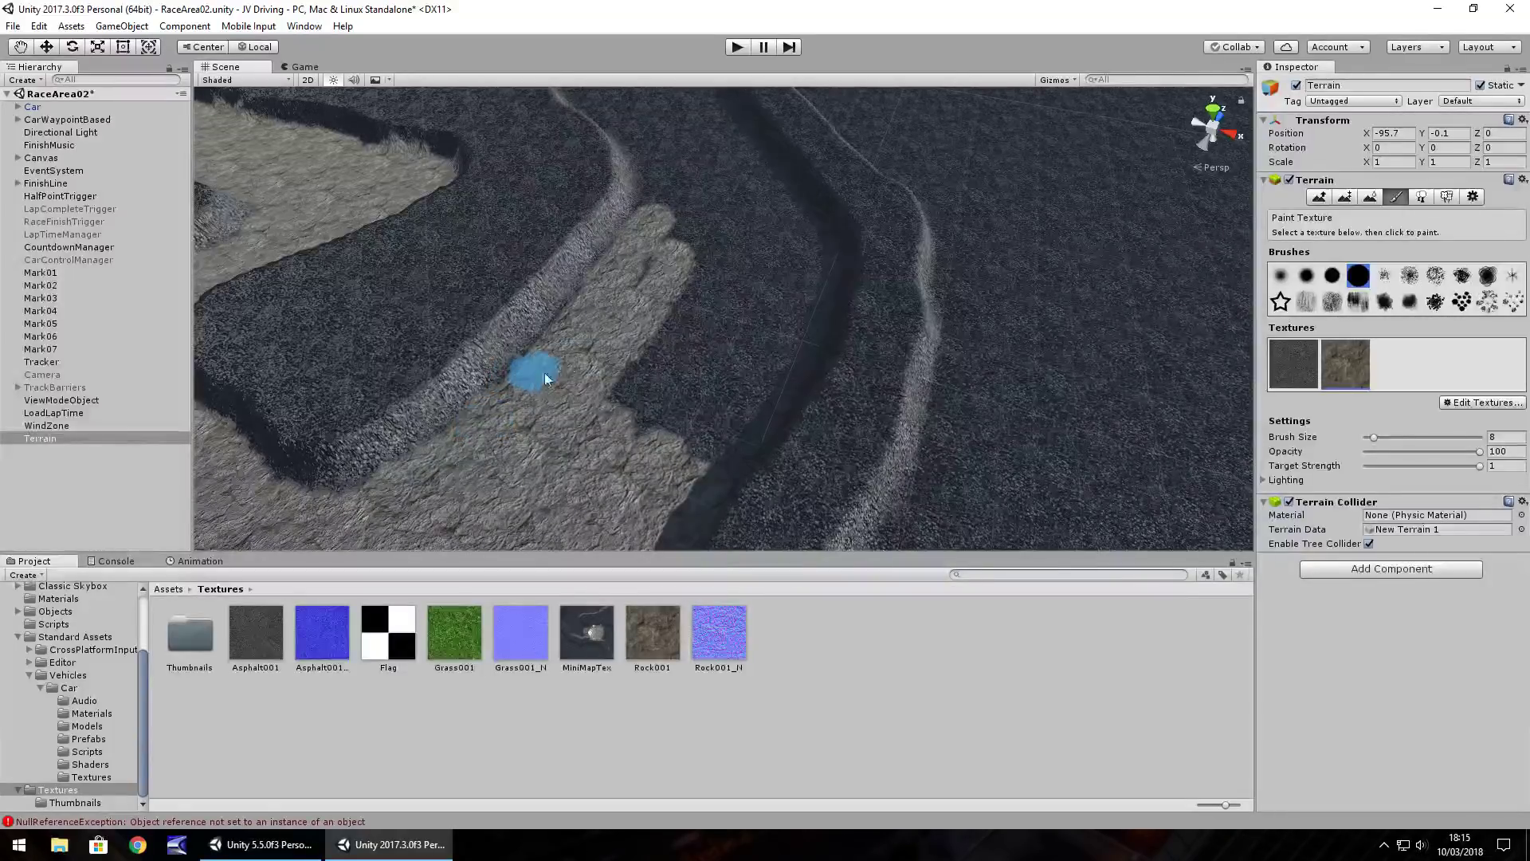
Paint Rock001 along the infield strips beside the track, filling the dark notch between rock lobes
scroll(590, 350, "up", 3)
mouse_move(558, 285)
left_mouse_down()
mouse_move(437, 495)
mouse_move(490, 457)
mouse_move(558, 454)
mouse_move(518, 486)
mouse_move(522, 508)
left_mouse_up()
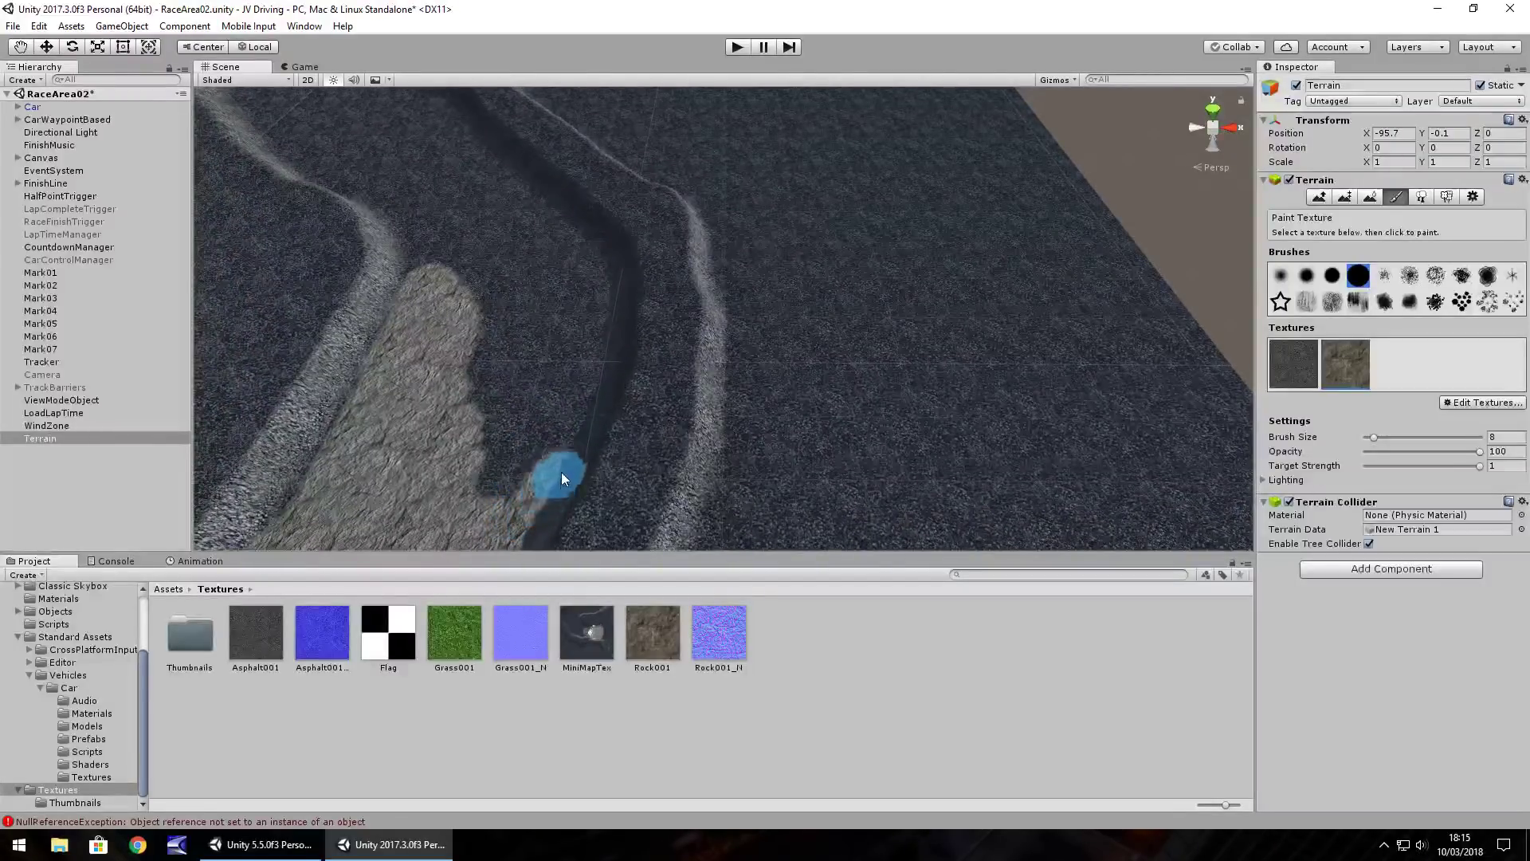
mouse_move(607, 304)
left_mouse_down()
mouse_move(601, 259)
mouse_move(513, 473)
mouse_move(549, 335)
mouse_move(544, 381)
mouse_move(519, 323)
mouse_move(494, 372)
mouse_move(498, 281)
mouse_move(467, 277)
left_mouse_up()
mouse_move(494, 260)
right_mouse_down()
mouse_move(437, 274)
mouse_move(459, 338)
mouse_move(553, 338)
mouse_move(550, 361)
mouse_move(531, 320)
mouse_move(482, 336)
mouse_move(527, 299)
mouse_move(698, 542)
right_mouse_up()
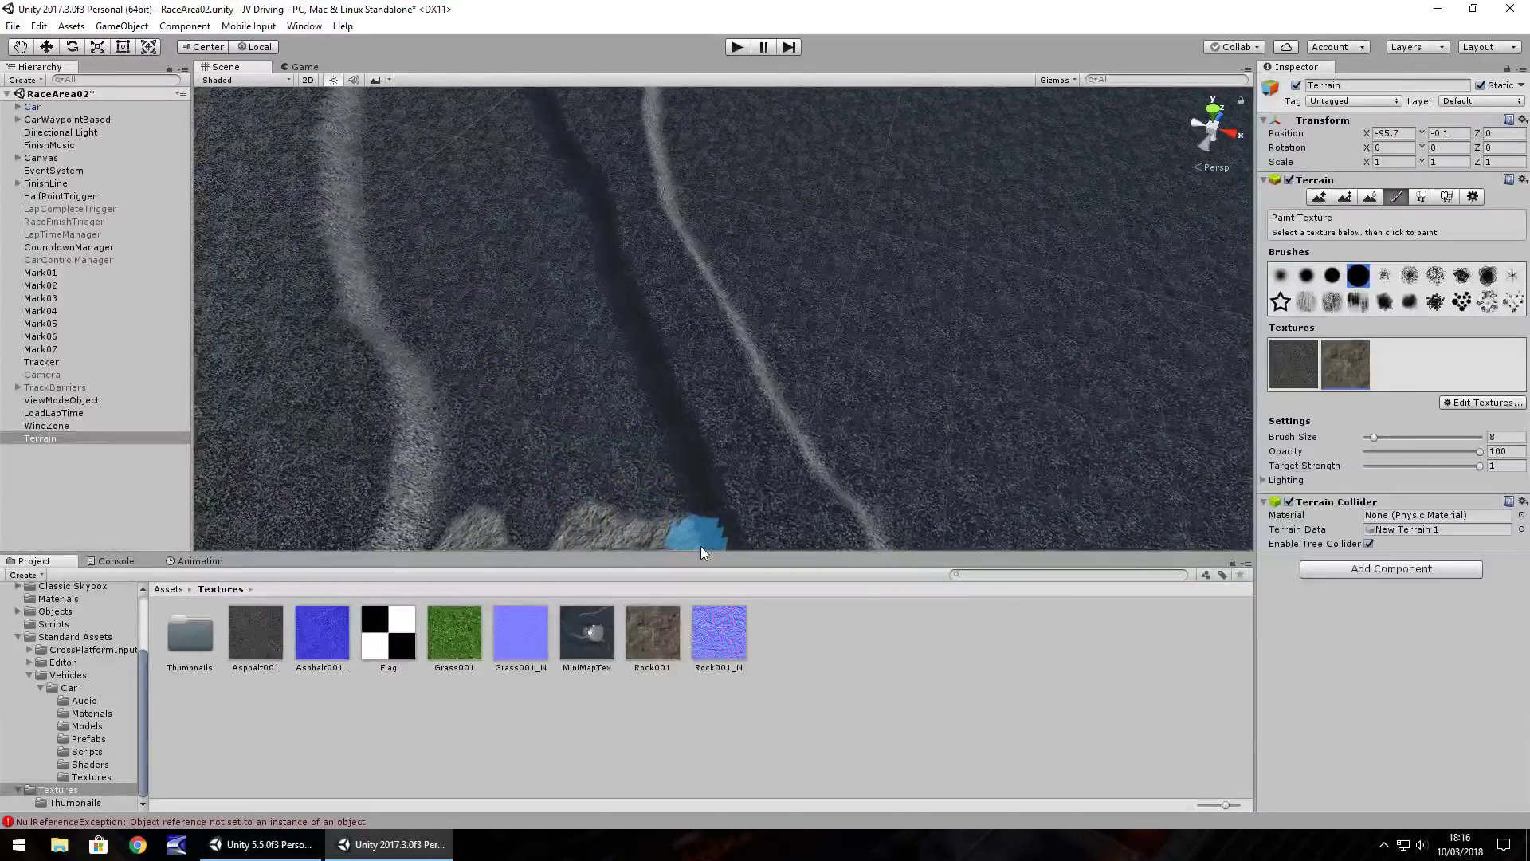
left_click_drag(598, 284, 586, 218)
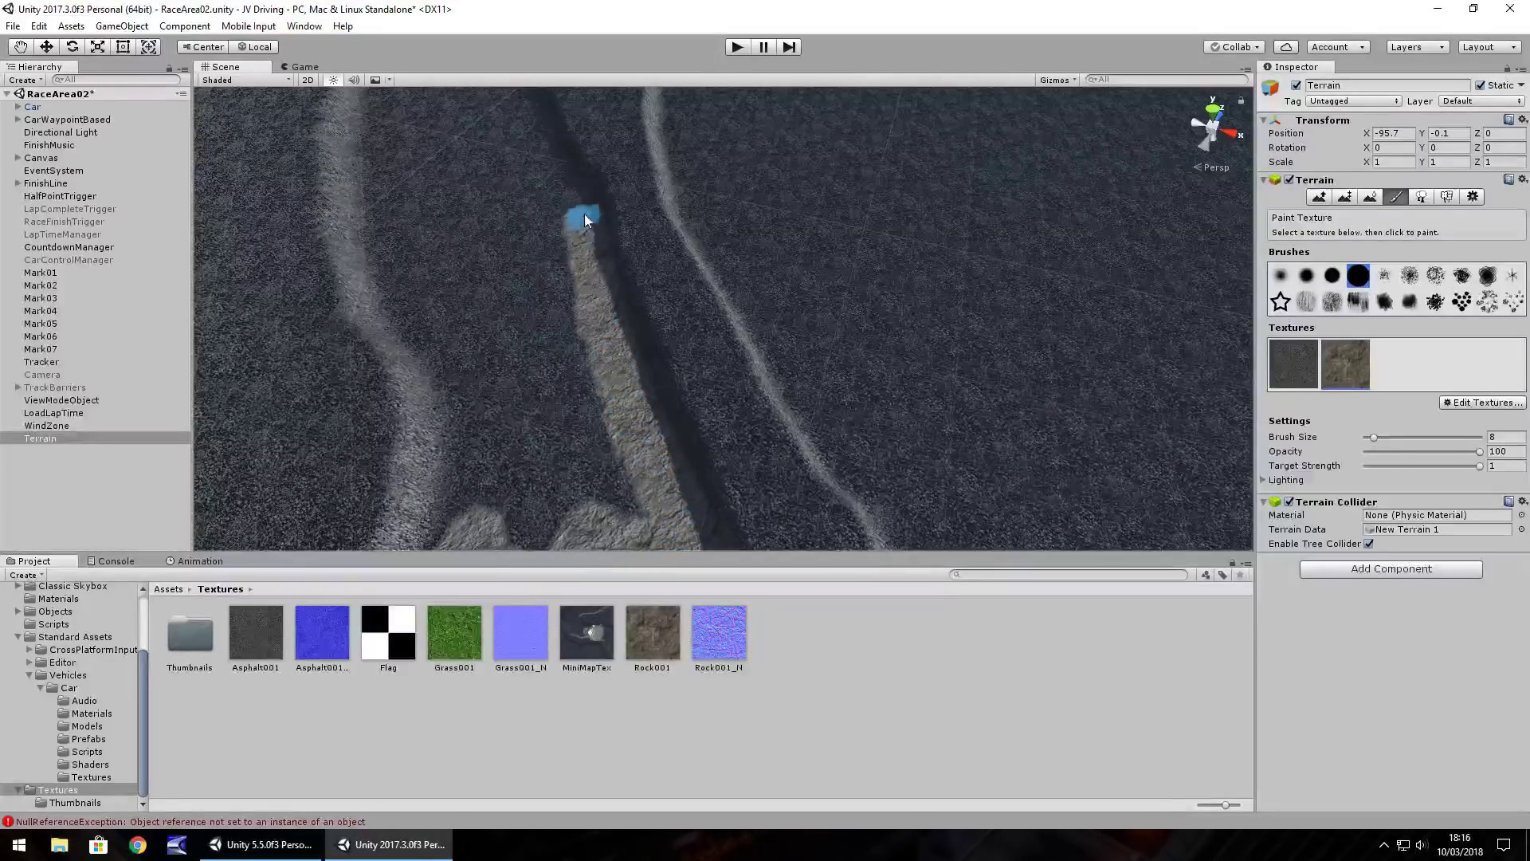
mouse_move(584, 326)
left_mouse_down()
mouse_move(634, 533)
mouse_move(540, 253)
mouse_move(555, 260)
left_mouse_up()
mouse_move(534, 198)
left_mouse_down()
mouse_move(556, 480)
mouse_move(529, 583)
mouse_move(518, 381)
left_mouse_up()
left_click_drag(462, 548, 480, 492)
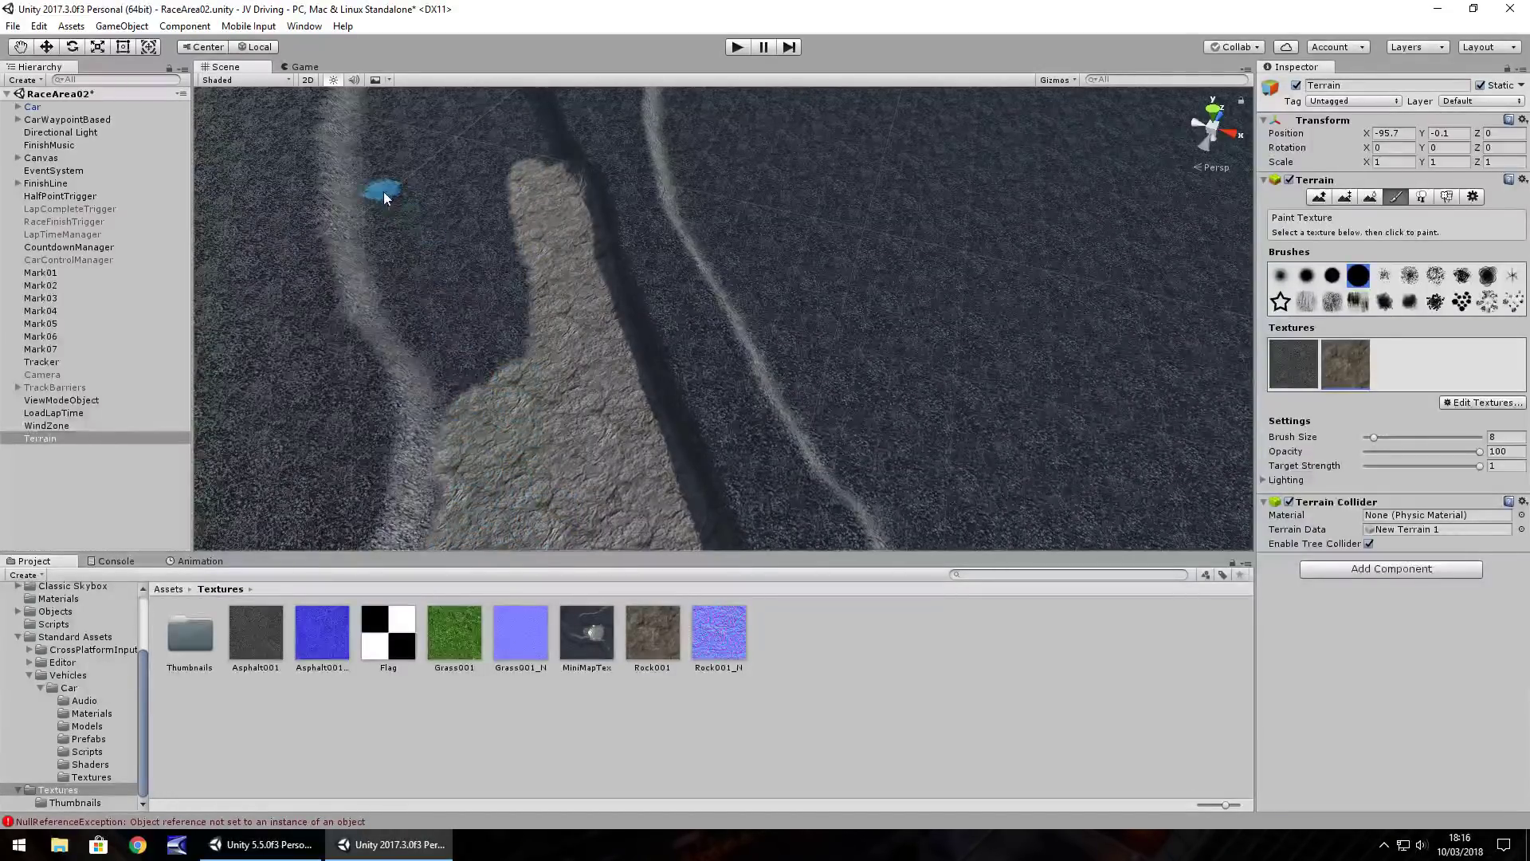
left_click_drag(409, 301, 432, 335)
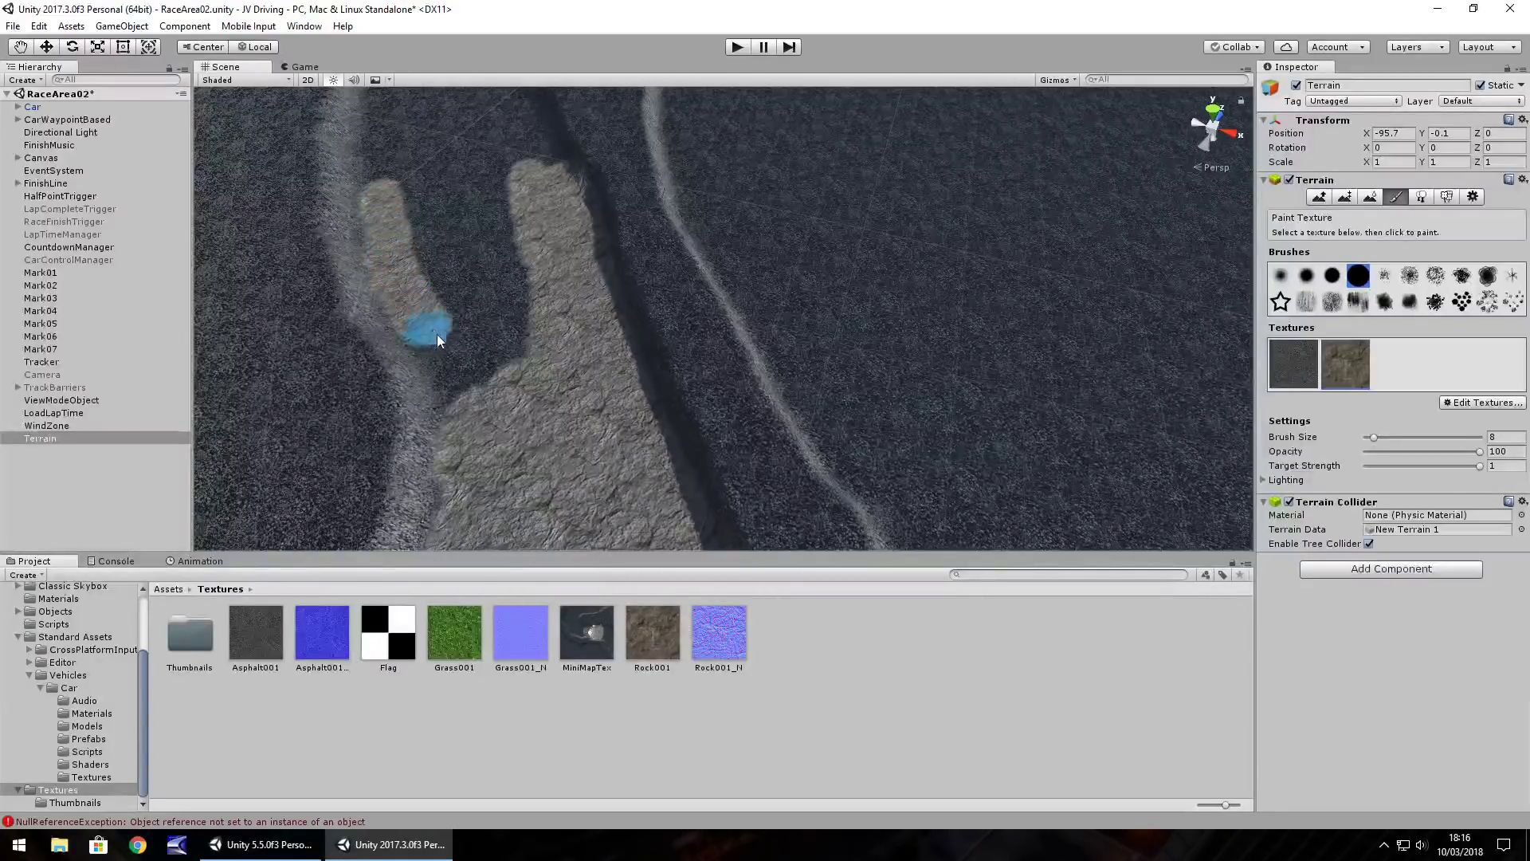
mouse_move(467, 383)
left_mouse_down()
mouse_move(527, 295)
mouse_move(486, 304)
mouse_move(514, 240)
left_mouse_up()
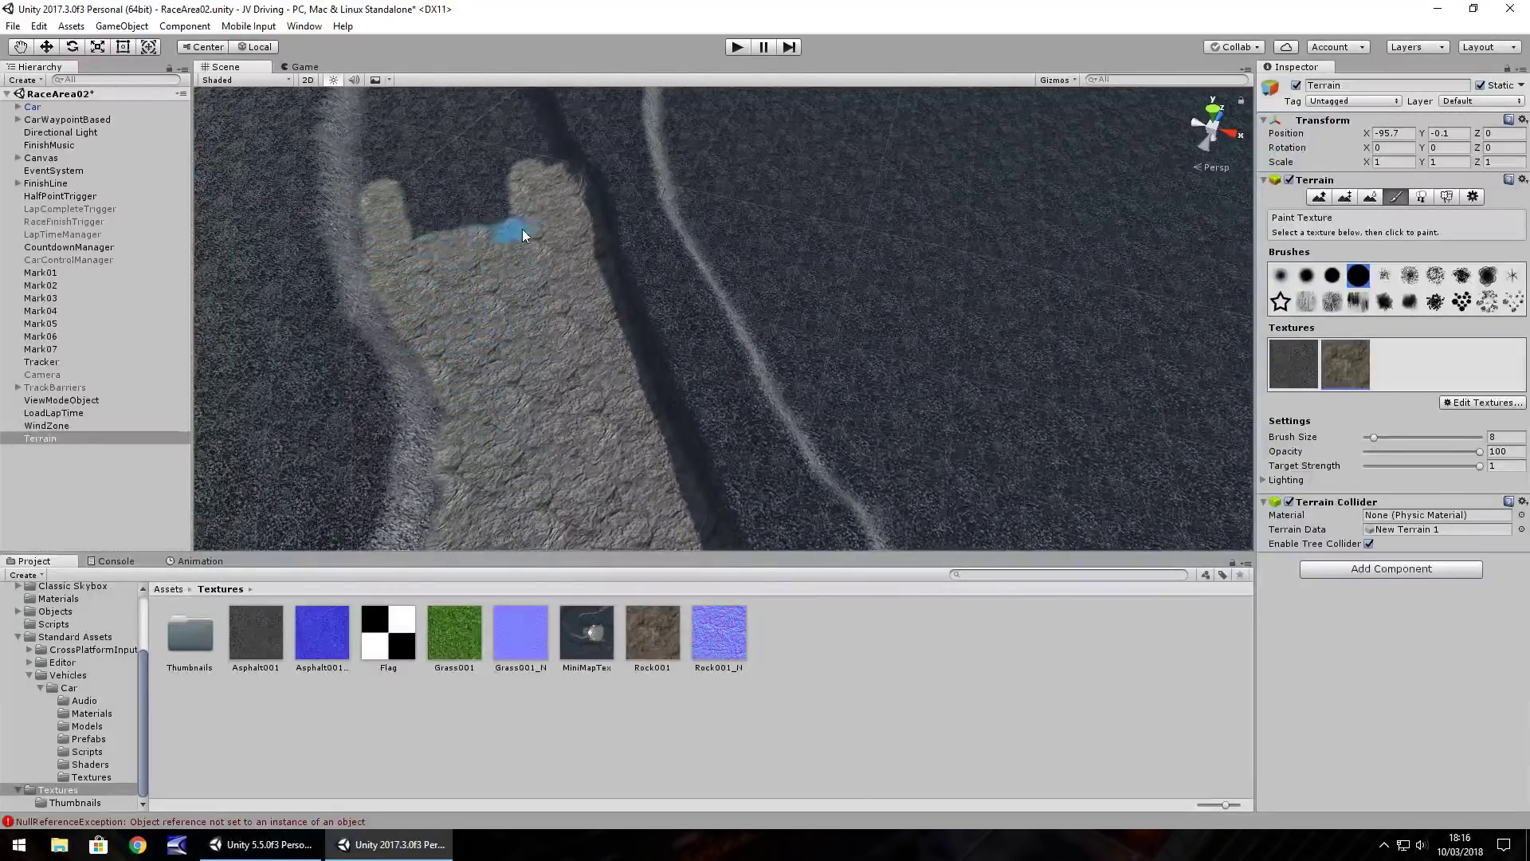
mouse_move(421, 236)
left_mouse_down()
mouse_move(508, 204)
mouse_move(506, 178)
left_mouse_up()
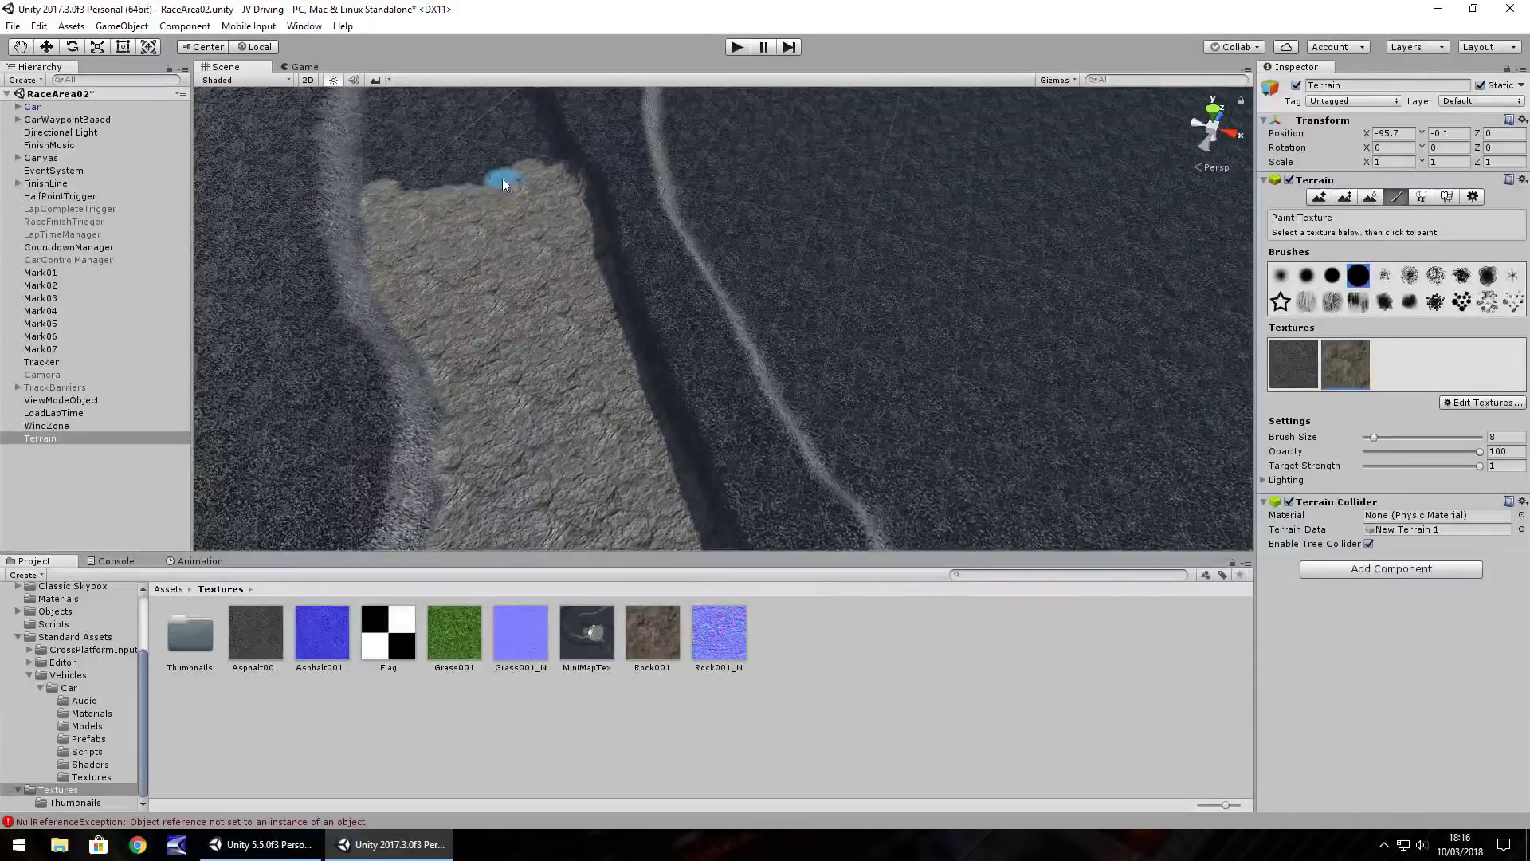
right_click_drag(518, 188, 406, 141)
Paint rock along the road's edge and over the left side of the dark asphalt block
scroll(495, 298, "up", 3)
middle_click_drag(472, 312, 547, 367)
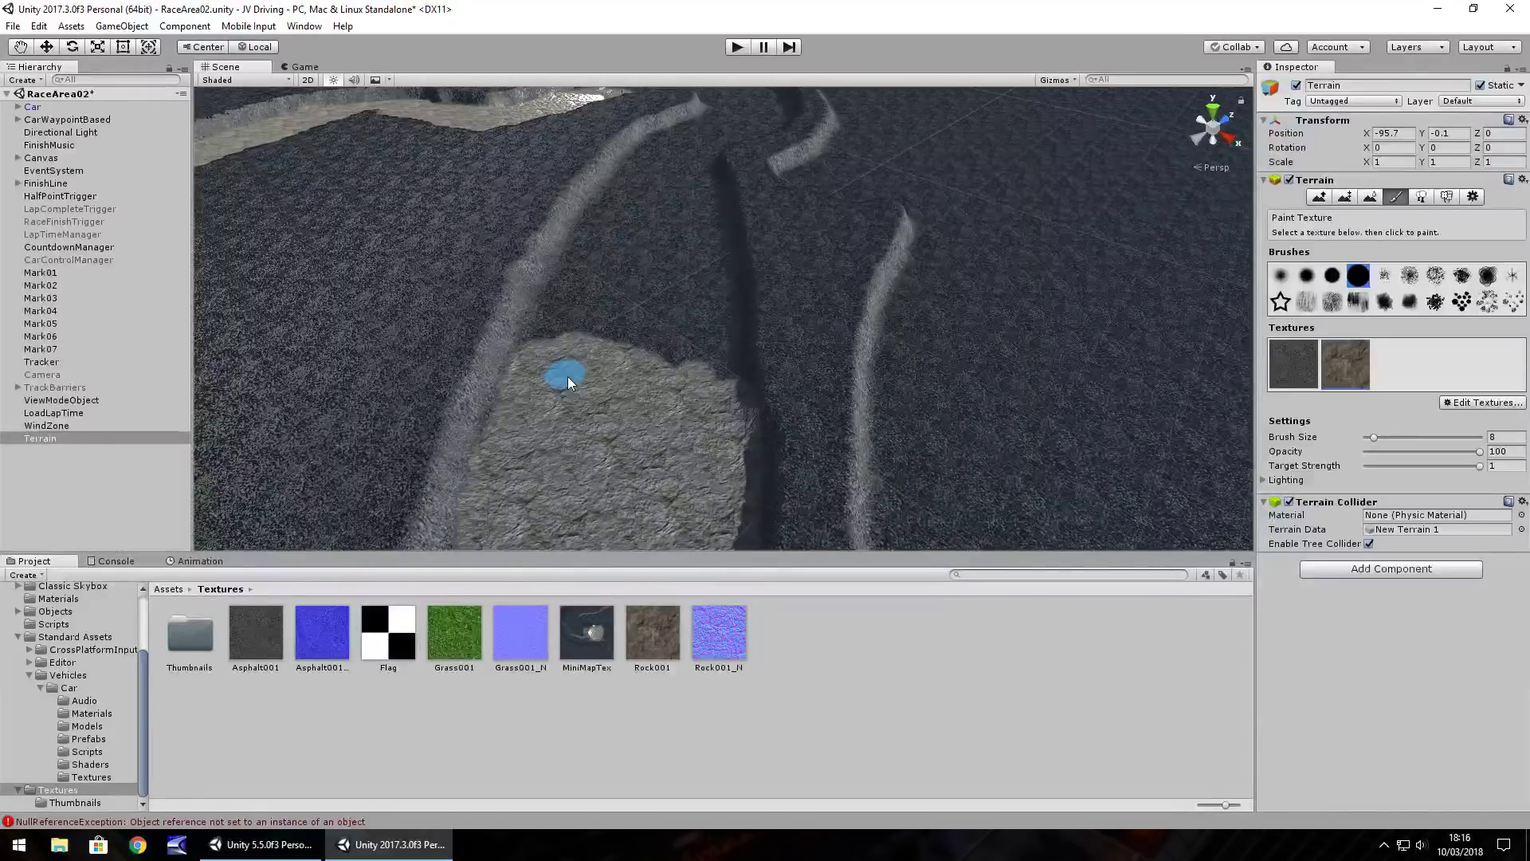
mouse_move(730, 386)
right_mouse_down()
mouse_move(725, 318)
mouse_move(632, 324)
mouse_move(652, 360)
mouse_move(782, 363)
mouse_move(721, 356)
mouse_move(769, 352)
mouse_move(739, 375)
mouse_move(700, 358)
mouse_move(820, 386)
mouse_move(779, 434)
mouse_move(759, 367)
right_mouse_up()
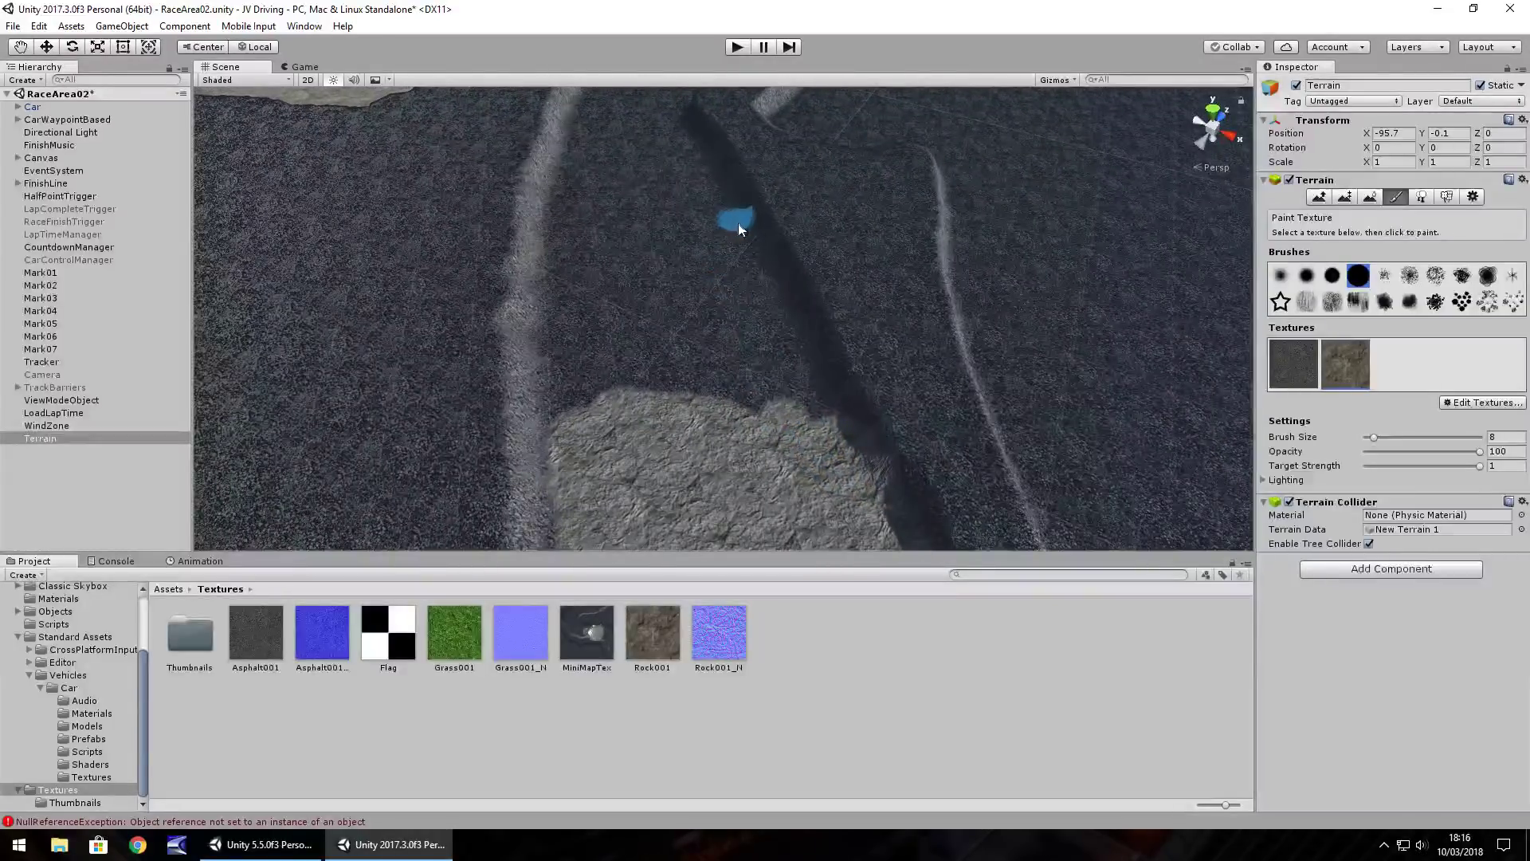
left_click_drag(764, 275, 804, 390)
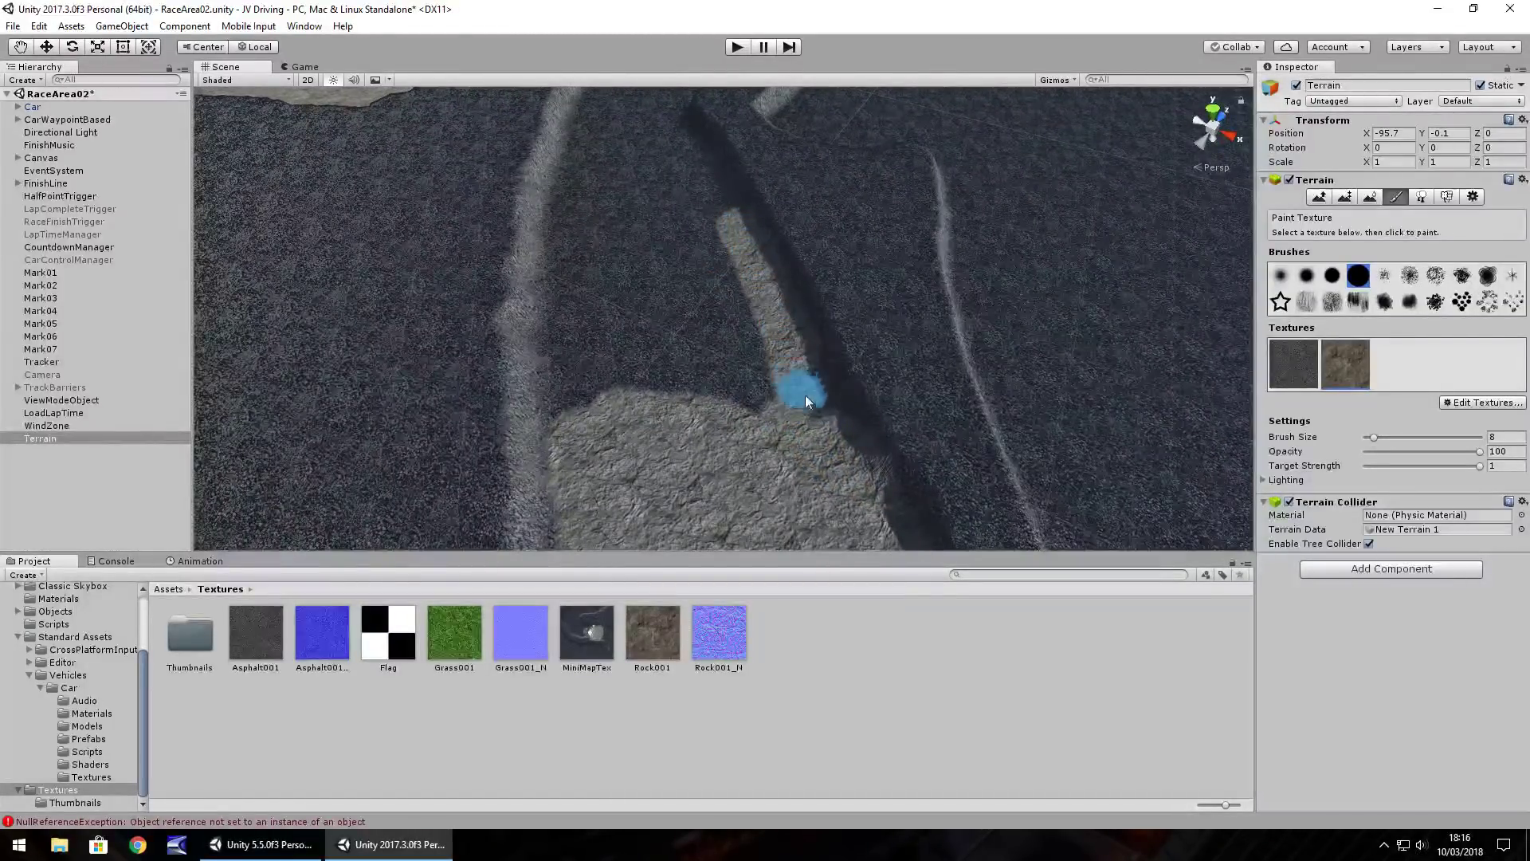
left_click_drag(577, 189, 568, 209)
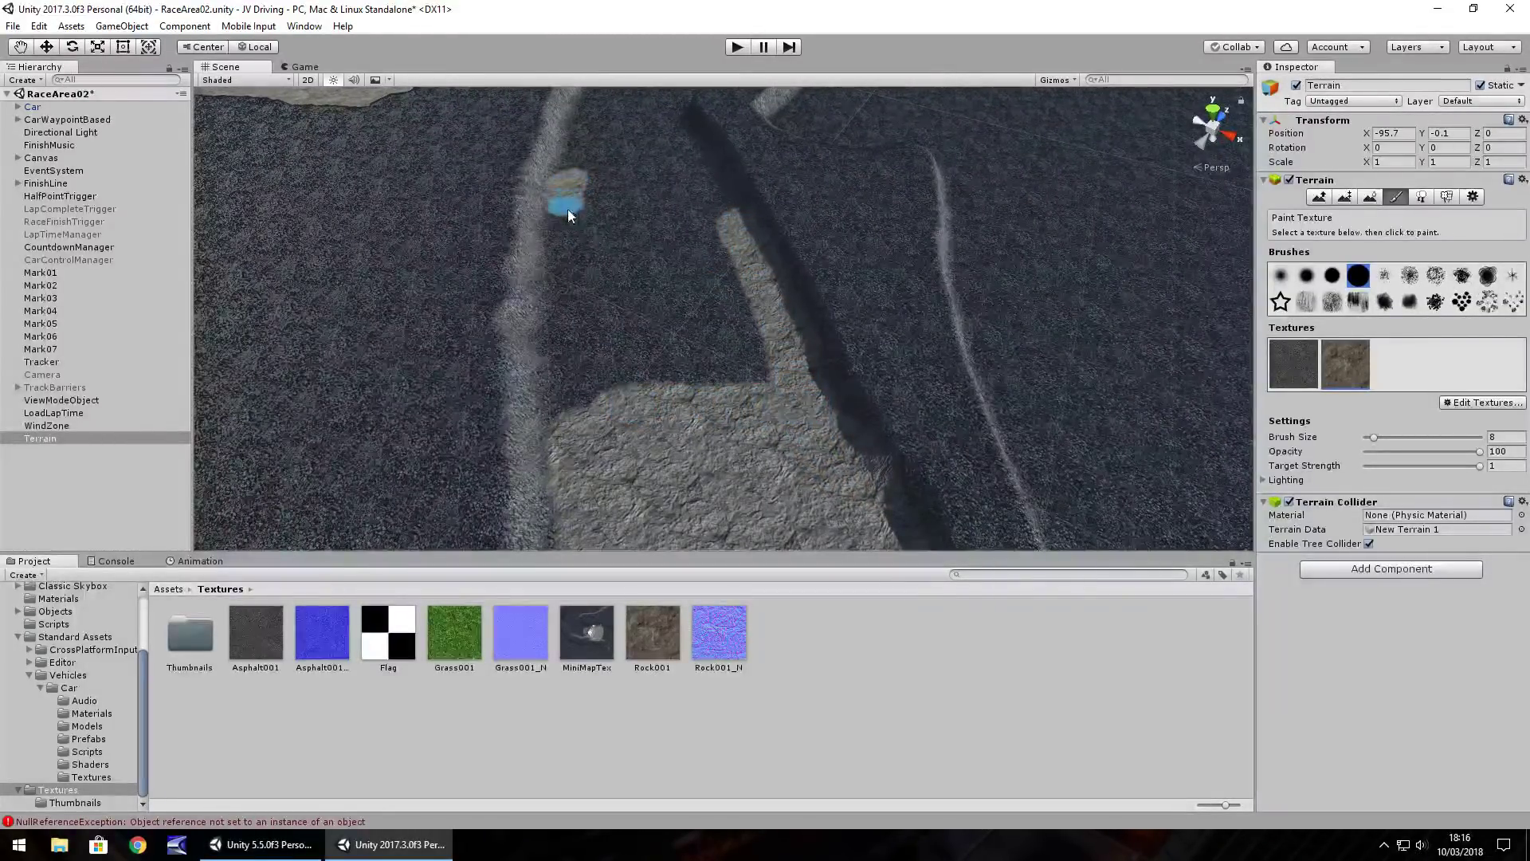
left_click_drag(562, 306, 561, 343)
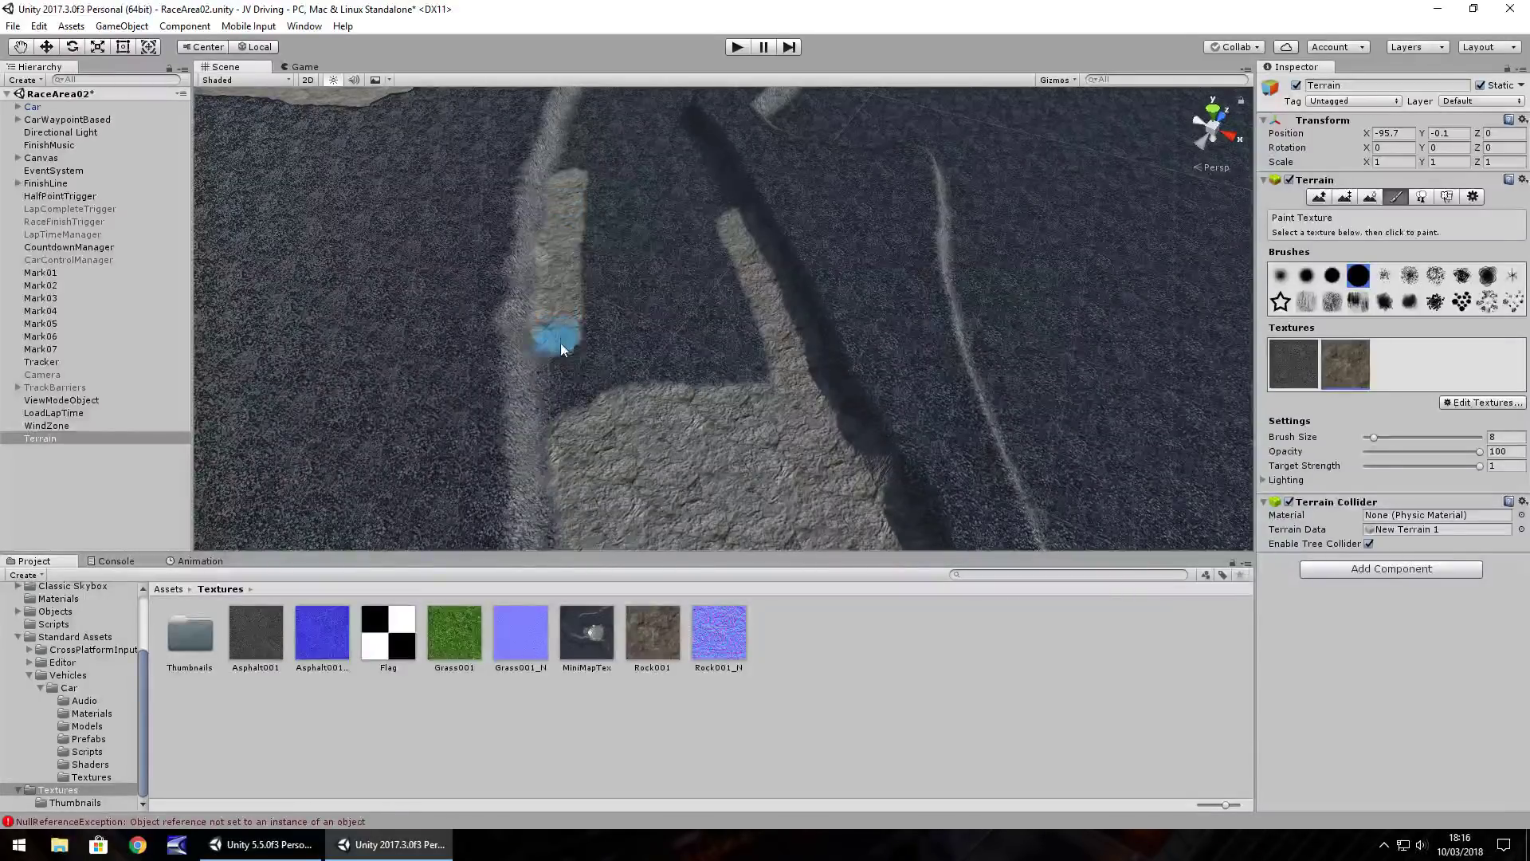
mouse_move(571, 413)
left_mouse_down()
mouse_move(572, 430)
mouse_move(572, 396)
mouse_move(724, 376)
left_mouse_up()
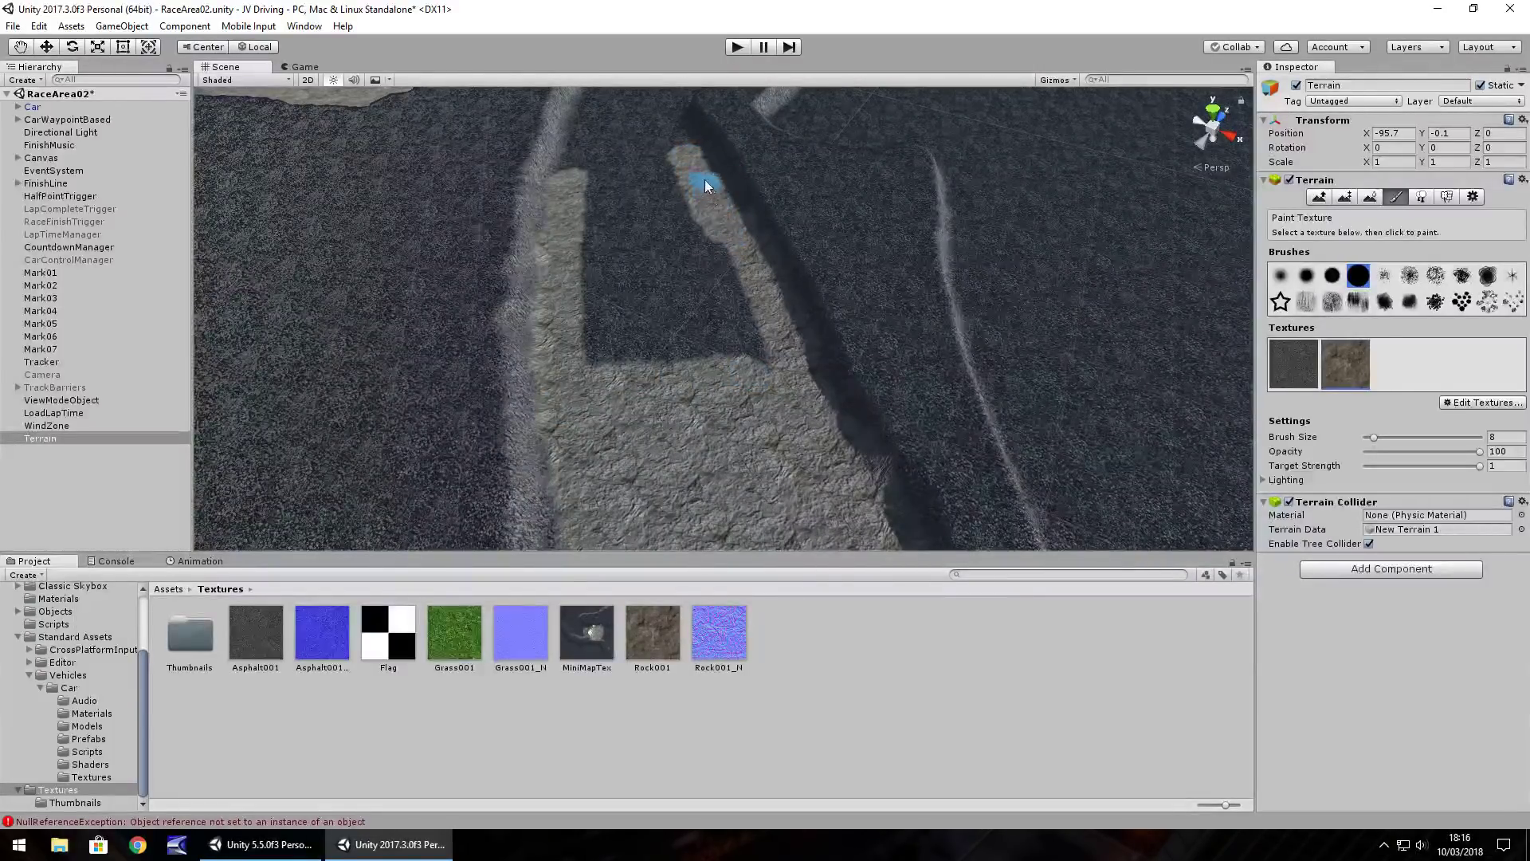
mouse_move(604, 308)
left_mouse_down()
mouse_move(600, 371)
mouse_move(609, 190)
mouse_move(653, 347)
mouse_move(632, 171)
mouse_move(683, 317)
mouse_move(746, 333)
mouse_move(662, 169)
left_mouse_up()
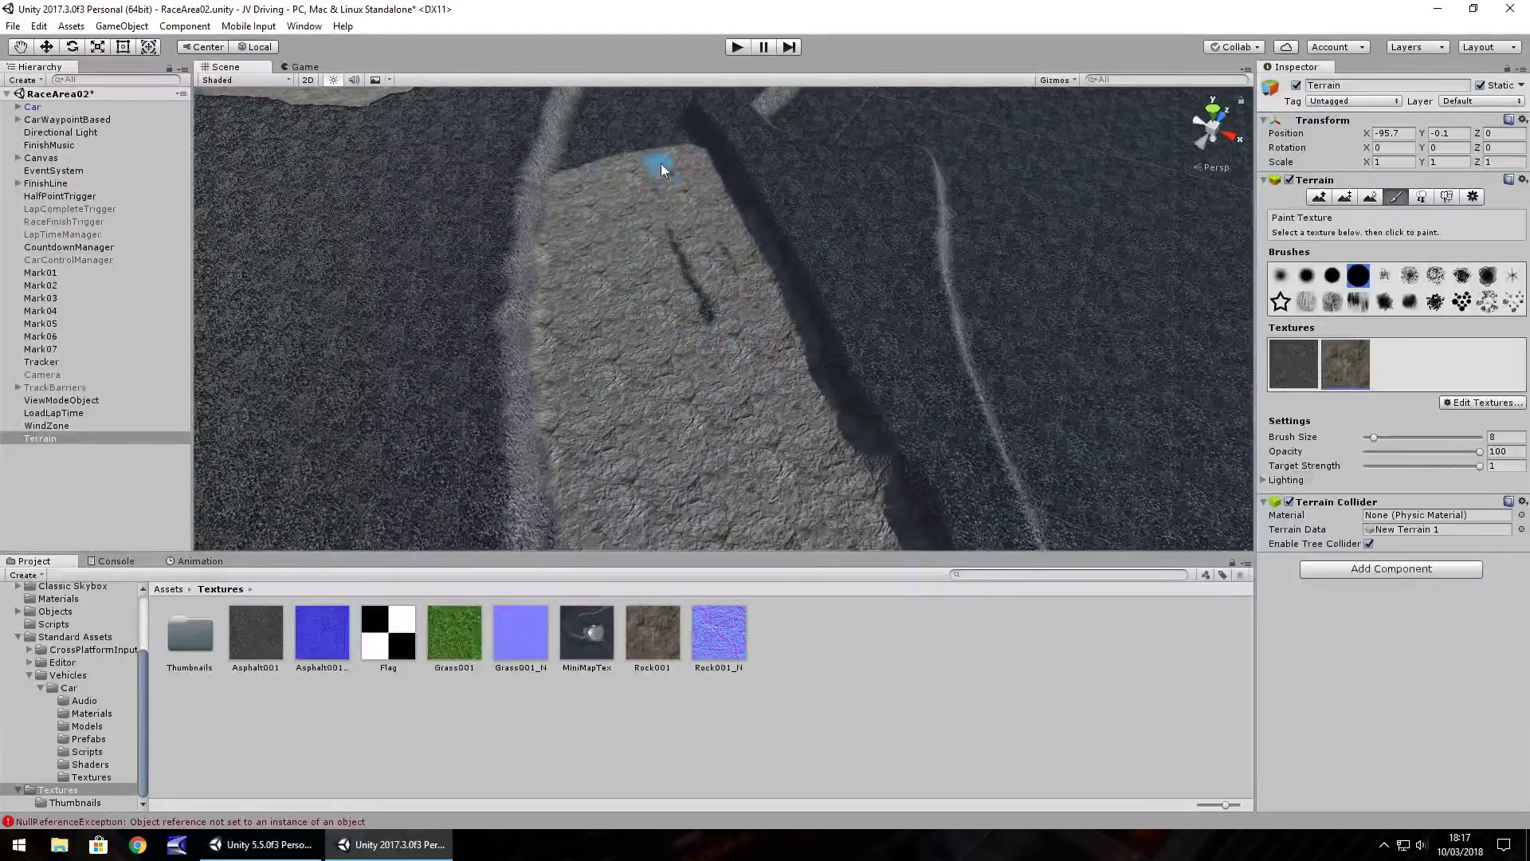
Paint rock along the dark road's upper edge, filling gaps between the road strip and rock patch
scroll(684, 284, "down", 5)
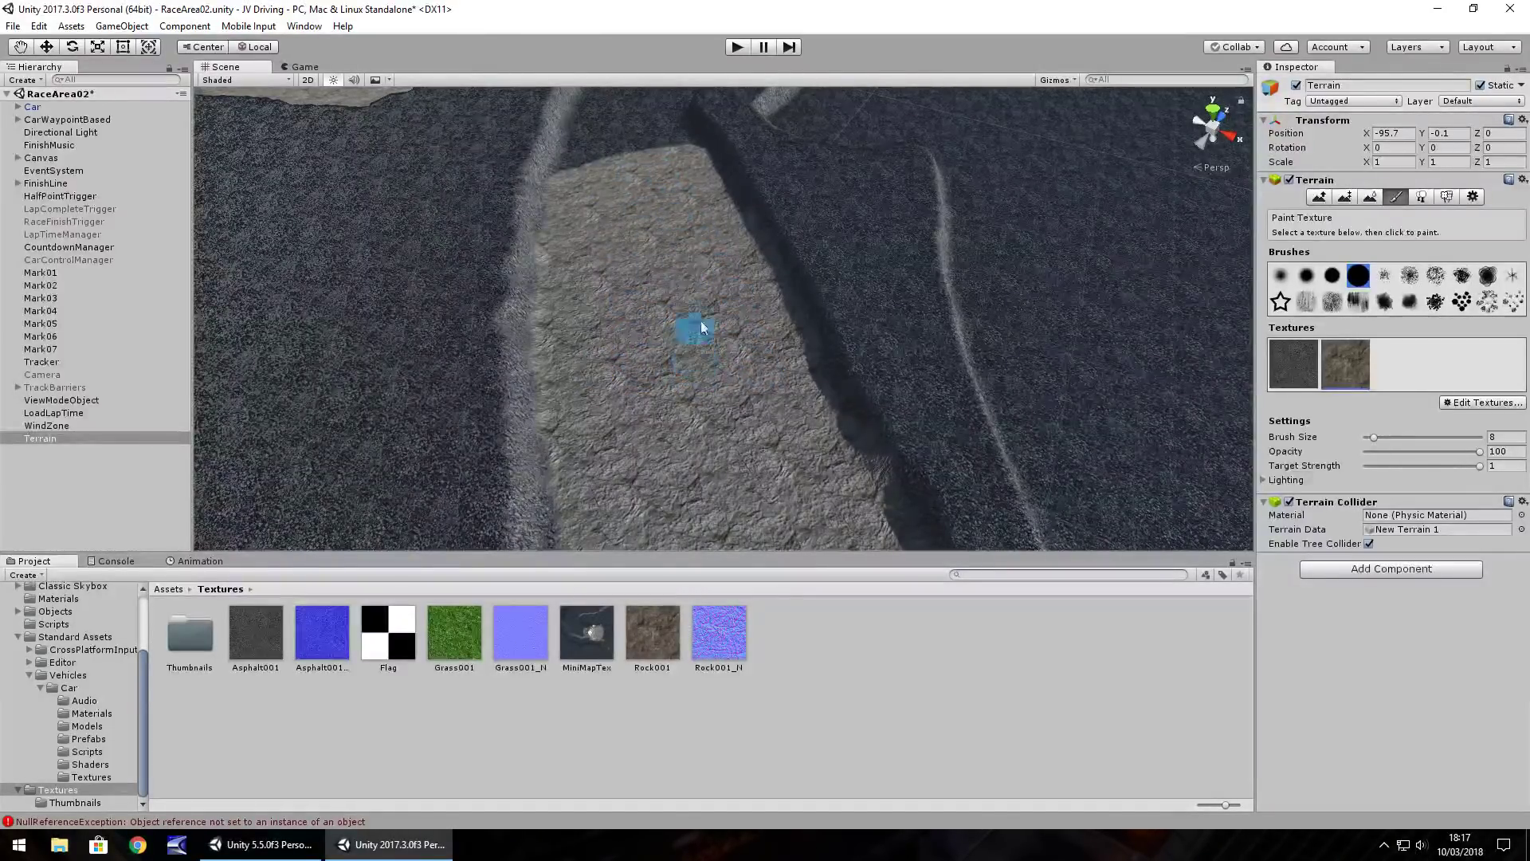
scroll(801, 247, "down", 2)
scroll(801, 247, "down", 3)
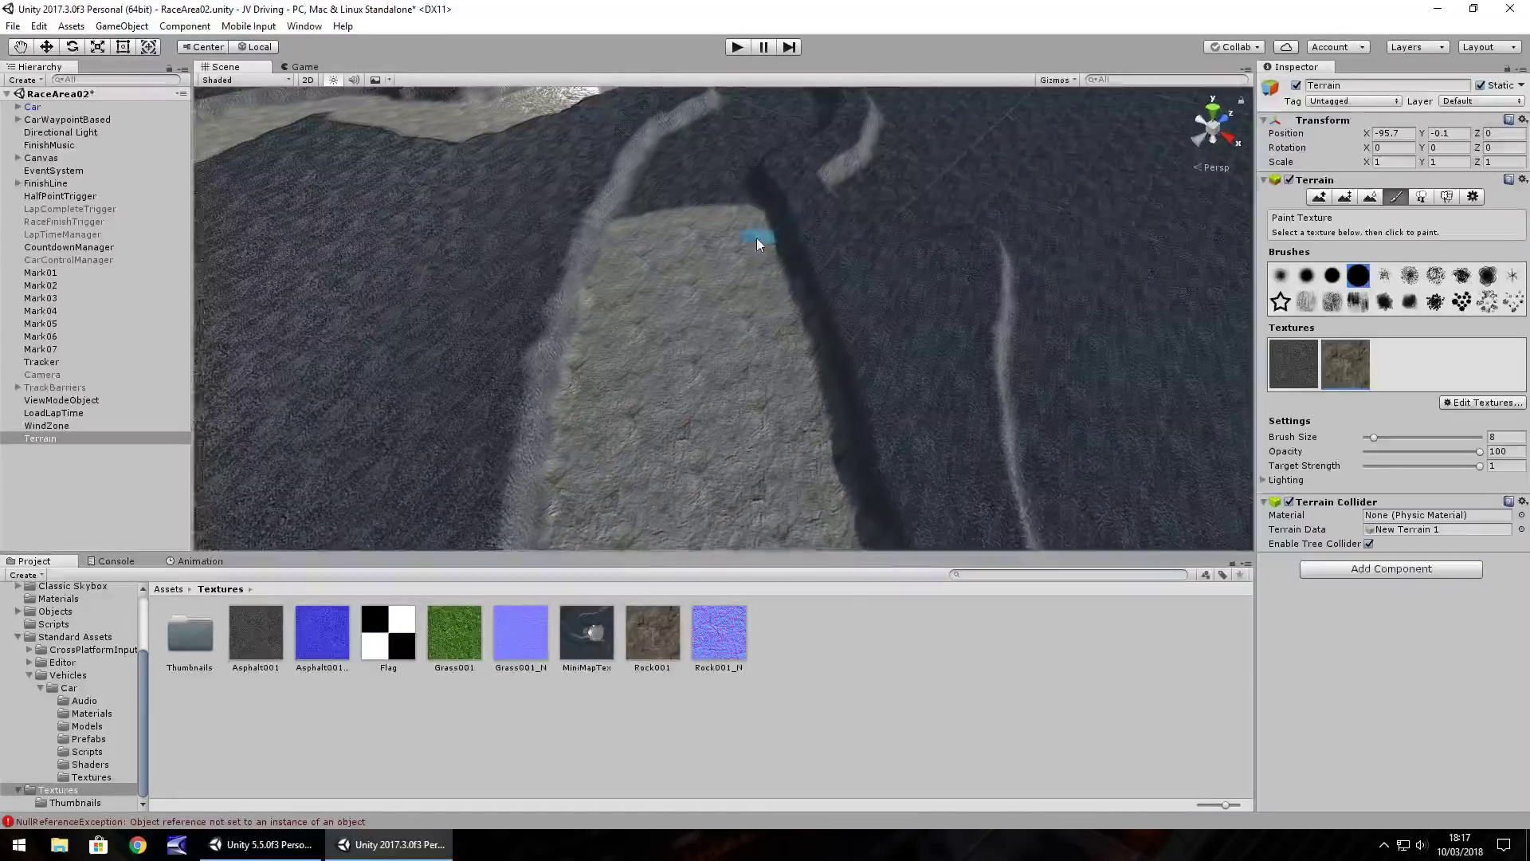
key("Up")
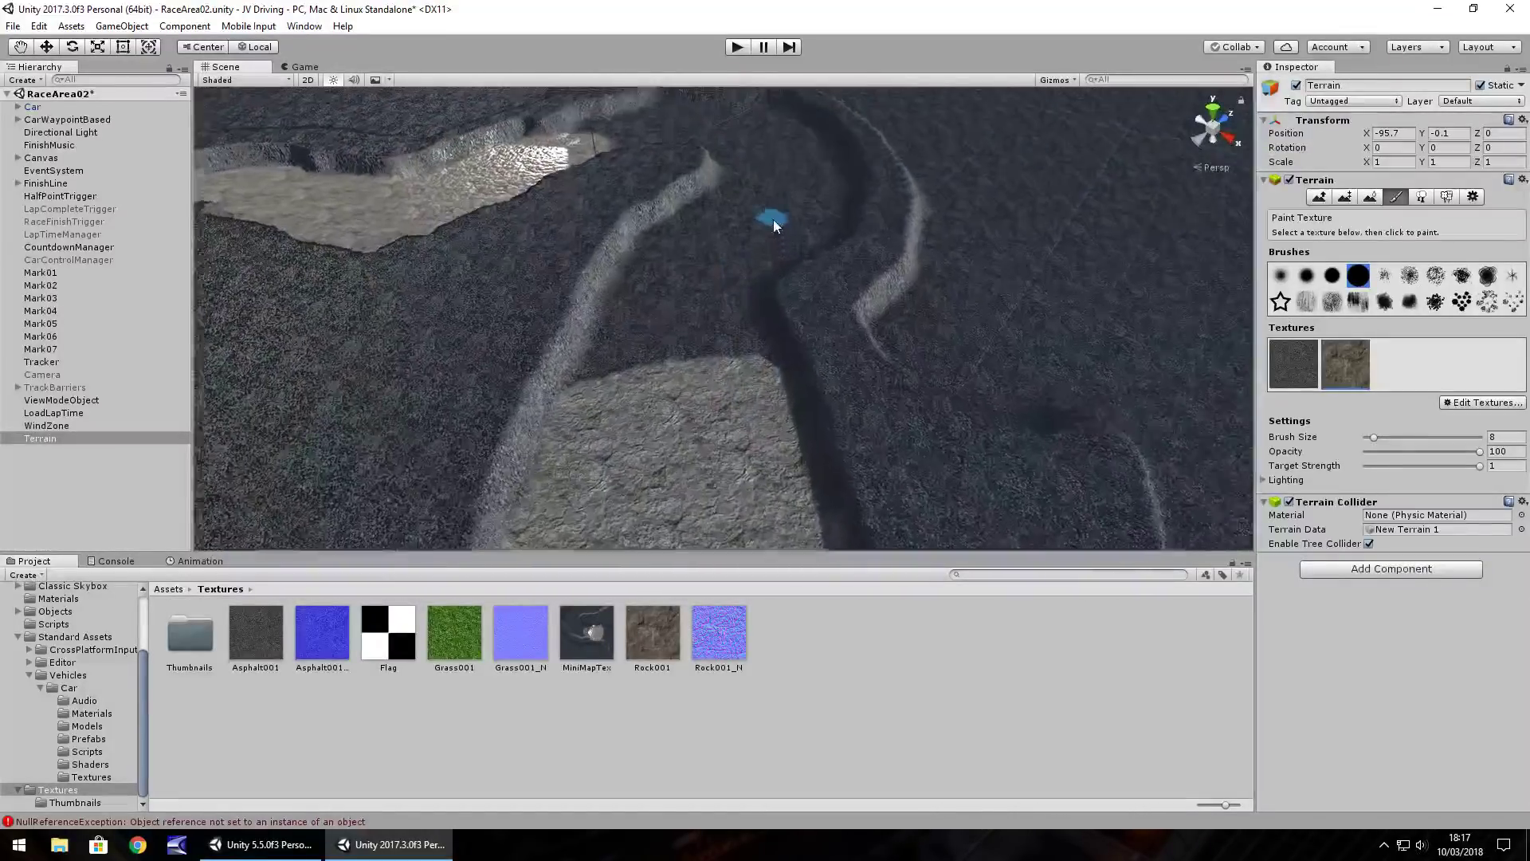
left_click_drag(717, 273, 653, 317)
right_click_drag(652, 386, 627, 419)
mouse_move(630, 355)
left_mouse_down()
mouse_move(596, 443)
mouse_move(721, 400)
left_mouse_up()
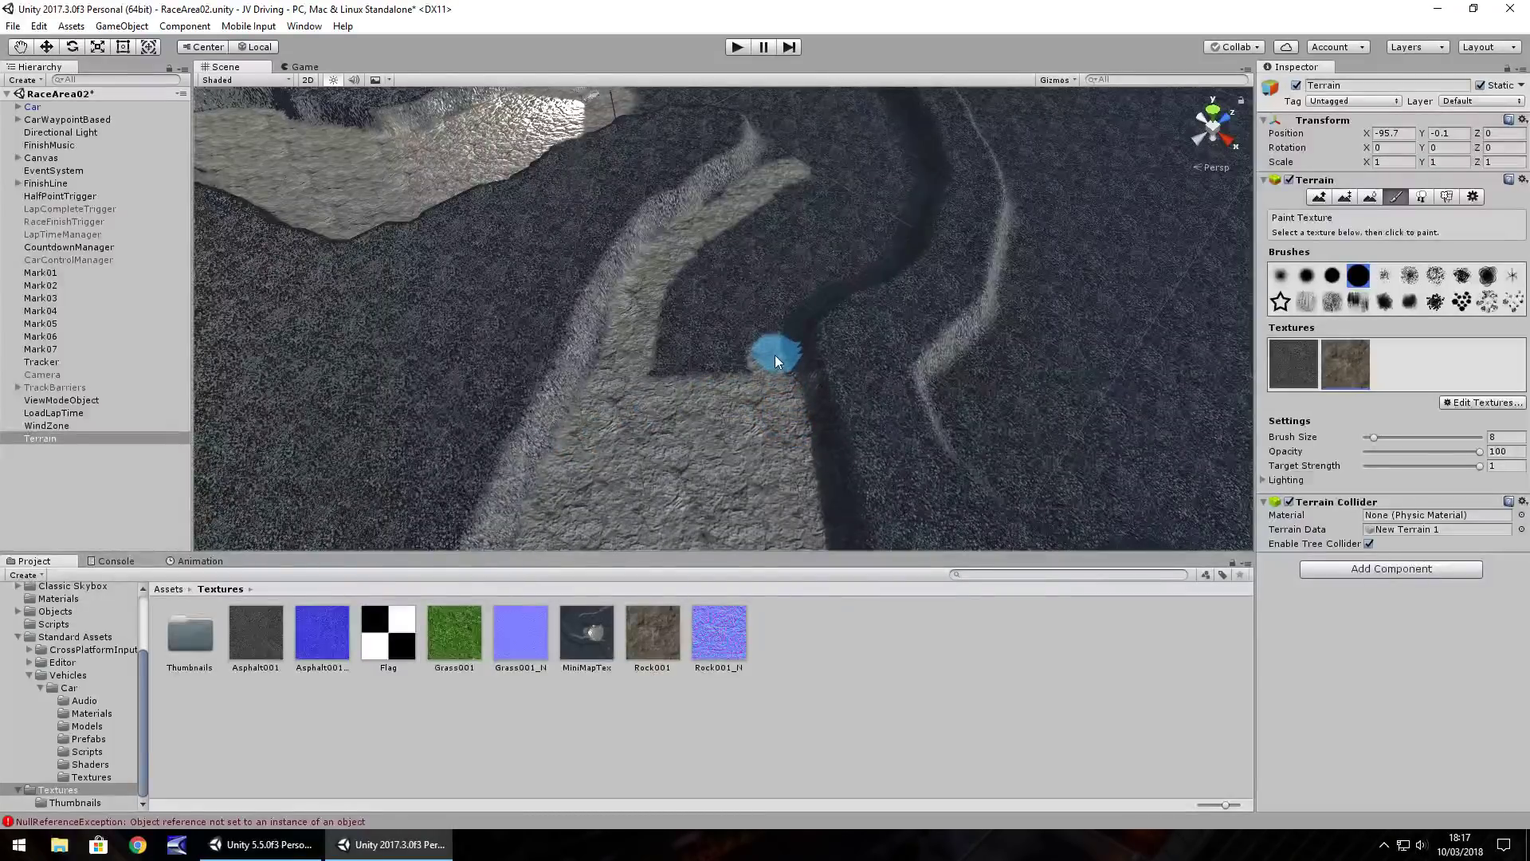
mouse_move(801, 217)
right_mouse_down()
mouse_move(734, 280)
mouse_move(804, 198)
right_mouse_up()
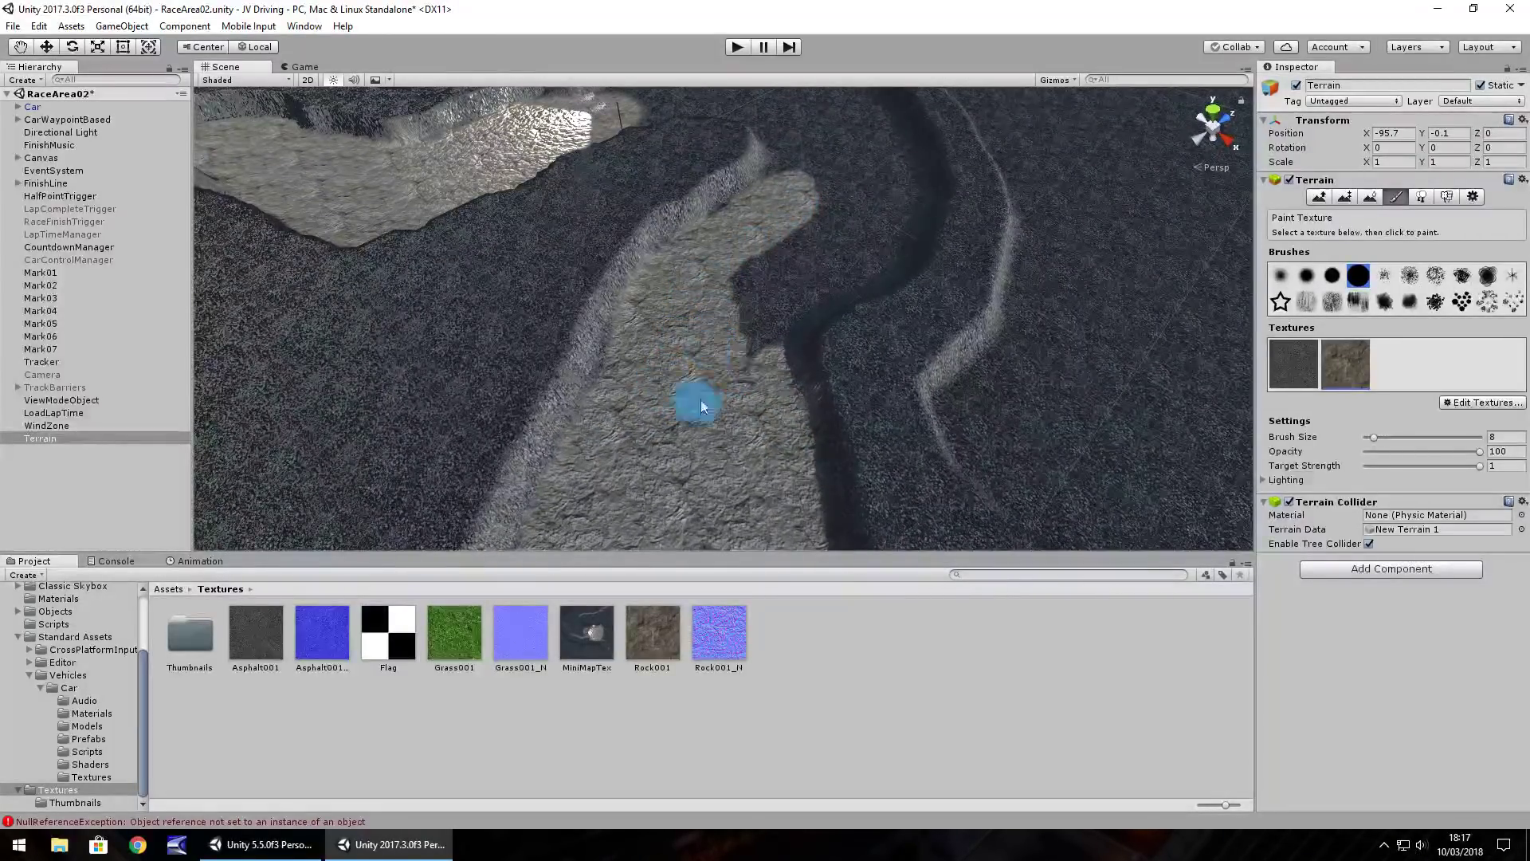
mouse_move(762, 394)
right_mouse_down()
mouse_move(728, 273)
mouse_move(939, 235)
mouse_move(864, 229)
mouse_move(799, 366)
mouse_move(795, 335)
right_mouse_up()
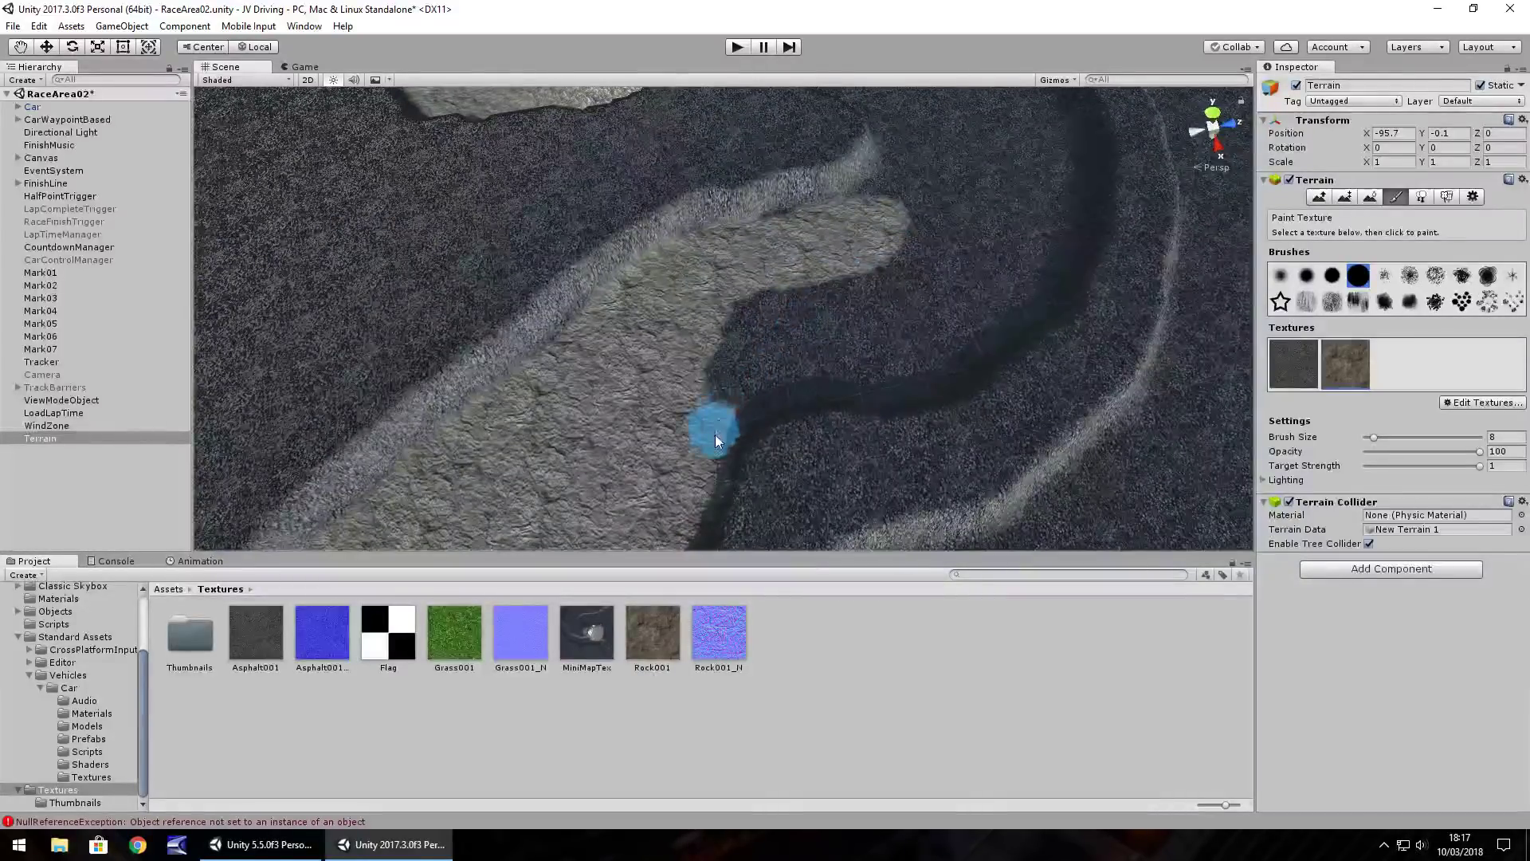
left_click_drag(765, 394, 906, 388)
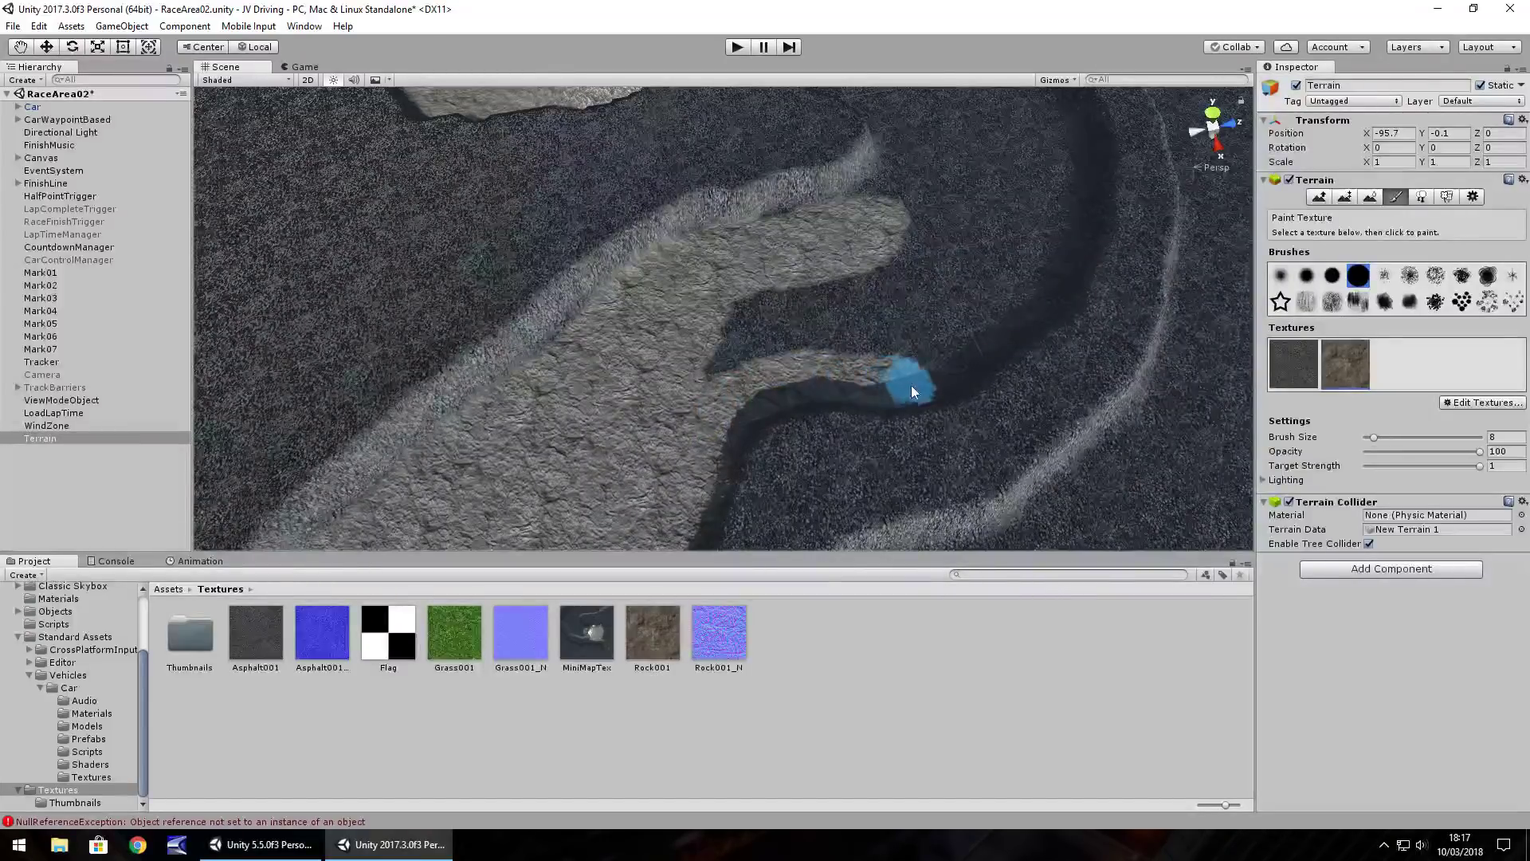
mouse_move(931, 299)
left_mouse_down()
mouse_move(690, 357)
mouse_move(885, 286)
mouse_move(725, 344)
left_mouse_up()
left_click_drag(855, 333, 866, 317)
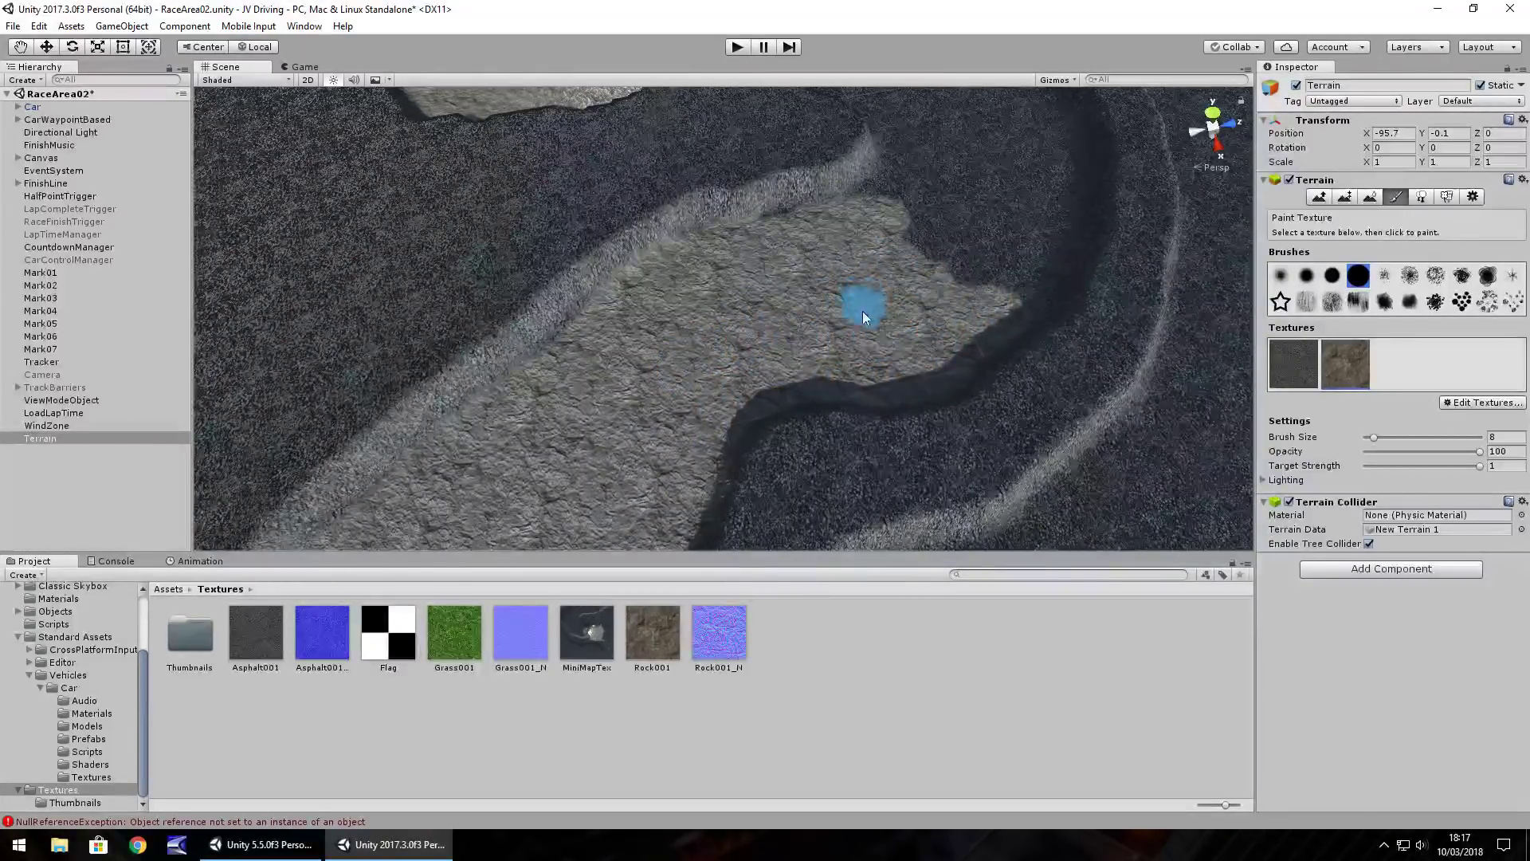
Paint rock over the asphalt beside the rock edge and along the dark road edge
mouse_move(997, 298)
right_mouse_down()
mouse_move(873, 241)
mouse_move(842, 292)
right_mouse_up()
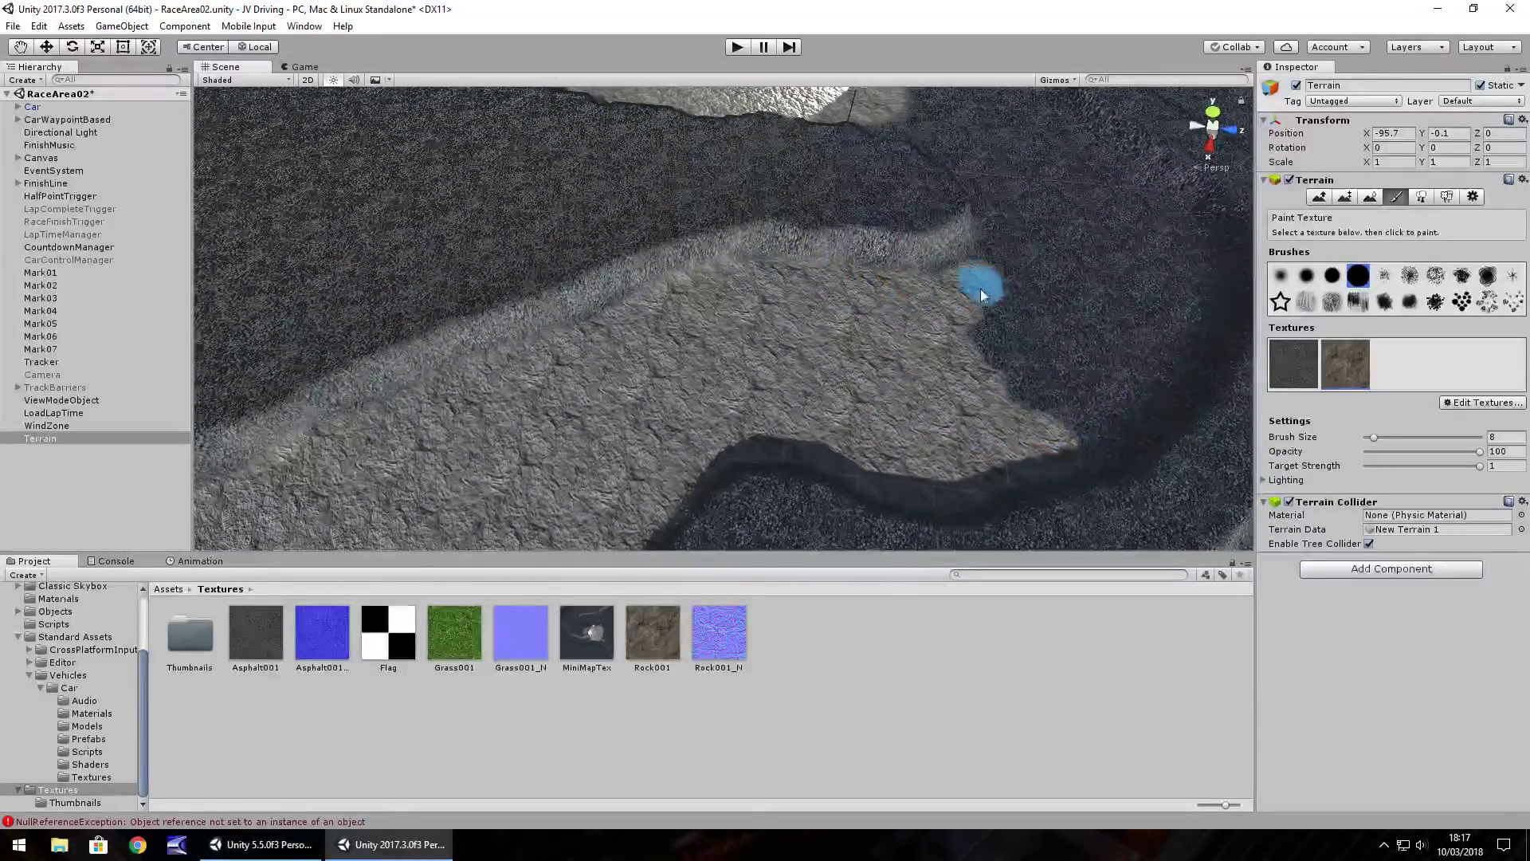
left_click_drag(978, 299, 904, 295)
mouse_move(1011, 292)
right_mouse_down()
mouse_move(946, 284)
mouse_move(1010, 284)
right_mouse_up()
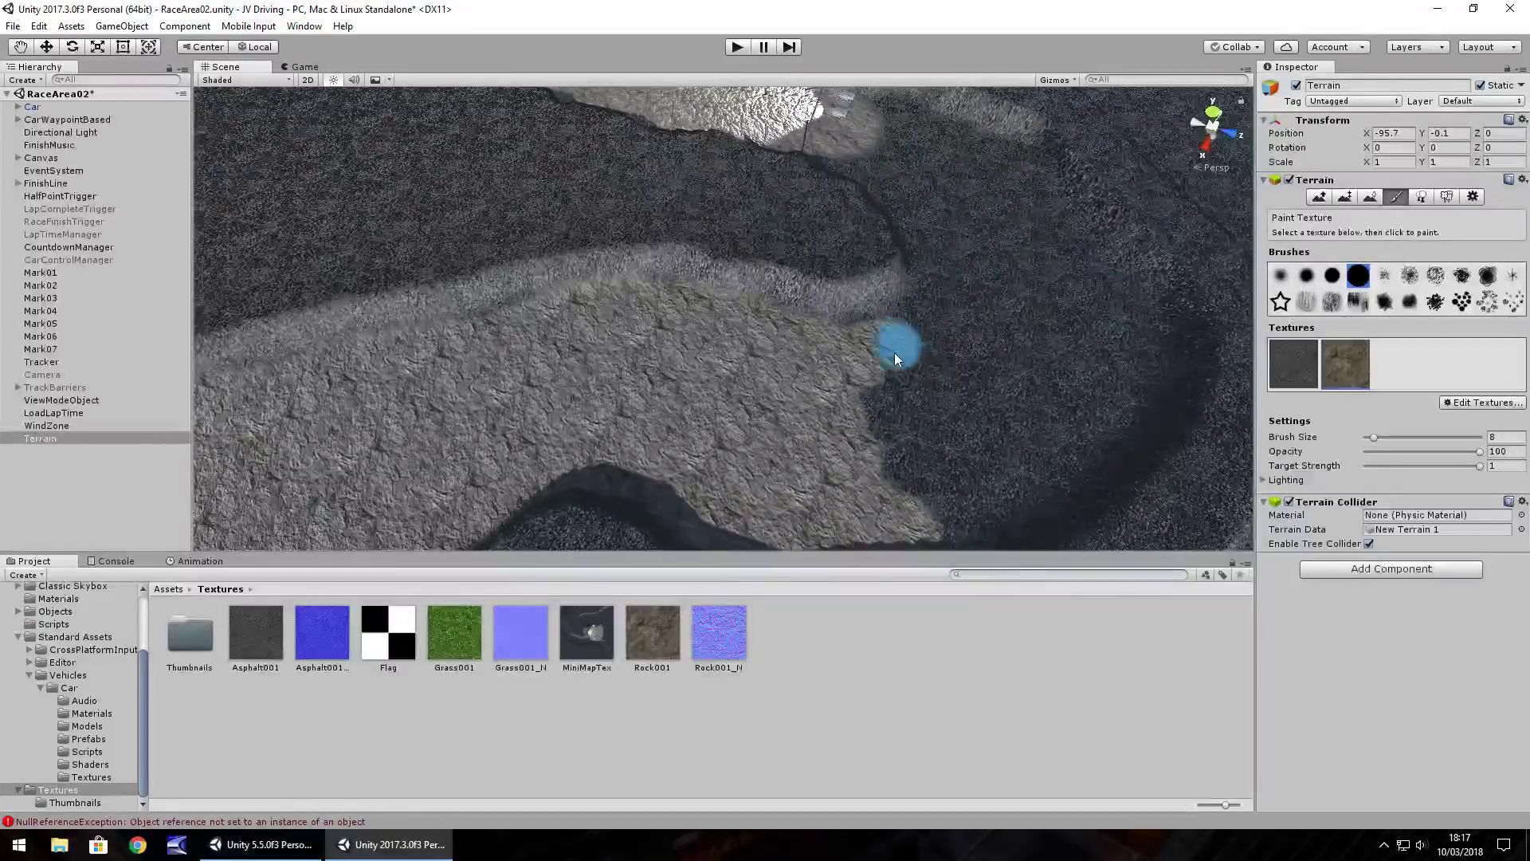
left_click_drag(898, 350, 852, 461)
mouse_move(911, 469)
right_mouse_down()
mouse_move(967, 399)
mouse_move(906, 428)
right_mouse_up()
mouse_move(905, 427)
left_mouse_down()
mouse_move(1097, 354)
mouse_move(1183, 246)
mouse_move(1165, 187)
mouse_move(1132, 275)
mouse_move(892, 399)
mouse_move(1132, 153)
mouse_move(992, 341)
left_mouse_up()
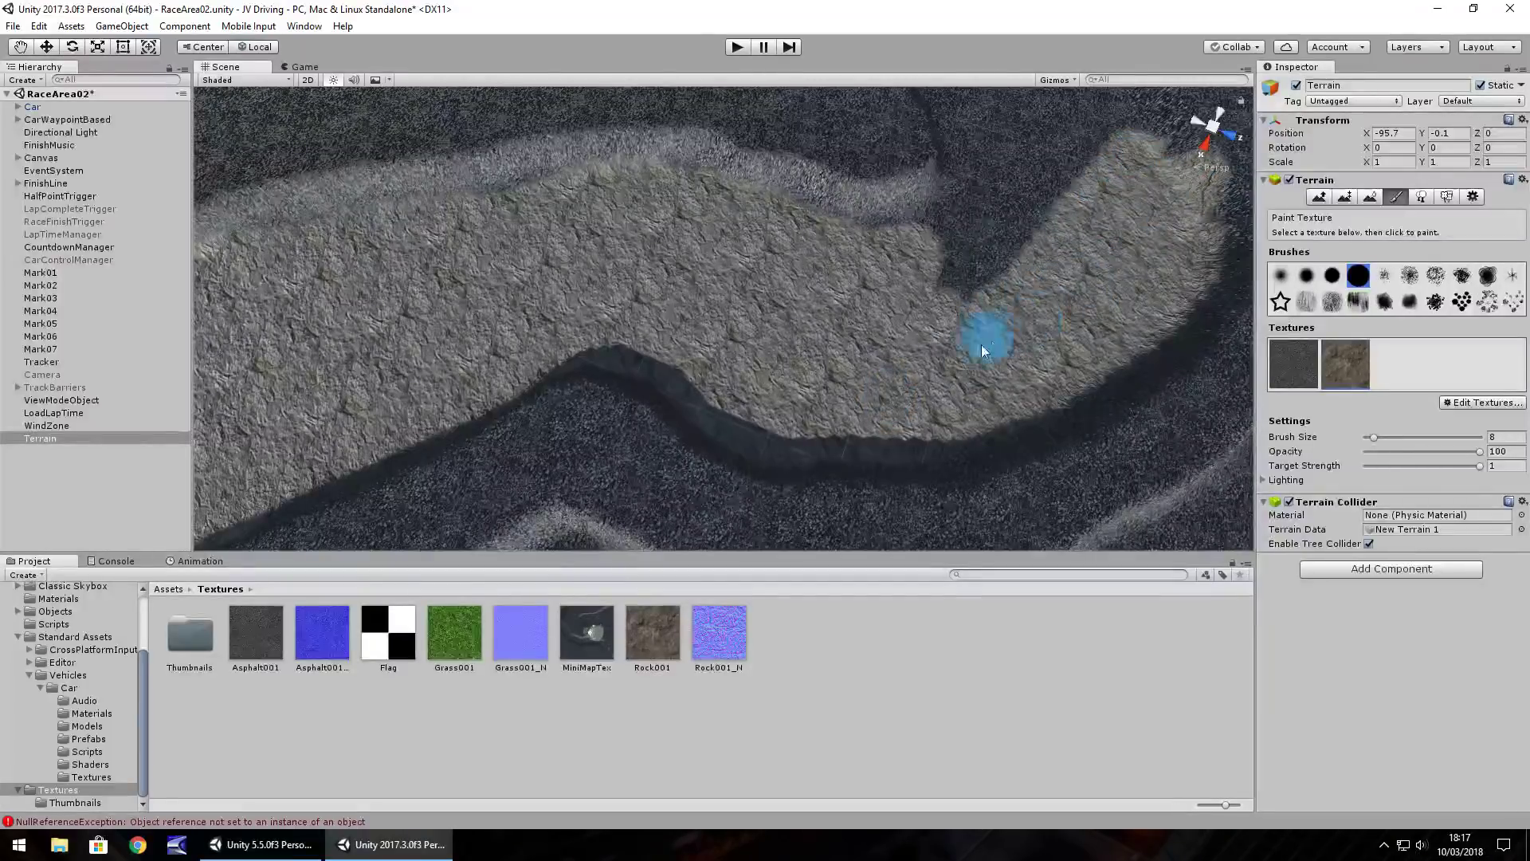
Paint a light rock strip down the terrain so it joins the lower rock area
right_click_drag(1079, 163, 1018, 171)
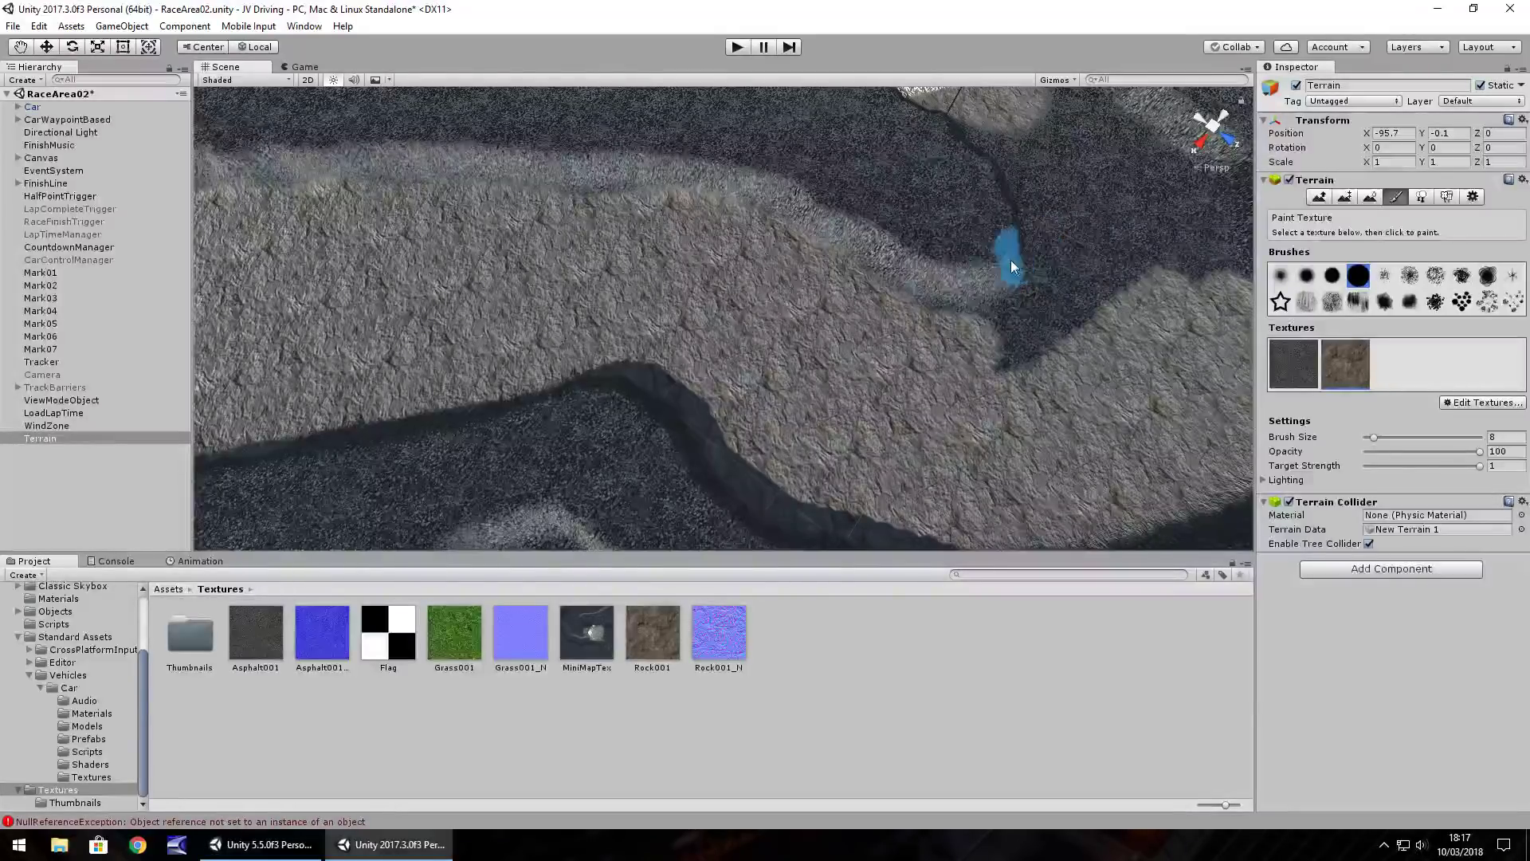
middle_click_drag(1025, 252, 729, 333)
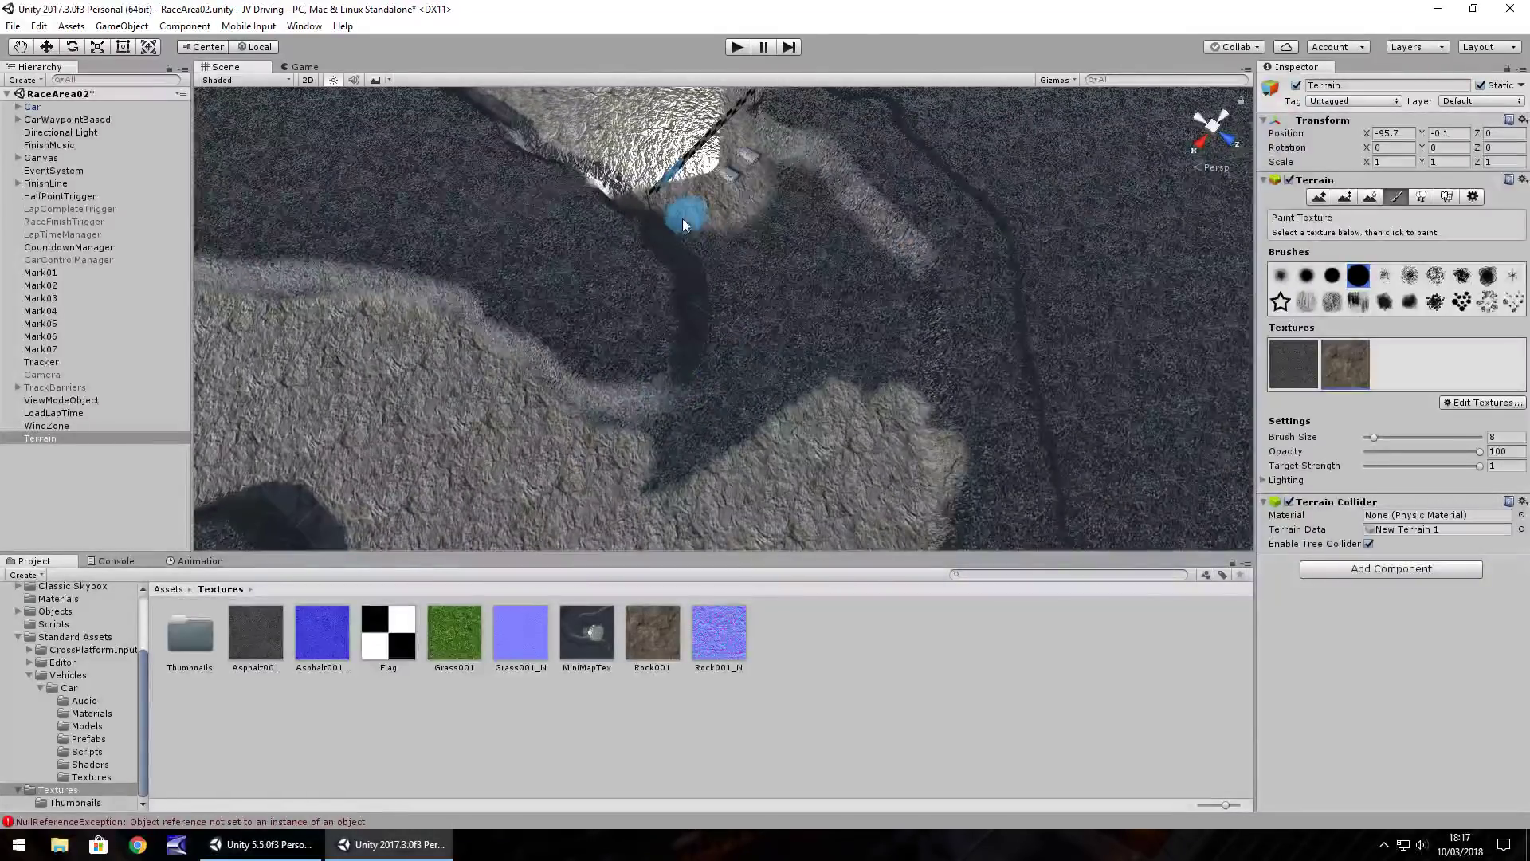
left_click_drag(714, 327, 700, 423)
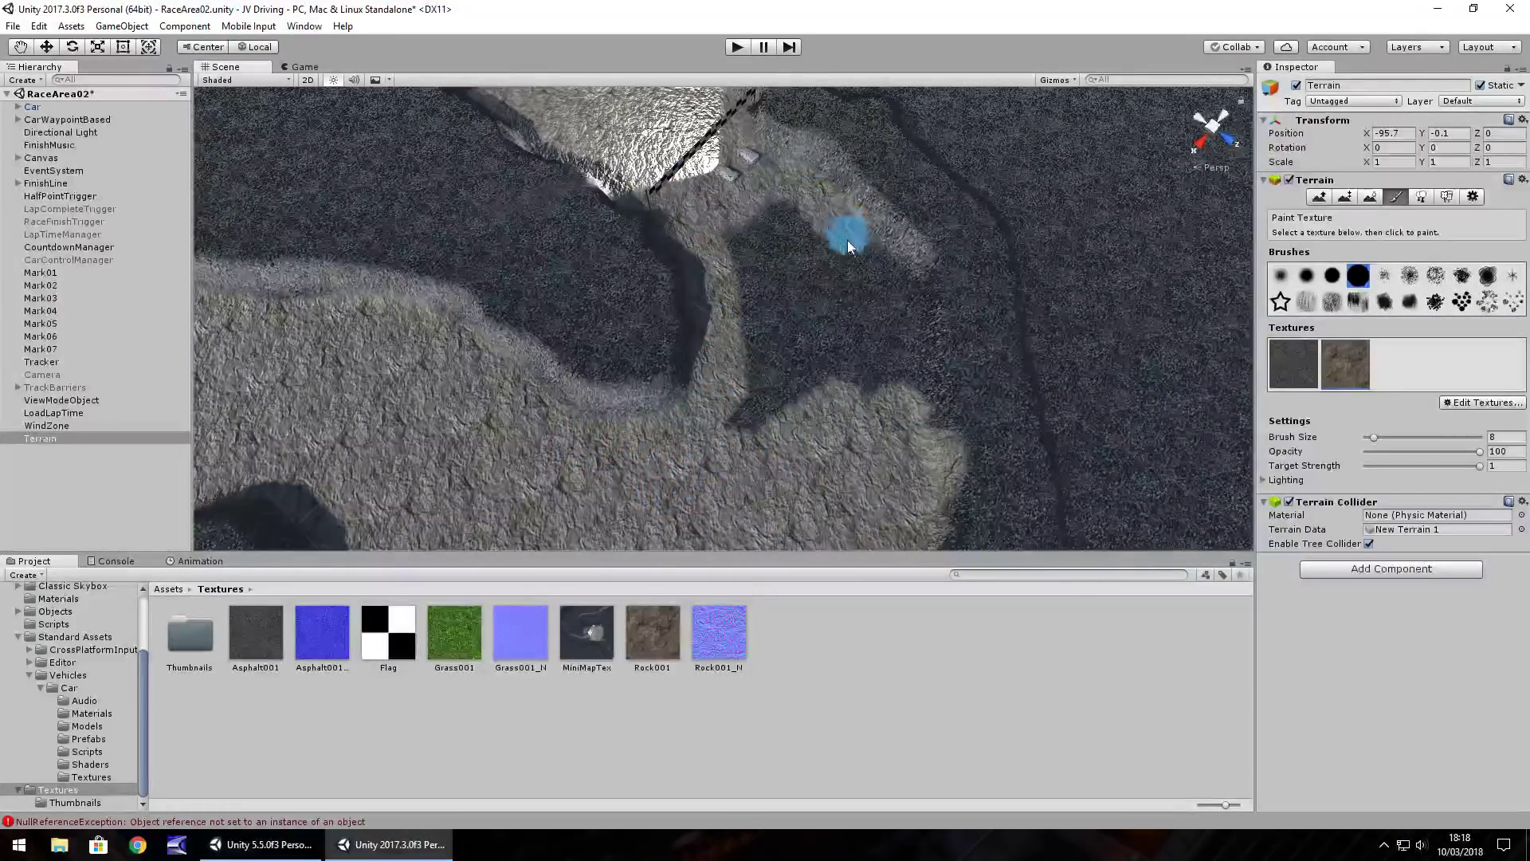
mouse_move(888, 312)
left_mouse_down()
mouse_move(902, 374)
mouse_move(734, 434)
mouse_move(874, 297)
mouse_move(776, 212)
mouse_move(853, 339)
mouse_move(759, 255)
mouse_move(745, 296)
mouse_move(772, 347)
mouse_move(699, 232)
mouse_move(788, 246)
mouse_move(669, 233)
mouse_move(660, 279)
mouse_move(1025, 290)
mouse_move(643, 300)
mouse_move(834, 286)
mouse_move(789, 273)
mouse_move(884, 336)
left_mouse_up()
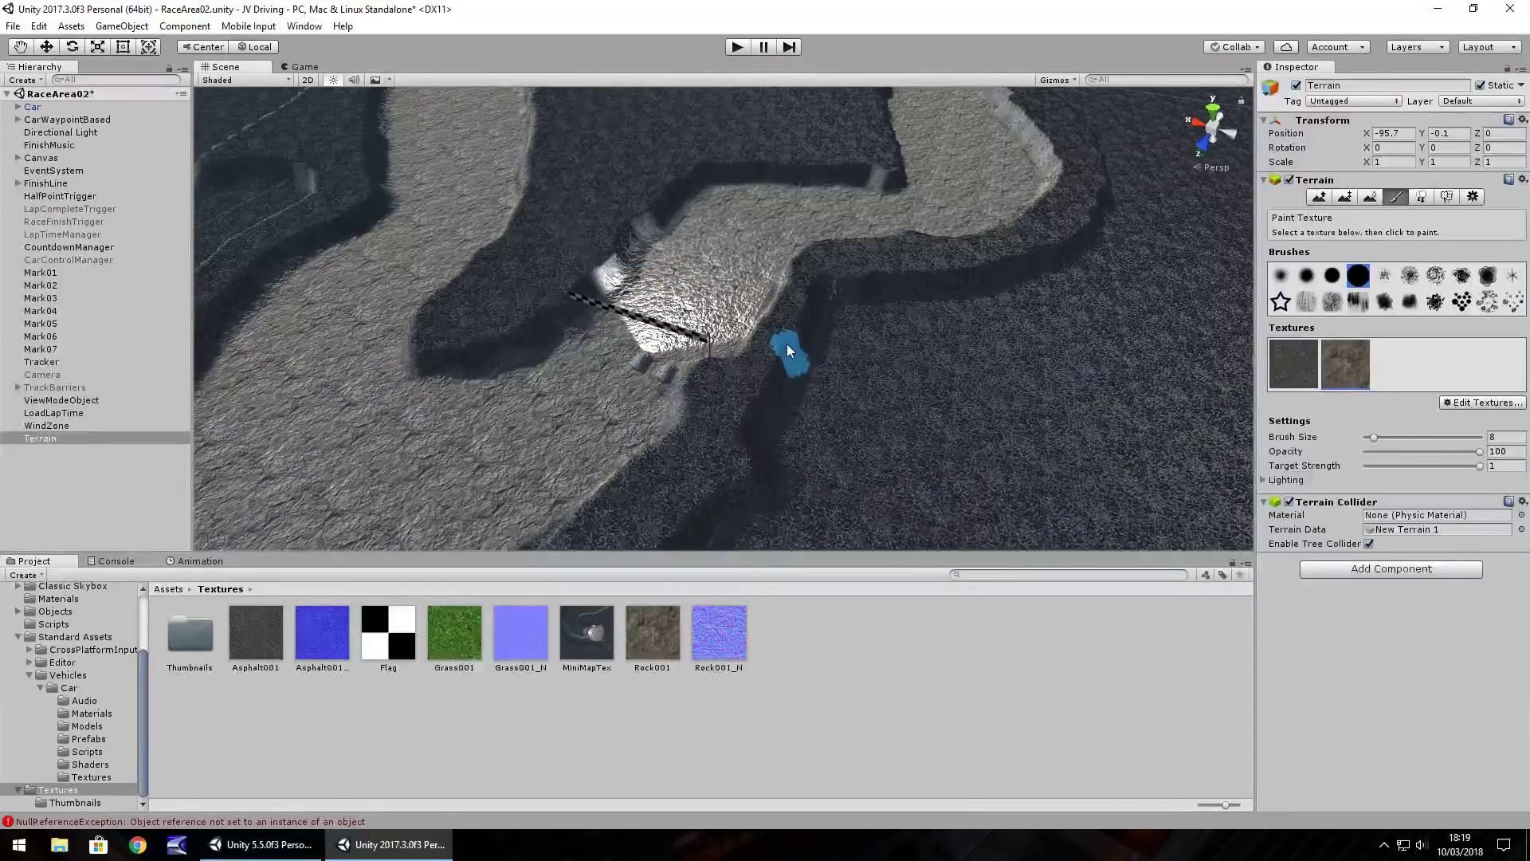
Switch to Paint Height and set the brush size to 55
left_click(1345, 196)
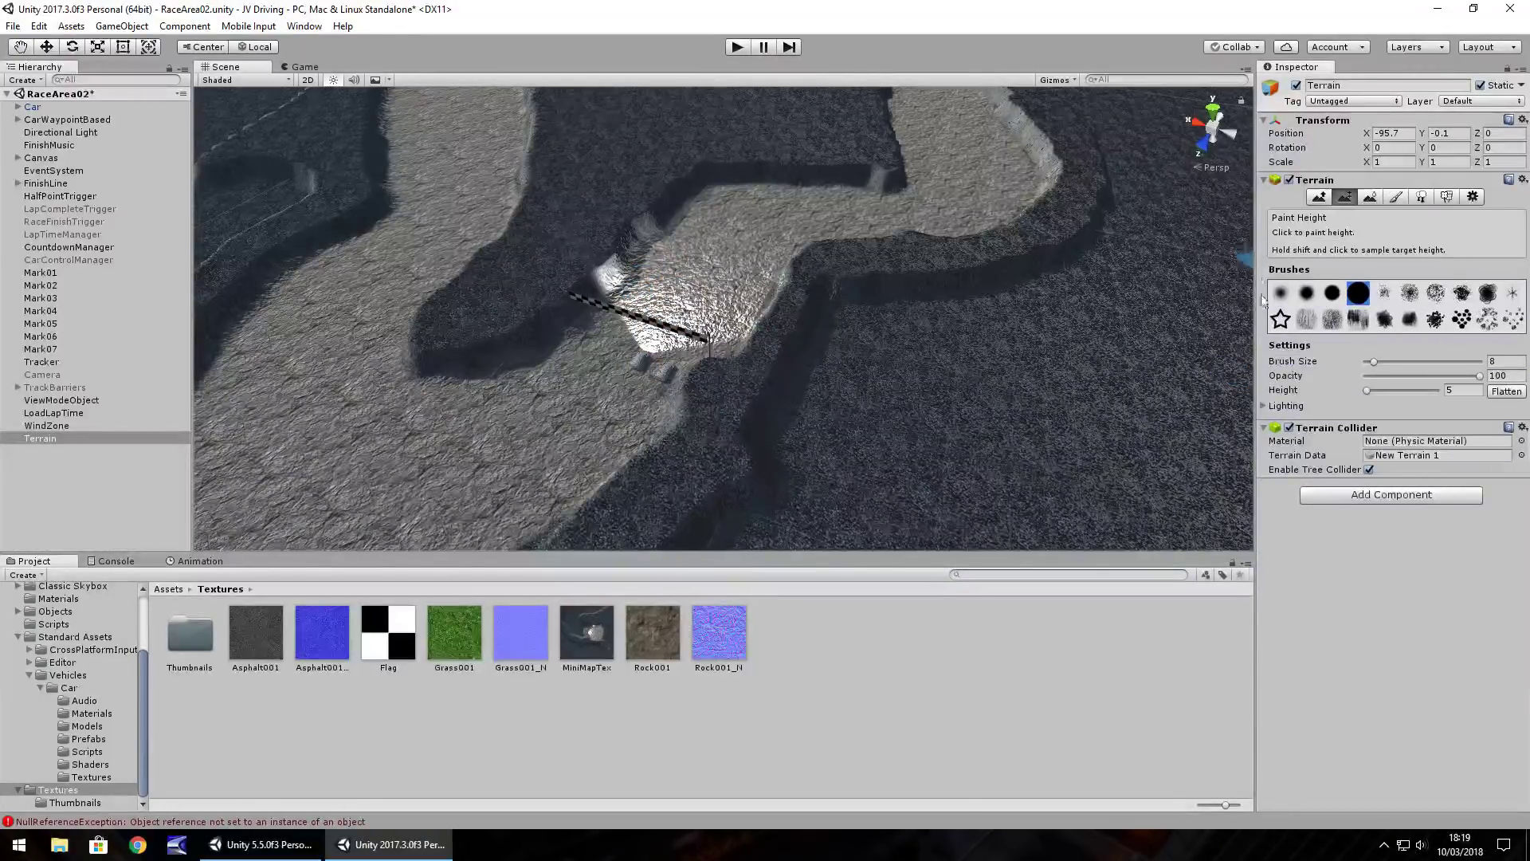
left_click(869, 331)
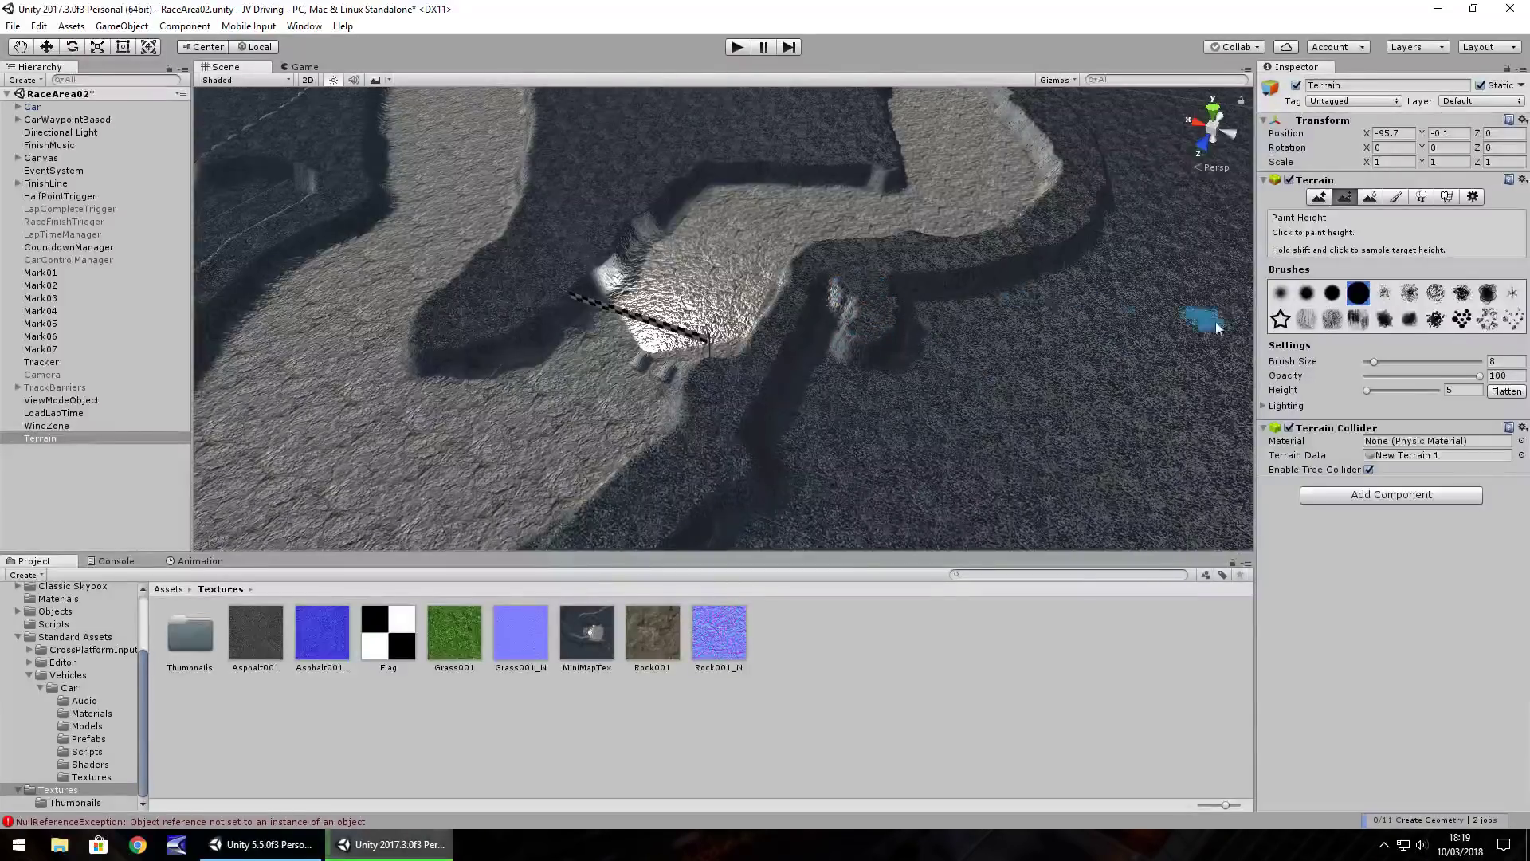
left_click_drag(1374, 361, 1480, 361)
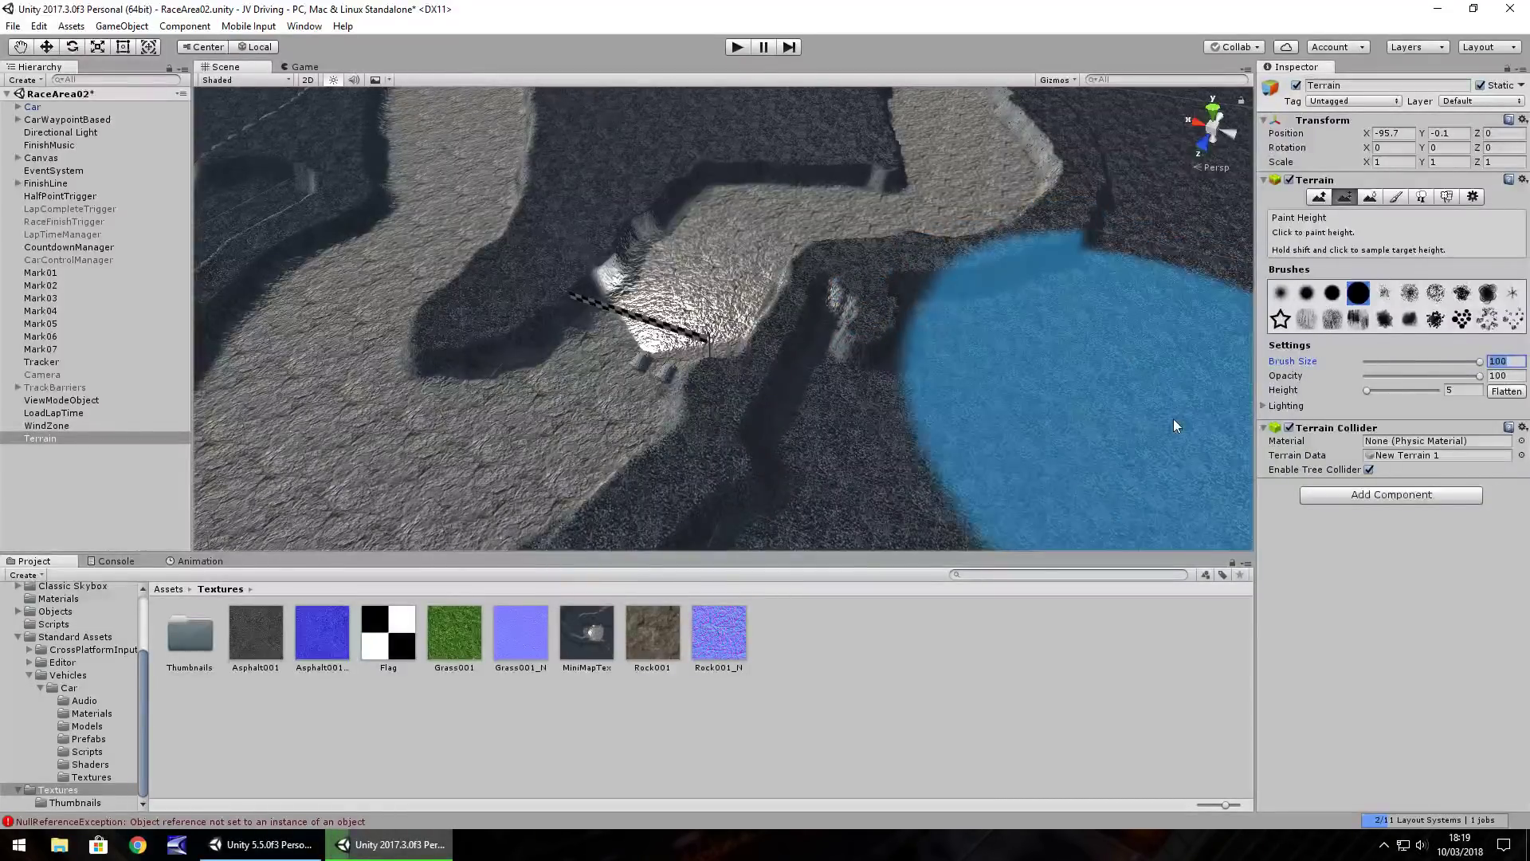
left_click_drag(1480, 362, 1429, 362)
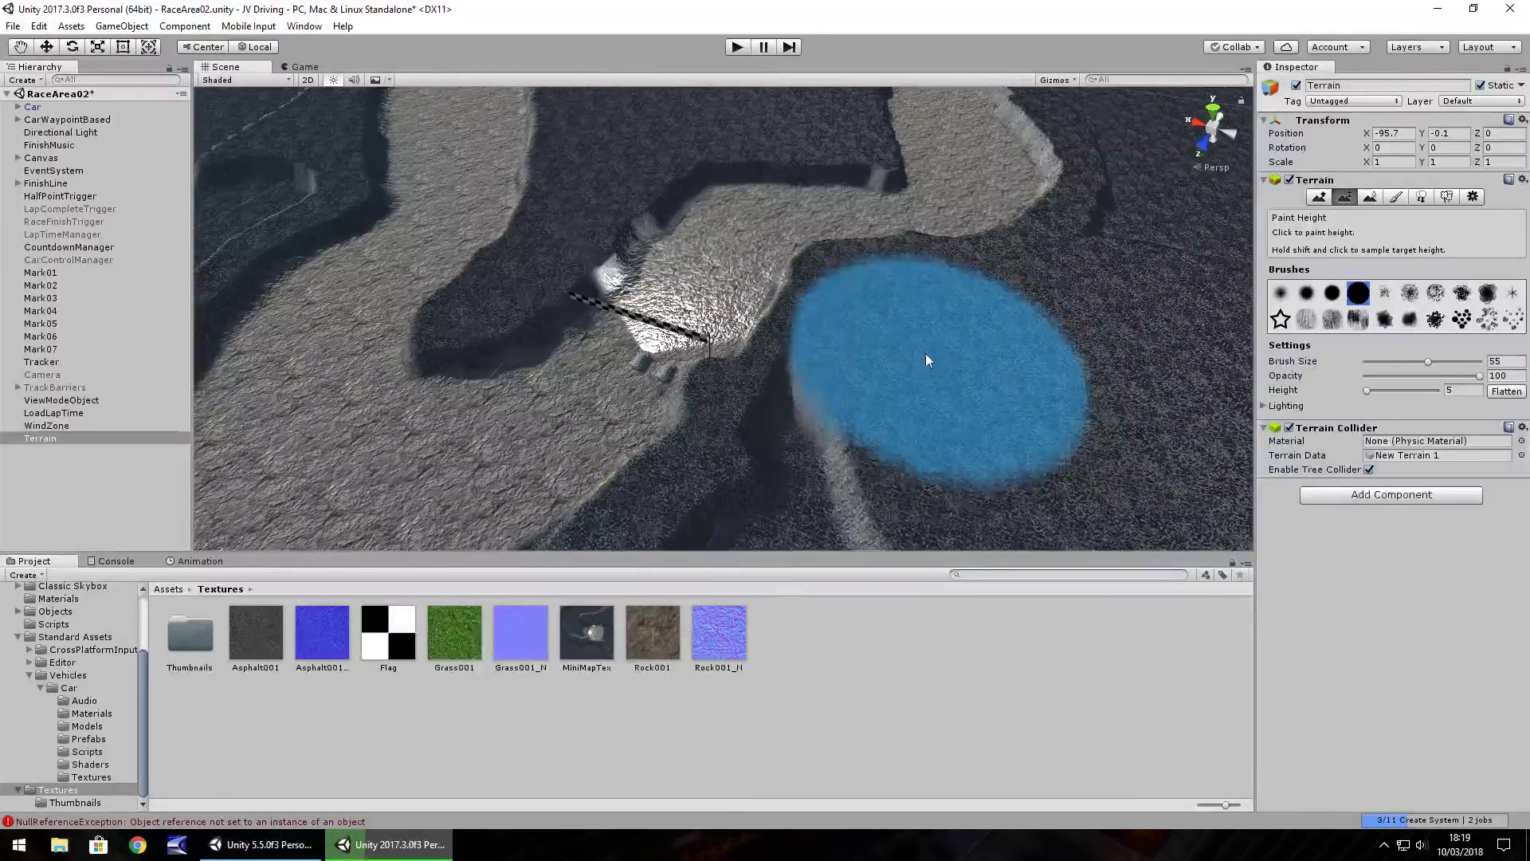
Raise small height bumps on the terrain near the far edge beside the track
mouse_move(877, 466)
left_mouse_down("alt")
mouse_move(880, 449)
mouse_move(1048, 420)
mouse_move(936, 420)
mouse_move(999, 353)
left_mouse_up("alt")
mouse_move(874, 346)
left_mouse_down("alt")
mouse_move(1209, 491)
mouse_move(1156, 414)
mouse_move(861, 253)
mouse_move(947, 156)
mouse_move(990, 266)
left_mouse_up("alt")
mouse_move(862, 242)
left_mouse_down()
mouse_move(815, 236)
mouse_move(808, 179)
left_mouse_up()
mouse_move(896, 216)
left_mouse_down()
mouse_move(881, 179)
mouse_move(806, 170)
mouse_move(797, 120)
mouse_move(810, 168)
left_mouse_up()
mouse_move(882, 232)
right_mouse_down()
mouse_move(701, 273)
mouse_move(665, 329)
mouse_move(715, 360)
mouse_move(729, 336)
right_mouse_up()
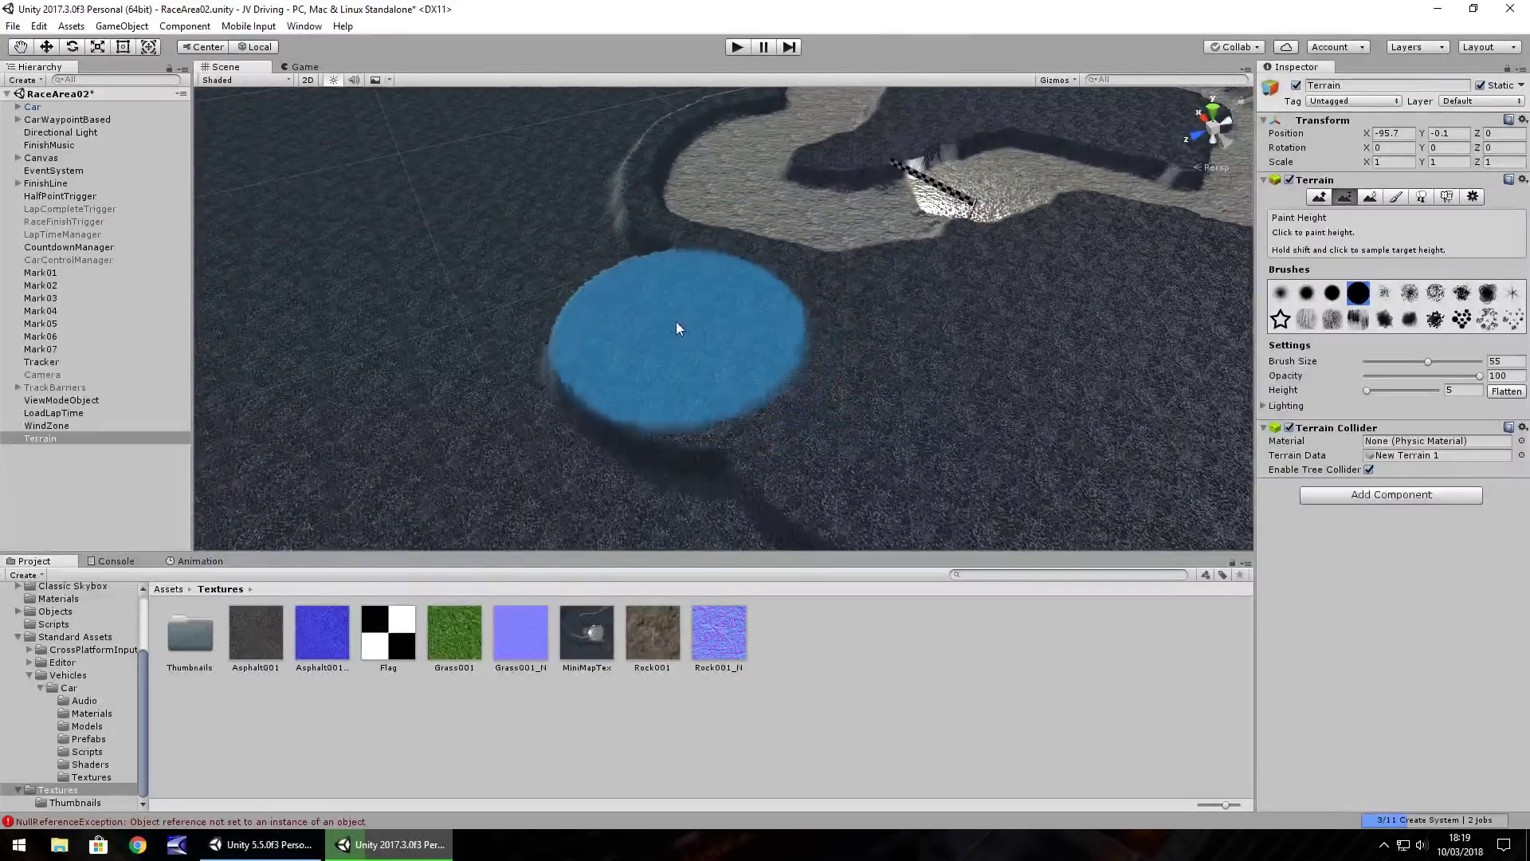
mouse_move(645, 413)
right_mouse_down()
mouse_move(1022, 423)
mouse_move(1073, 363)
right_mouse_up()
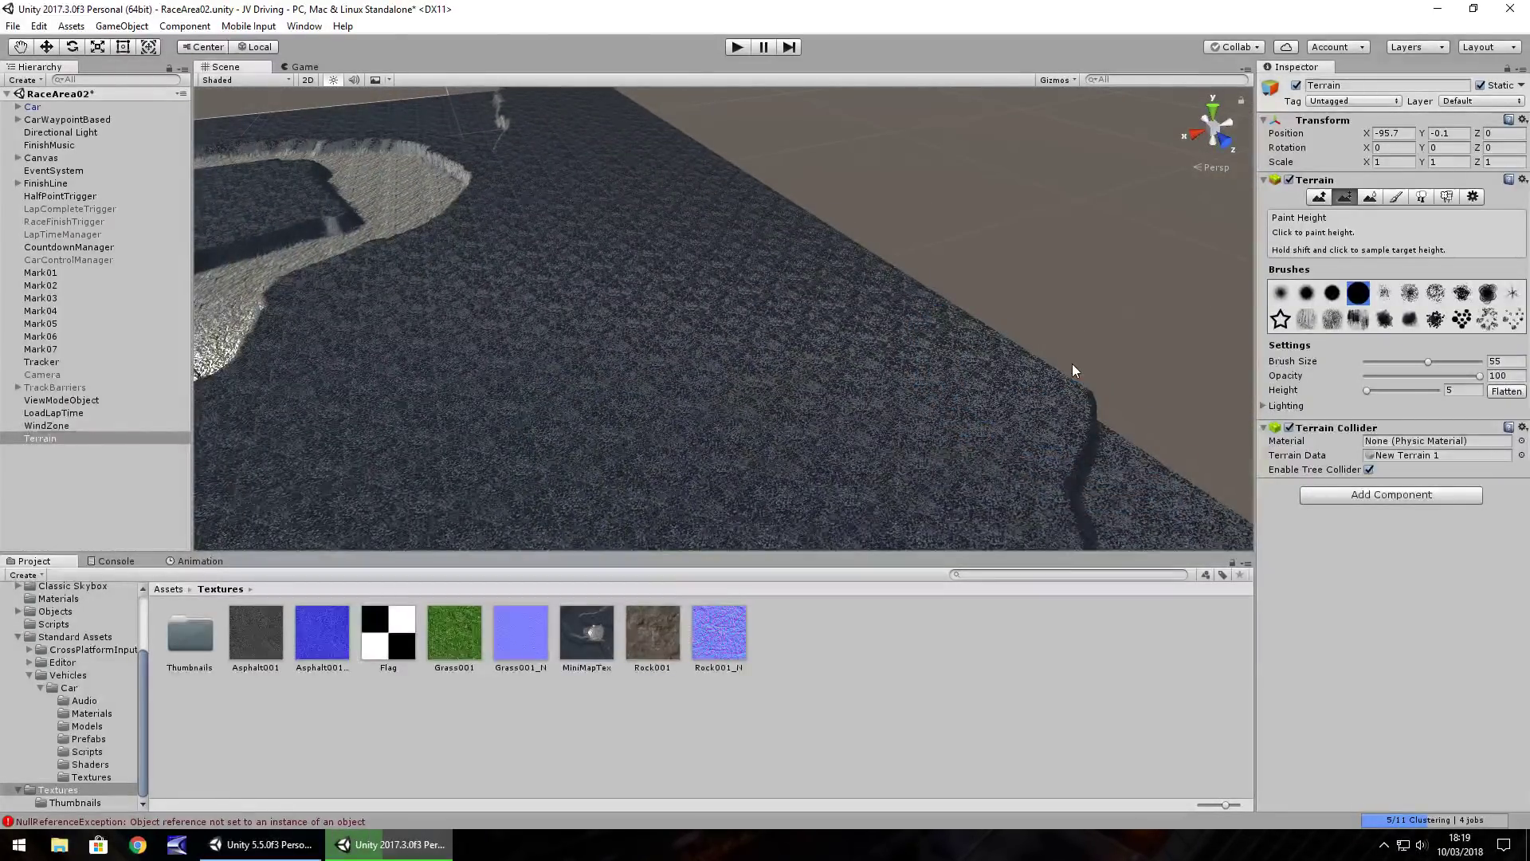
mouse_move(1074, 368)
right_mouse_down()
mouse_move(785, 324)
mouse_move(944, 348)
mouse_move(854, 360)
mouse_move(853, 374)
mouse_move(915, 366)
mouse_move(885, 366)
mouse_move(815, 239)
right_mouse_up()
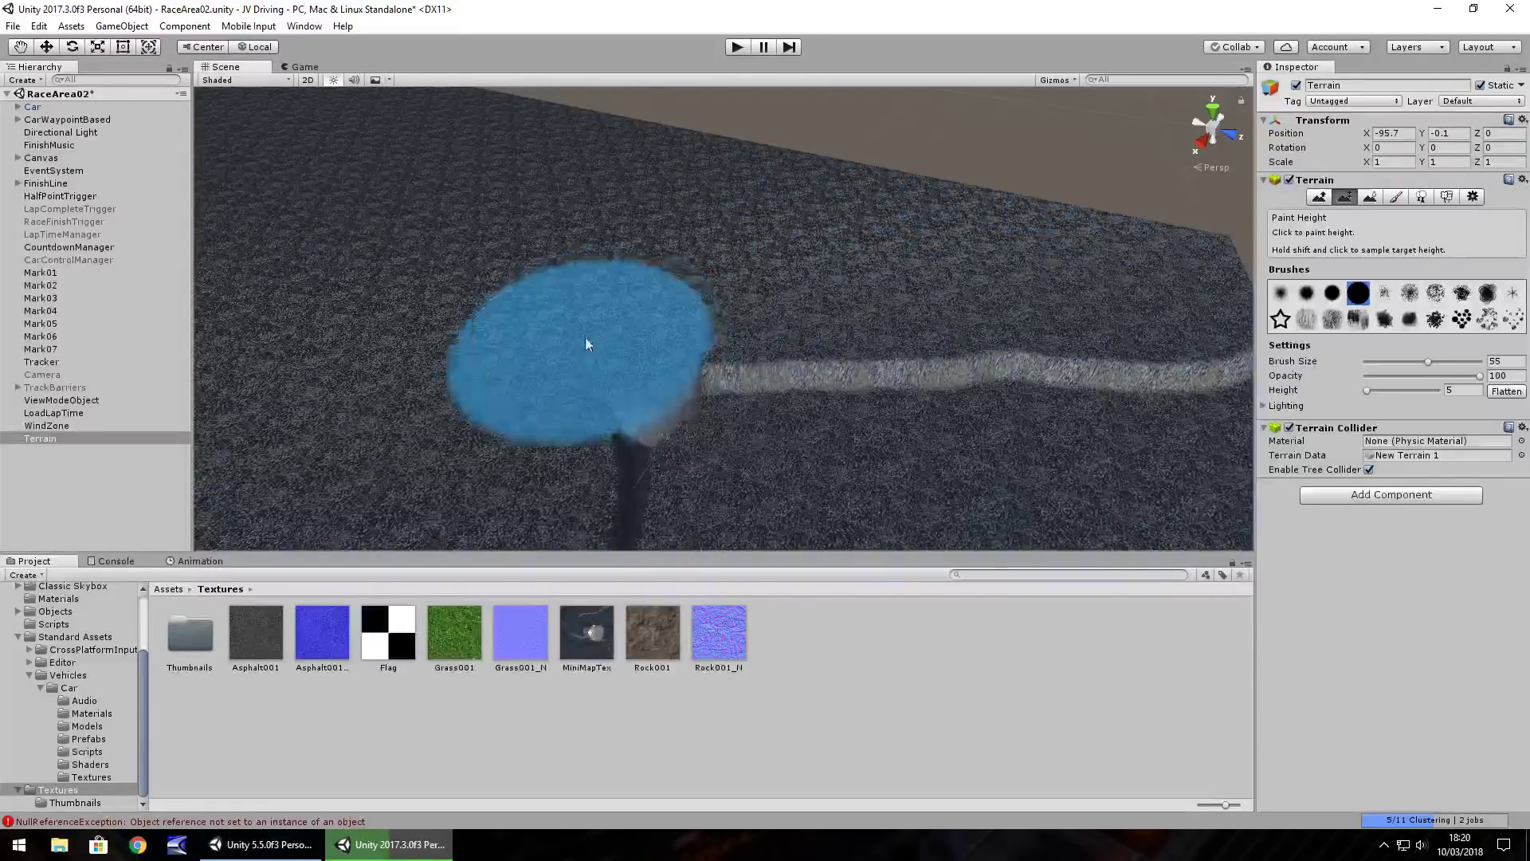
Paint a curving raised ridge across the open terrain with the size-55 height brush
mouse_move(728, 356)
right_mouse_down()
mouse_move(880, 312)
mouse_move(746, 310)
right_mouse_up()
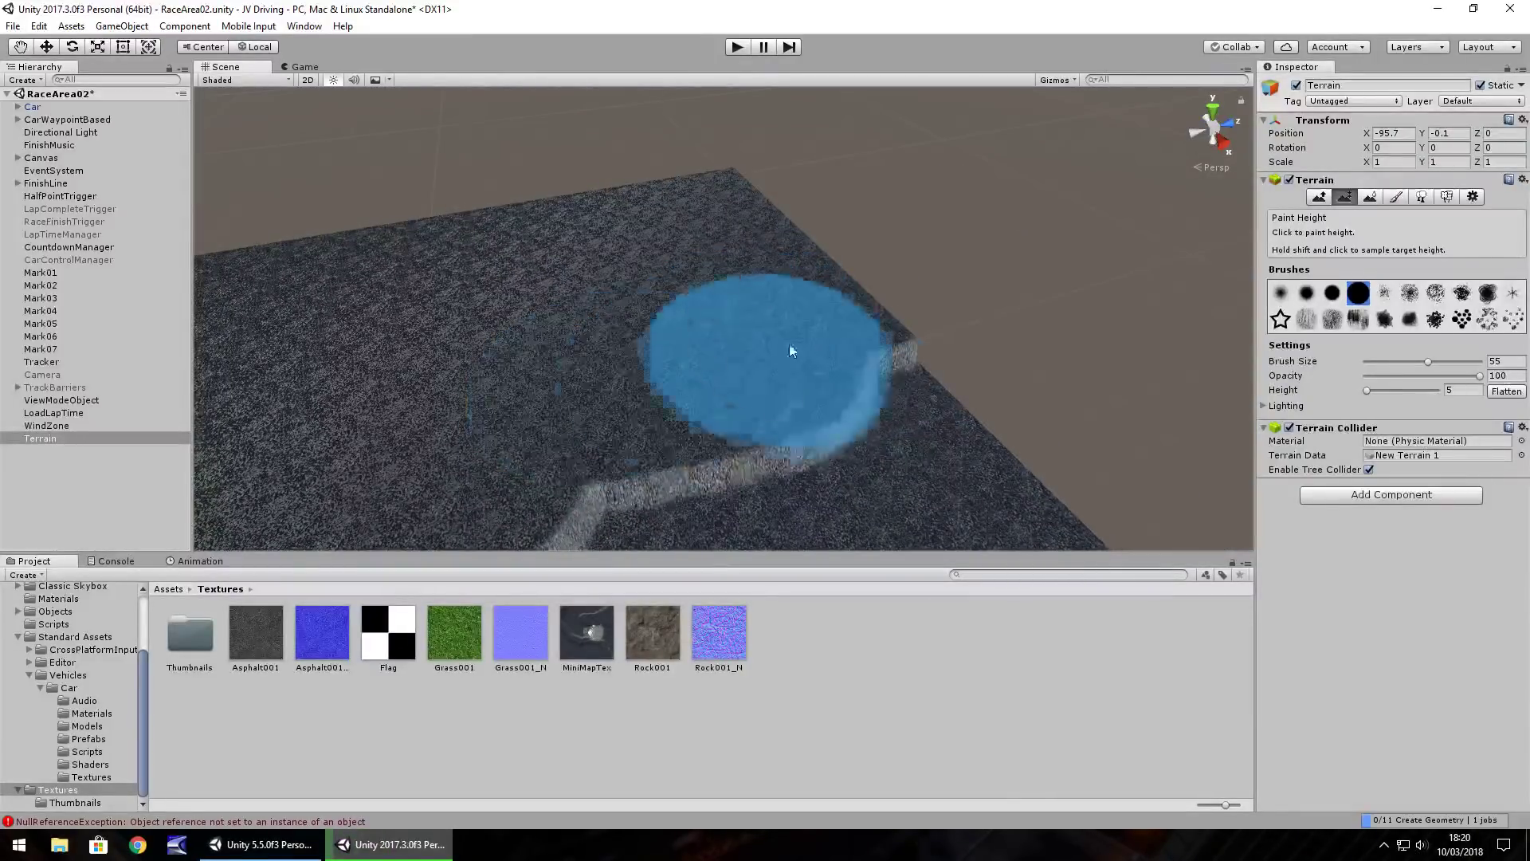
scroll(702, 334, "up", 3)
scroll(824, 280, "down", 3)
mouse_move(824, 280)
right_mouse_down()
mouse_move(844, 271)
mouse_move(840, 248)
mouse_move(772, 246)
mouse_move(693, 205)
right_mouse_up()
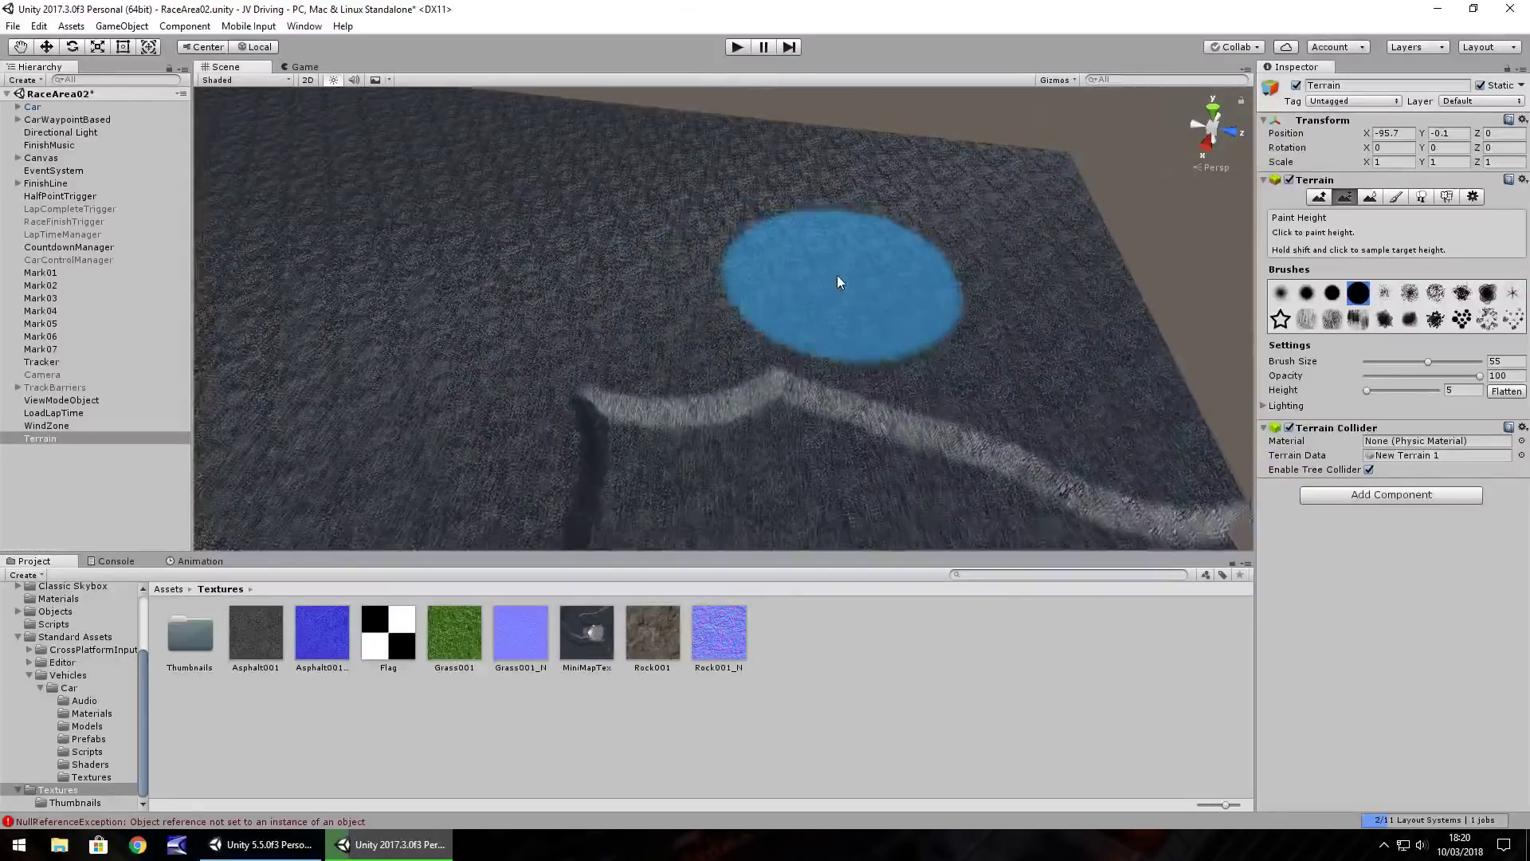
mouse_move(993, 249)
right_mouse_down()
mouse_move(759, 299)
mouse_move(714, 338)
mouse_move(1016, 356)
mouse_move(689, 408)
mouse_move(728, 263)
mouse_move(752, 242)
mouse_move(670, 232)
right_mouse_up()
mouse_move(823, 396)
right_mouse_down()
mouse_move(717, 312)
mouse_move(562, 383)
mouse_move(547, 369)
mouse_move(823, 301)
mouse_move(875, 209)
mouse_move(1060, 242)
mouse_move(832, 399)
right_mouse_up()
mouse_move(830, 394)
left_mouse_down()
mouse_move(843, 334)
mouse_move(723, 227)
left_mouse_up()
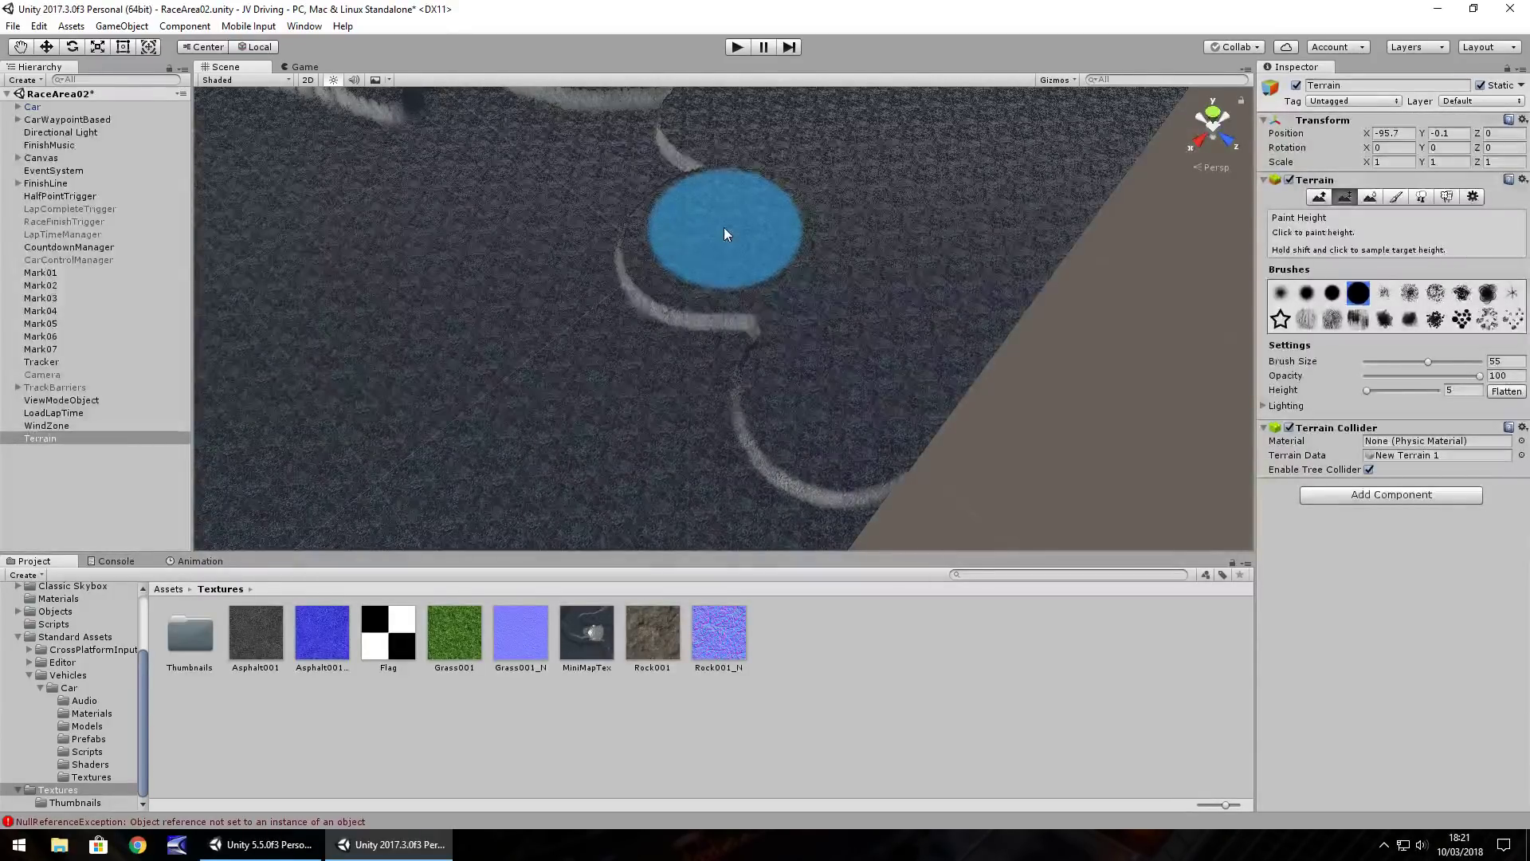
Raise a round plateau on the terrain near the road loop
mouse_move(700, 252)
left_mouse_down("alt")
mouse_move(610, 207)
mouse_move(654, 207)
mouse_move(654, 188)
mouse_move(651, 200)
mouse_move(731, 235)
mouse_move(822, 247)
left_mouse_up("alt")
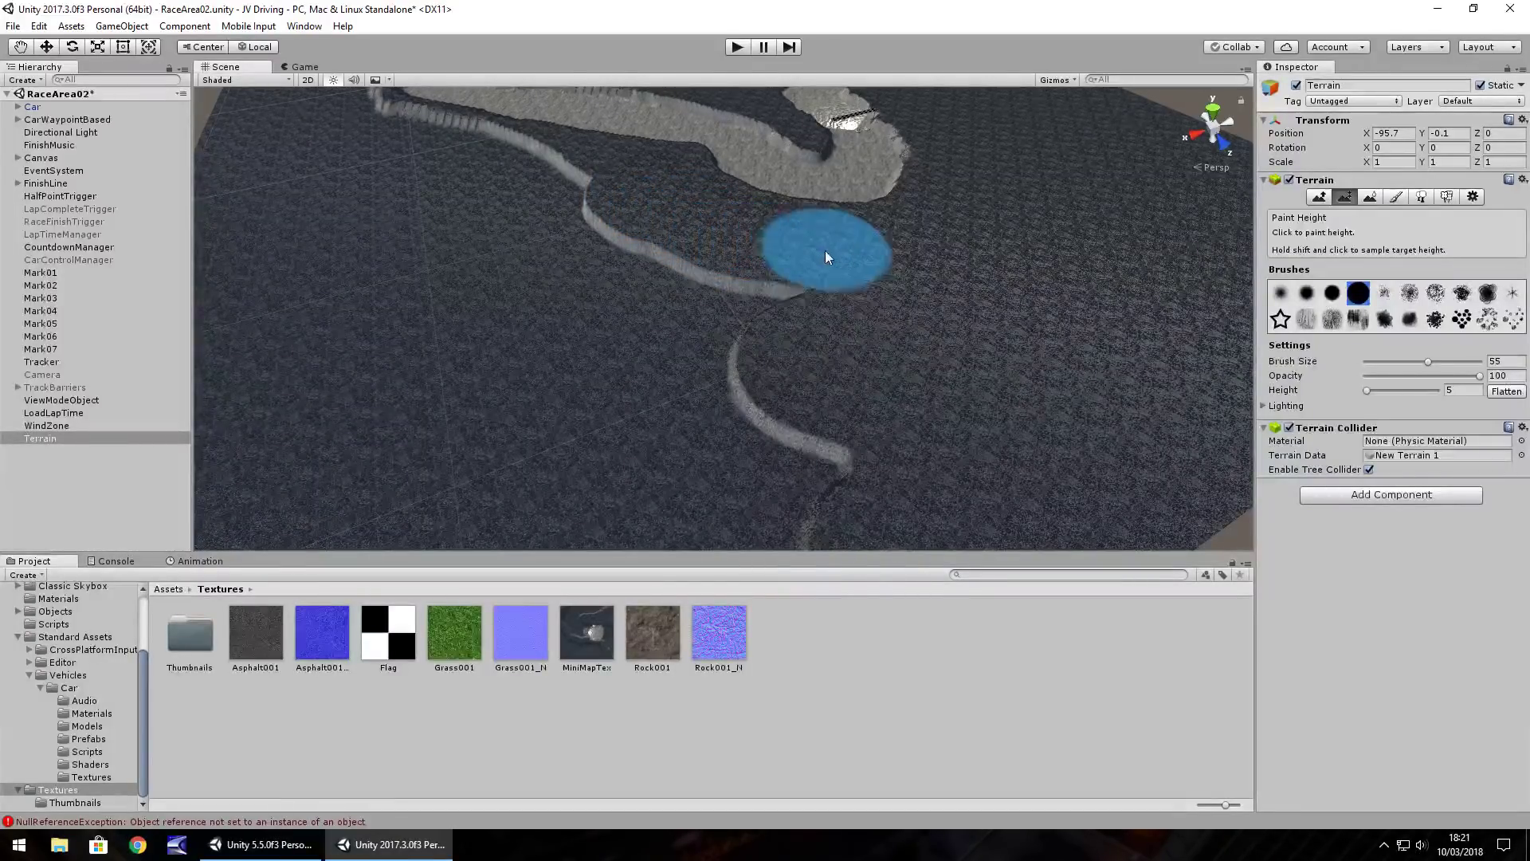
mouse_move(772, 353)
left_mouse_down("alt")
mouse_move(683, 364)
mouse_move(728, 304)
mouse_move(673, 291)
mouse_move(639, 231)
mouse_move(758, 162)
mouse_move(629, 276)
mouse_move(837, 253)
mouse_move(676, 375)
mouse_move(741, 301)
mouse_move(568, 336)
mouse_move(790, 347)
mouse_move(813, 416)
left_mouse_up("alt")
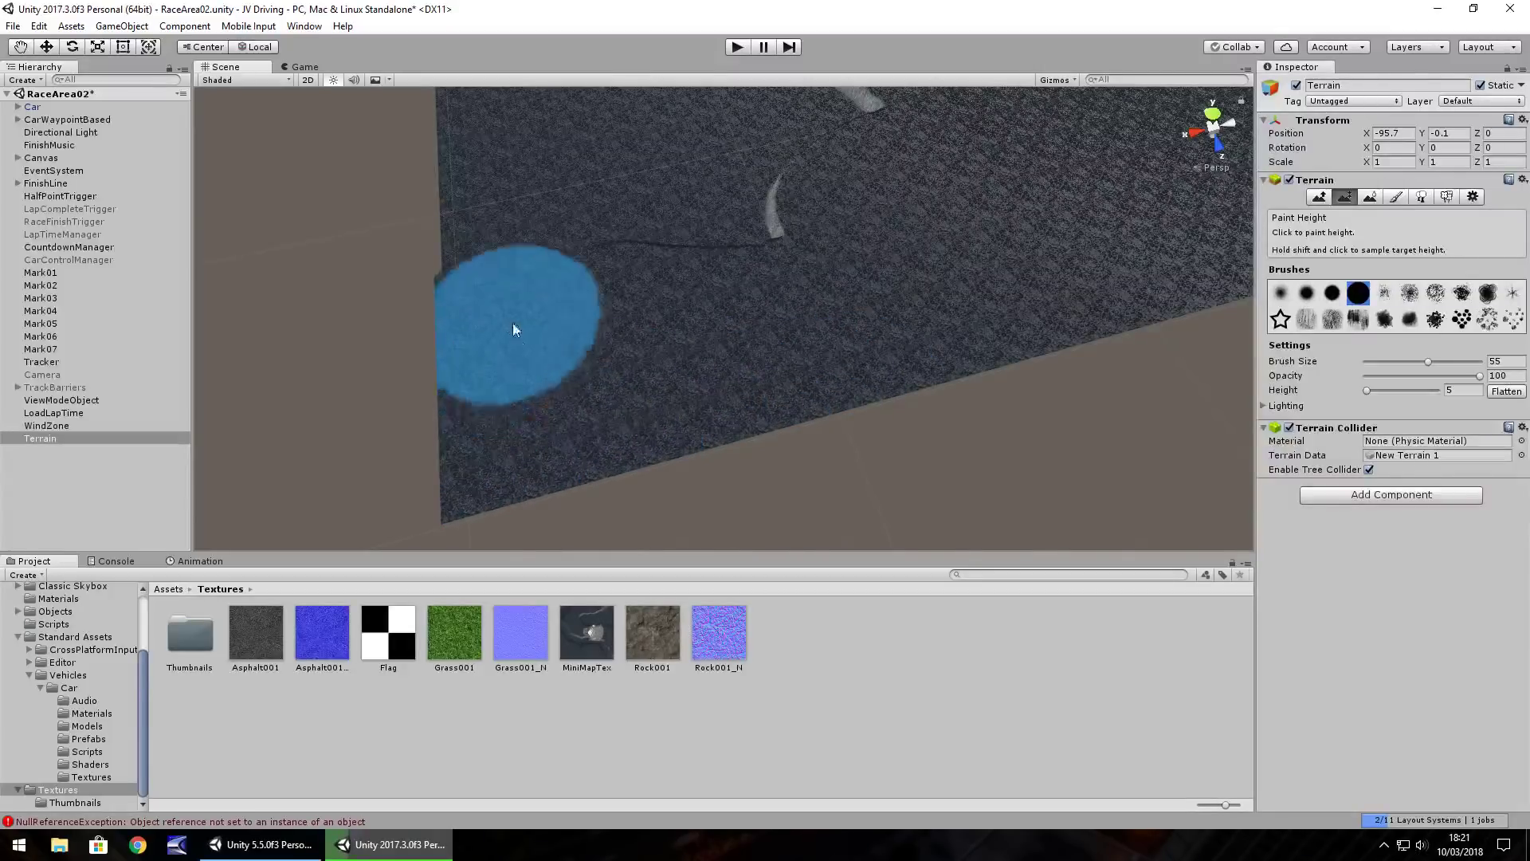
mouse_move(735, 252)
left_mouse_down("alt")
mouse_move(601, 212)
mouse_move(608, 266)
mouse_move(666, 308)
left_mouse_up("alt")
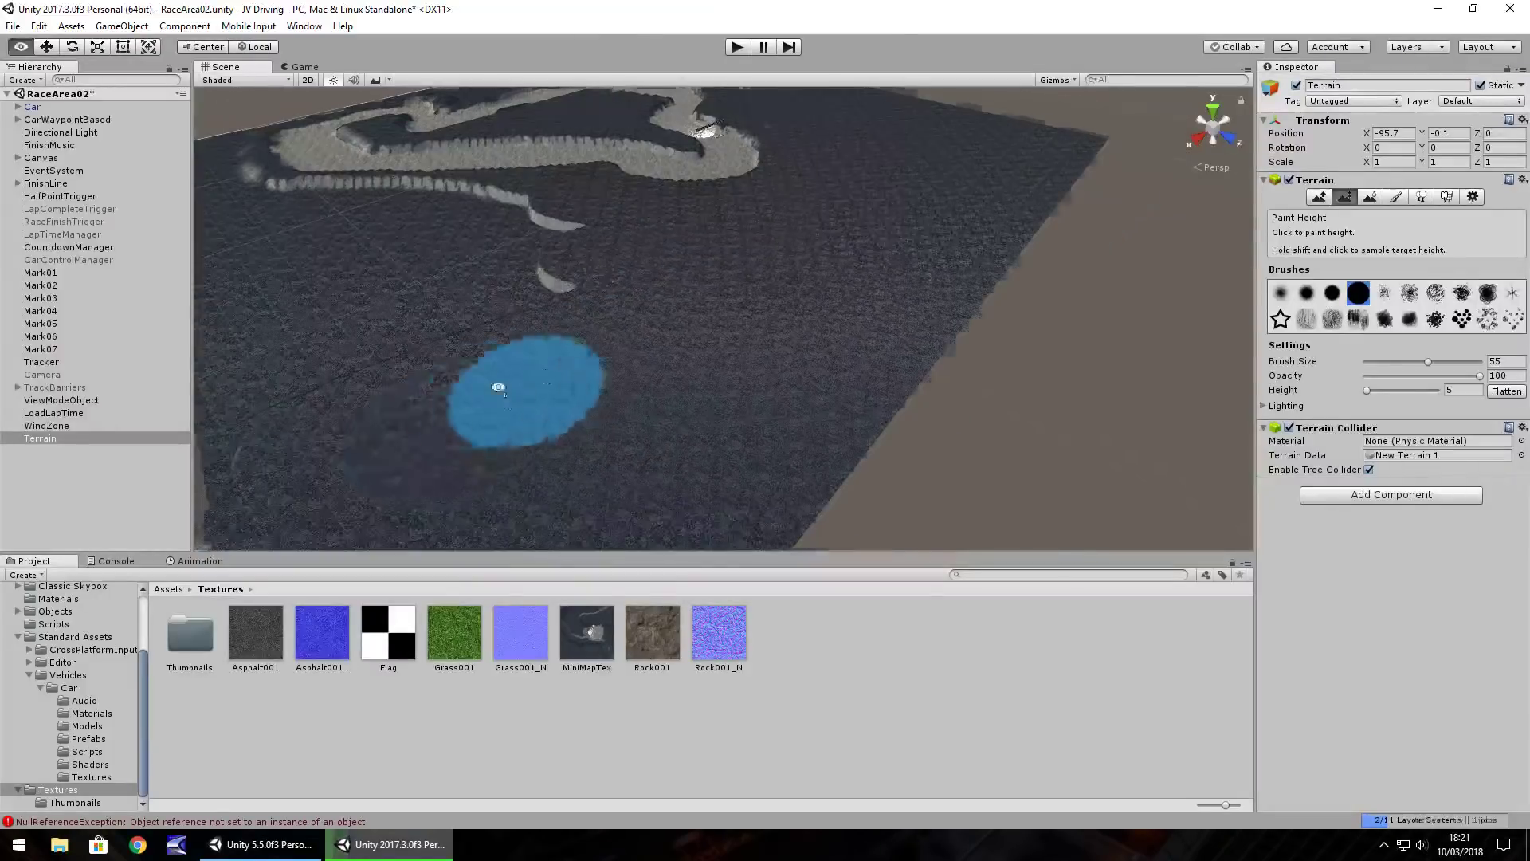
left_click_drag(529, 396, 489, 406, "alt")
mouse_move(697, 277)
left_mouse_down("alt")
mouse_move(692, 257)
mouse_move(495, 268)
mouse_move(914, 283)
mouse_move(833, 280)
mouse_move(609, 405)
mouse_move(819, 209)
left_mouse_up("alt")
scroll(716, 232, "up", 8)
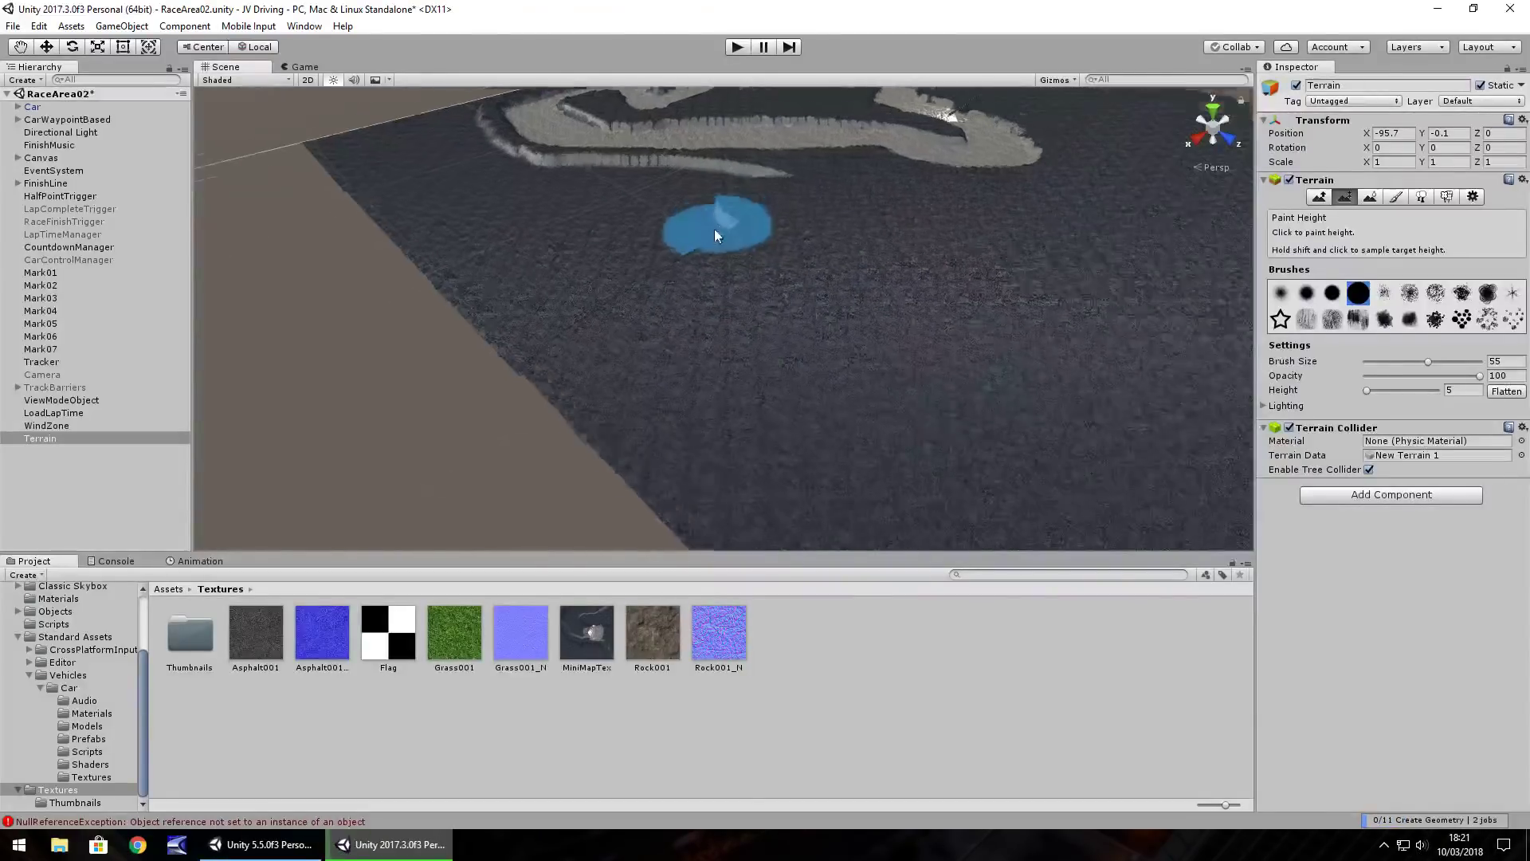
middle_click_drag(611, 184, 730, 483)
scroll(730, 484, "down", 5)
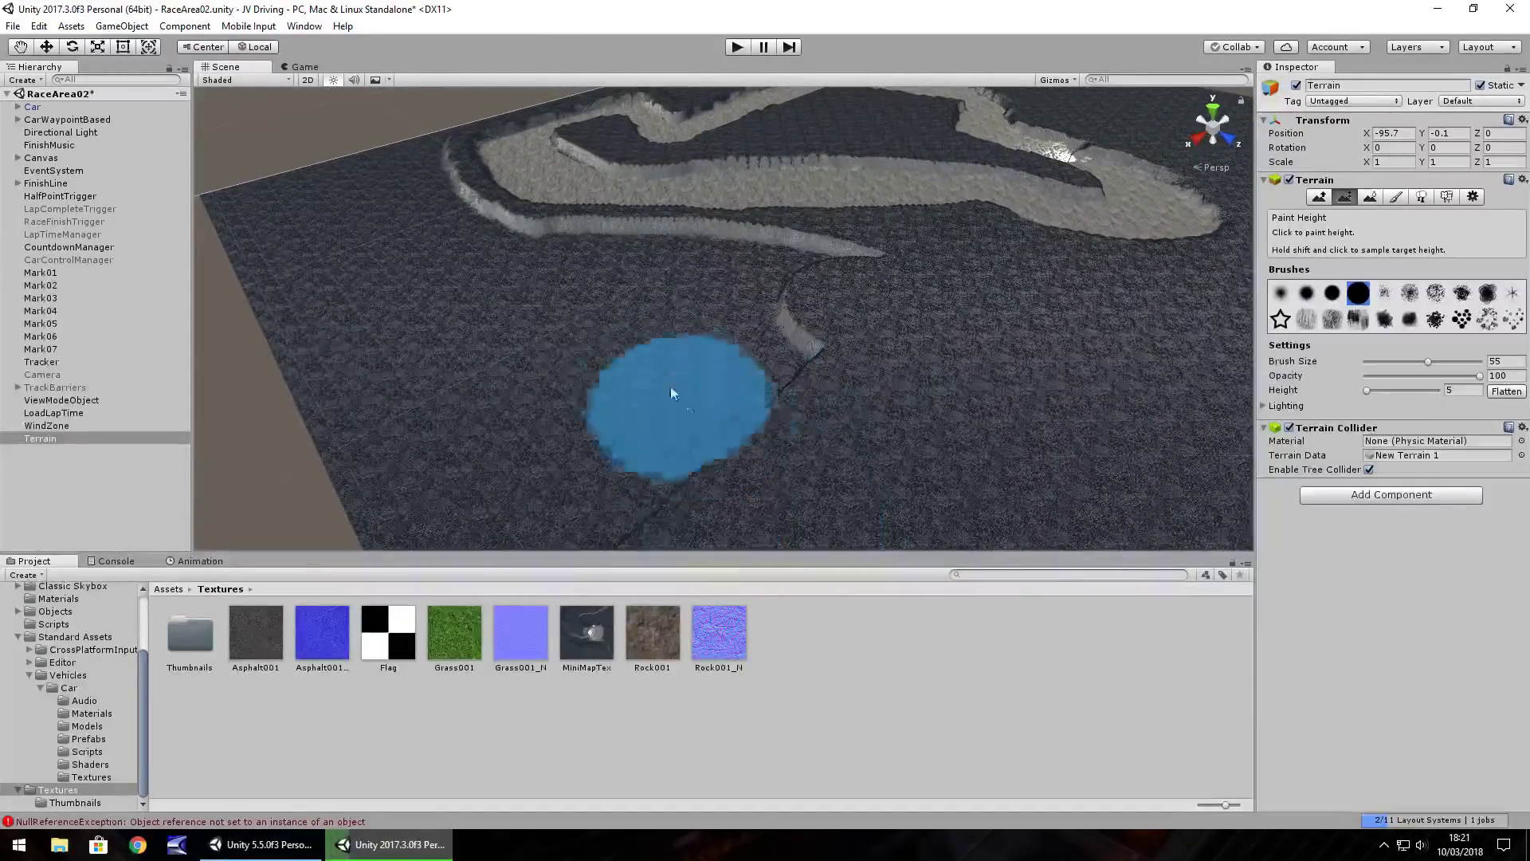
mouse_move(591, 284)
left_mouse_down()
mouse_move(602, 263)
mouse_move(683, 256)
mouse_move(810, 270)
mouse_move(837, 307)
mouse_move(648, 409)
mouse_move(566, 328)
mouse_move(580, 411)
mouse_move(556, 484)
left_mouse_up()
Flatten the stray ridge segment and raise the terrain beside the track loop instead
left_click_drag(491, 548, 591, 428, "alt")
mouse_move(523, 290)
left_mouse_down("alt")
mouse_move(582, 273)
mouse_move(598, 324)
mouse_move(757, 318)
mouse_move(617, 331)
mouse_move(660, 331)
left_mouse_up("alt")
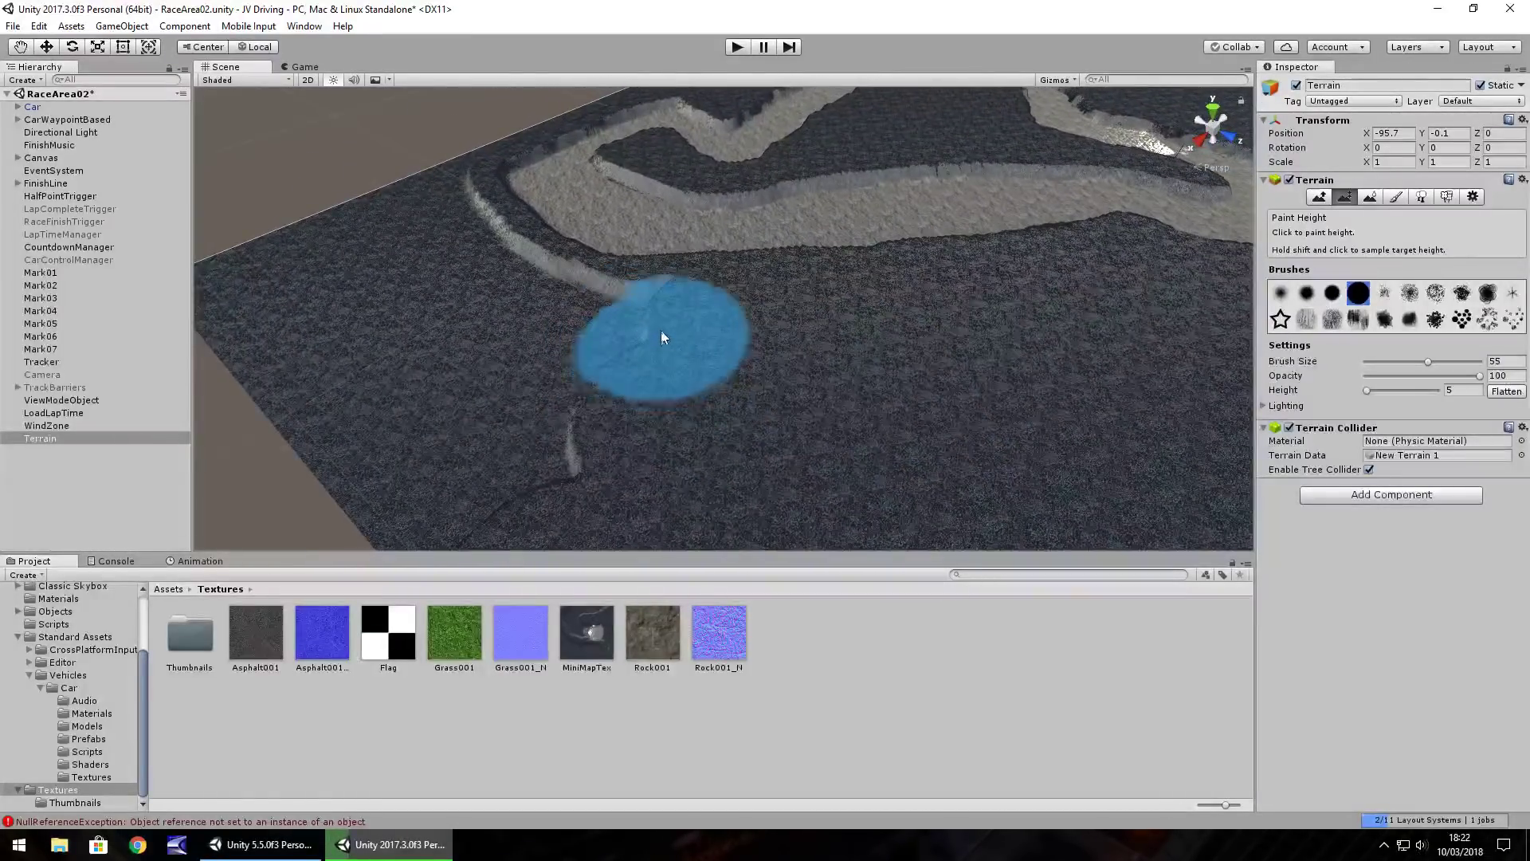
mouse_move(478, 290)
left_mouse_down()
mouse_move(375, 188)
mouse_move(263, 251)
mouse_move(248, 328)
mouse_move(461, 530)
mouse_move(308, 290)
mouse_move(373, 295)
mouse_move(394, 221)
mouse_move(488, 320)
mouse_move(714, 308)
left_mouse_up()
key("Left")
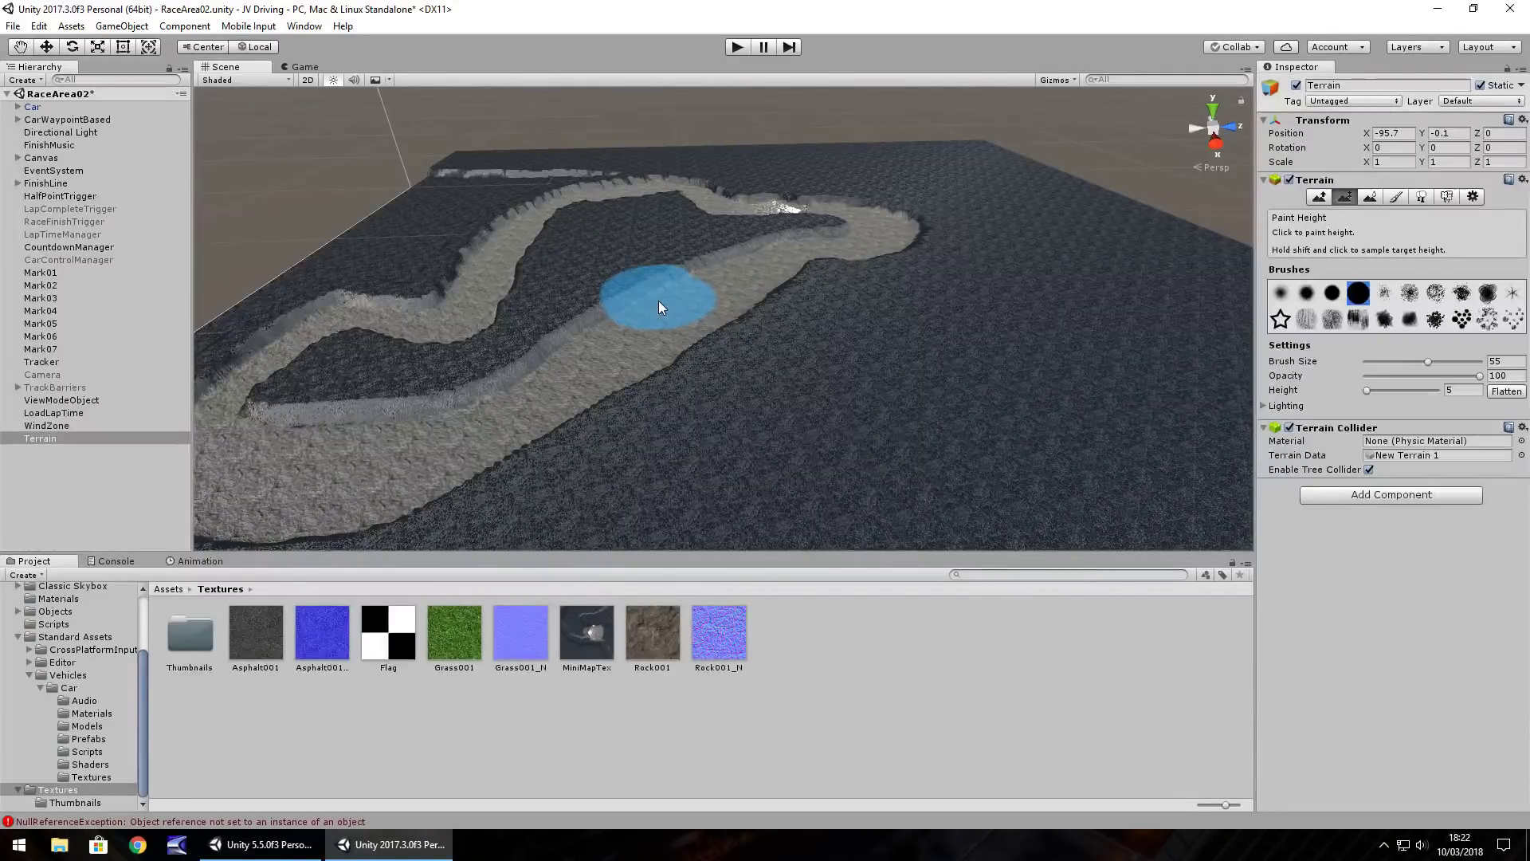
Raise a circular patch near the terrain edge, then shrink the height brush from 55 to 39
mouse_move(381, 322)
middle_mouse_down()
mouse_move(717, 374)
mouse_move(960, 389)
mouse_move(618, 451)
mouse_move(308, 423)
mouse_move(382, 376)
mouse_move(570, 345)
mouse_move(396, 410)
mouse_move(809, 290)
mouse_move(1122, 136)
mouse_move(588, 342)
mouse_move(693, 409)
mouse_move(683, 451)
mouse_move(699, 471)
middle_mouse_up()
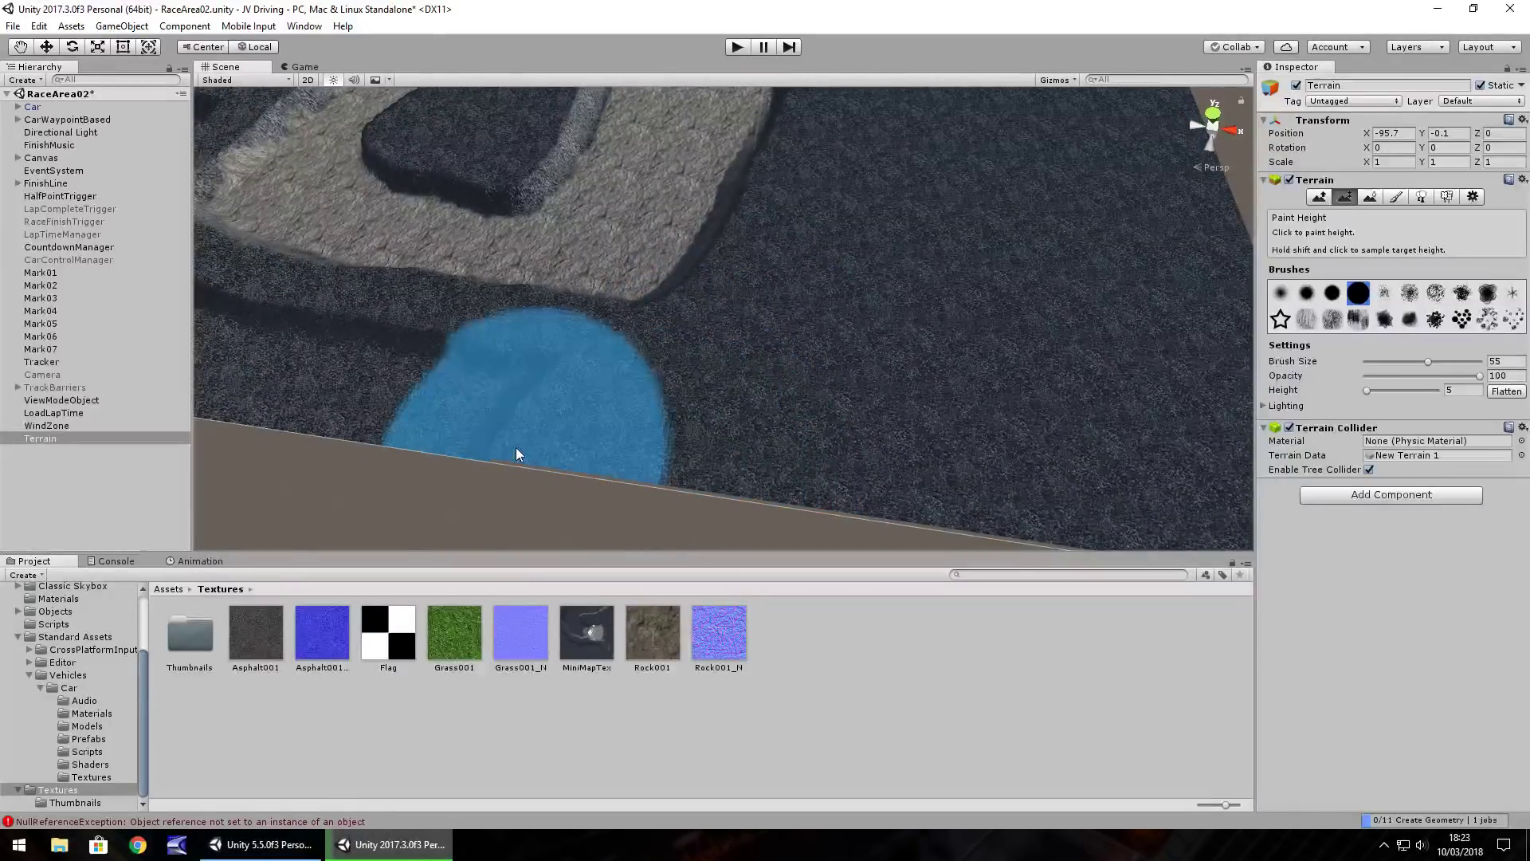
mouse_move(290, 386)
middle_mouse_down()
mouse_move(772, 352)
mouse_move(772, 440)
mouse_move(712, 396)
middle_mouse_up()
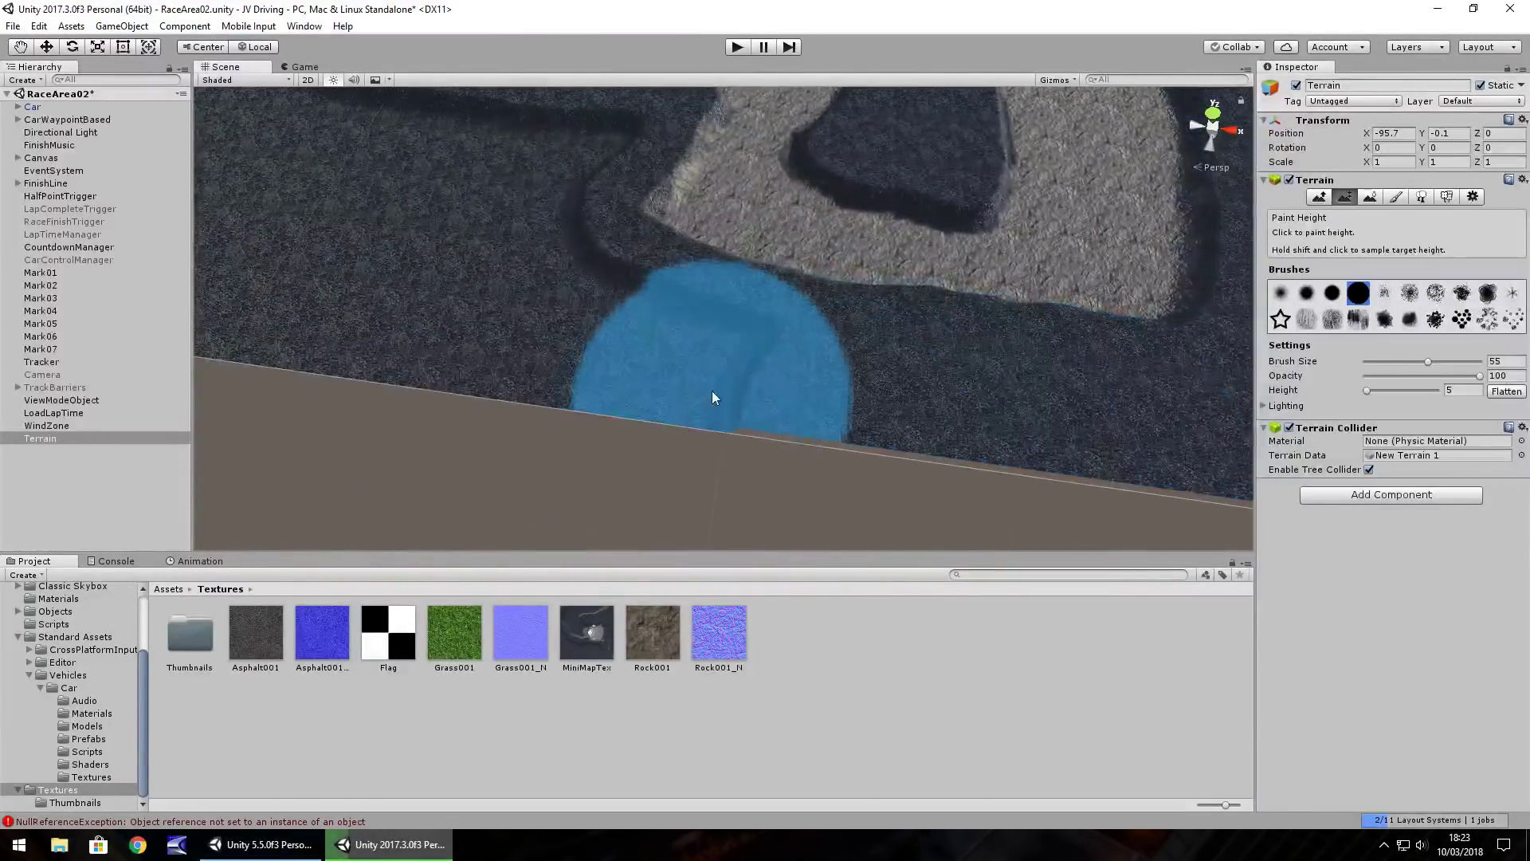
left_click(464, 283)
middle_click_drag(557, 255, 643, 441)
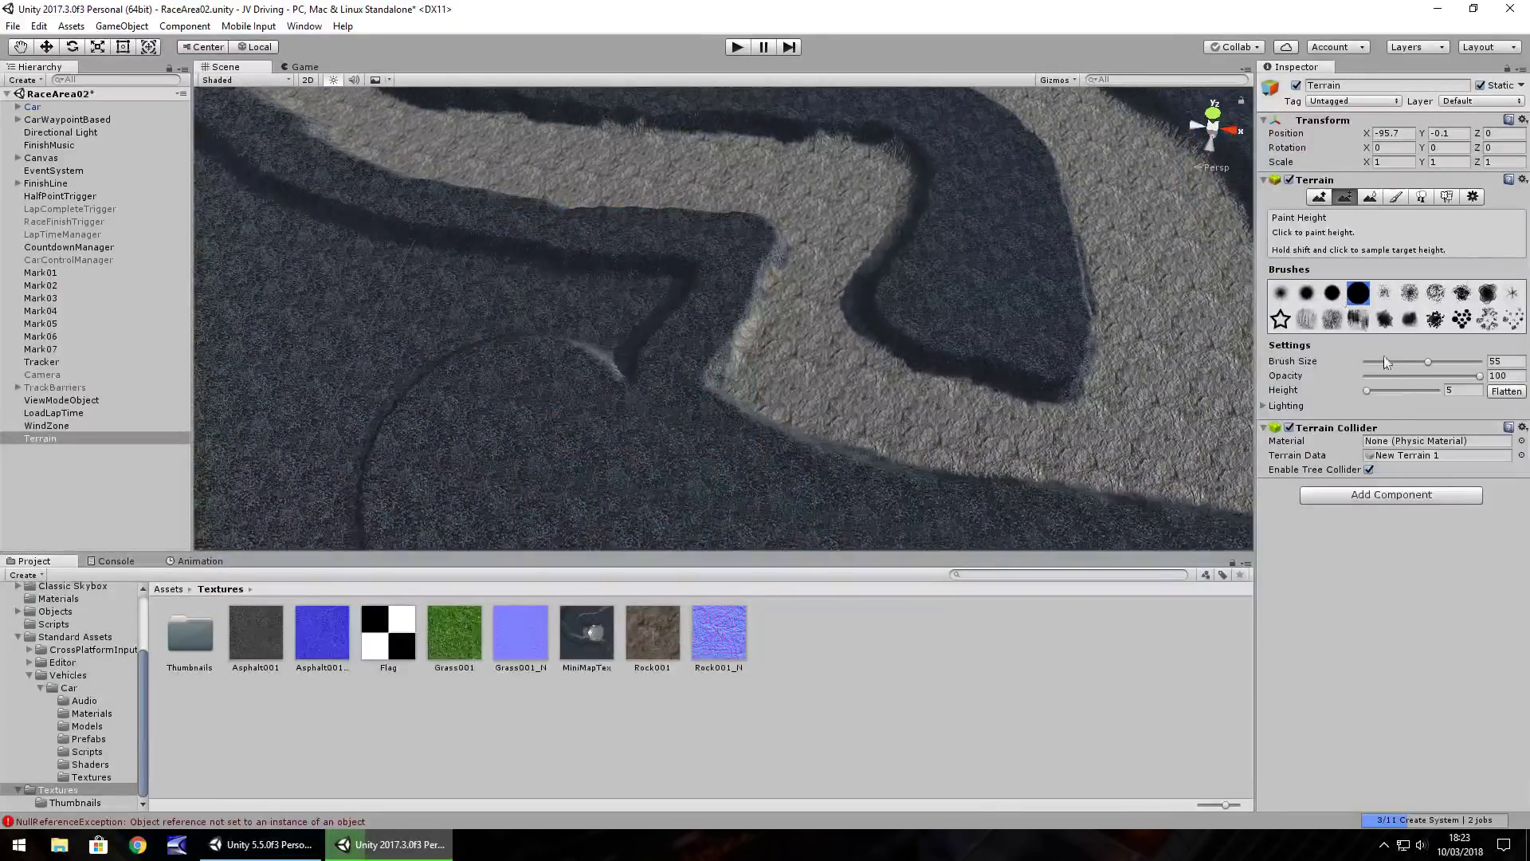
left_click_drag(1429, 362, 1409, 364)
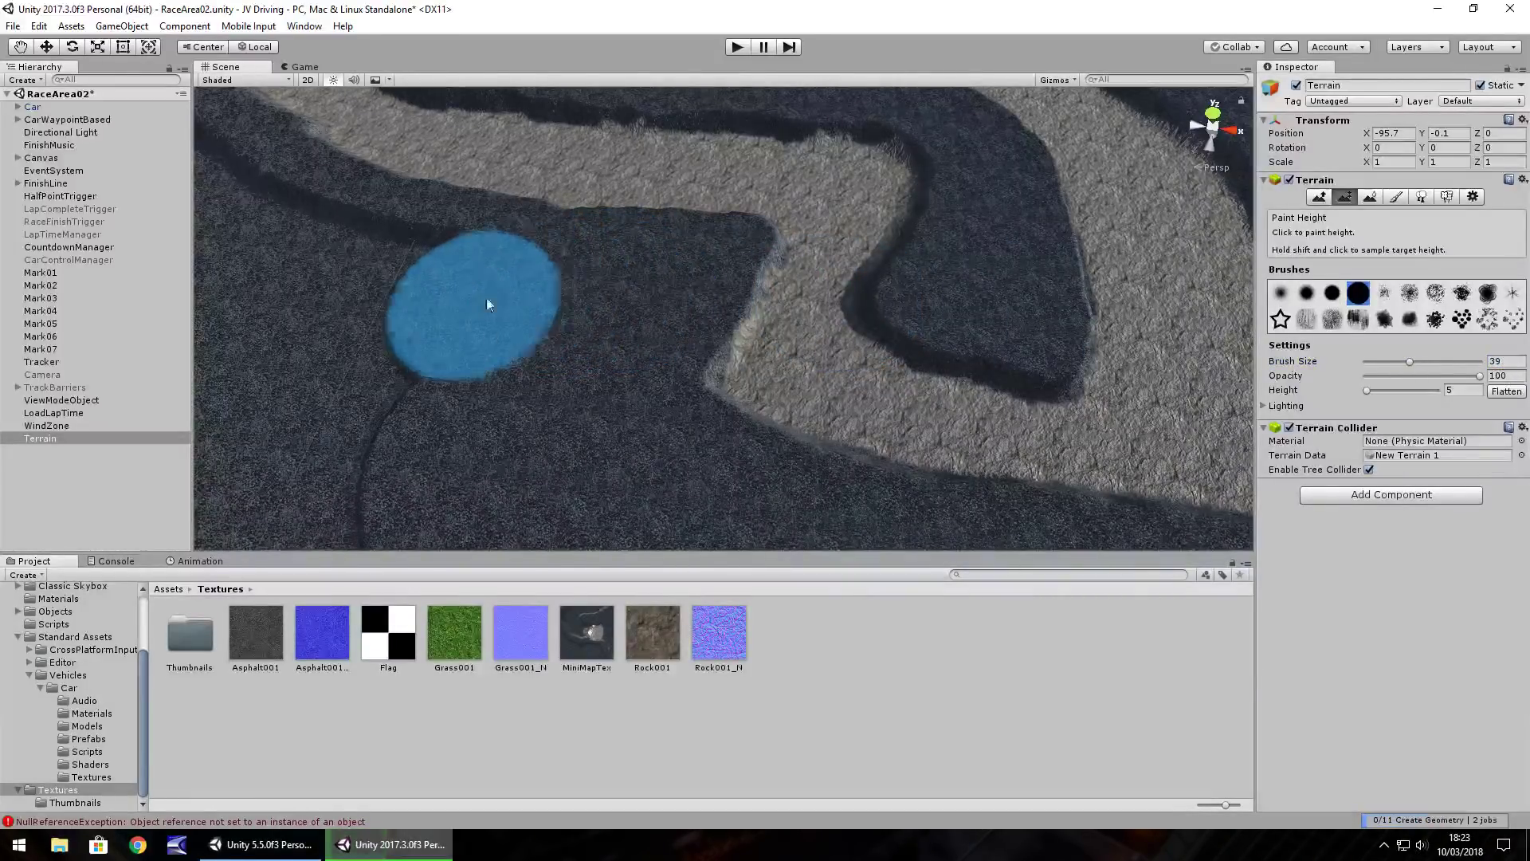
Fill the dark trench beside the track level with the surrounding ground using the size-39 brush
mouse_move(342, 489)
left_mouse_down("alt")
mouse_move(349, 373)
mouse_move(413, 321)
left_mouse_up("alt")
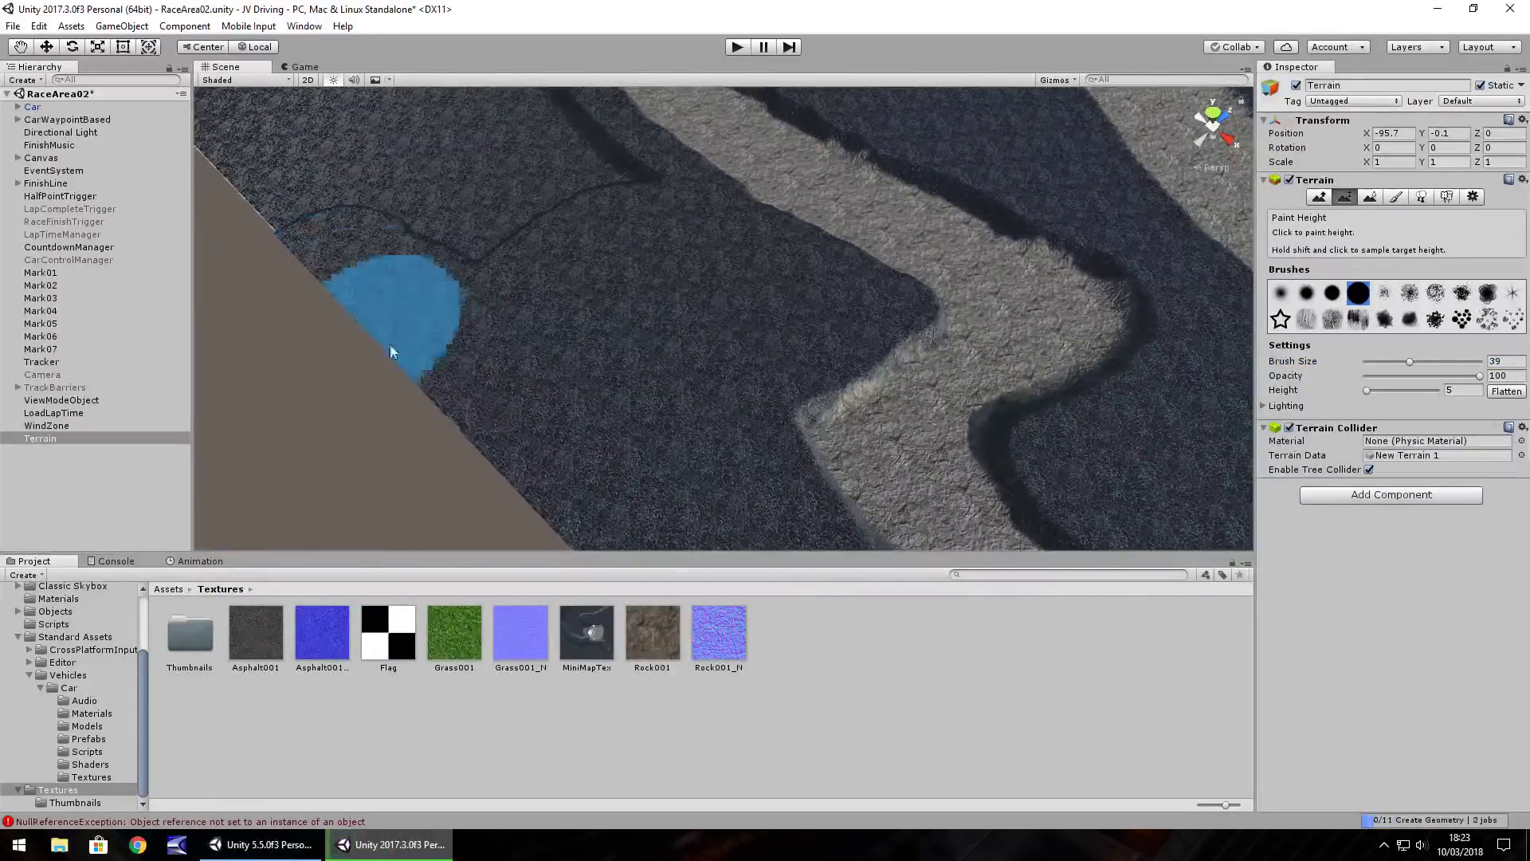
mouse_move(643, 284)
left_mouse_down("alt")
mouse_move(587, 311)
mouse_move(642, 341)
mouse_move(714, 205)
left_mouse_up("alt")
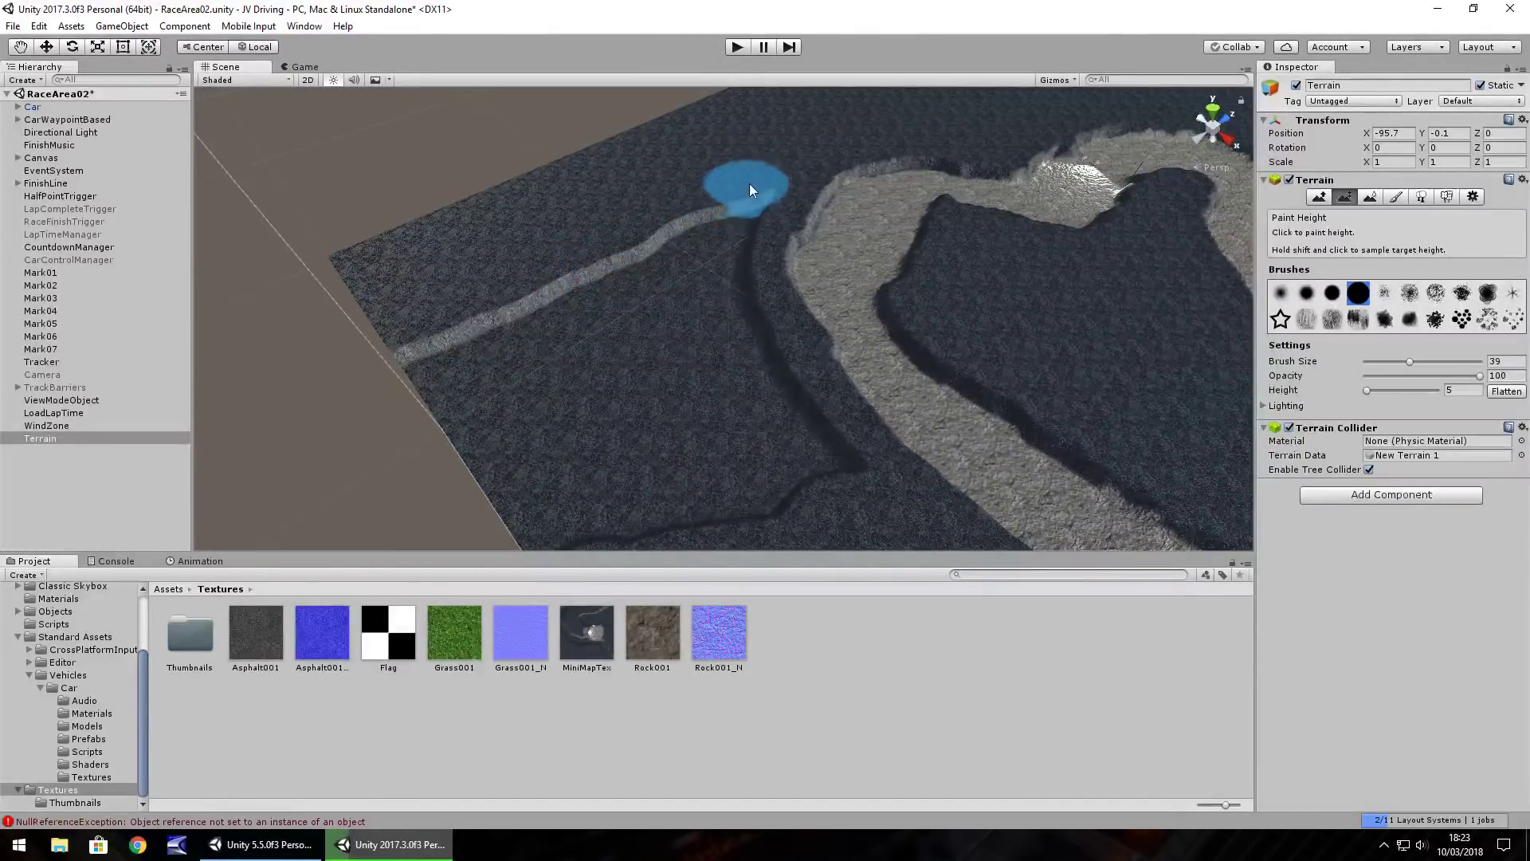
mouse_move(711, 262)
left_mouse_down()
mouse_move(730, 338)
mouse_move(810, 483)
left_mouse_up()
mouse_move(589, 530)
left_mouse_down()
mouse_move(649, 450)
mouse_move(635, 226)
mouse_move(564, 417)
mouse_move(502, 396)
mouse_move(429, 309)
mouse_move(501, 337)
left_mouse_up()
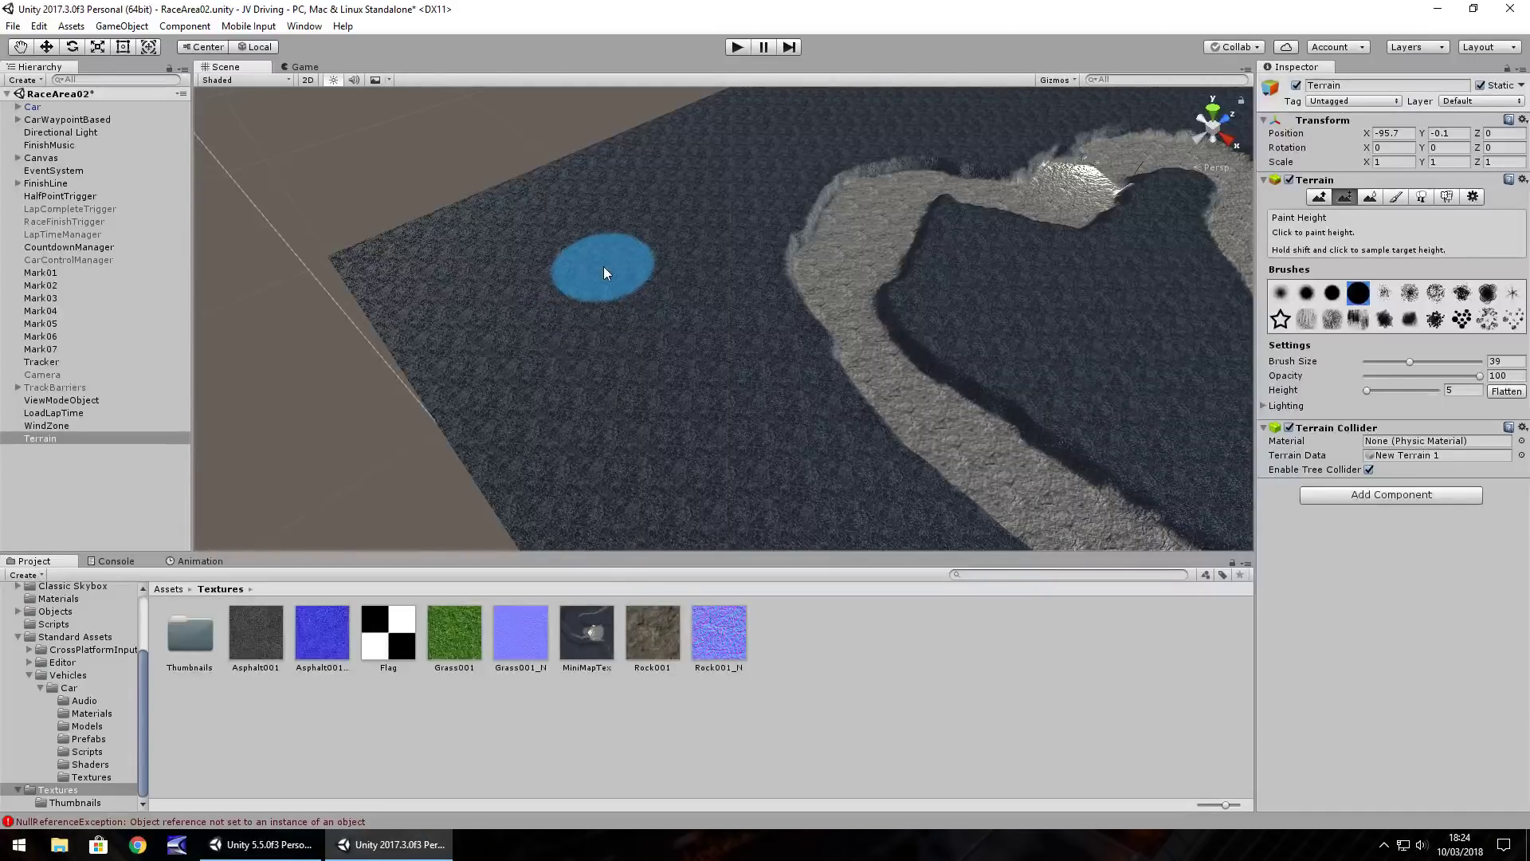
left_click_drag(604, 266, 957, 282, "alt")
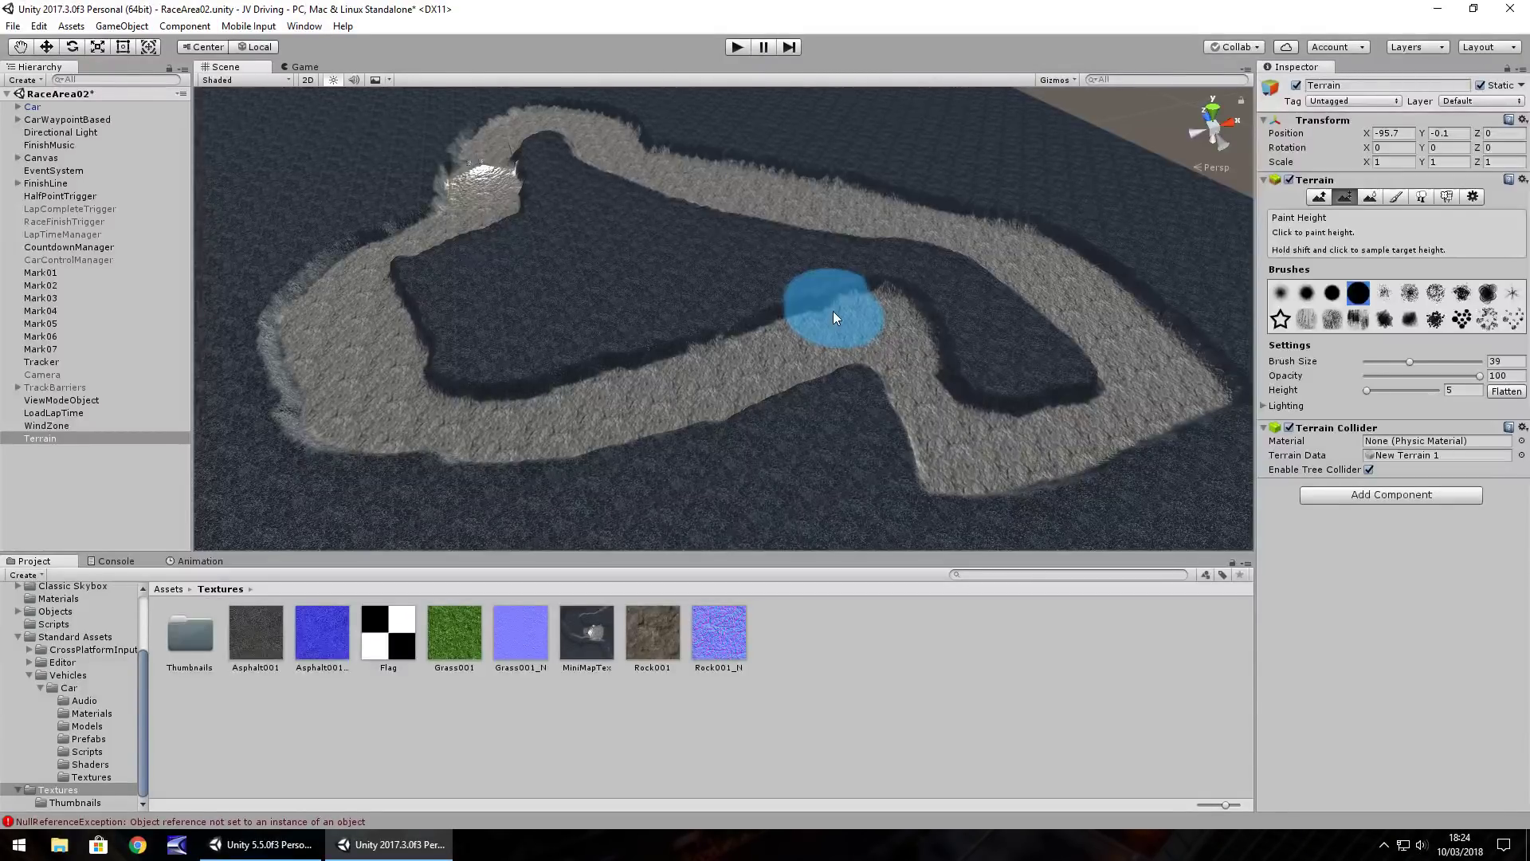
Level the raised bump down to the track surface, check the layout, and enter Play mode
mouse_move(834, 317)
left_mouse_down()
mouse_move(964, 300)
mouse_move(772, 259)
mouse_move(1006, 314)
left_mouse_up()
mouse_move(775, 306)
right_mouse_down()
mouse_move(809, 303)
mouse_move(771, 304)
right_mouse_up()
right_click_drag(989, 303, 770, 314)
right_click_drag(649, 314, 537, 365)
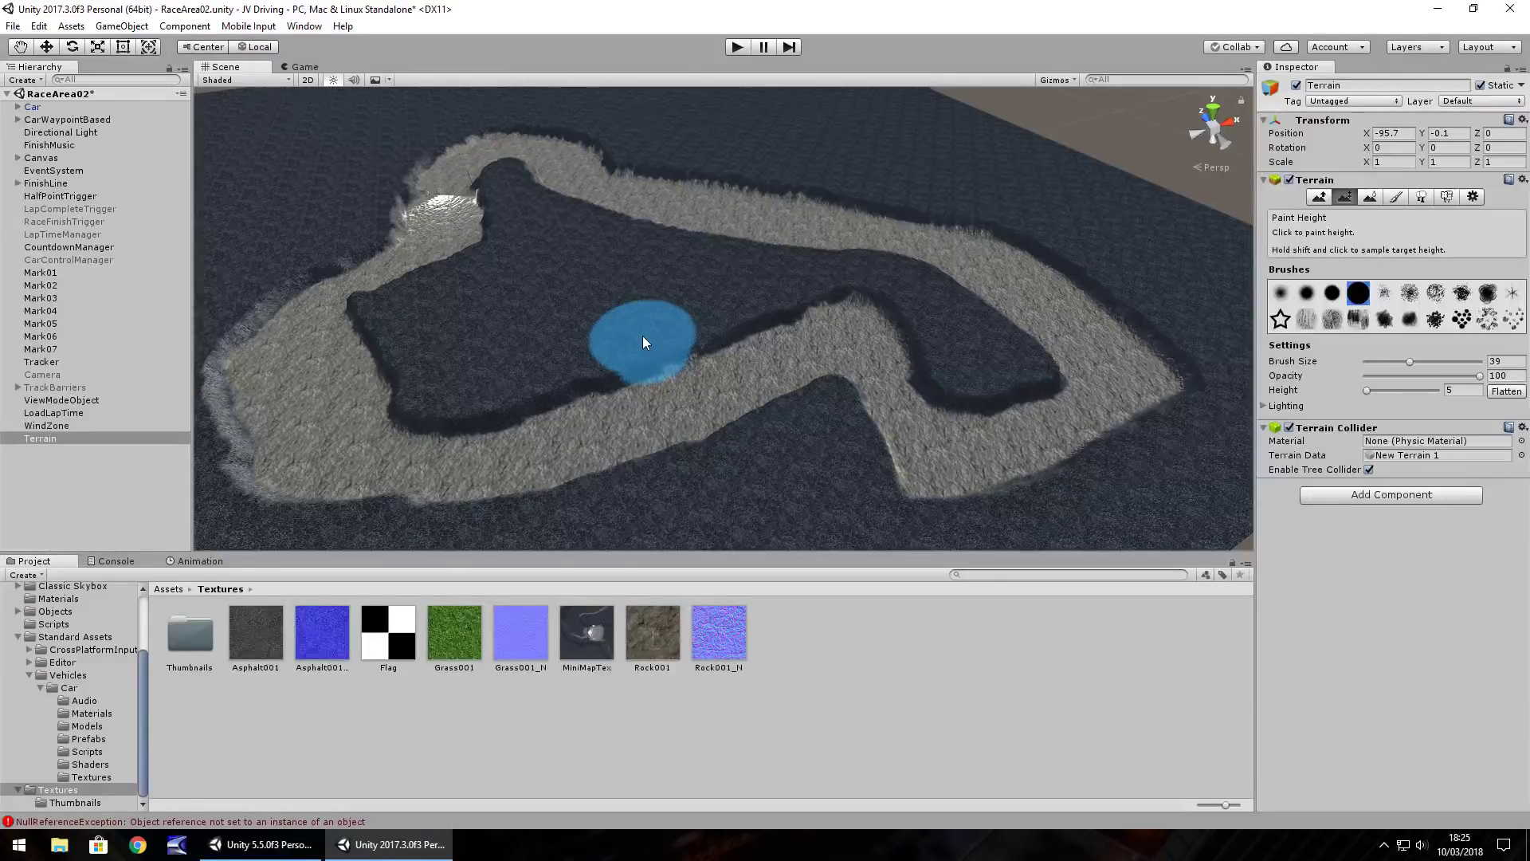
right_click_drag(777, 272, 690, 266)
left_click(738, 49)
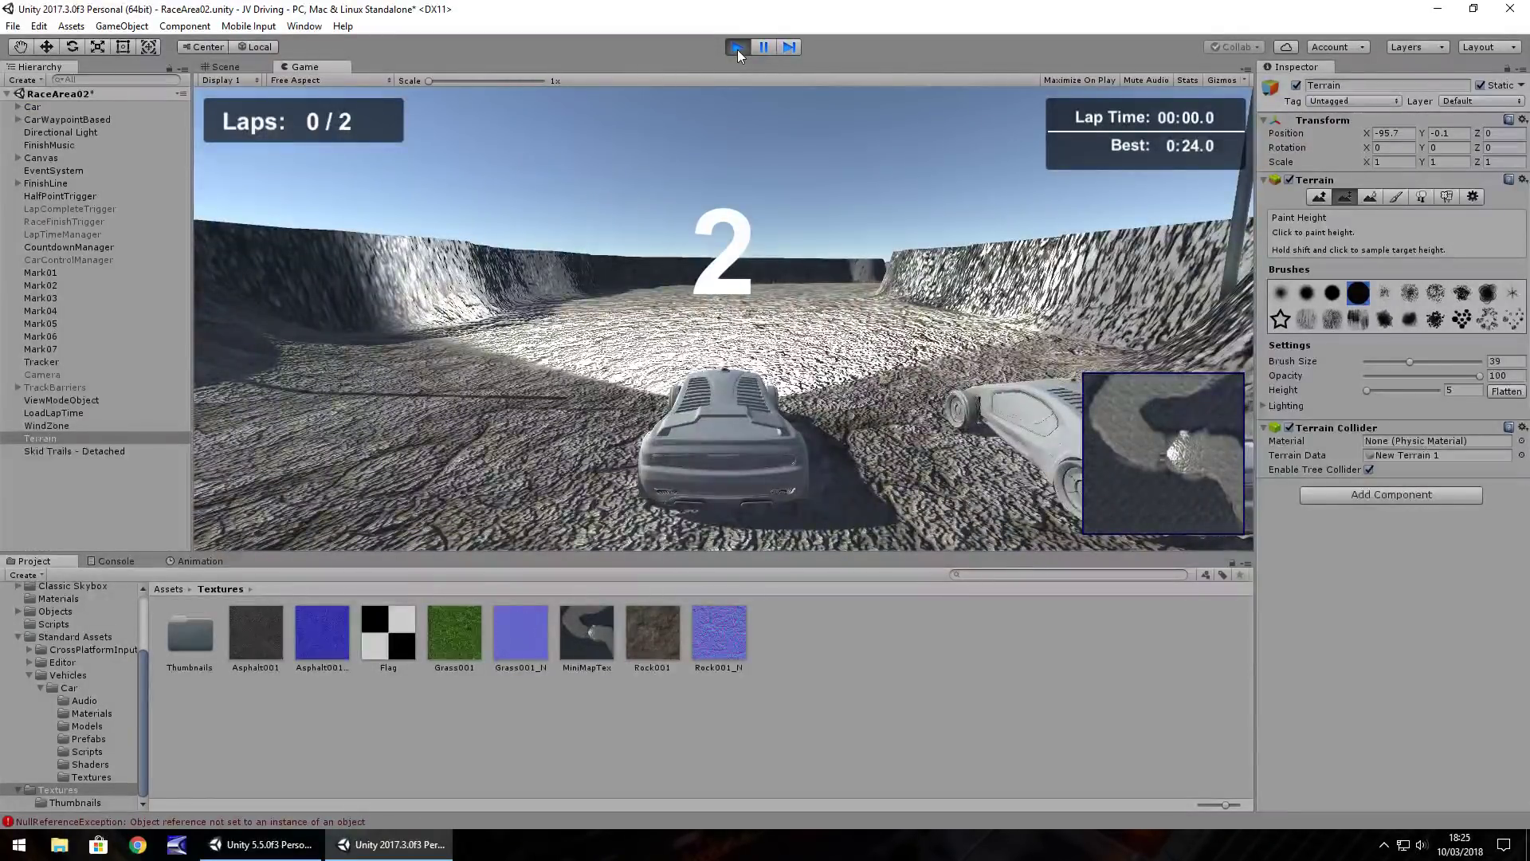
Test-drive the car partway around the rock-walled track, then stop play with Ctrl+P
key("Up")
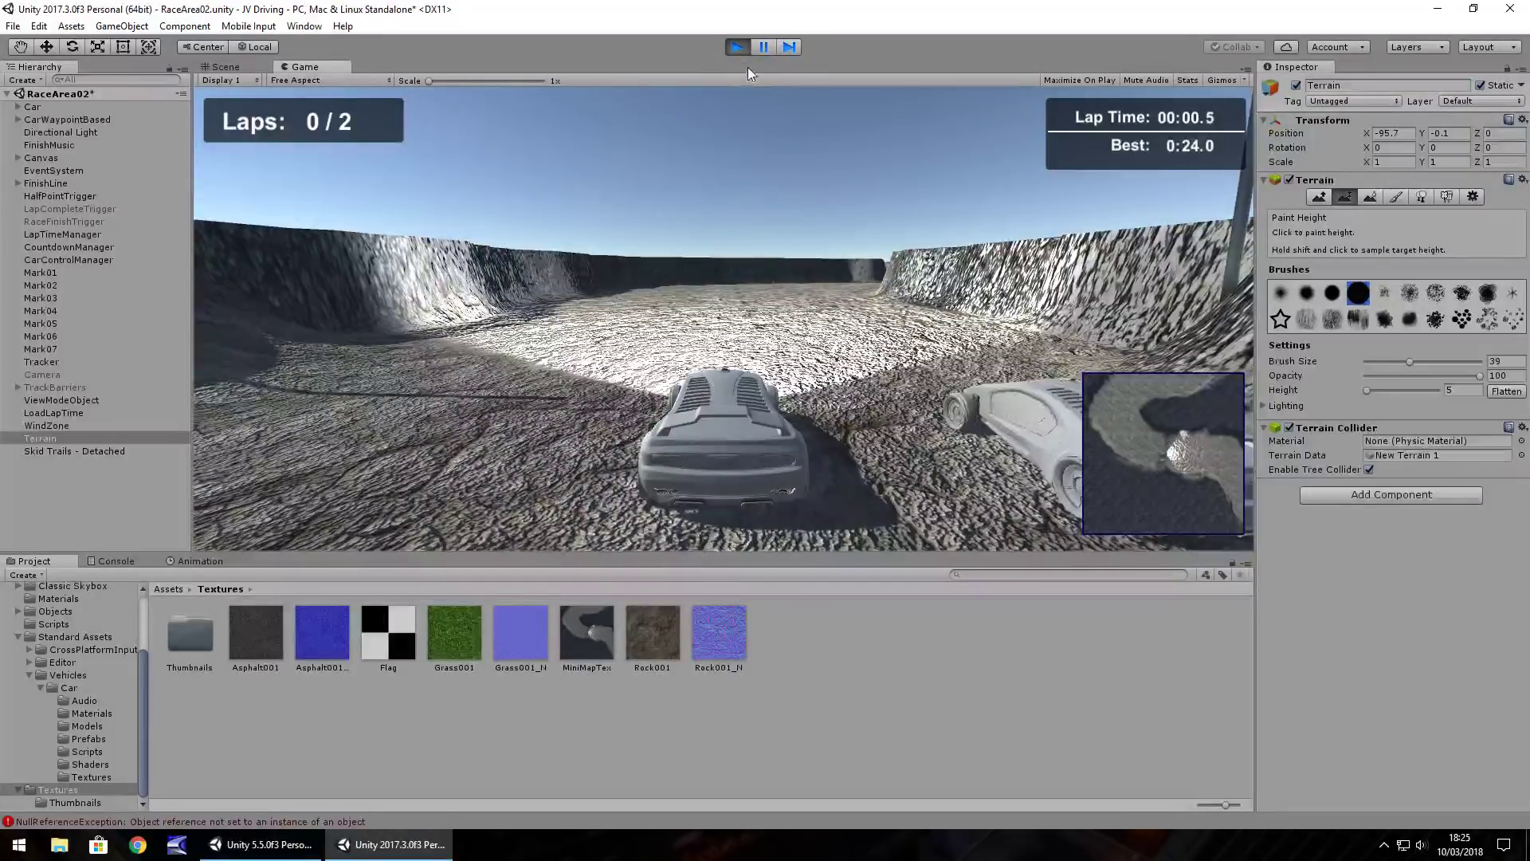
key("Up")
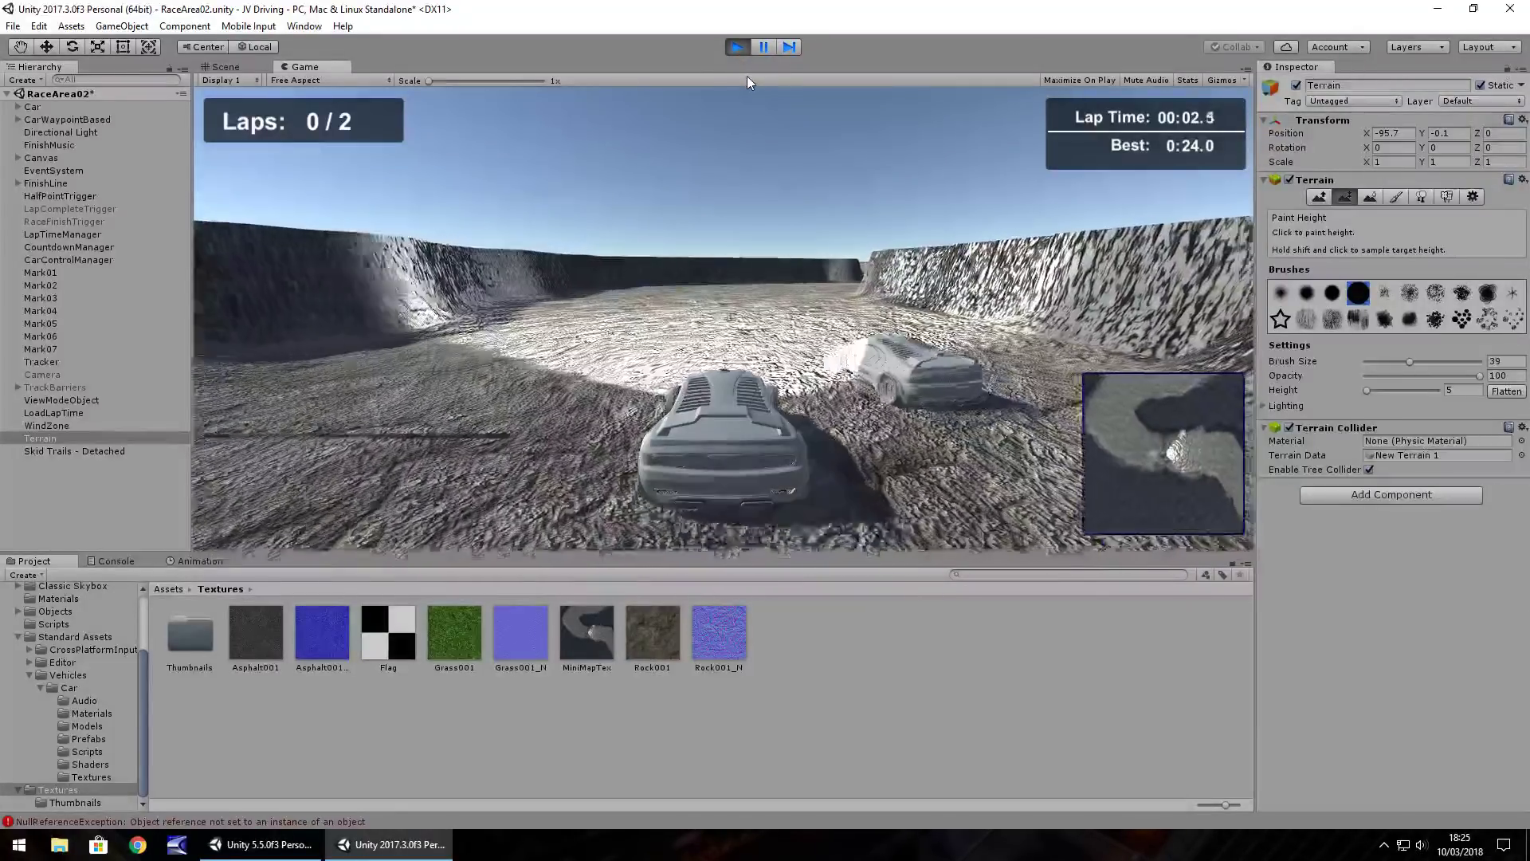
key("Up")
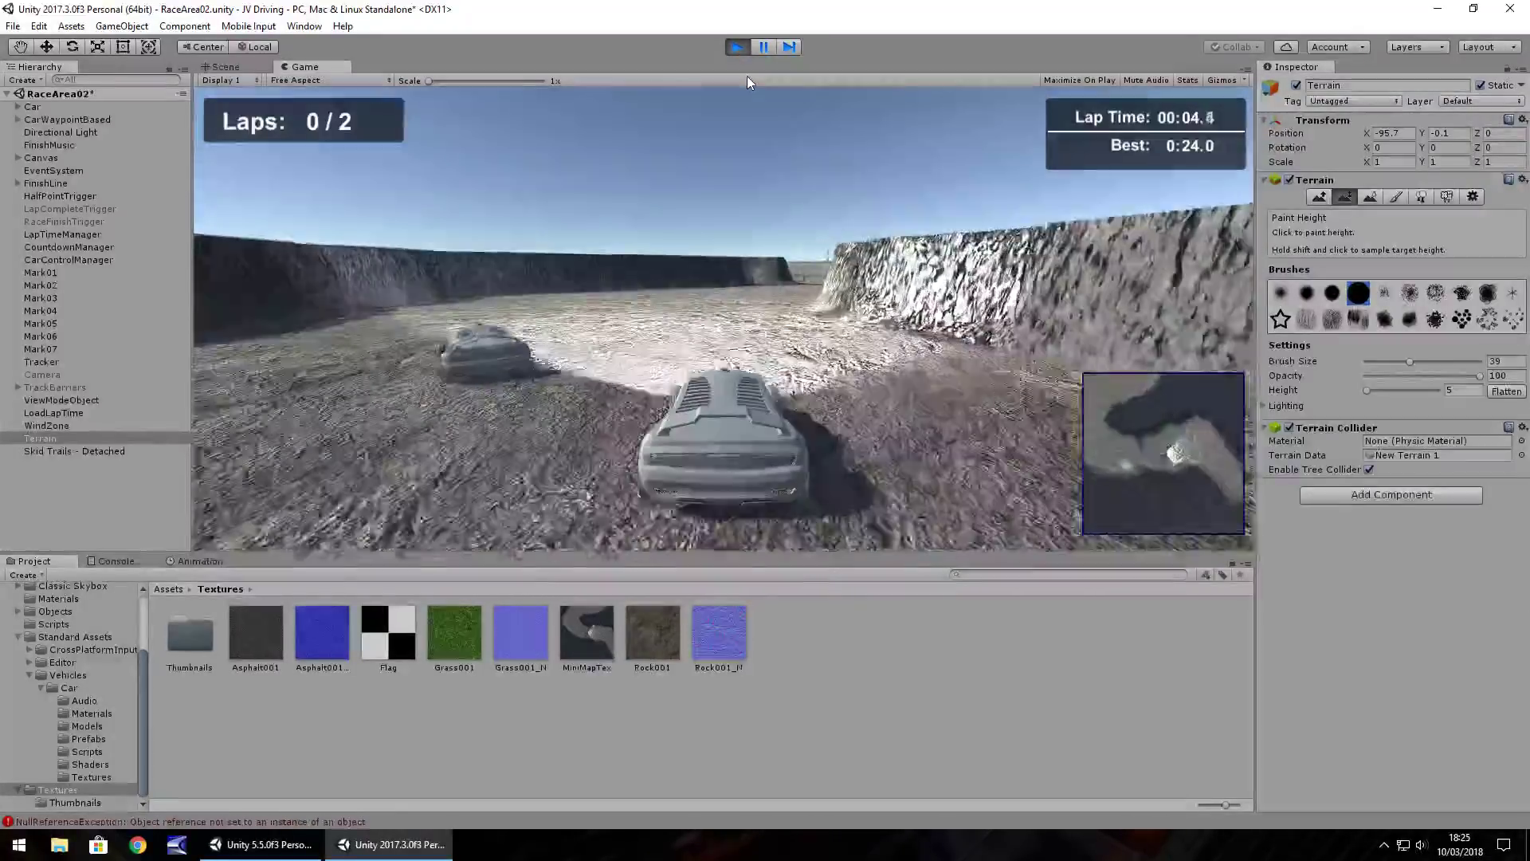
key("Up")
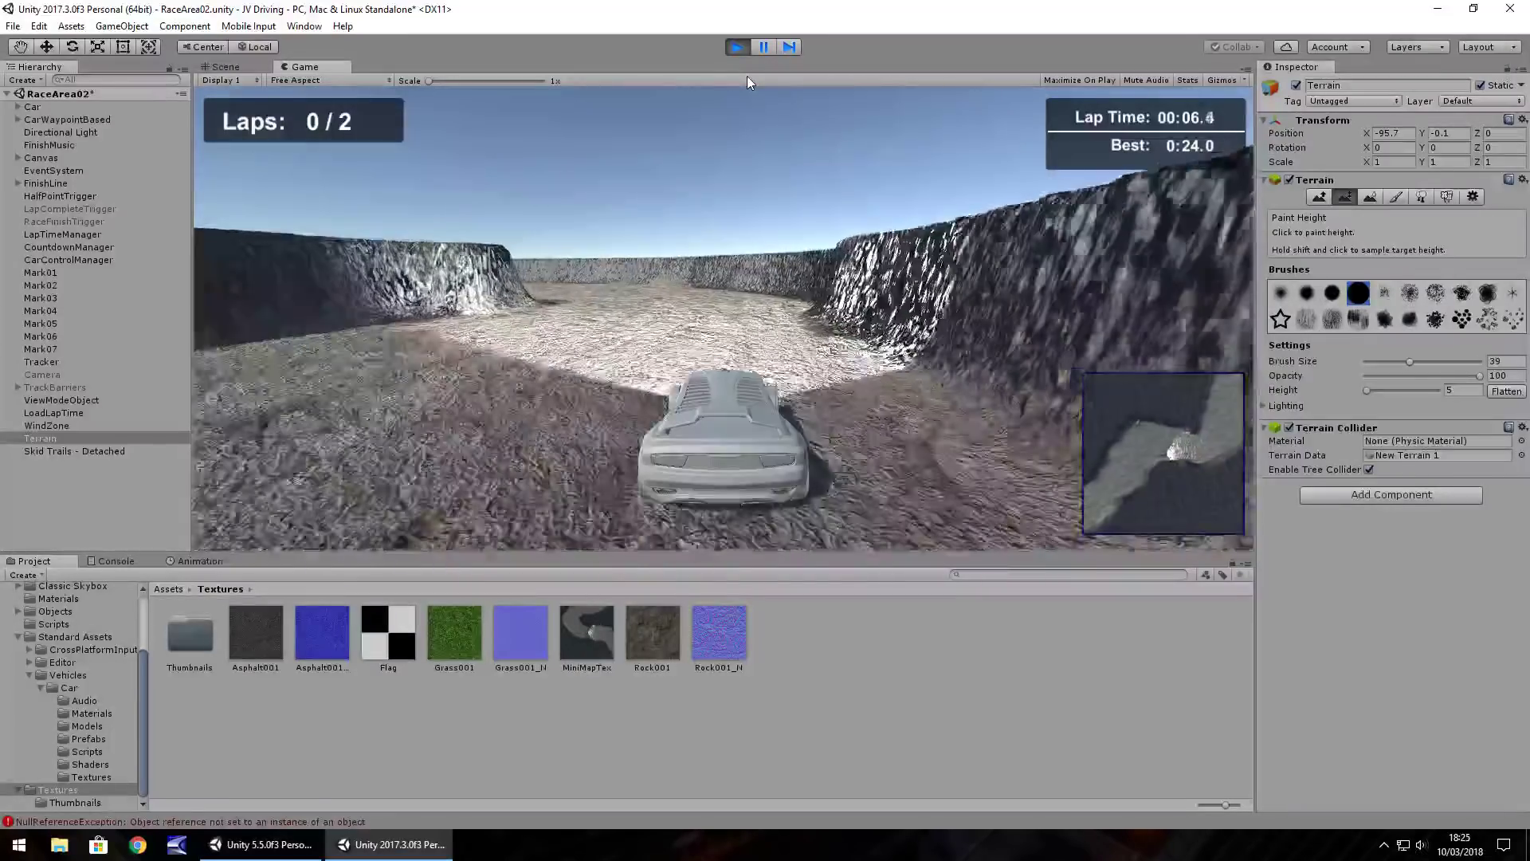
key("Up")
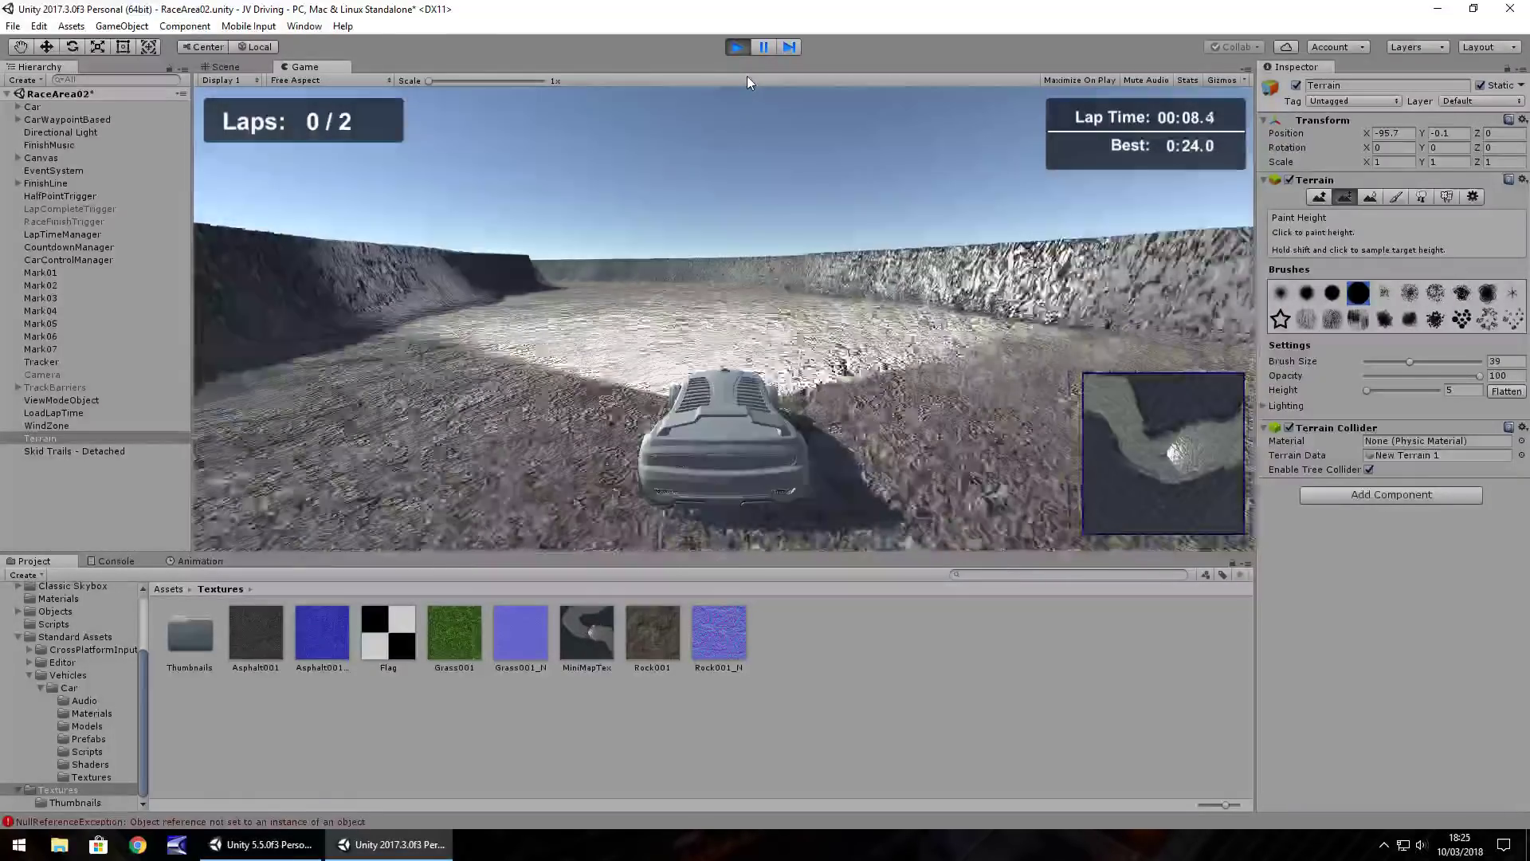
key("Up")
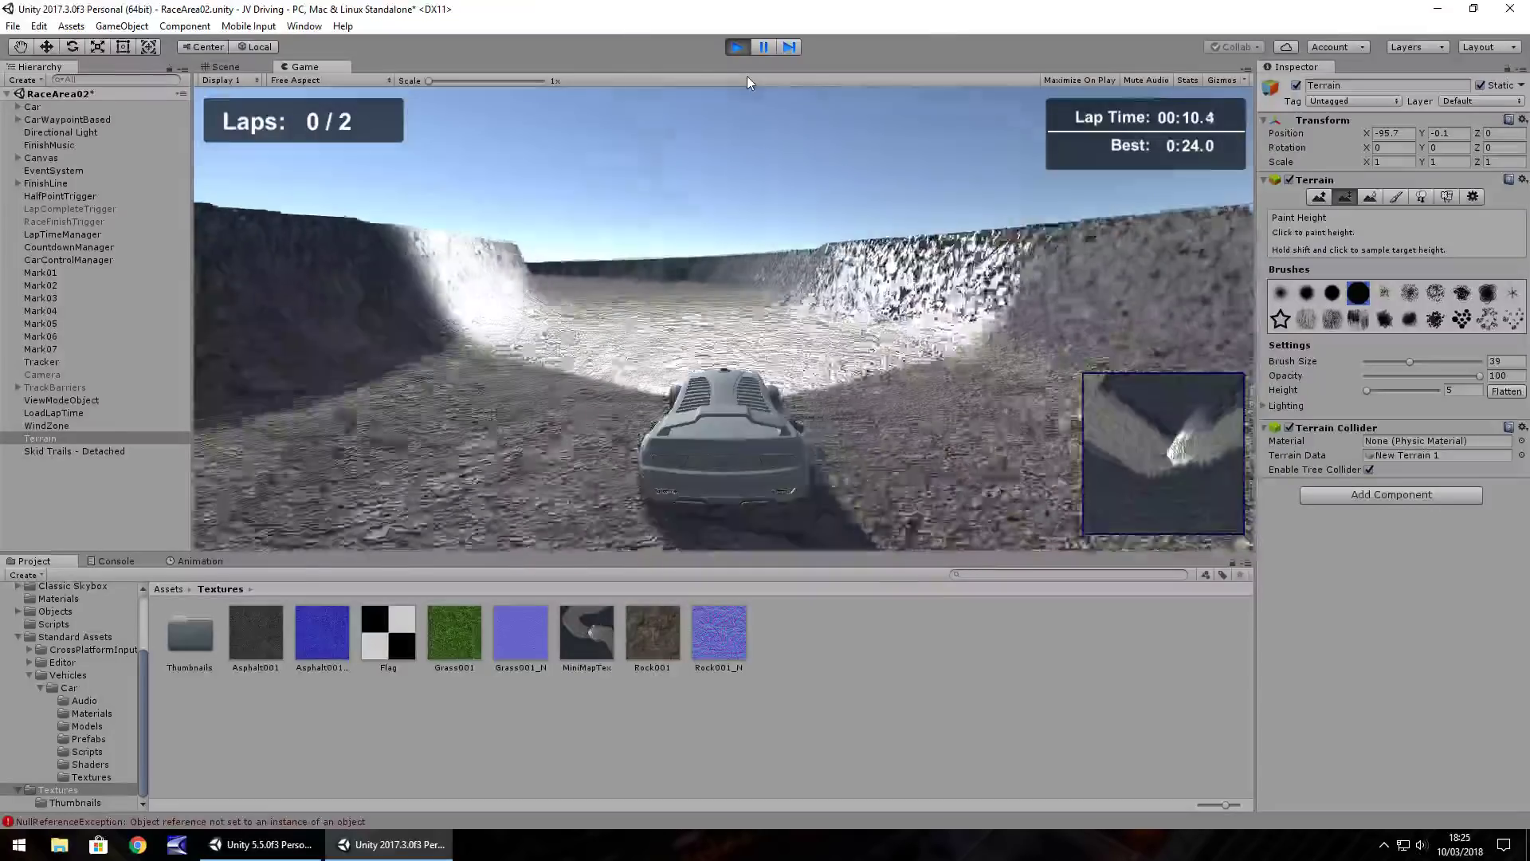
key("Up")
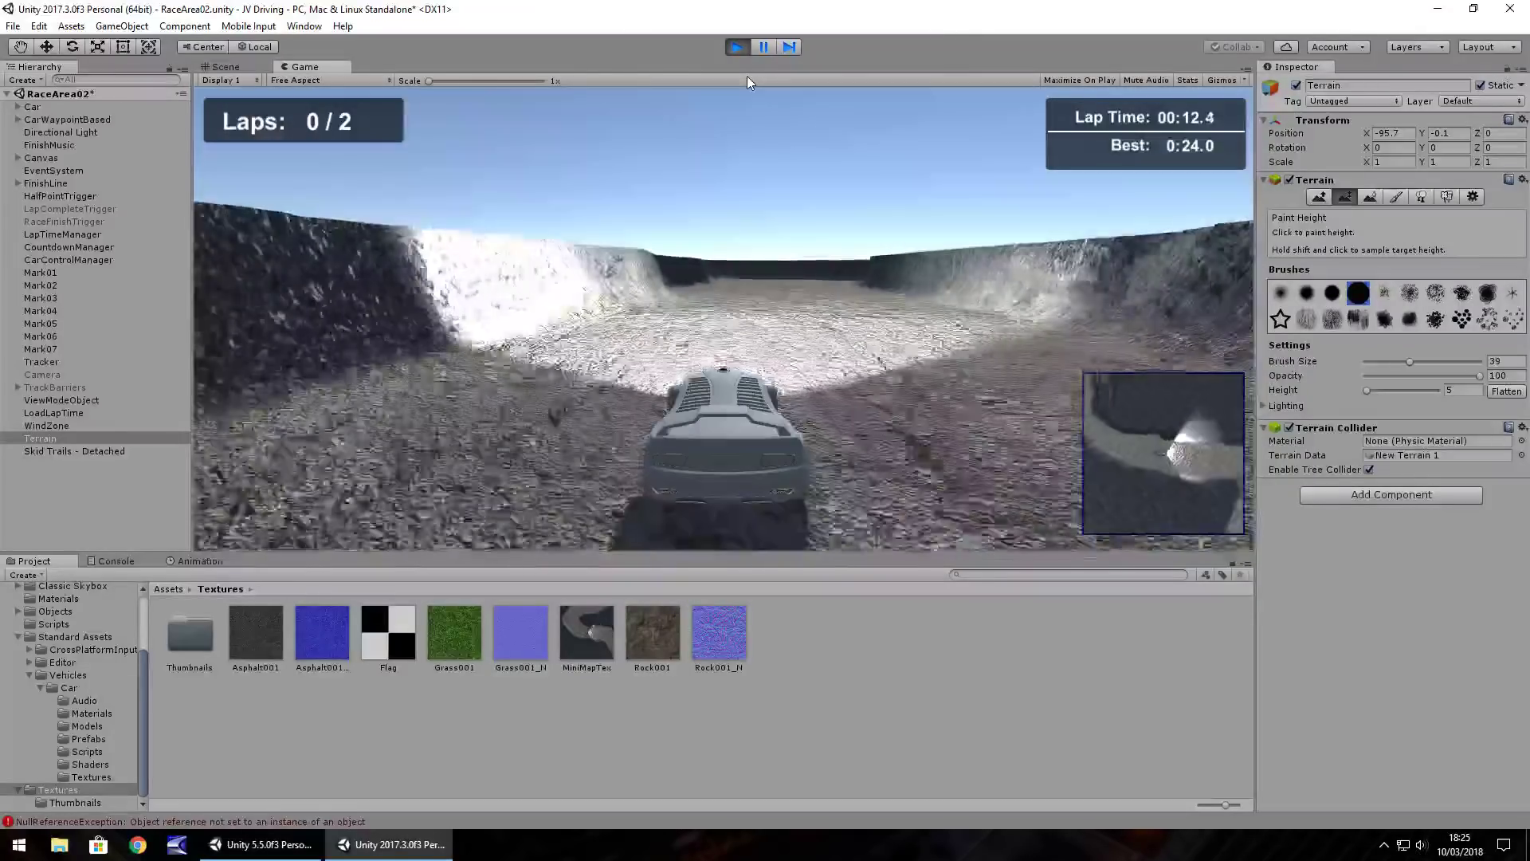
key("Up")
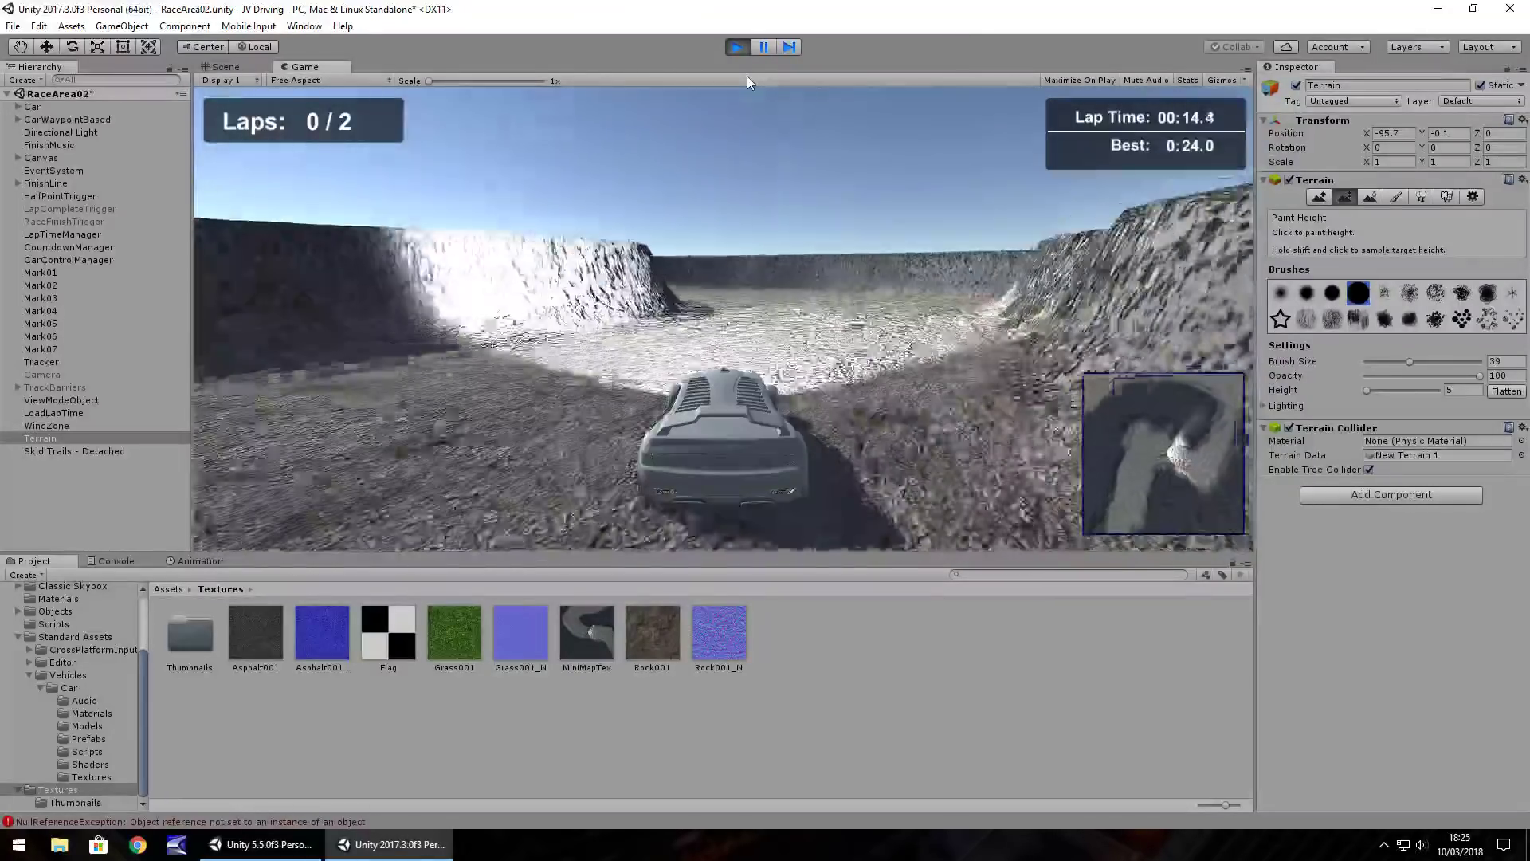
key("Up")
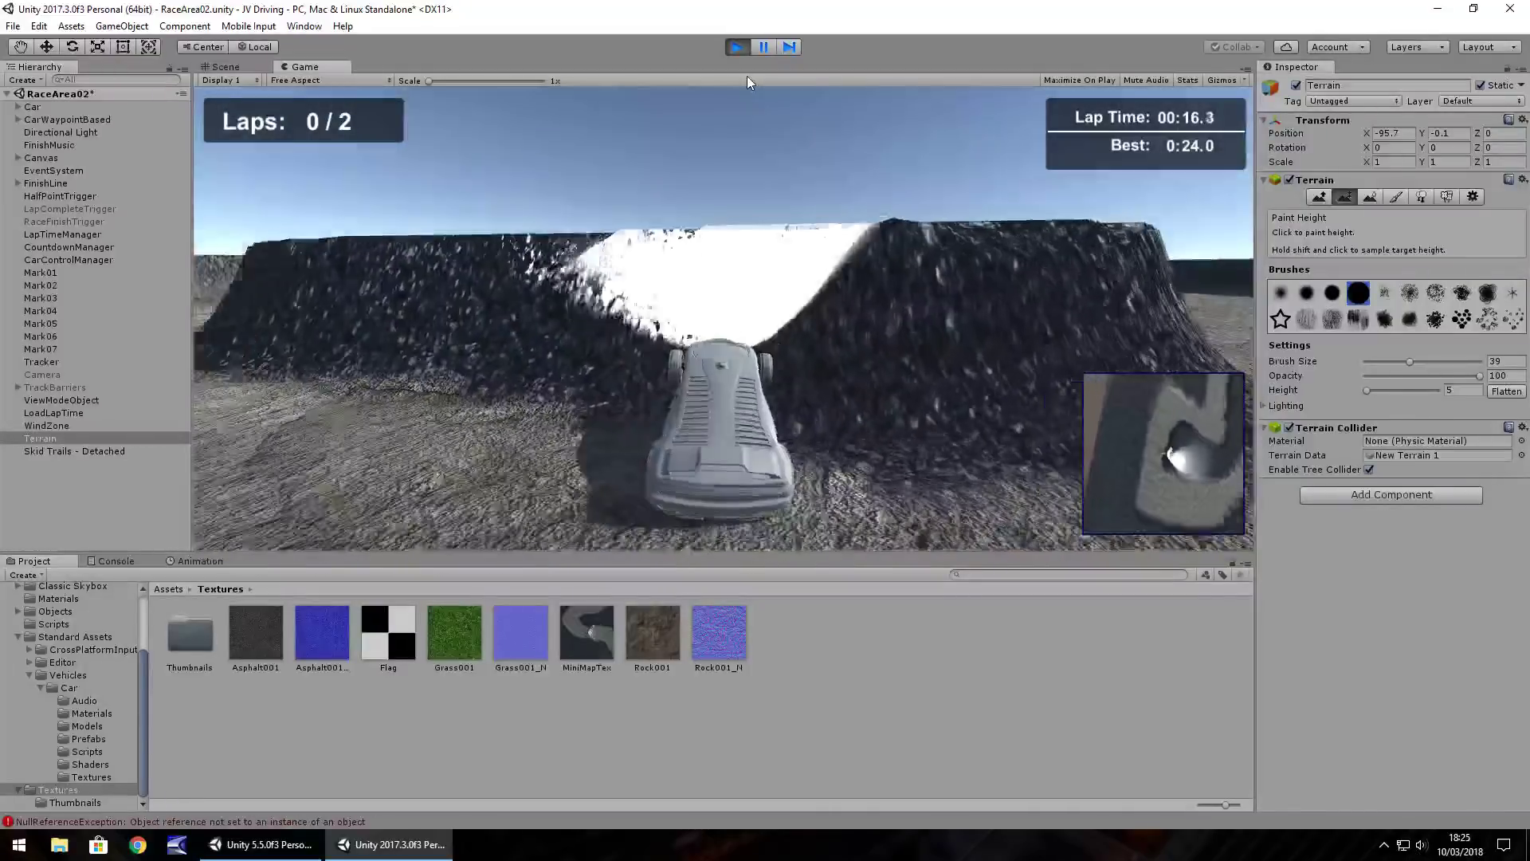
key("Up")
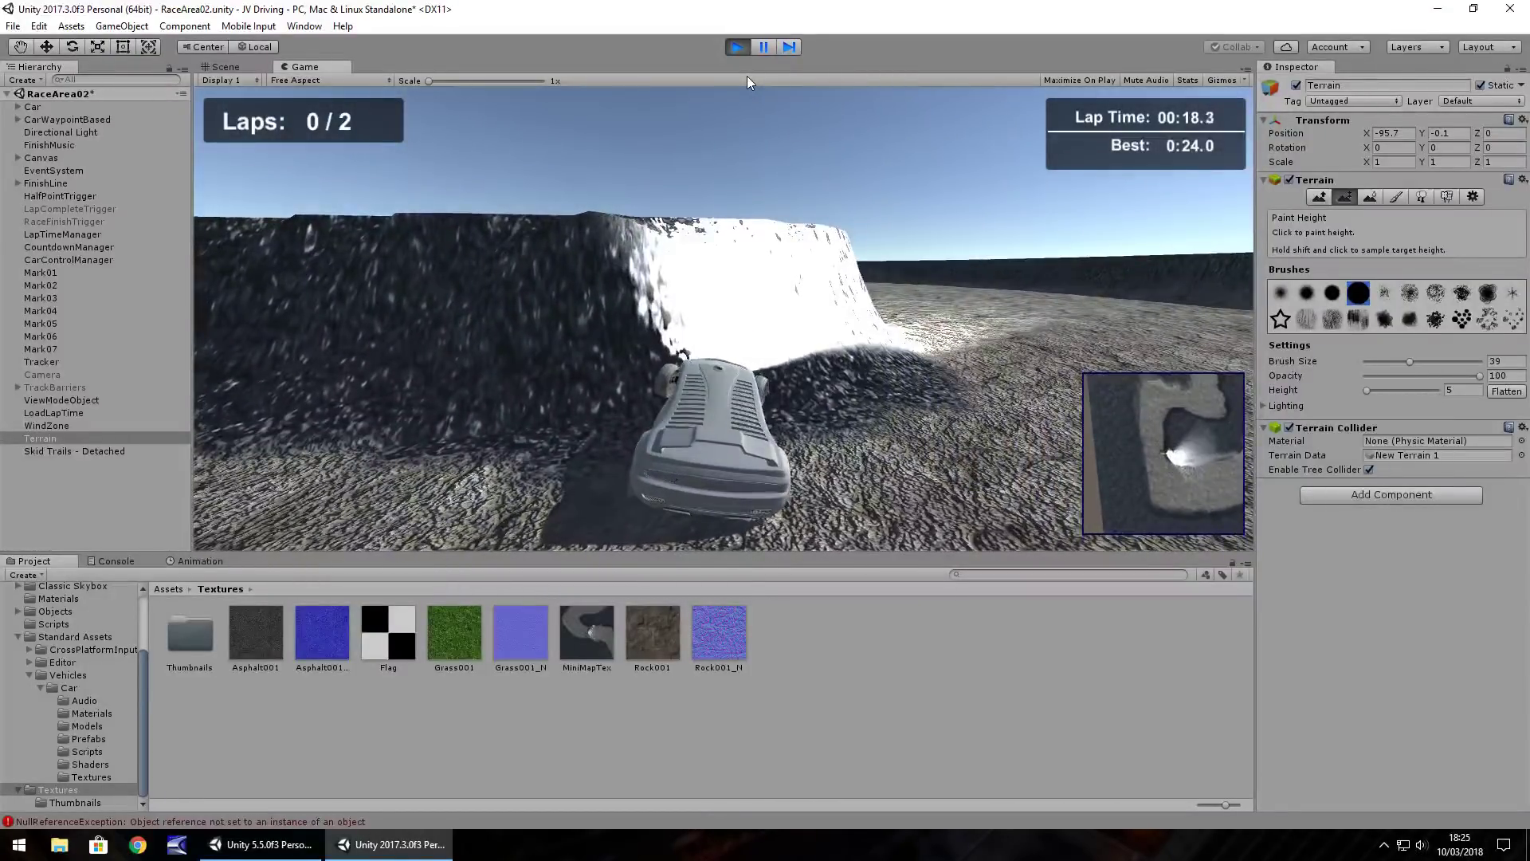
key("Up")
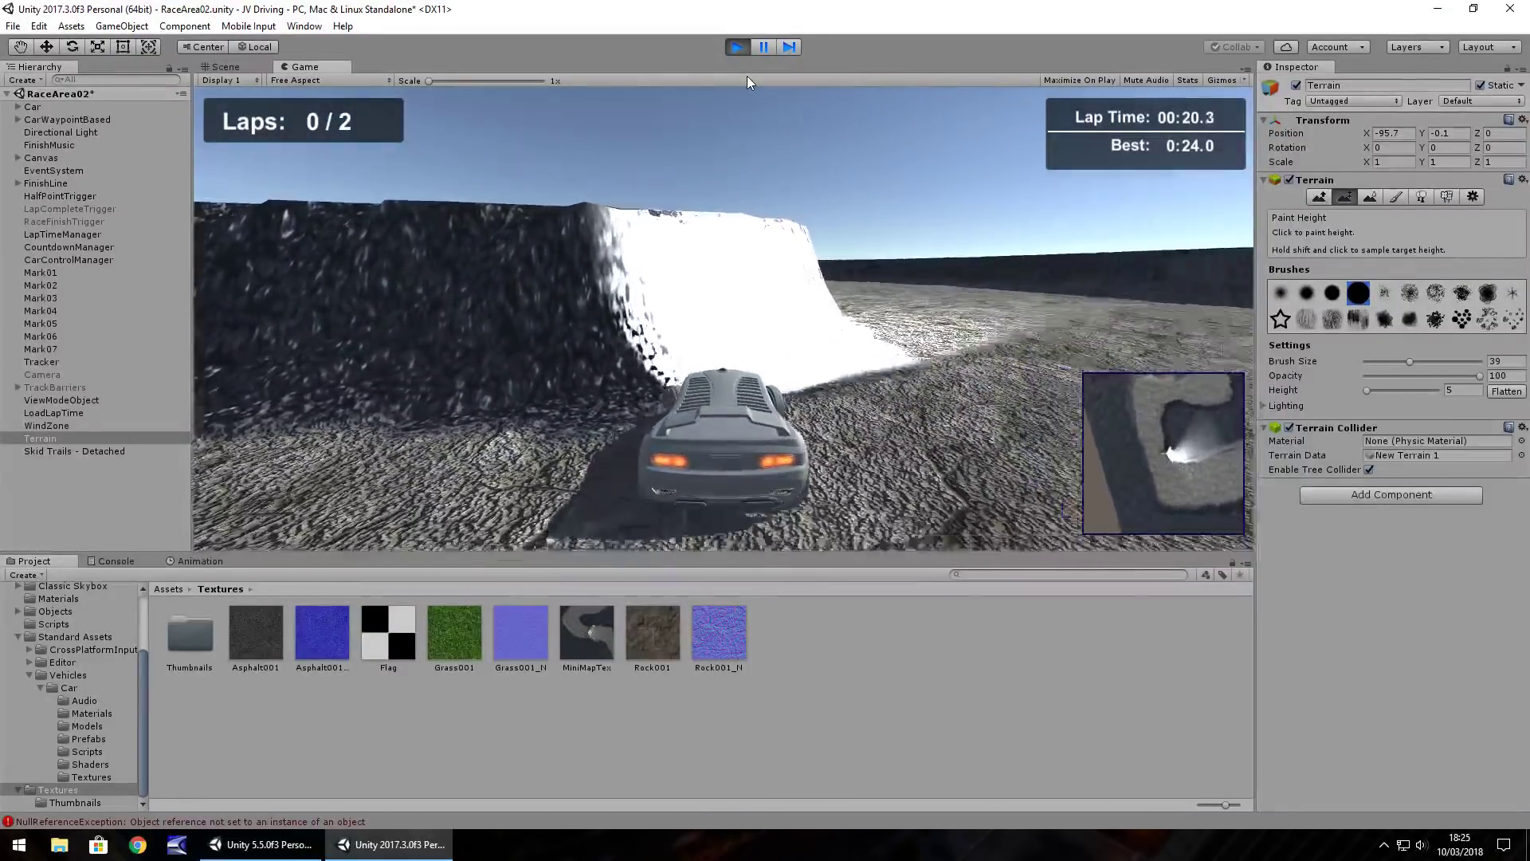
key("Up")
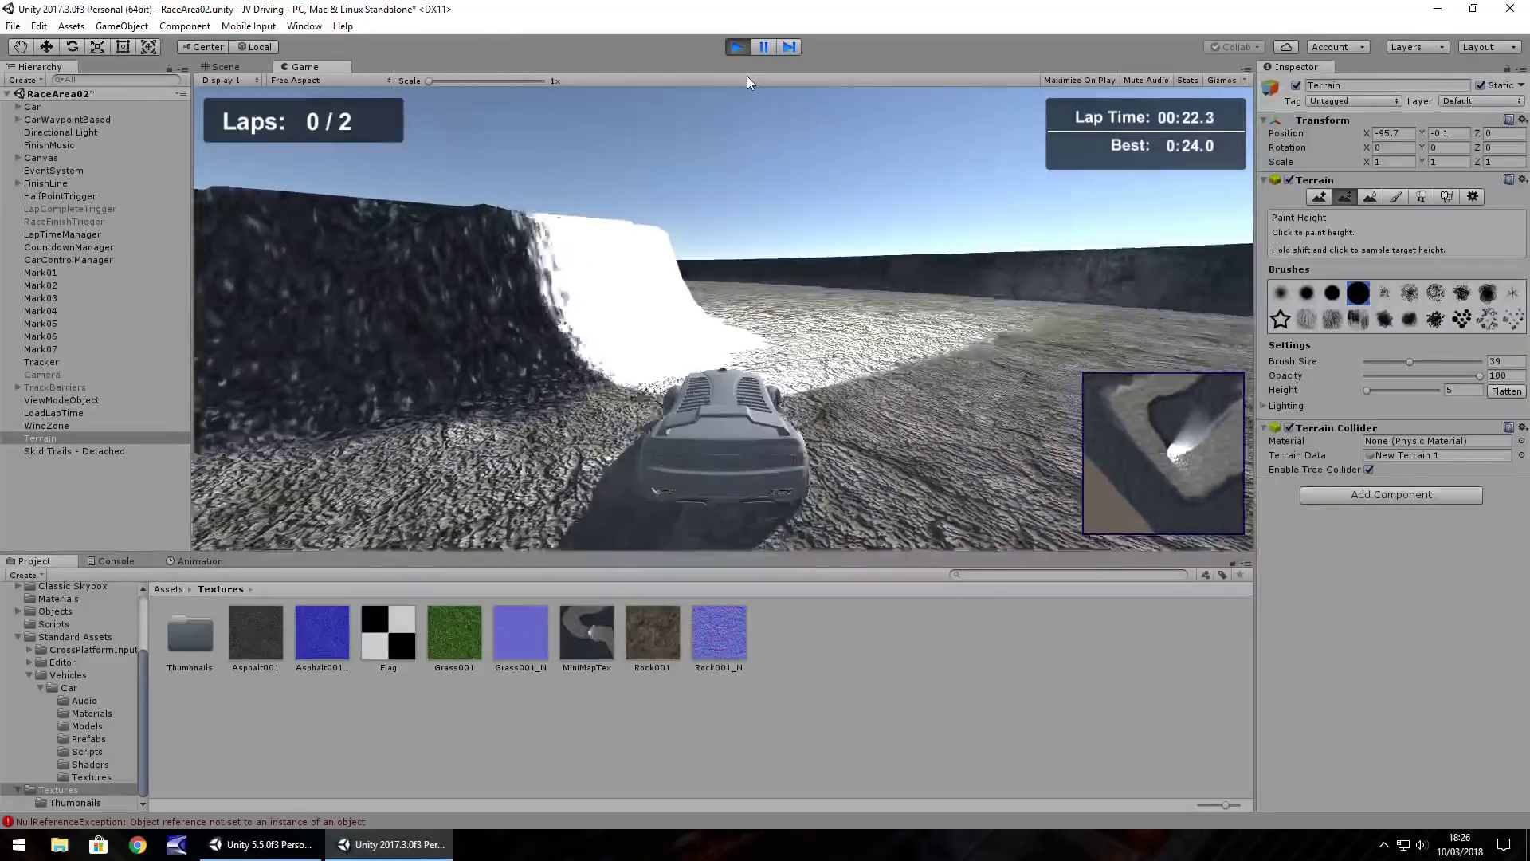
key("ctrl+p")
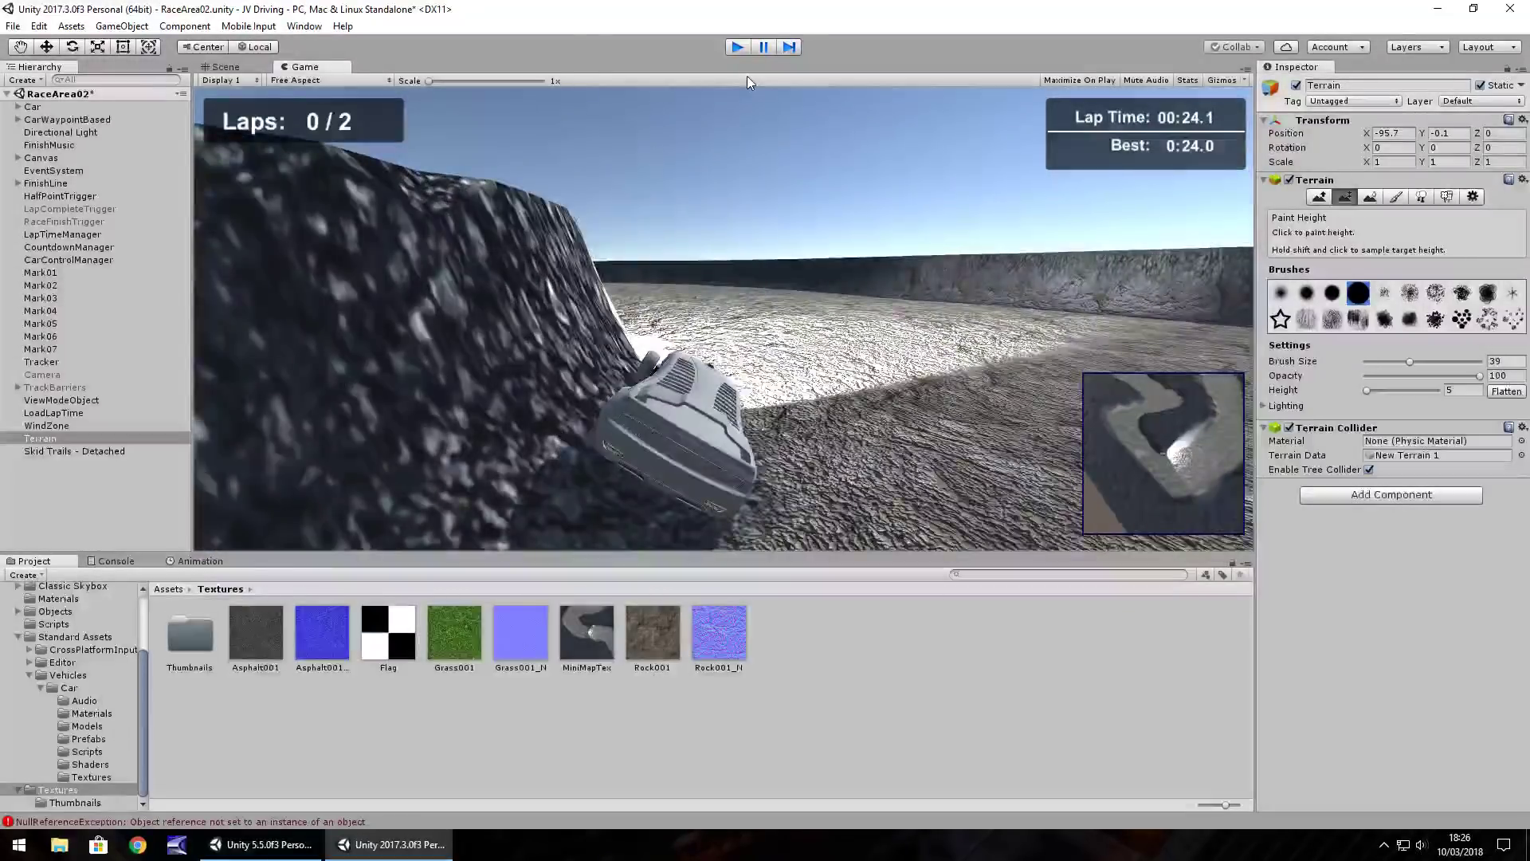
In Lighting settings, set the skybox material to sky01 and intensity multiplier to 0, then close
left_click(304, 26)
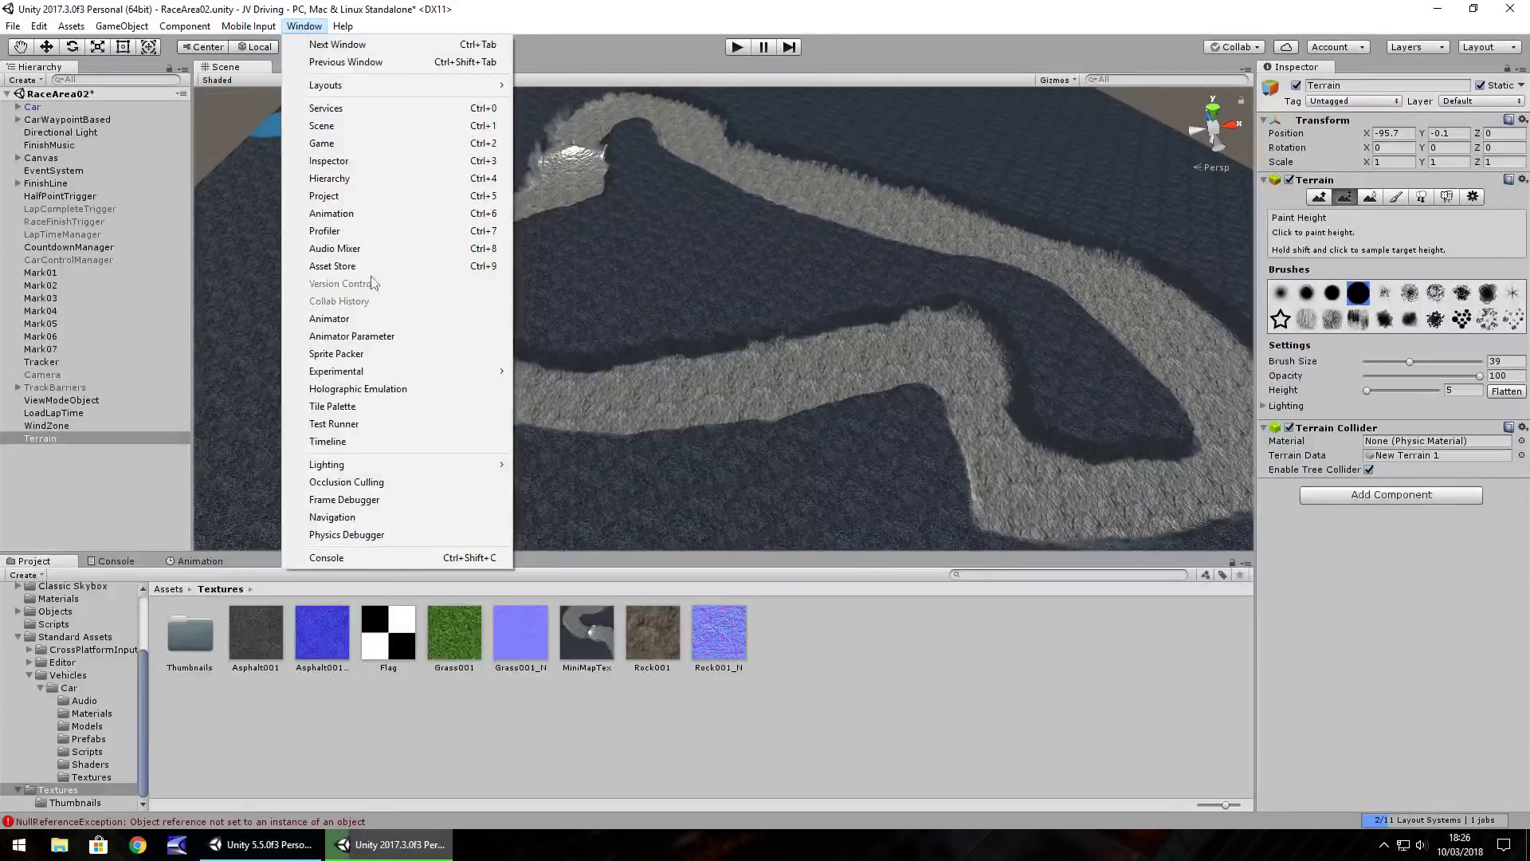
mouse_move(462, 464)
left_click(582, 466)
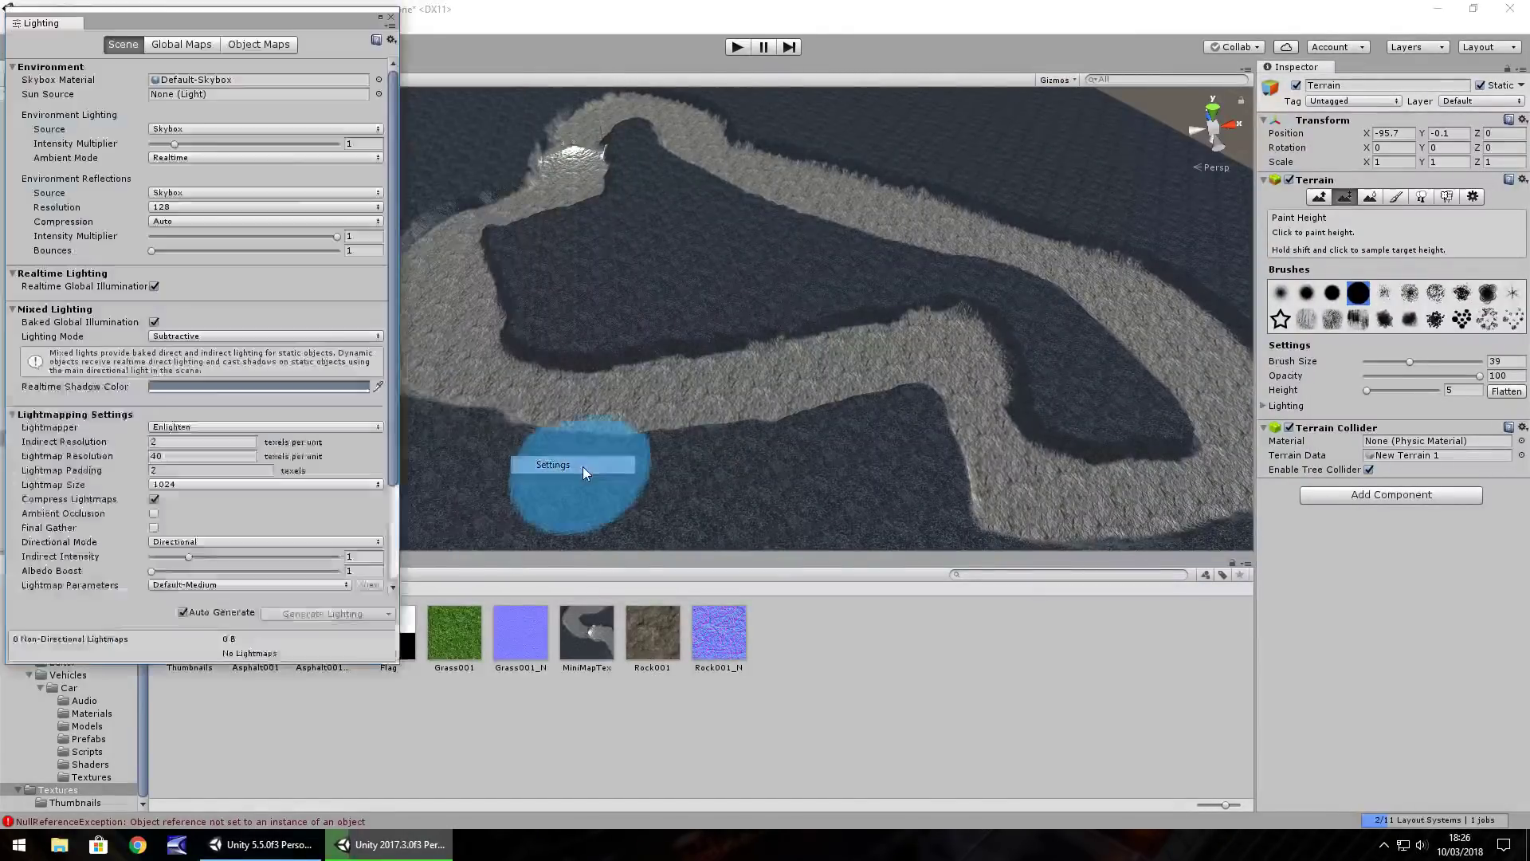
left_click(379, 80)
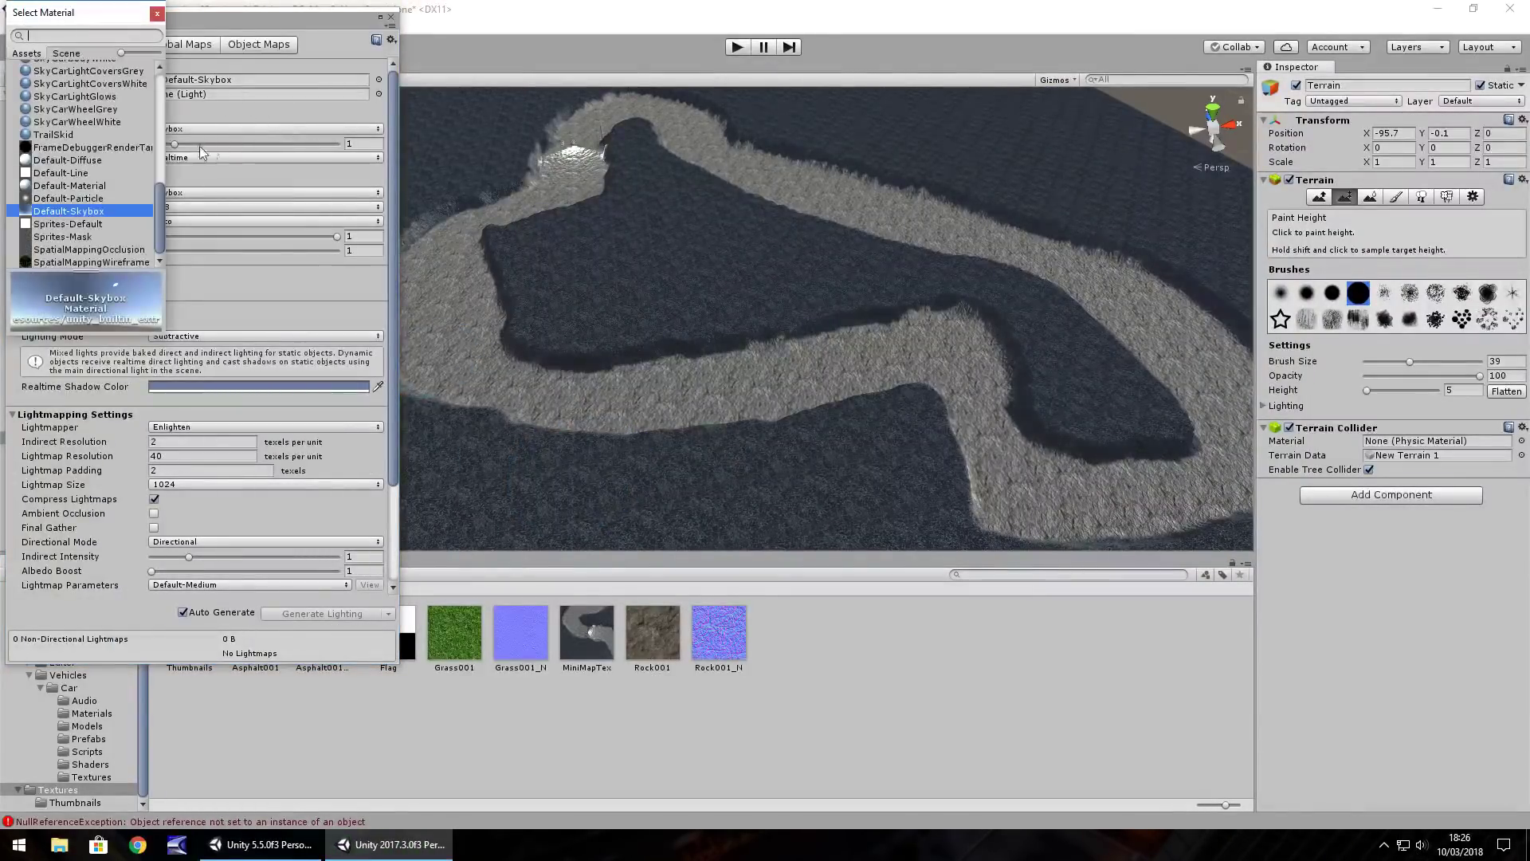
left_click_drag(161, 221, 153, 116)
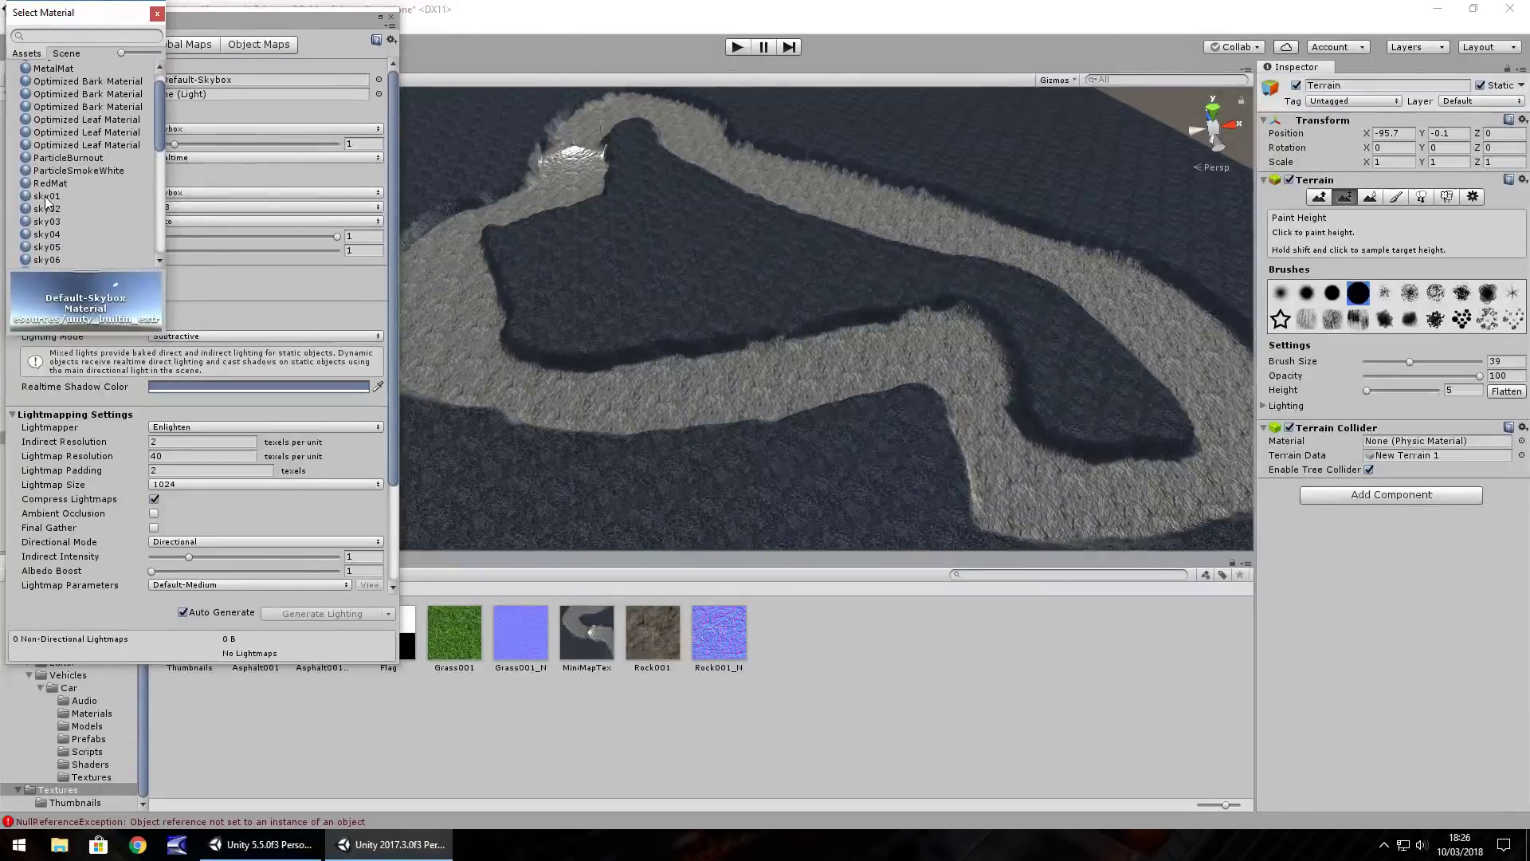
left_click(46, 197)
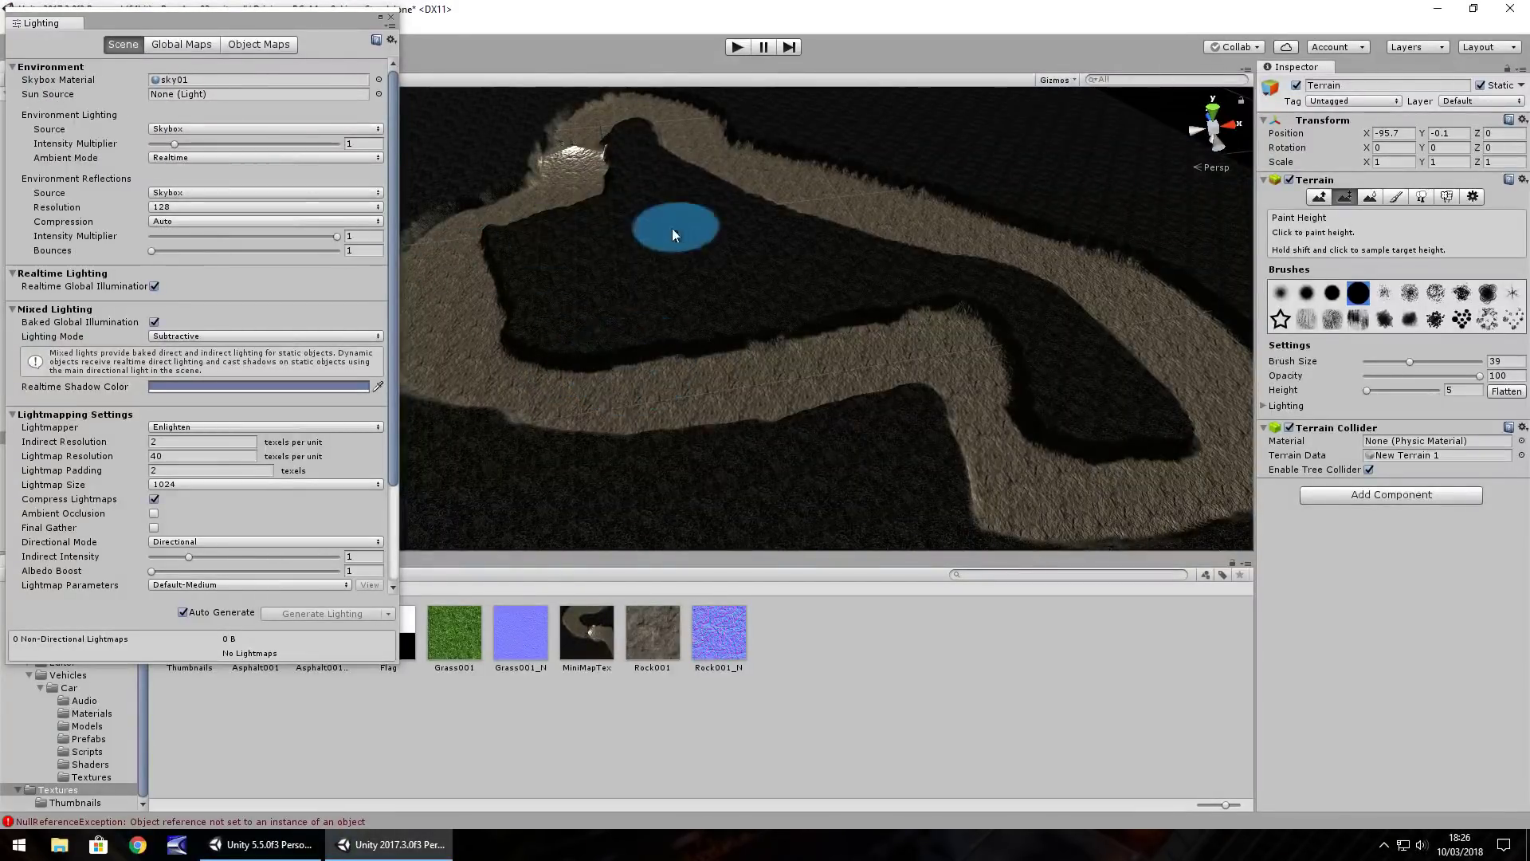
mouse_move(625, 376)
right_mouse_down()
mouse_move(676, 249)
mouse_move(683, 420)
right_mouse_up()
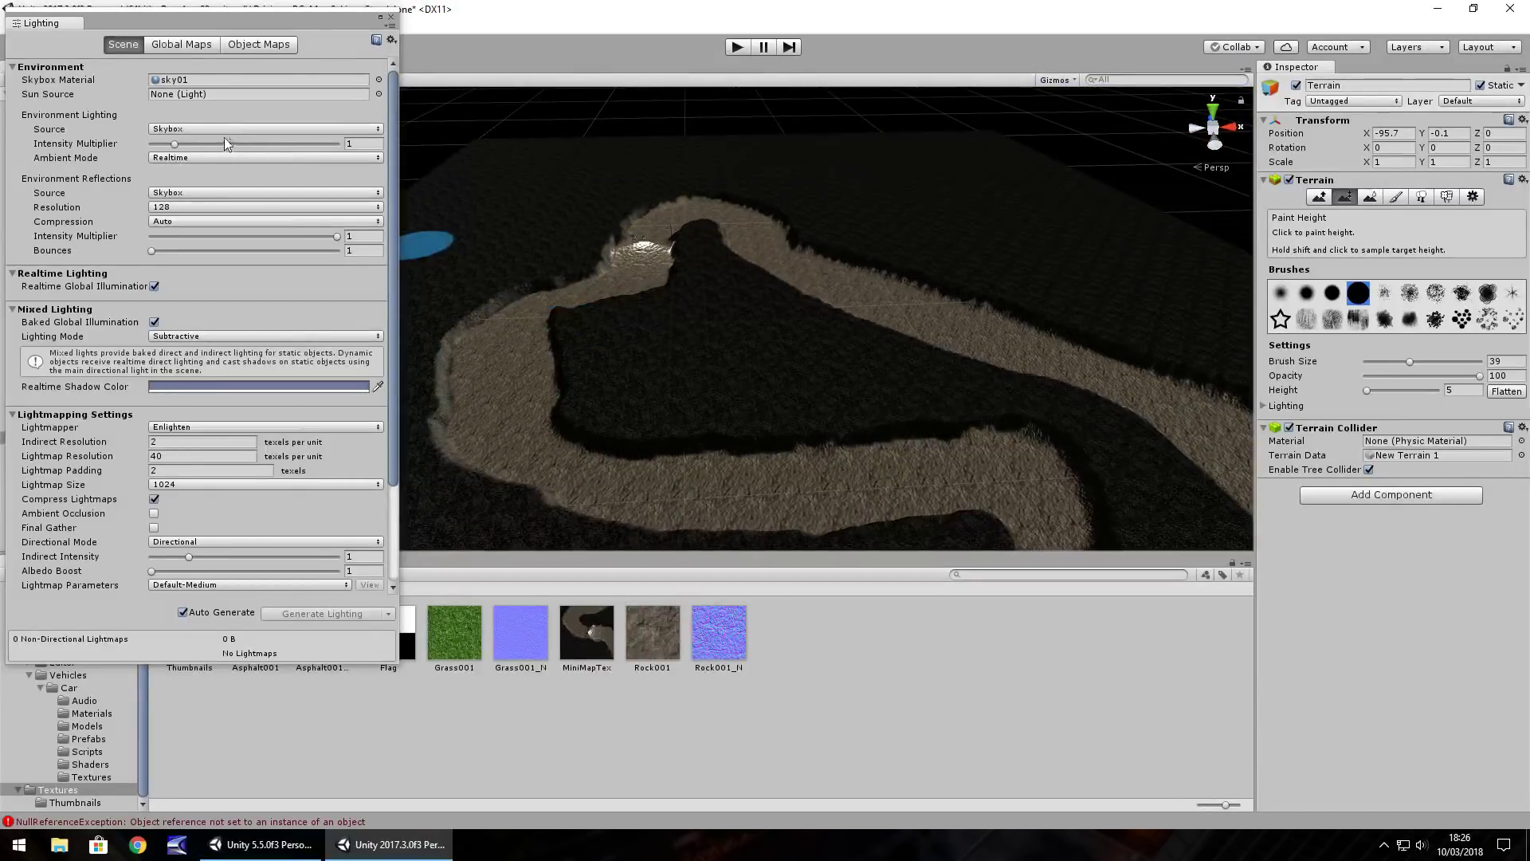
left_click_drag(174, 145, 140, 150)
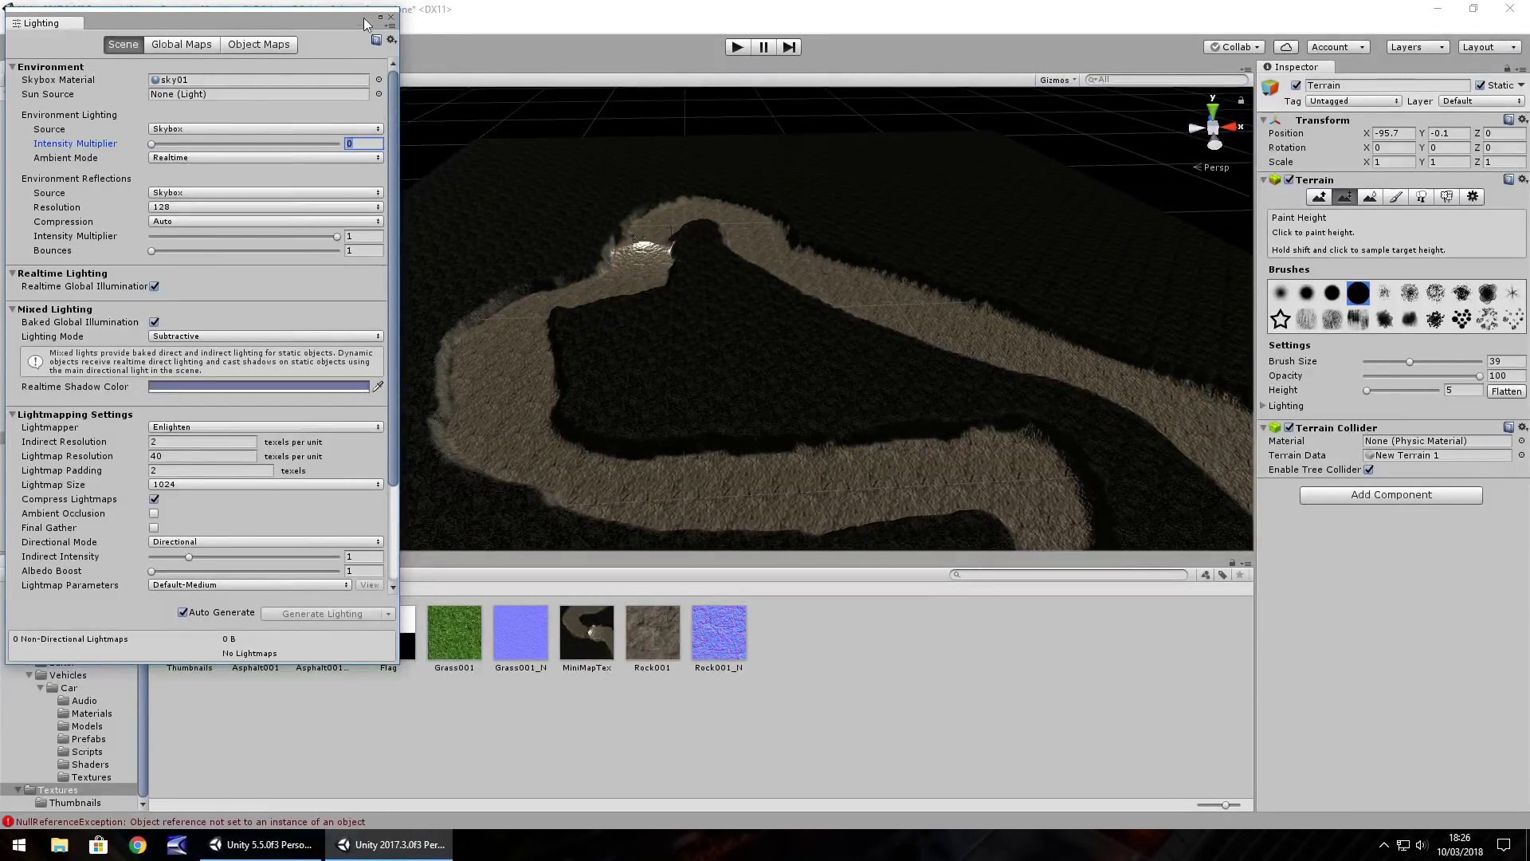
left_click(390, 17)
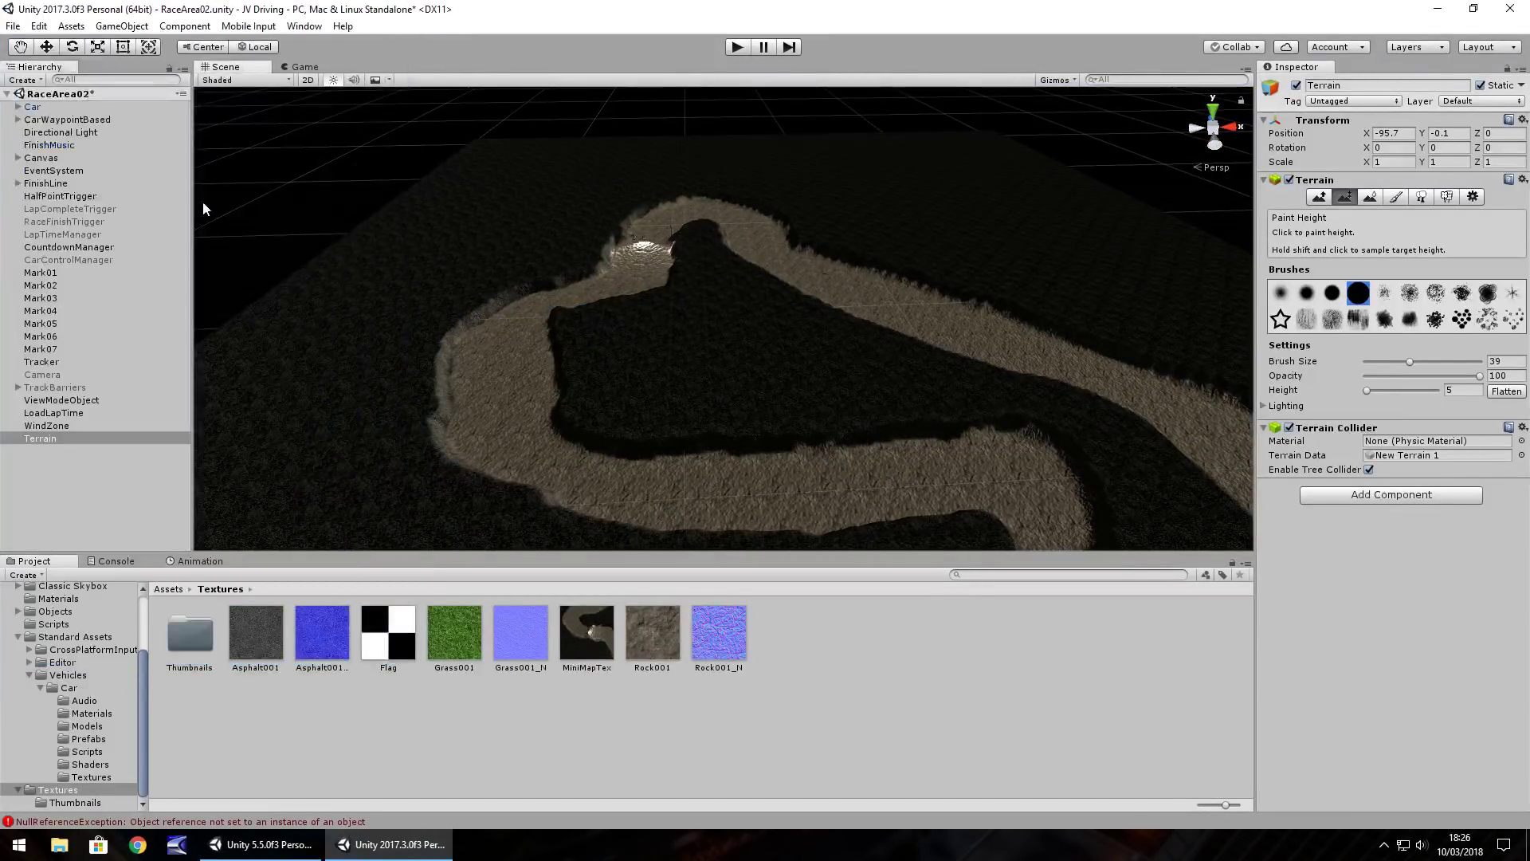
Expand the Car and set the first Spotlight's spot angle to 90
left_click(16, 107)
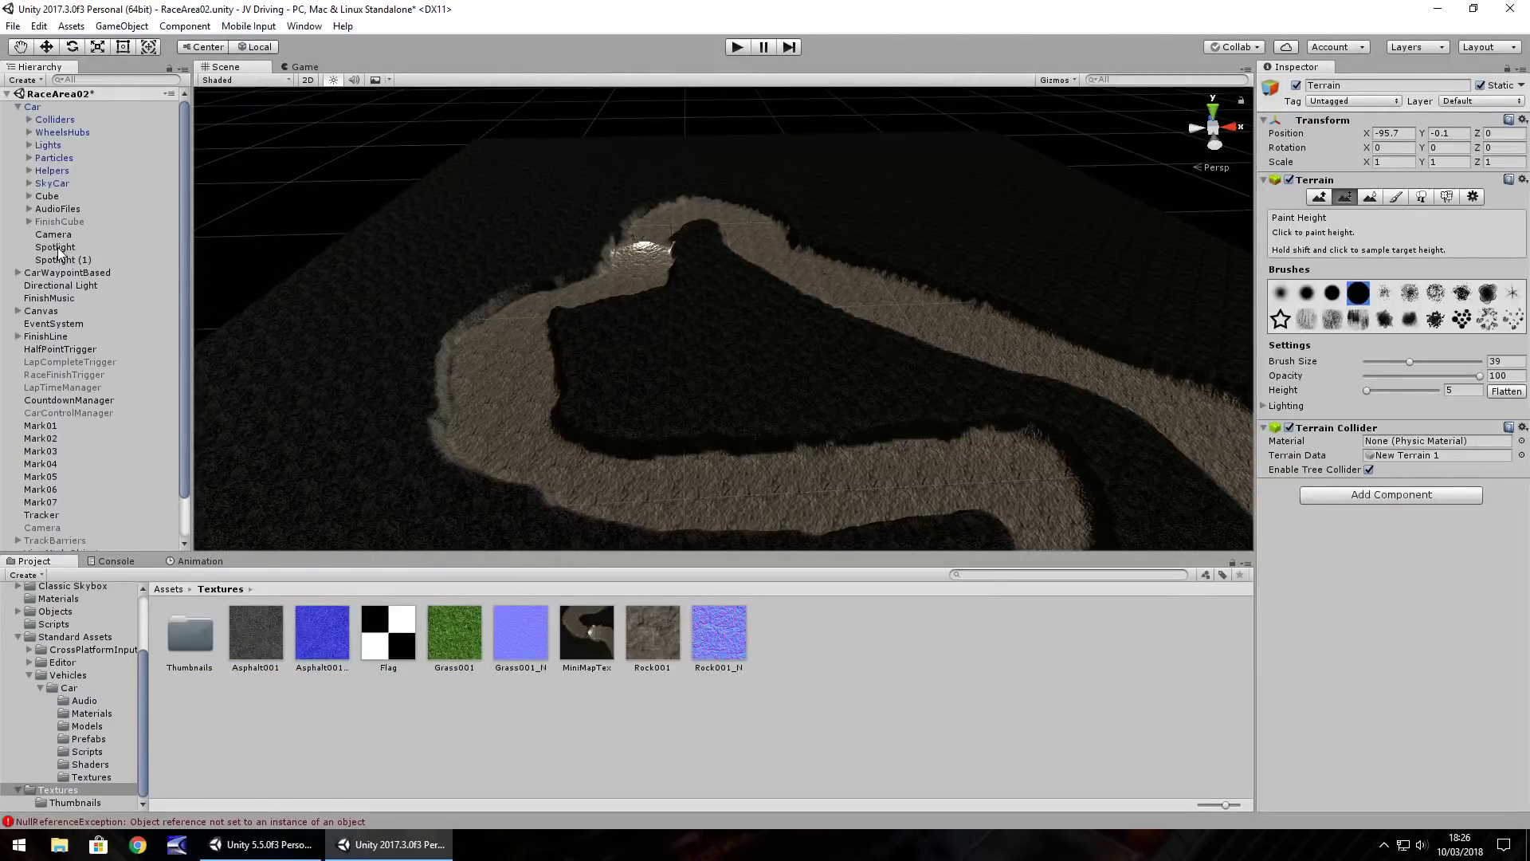
double_click(56, 247)
scroll(829, 376, "up", 4)
scroll(523, 318, "up", 3)
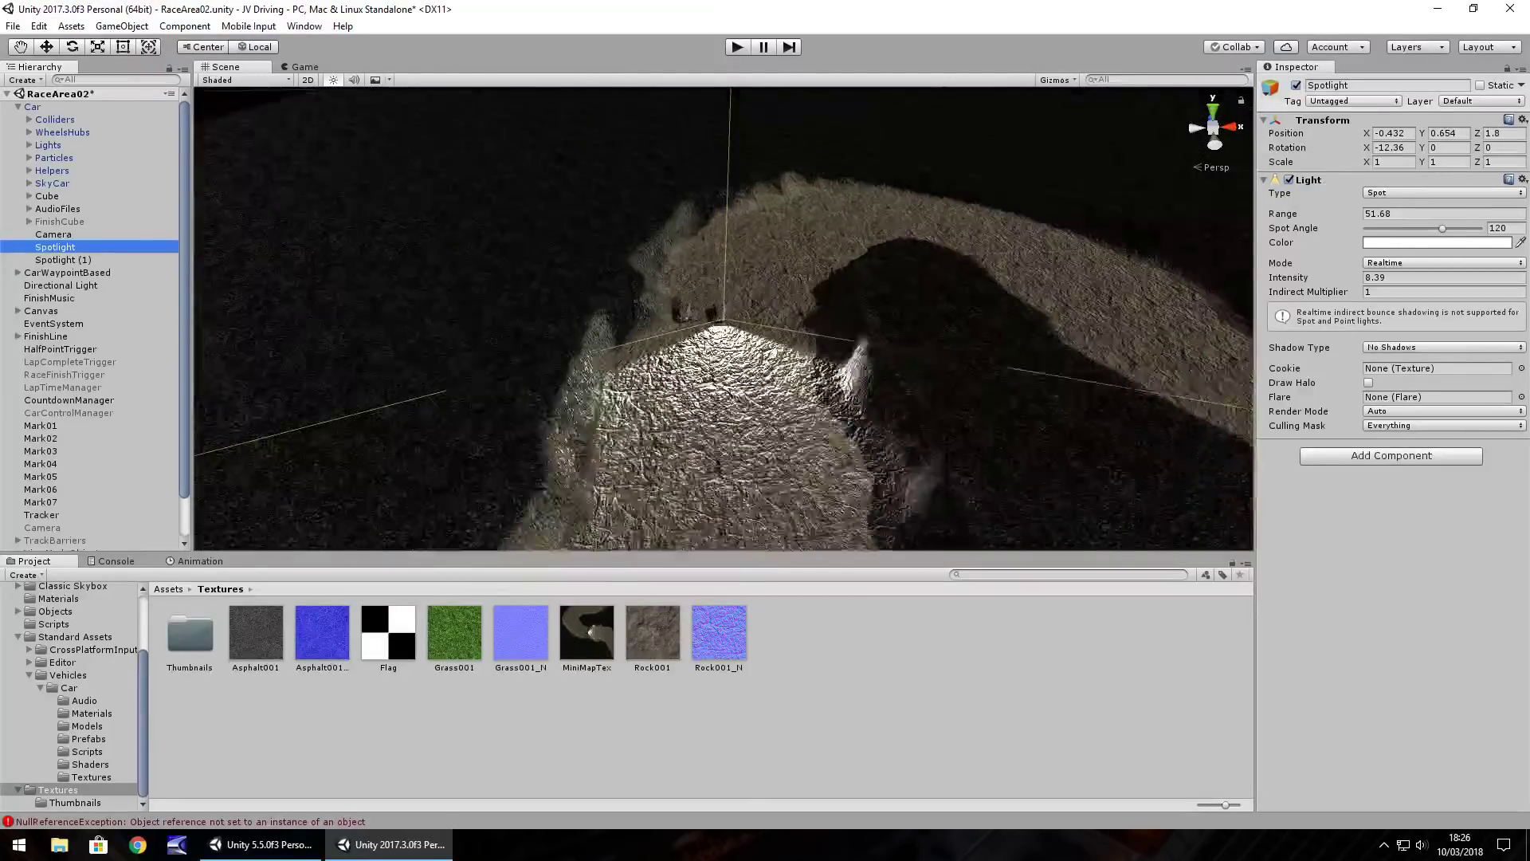
scroll(707, 344, "down", 6)
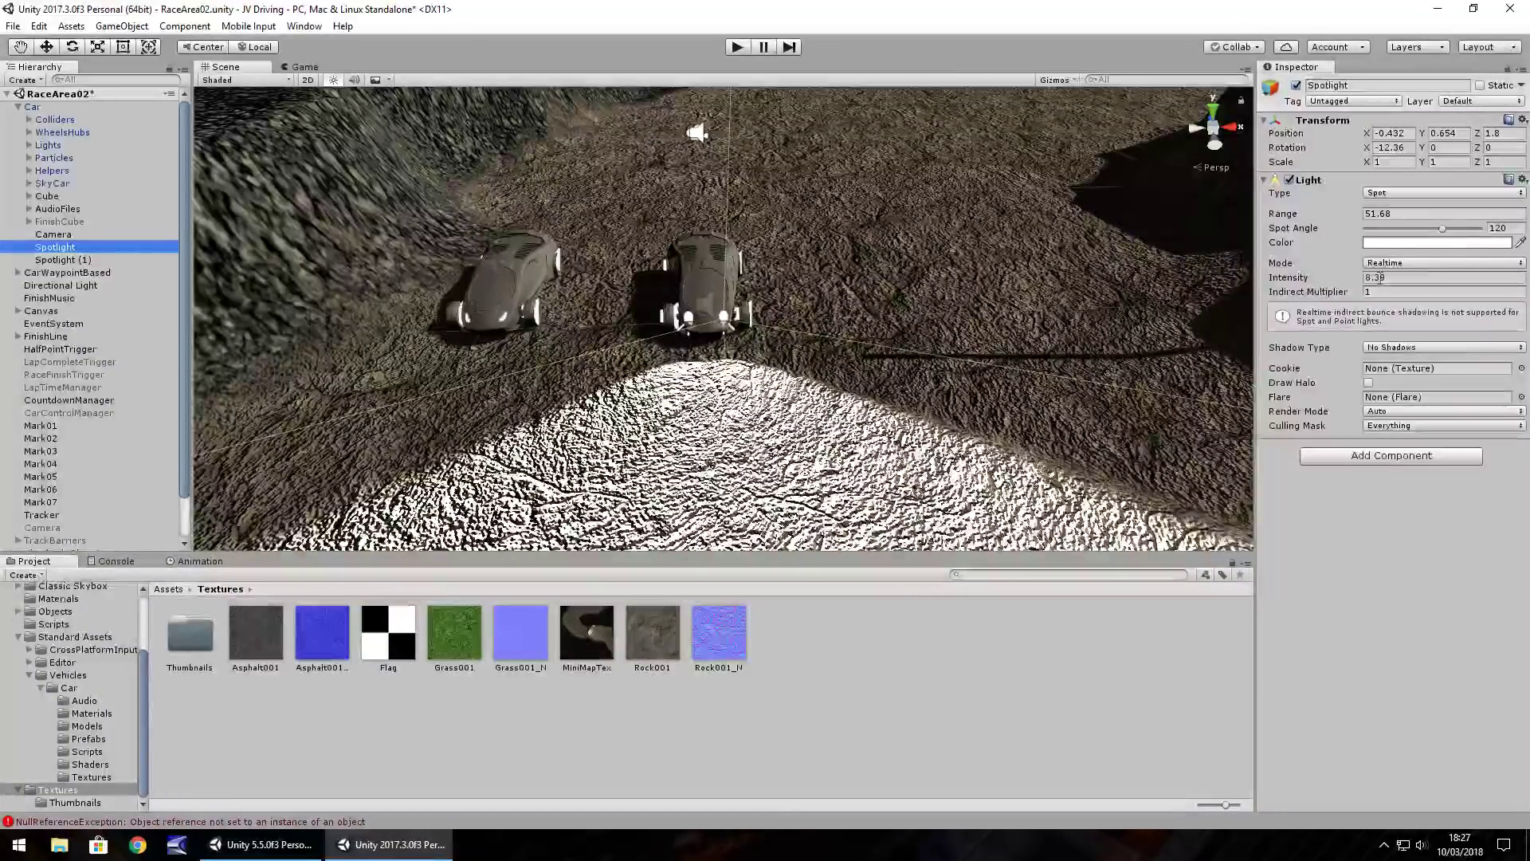
left_click(1514, 229)
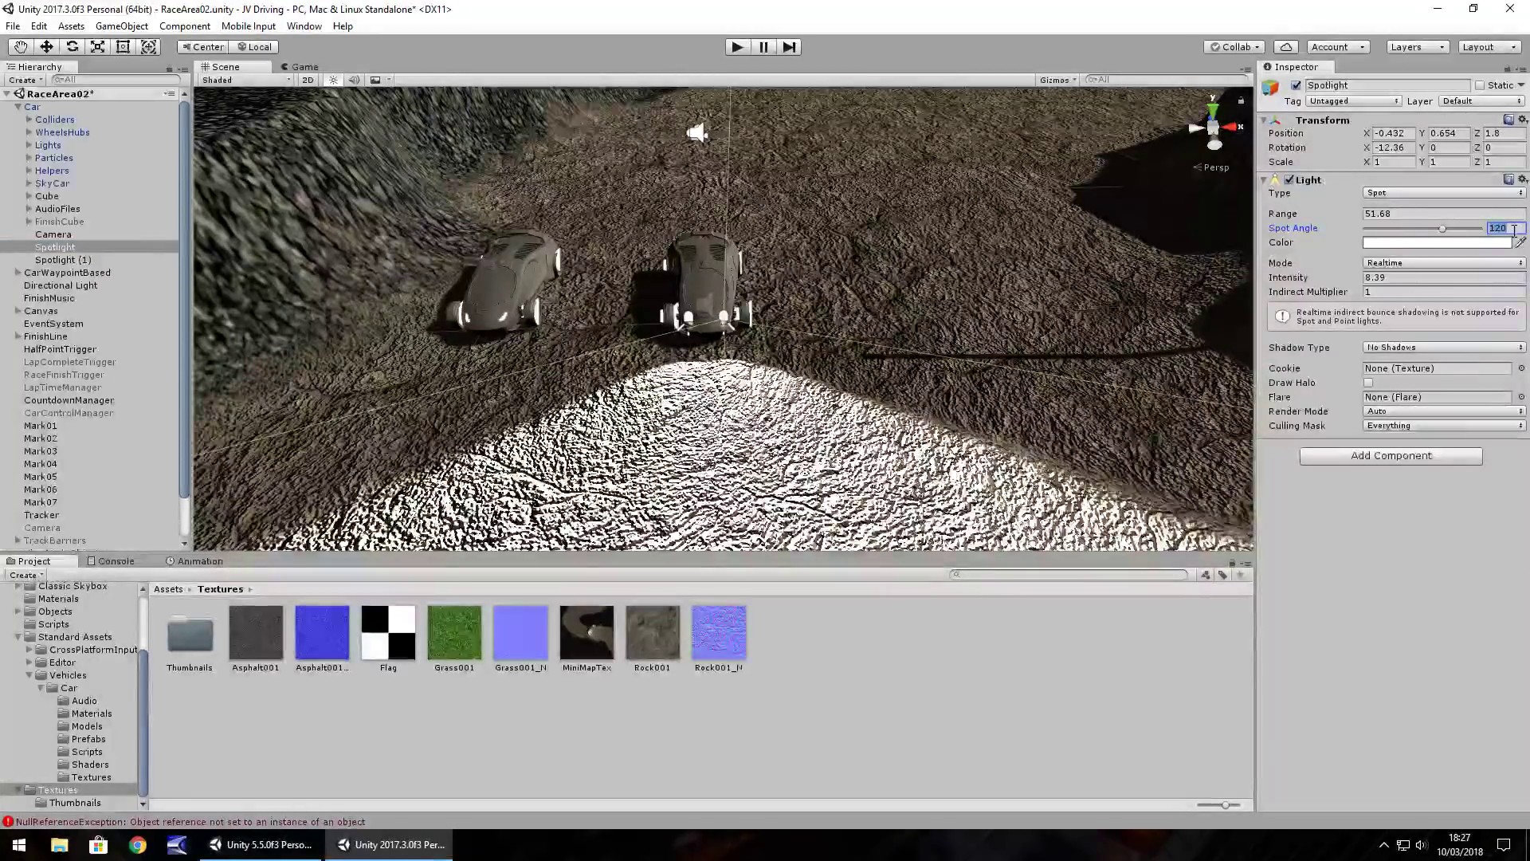
type("90")
Set Spotlight (1)'s spot angle to 90 as well
left_click(48, 260)
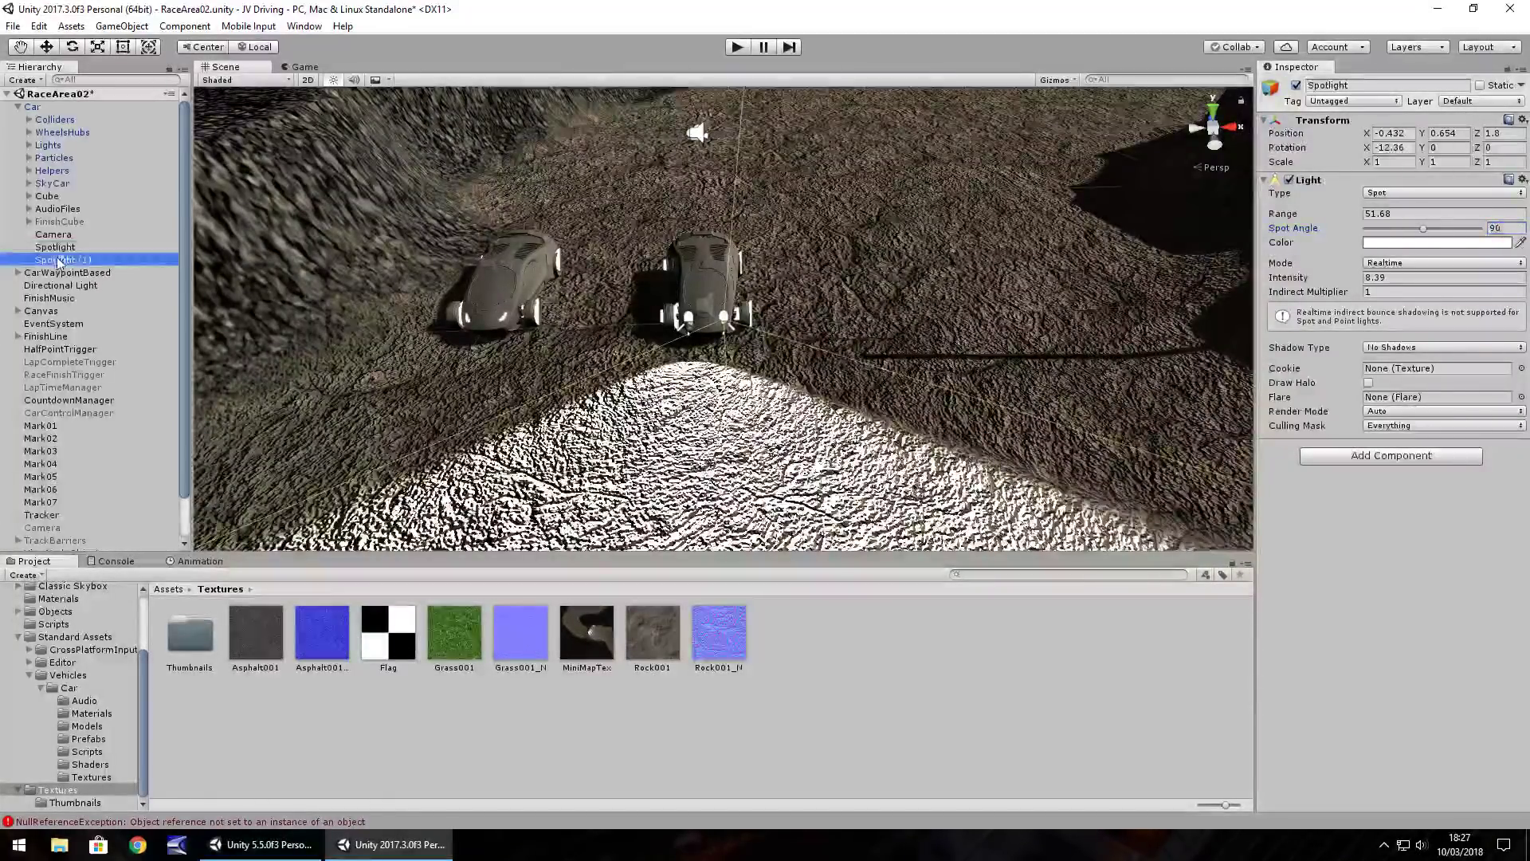
left_click(1502, 229)
type("90")
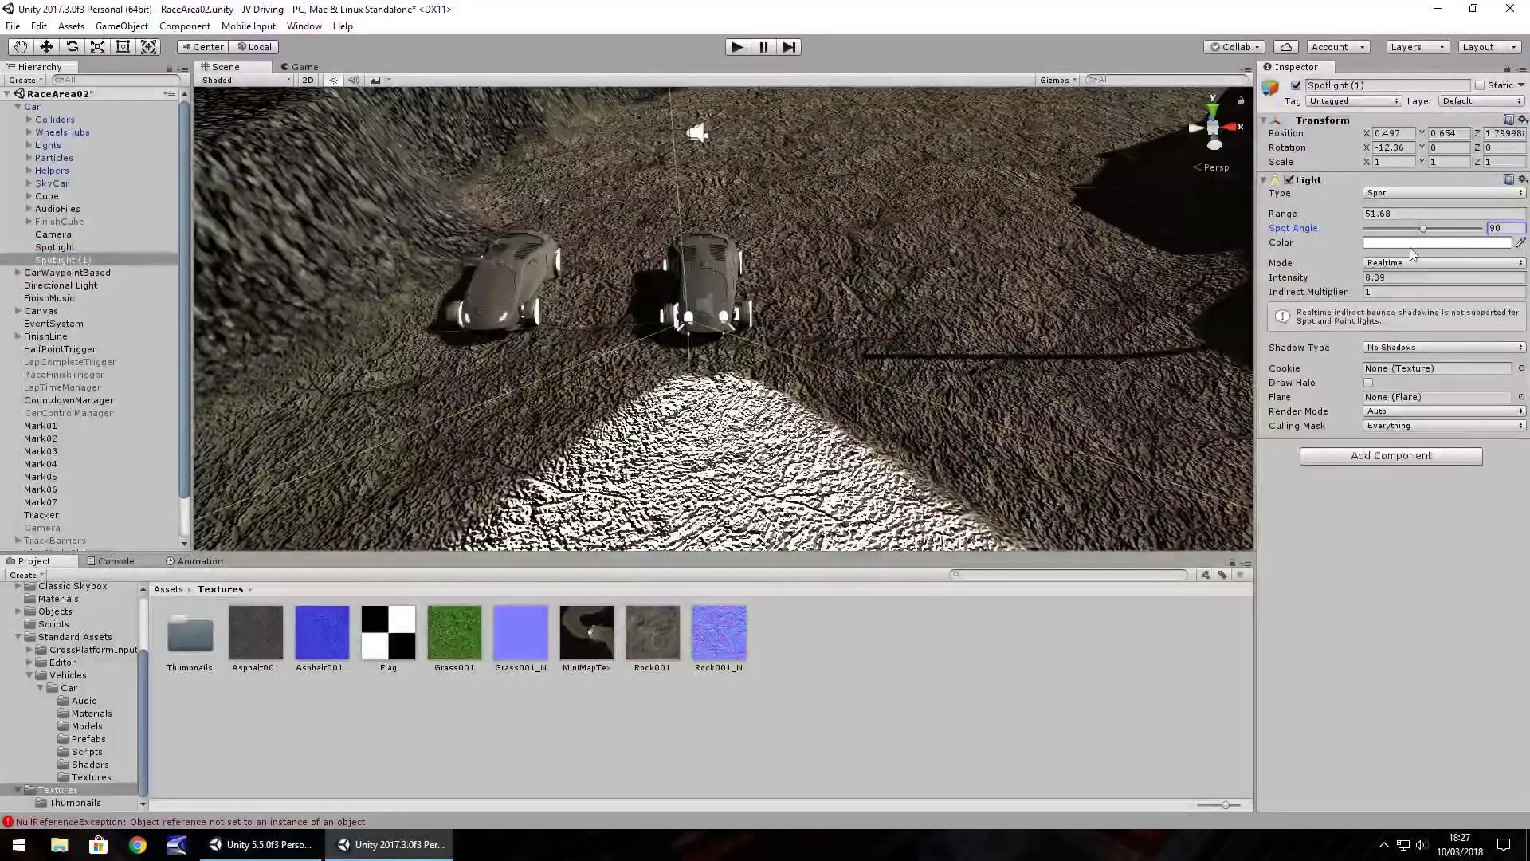
Set the light intensity of both car spotlights to 3 and play-test the race
left_click(1410, 277)
type("1")
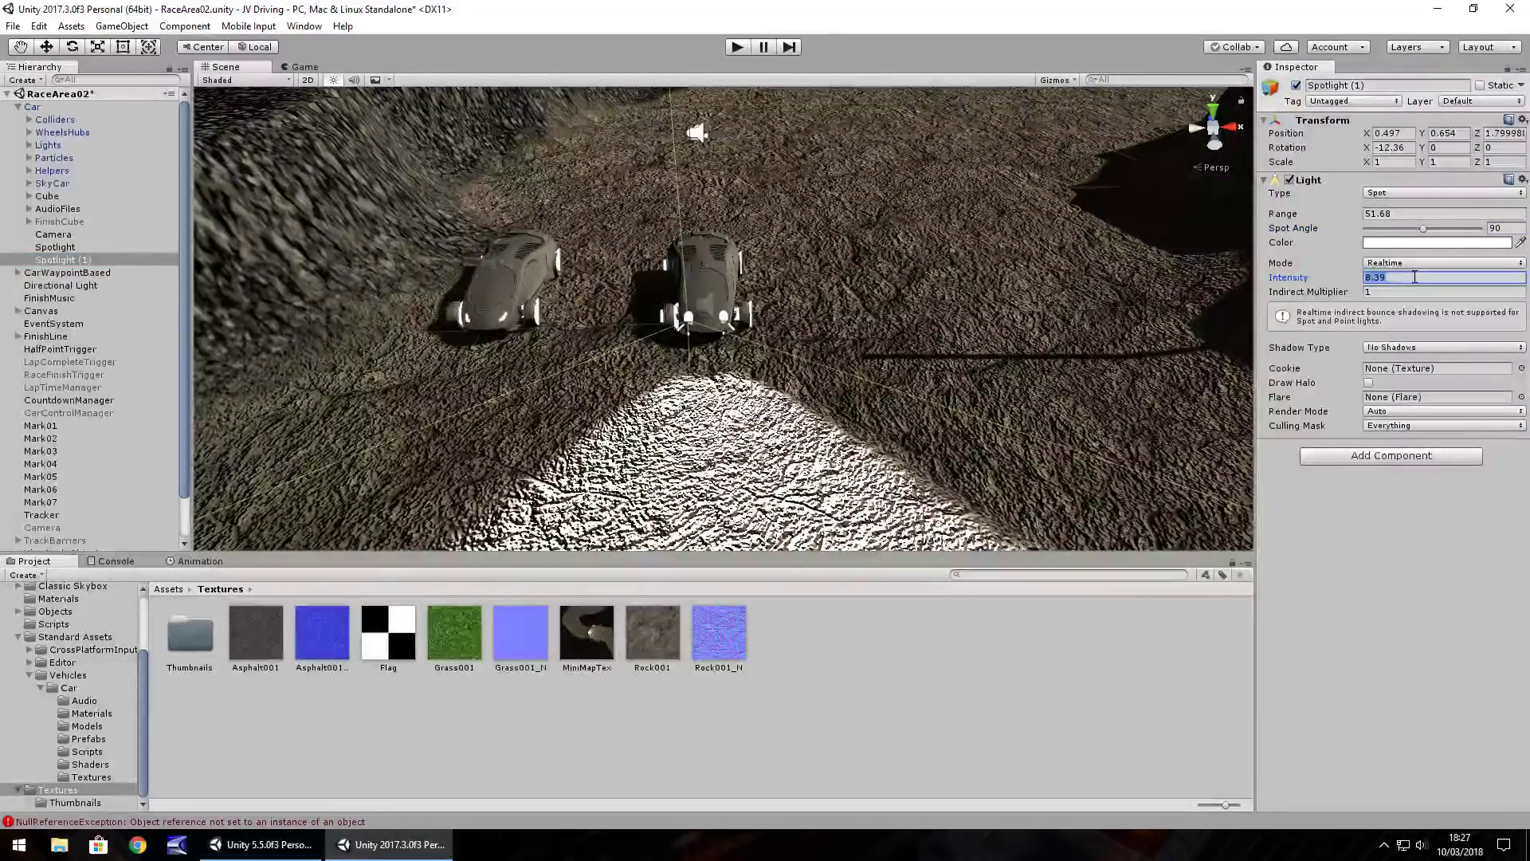
left_click(55, 247)
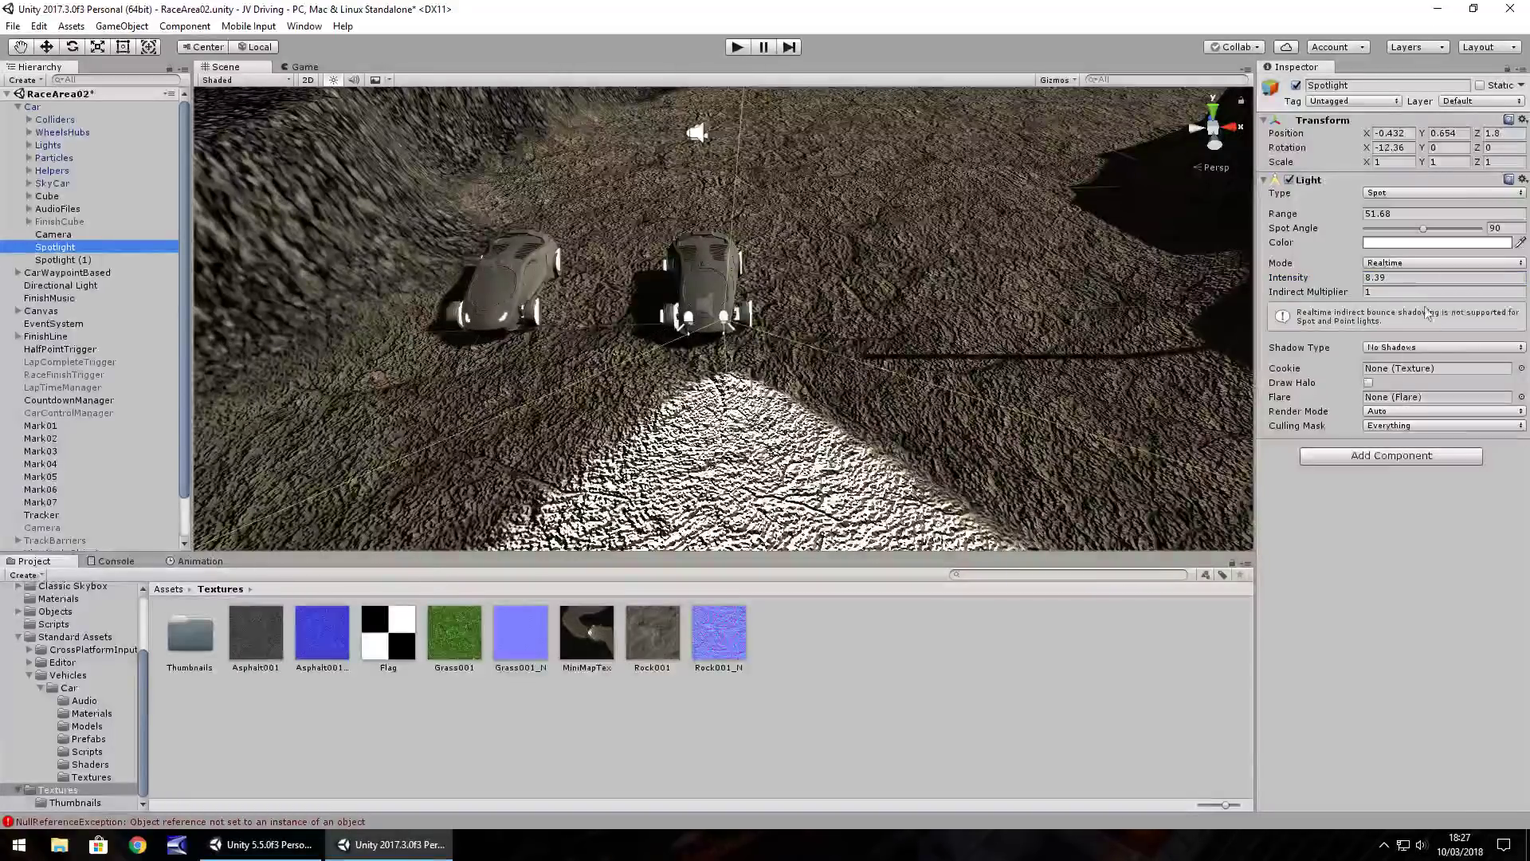
left_click(1407, 277)
type("1")
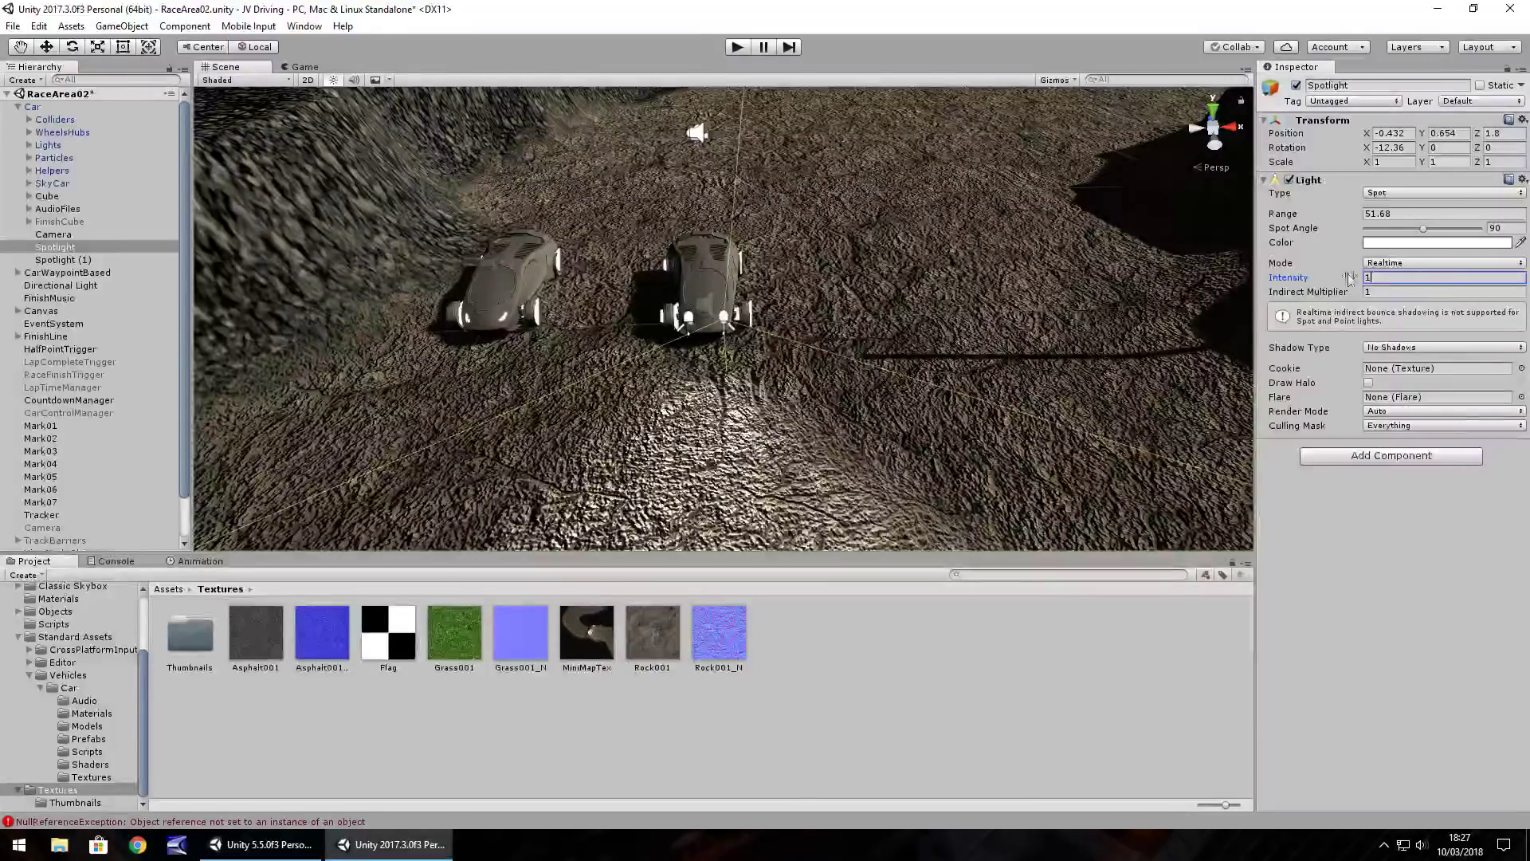
type("3")
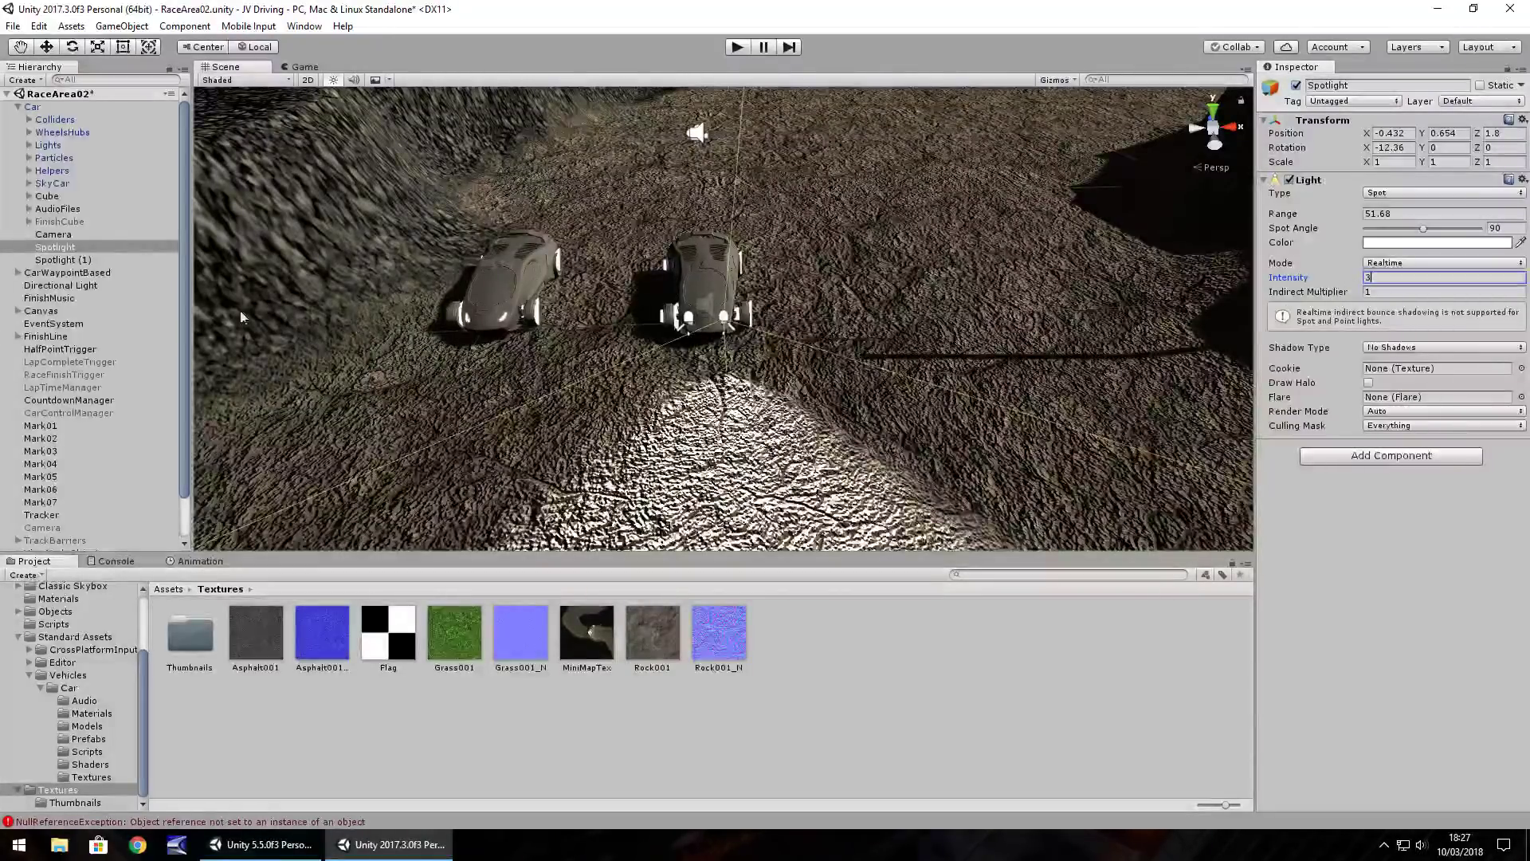
left_click(60, 260)
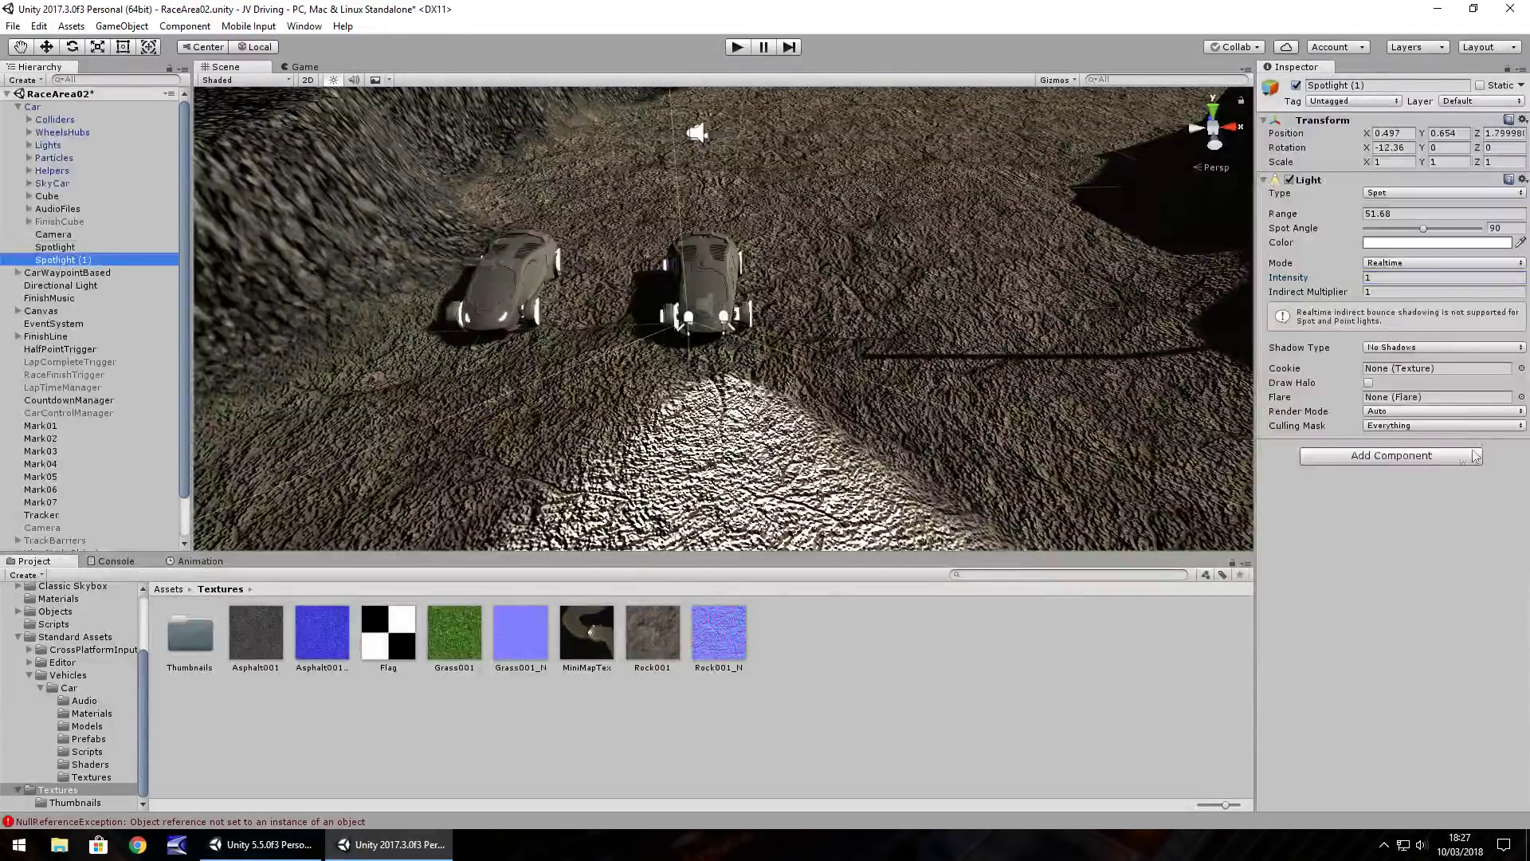
left_click(1380, 279)
type("3")
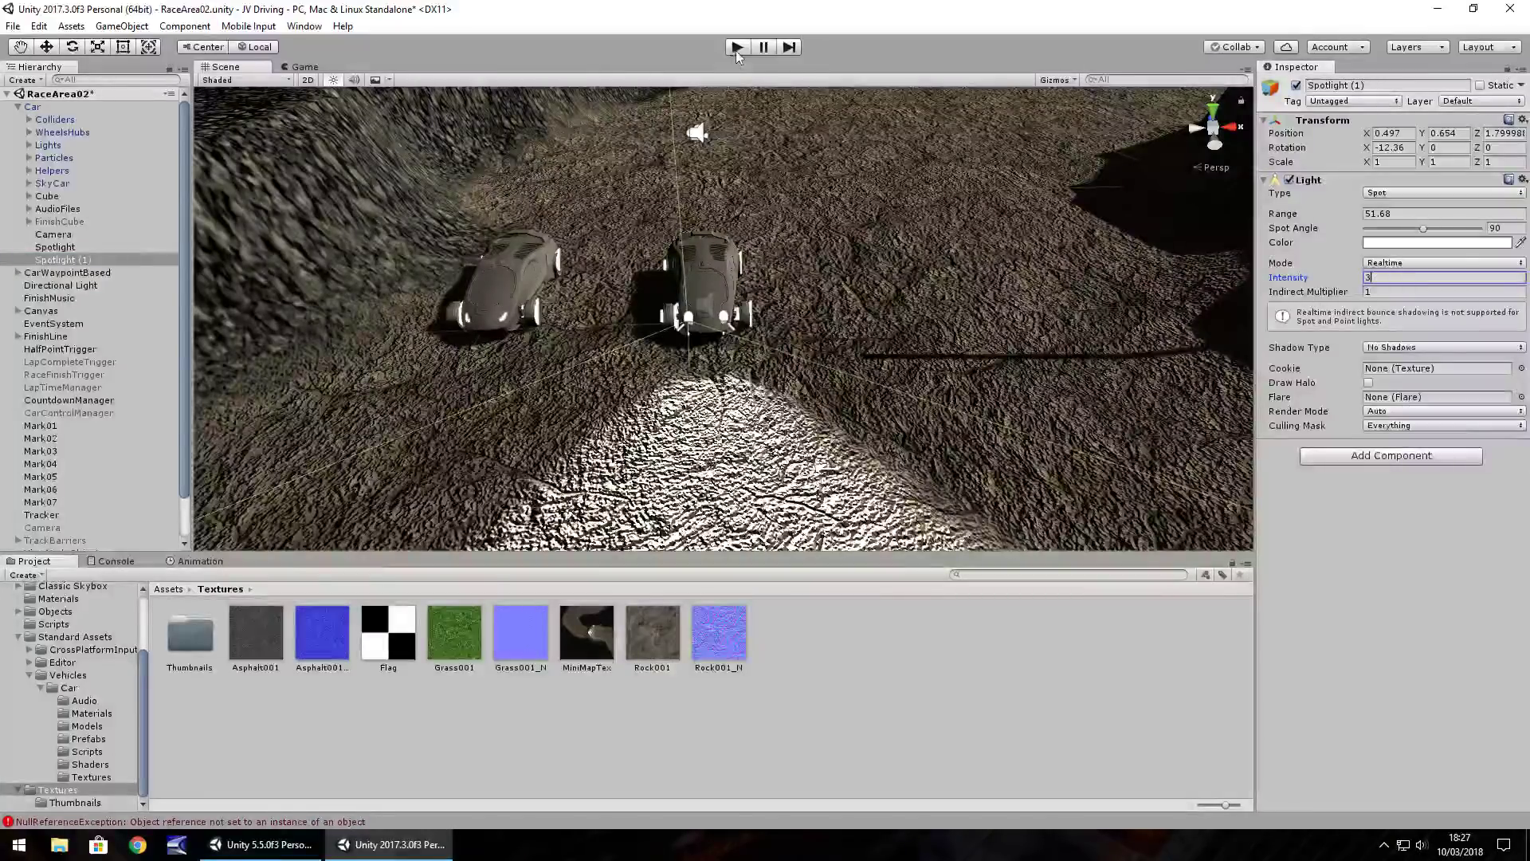
left_click(736, 48)
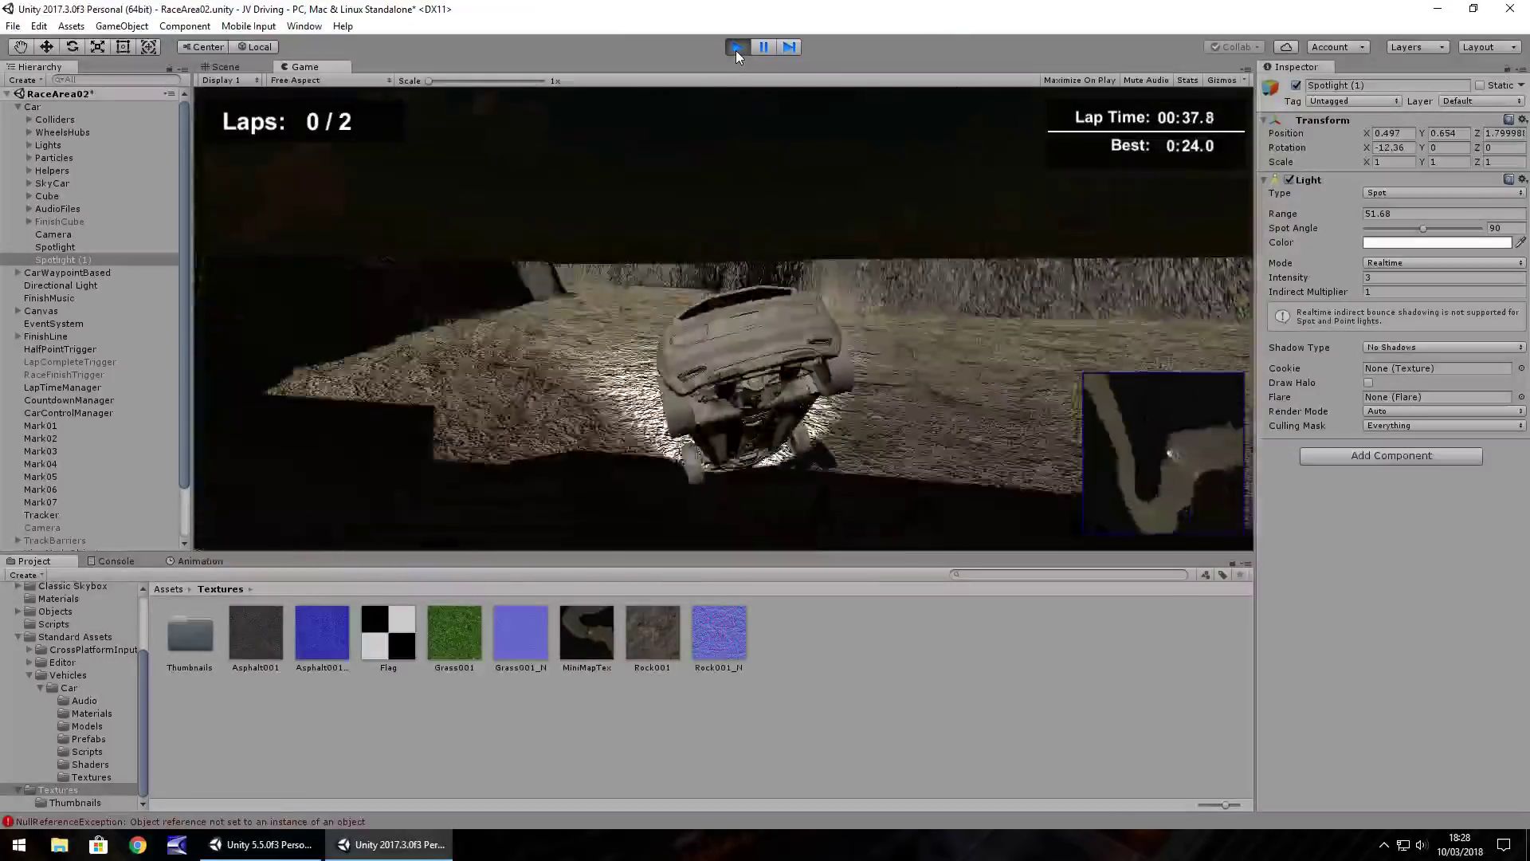
left_click(735, 50)
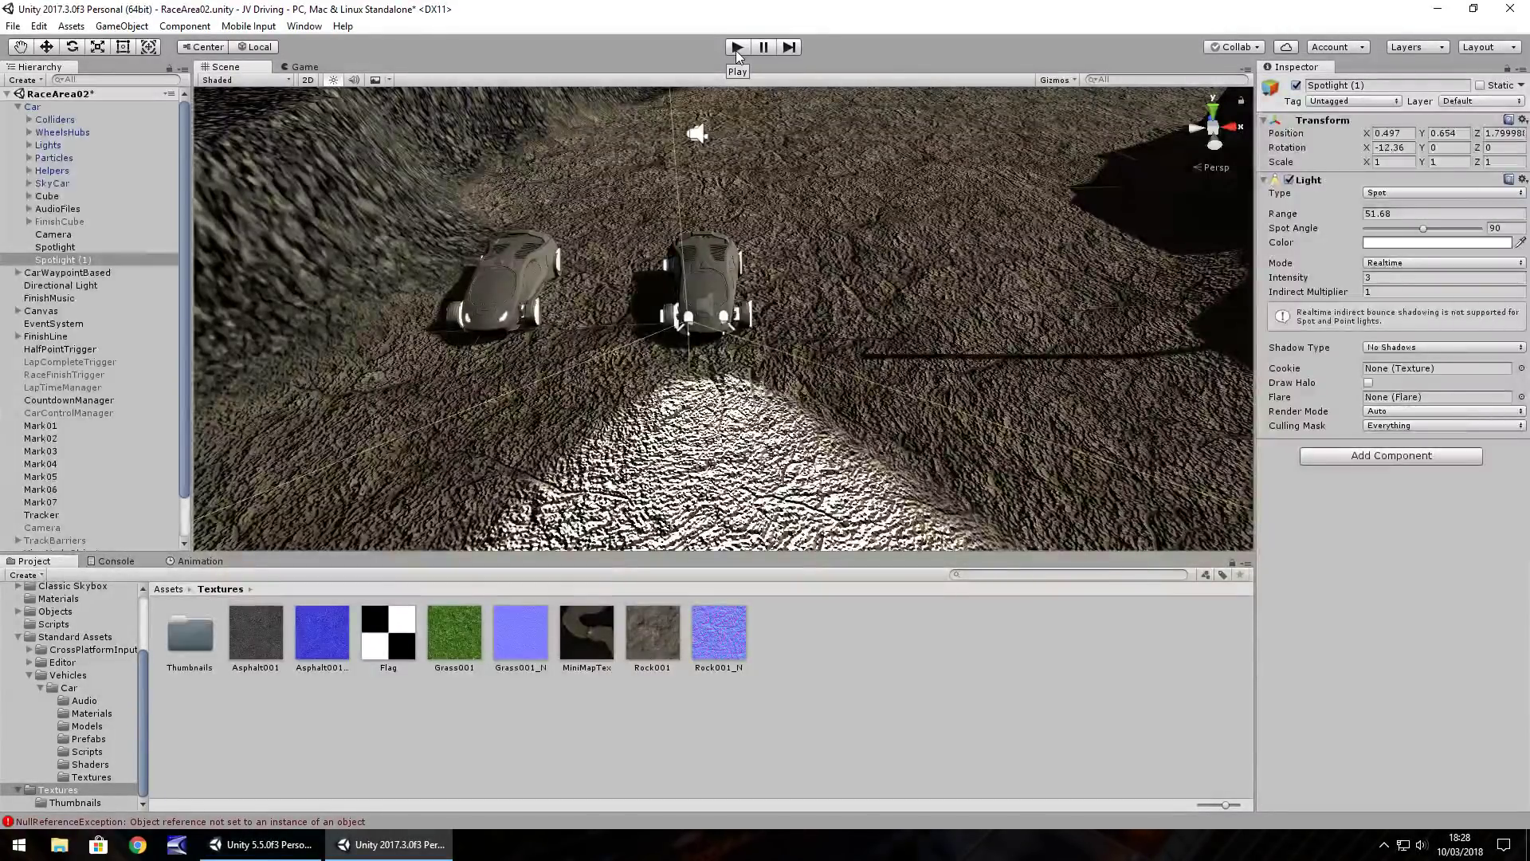
Set the scene's Skybox Material to Default-Skybox in the Lighting settings
scroll(802, 212, "down", 6)
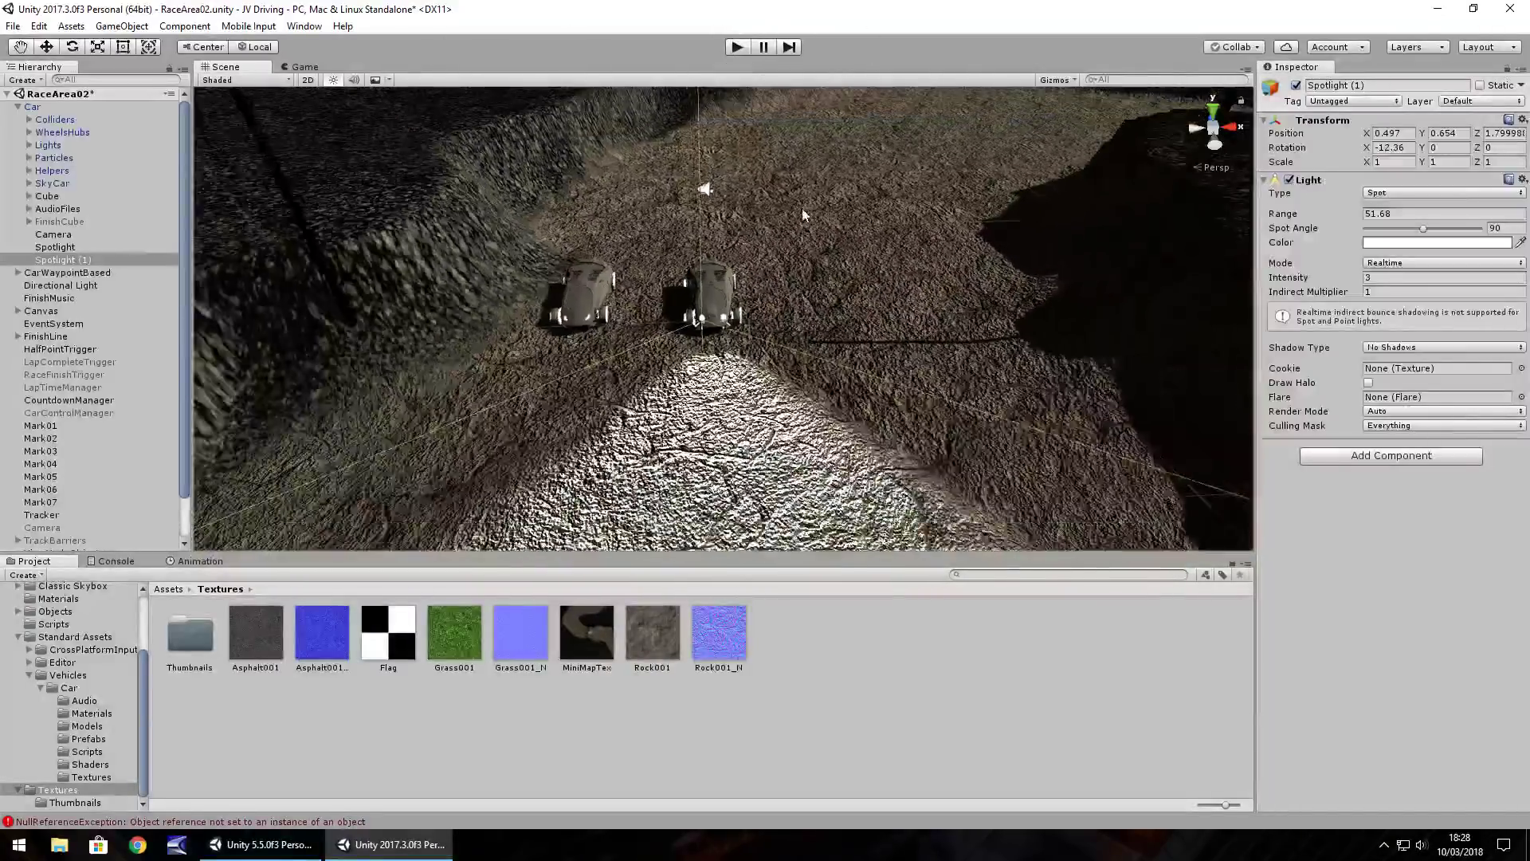
scroll(802, 212, "down", 5)
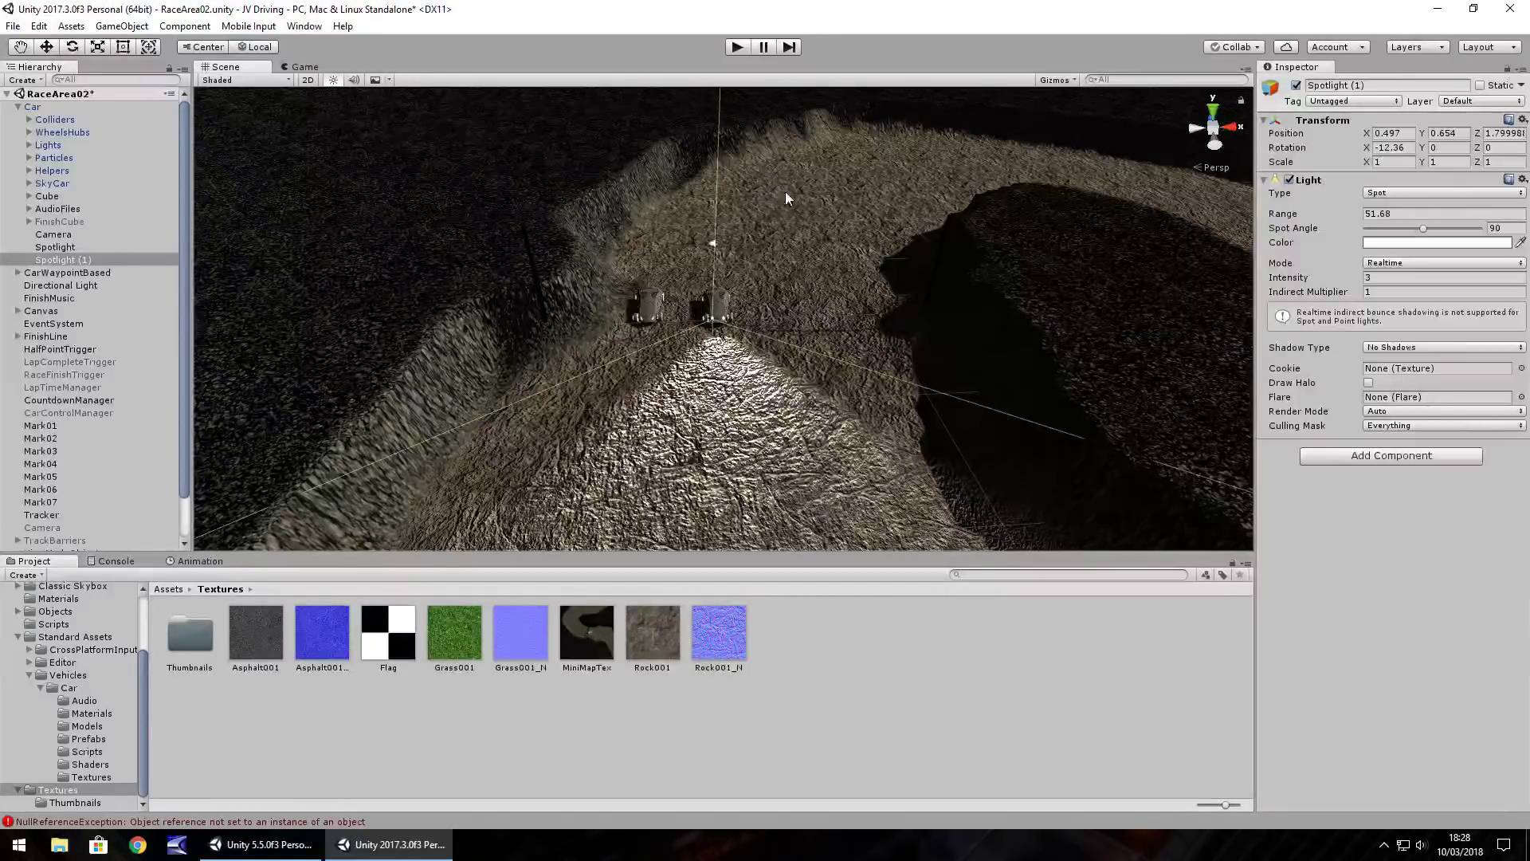
right_click_drag(915, 307, 681, 206)
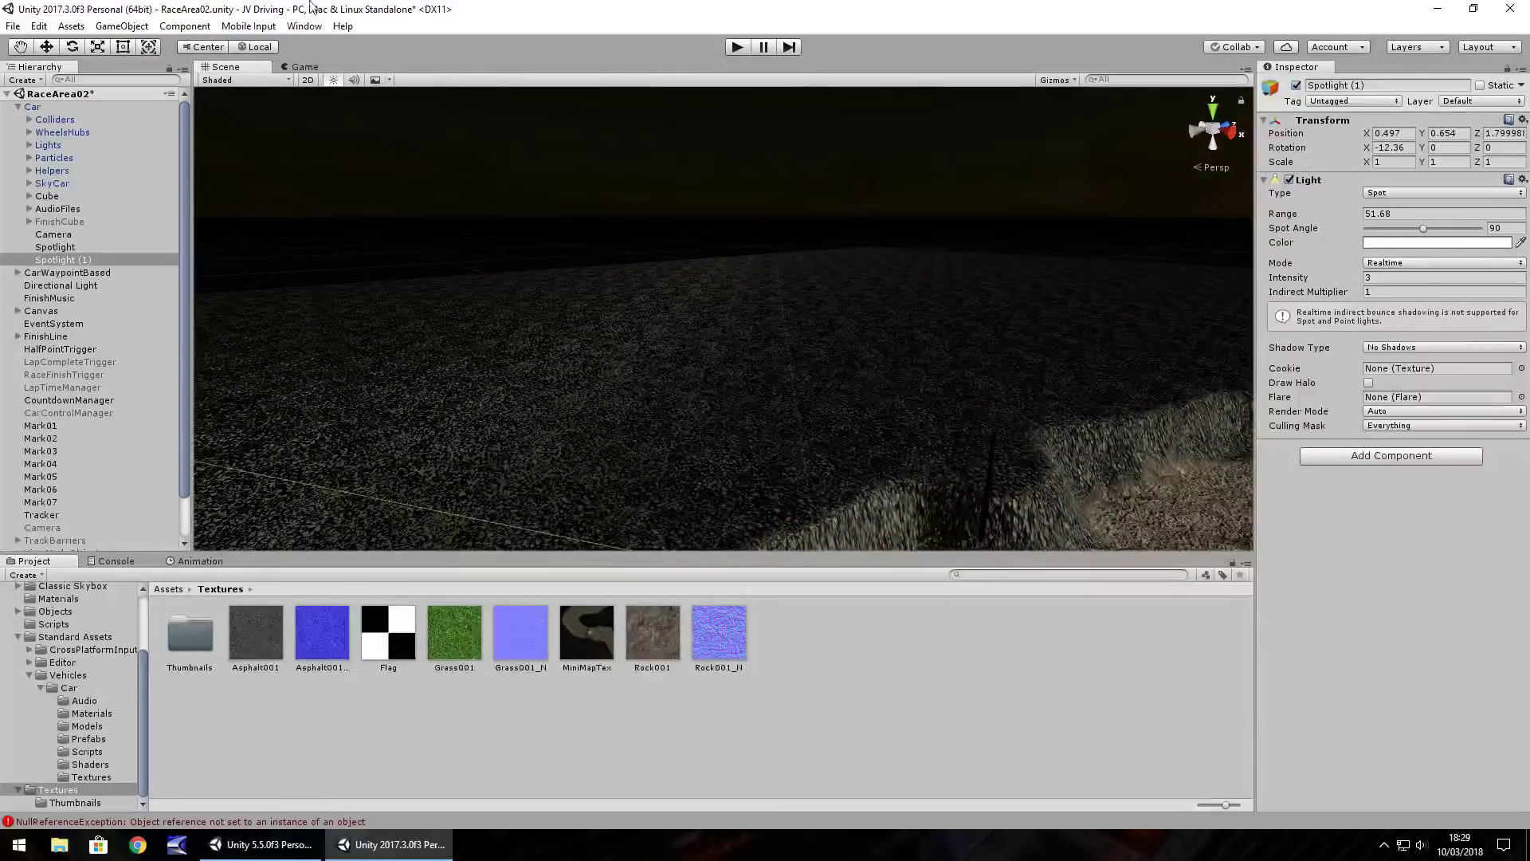
left_click(305, 26)
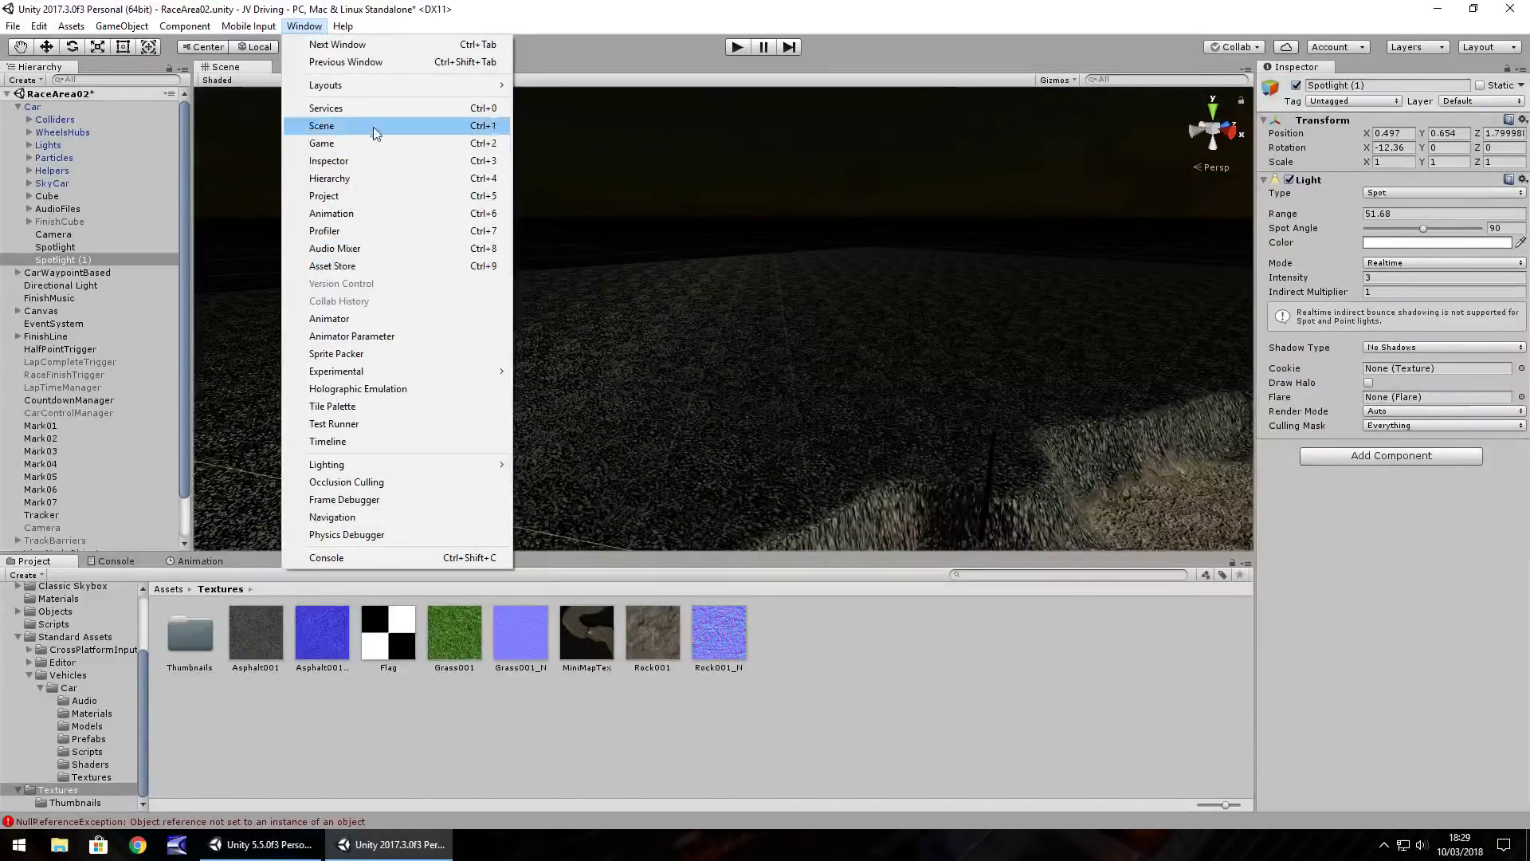
mouse_move(359, 465)
left_click(558, 464)
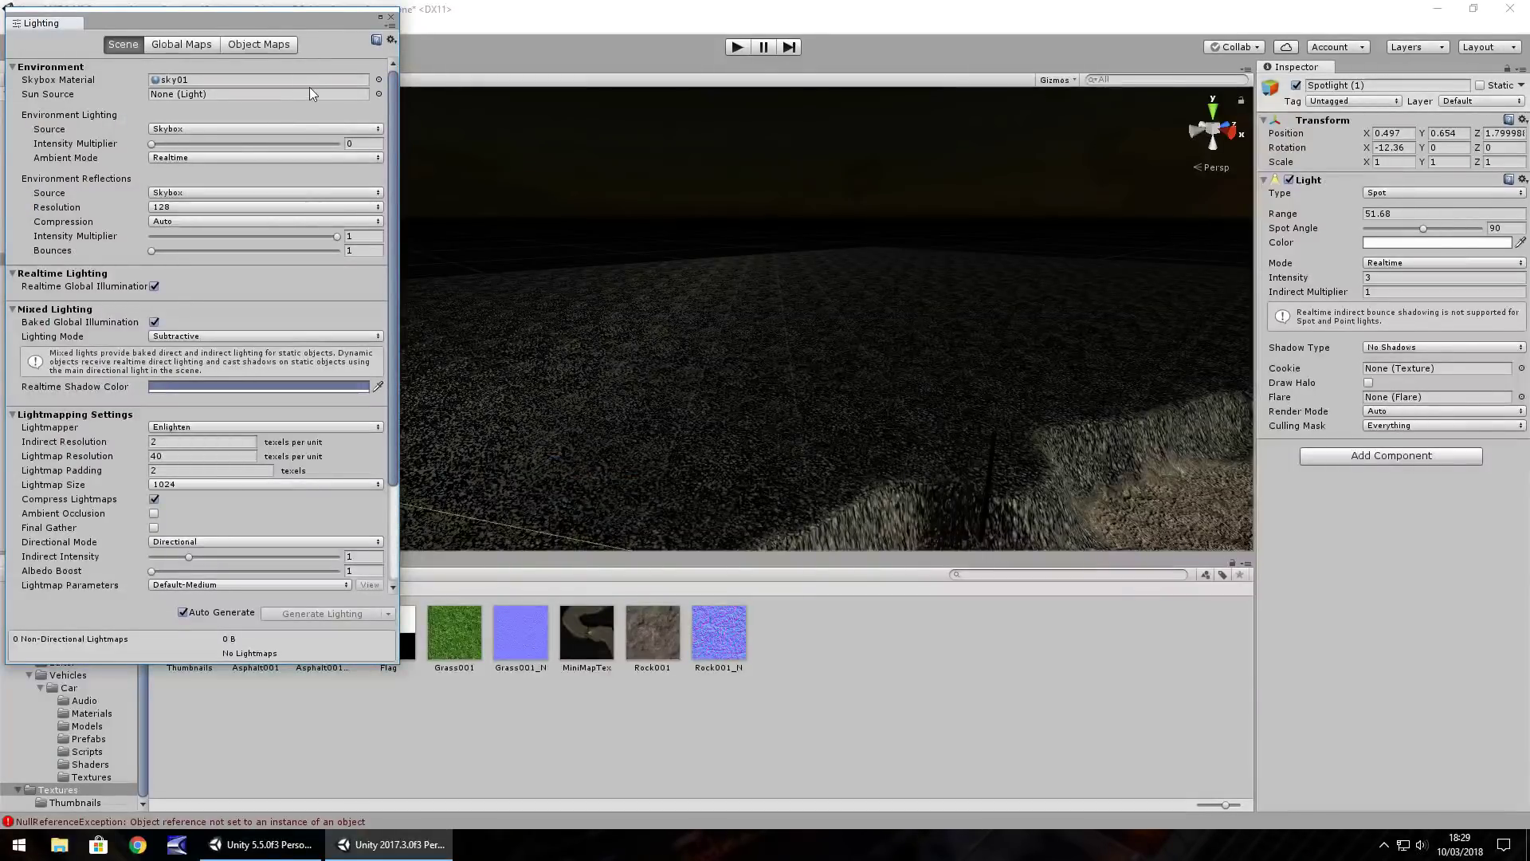
type("8")
left_click(379, 80)
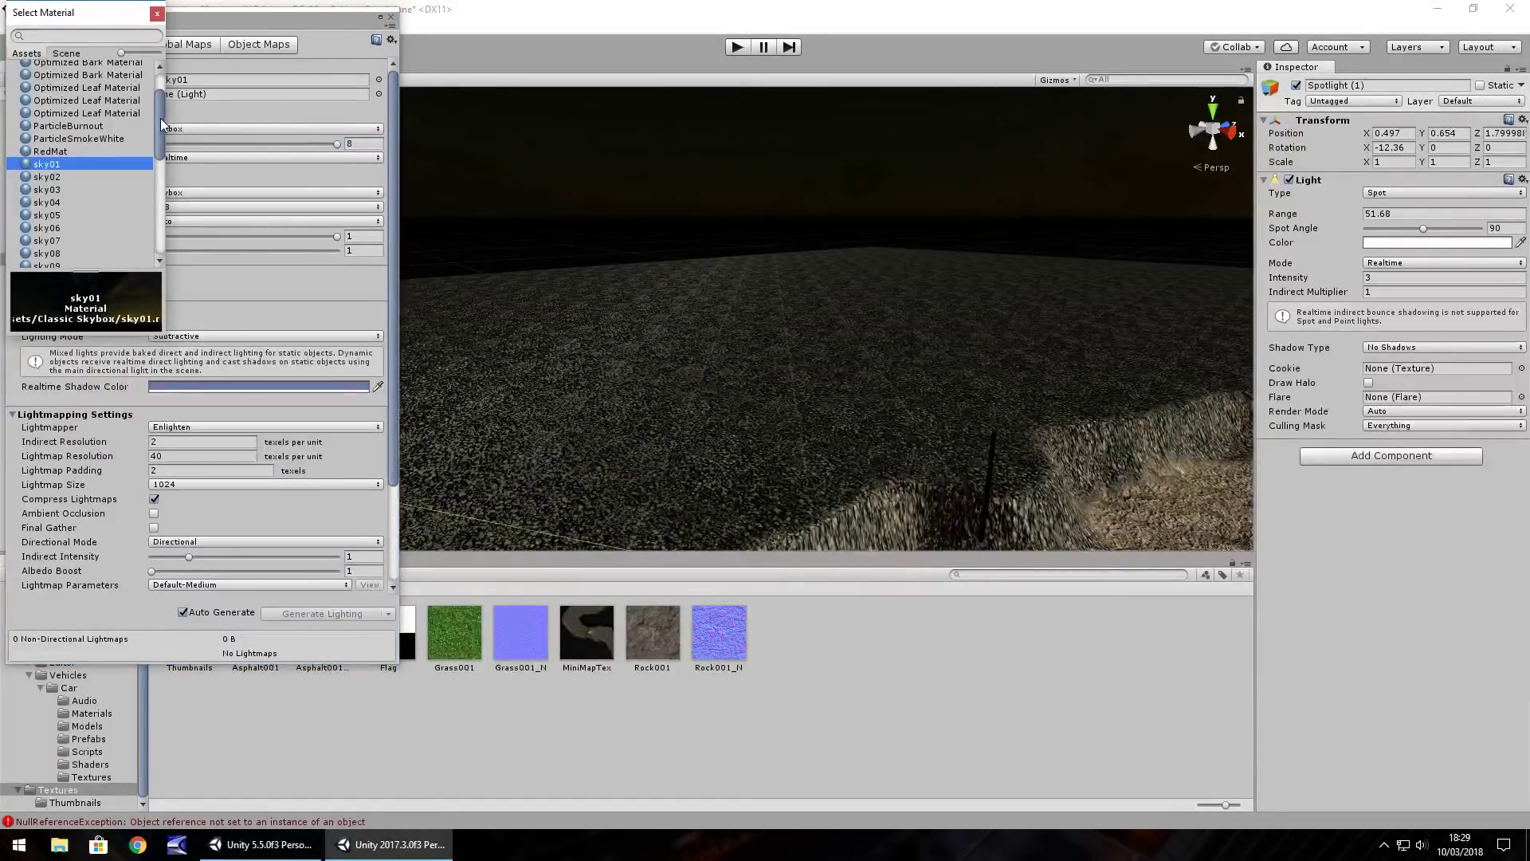
left_click_drag(160, 116, 160, 208)
left_click(54, 211)
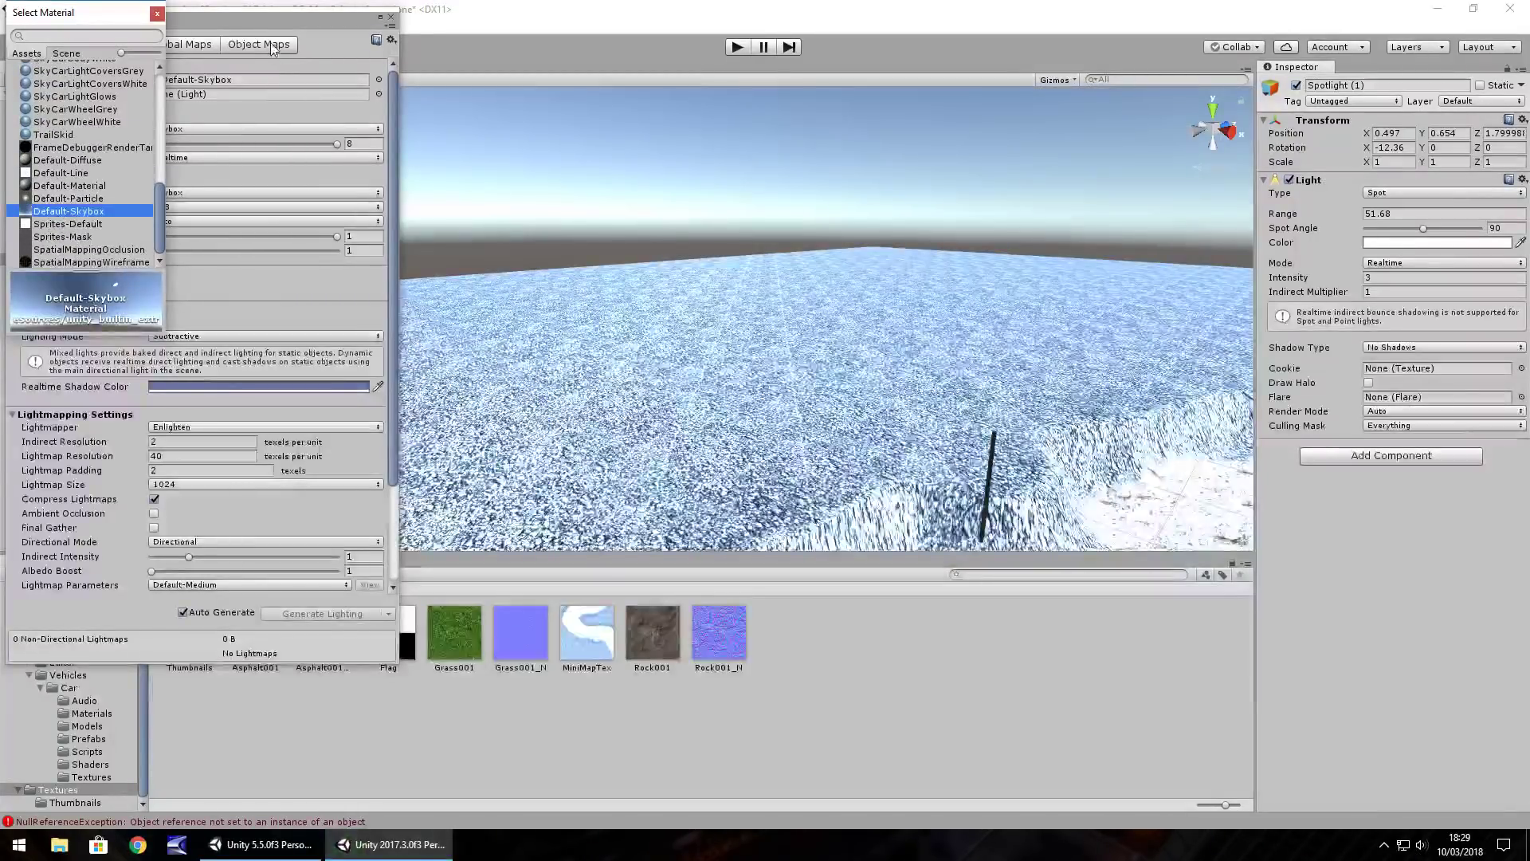
left_click(157, 14)
Set the environment intensity multiplier to 1 and close the Lighting window
left_click(363, 144)
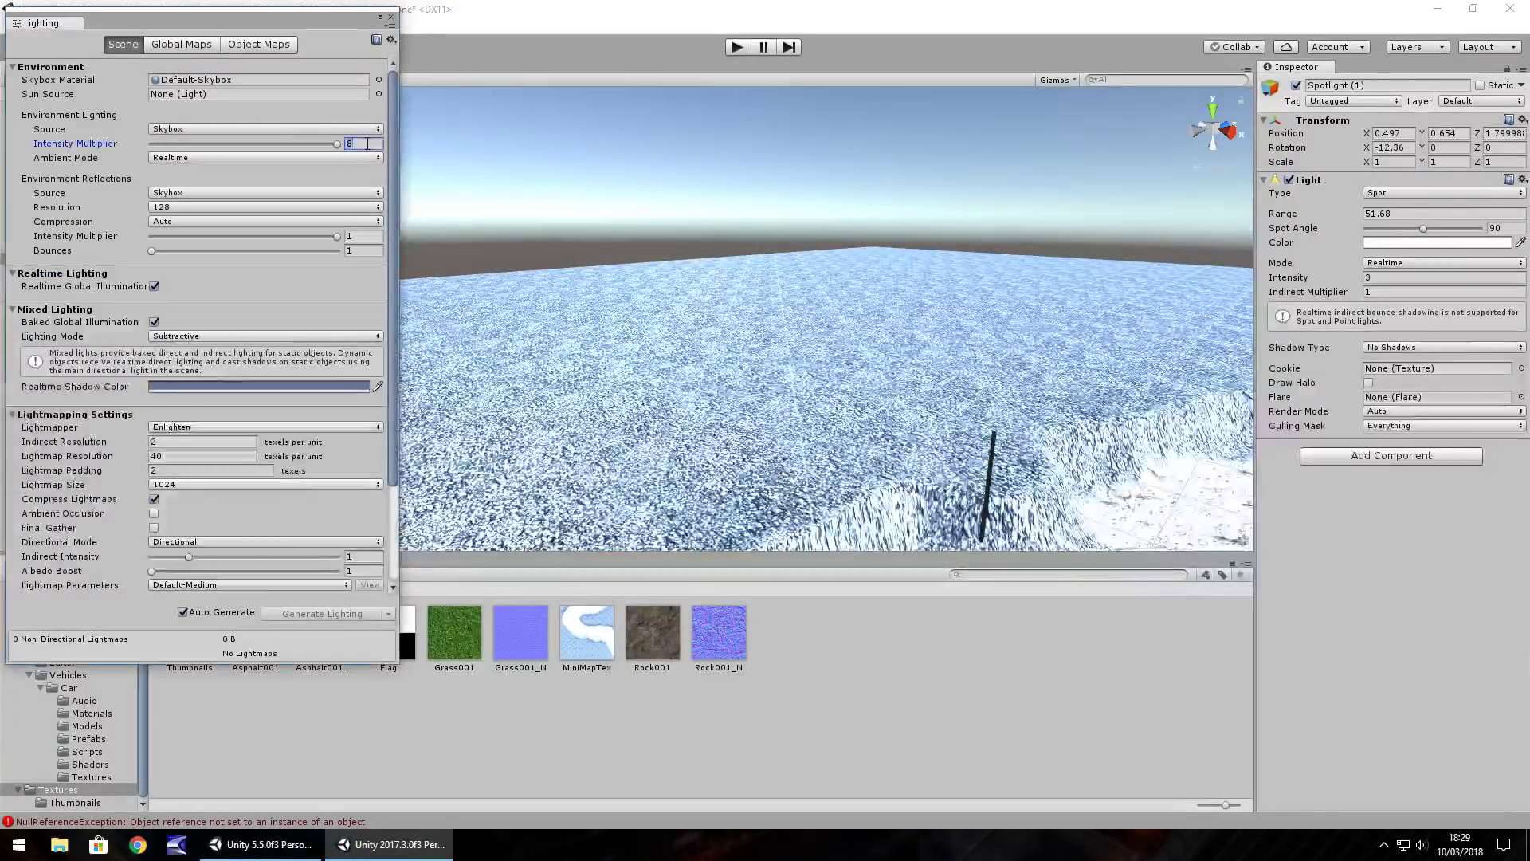
type("1")
left_click(391, 16)
right_click_drag(797, 159, 1038, 161)
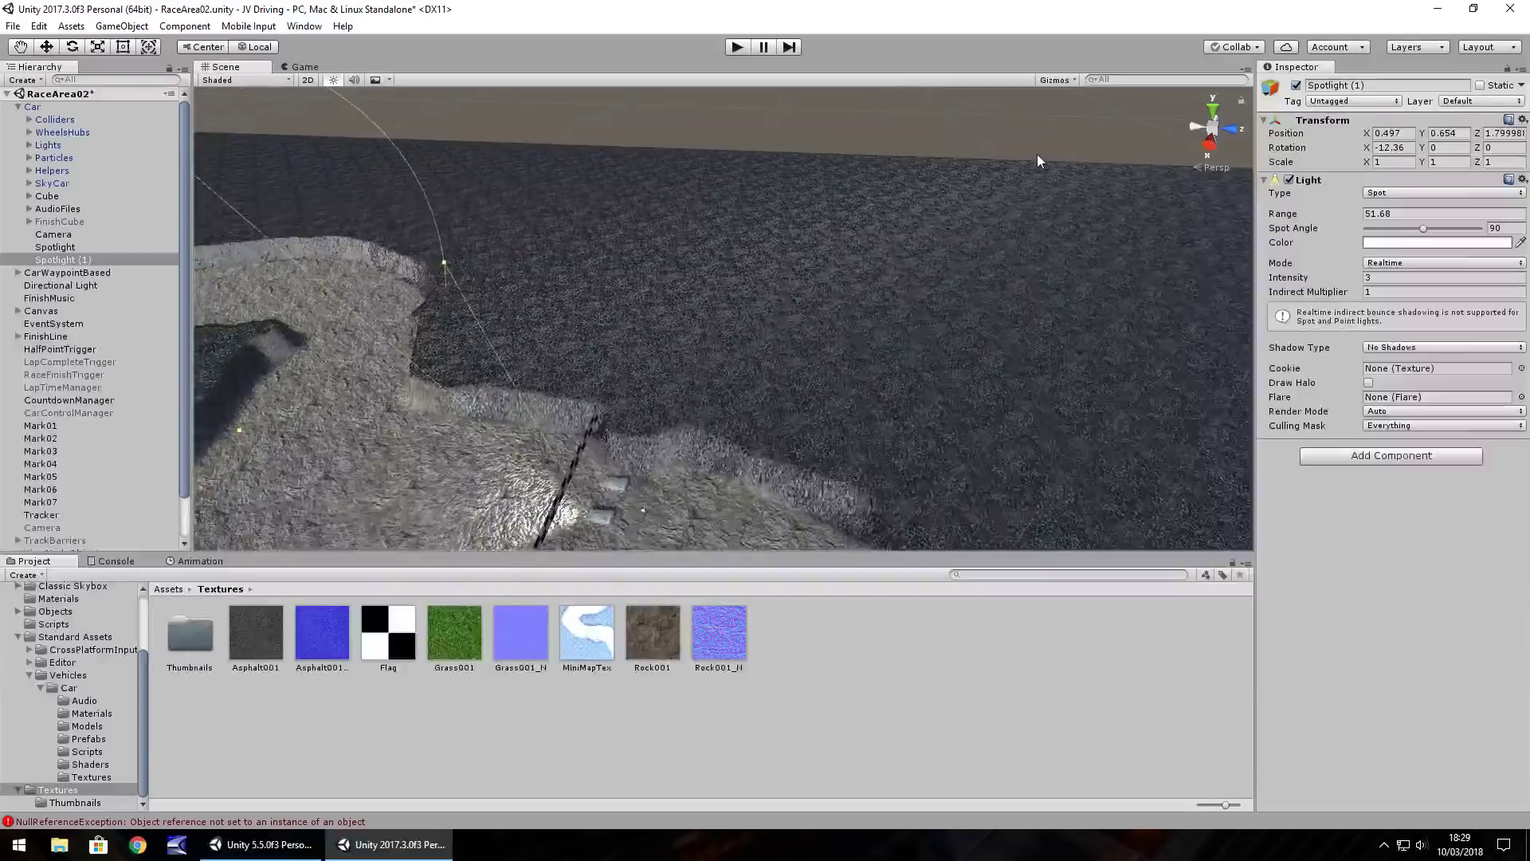
Select the terrain and use the Raise/Lower Terrain tool with a spiky brush
left_click(789, 351)
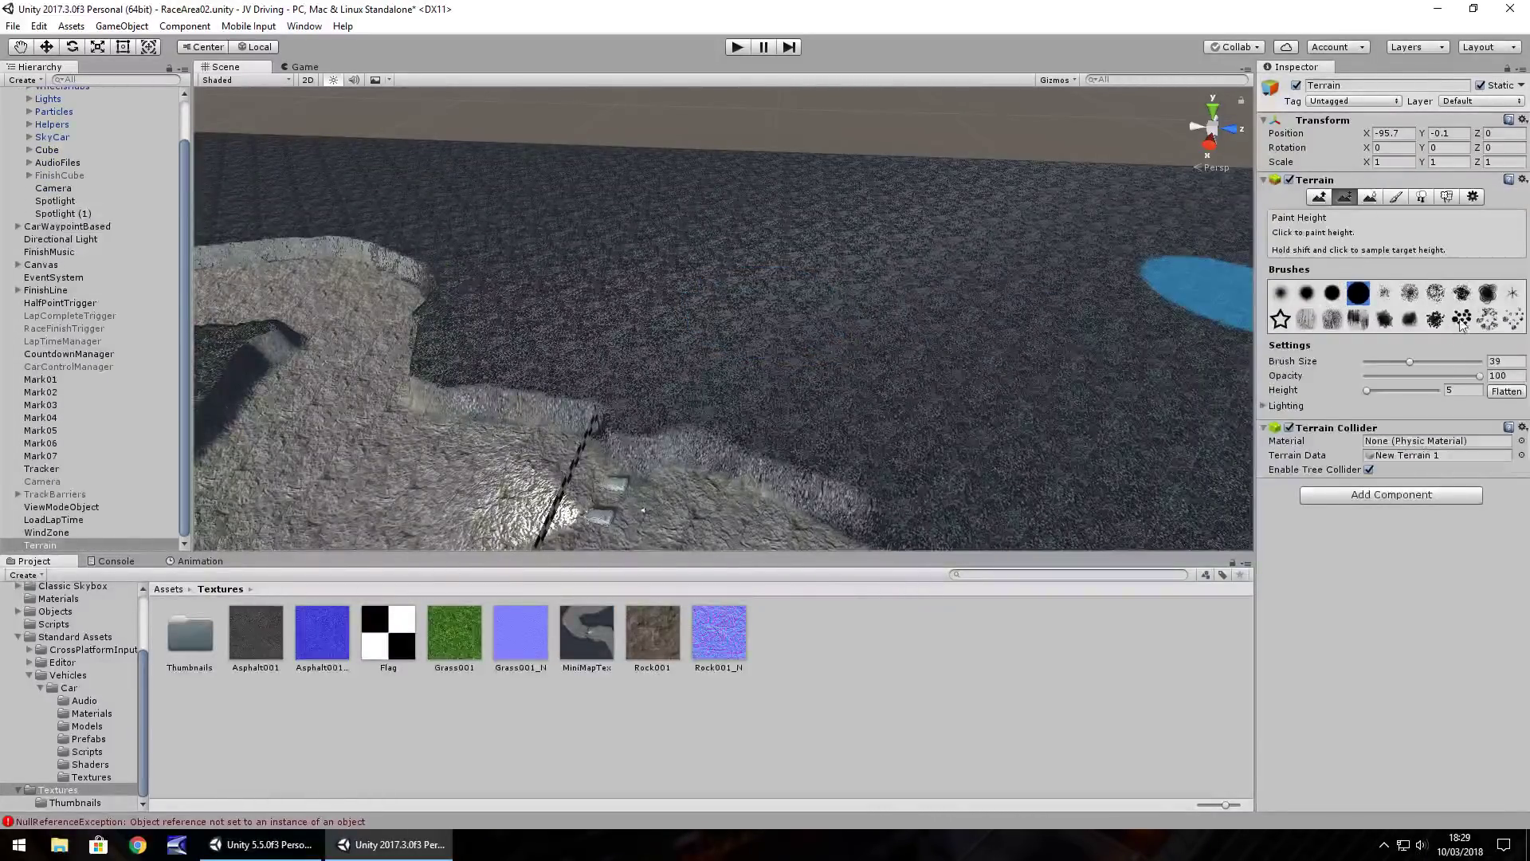
left_click(1461, 321)
left_click(1319, 197)
left_click(1014, 213)
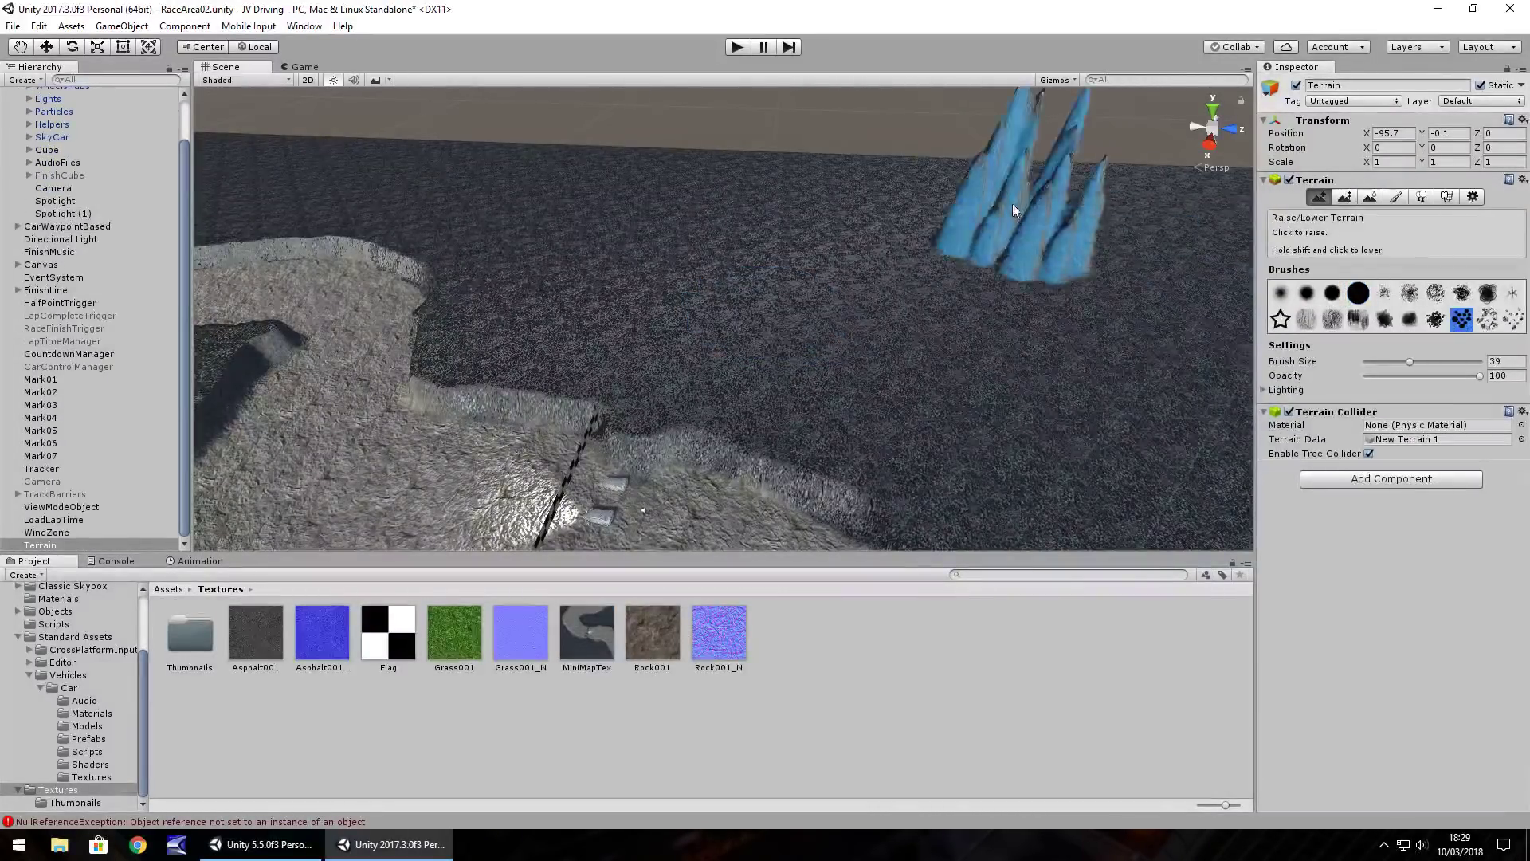
key("ctrl+z")
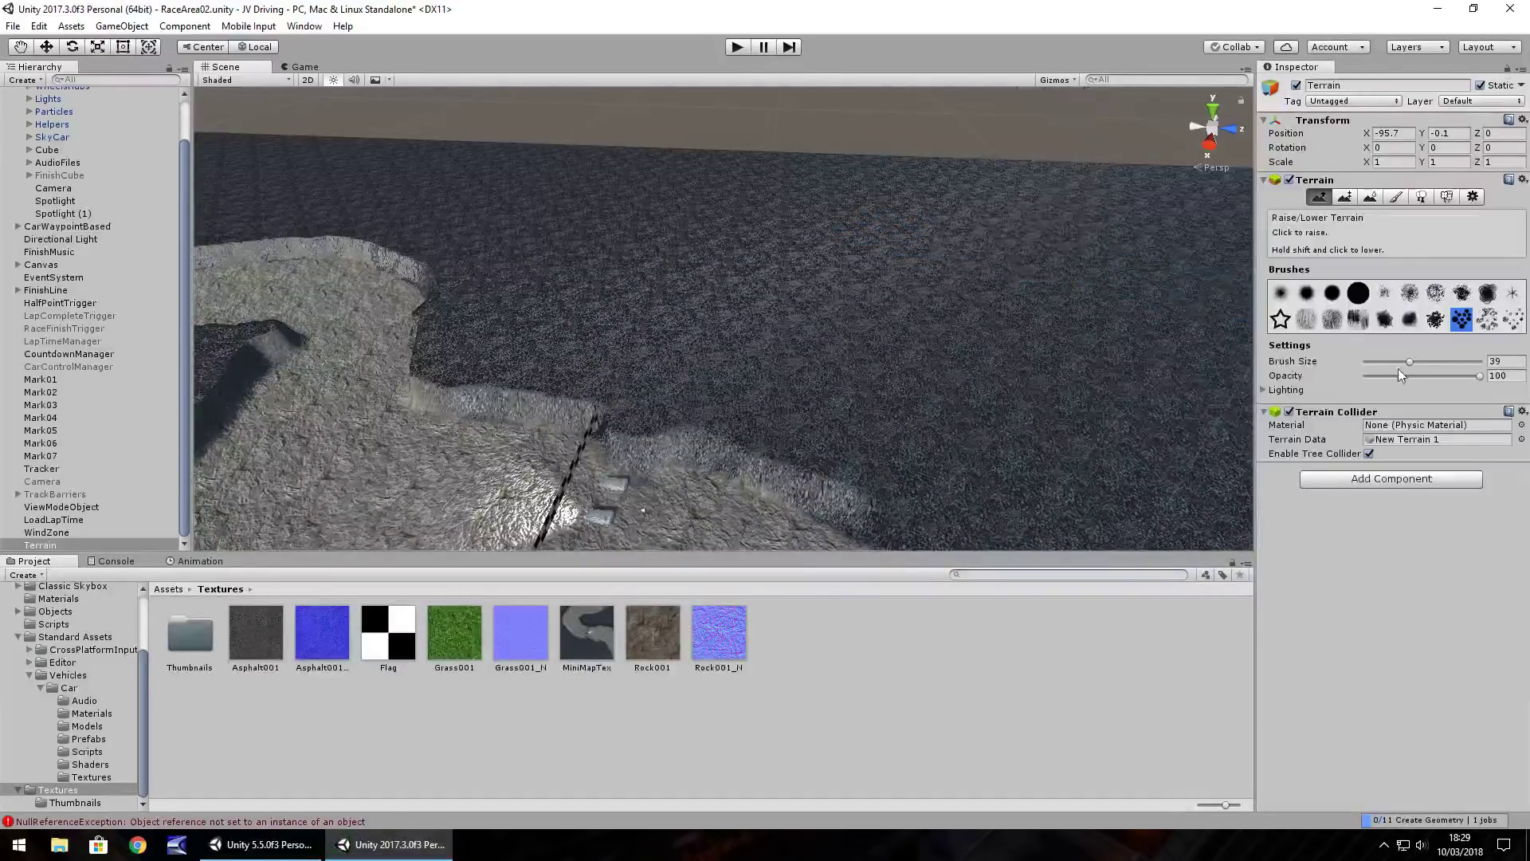
Enlarge the brush to about 85 and raise spike clusters beside the track
left_click_drag(1409, 362, 1463, 362)
left_click(1111, 192)
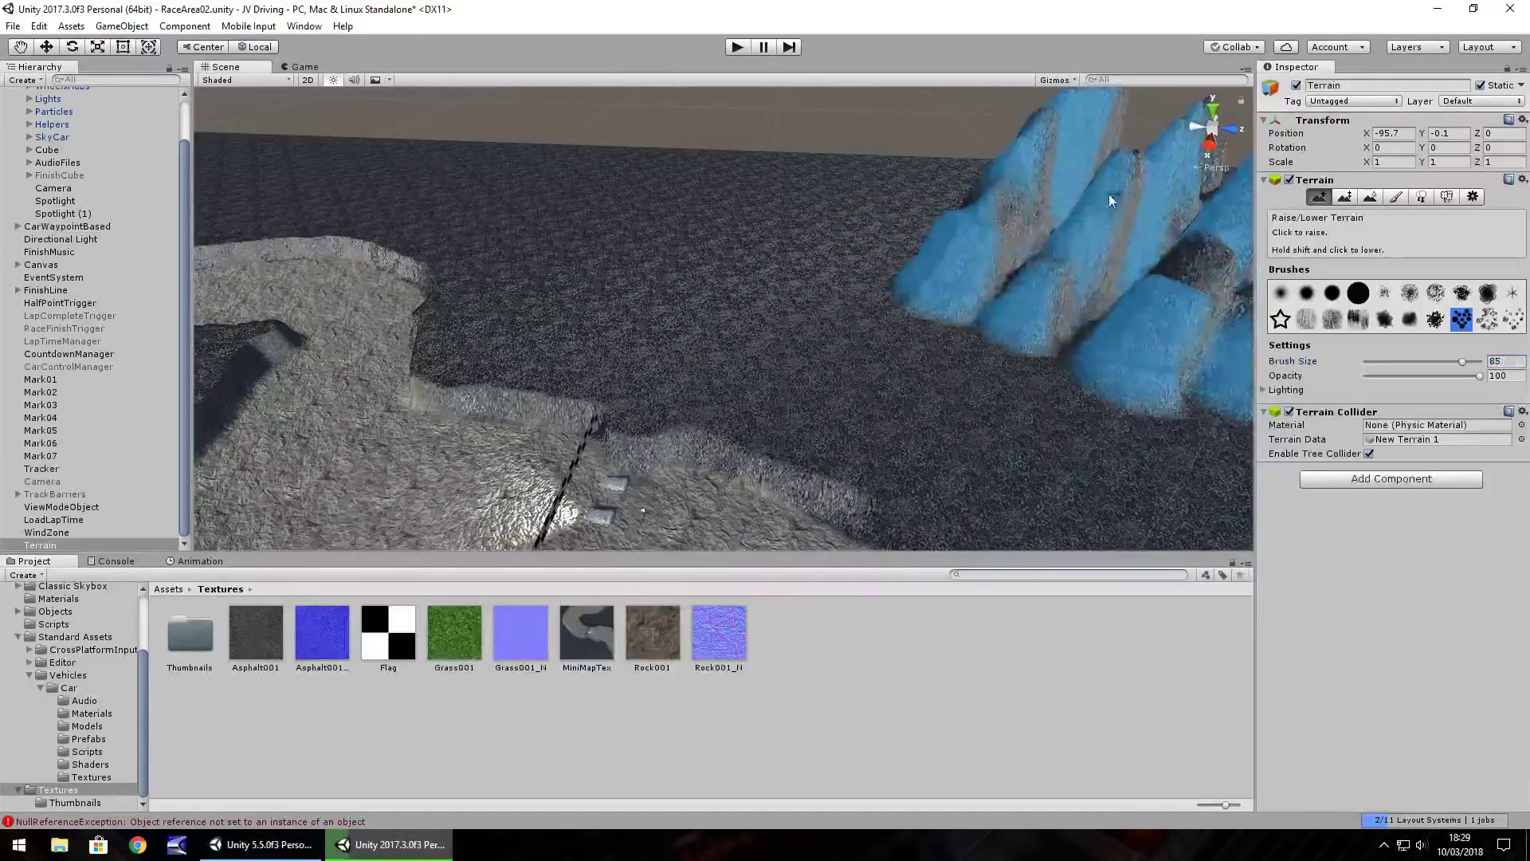
left_click(757, 199)
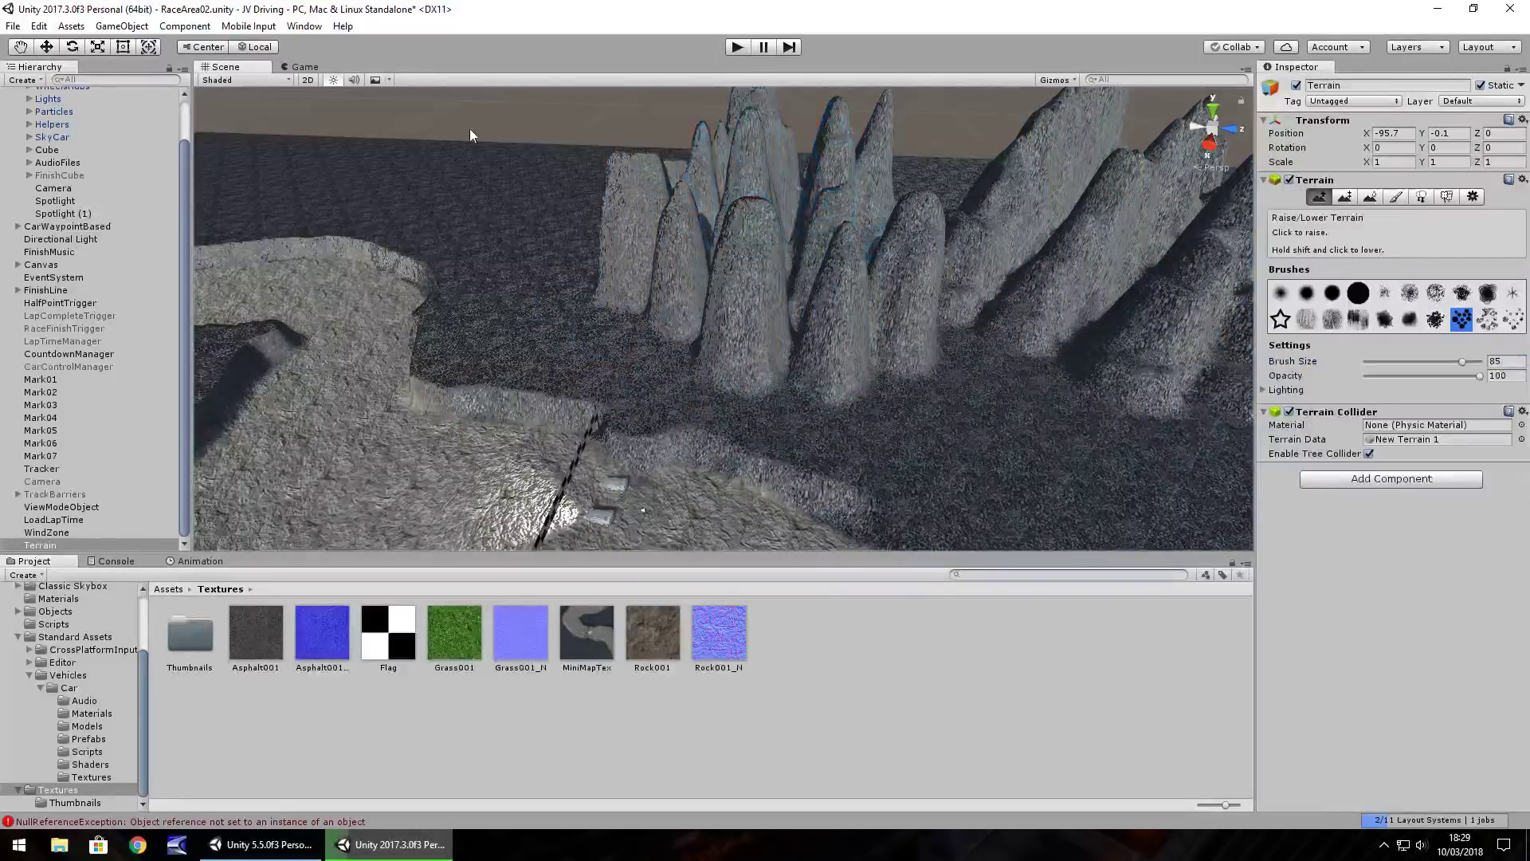
left_click(518, 201)
mouse_move(495, 191)
left_mouse_down()
mouse_move(617, 212)
mouse_move(529, 164)
left_mouse_up()
Lower the cluster's front spikes and set the brush size to 100
key("f")
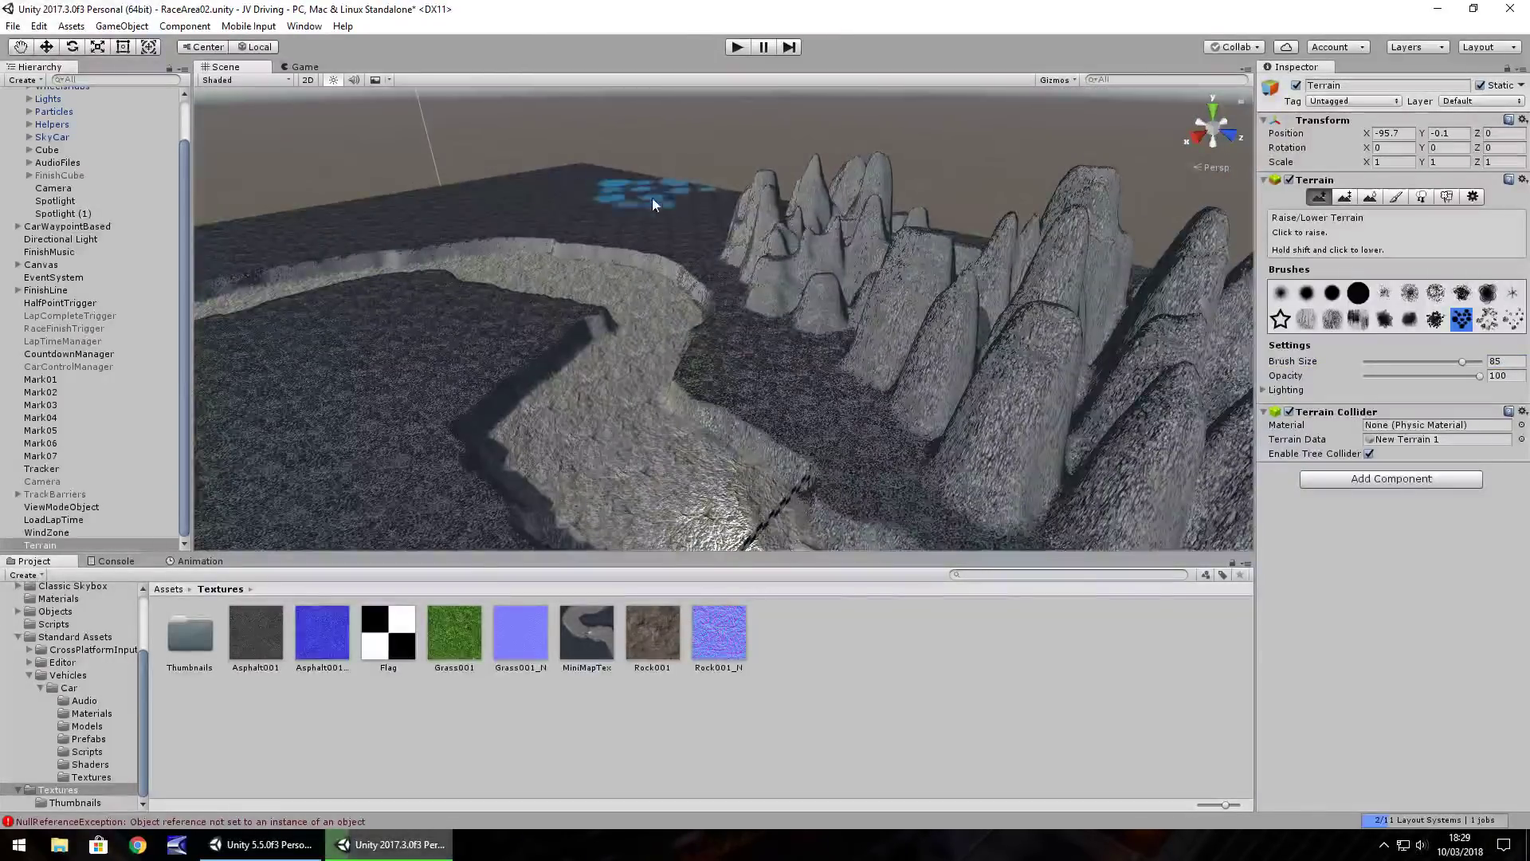
key("f")
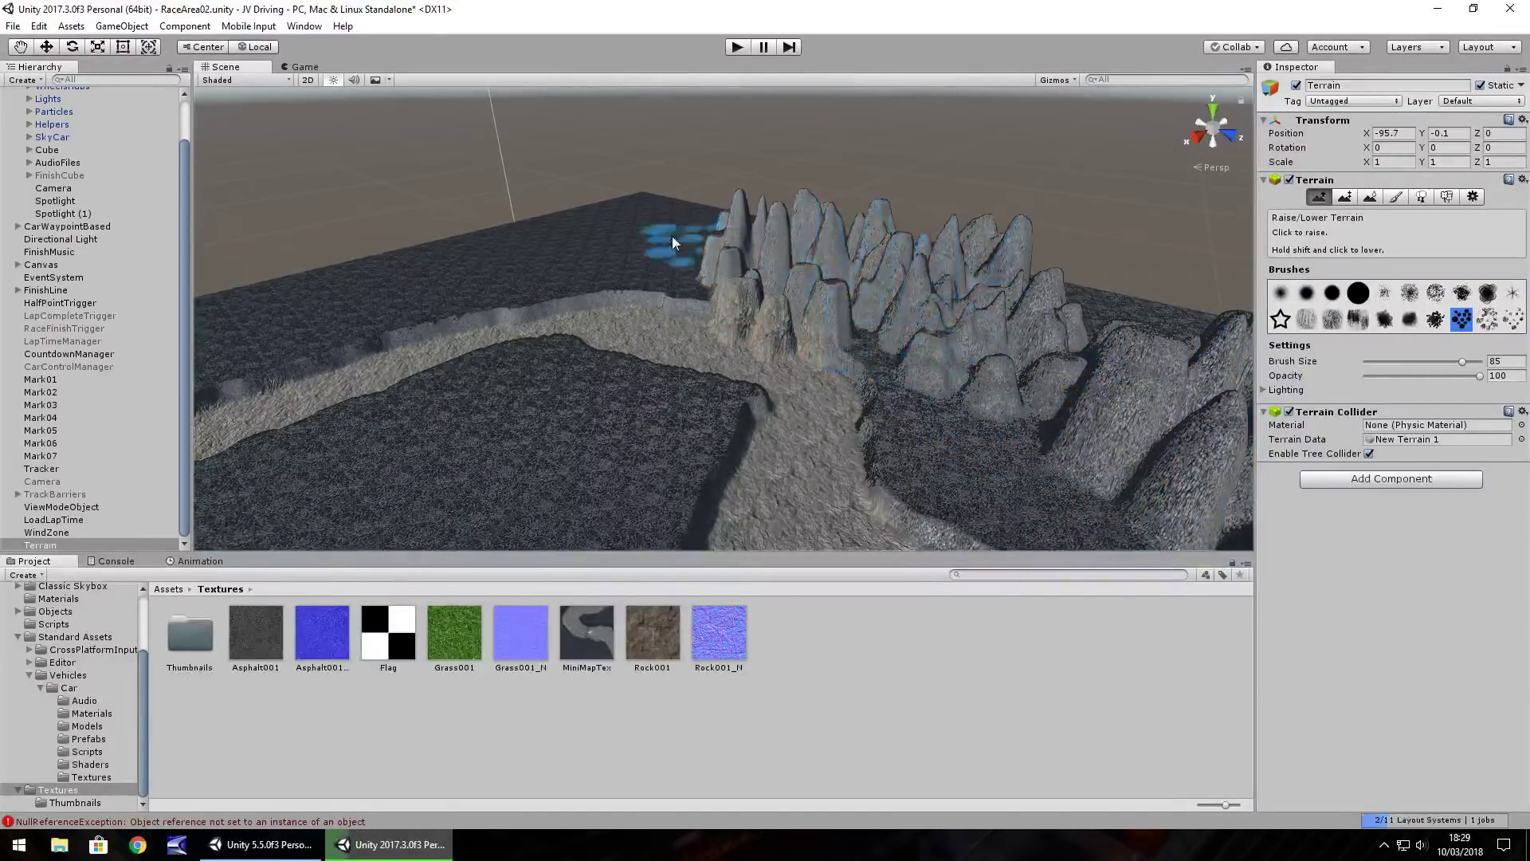
mouse_move(667, 226)
left_mouse_down("shift")
mouse_move(800, 275)
mouse_move(636, 203)
left_mouse_up("shift")
right_click_drag(636, 202, 643, 332)
key("Down")
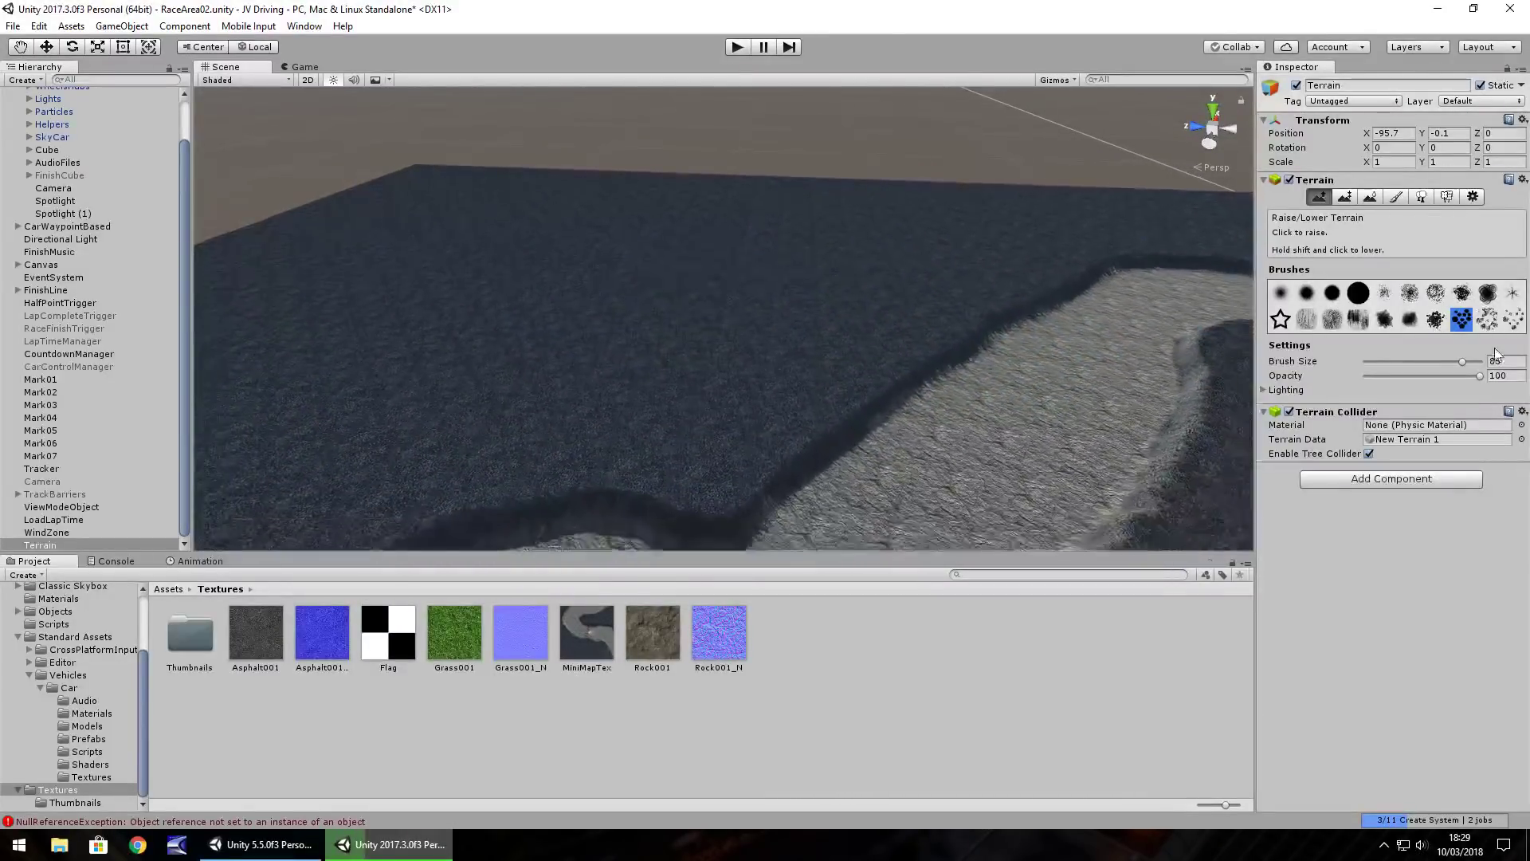
left_click_drag(1465, 361, 1489, 361)
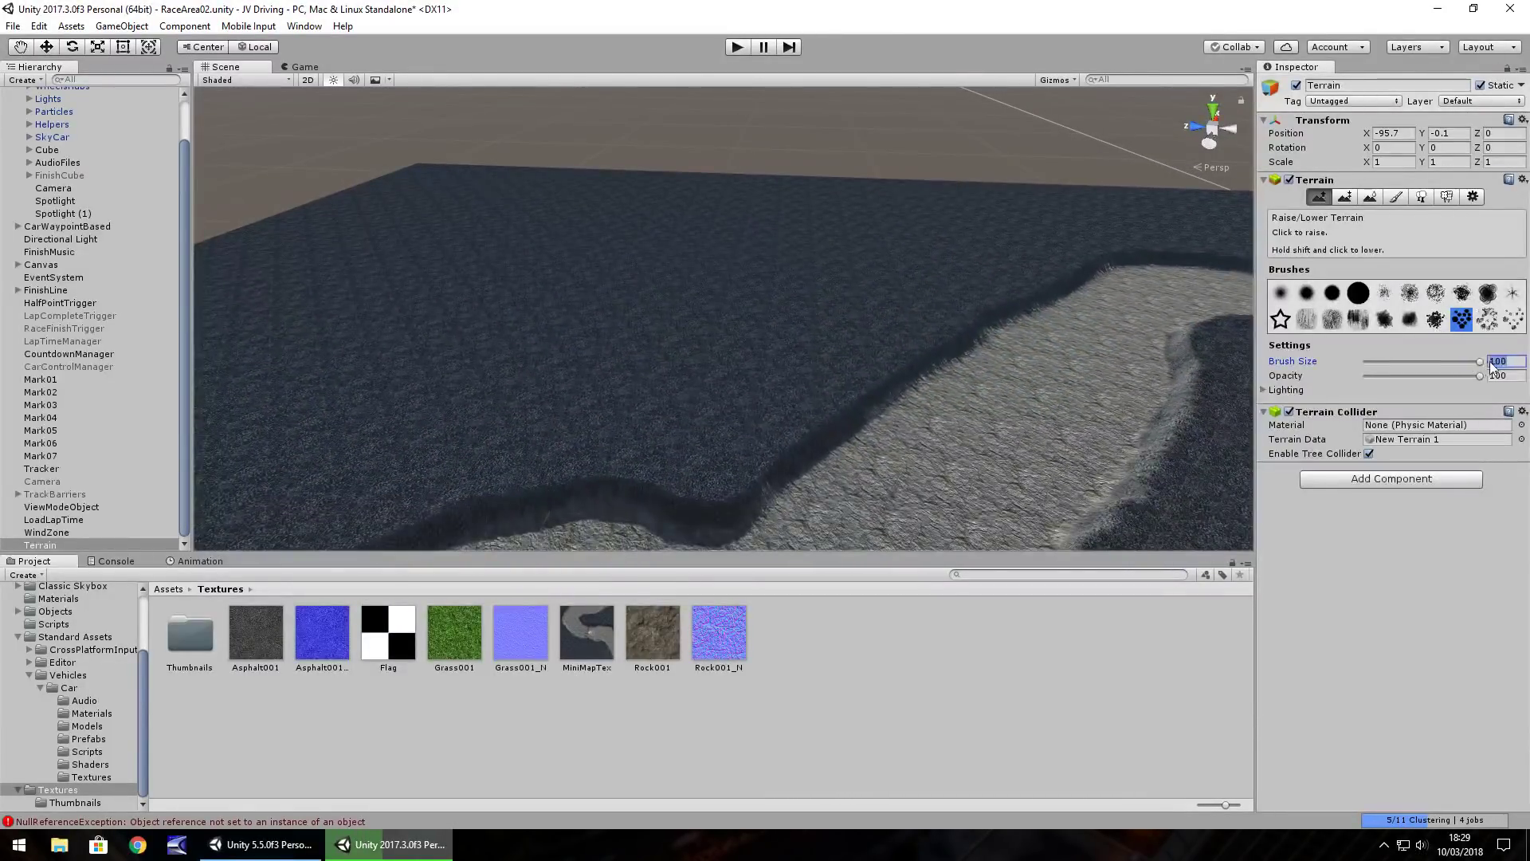
Switch to the last brush shape and raise tall spikes and mounds along the track
left_click(1512, 319)
mouse_move(741, 224)
left_mouse_down()
mouse_move(735, 202)
mouse_move(671, 194)
mouse_move(366, 255)
mouse_move(751, 190)
left_mouse_up()
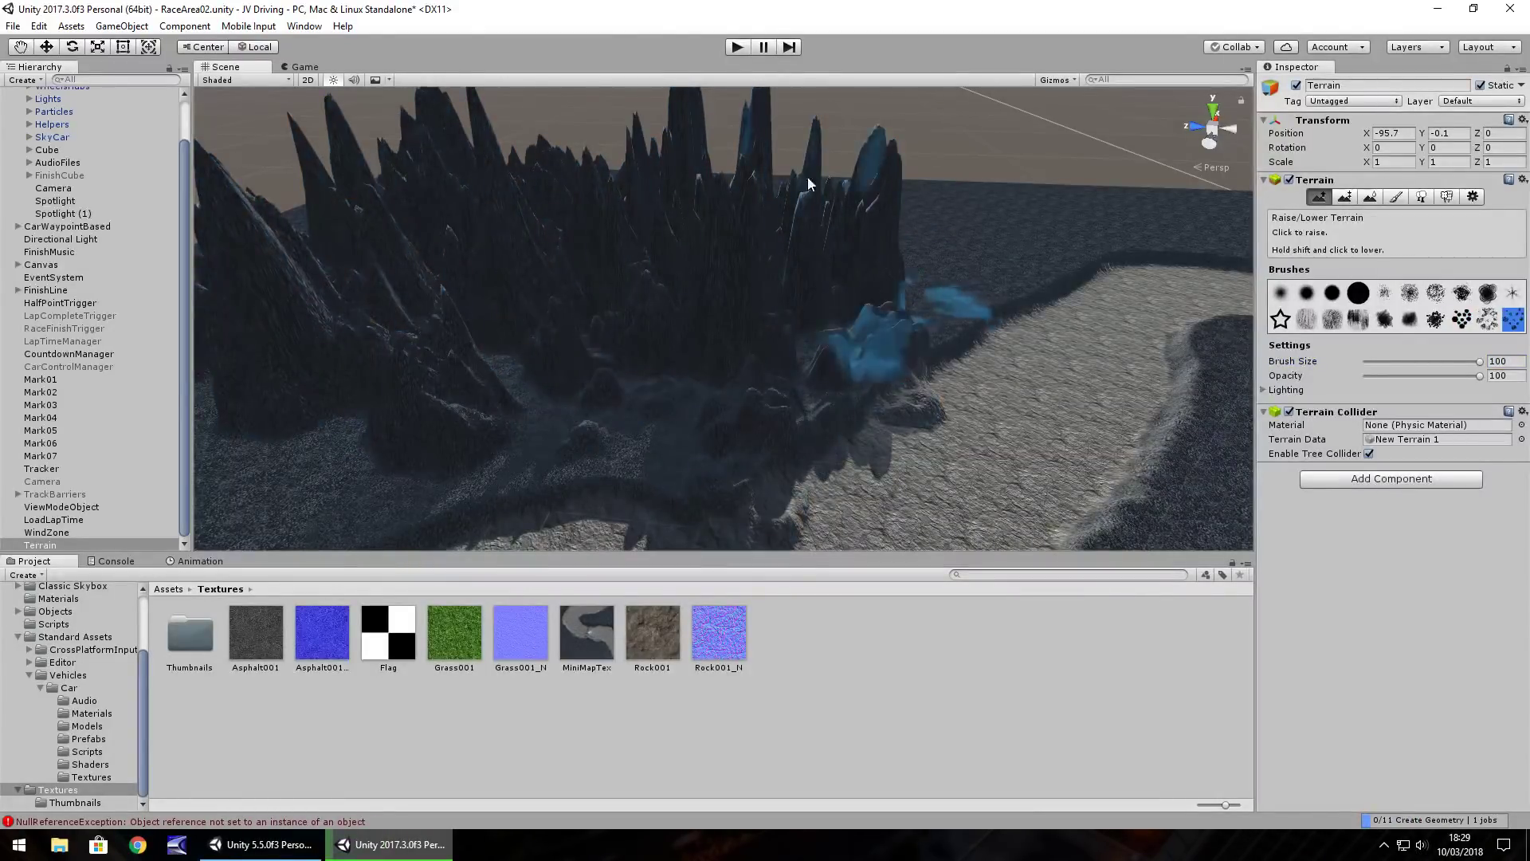
mouse_move(977, 150)
left_mouse_down("alt")
mouse_move(1023, 148)
mouse_move(763, 218)
left_mouse_up("alt")
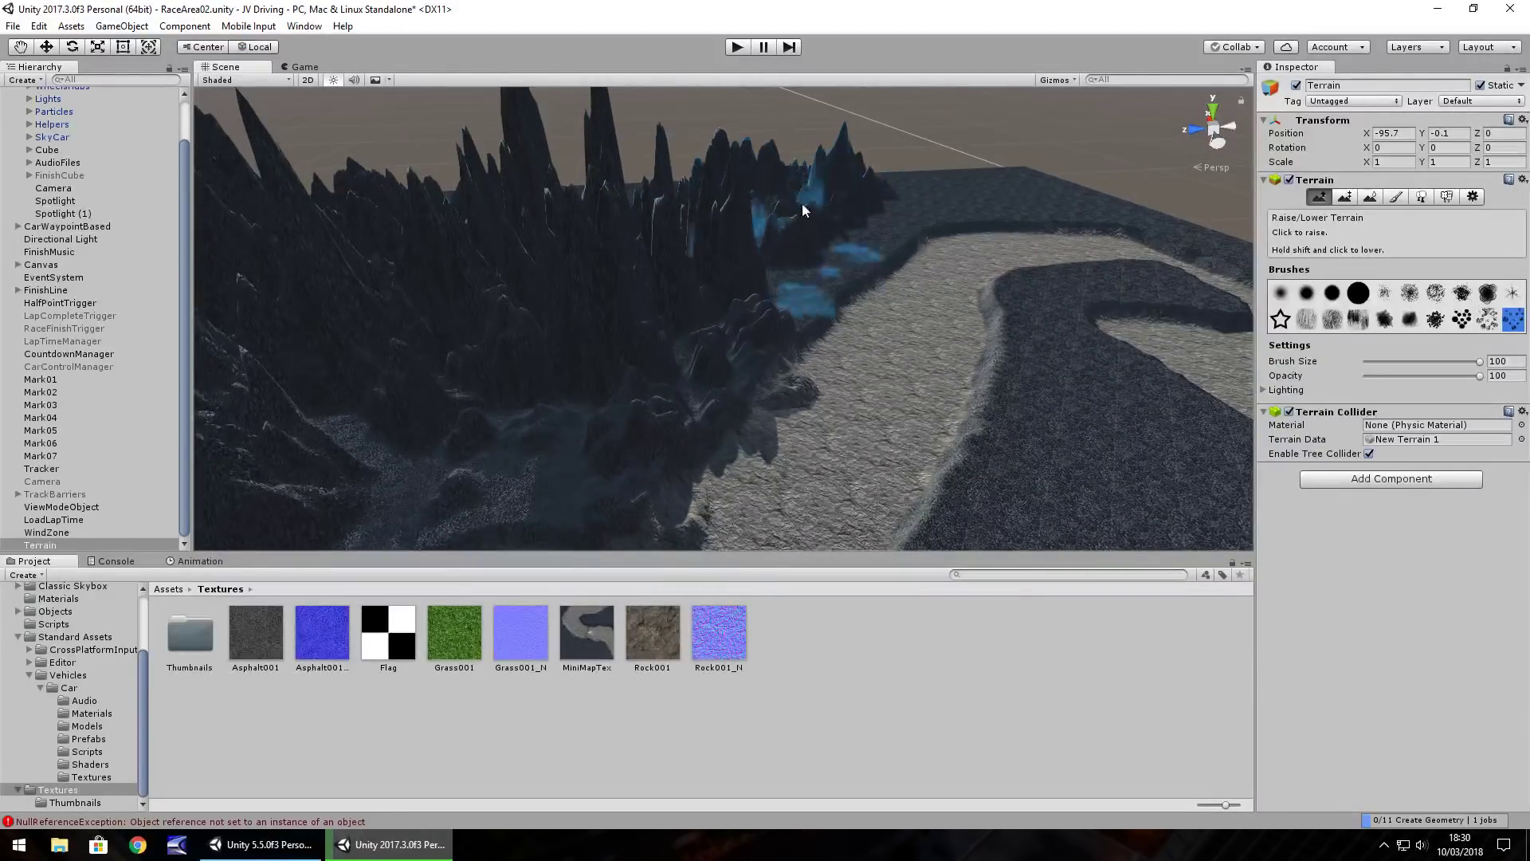
mouse_move(993, 176)
left_mouse_down()
mouse_move(605, 215)
mouse_move(740, 234)
left_mouse_up()
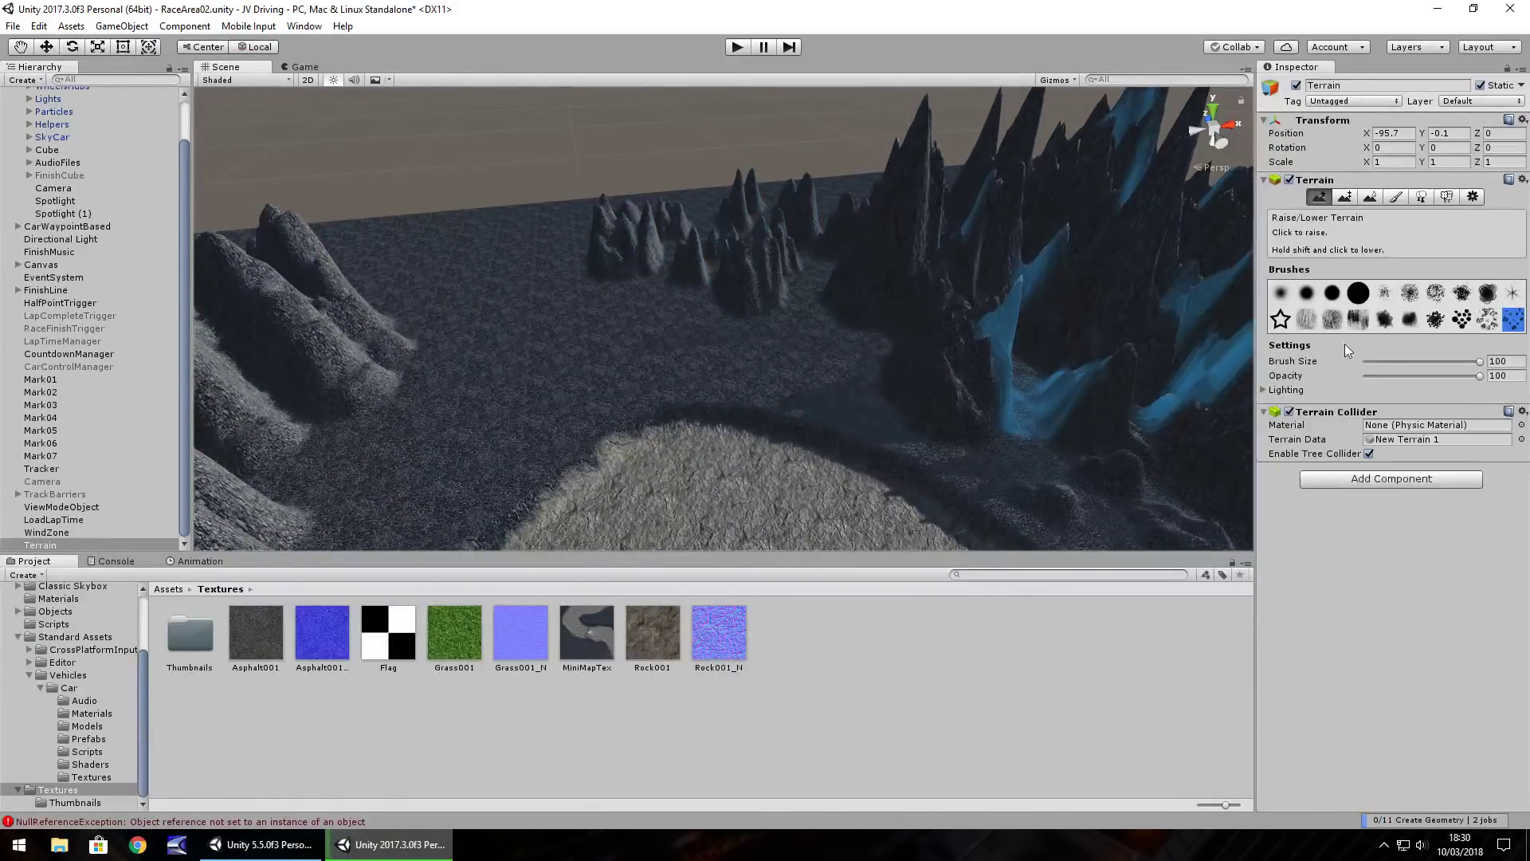
Raise a large ridge of tall spikes using a different brush shape
left_click(1337, 320)
mouse_move(558, 226)
left_mouse_down()
mouse_move(414, 231)
mouse_move(1017, 214)
mouse_move(857, 196)
left_mouse_up()
right_click_drag(858, 198, 437, 249)
mouse_move(531, 225)
right_mouse_down()
mouse_move(528, 271)
mouse_move(567, 225)
mouse_move(408, 272)
right_mouse_up()
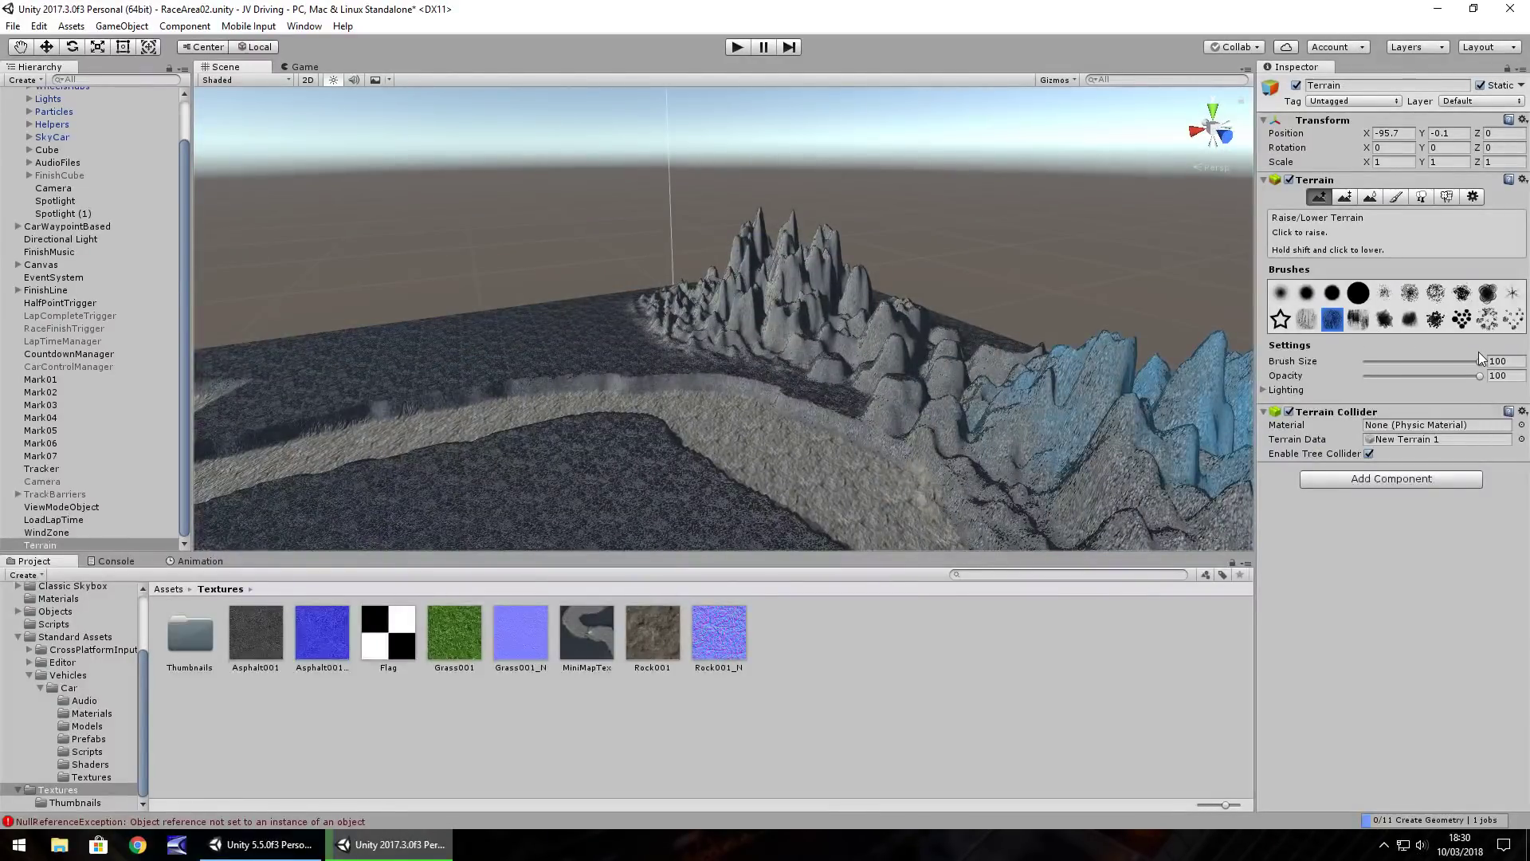
Reduce the brush size to 80, fill the gaps and make the left peaks more jagged
left_click_drag(1479, 360, 1457, 361)
mouse_move(634, 301)
left_mouse_down()
mouse_move(712, 290)
mouse_move(478, 287)
mouse_move(594, 304)
mouse_move(440, 273)
mouse_move(482, 271)
left_mouse_up()
left_click_drag(663, 249, 419, 316)
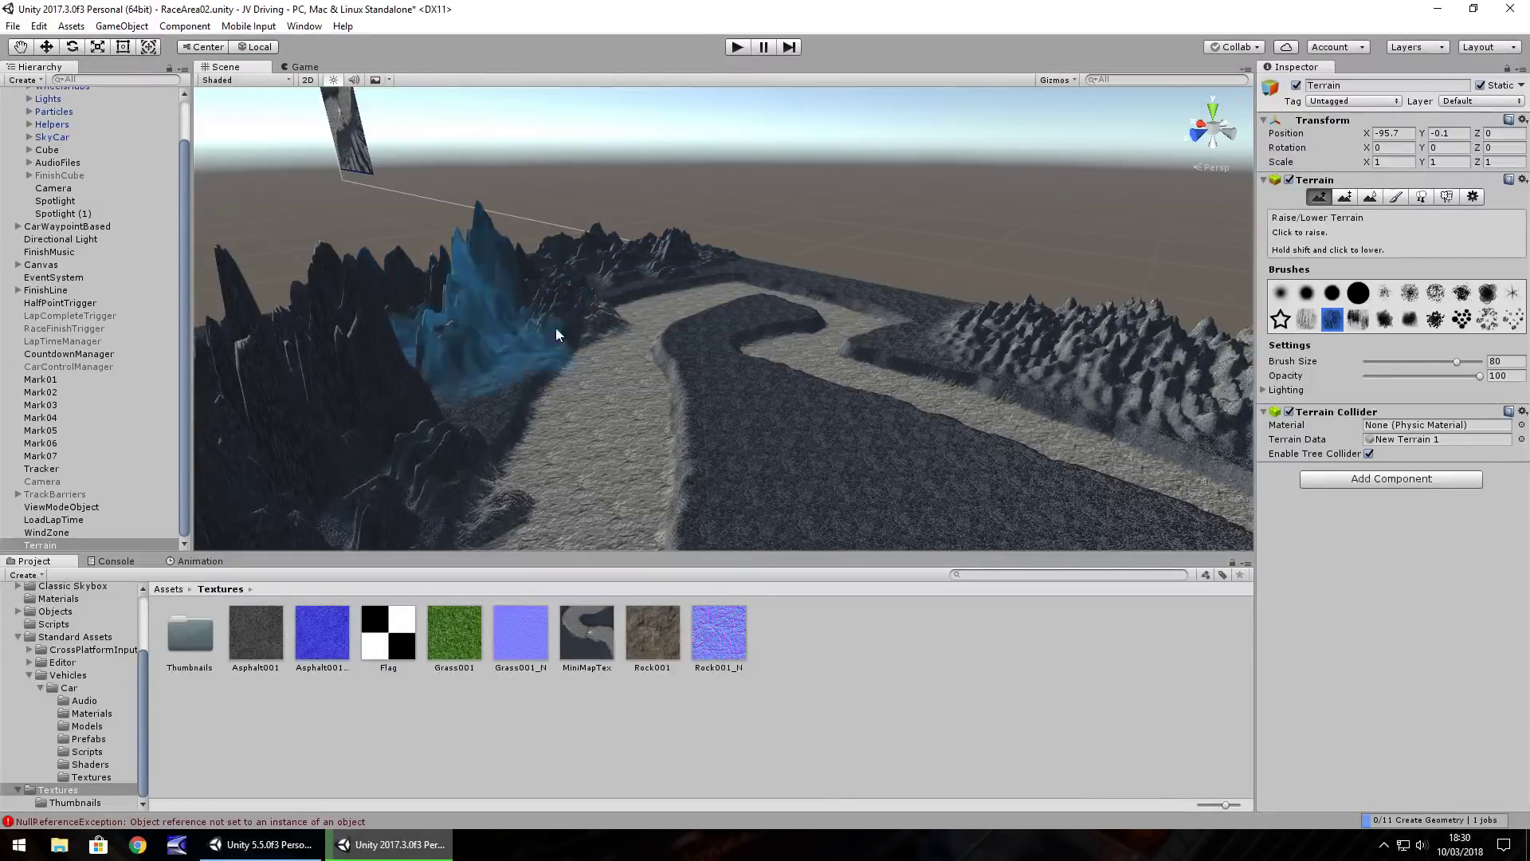
left_click_drag(381, 342, 657, 223, "alt")
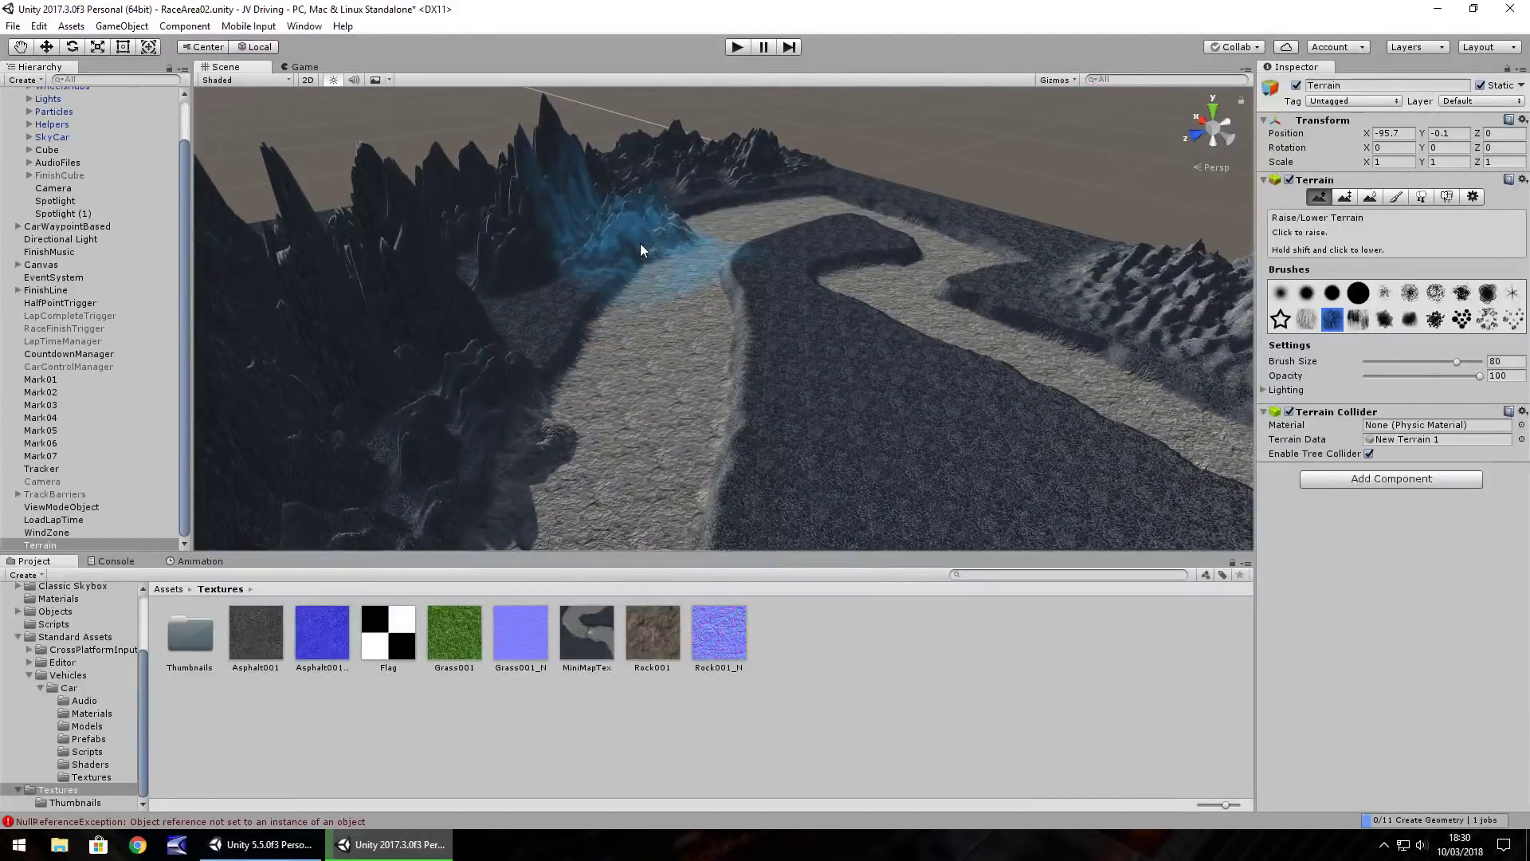
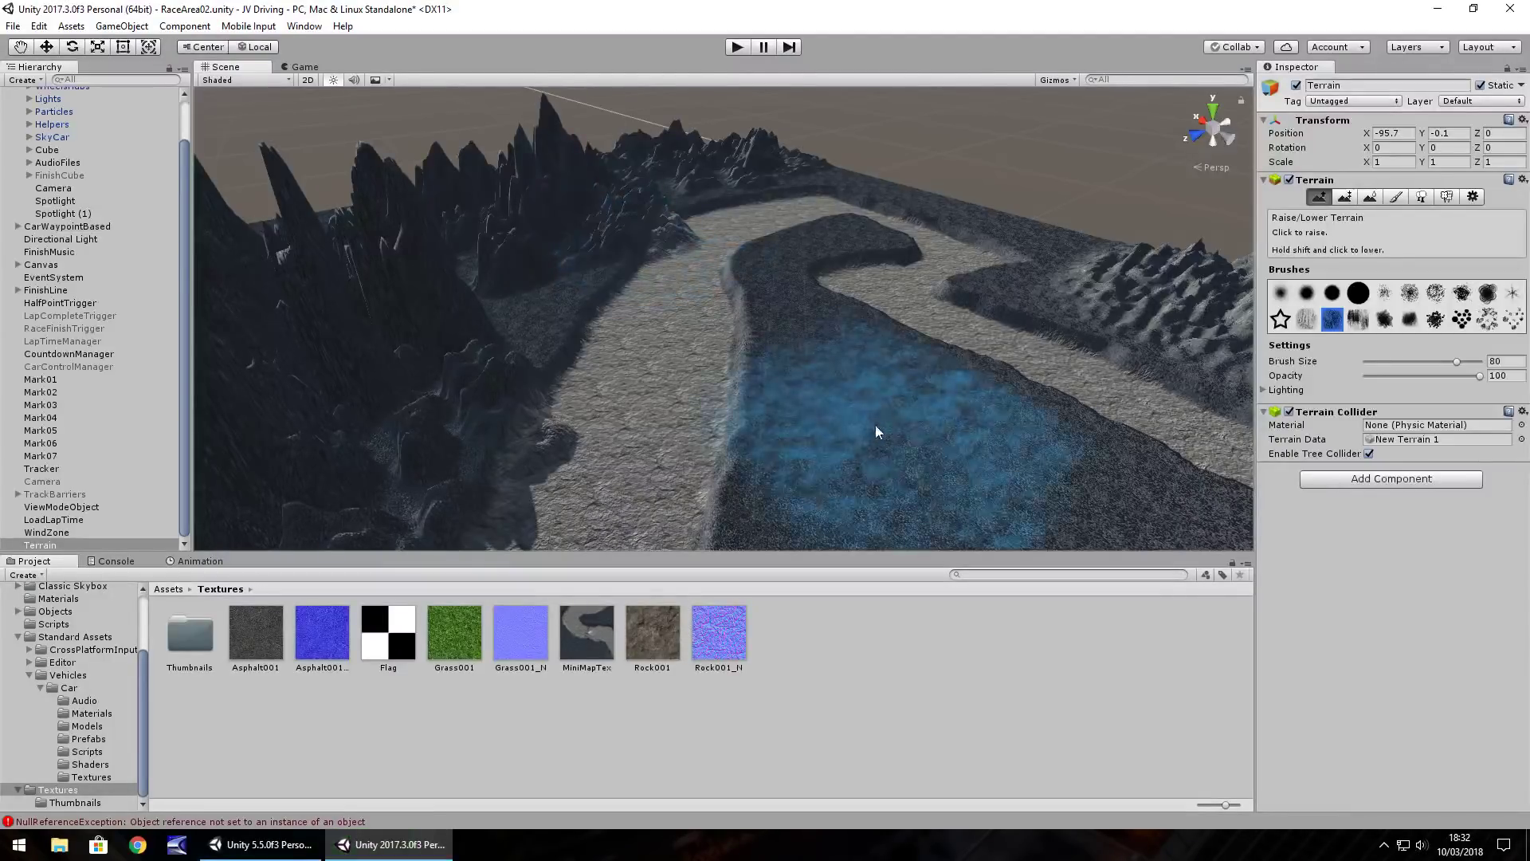
Orbit the Scene camera in close over the dark painted track surface
mouse_move(890, 442)
right_mouse_down()
mouse_move(1021, 413)
mouse_move(863, 388)
right_mouse_up()
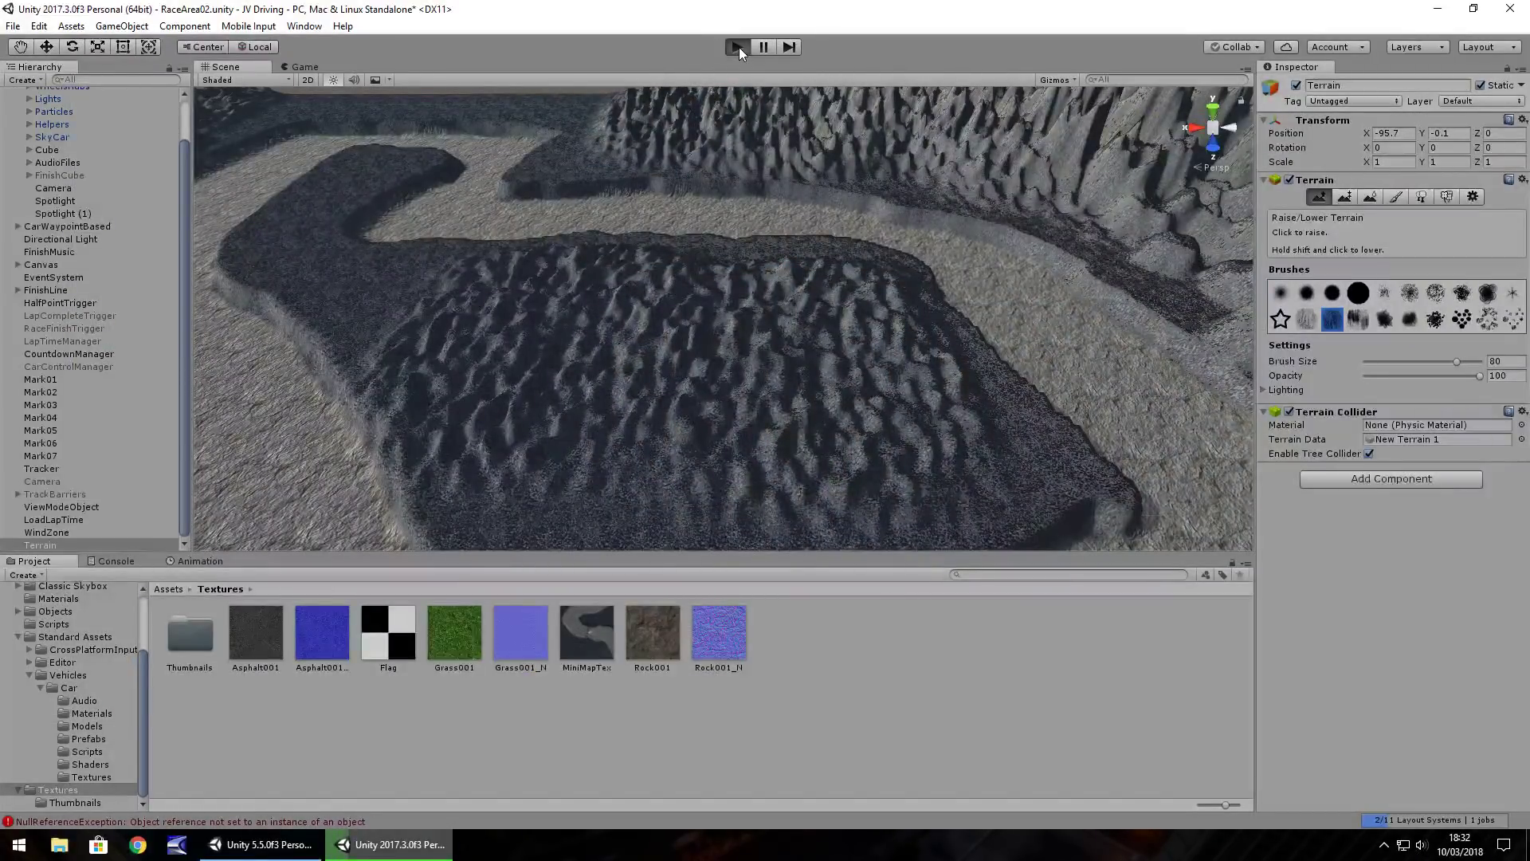
Start Play mode and drive the car past the canyon wall into the open basin
left_click(739, 46)
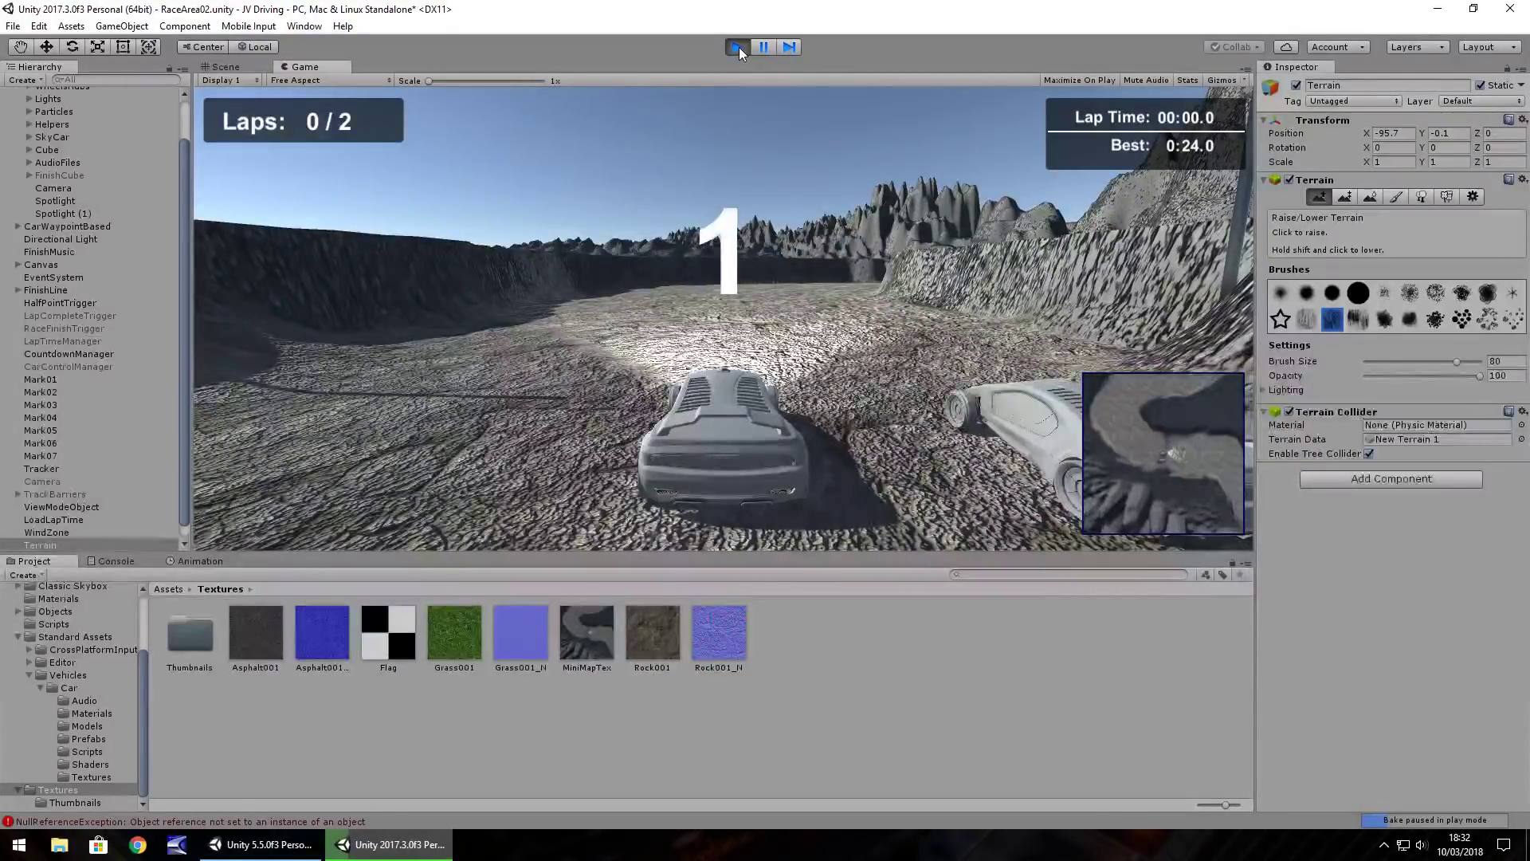
key("Up")
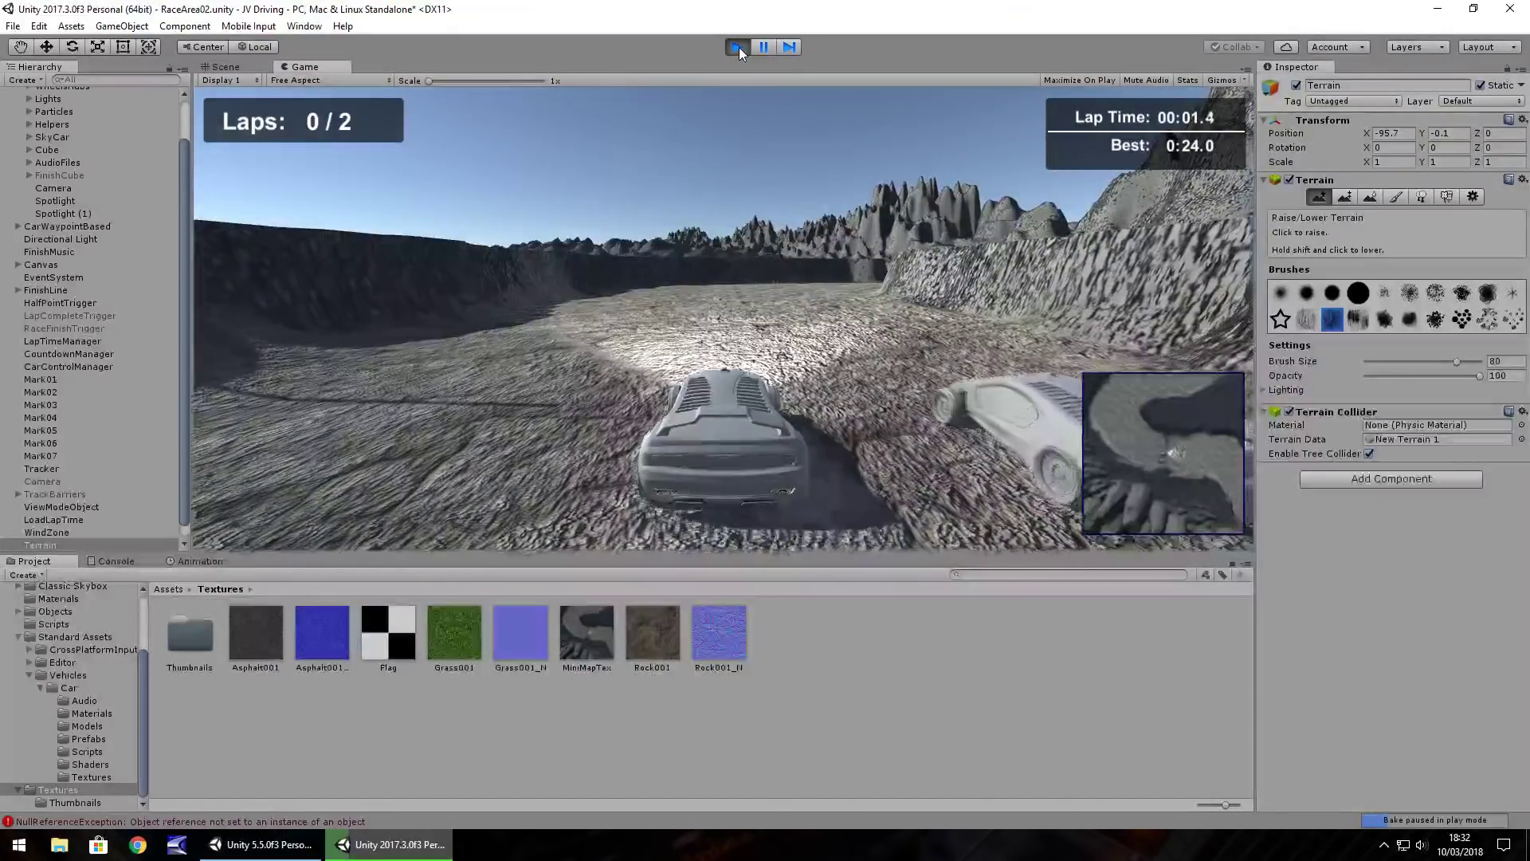
key("Up")
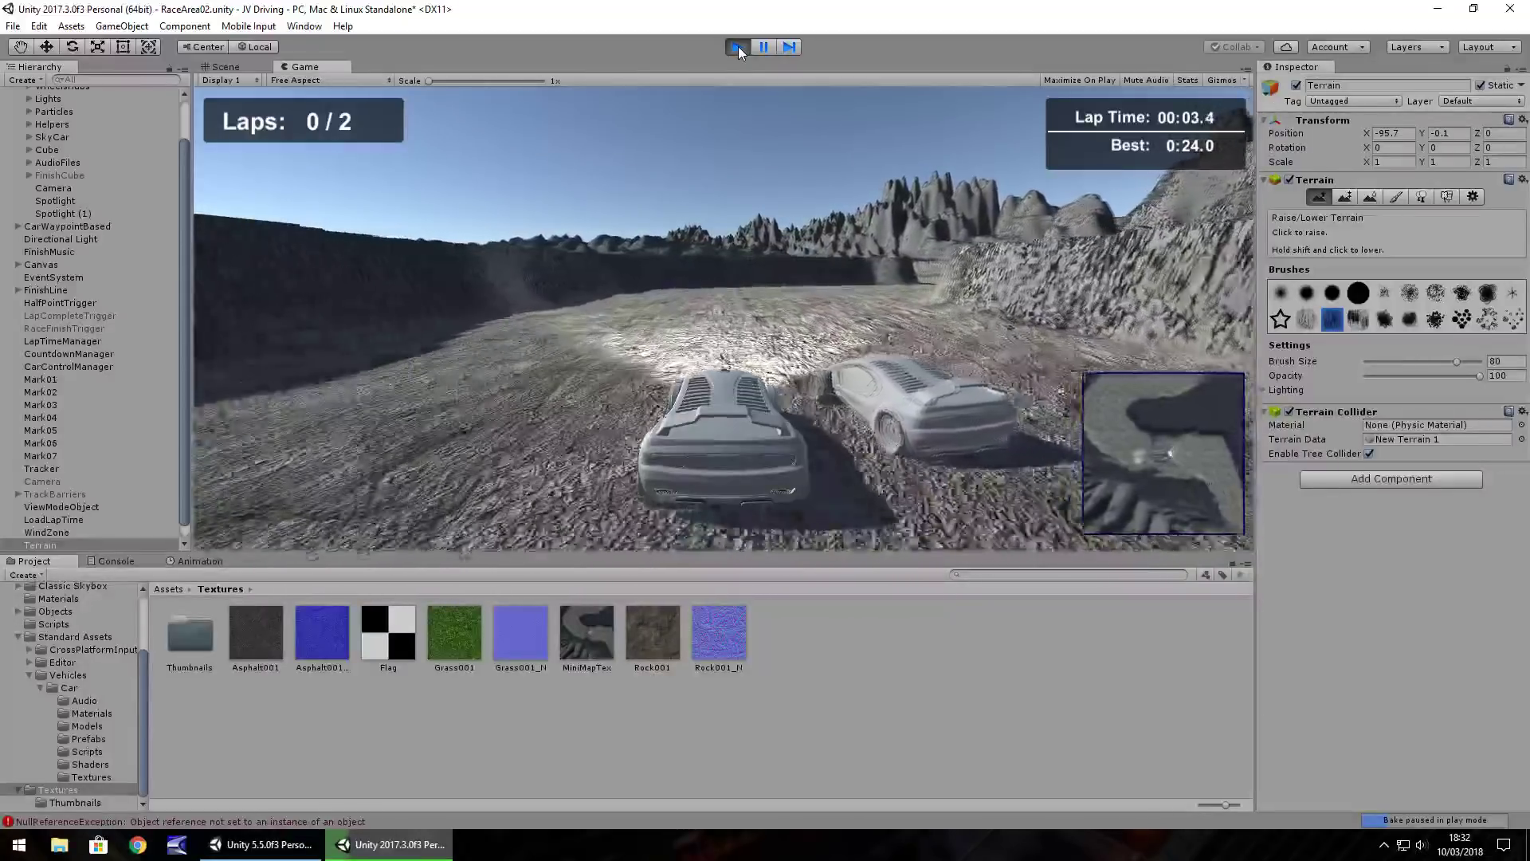
key("Up")
key("Down")
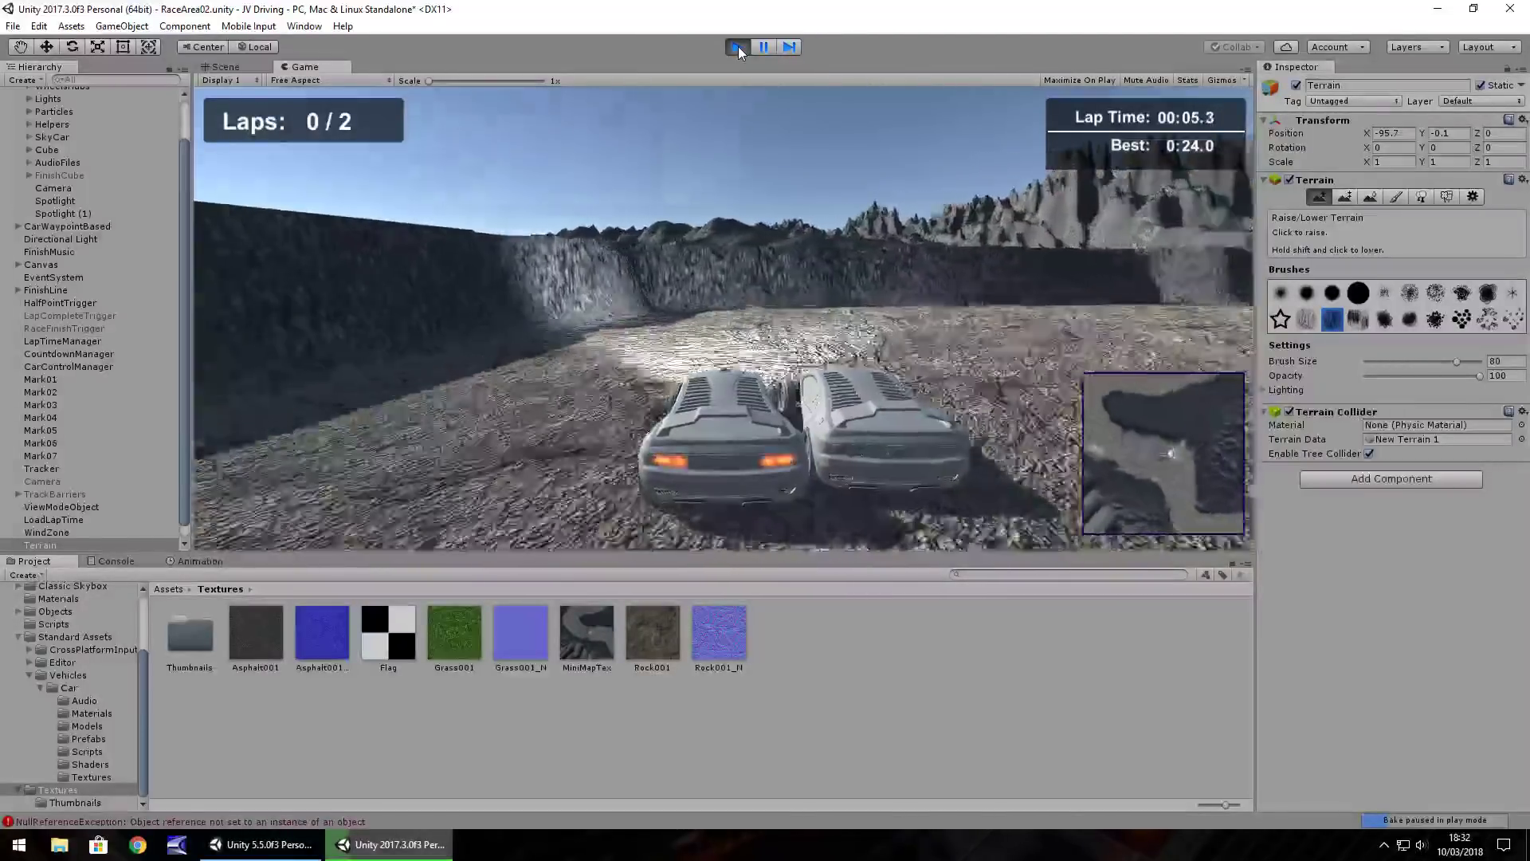
key("Up")
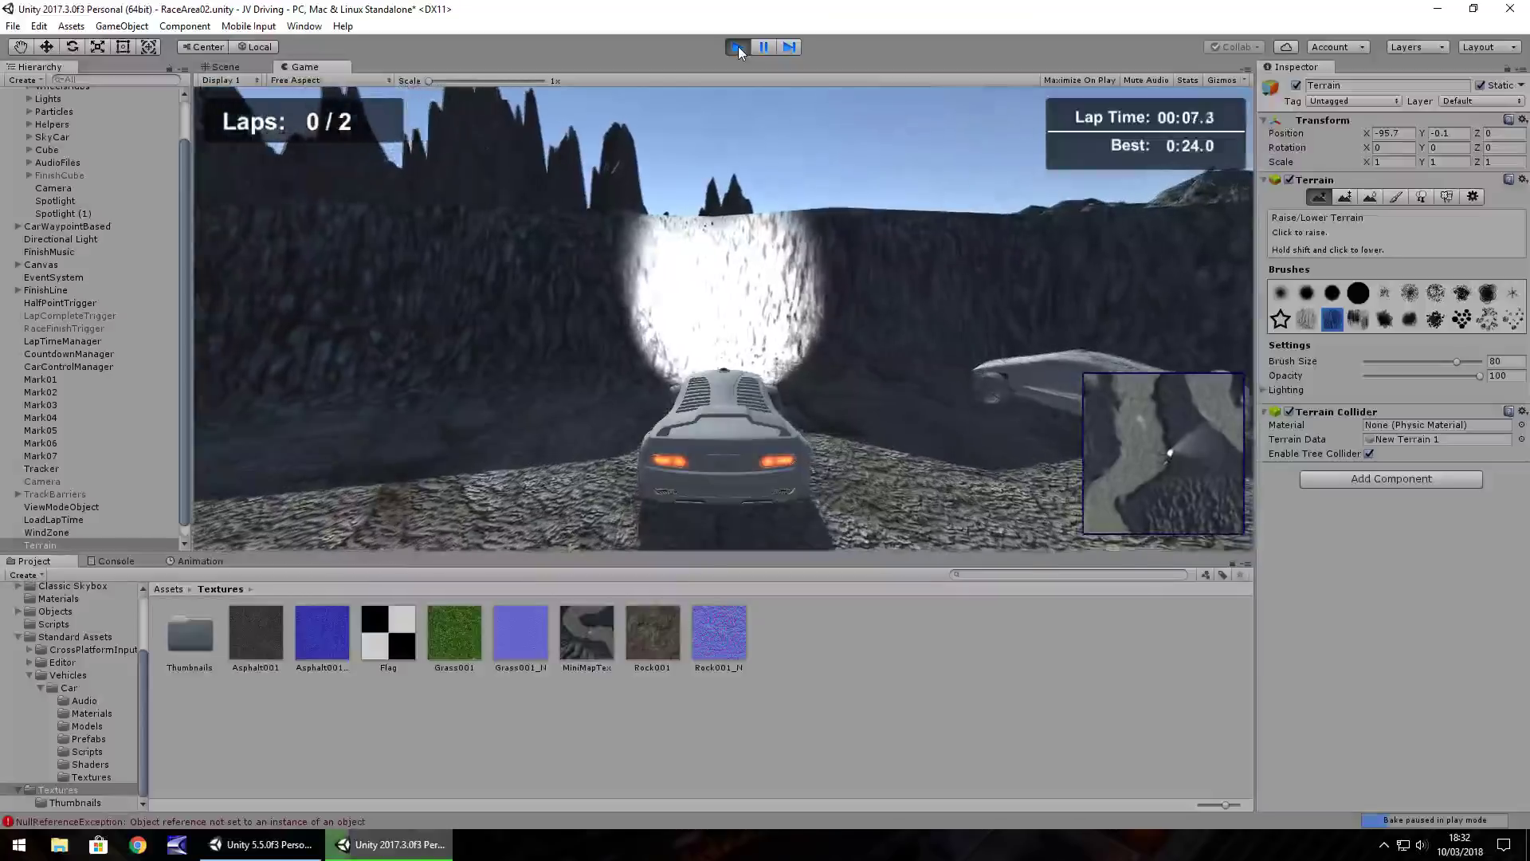
key("Right")
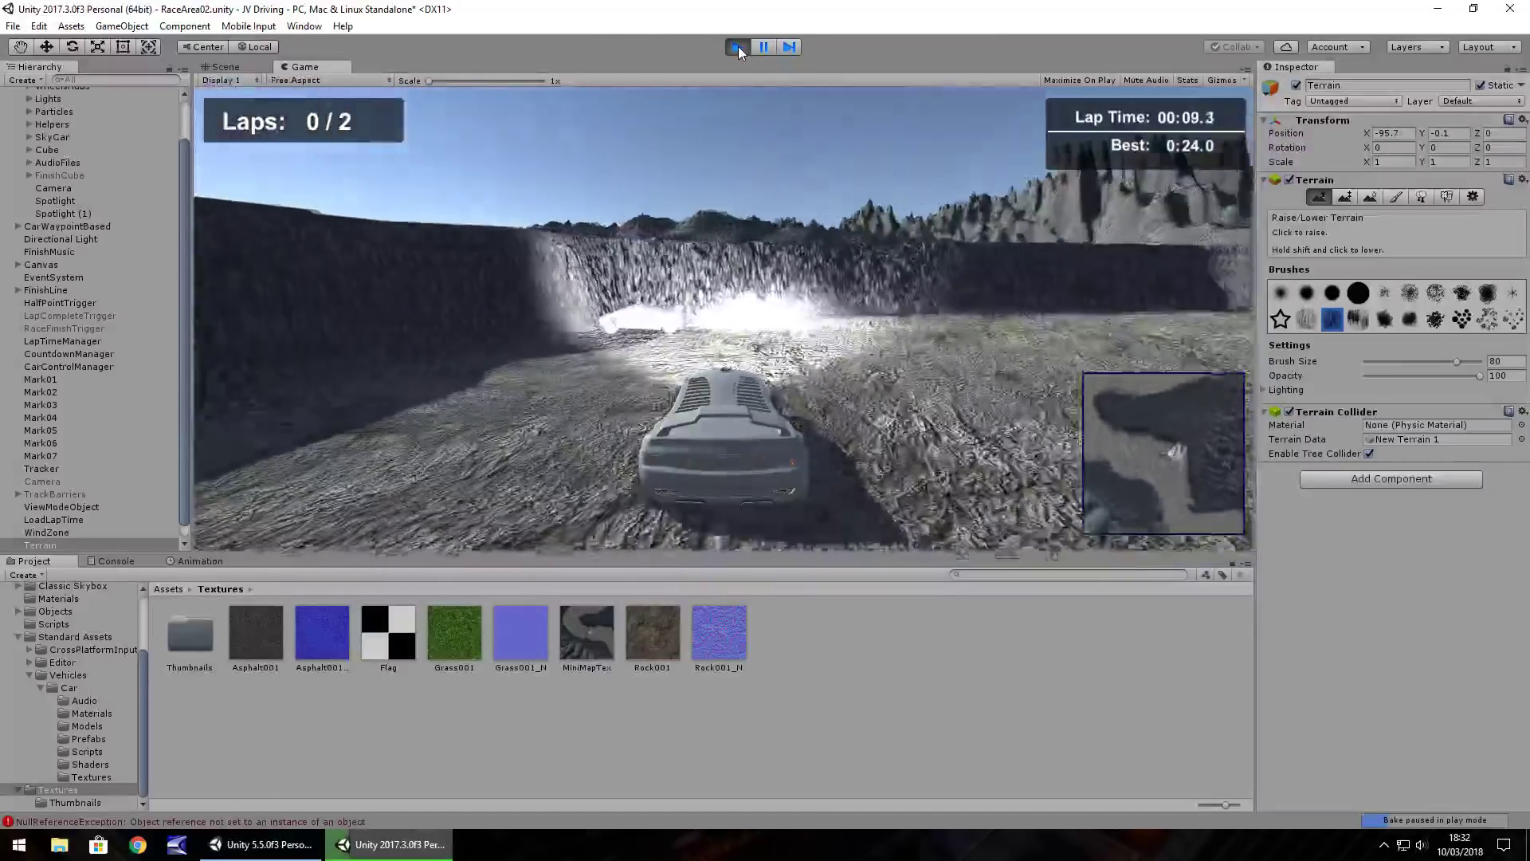
key("Right")
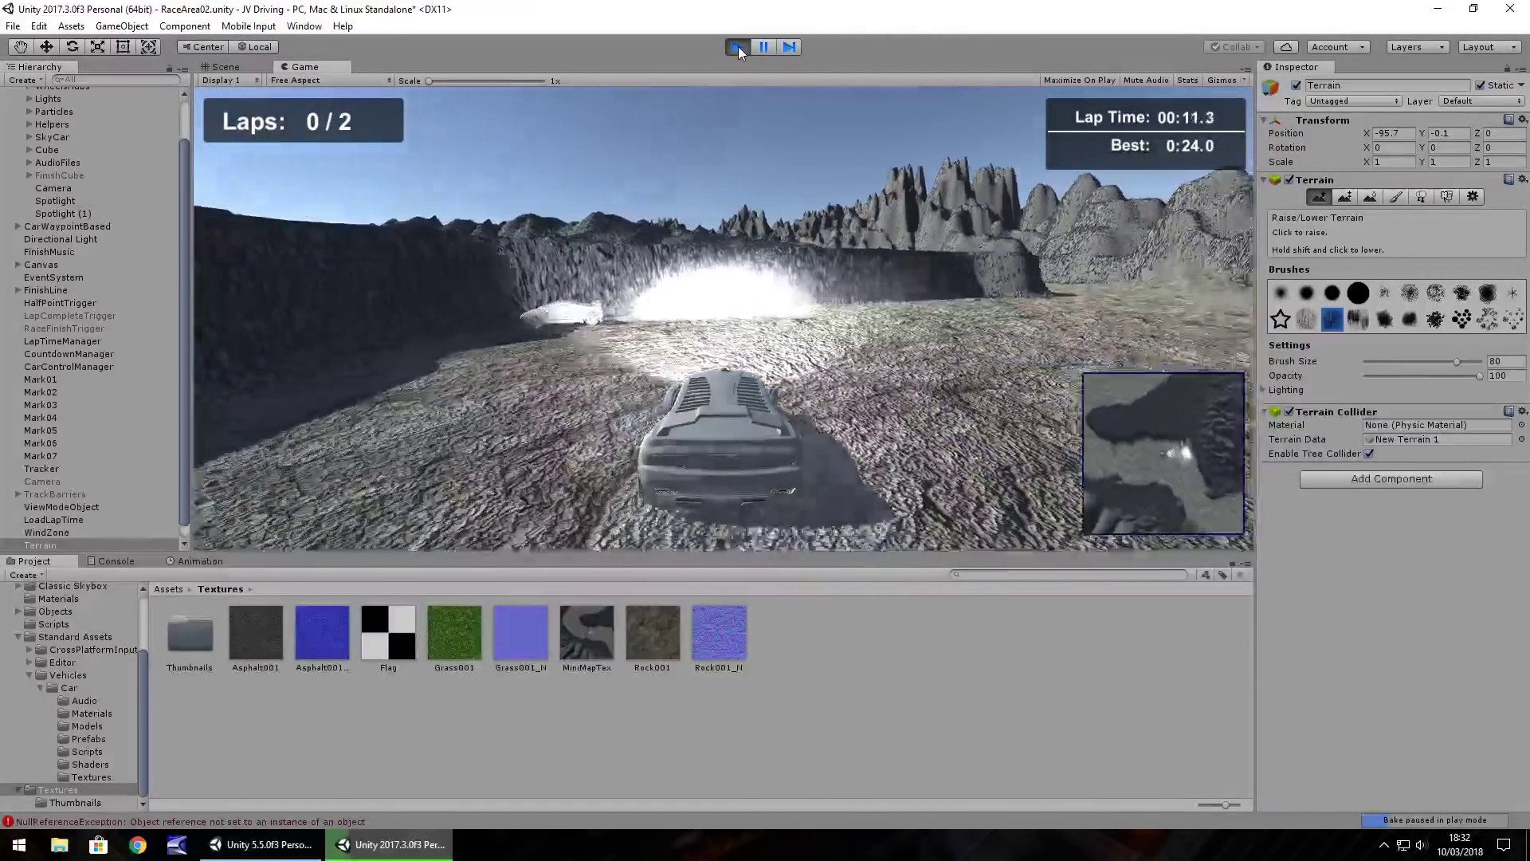
key("Left")
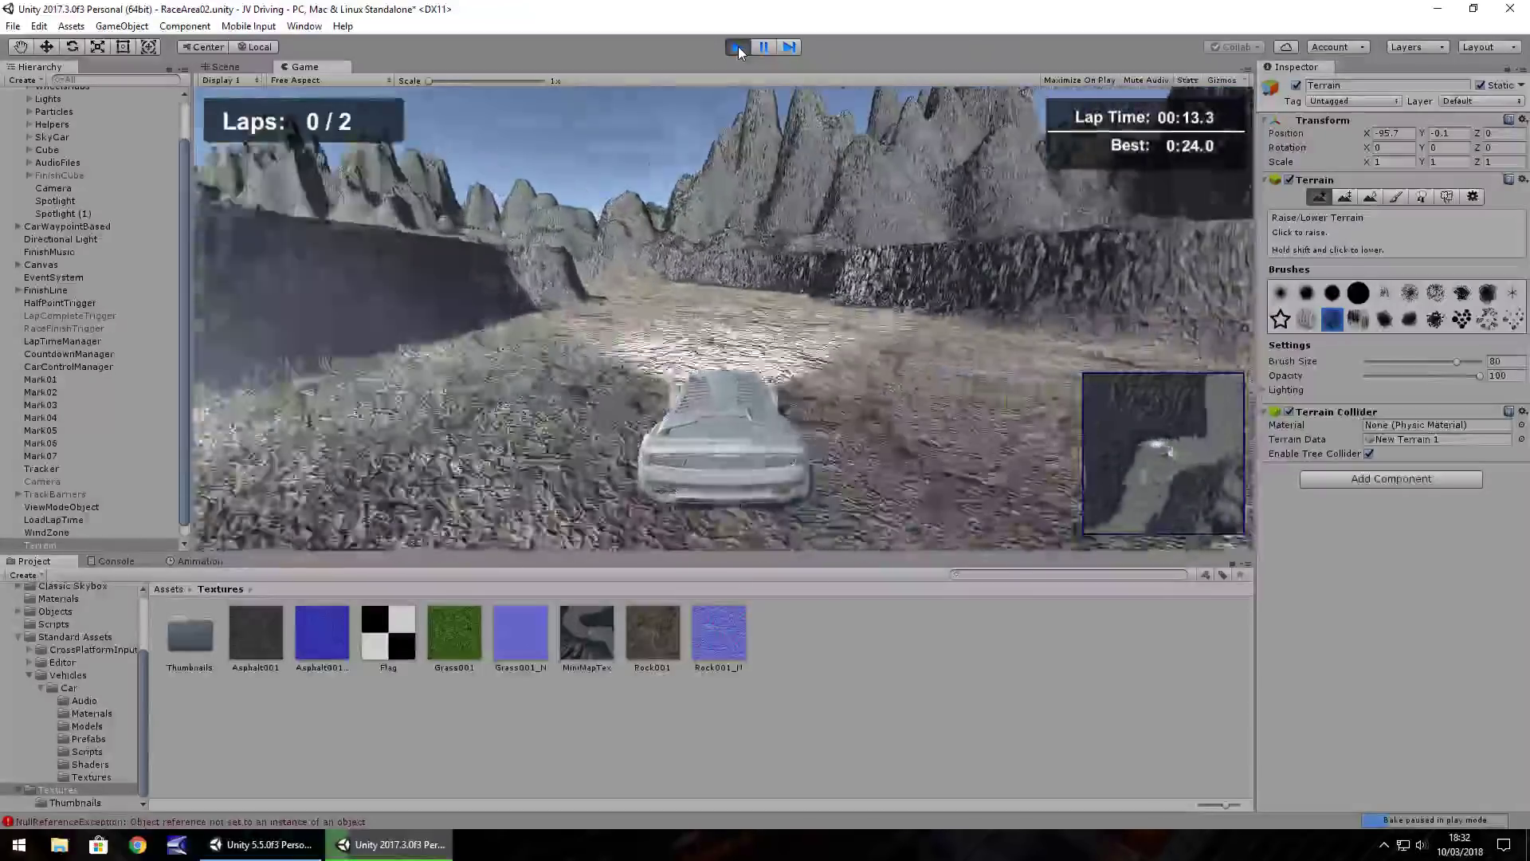
key("Right")
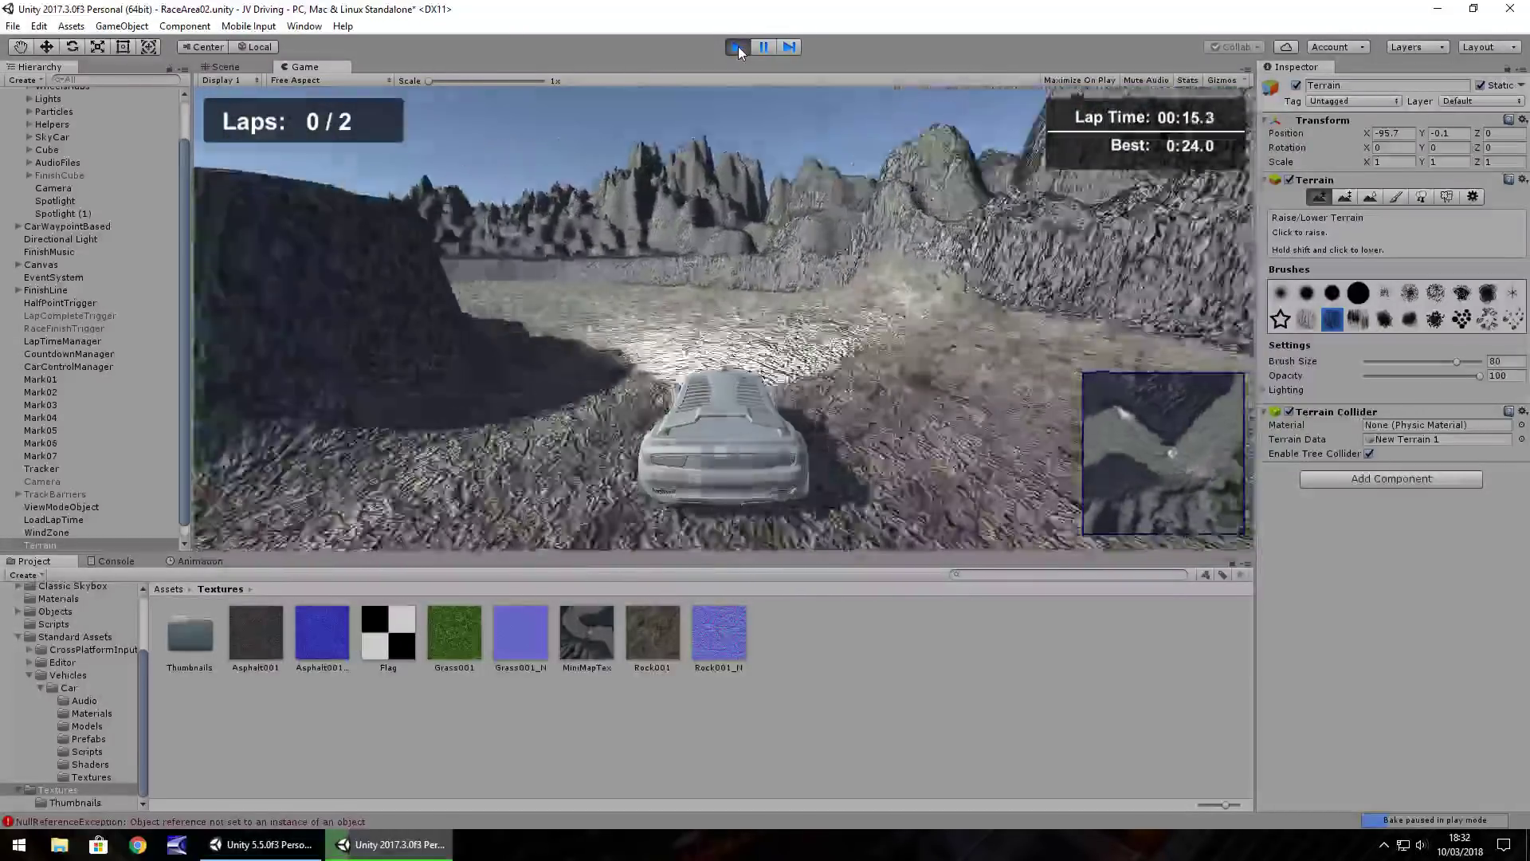
Steer along the corridor and rock wall toward the rocky ramp, reaching about 00:41
key("Right")
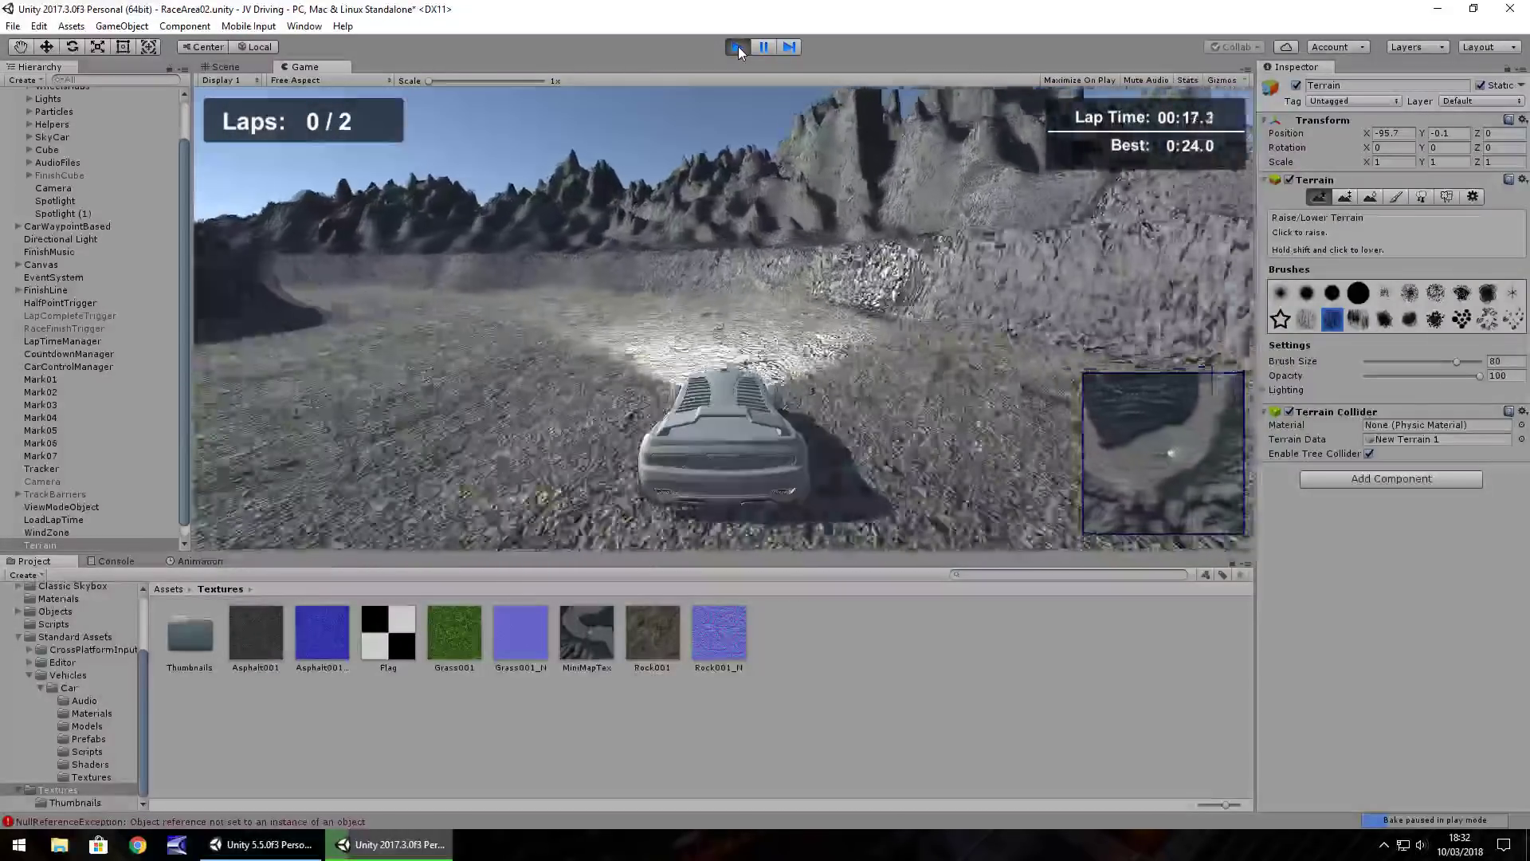
key("Right")
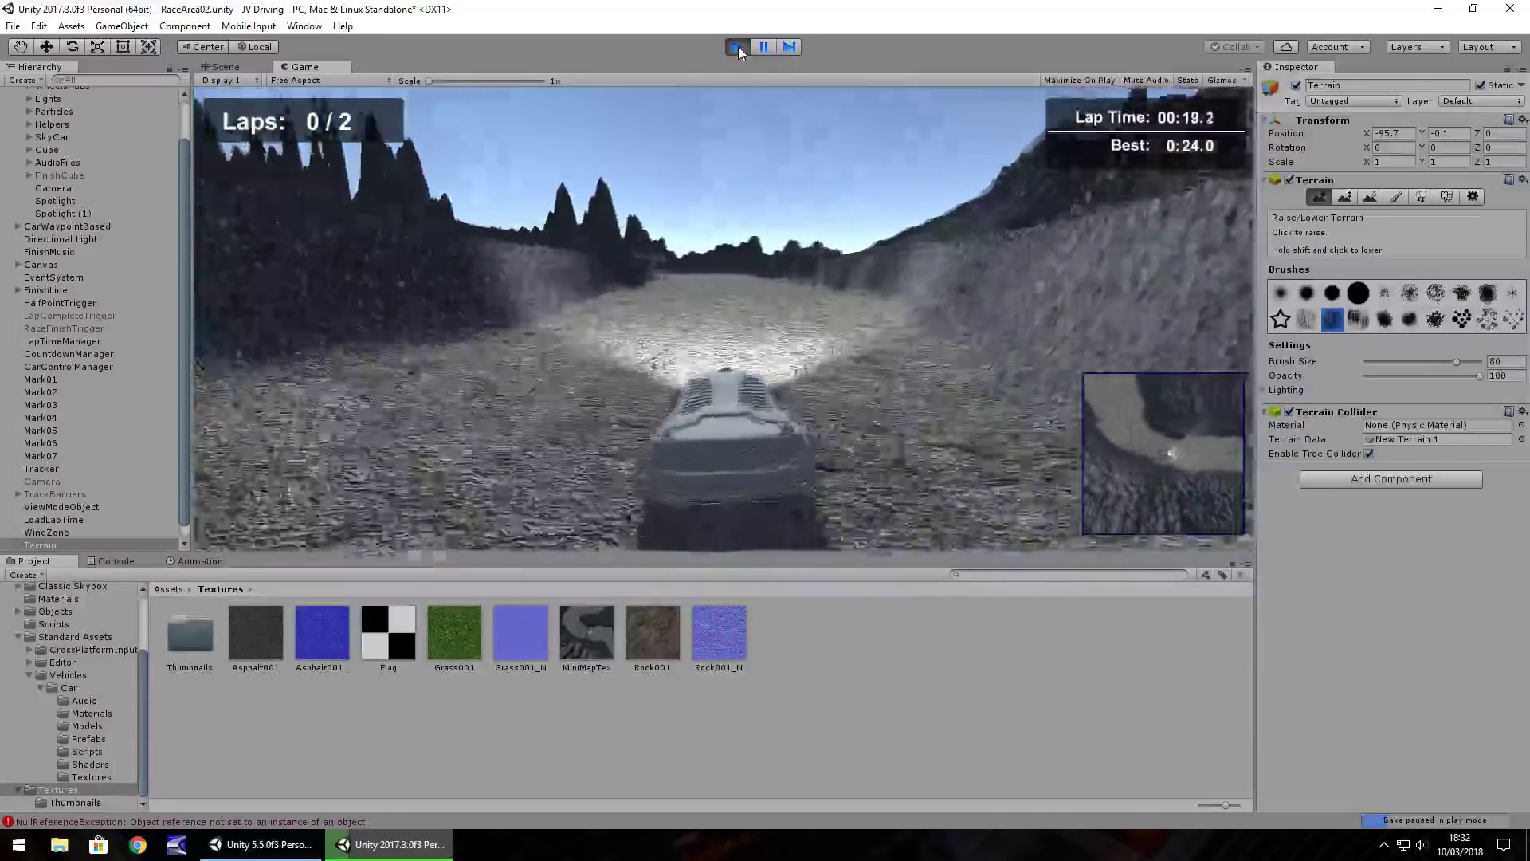
key("Right")
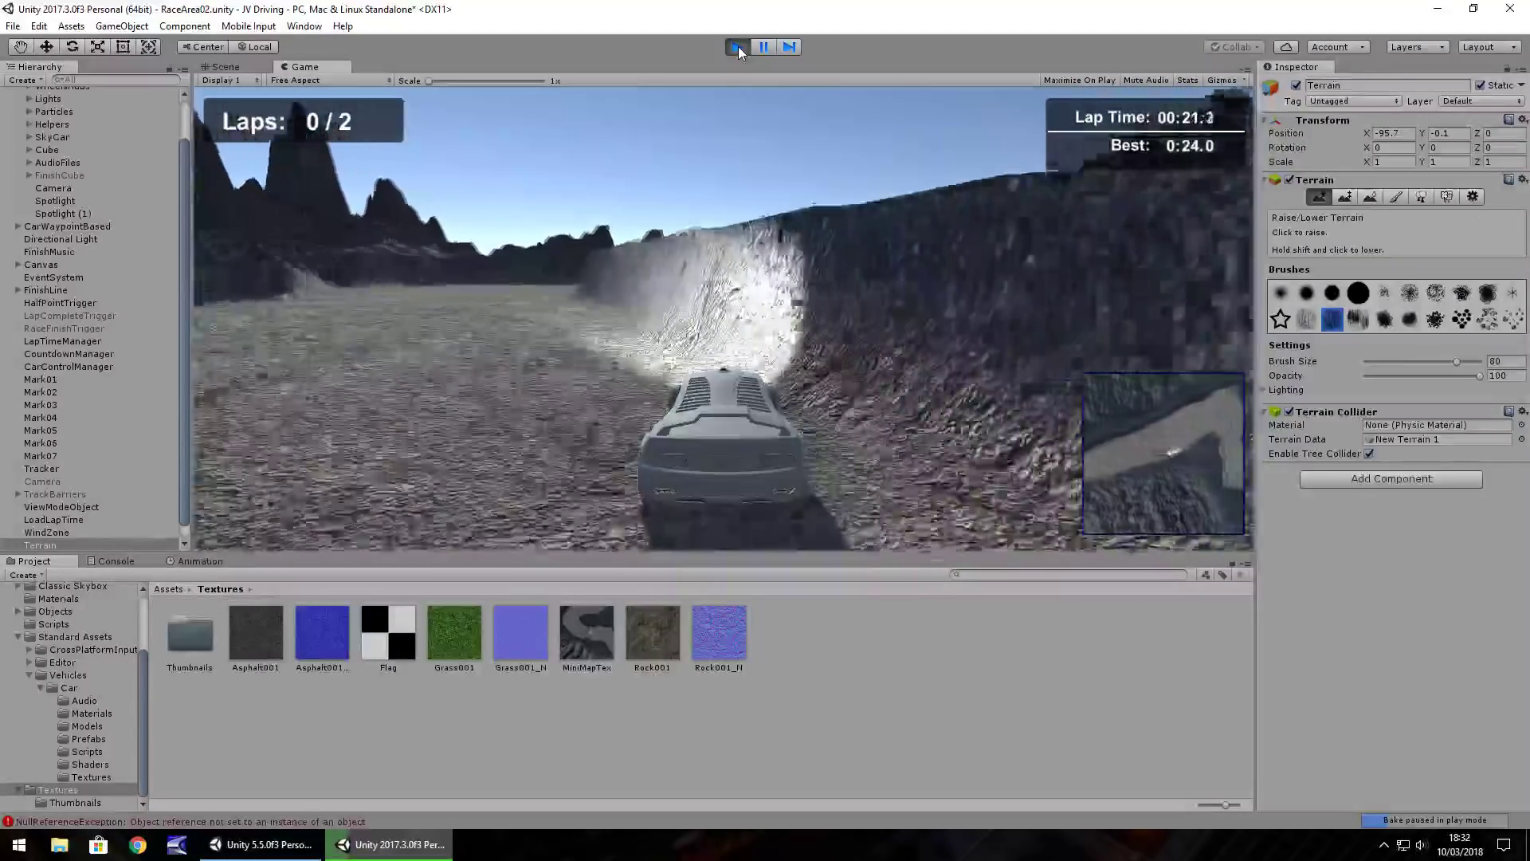
key("Right")
key("Down")
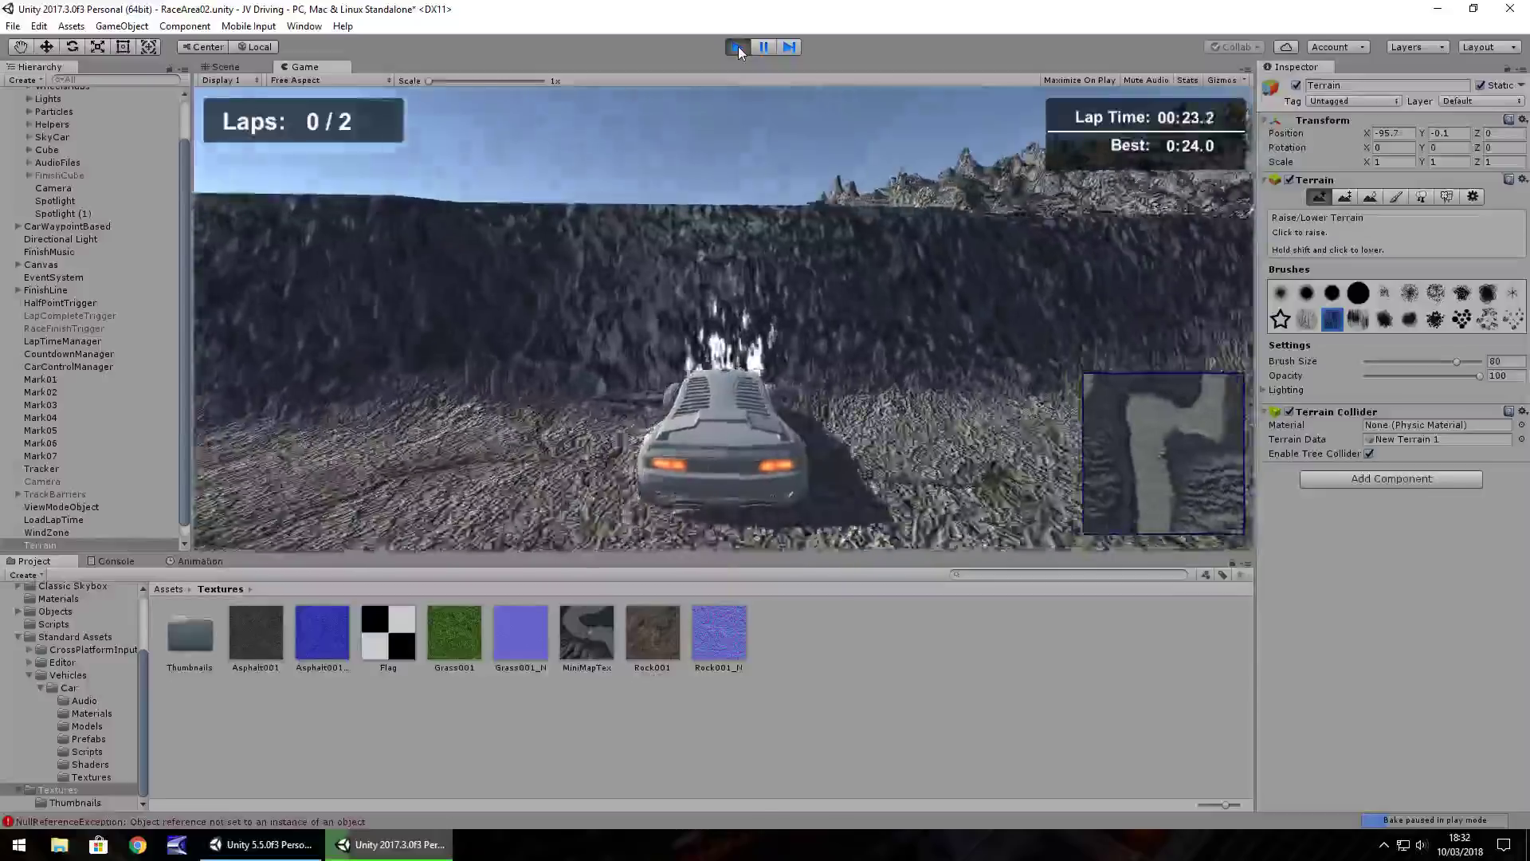
key("Left")
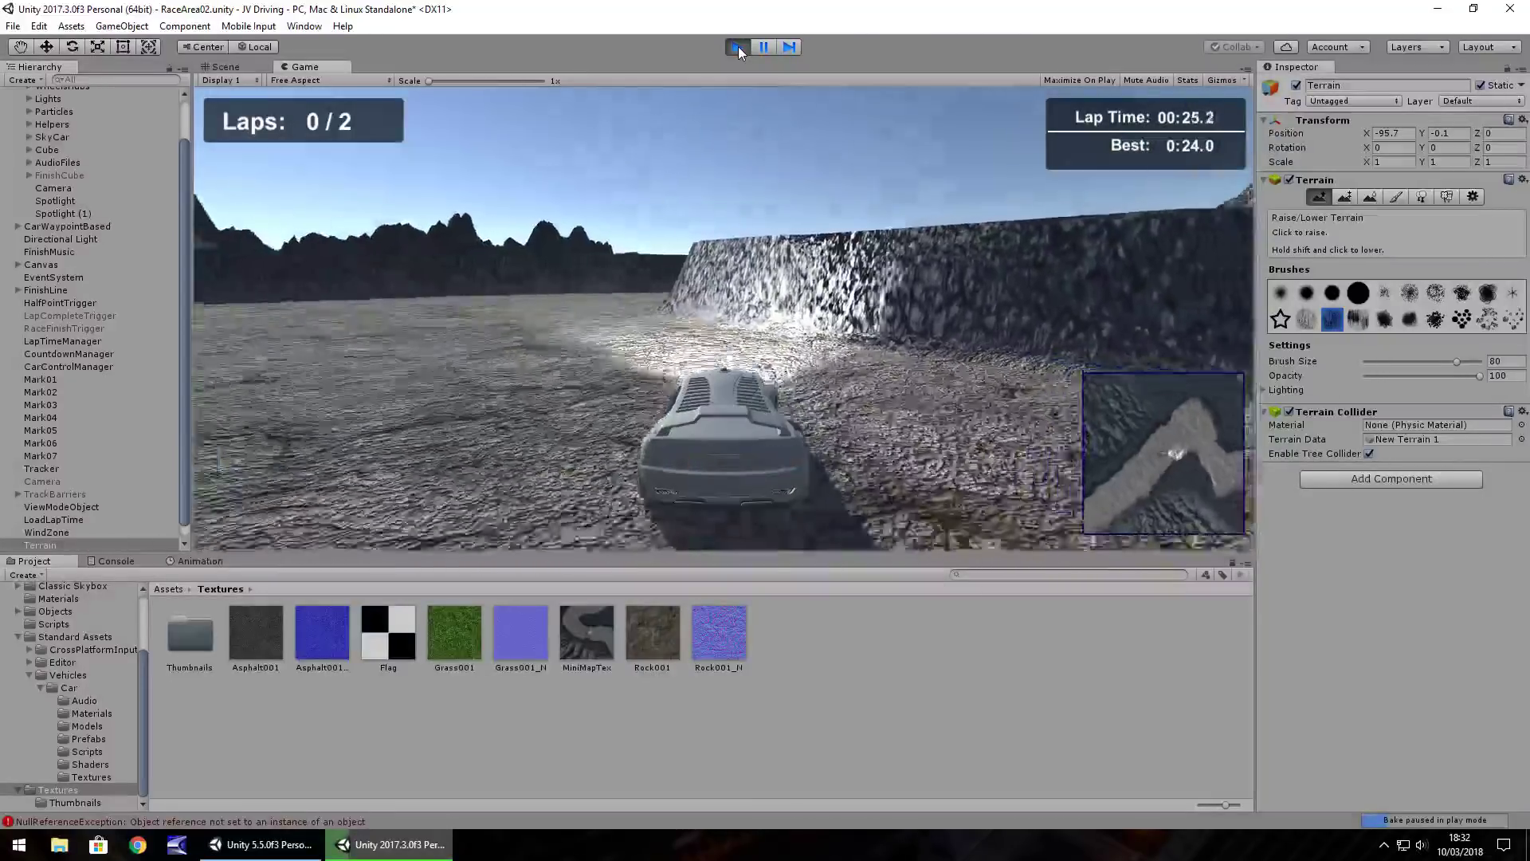
key("Left")
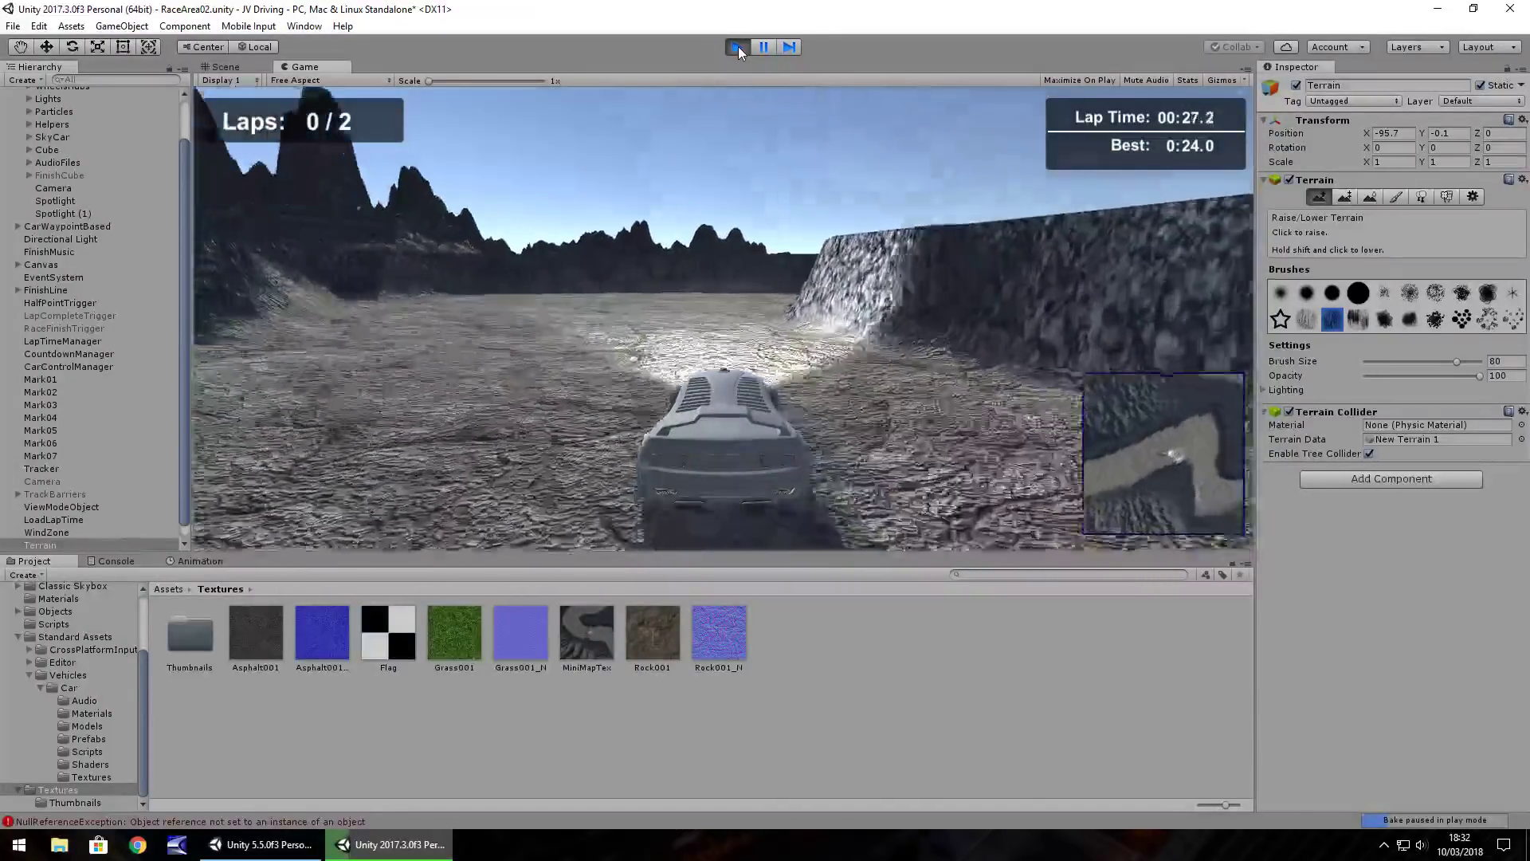
key("Right")
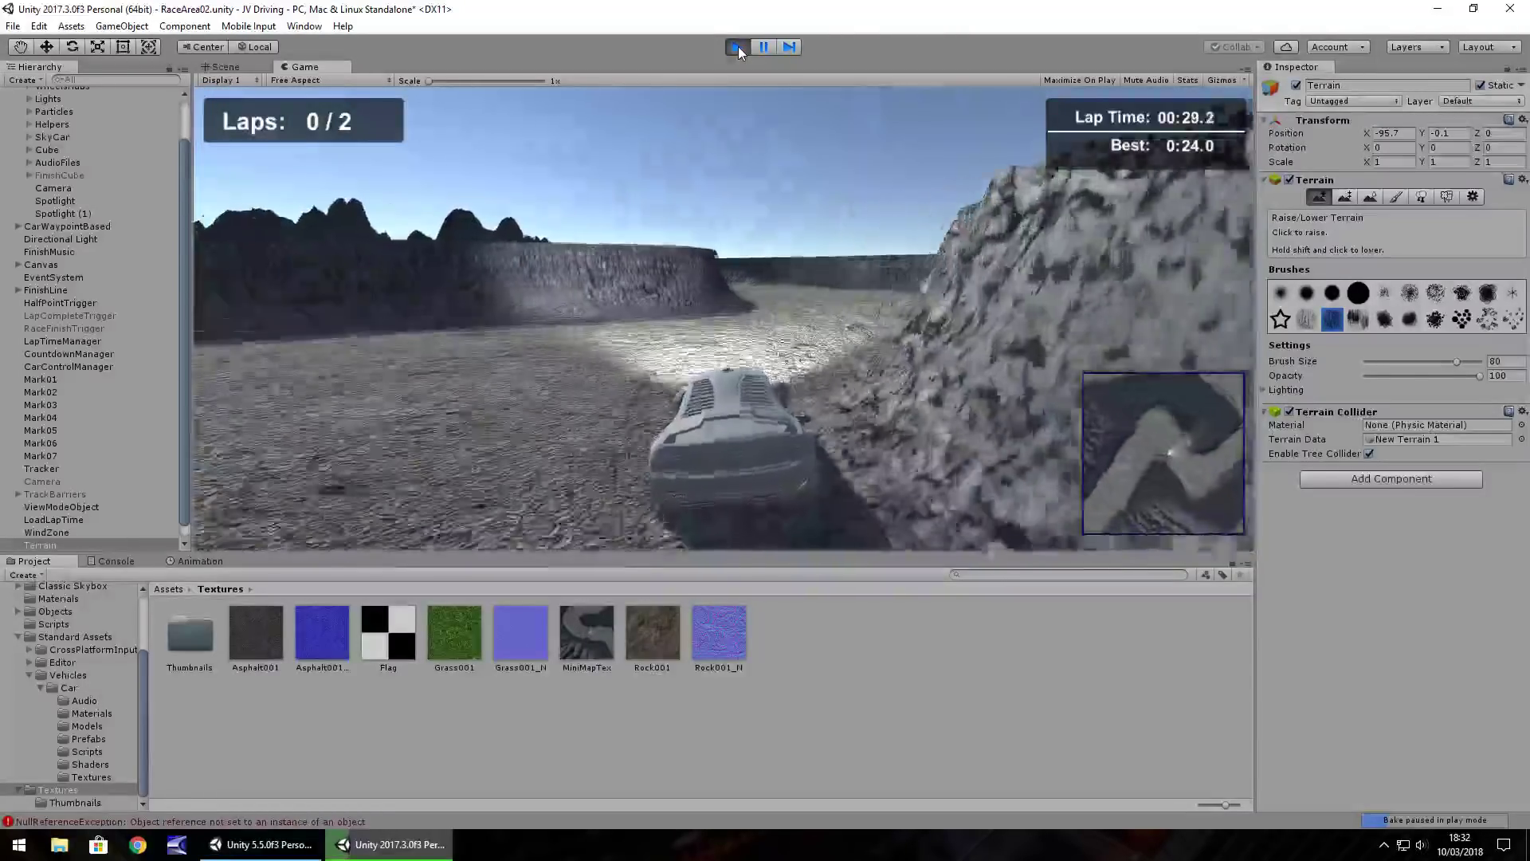
key("Left")
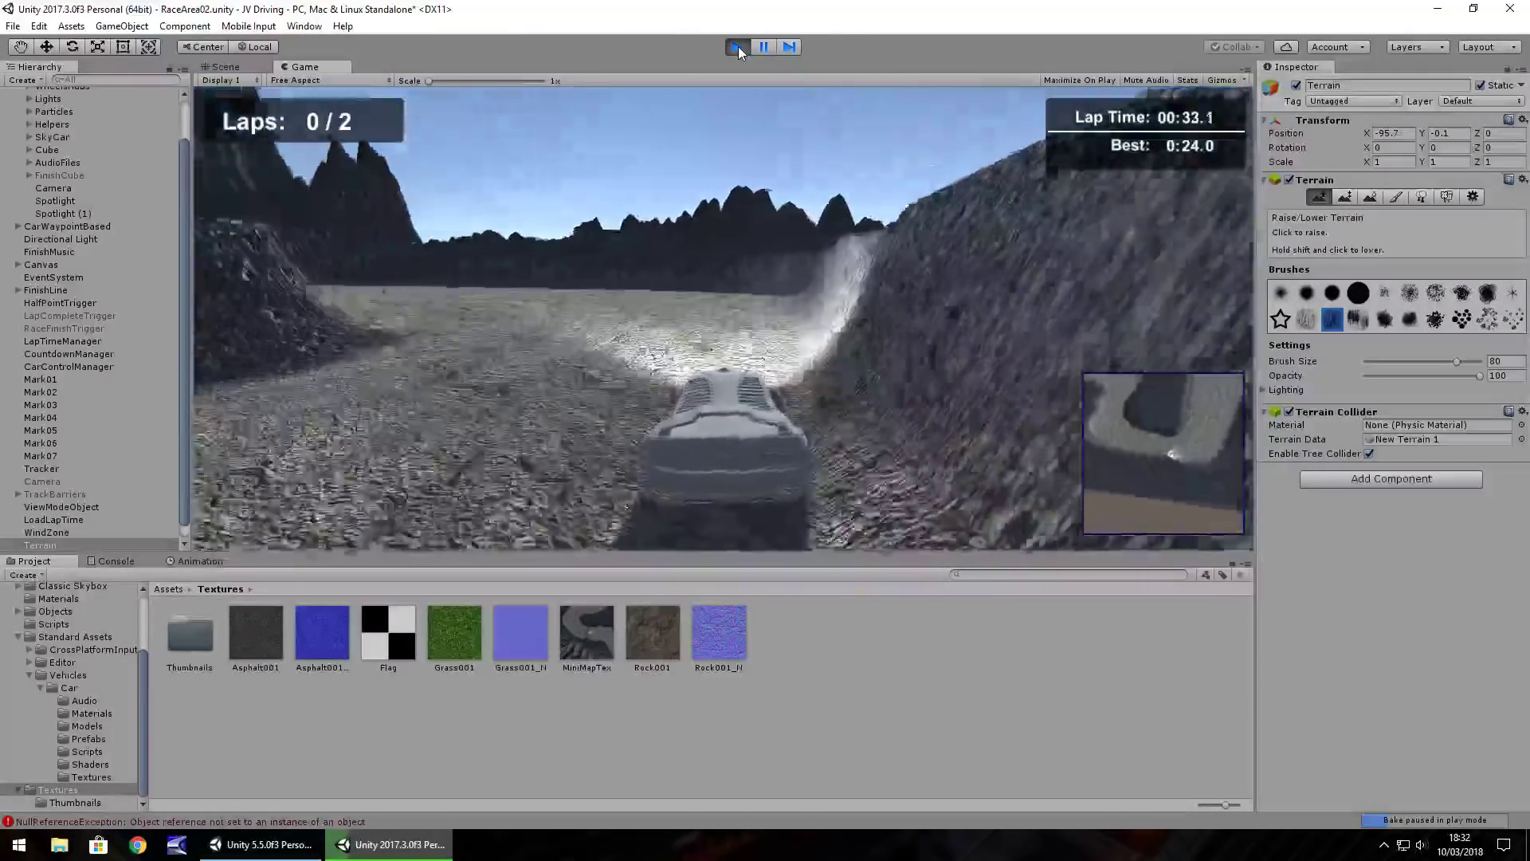
key("Left")
key("Left")
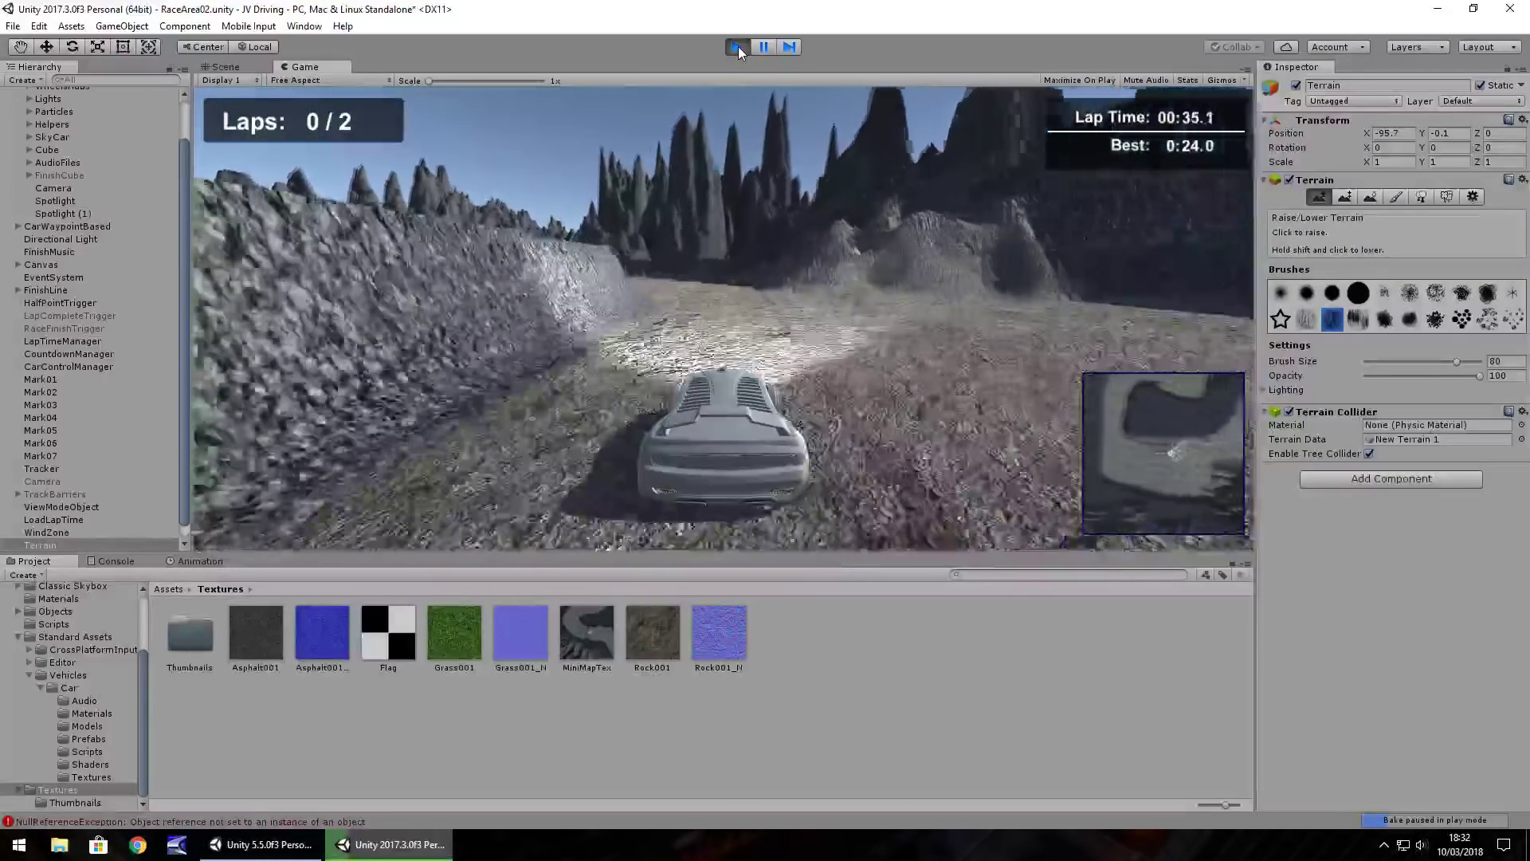
key("Left")
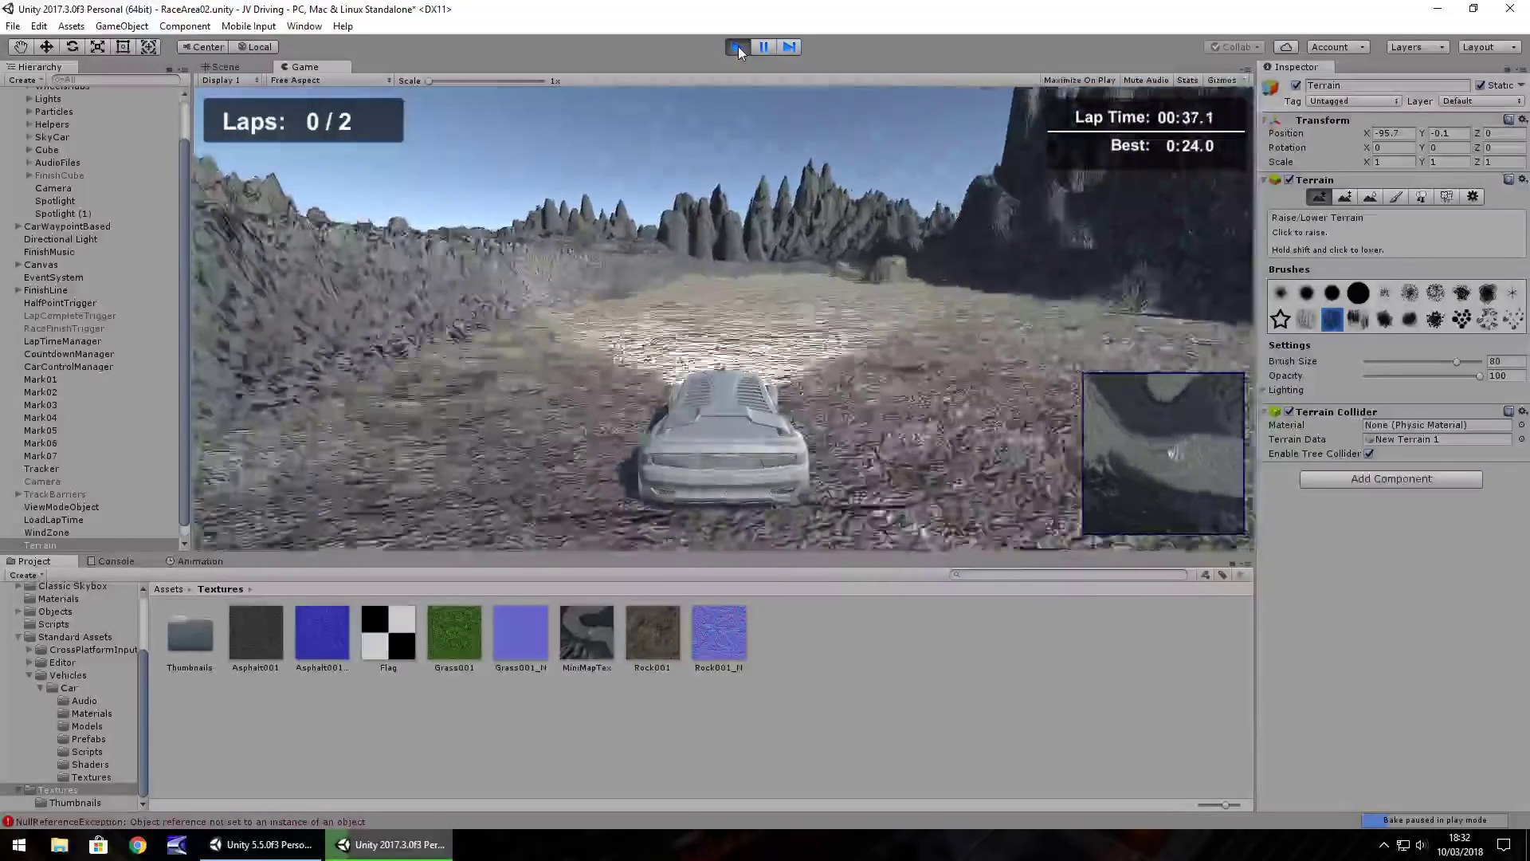
key("Up")
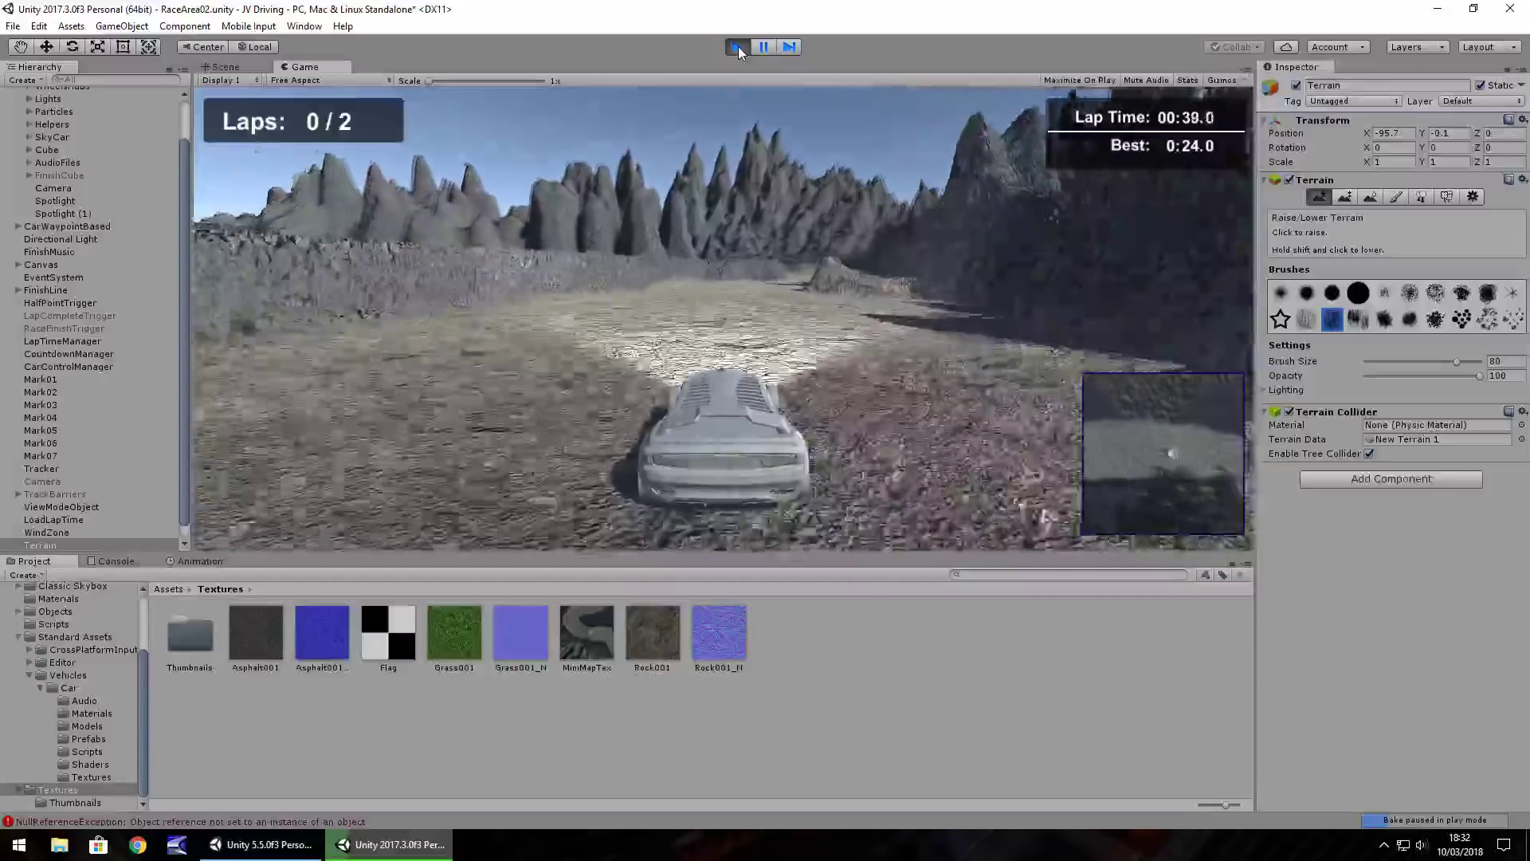
key("Up")
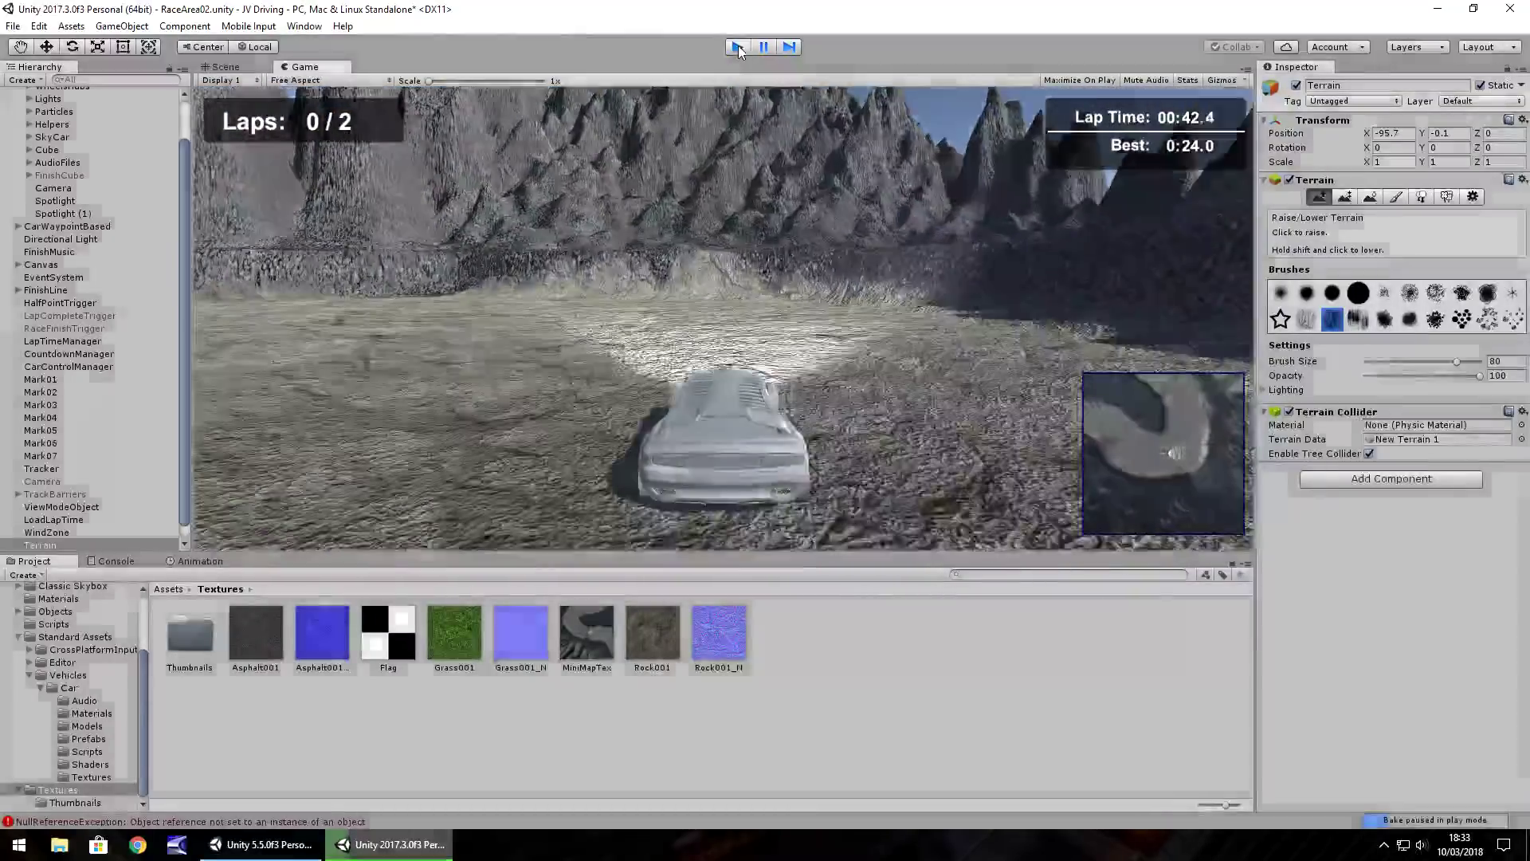
Stop Play mode and open the Lighting settings window
left_click(738, 46)
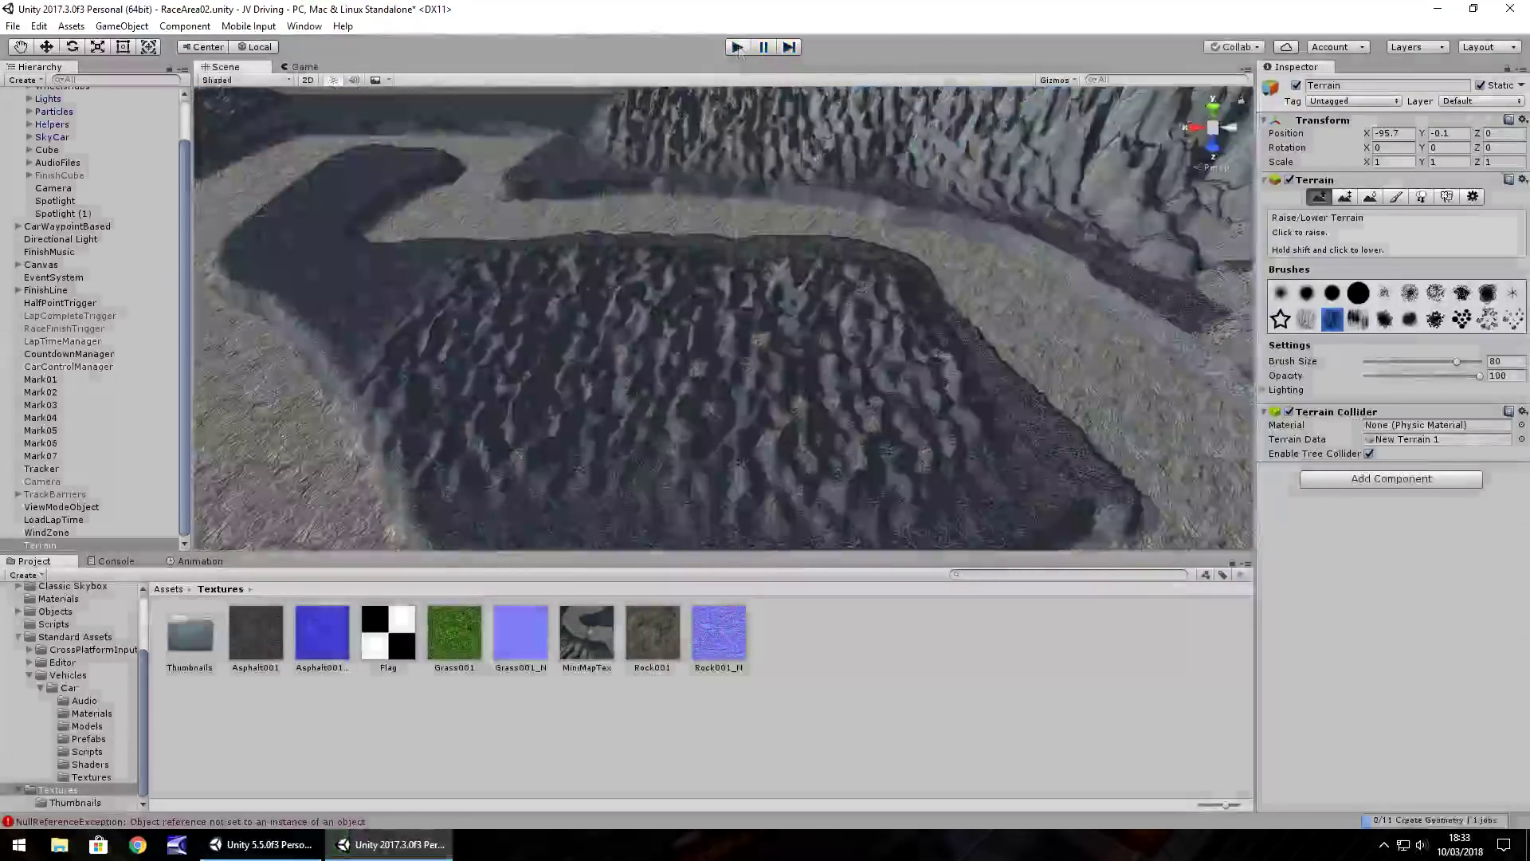
left_click(303, 26)
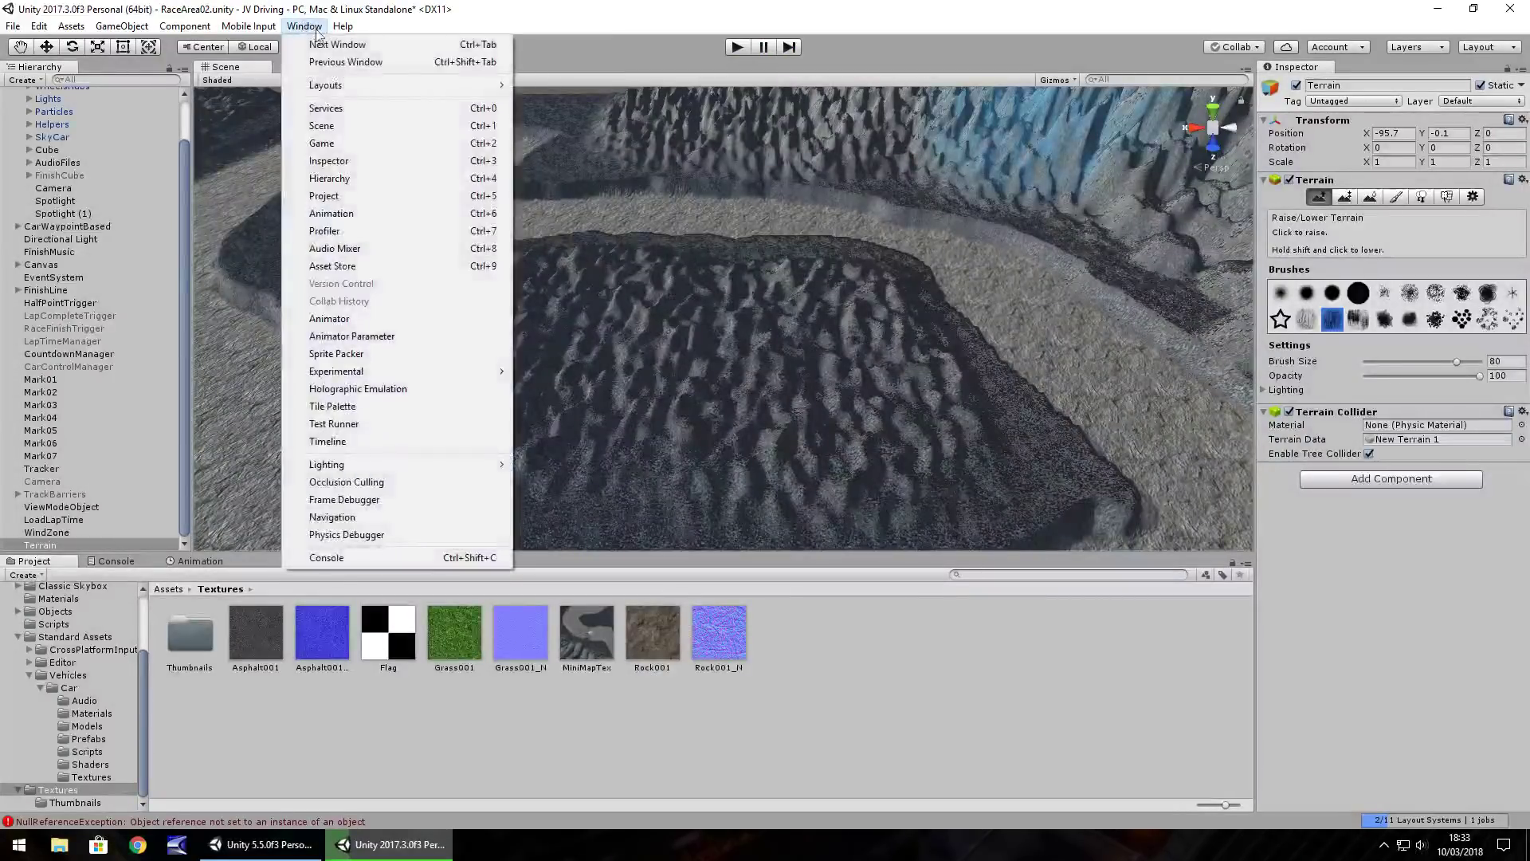
mouse_move(408, 470)
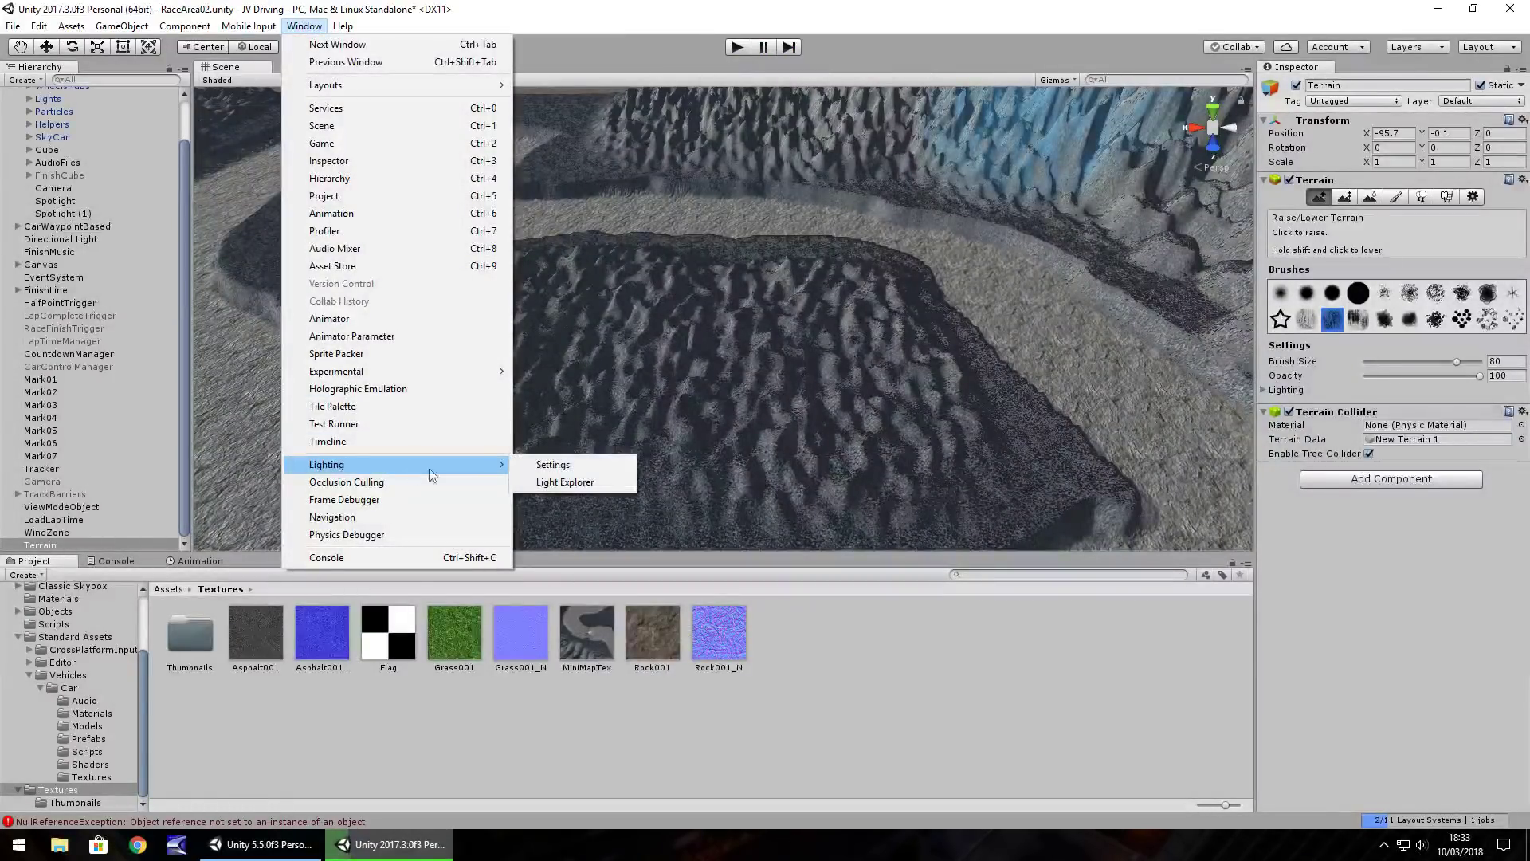
left_click(553, 460)
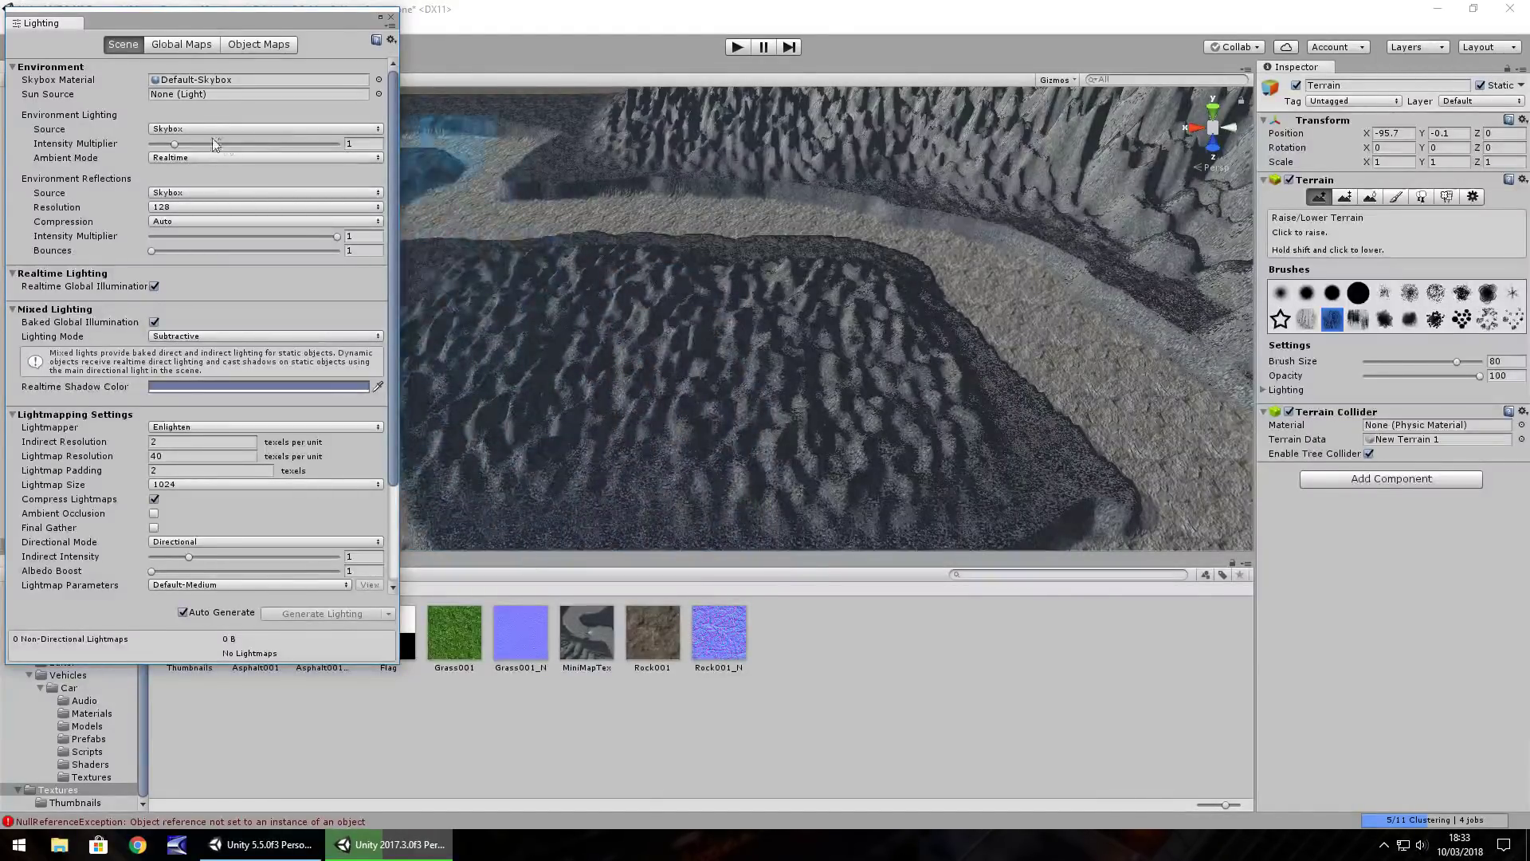
Set the environment Intensity Multiplier to 0 and the Skybox Material to sky01
left_click_drag(174, 145, 151, 144)
left_click(379, 80)
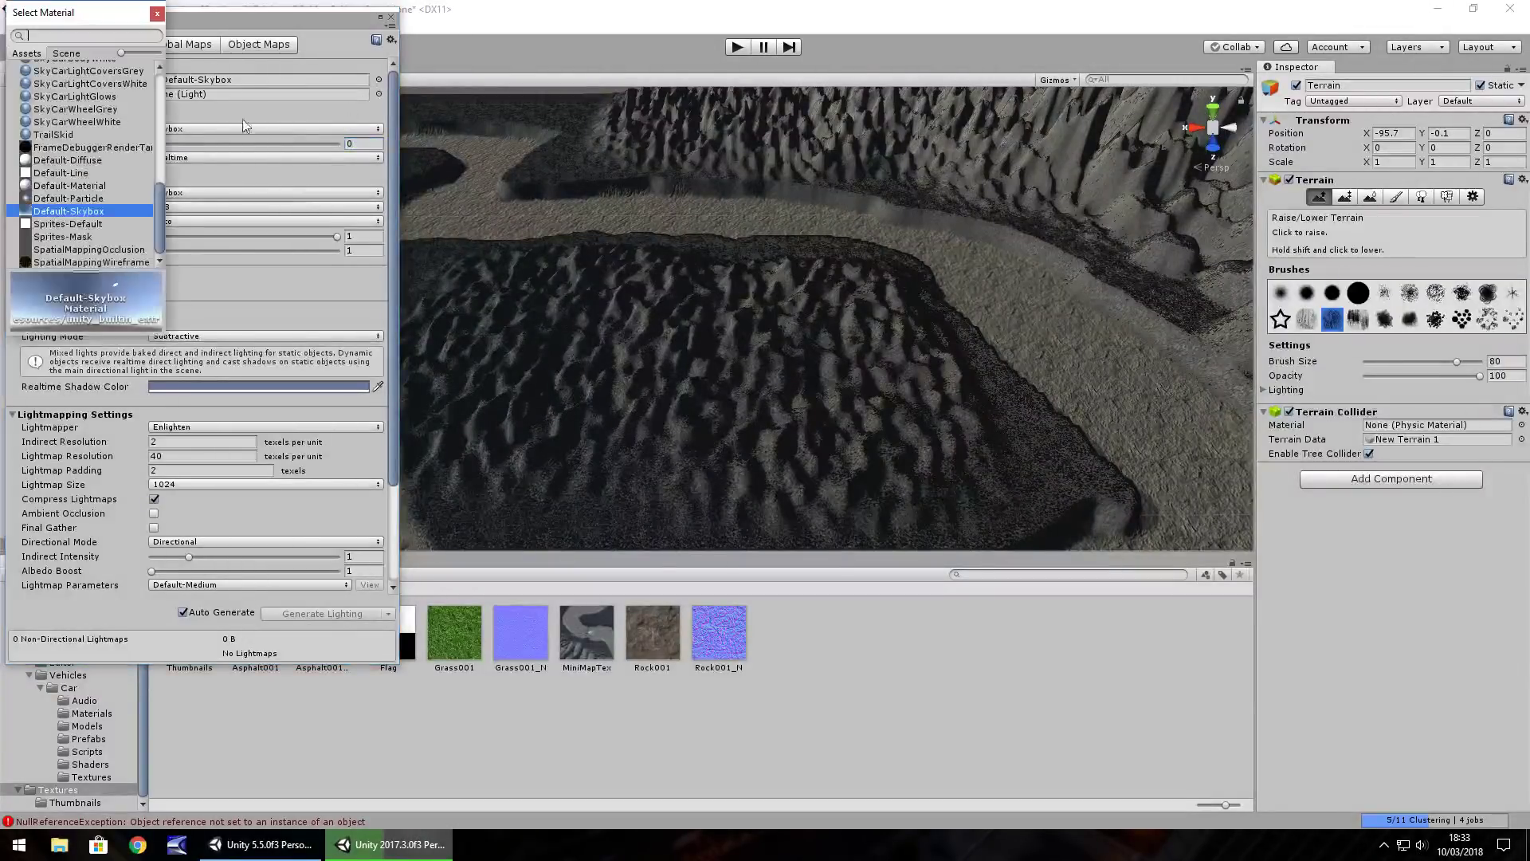
scroll(158, 122, "up", 6)
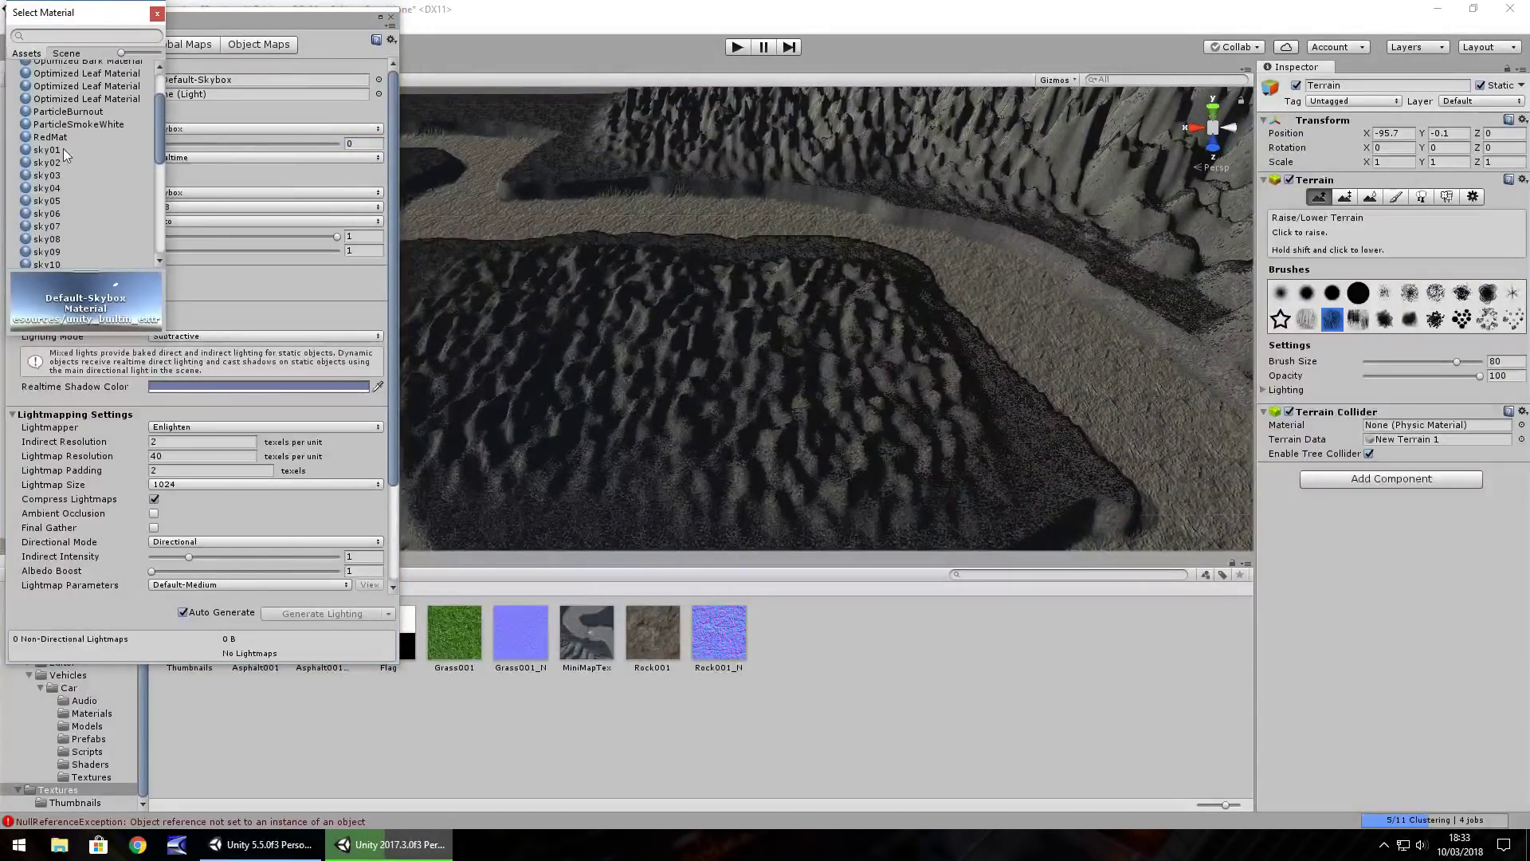
left_click(47, 150)
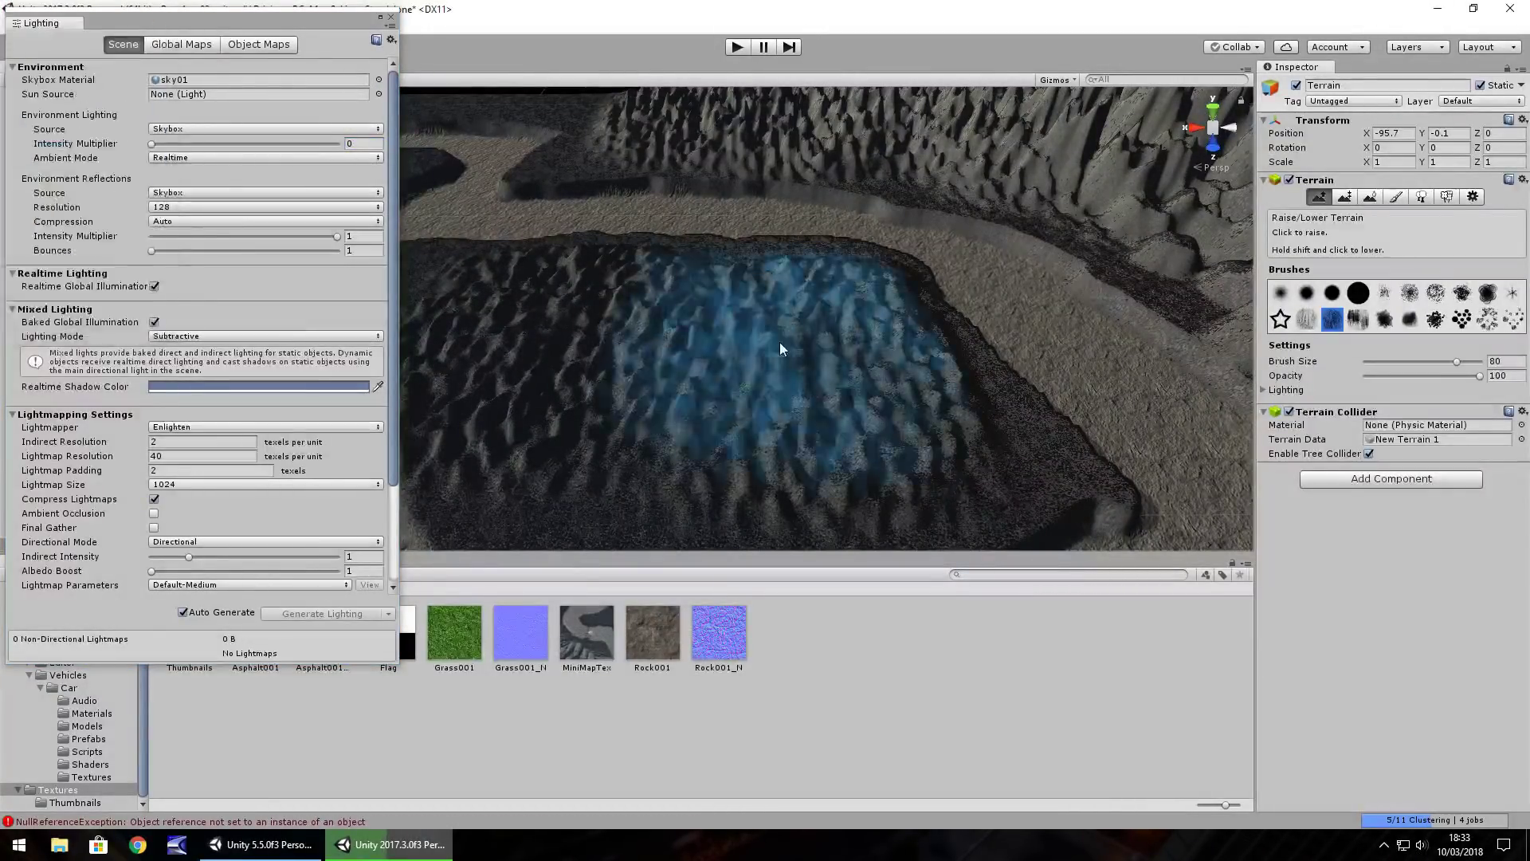
Close Lighting and select the Directional Light by filtering the Hierarchy for 'light'
left_click(391, 17)
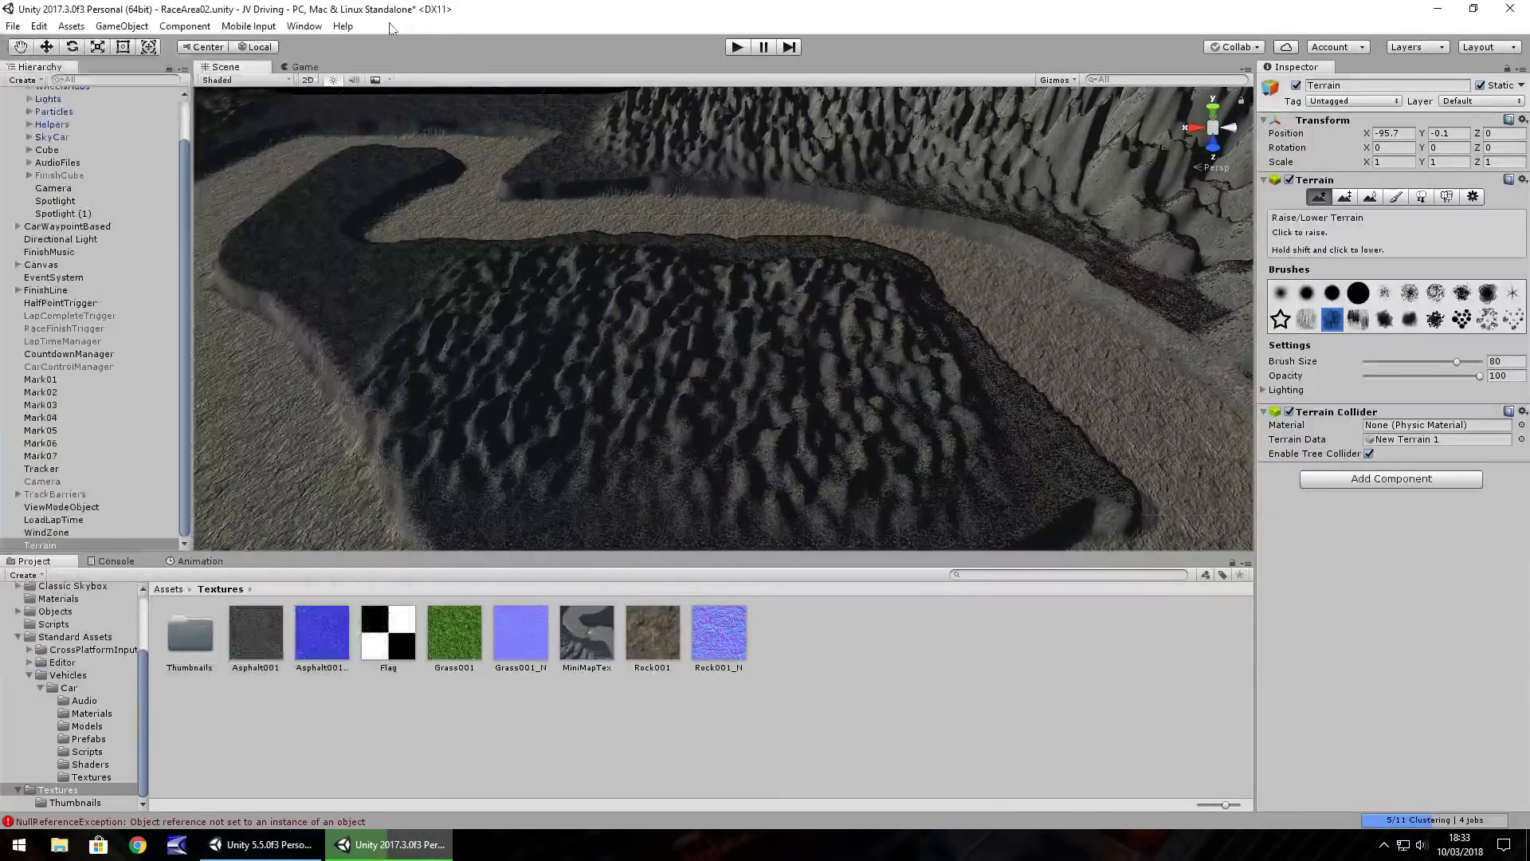
left_click(119, 79)
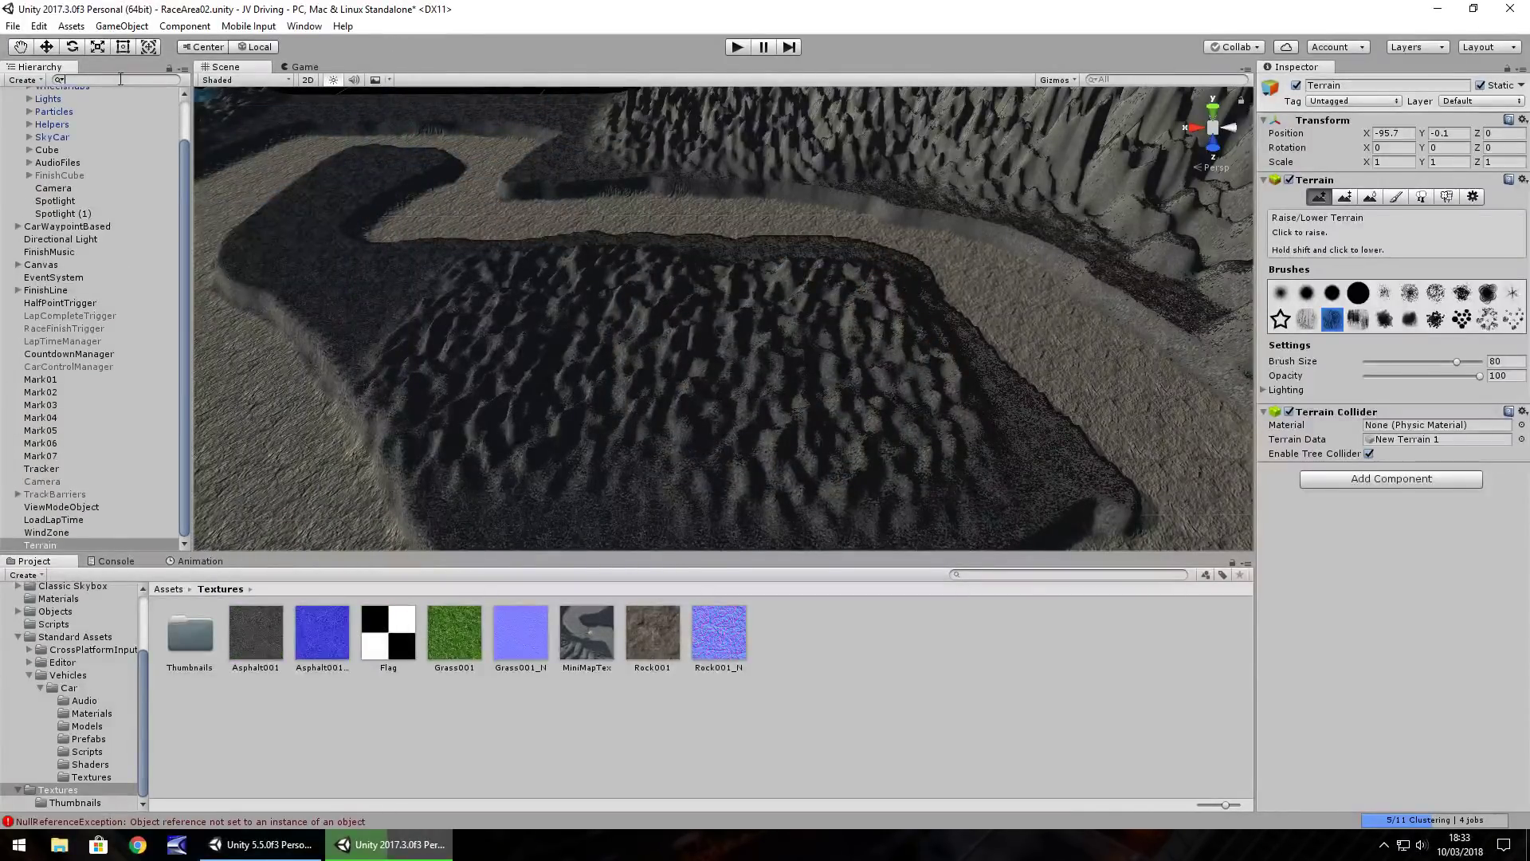
type("light")
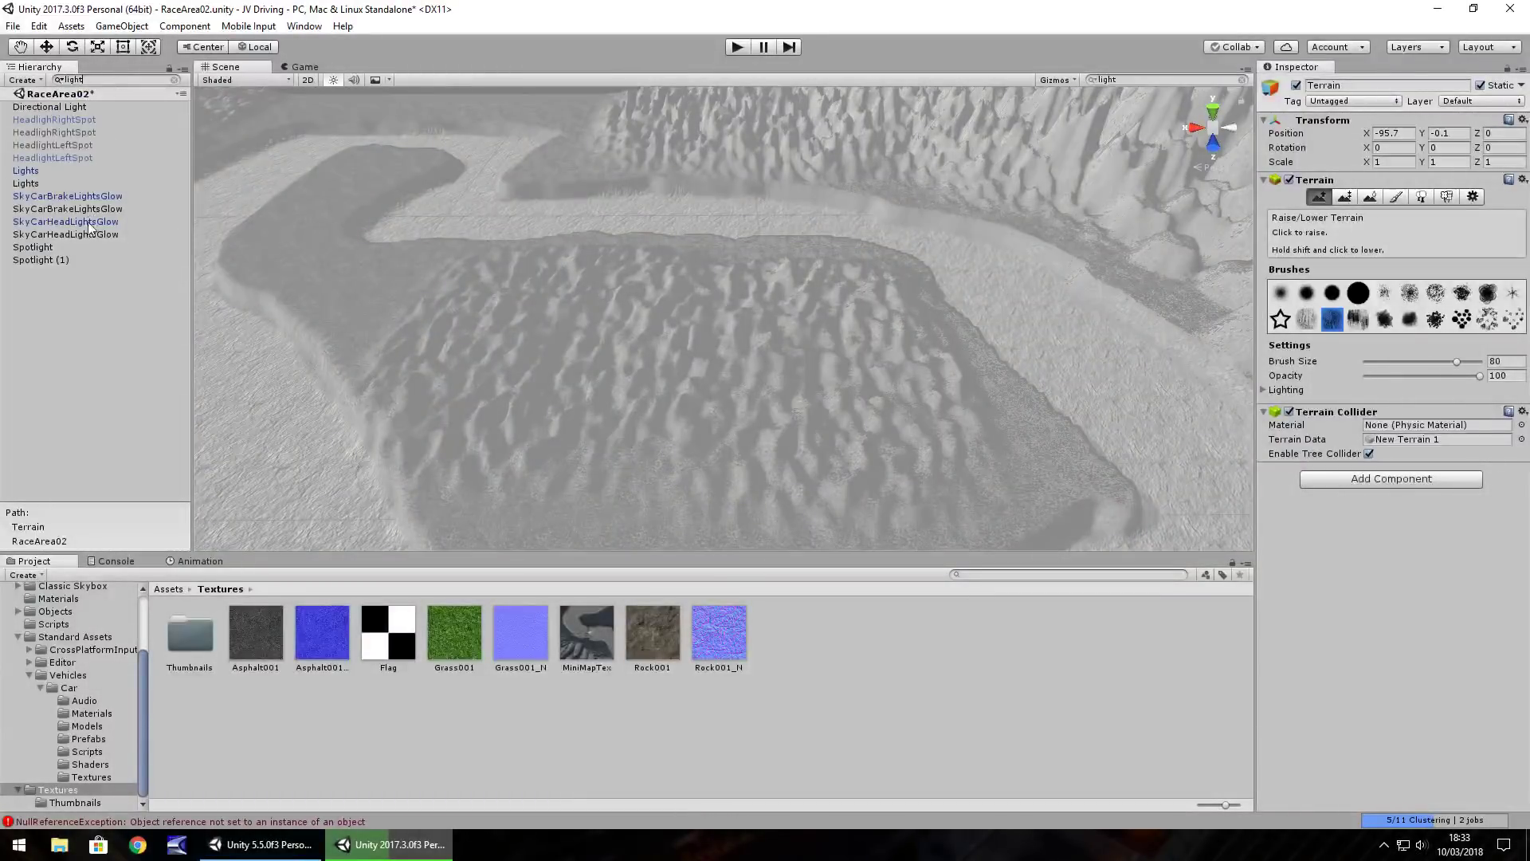
left_click(73, 107)
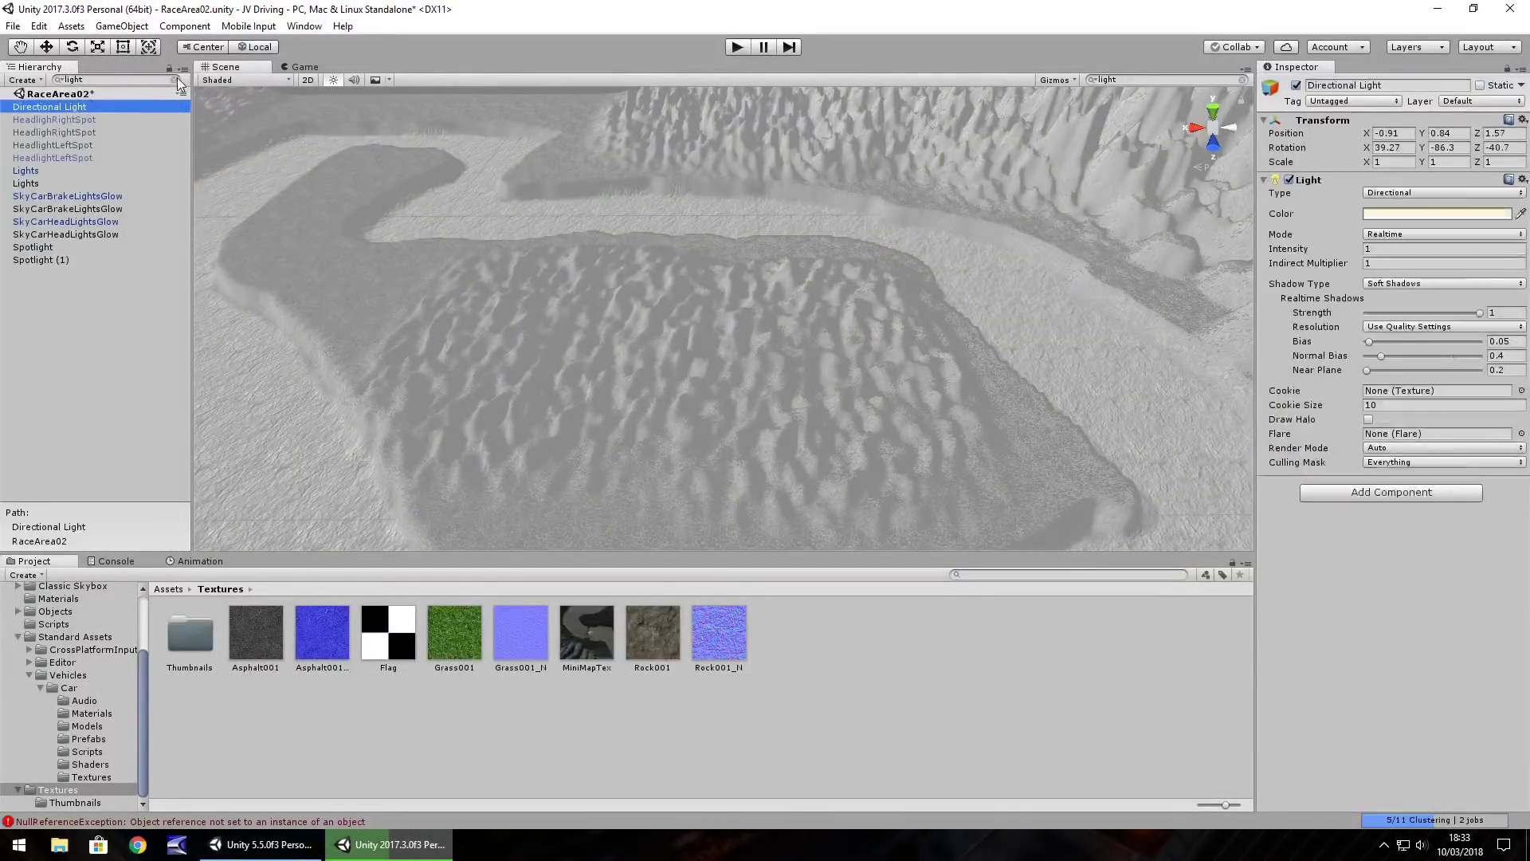
left_click(175, 79)
Switch off the Directional Light and play-test the dark track, stopping with Ctrl+P
left_click(1296, 85)
right_click_drag(966, 227, 742, 90)
left_click(735, 46)
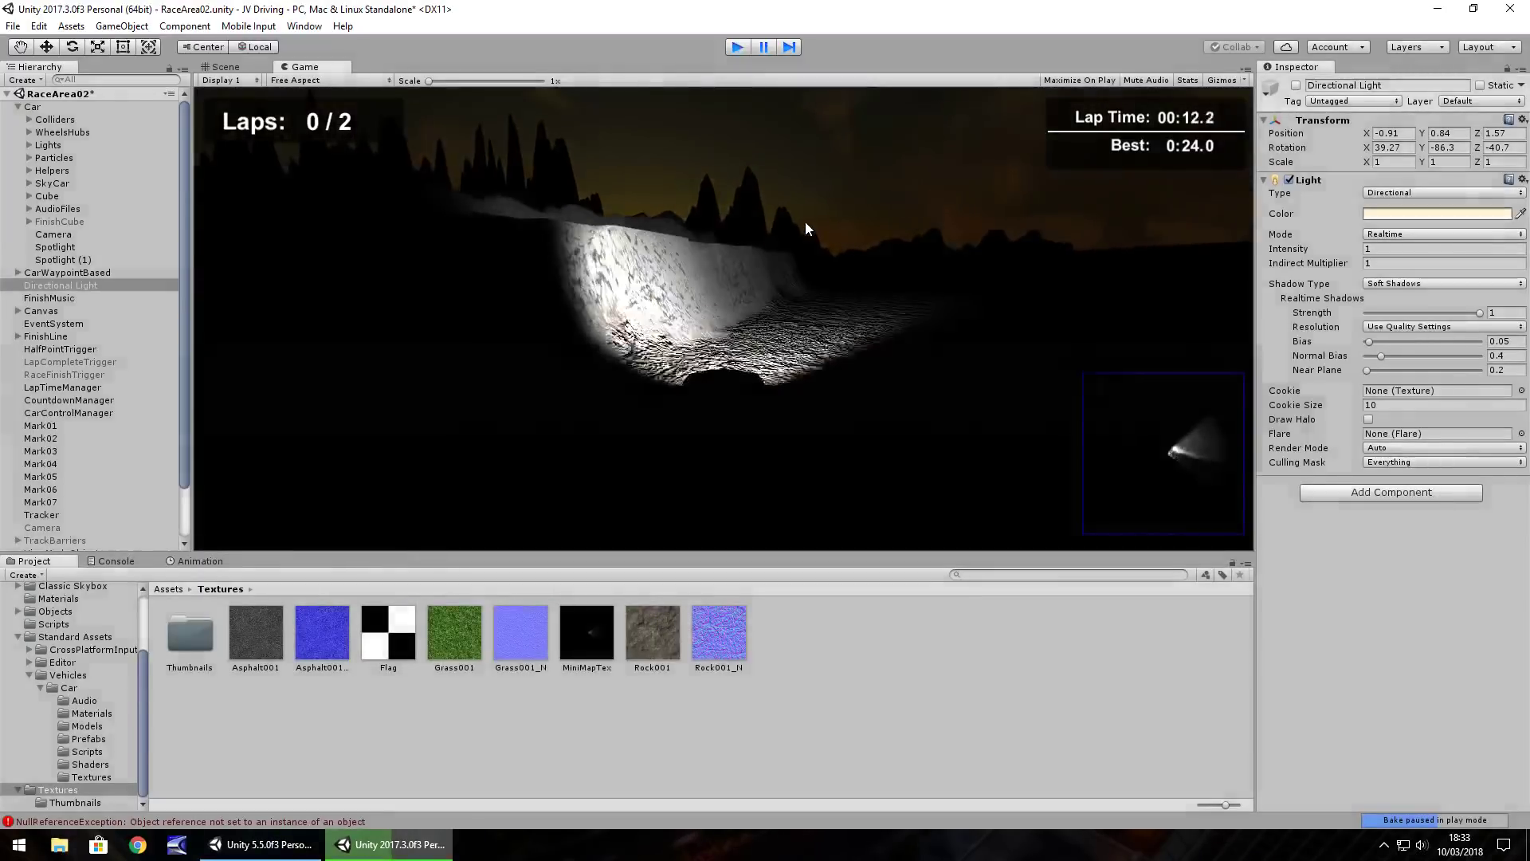
key("ctrl+p")
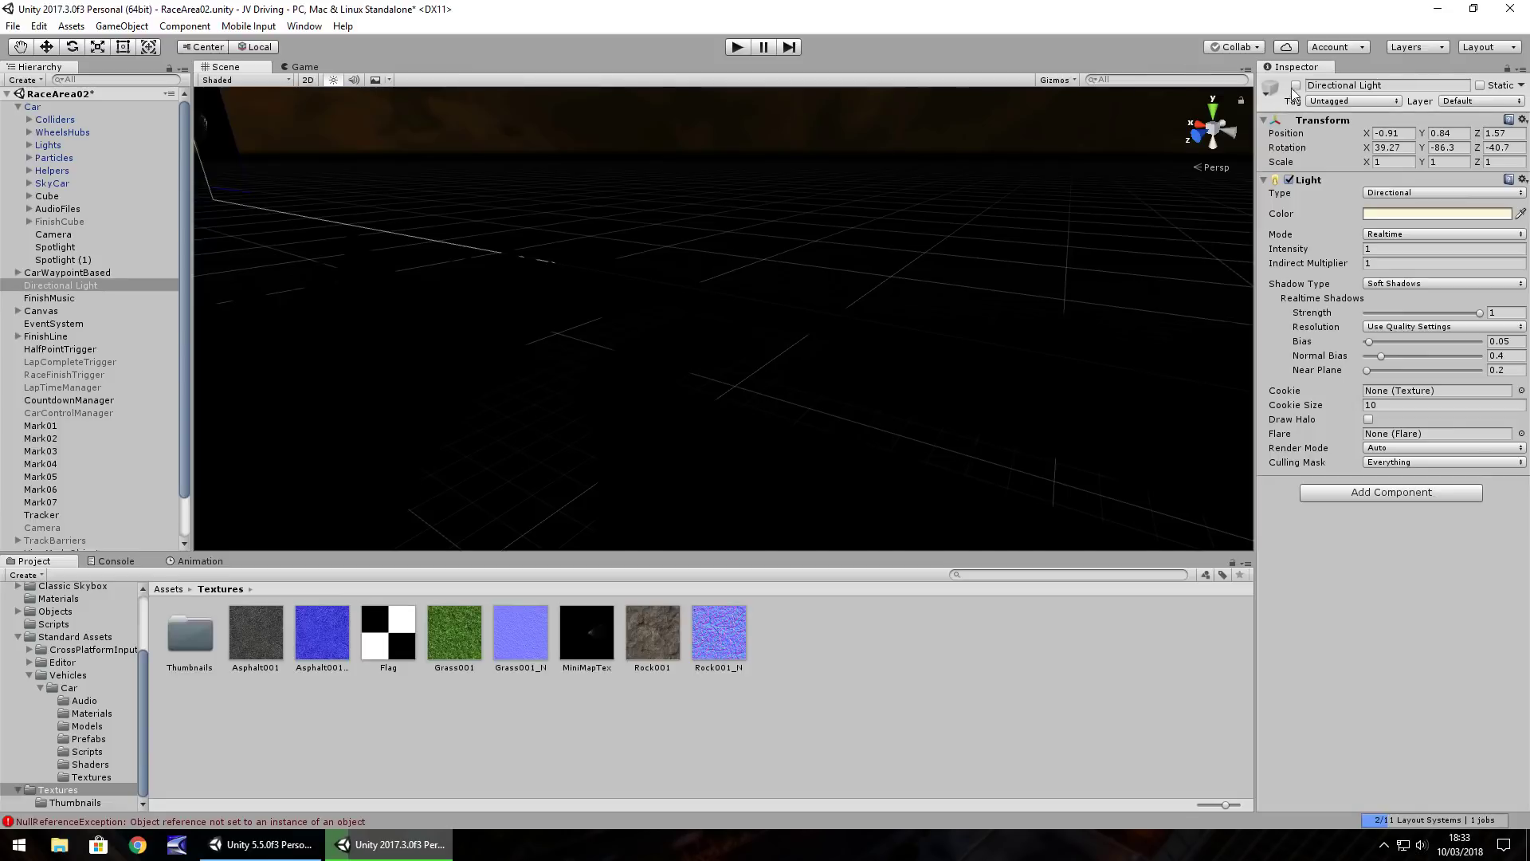
Re-enable the Directional Light, tint it pale cyan D6F5FF and set Intensity to 0.5
left_click(1296, 85)
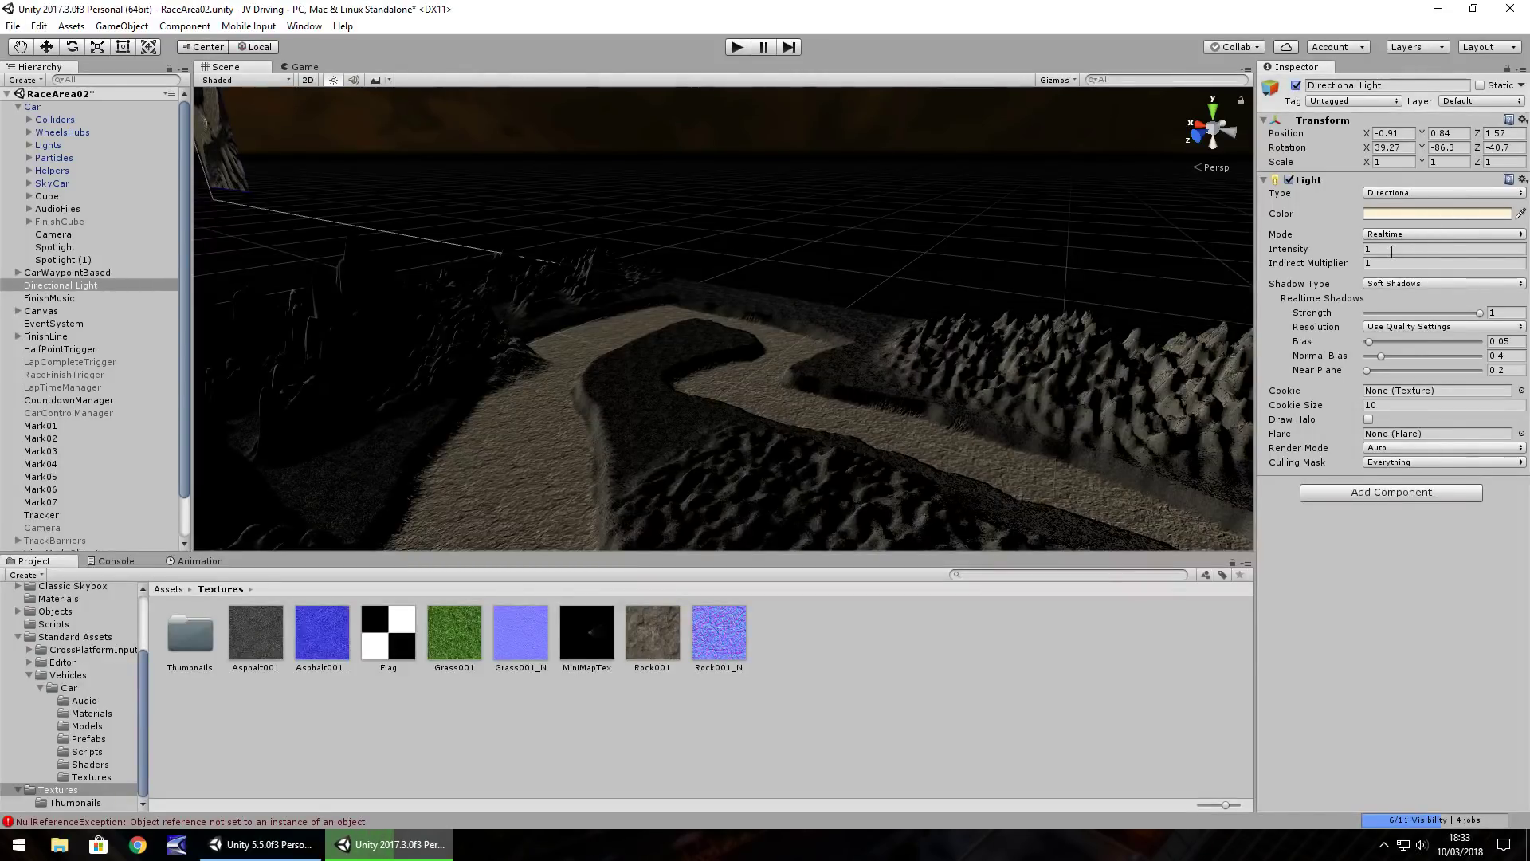
left_click(1394, 217)
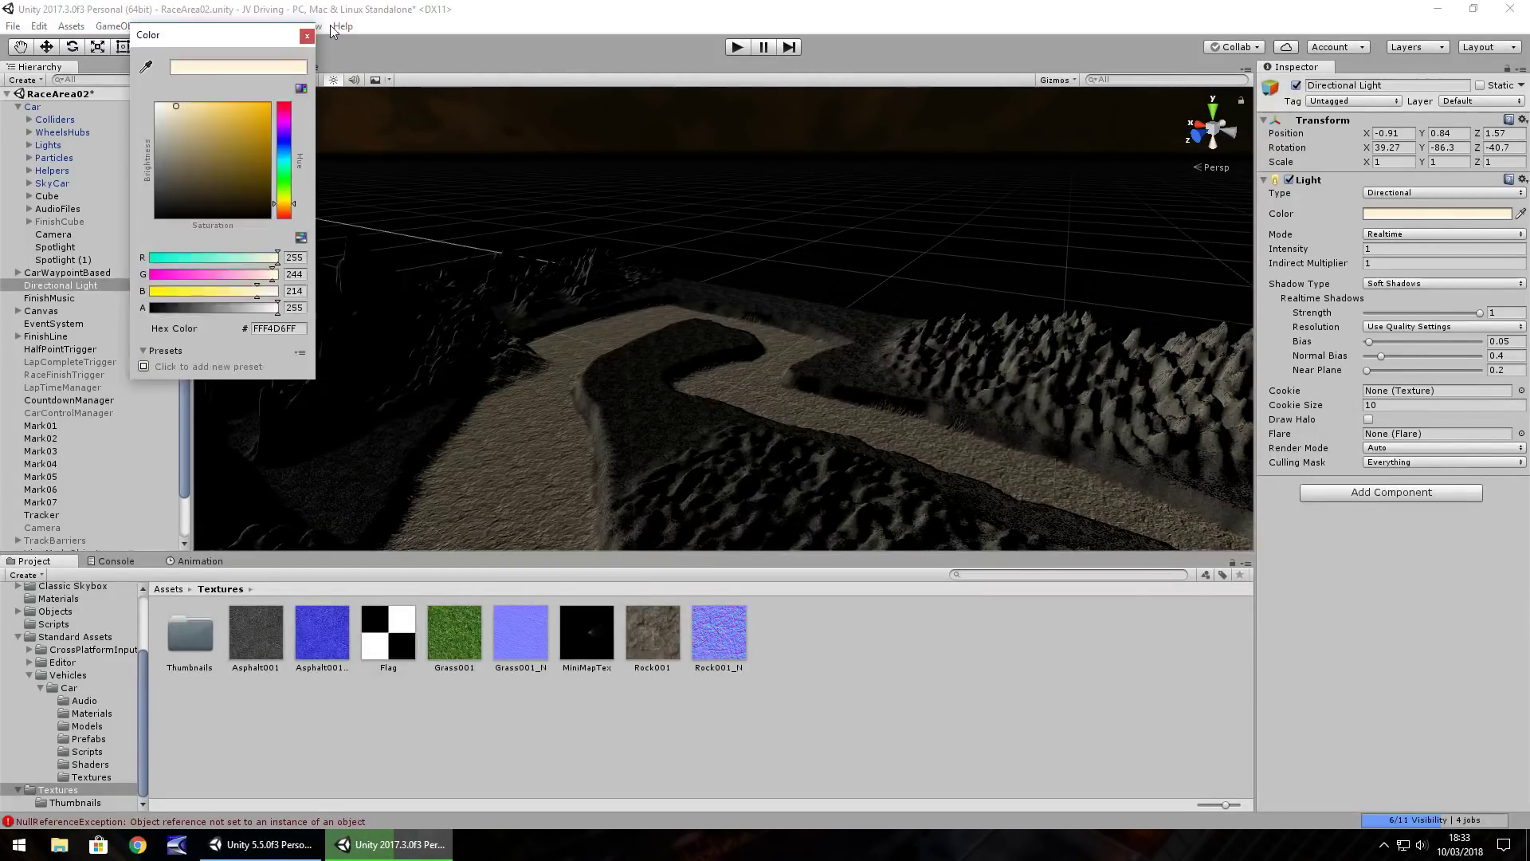
left_click(285, 156)
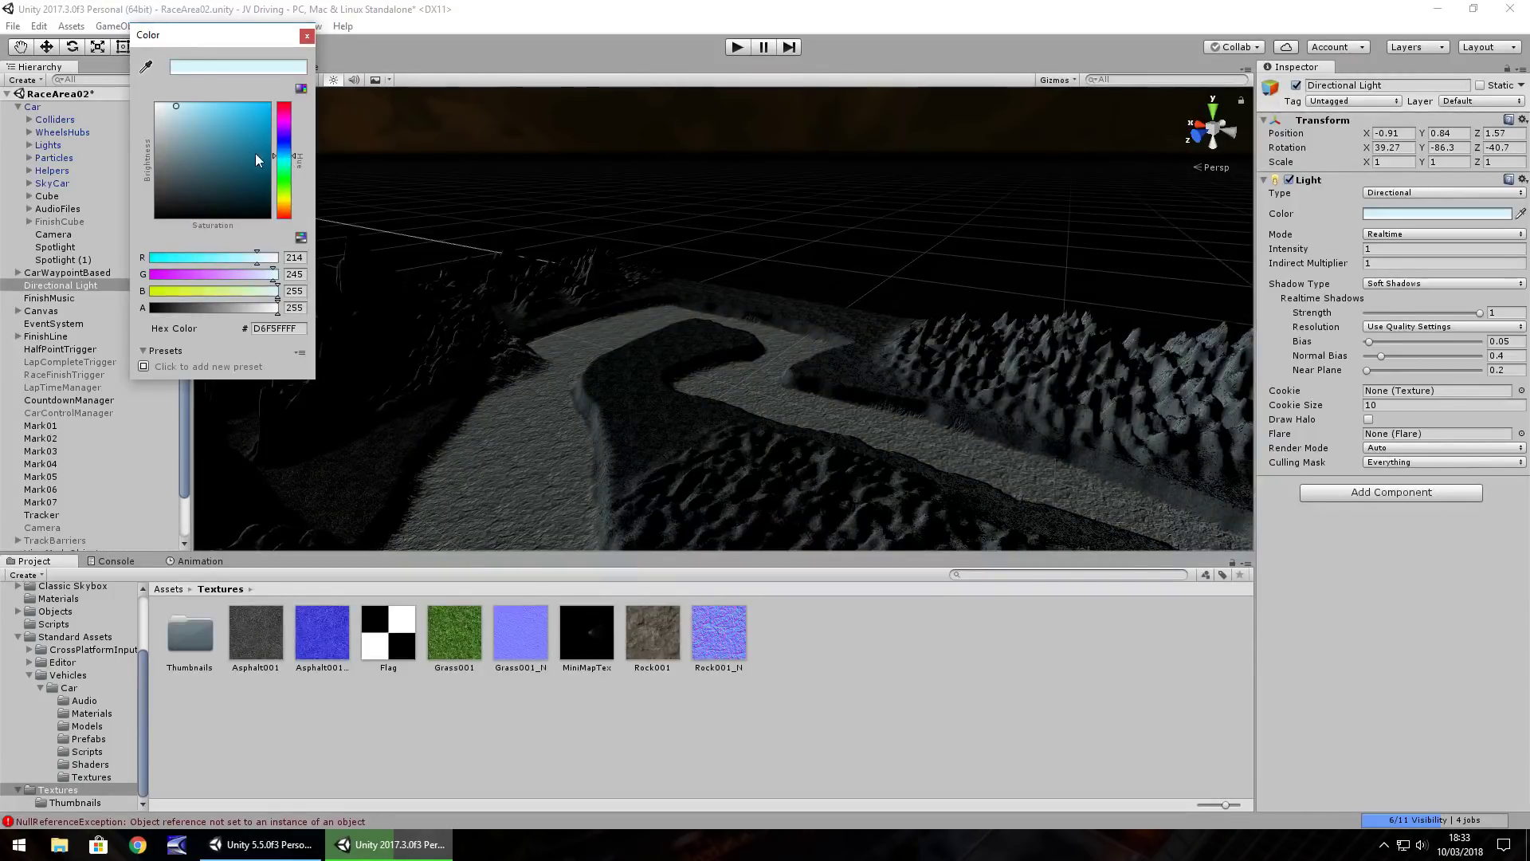
left_click(307, 35)
left_click(1382, 249)
type("0.5")
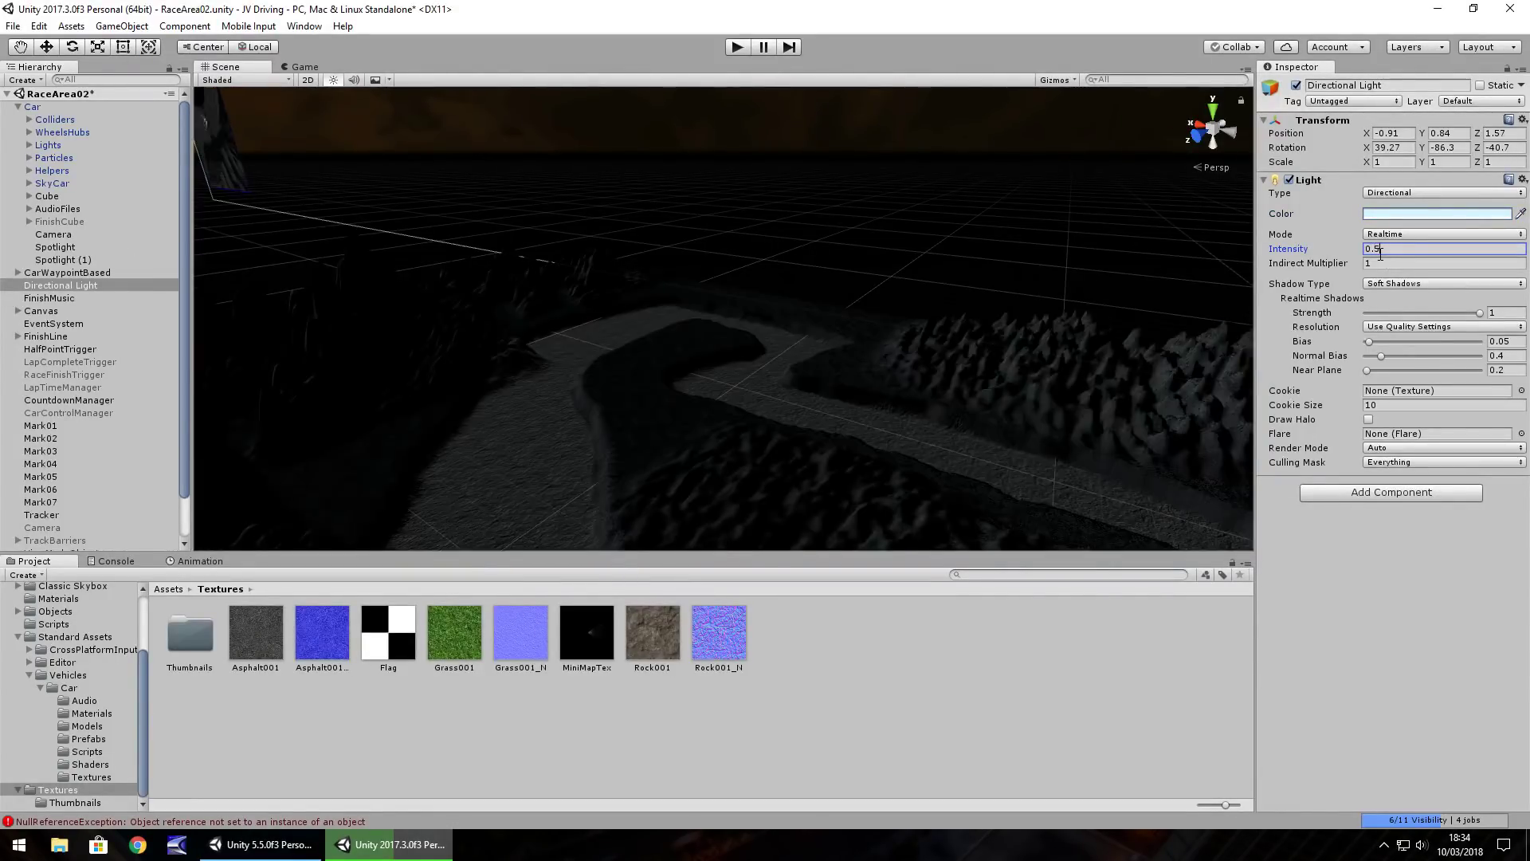
left_click(734, 46)
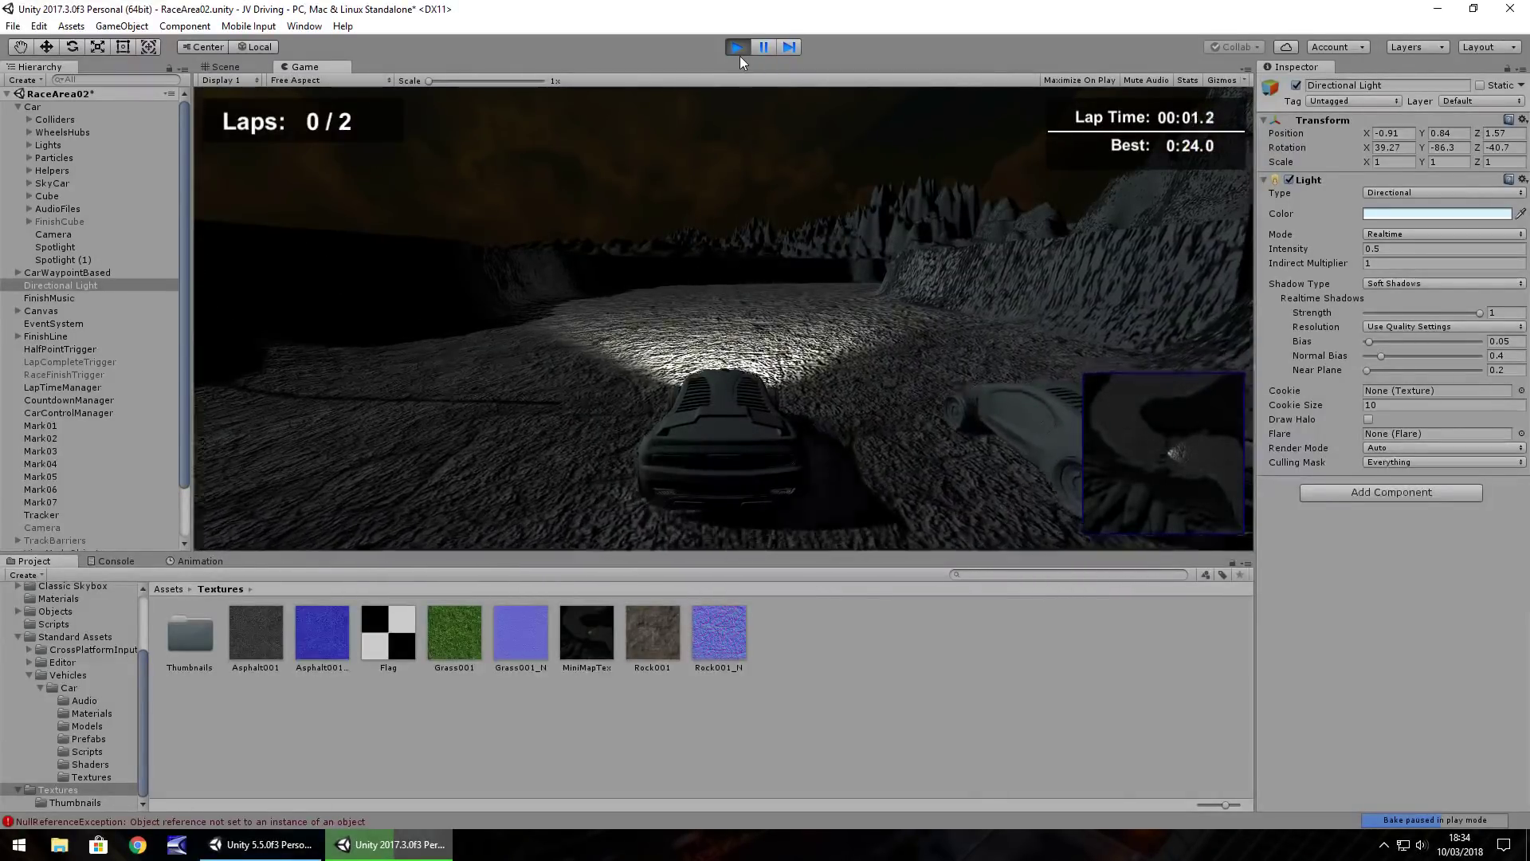
Drive the car down the moonlit track, veering left off the lit rock wall, then stop
key("Up")
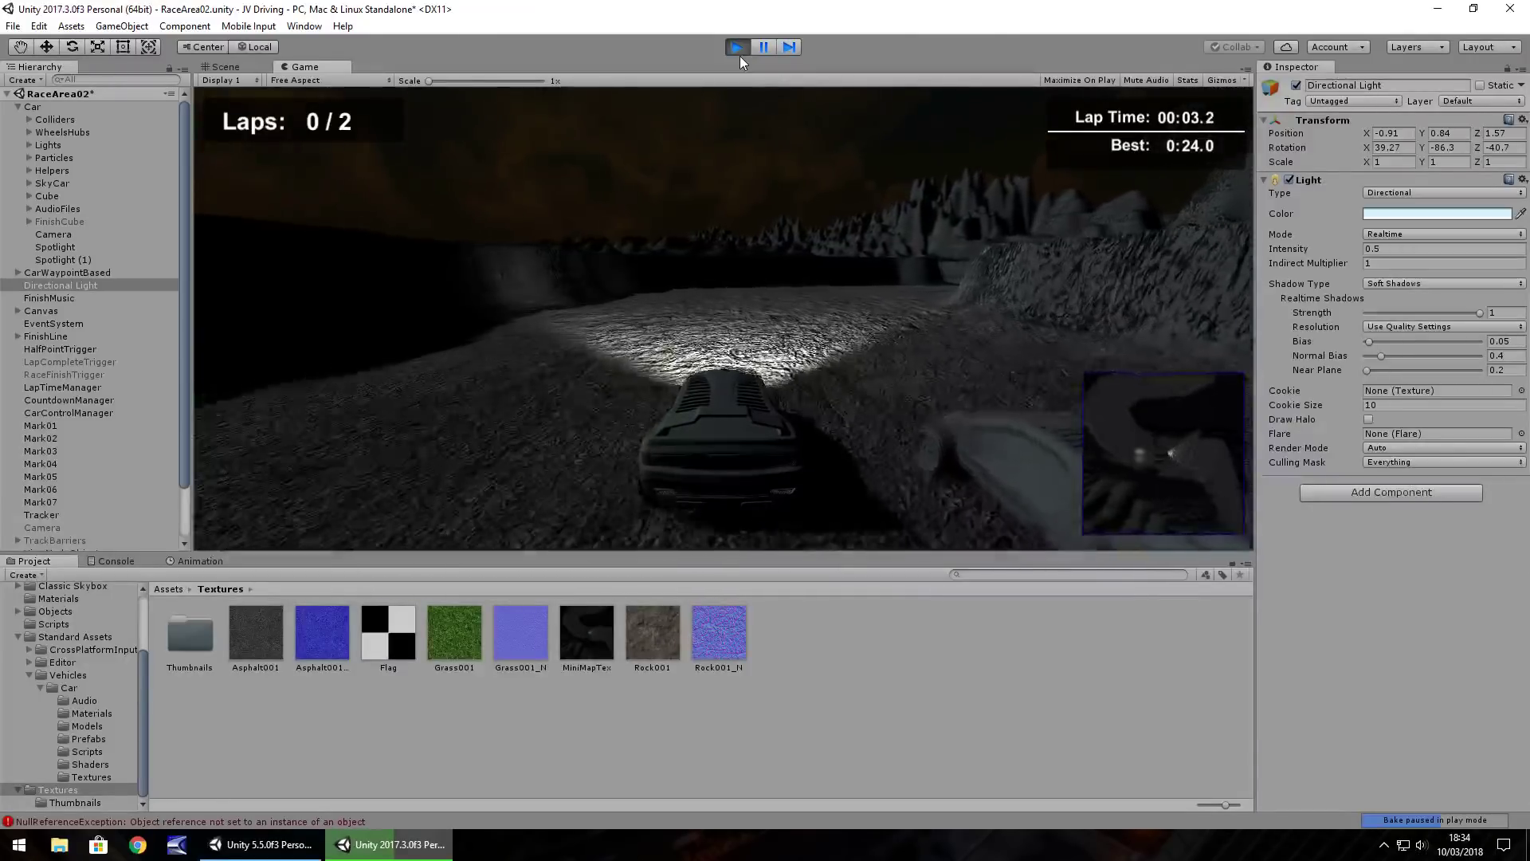
key("Up")
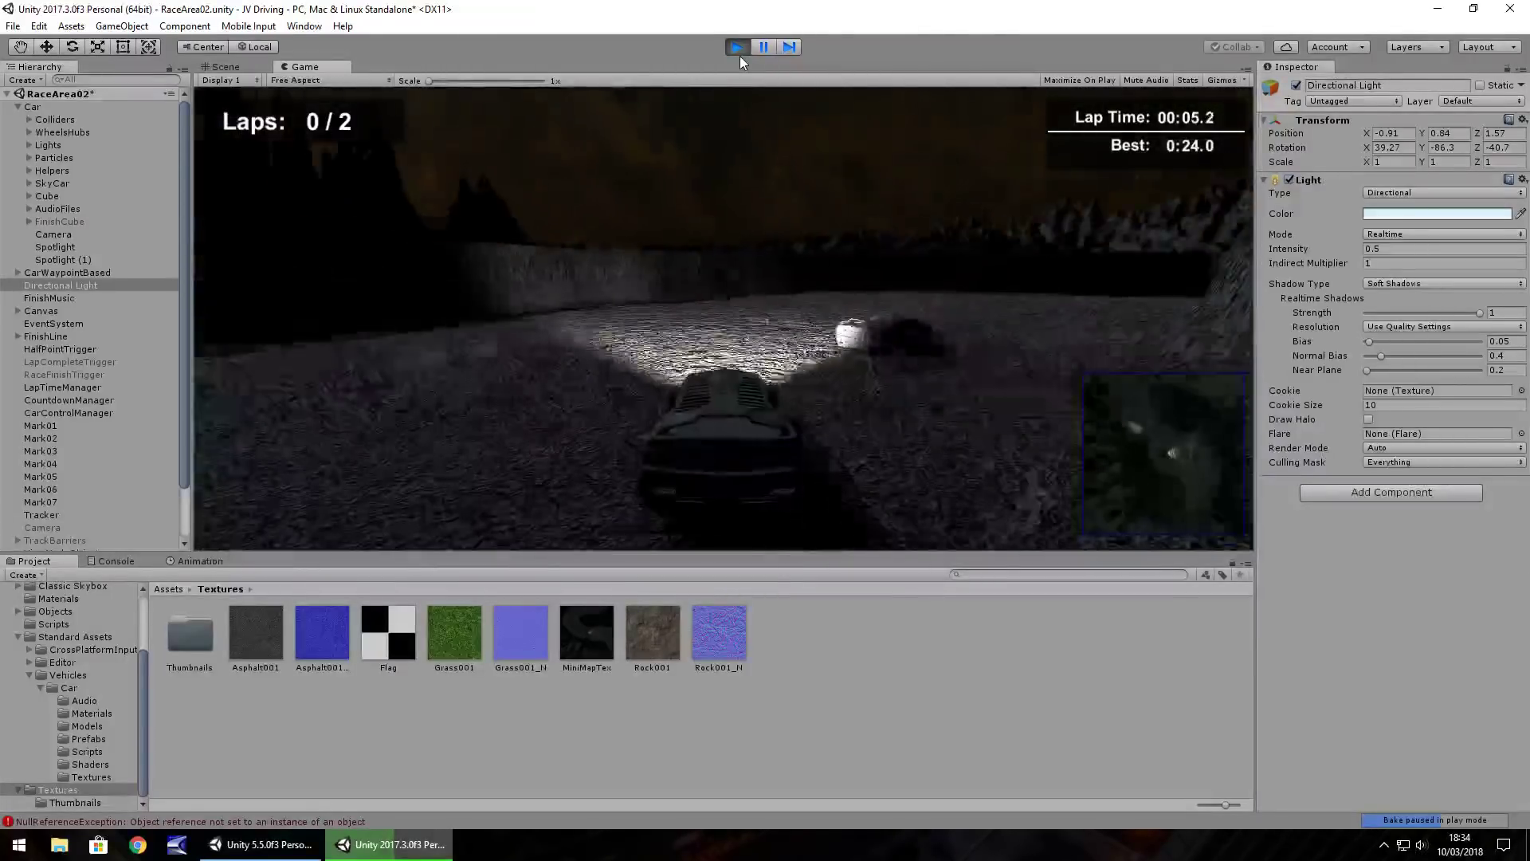
key("Up")
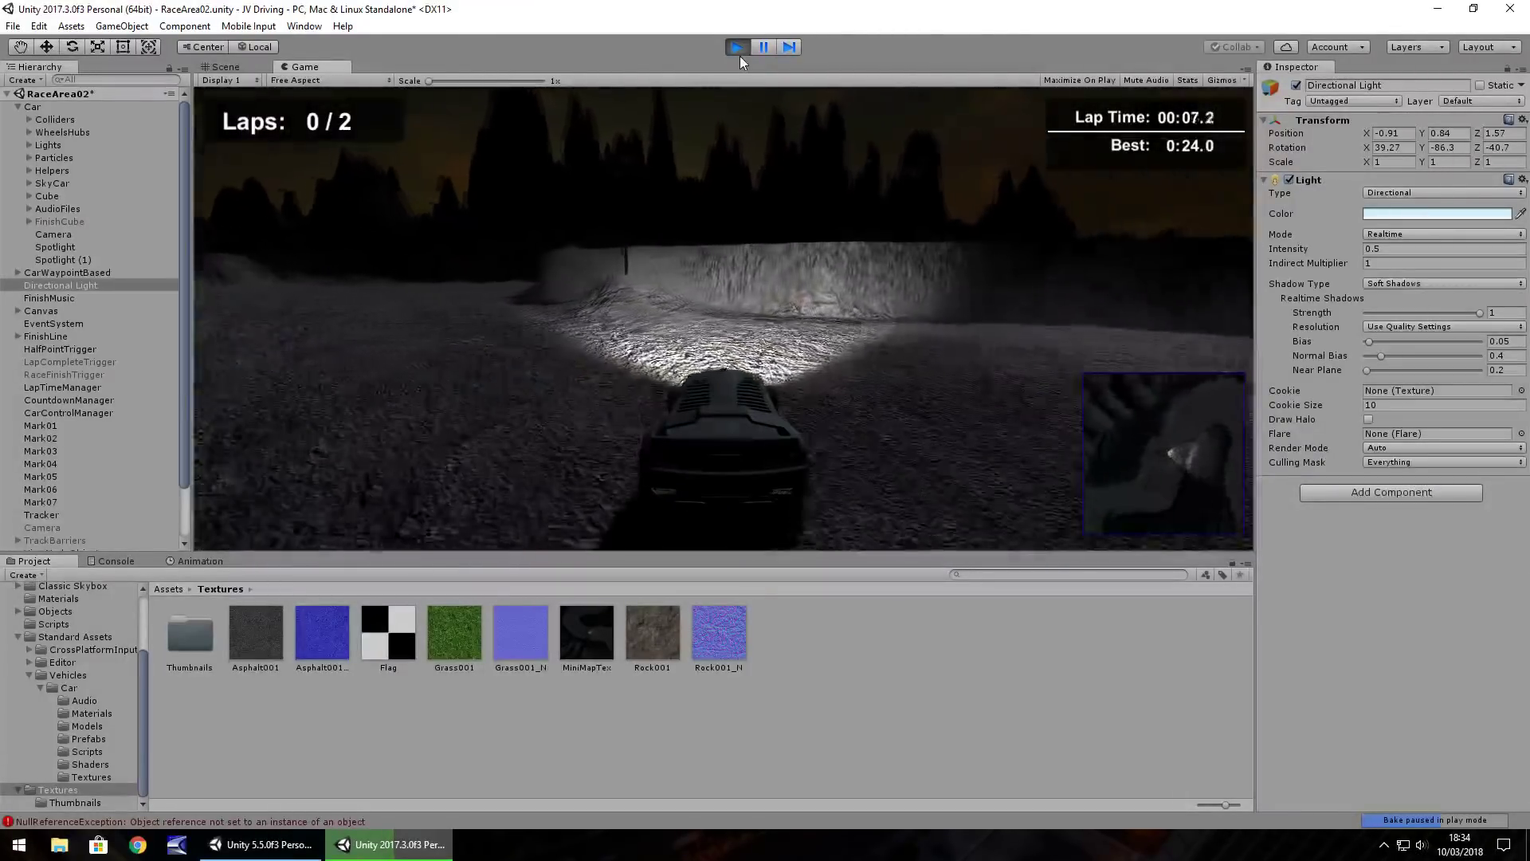
key("Up")
key("Left")
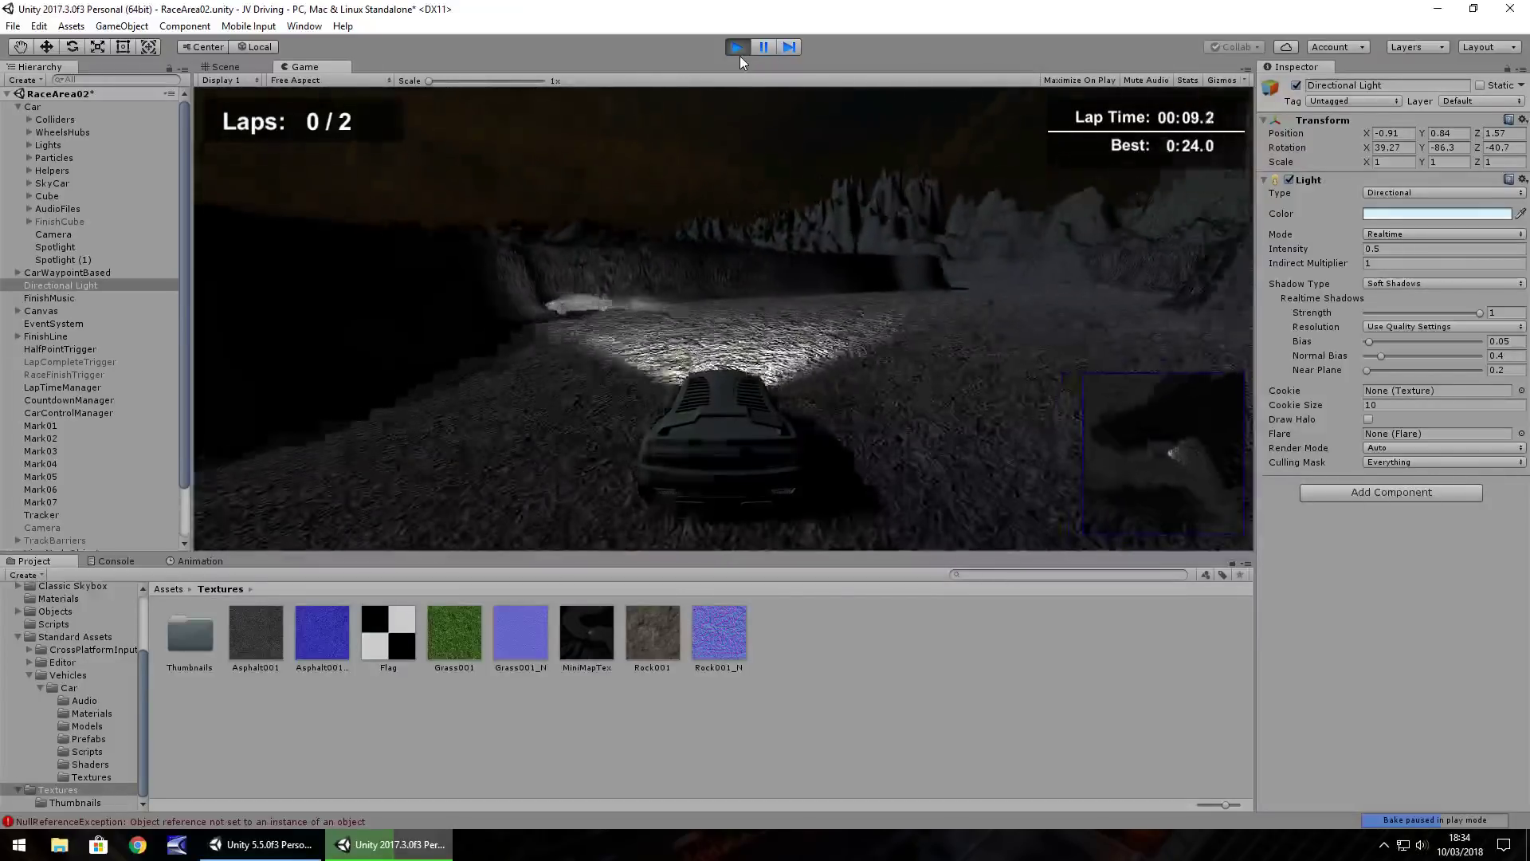
key("Up")
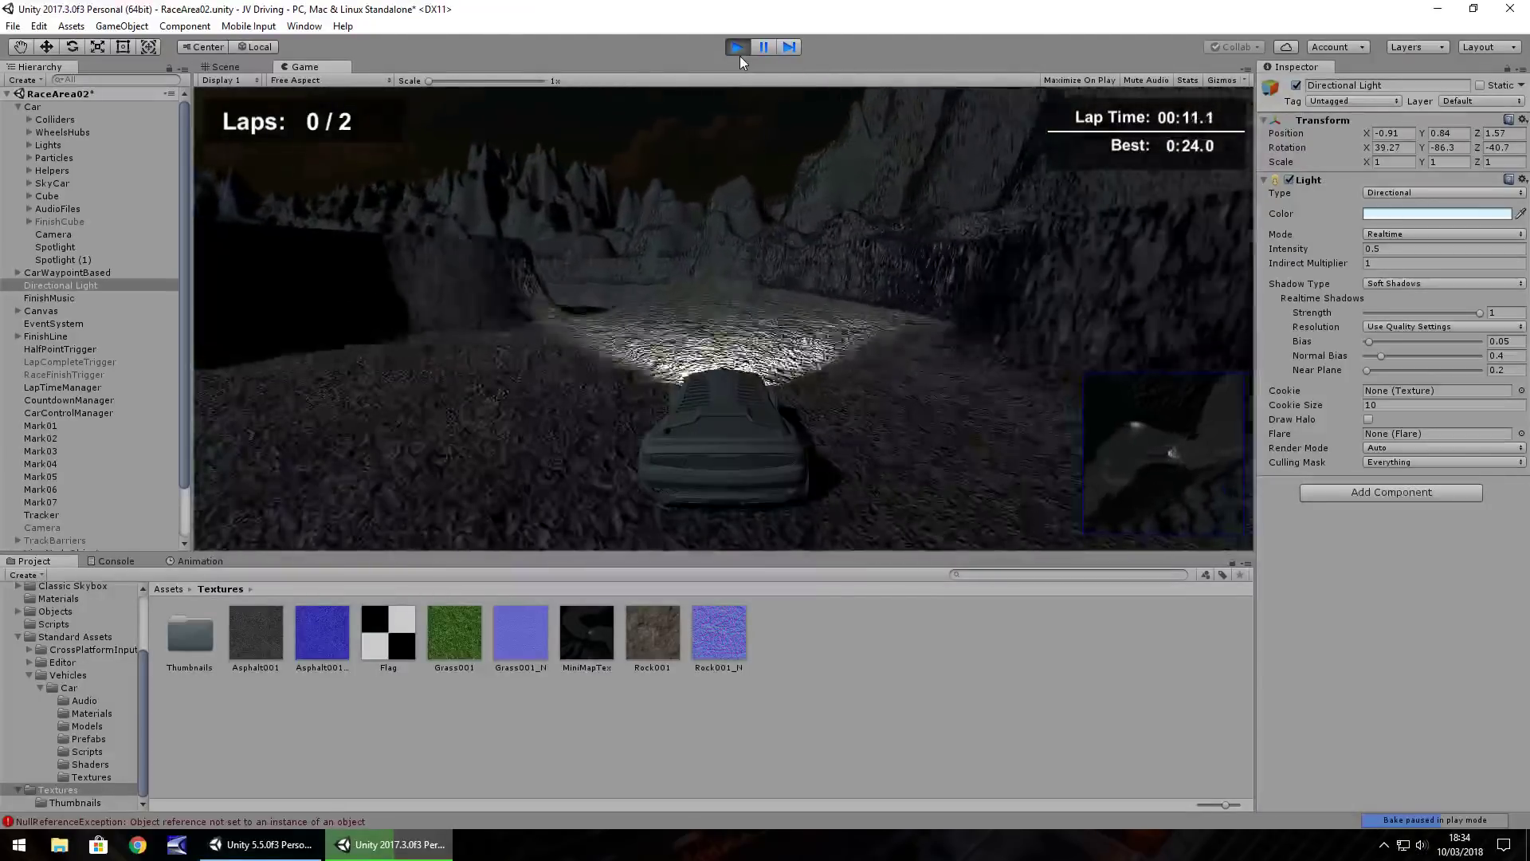
key("Up")
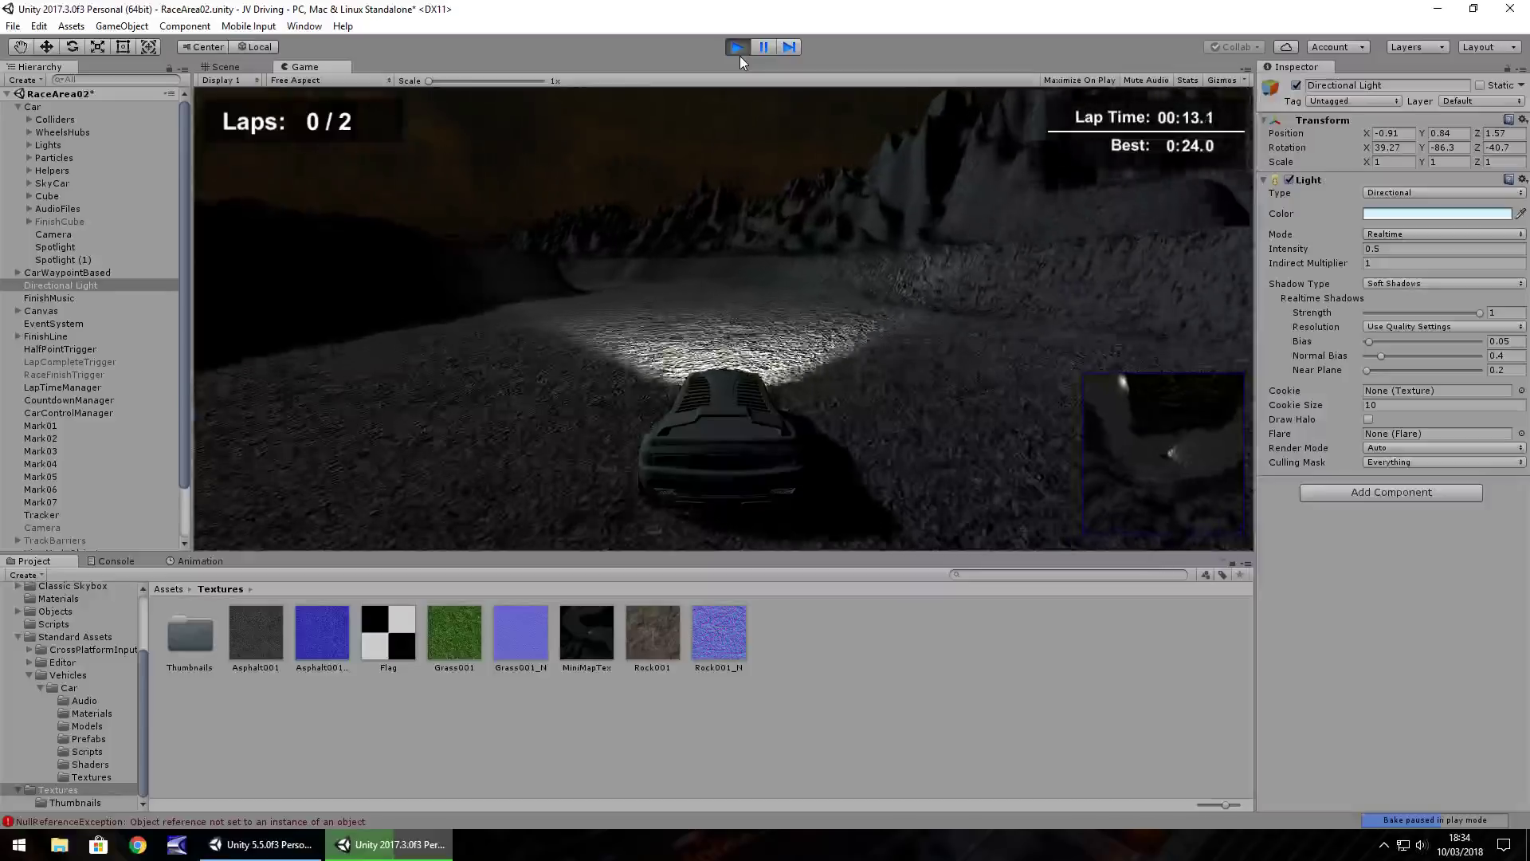
key("Up")
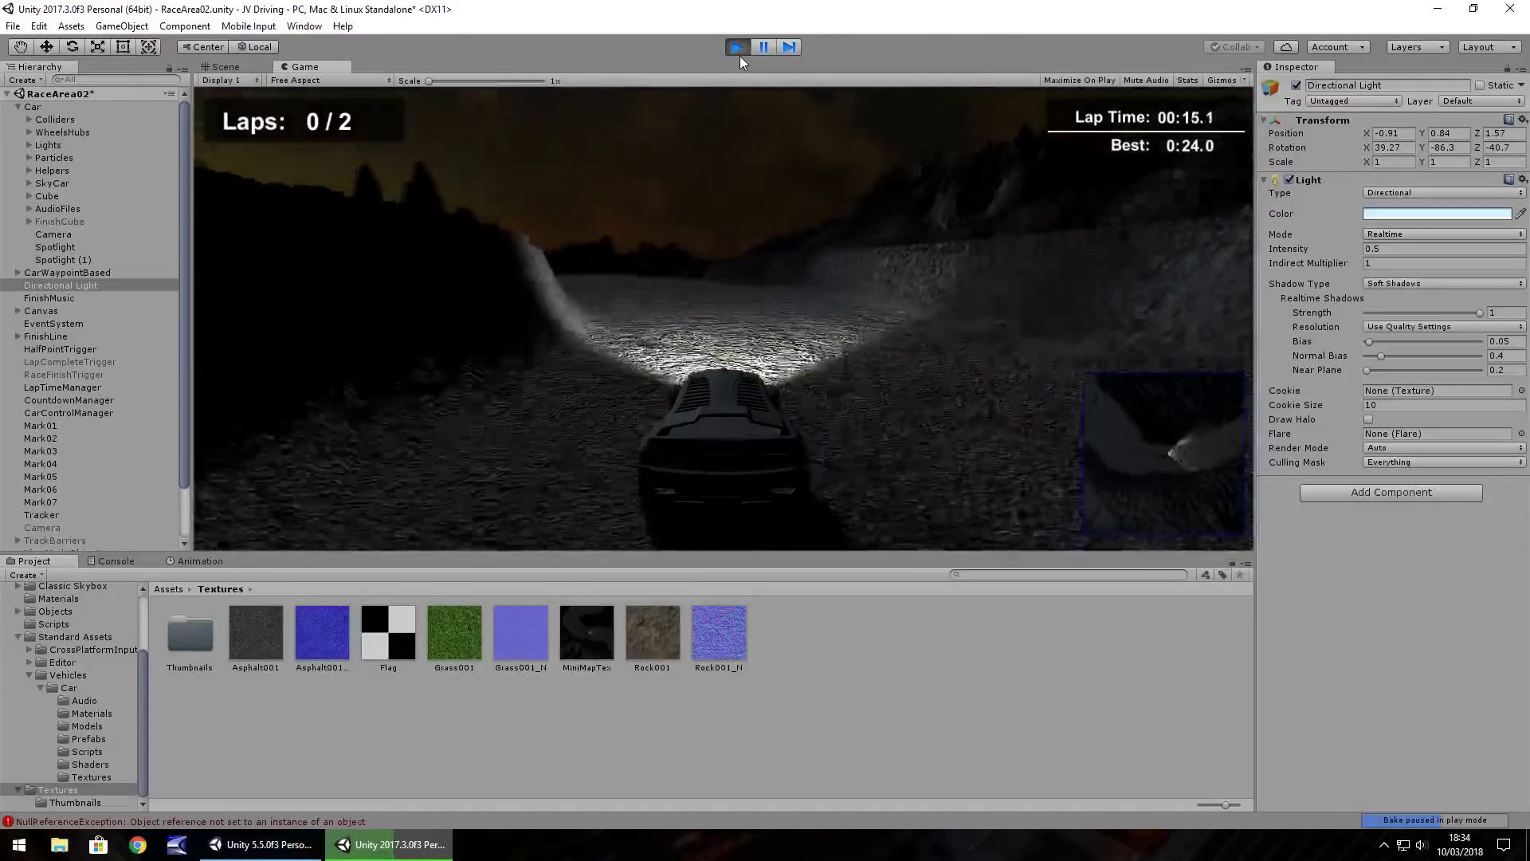
key("Up")
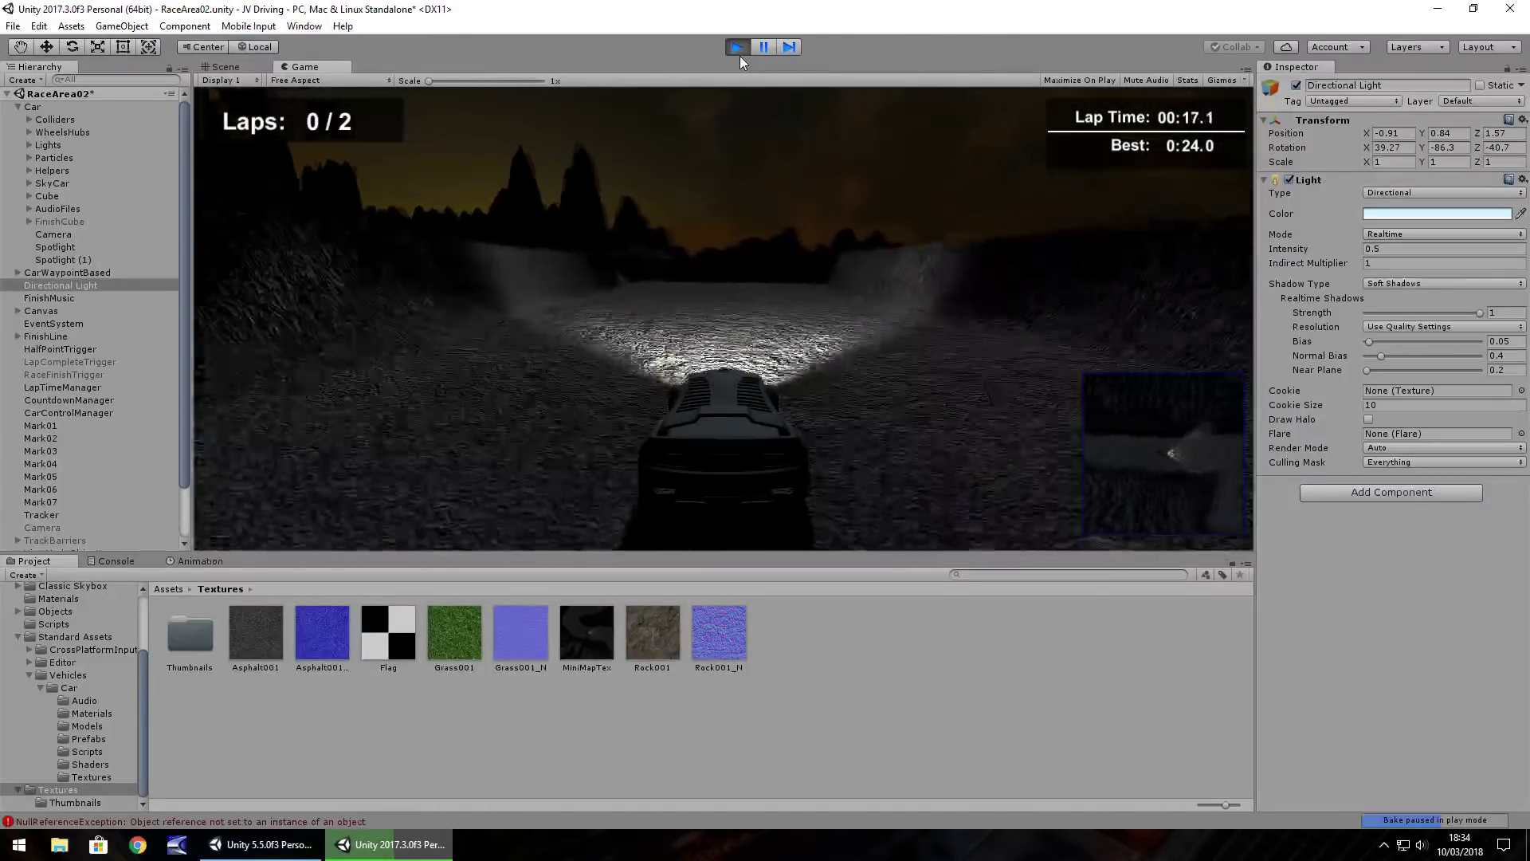
left_click(739, 56)
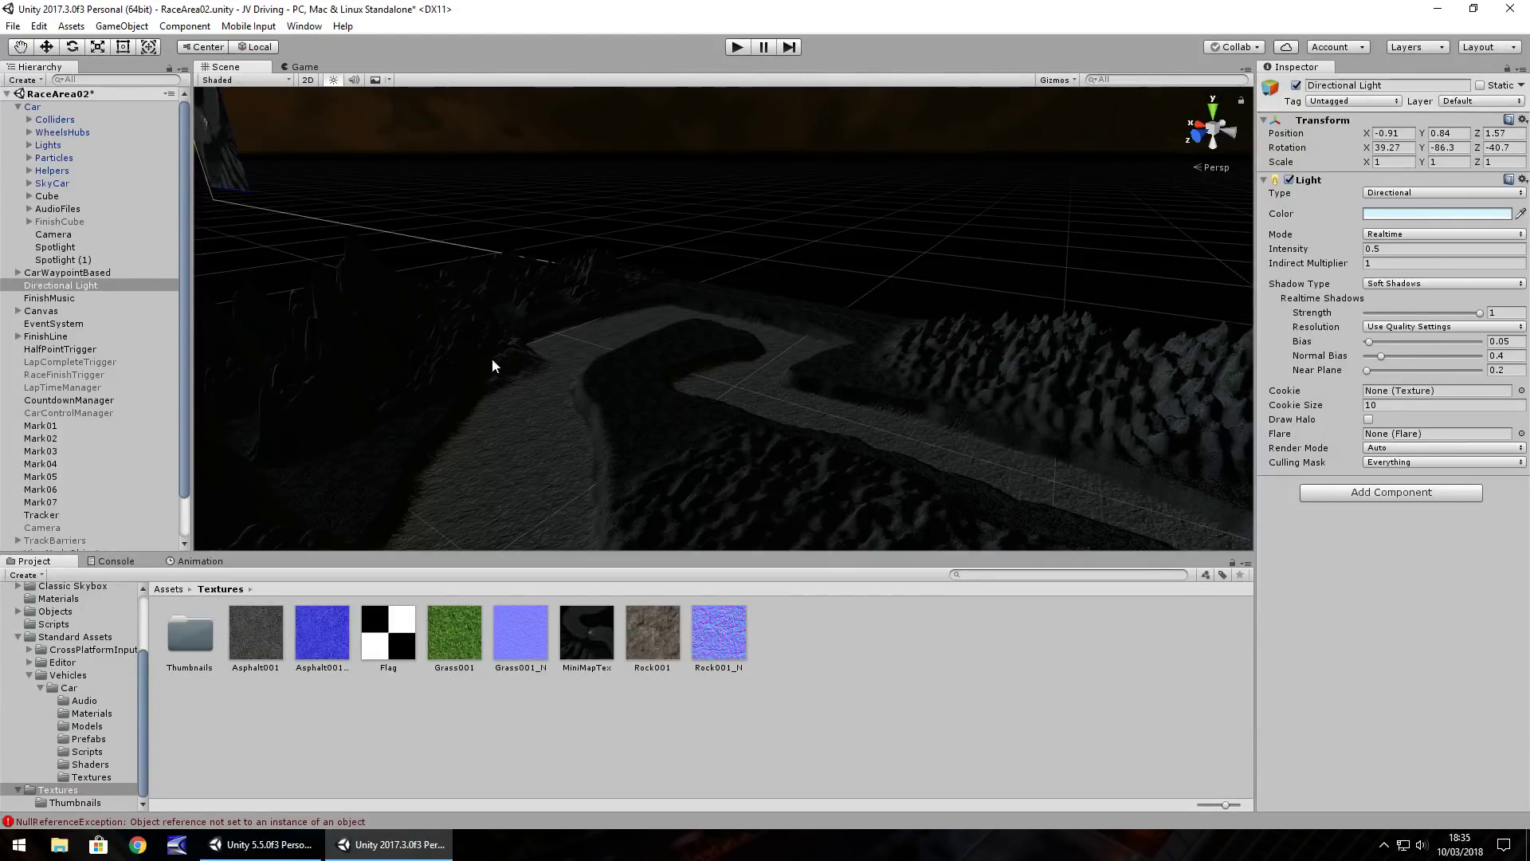
right_click_drag(793, 374, 828, 439)
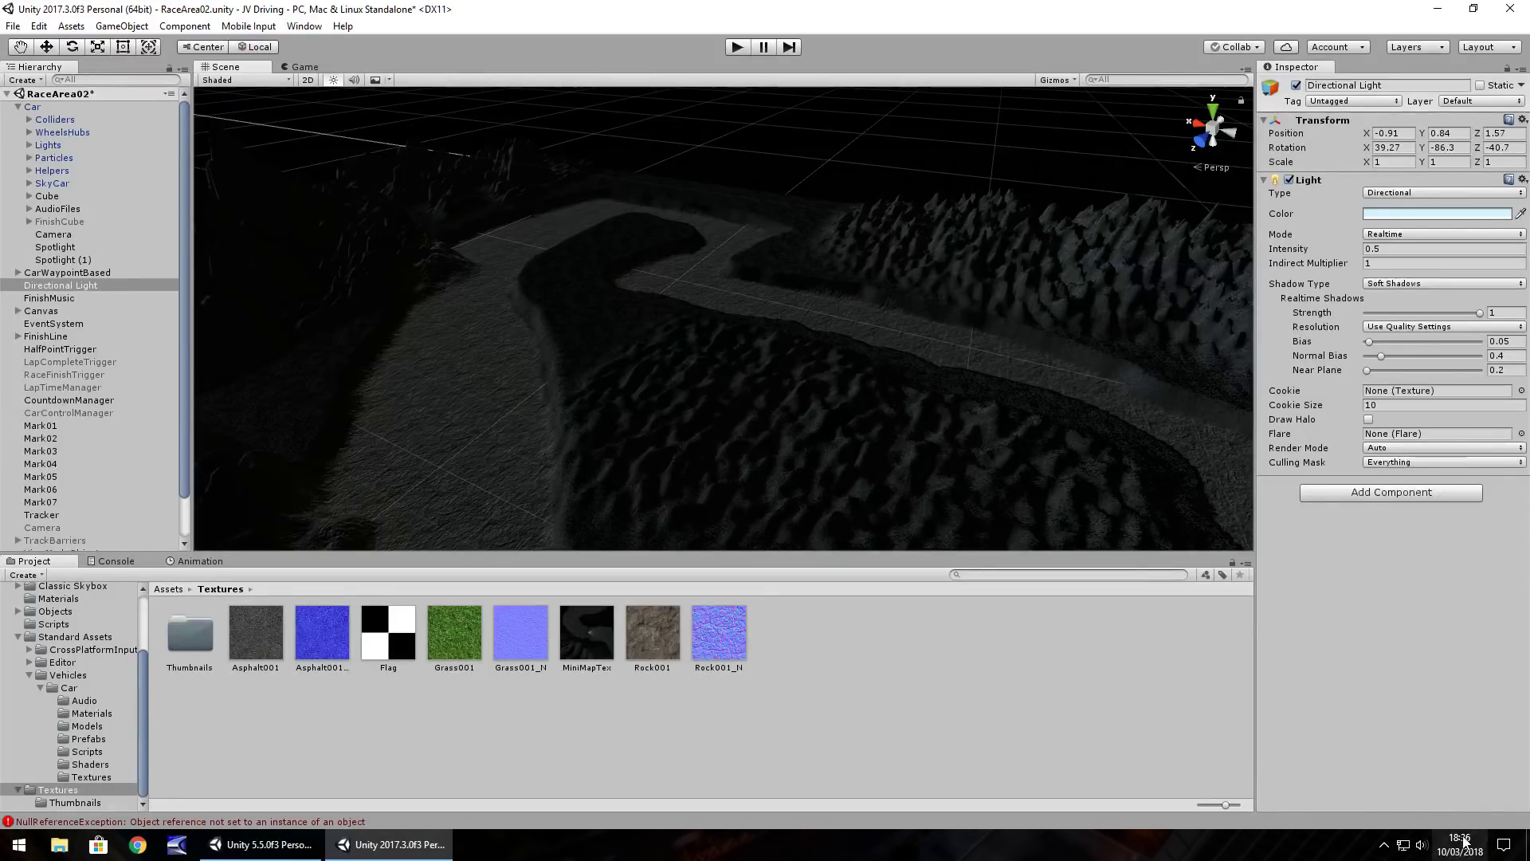
mouse_move(1469, 846)
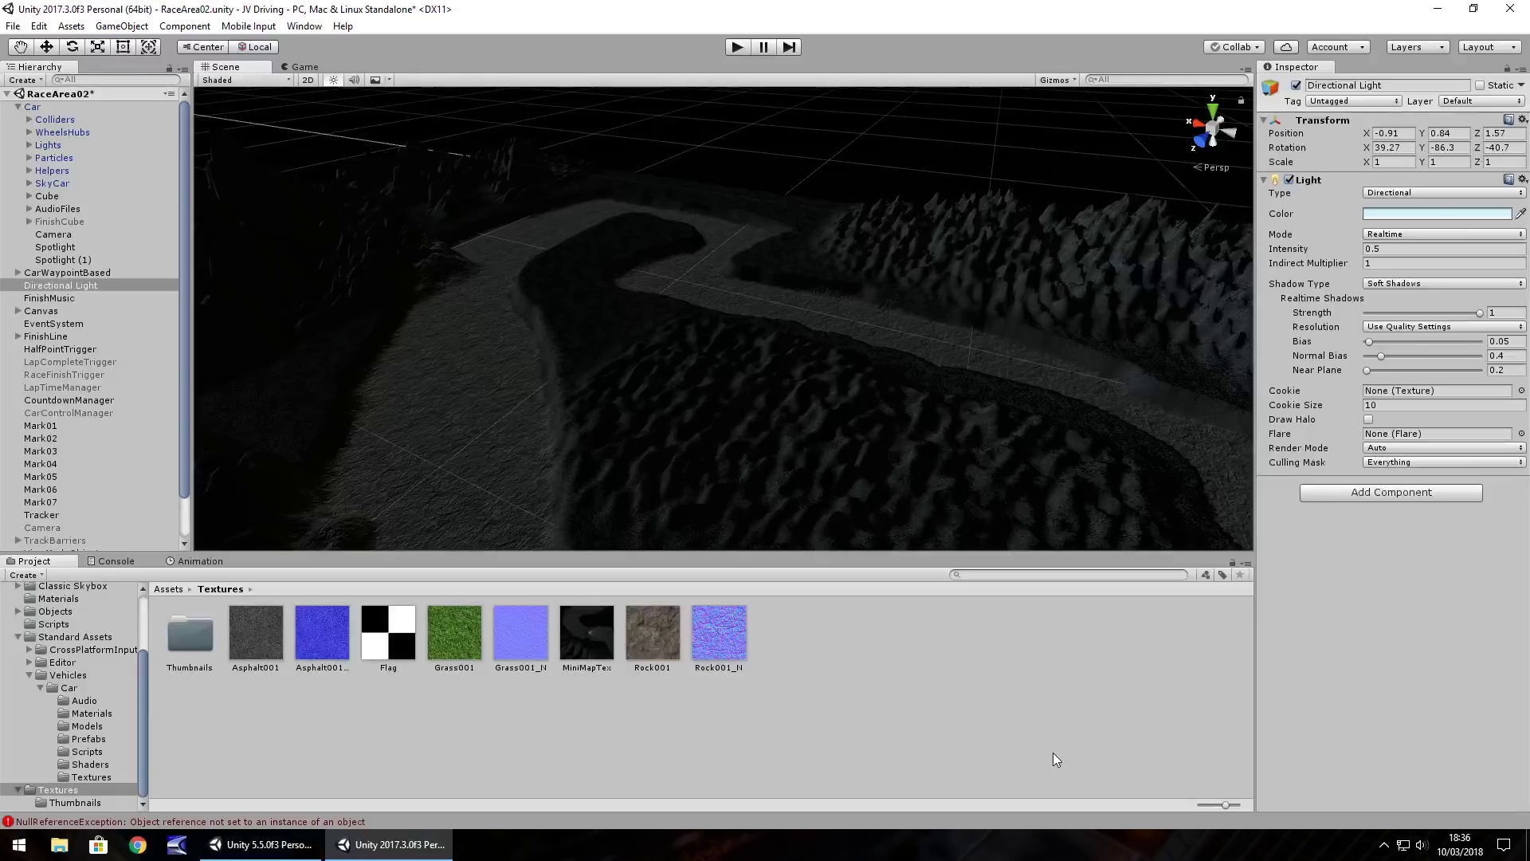
left_click_drag(925, 472, 1218, 432, "alt")
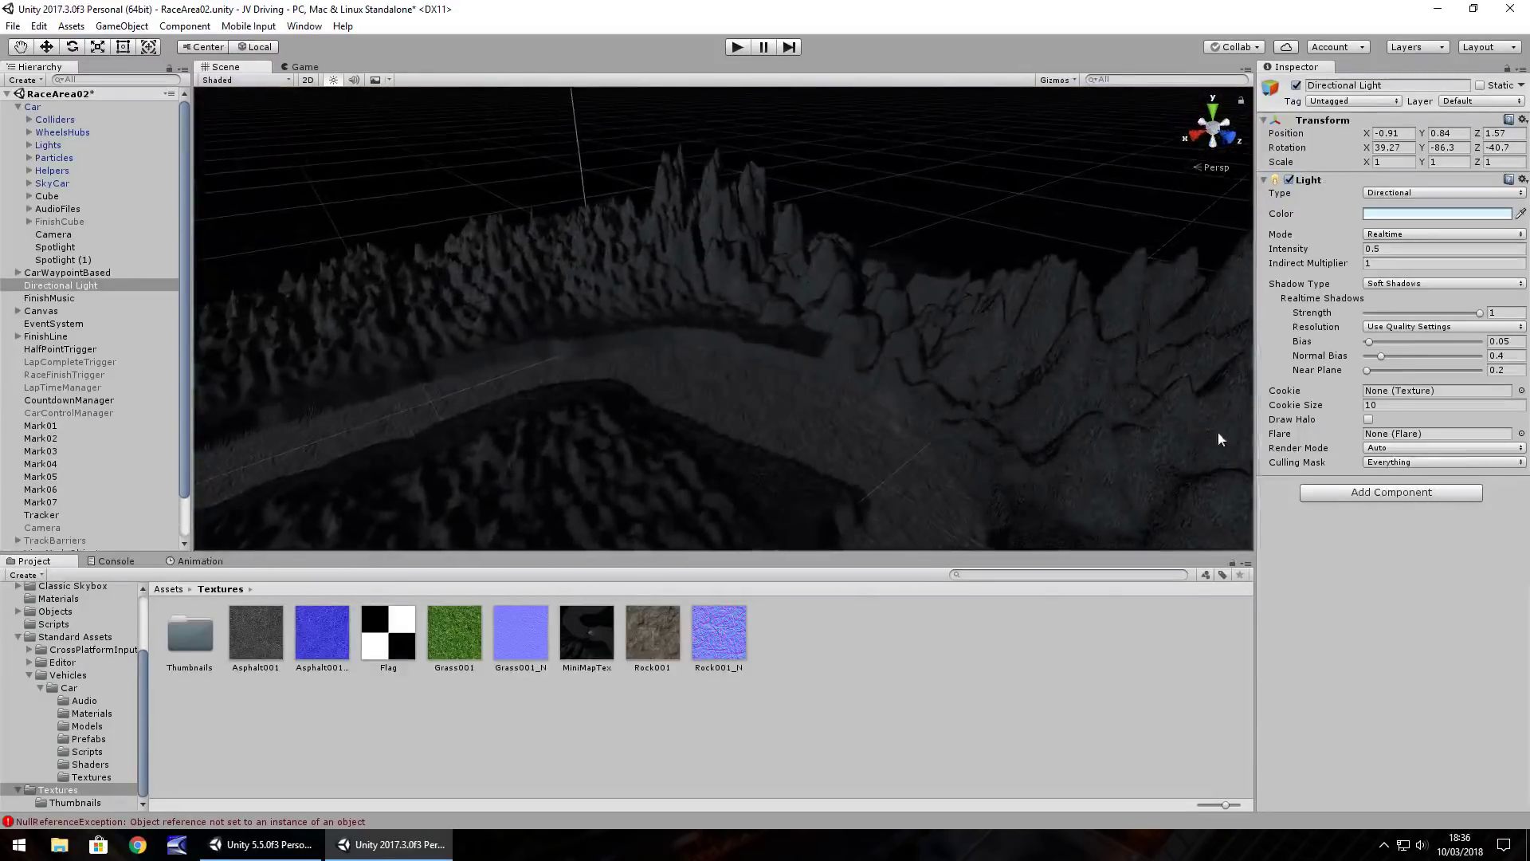
Save the RaceArea02 scene with Ctrl+S and orbit to look down on the track
key("ctrl+s")
left_click_drag(595, 399, 127, 447, "alt")
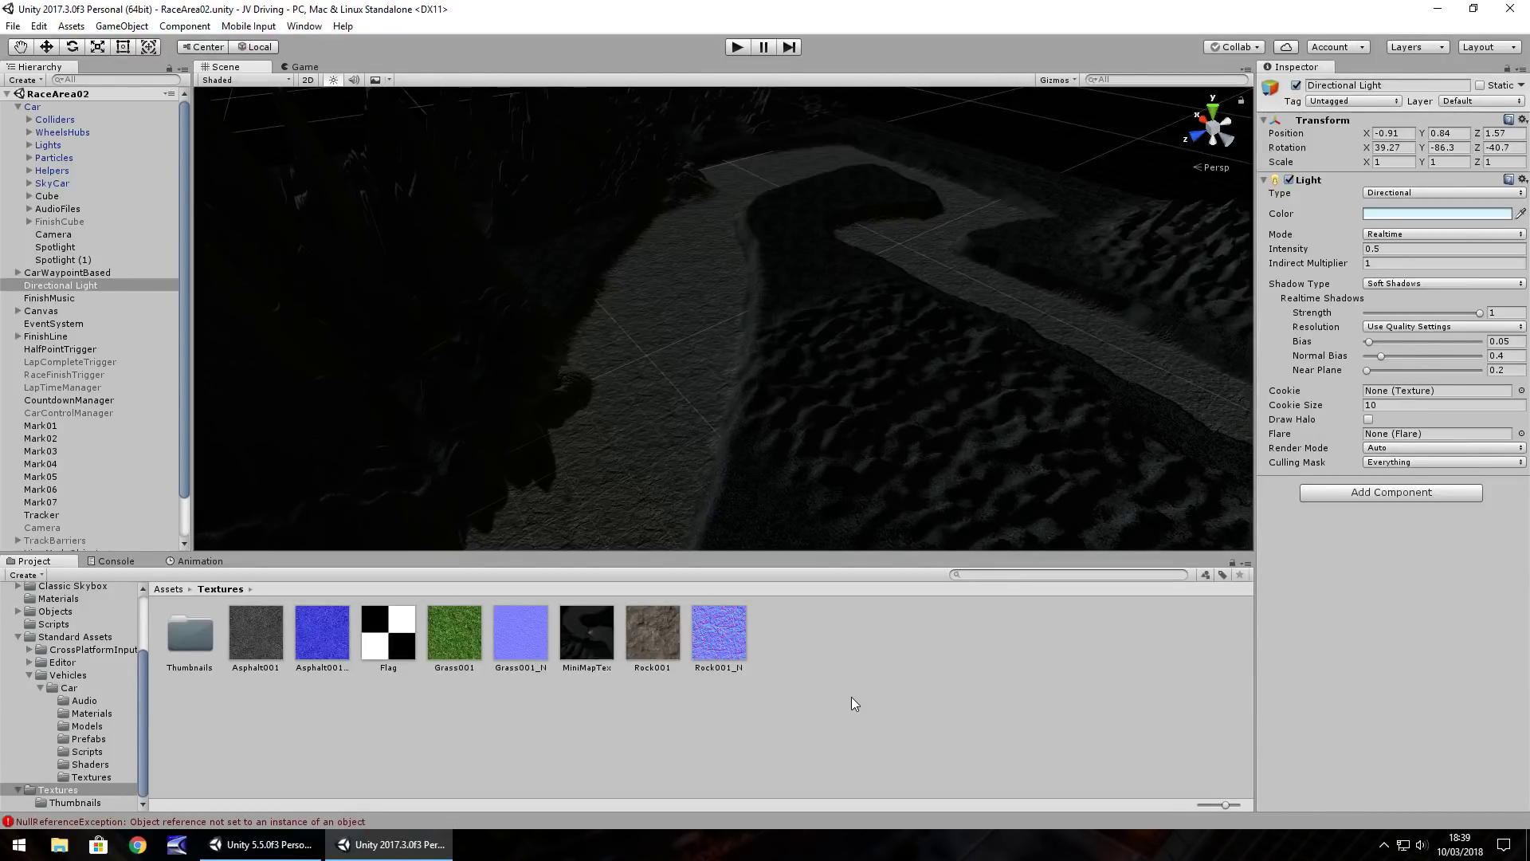
Orbit and zoom the Scene view around the road and over the sculpted ground
right_click_drag(900, 479, 942, 307)
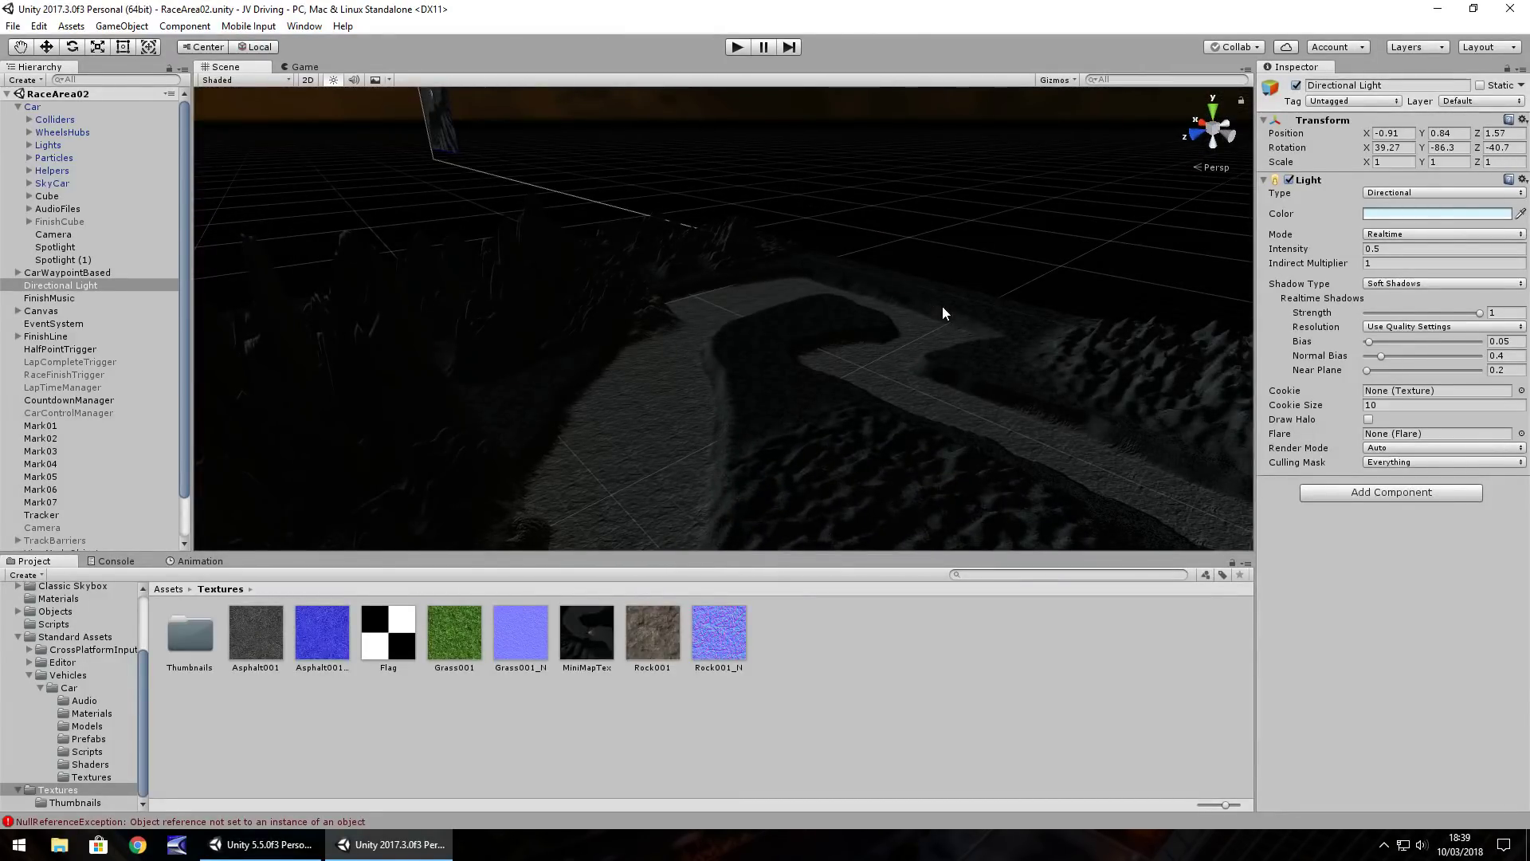
right_click_drag(813, 381, 772, 429)
right_click_drag(966, 388, 657, 407)
mouse_move(977, 414)
right_mouse_down()
mouse_move(609, 405)
mouse_move(741, 462)
mouse_move(838, 461)
mouse_move(972, 413)
right_mouse_up()
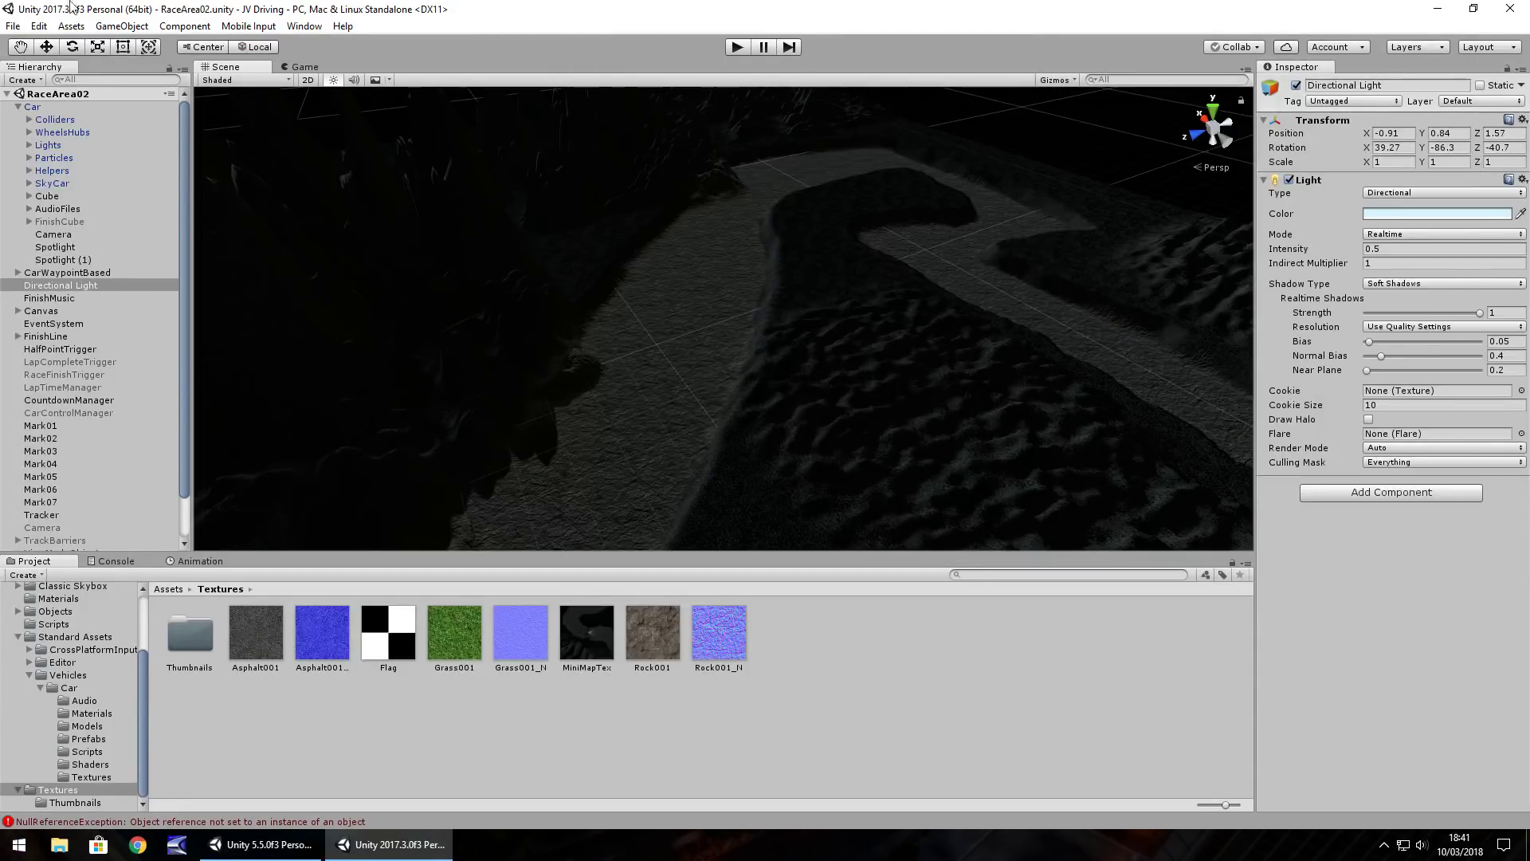
Switch to the giveaway Unity project and open GeneratorScripty from the Assets folder
left_click(275, 843)
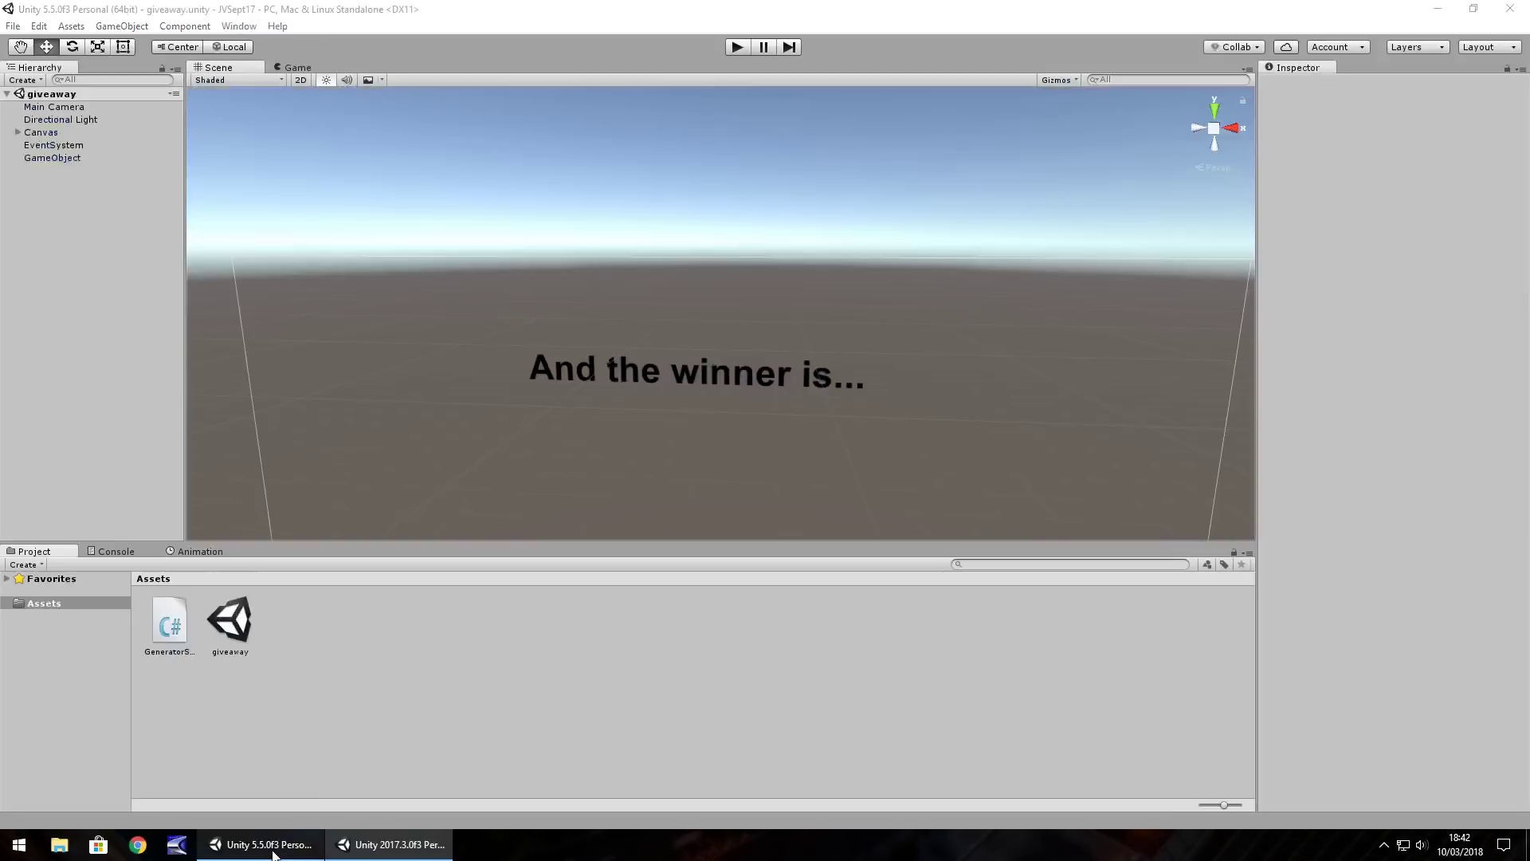
double_click(167, 635)
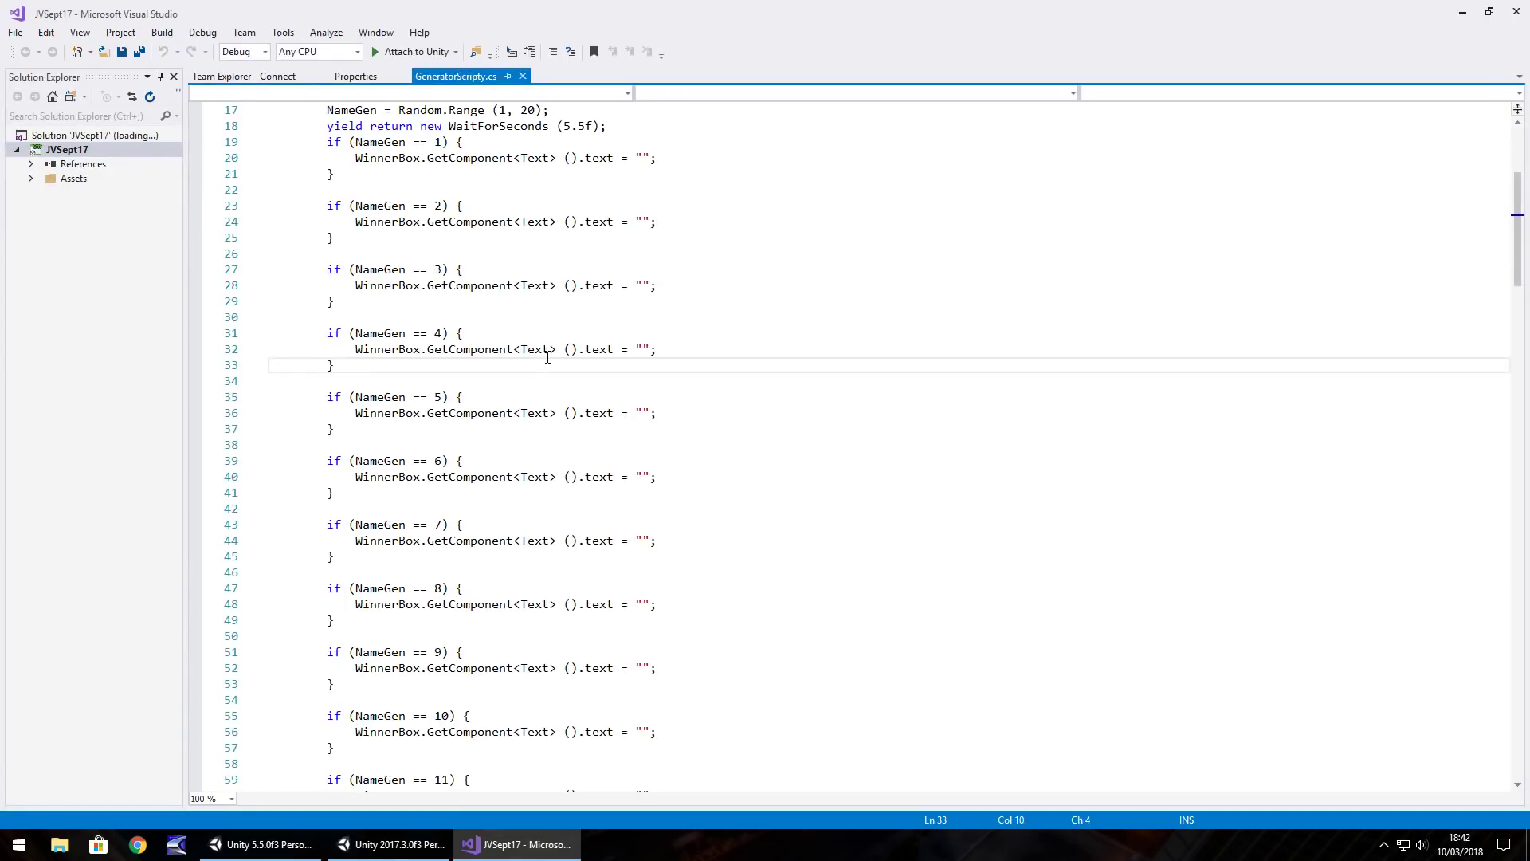
scroll(529, 385, "down", 18)
left_click_drag(1519, 323, 1522, 137)
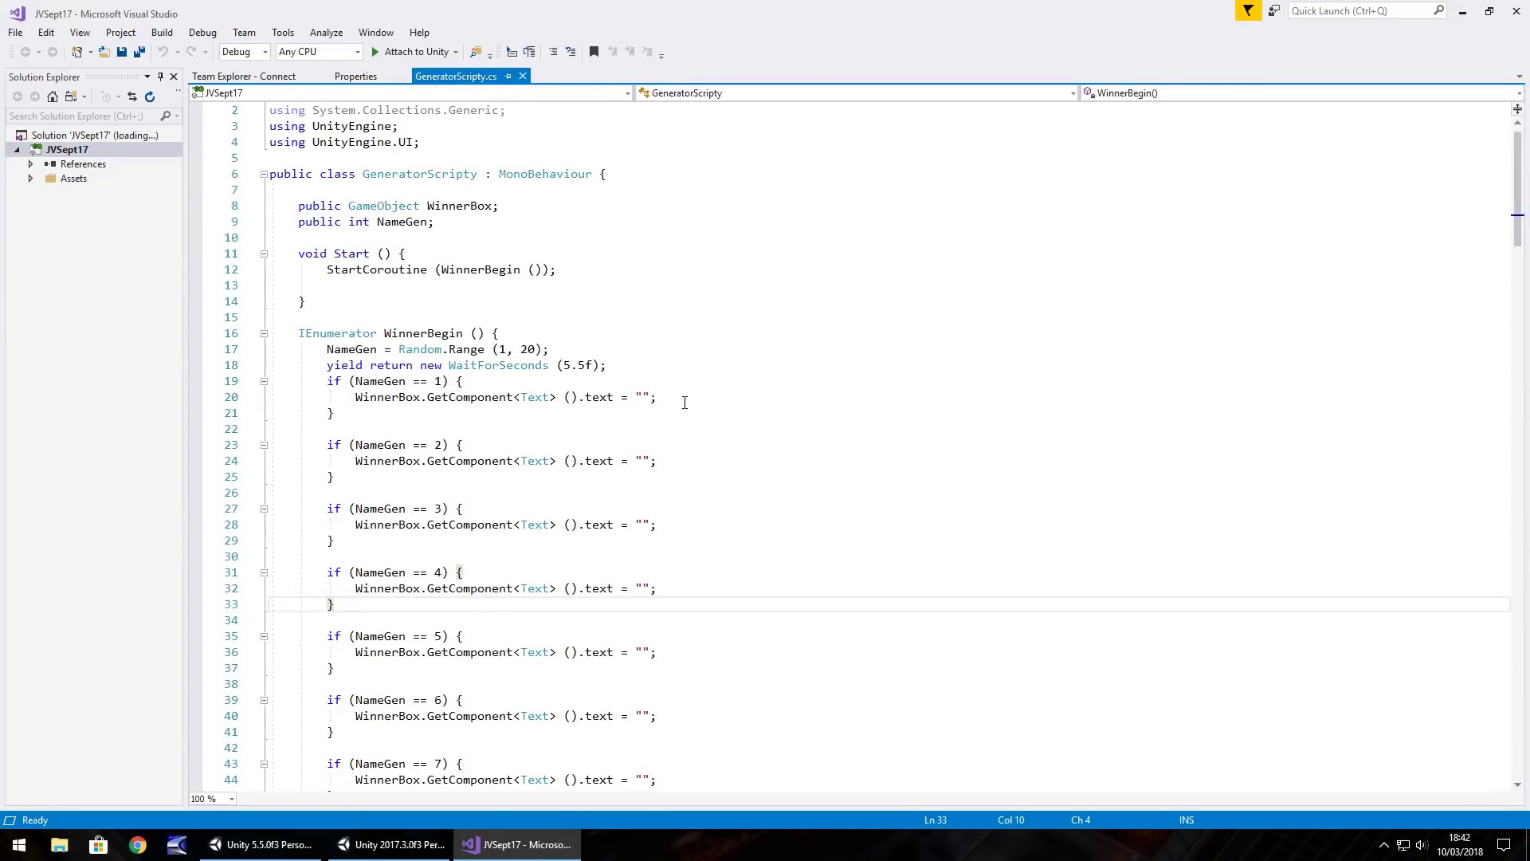
left_click(643, 397)
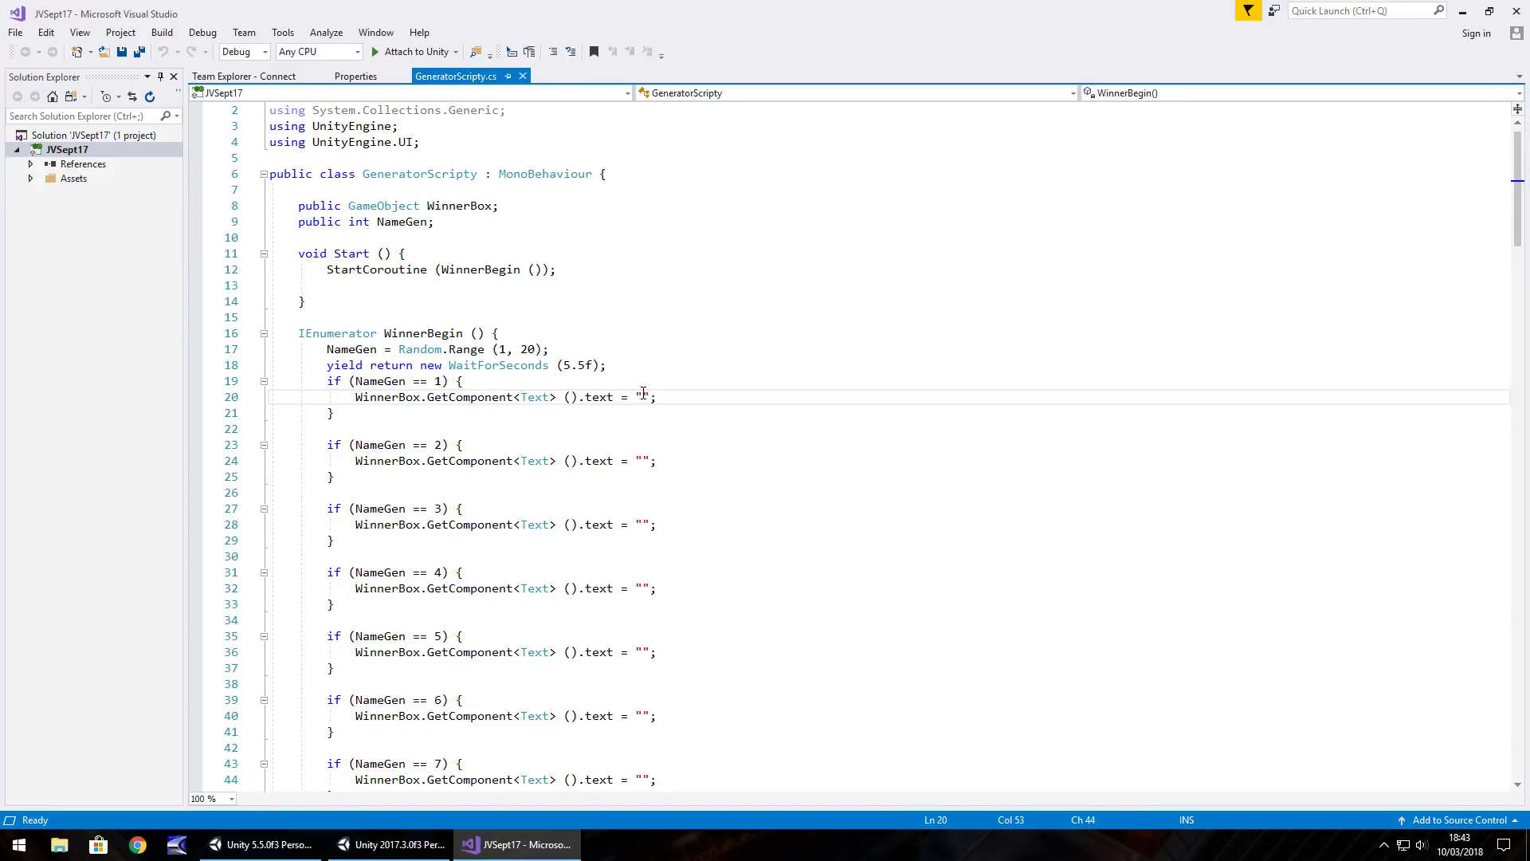
left_click(643, 461)
left_click(643, 526)
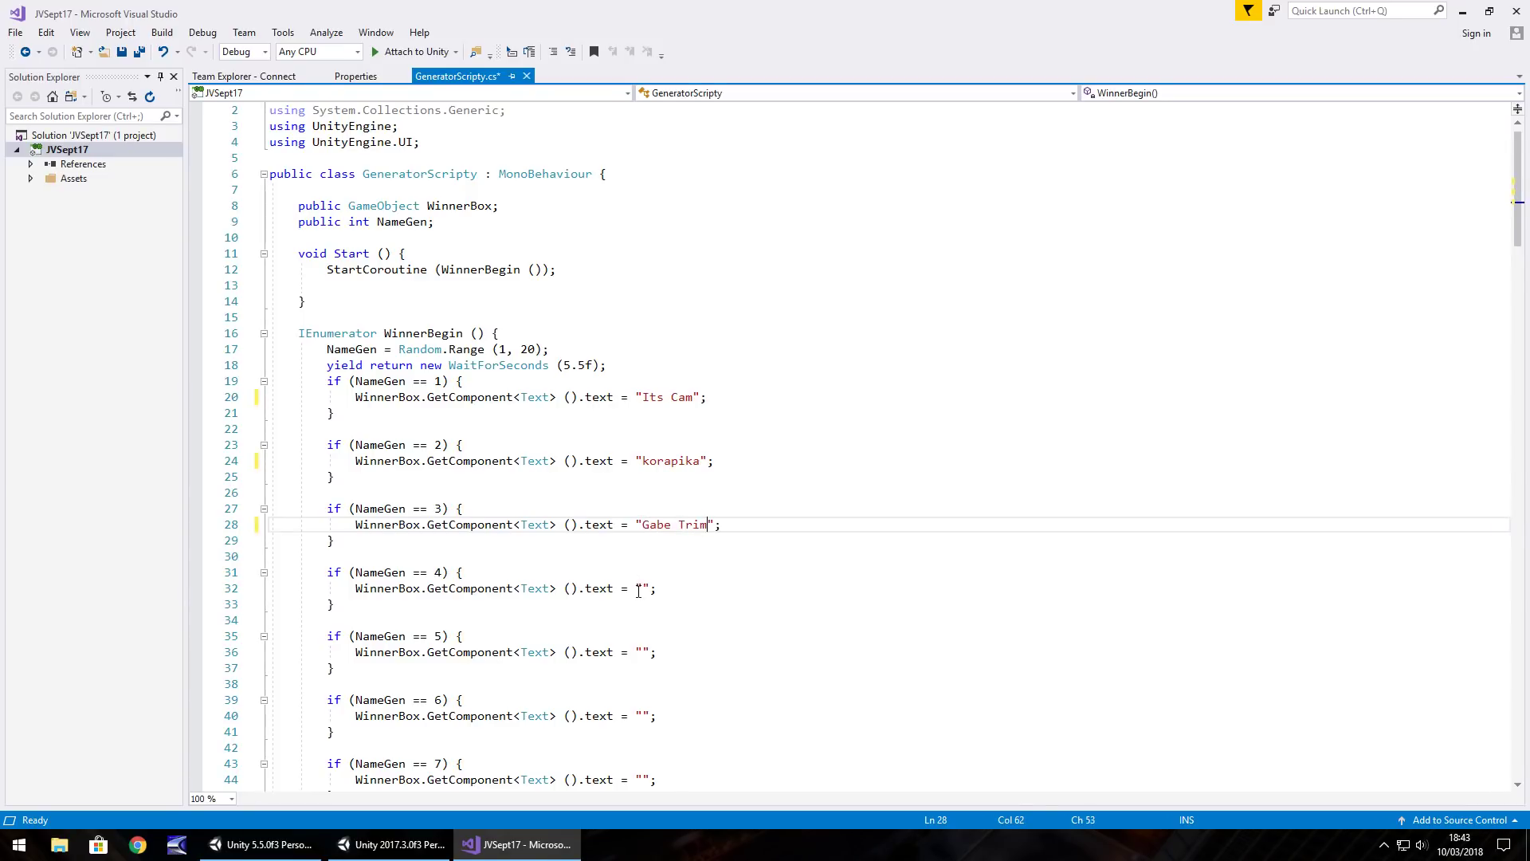
left_click(643, 588)
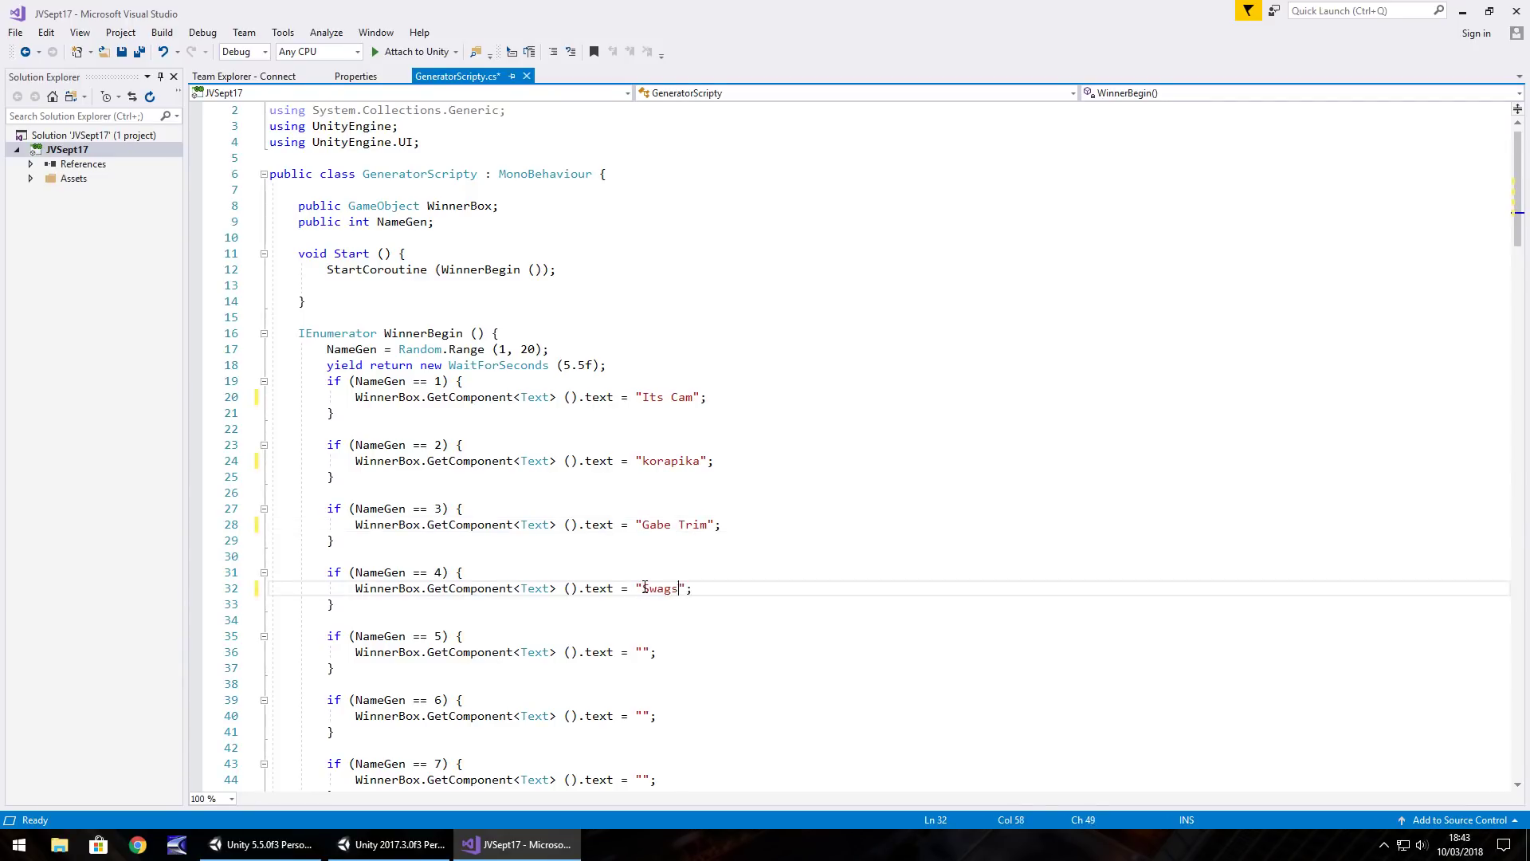
left_click(646, 651)
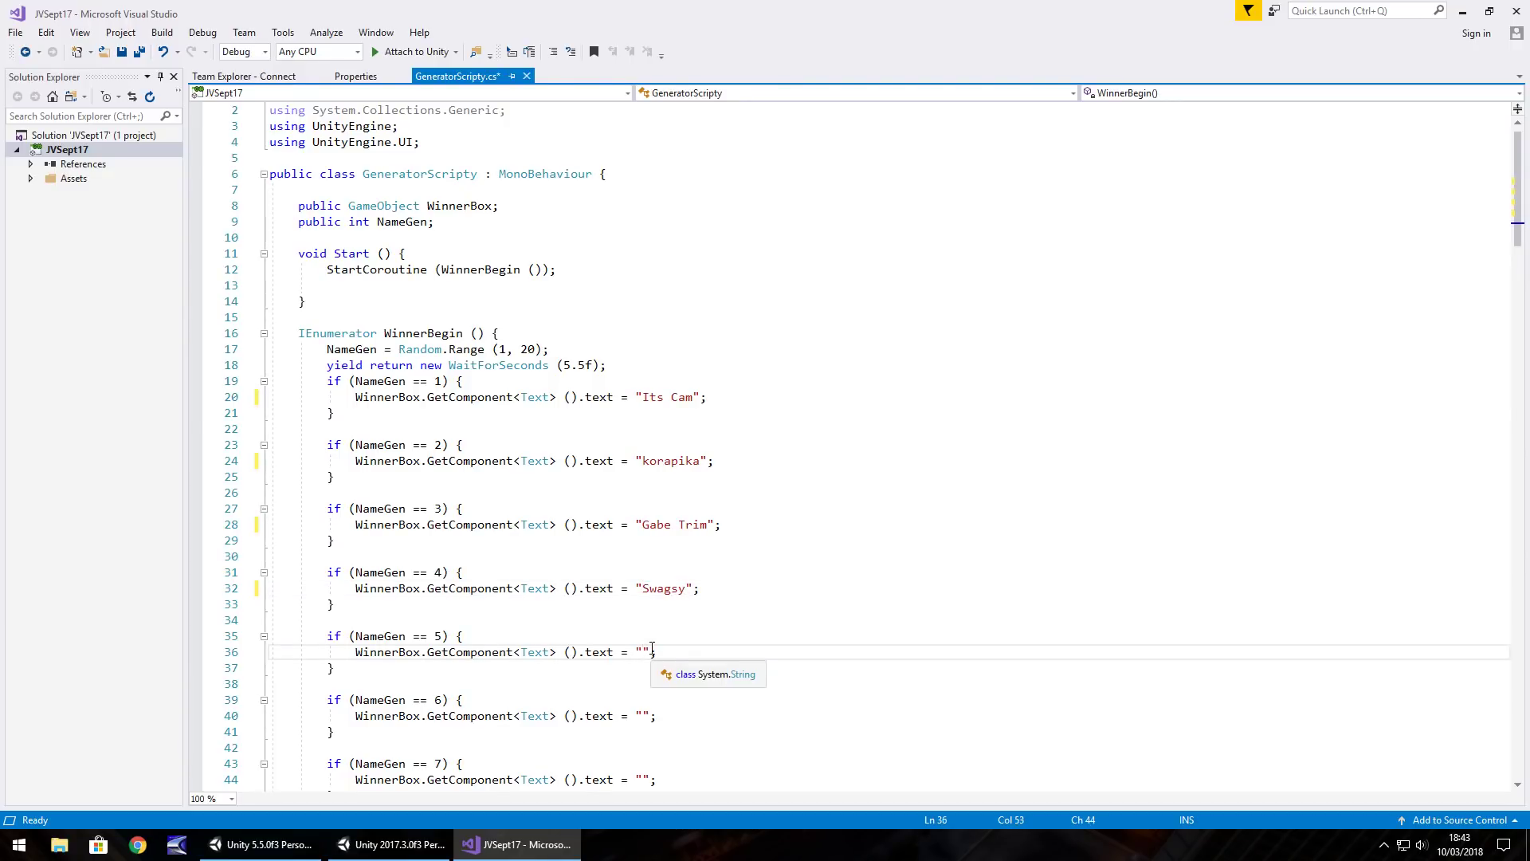
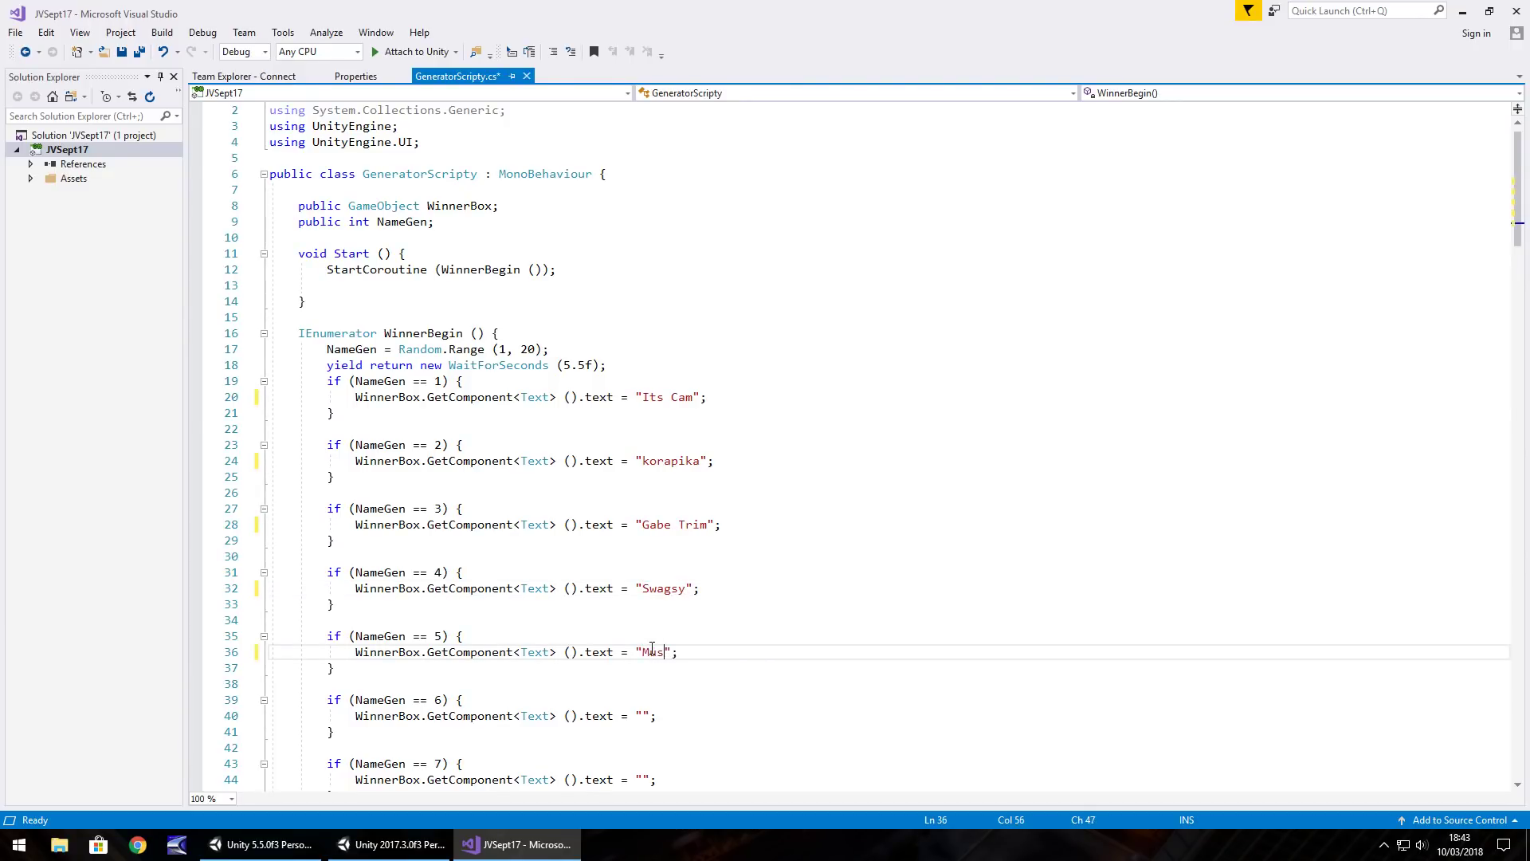
Enter entrant names for NameGen 6, 7 and 8, fixing a typo in the eighth
scroll(649, 606, "down", 5)
left_click(644, 475)
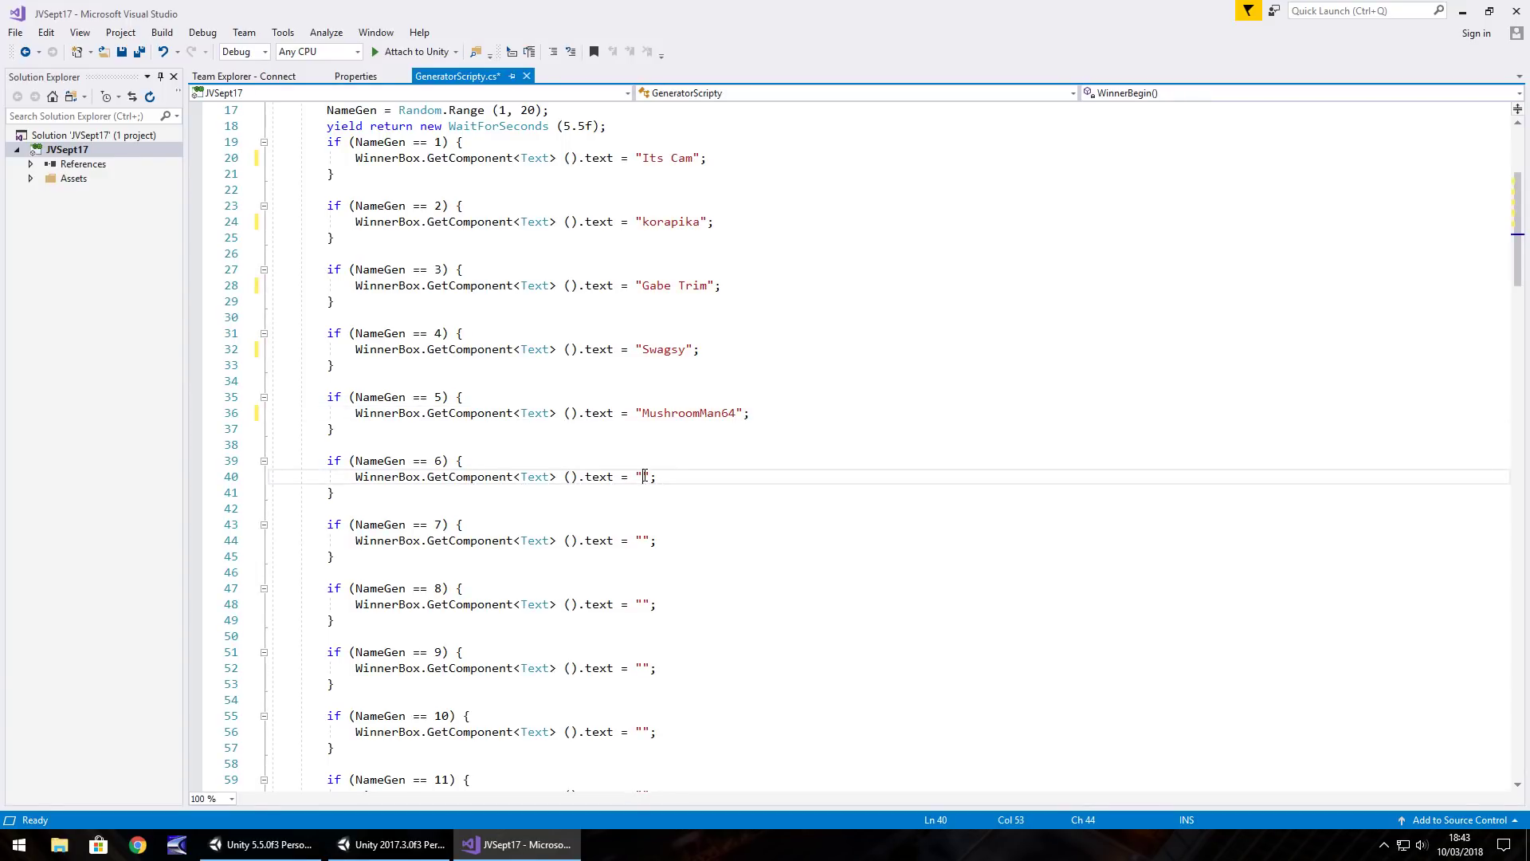
left_click(642, 539)
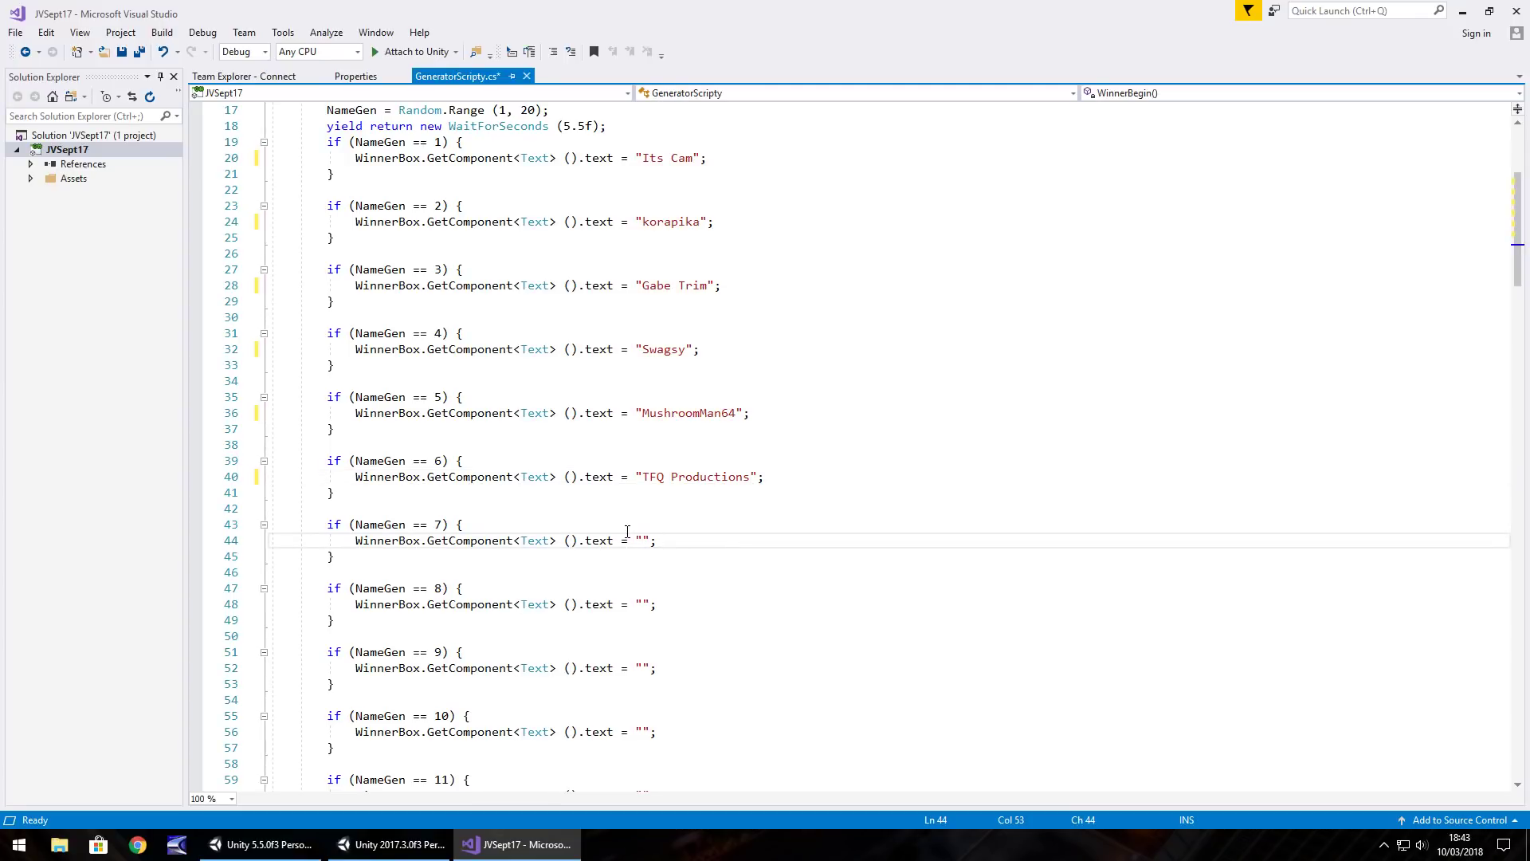
left_click(641, 600)
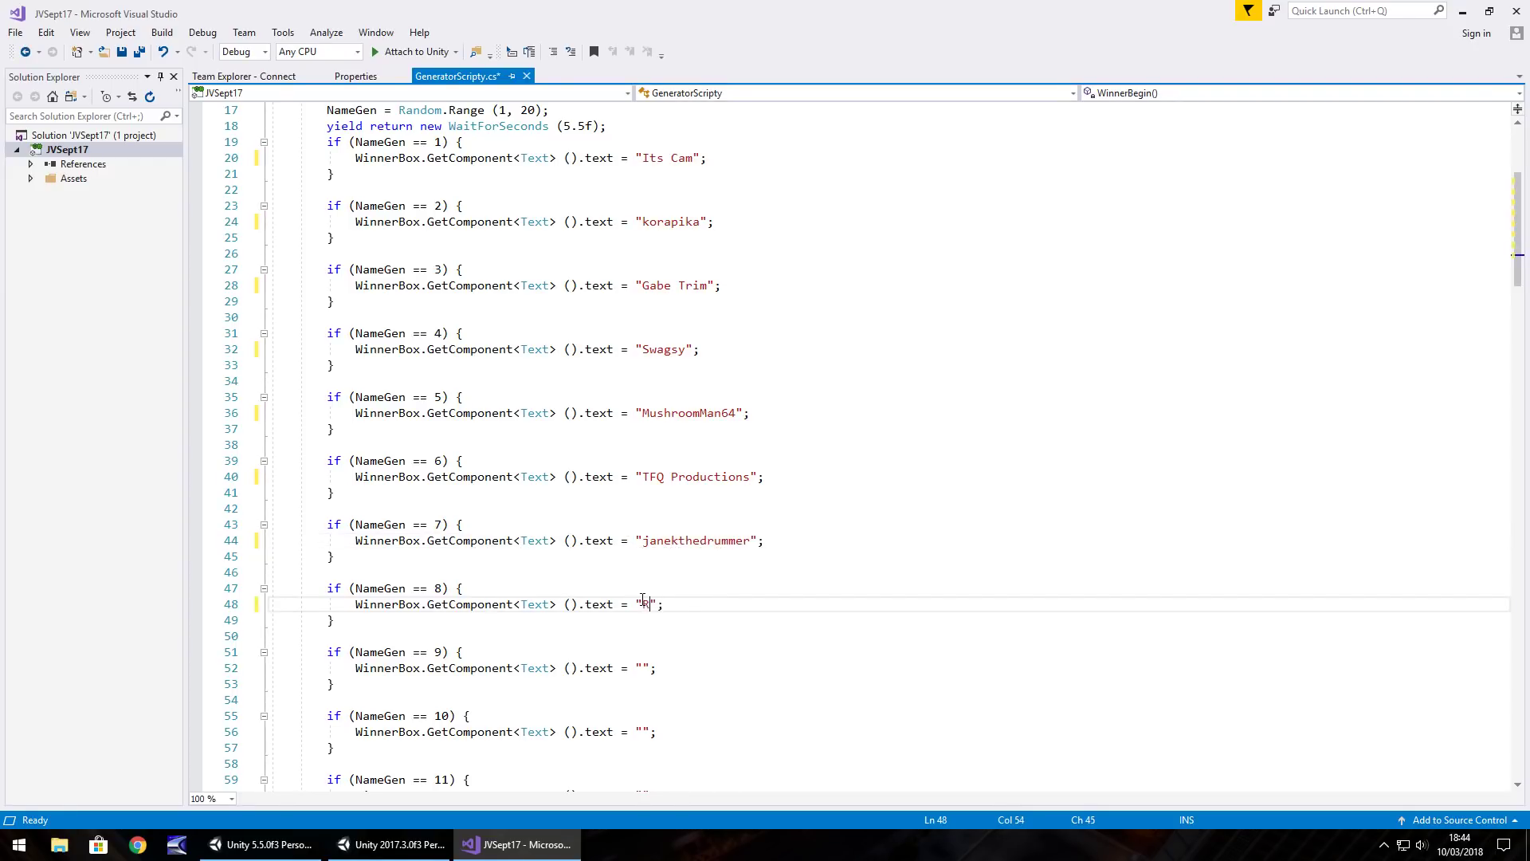
Enter entrant names for NameGen 9, 10 and 11
scroll(647, 590, "down", 7)
left_click(644, 333)
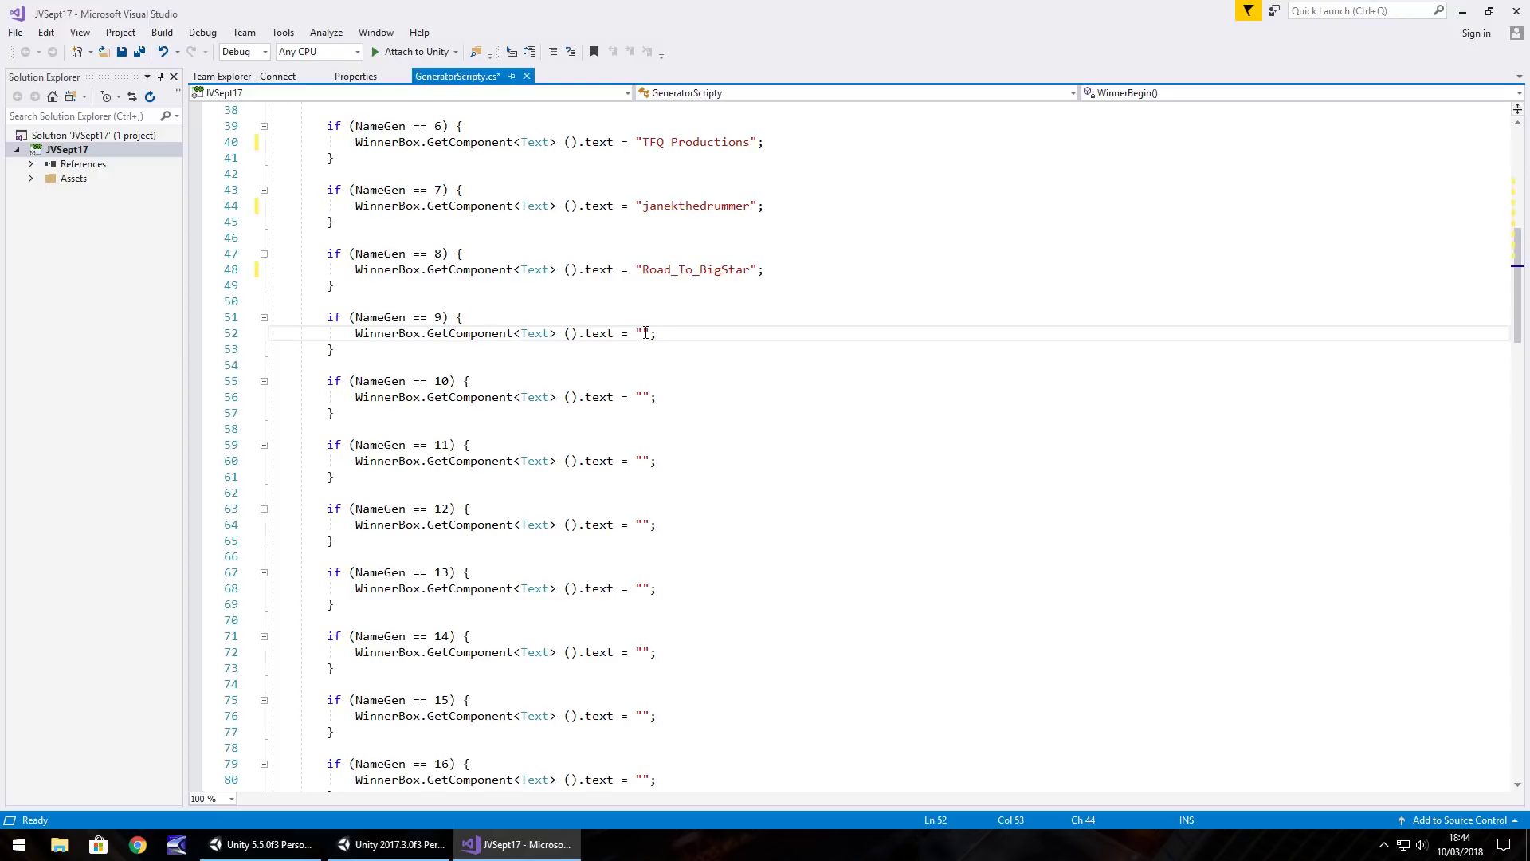
left_click(646, 396)
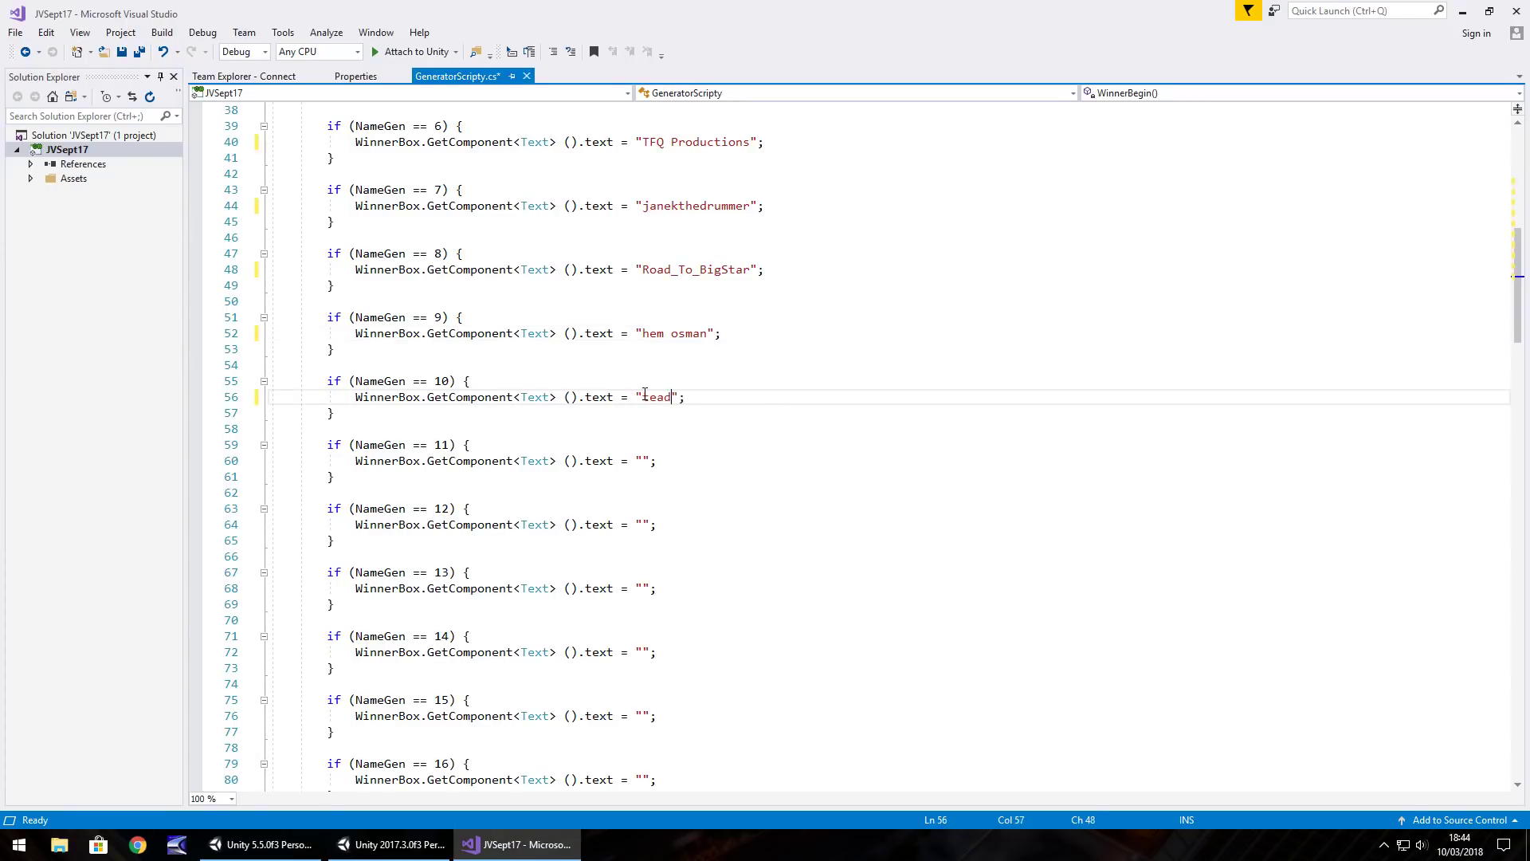
left_click(644, 461)
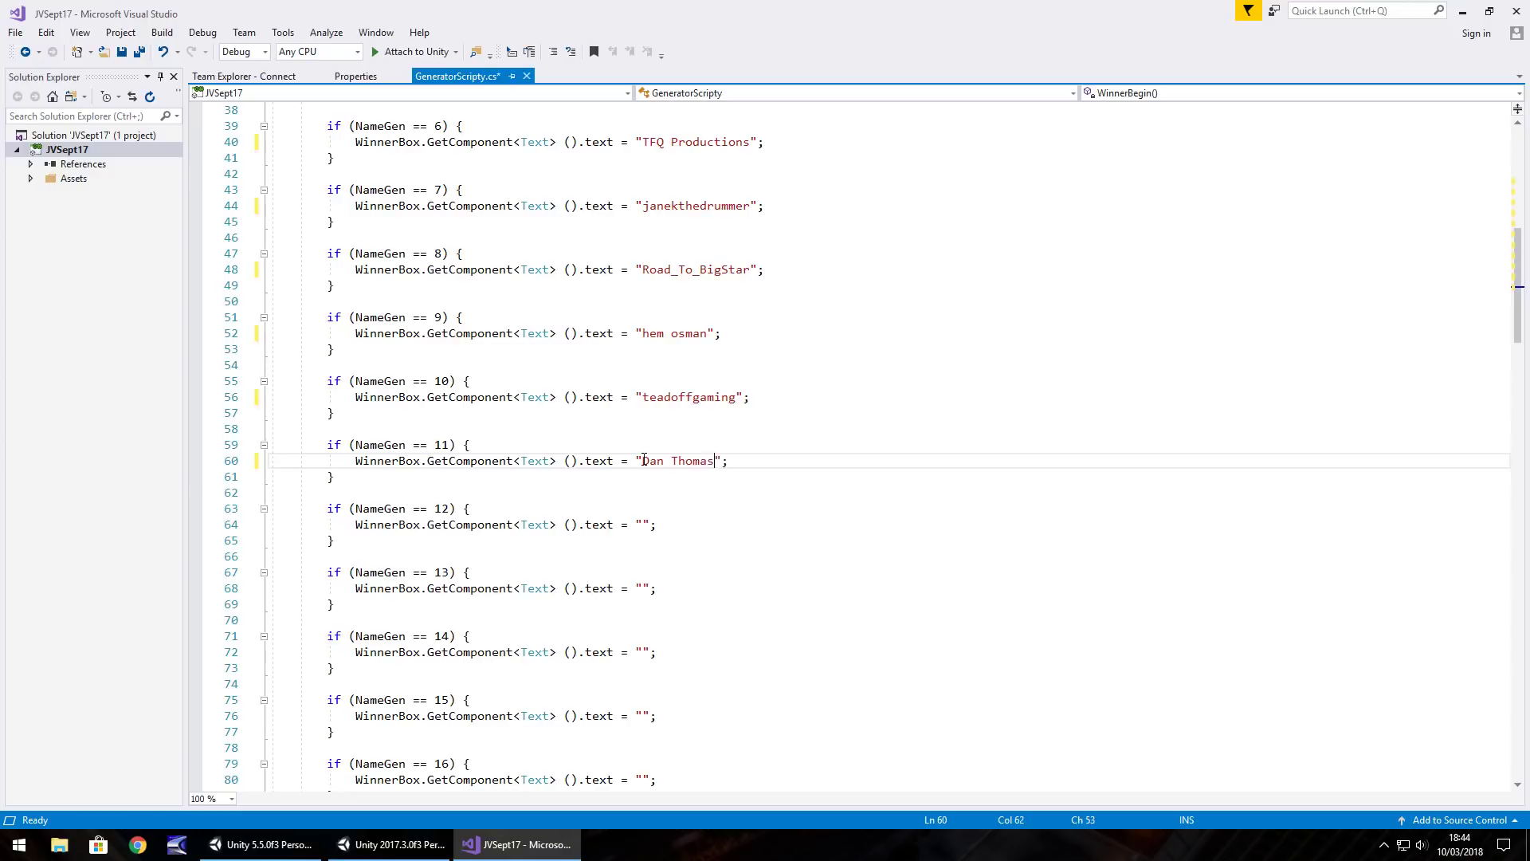
Fill the empty winner strings for NameGen 12 through 15 with entrant names
left_click(645, 524)
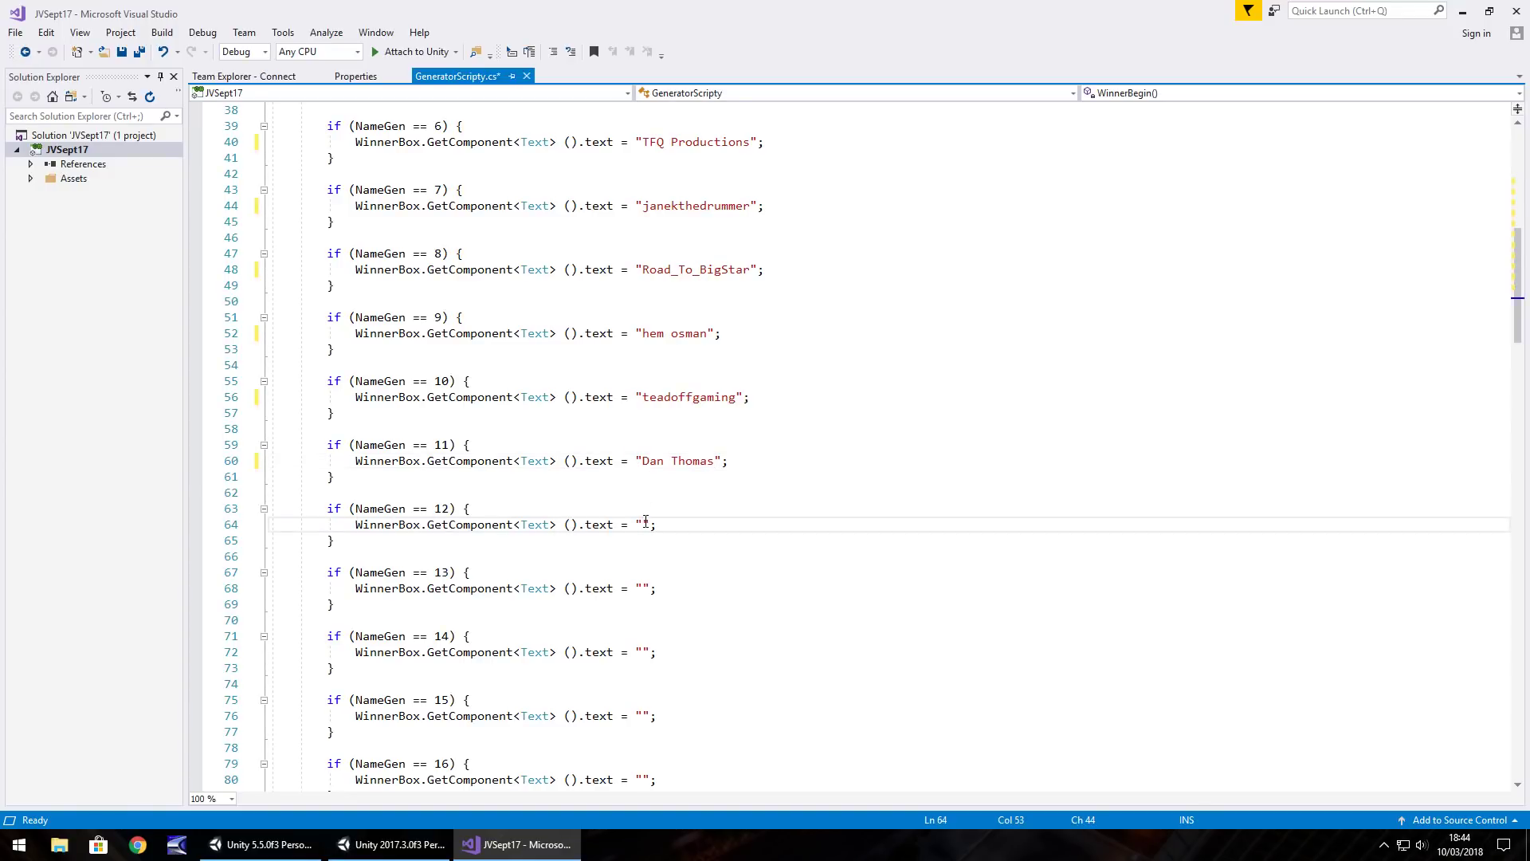
left_click(644, 590)
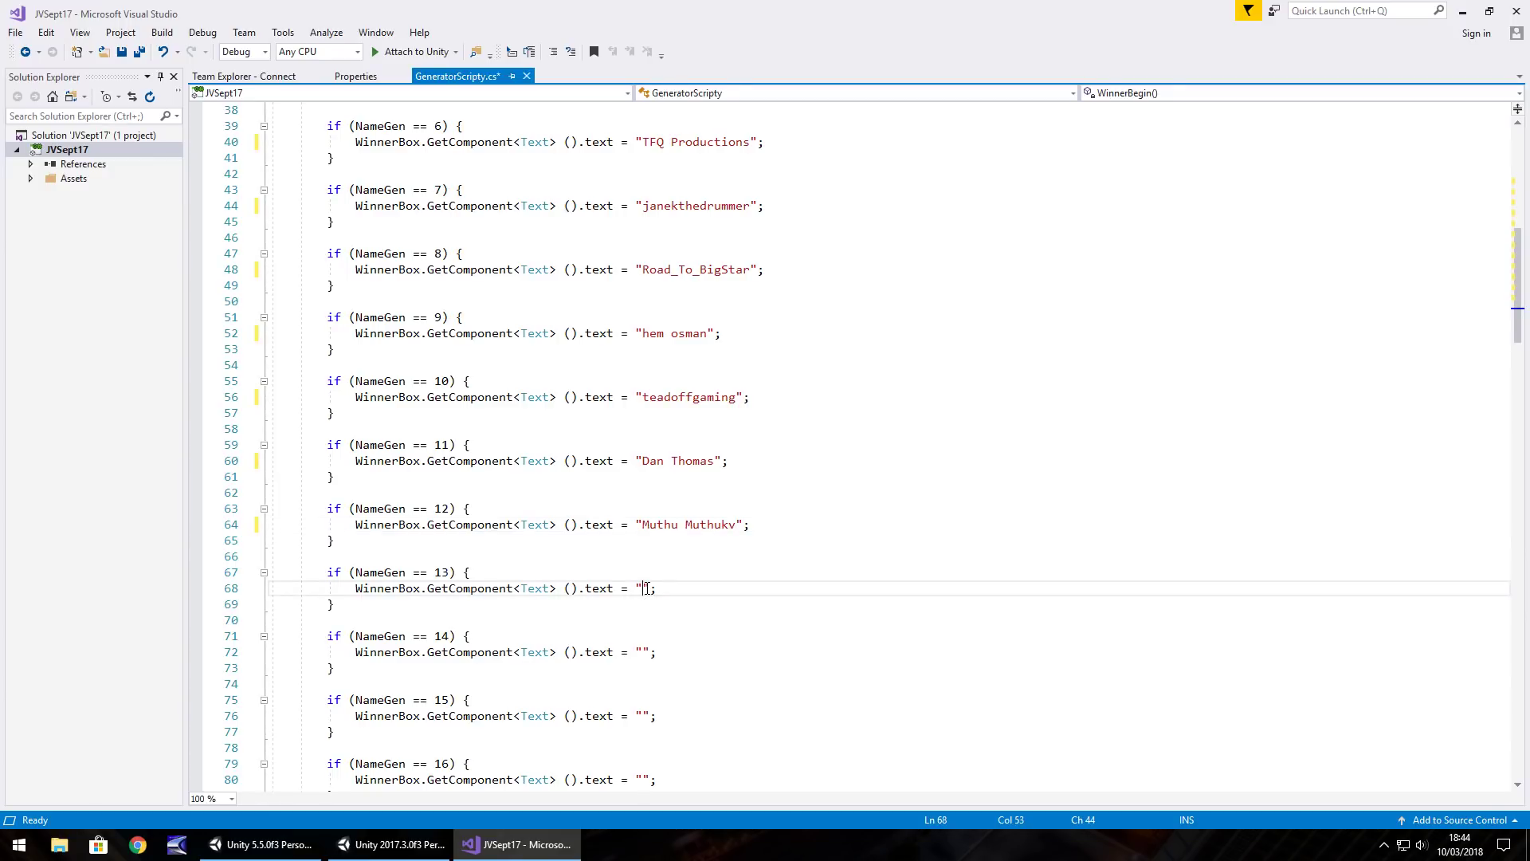
left_click(643, 654)
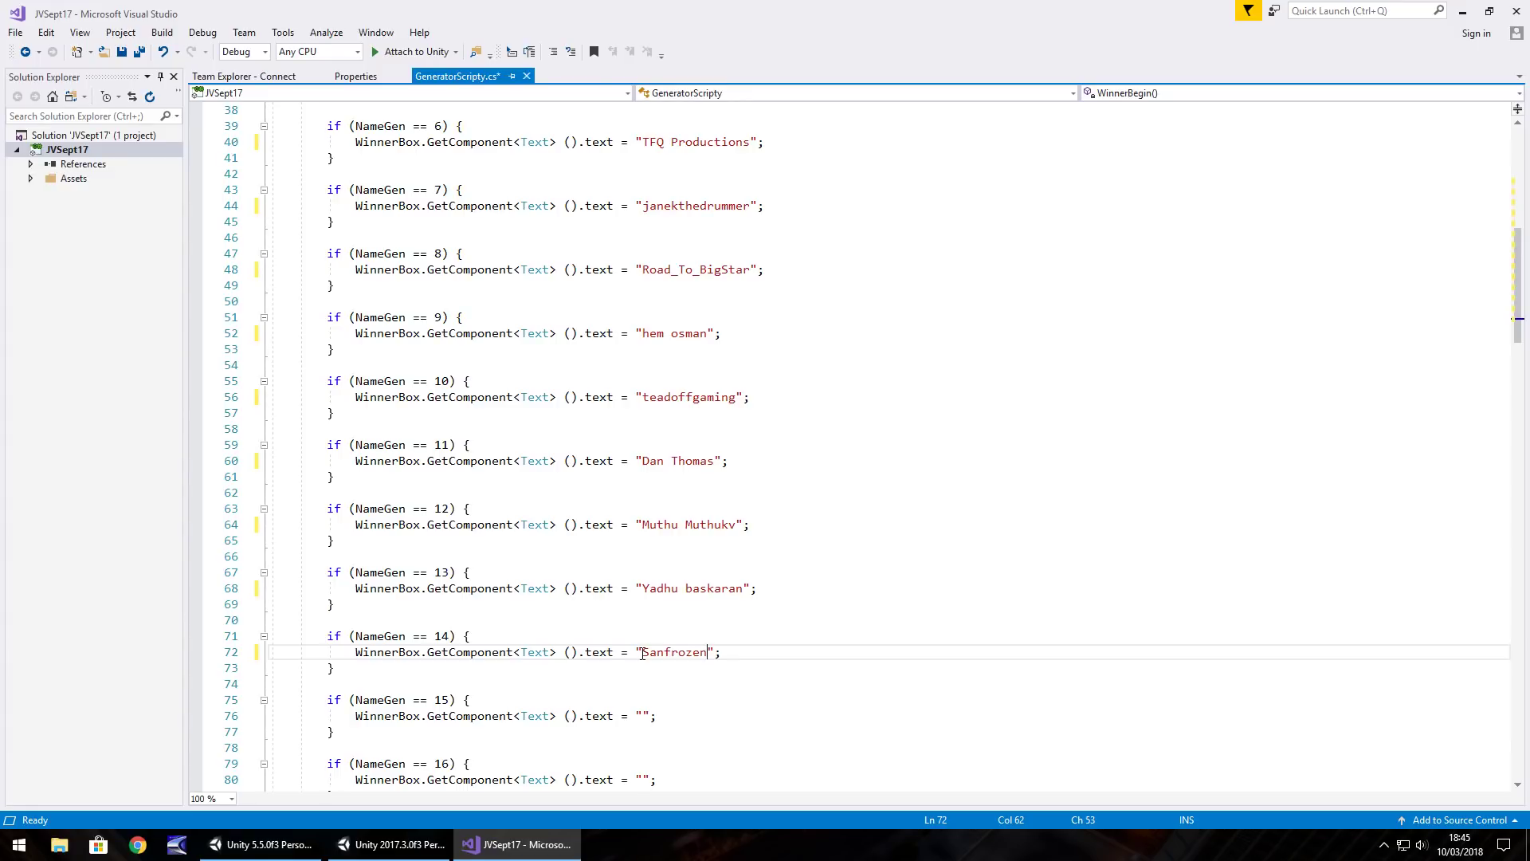
left_click(644, 715)
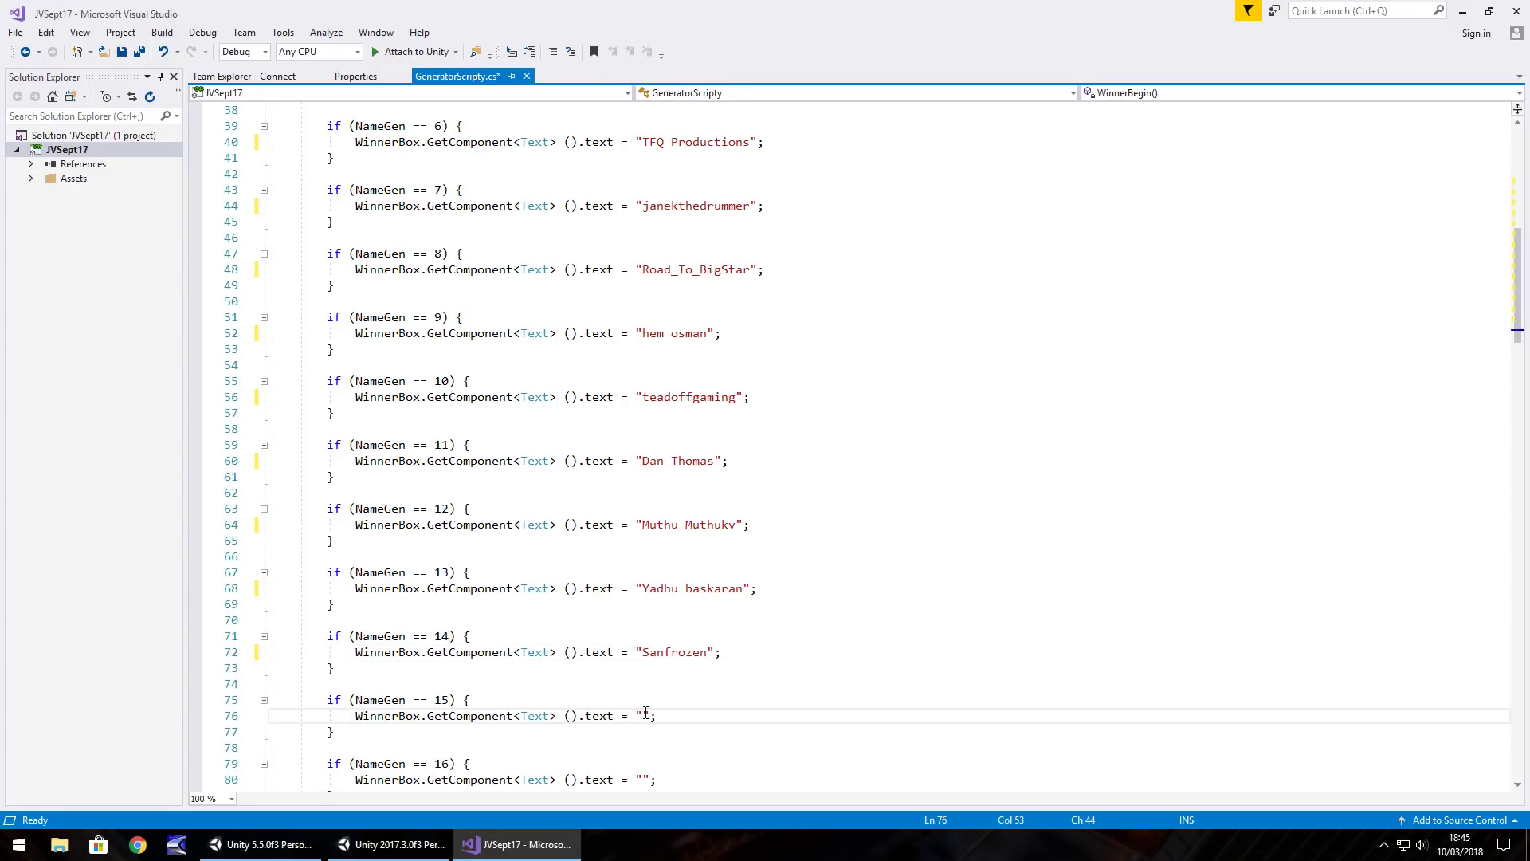
Fill in the entrants' names for NameGen cases 16, 17 and 18
scroll(615, 711, "down", 5)
left_click(643, 540)
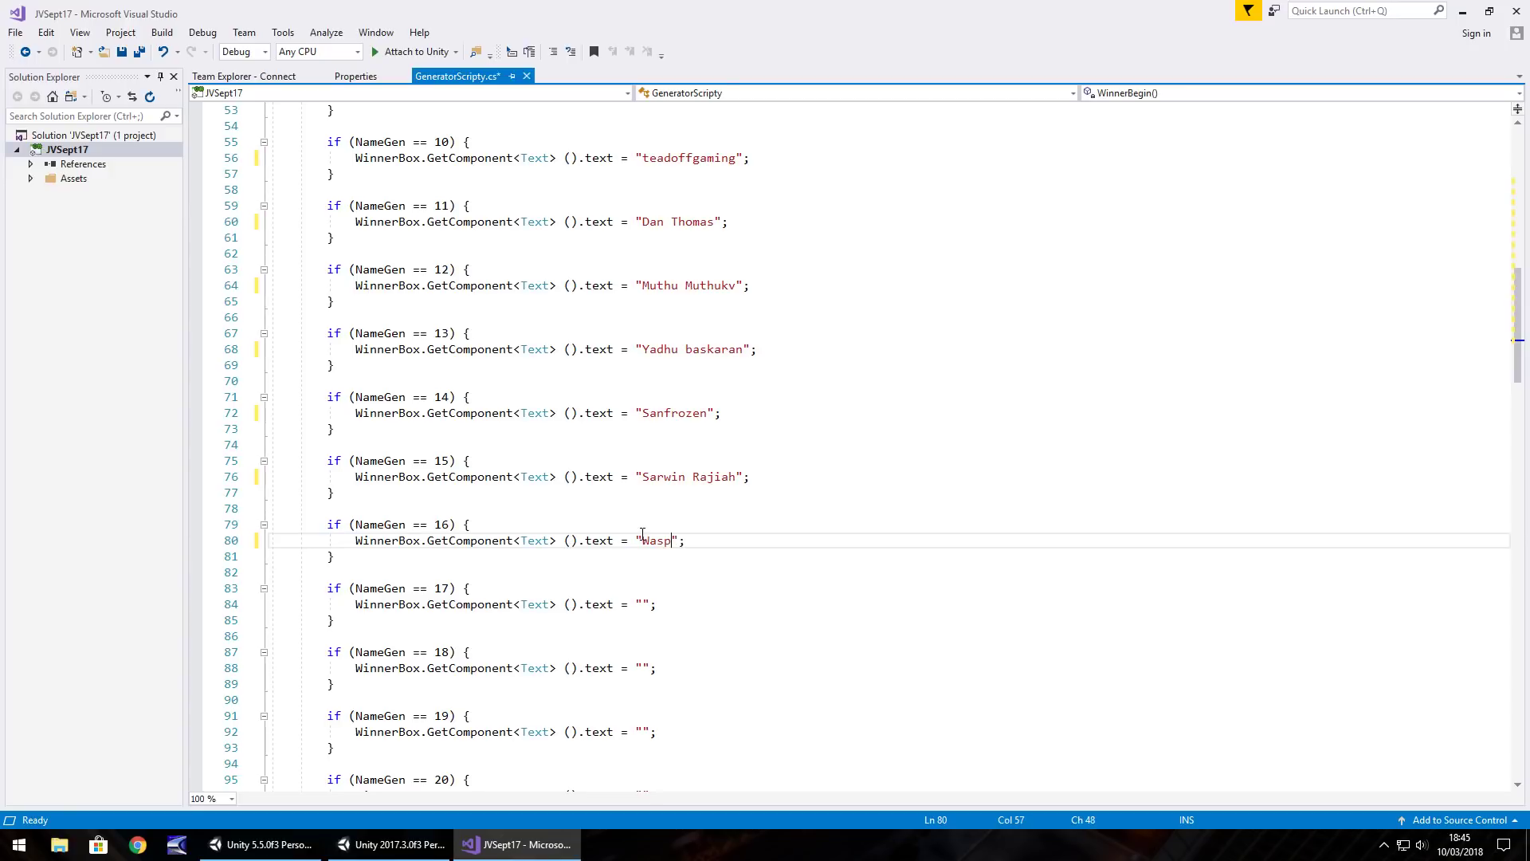
left_click(645, 603)
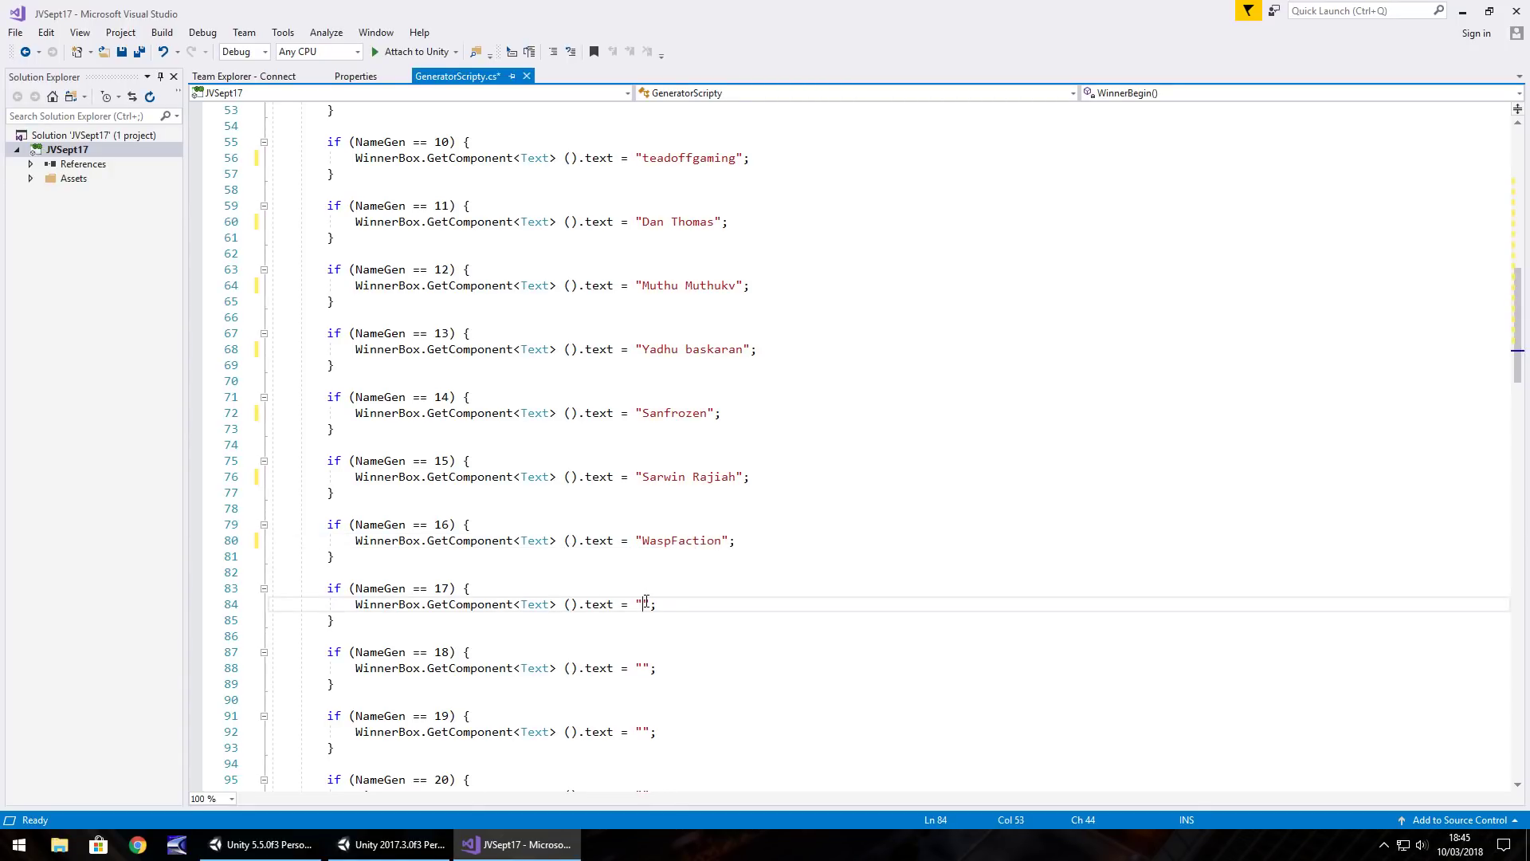
left_click(642, 668)
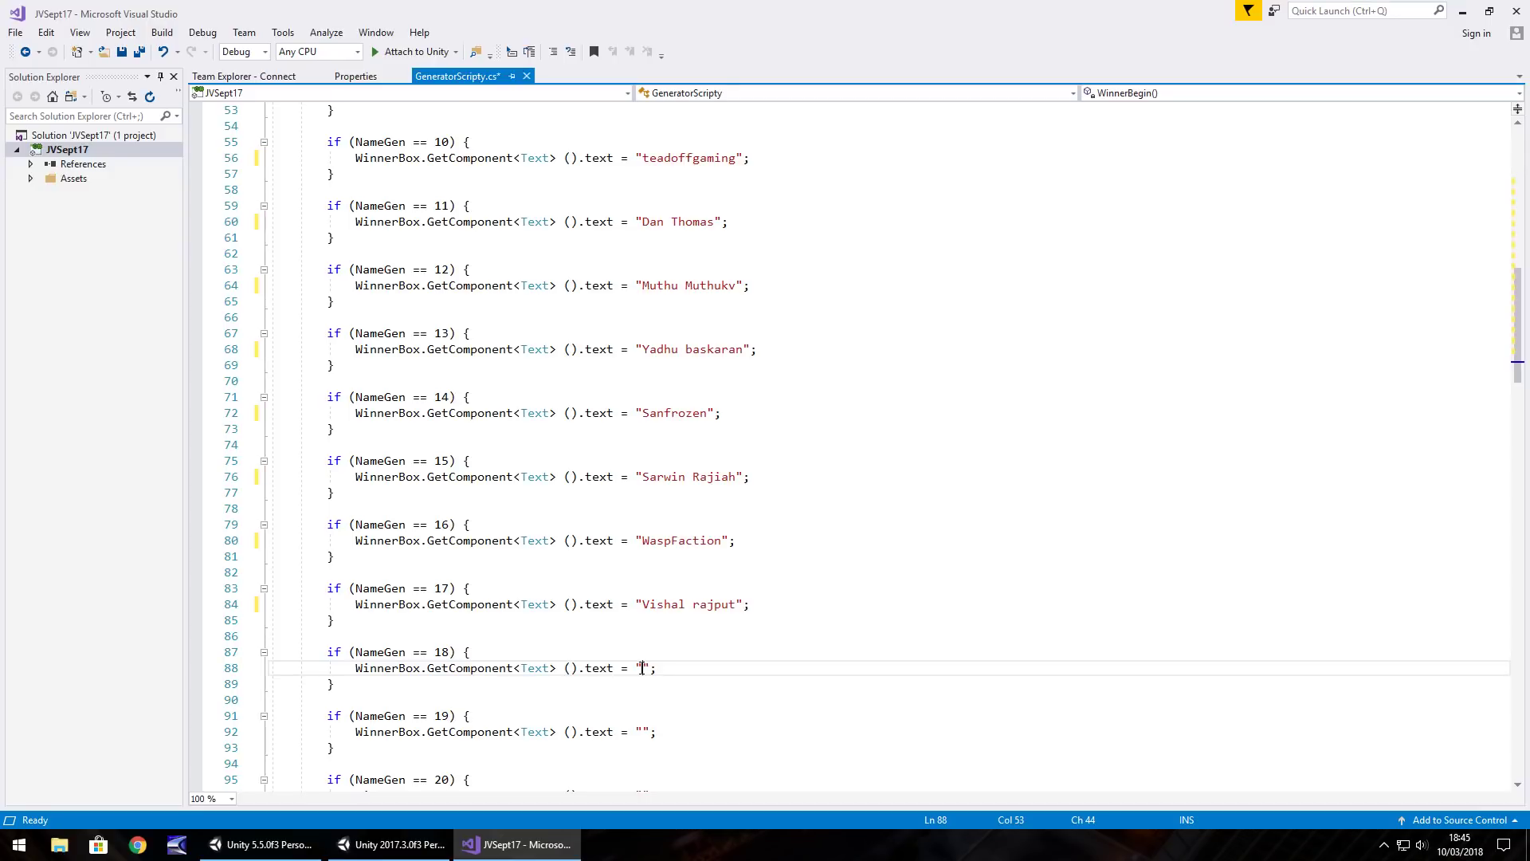
Fill in the entrants' names for NameGen cases 19 and 20
scroll(646, 704, "down", 4)
left_click(646, 541)
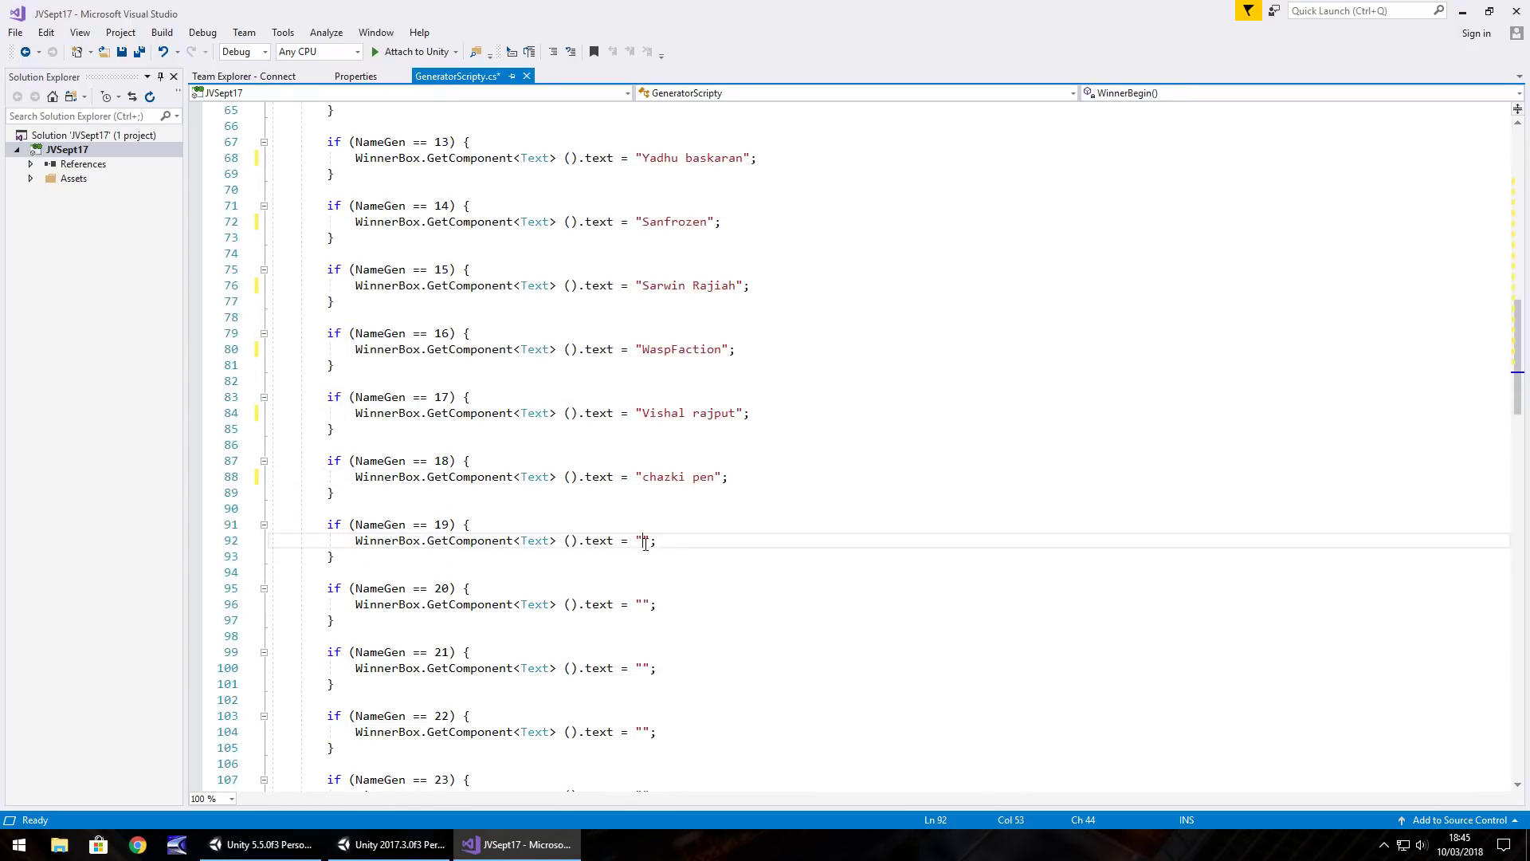
left_click(644, 604)
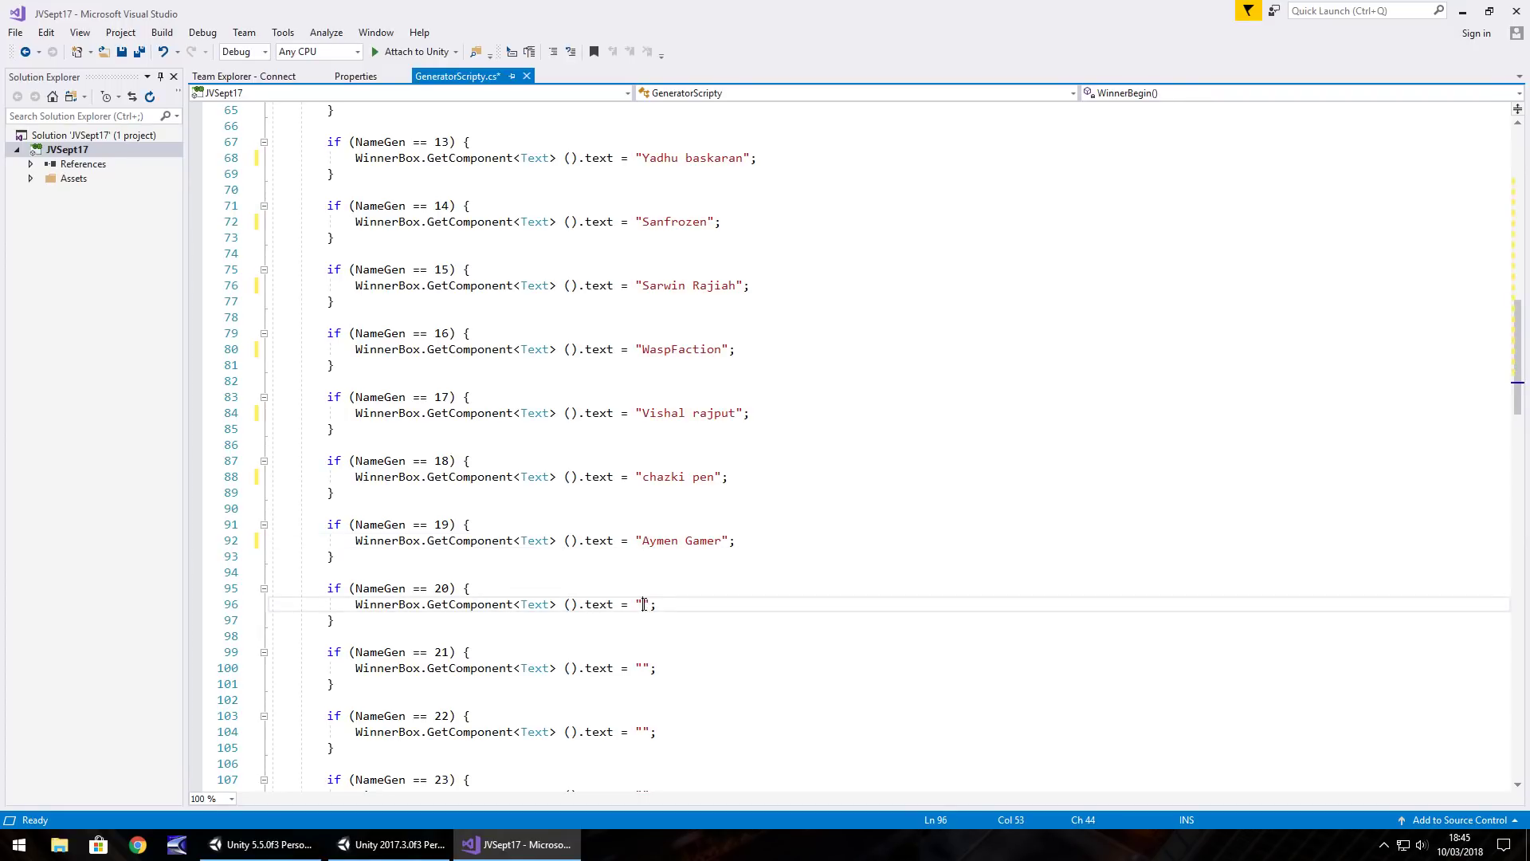
Fill in the entrants' names for NameGen cases 21, 22 and 23
scroll(663, 660, "down", 2)
left_click(644, 572)
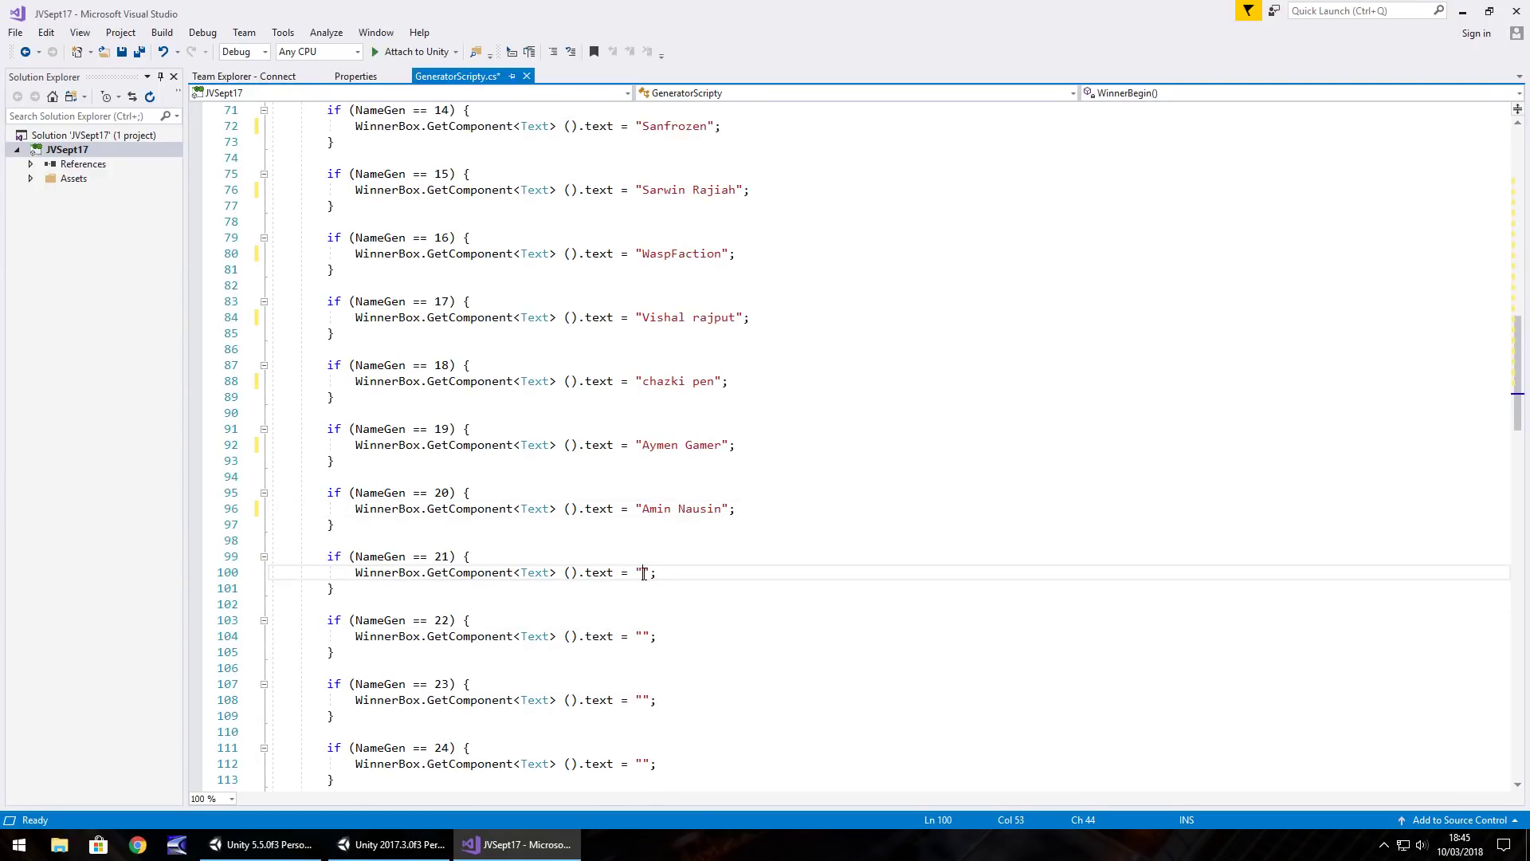
left_click(642, 635)
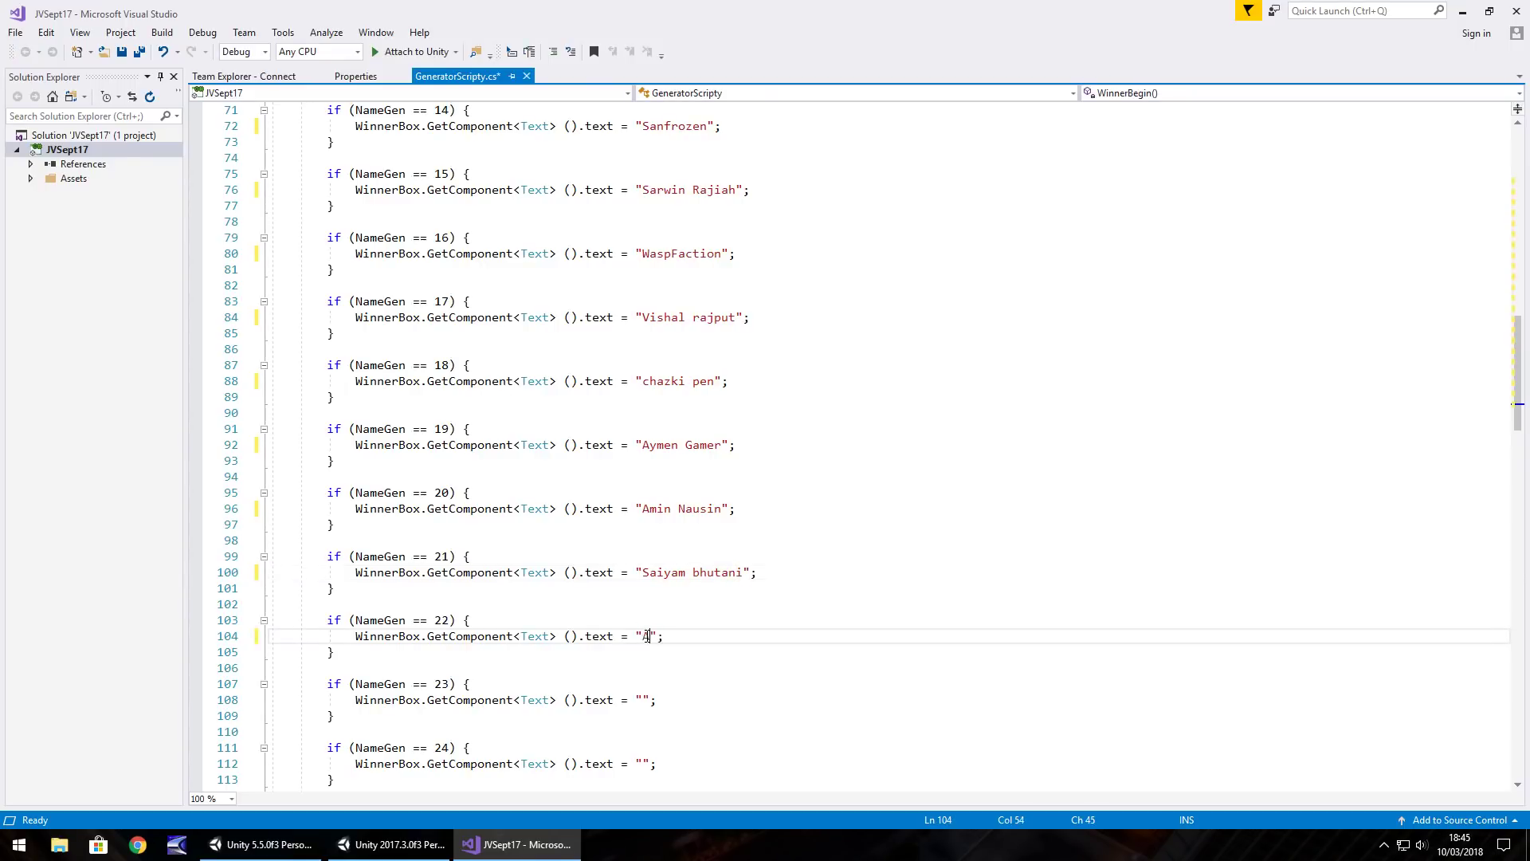
left_click(644, 700)
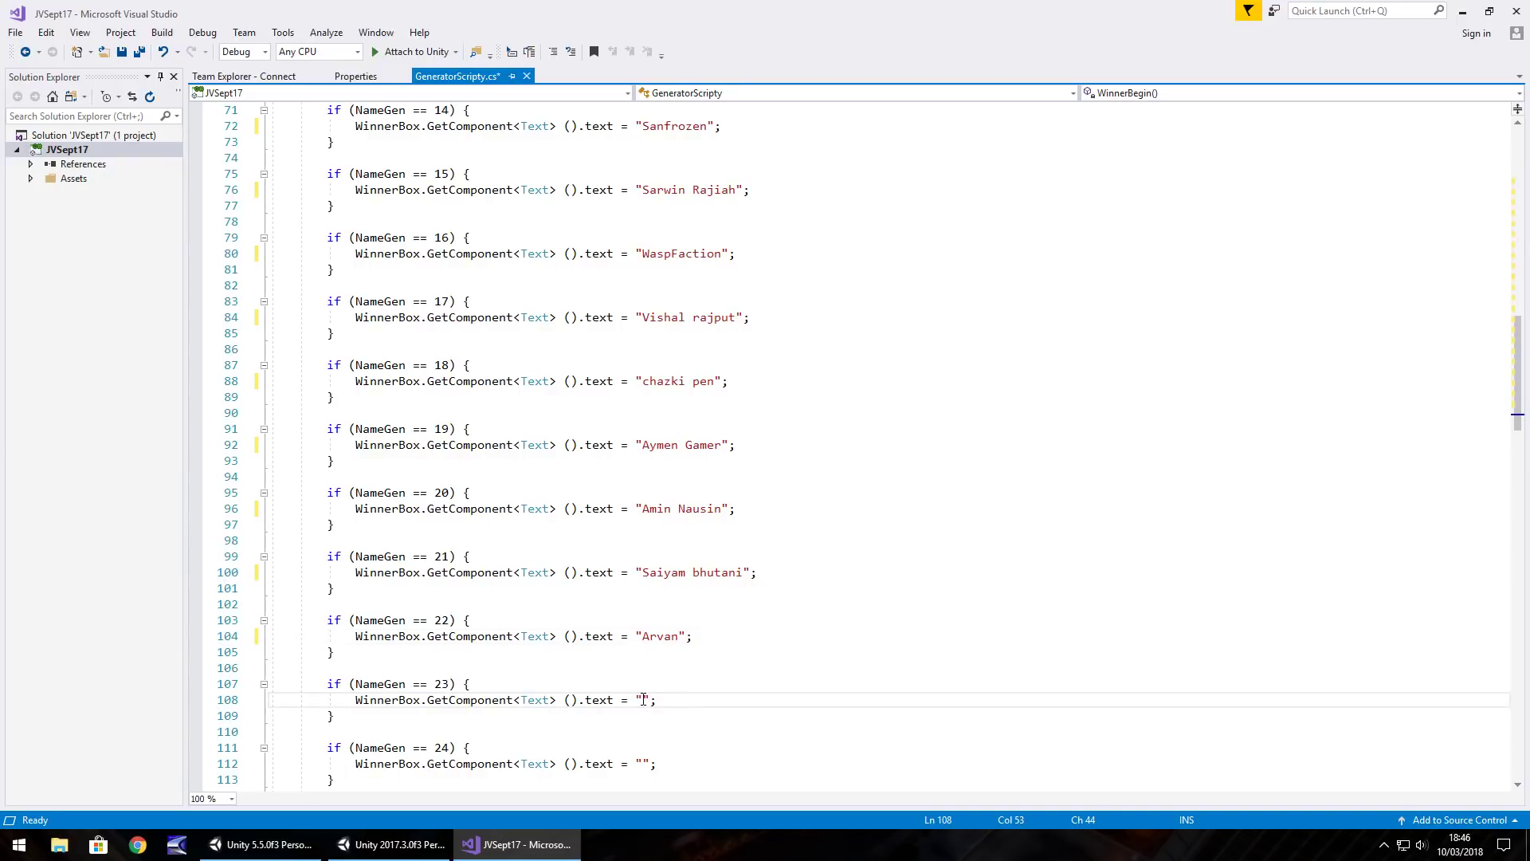
Fill in the entrants' names for NameGen cases 24, 25 and 26
scroll(638, 685, "down", 4)
left_click(644, 573)
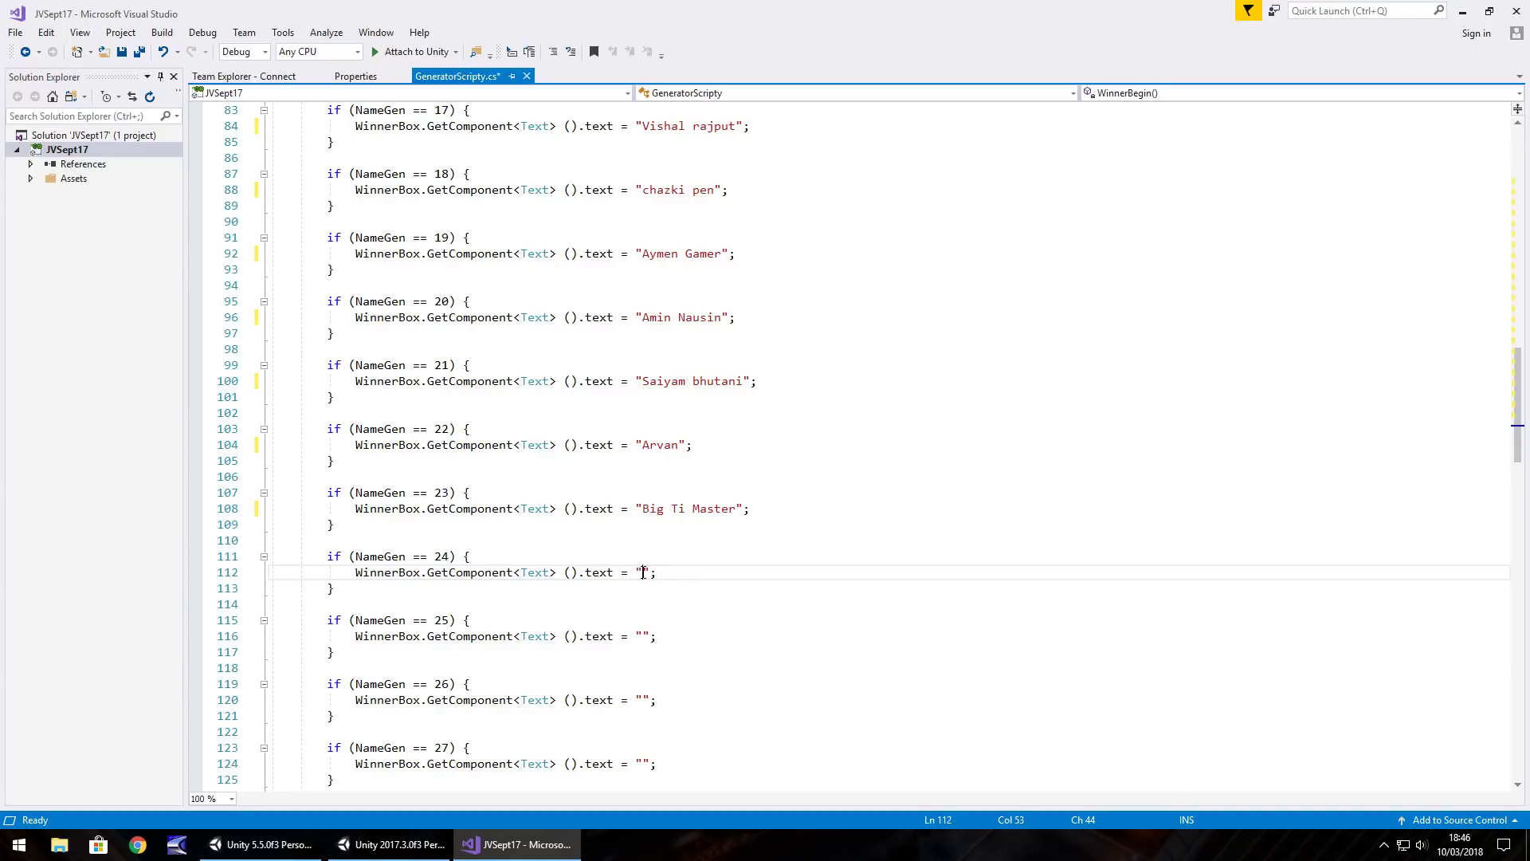
left_click(648, 635)
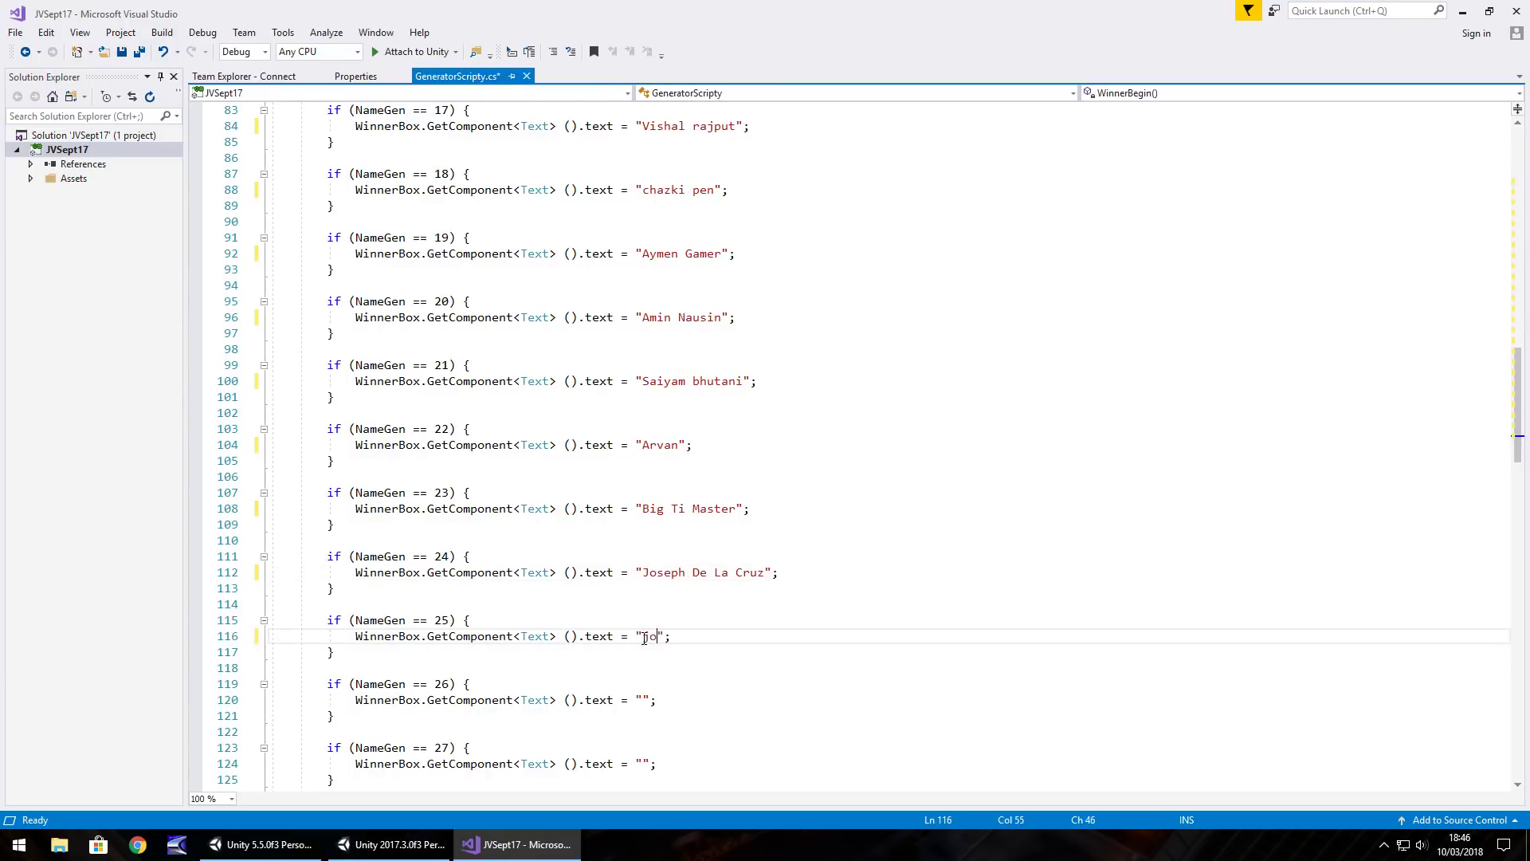
left_click(643, 700)
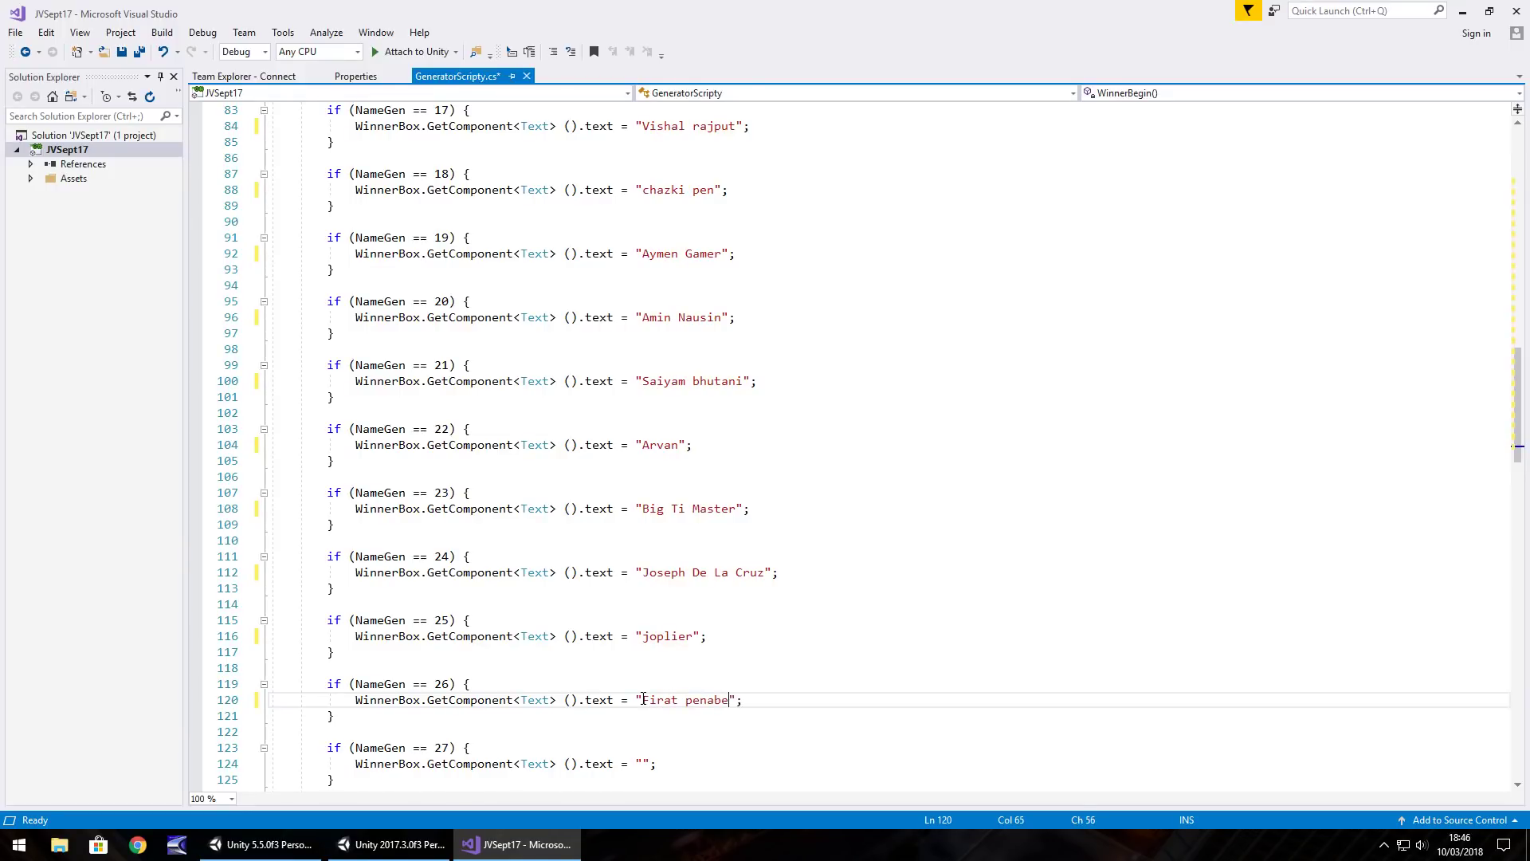
Fill in the entrants' names for NameGen cases 27 through 30
scroll(623, 586, "down", 4)
left_click(647, 570)
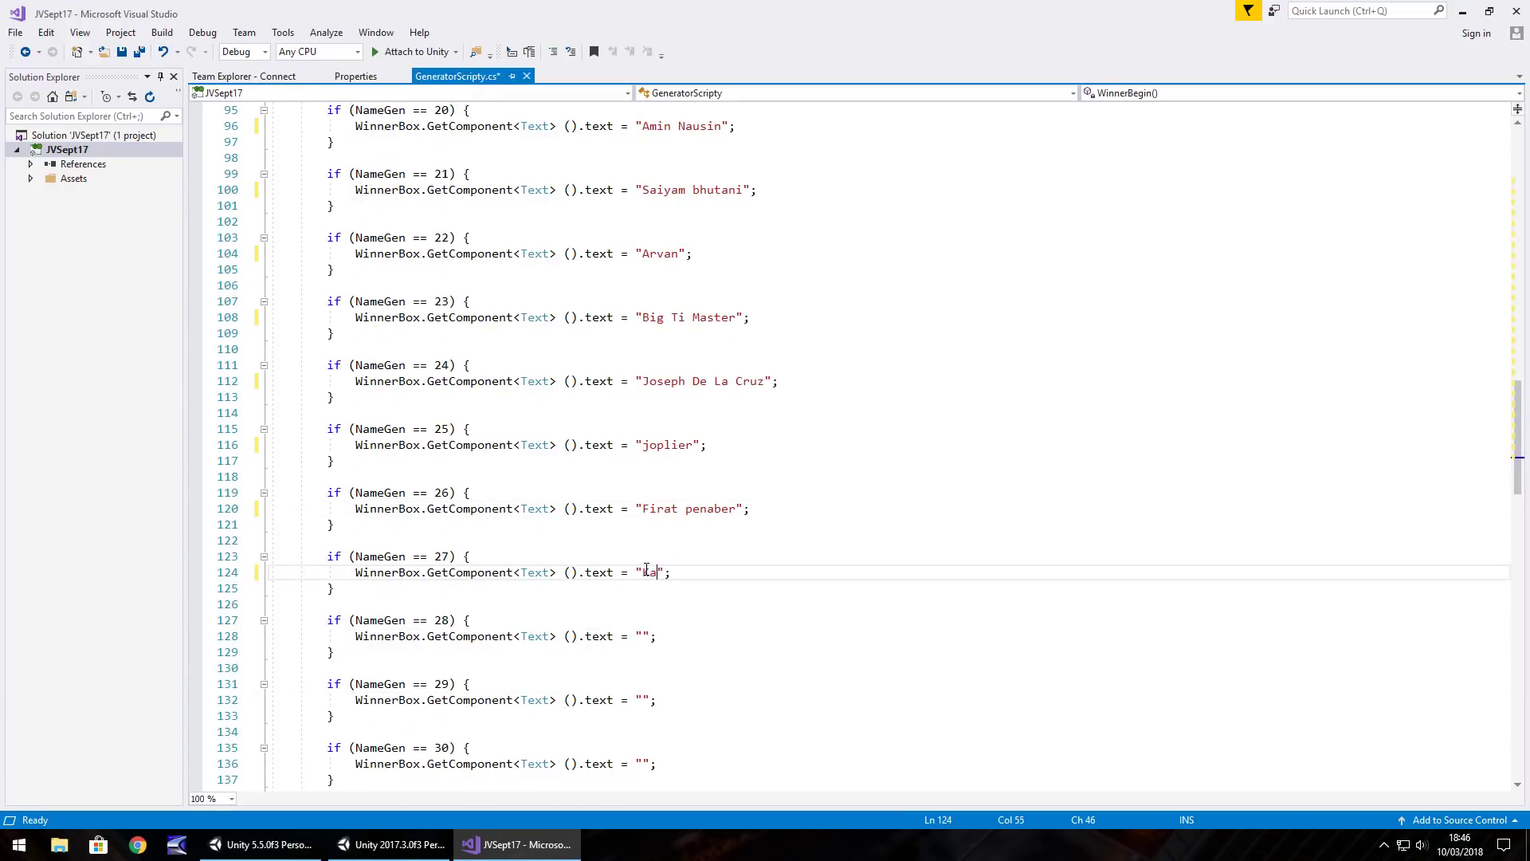
left_click(643, 635)
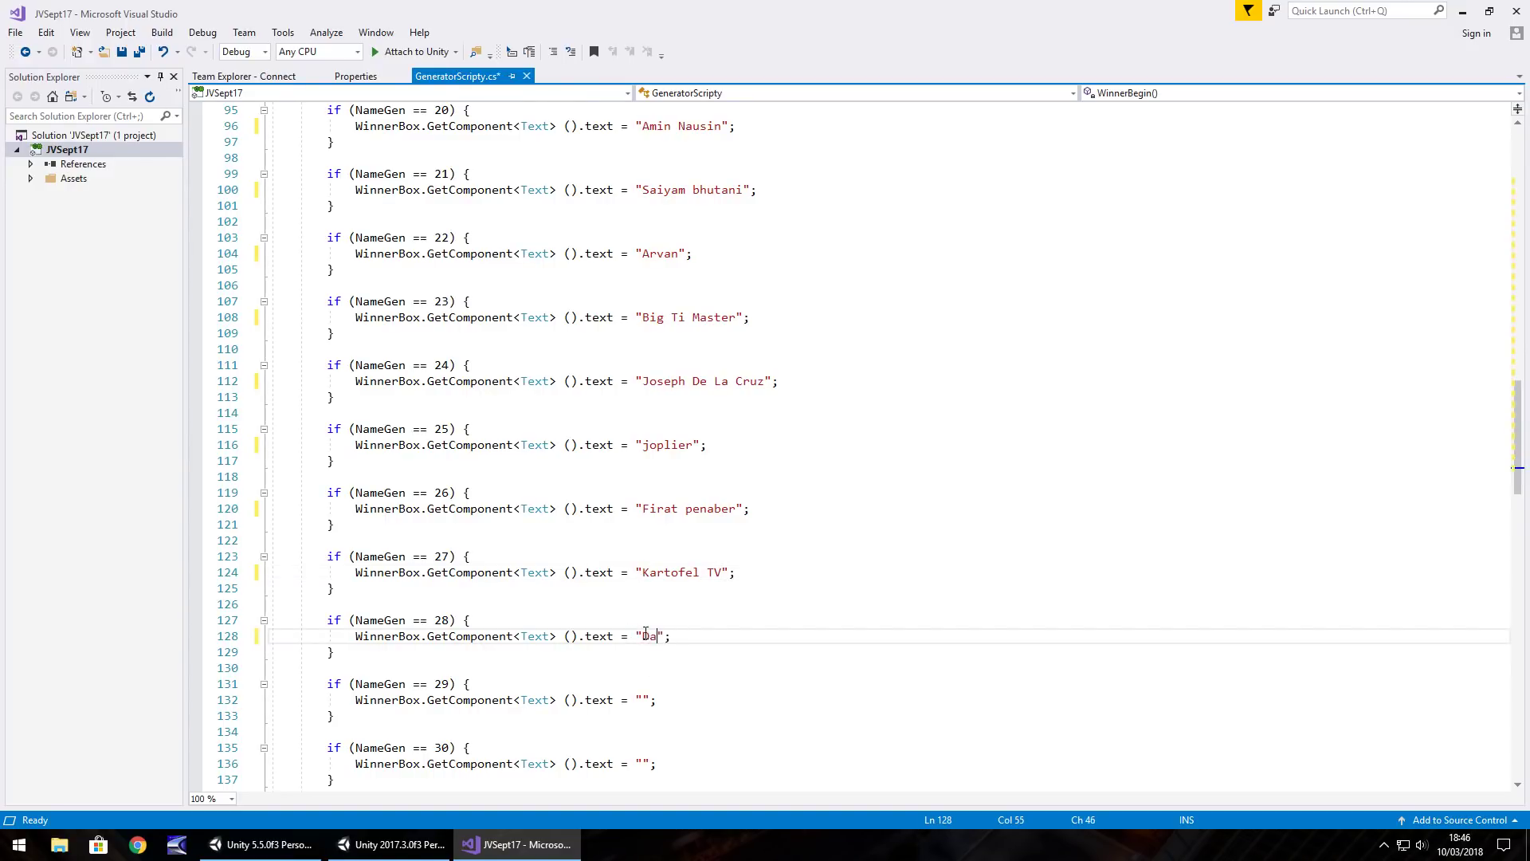
scroll(646, 631, "down", 3)
left_click(643, 555)
left_click(646, 620)
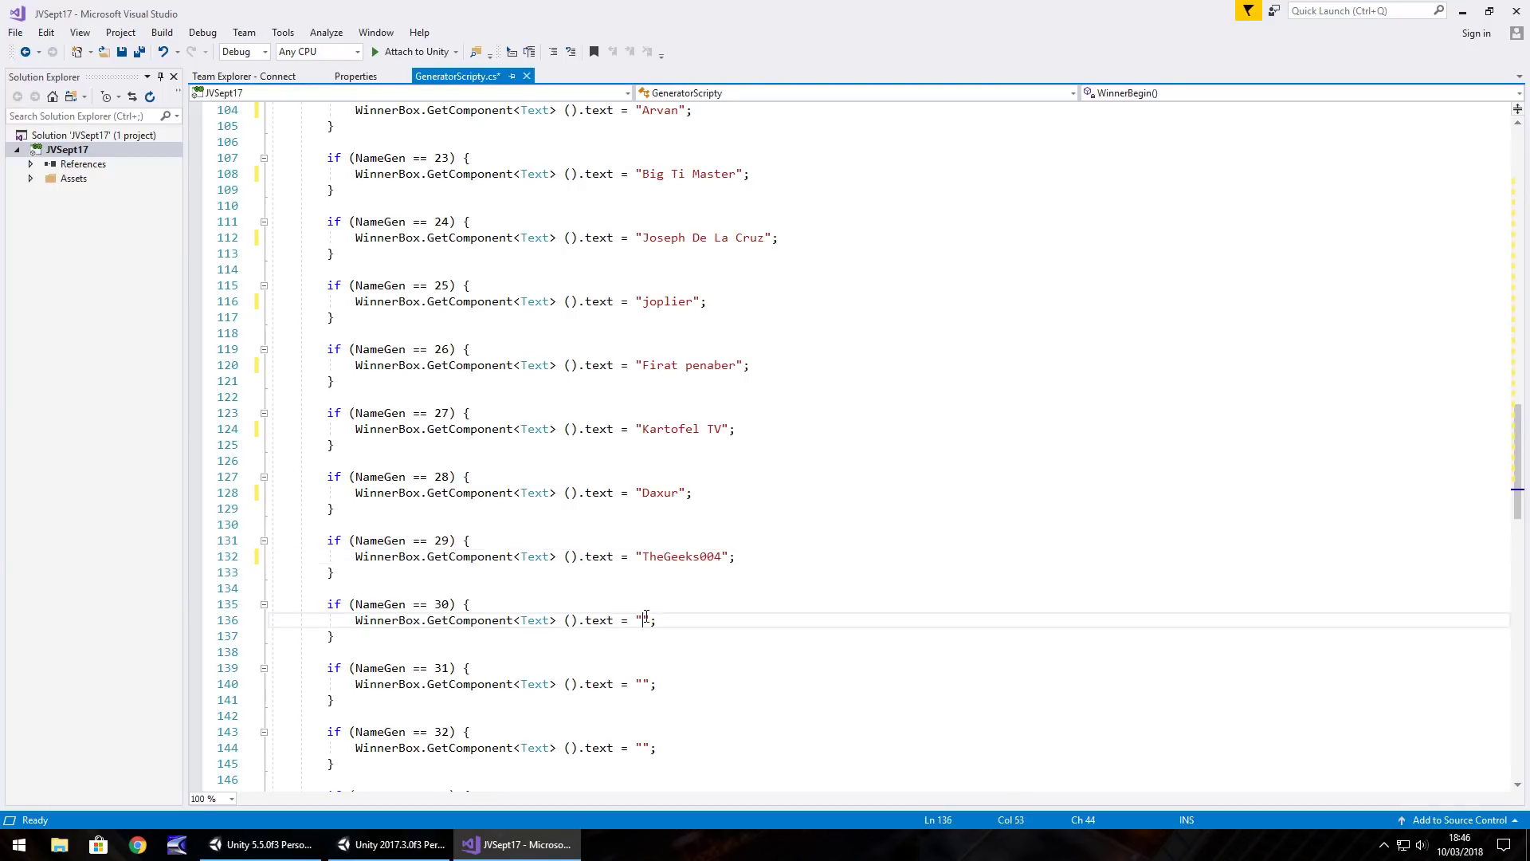
Enter names for NameGen cases 31 and 32, lowercasing case 31's first letter
scroll(650, 618, "down", 3)
left_click(643, 540)
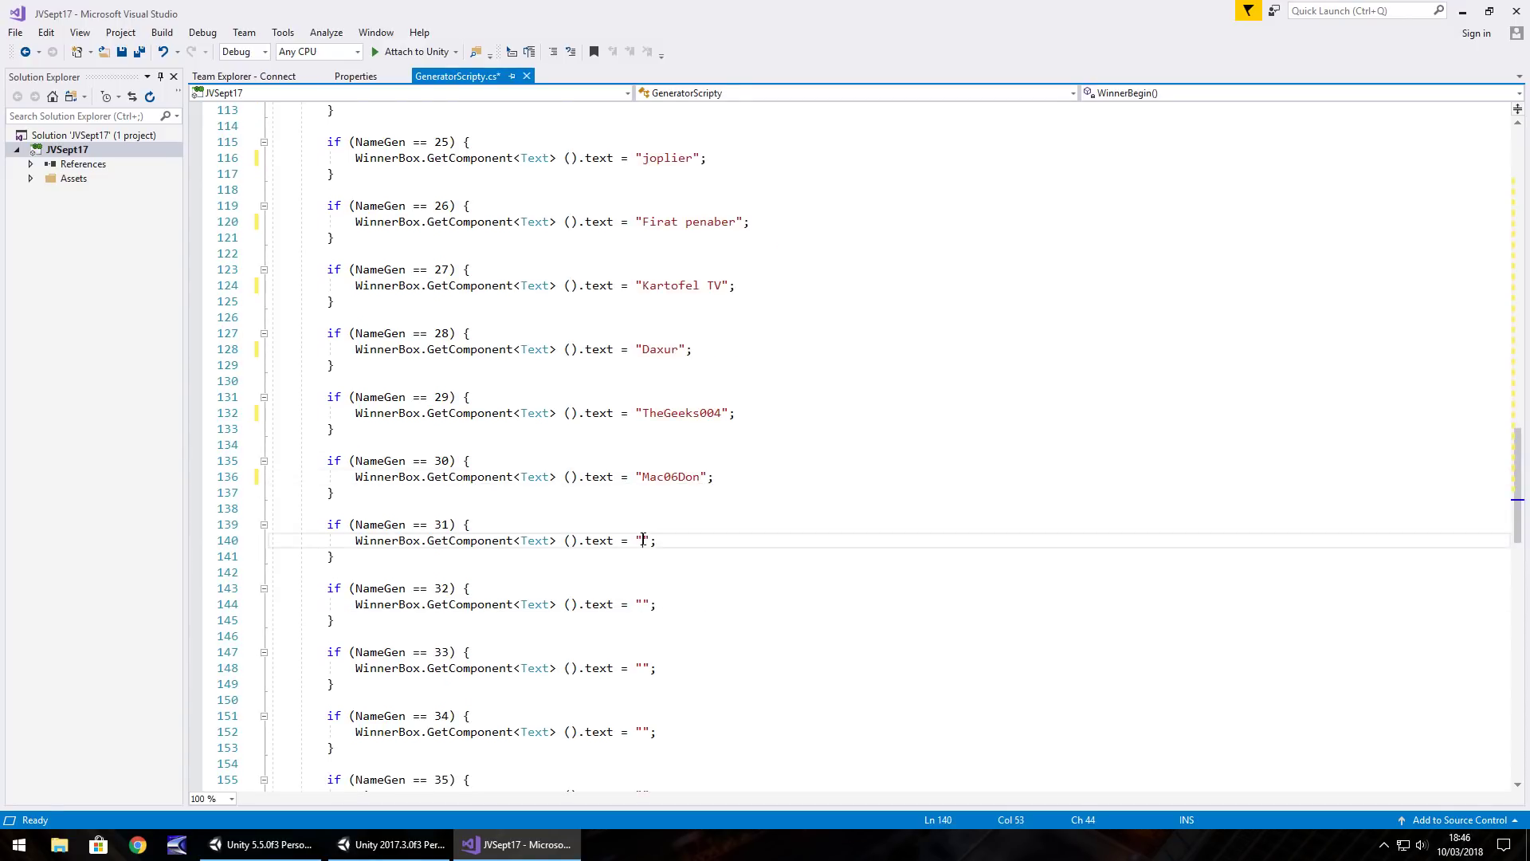
left_click(643, 539)
key("BackSpace")
type("d")
left_click(763, 540)
scroll(654, 461, "down", 3)
left_click(644, 461)
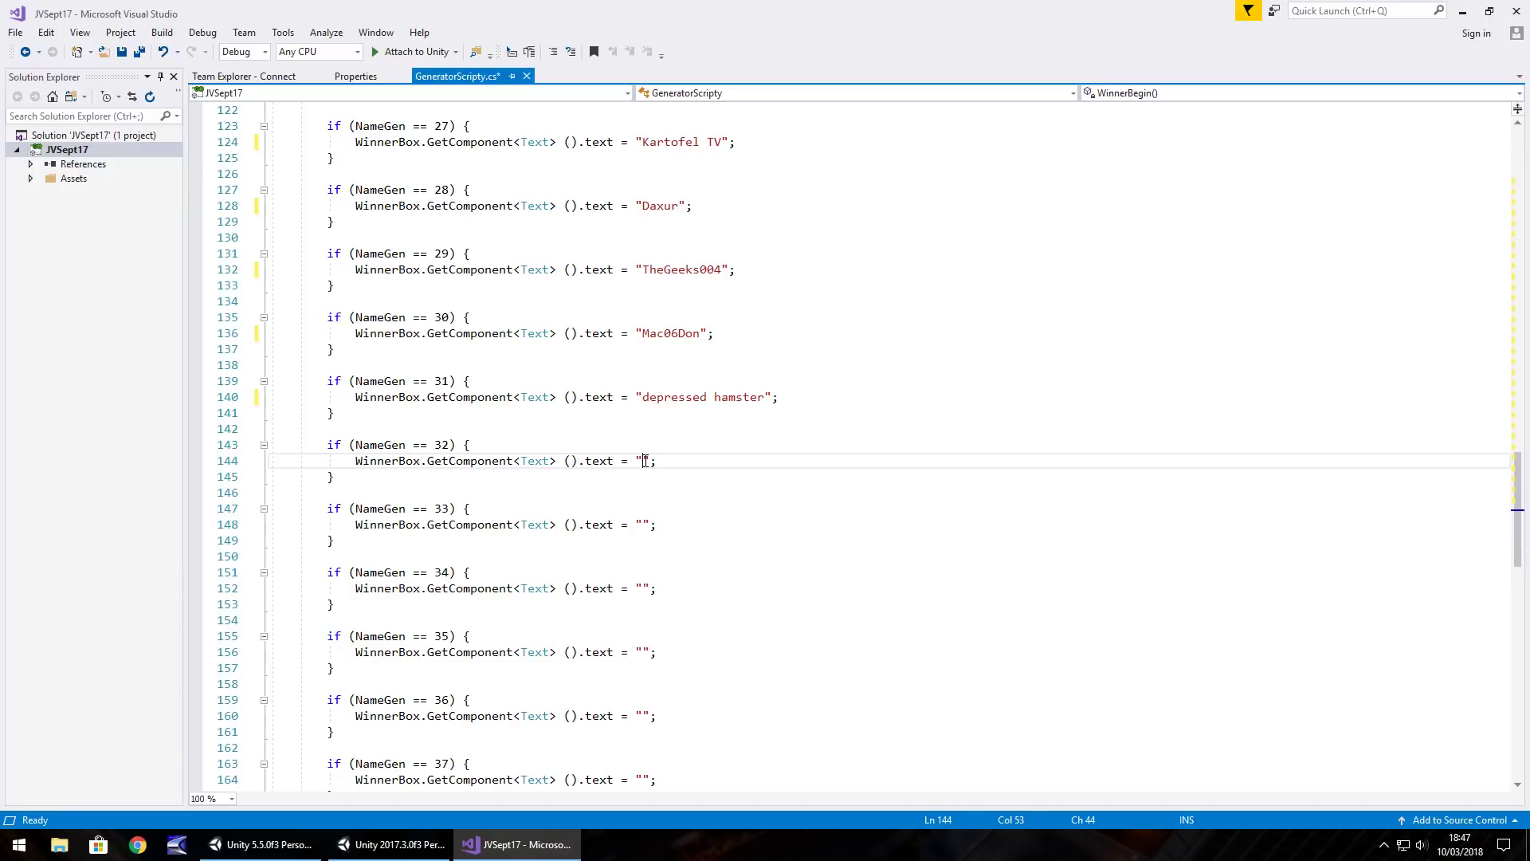
Enter names for NameGen cases 33, 34 and 35, correcting case 35's last letter
scroll(514, 507, "down", 5)
left_click(644, 285)
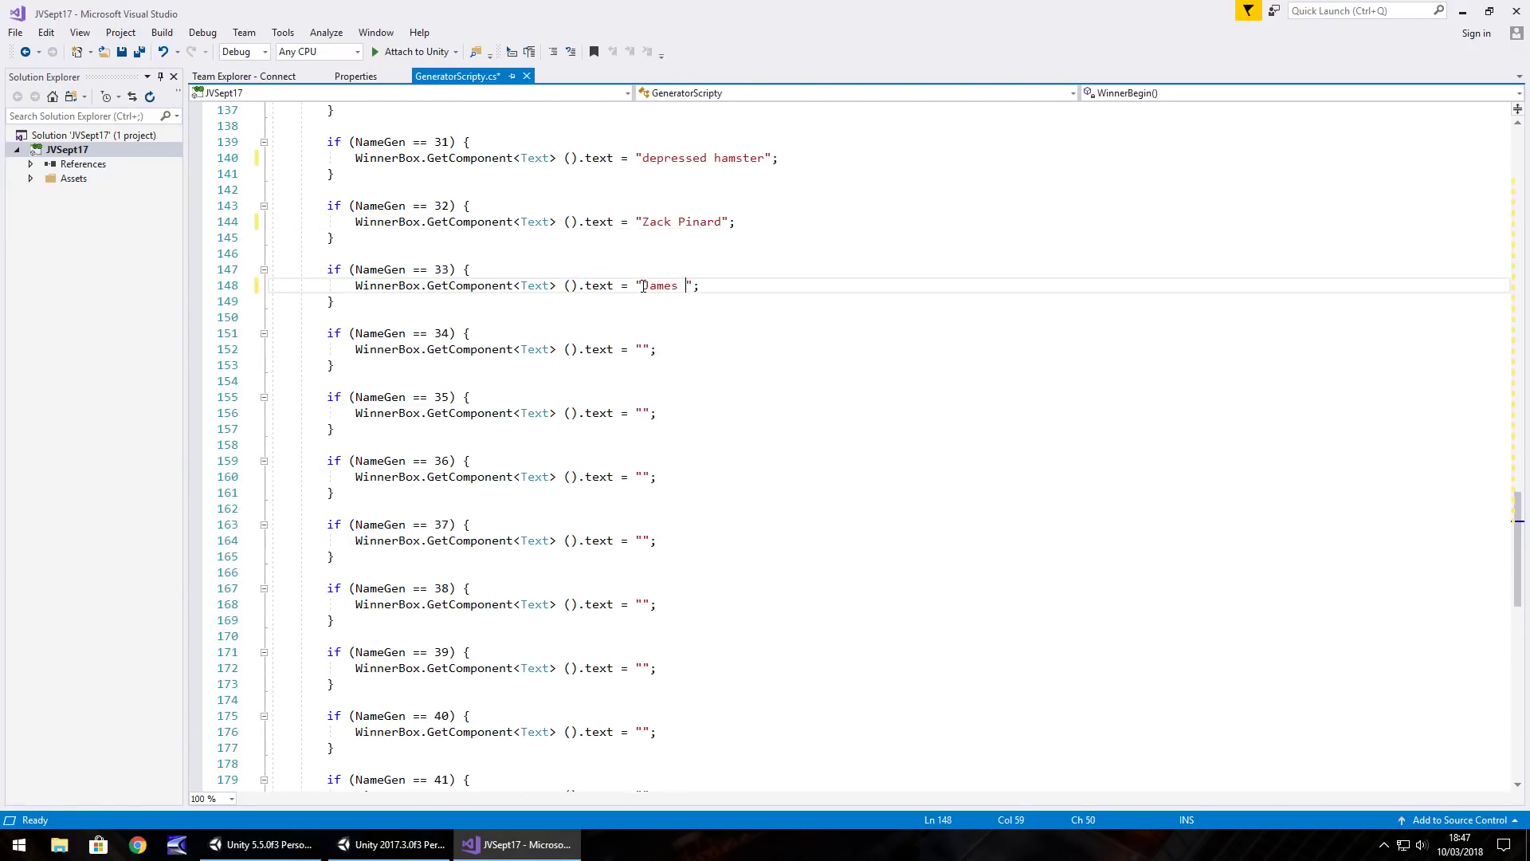
left_click(644, 350)
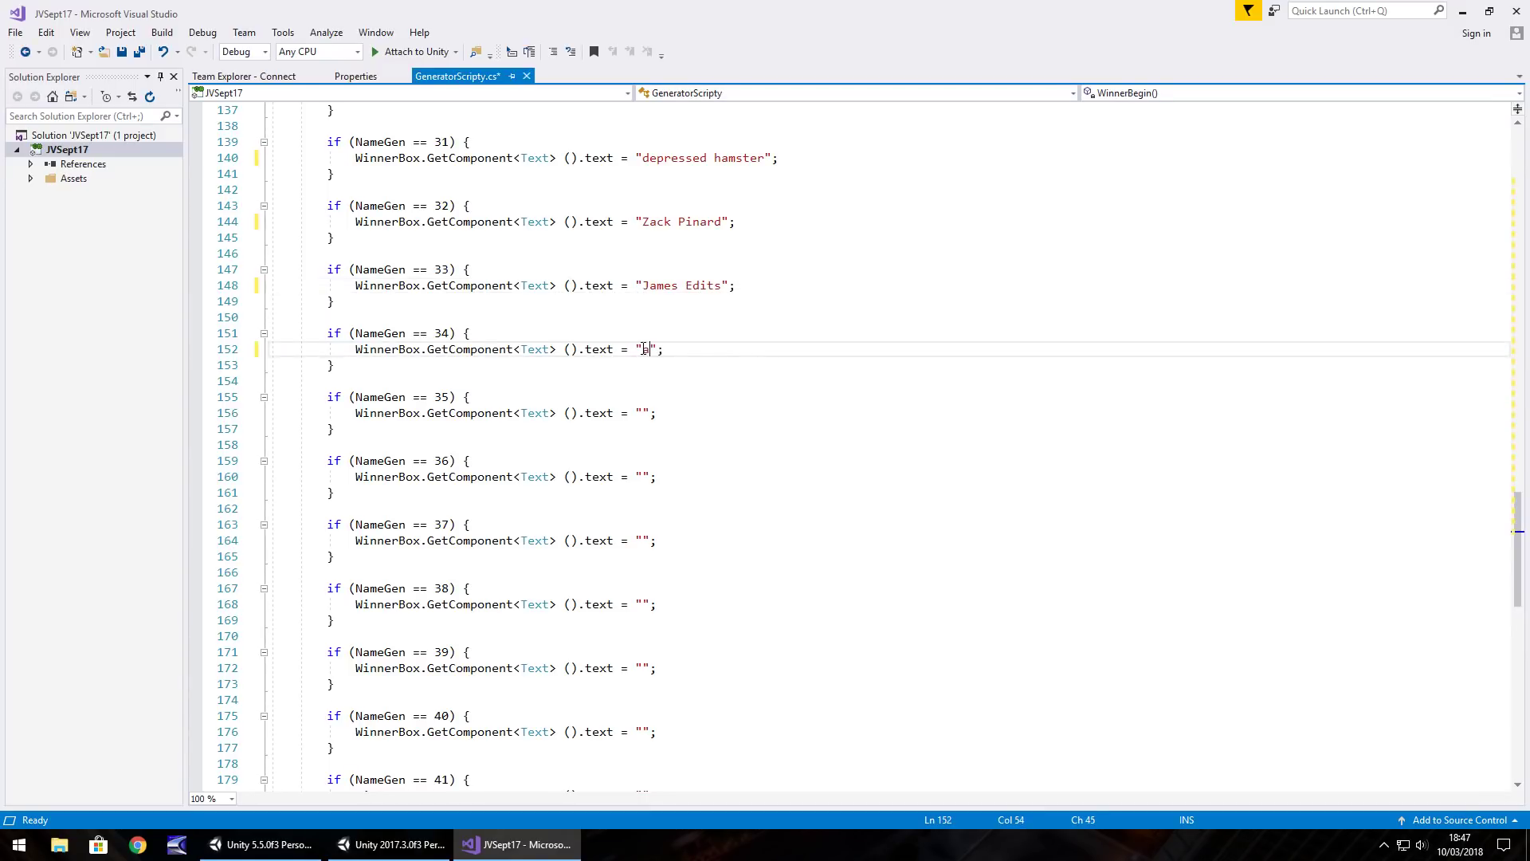
left_click(643, 413)
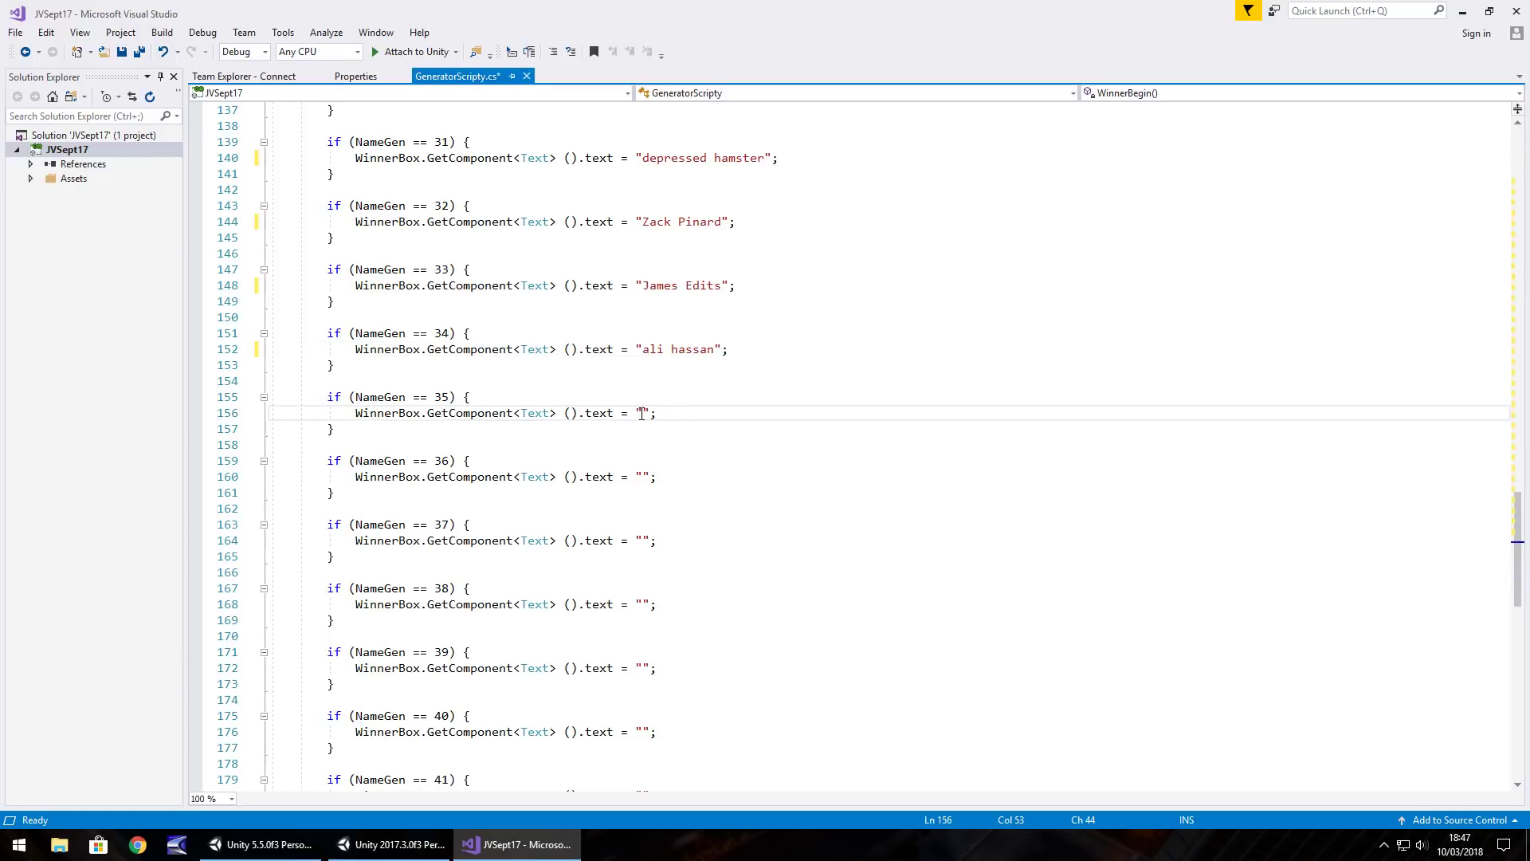
Fill in the entrants' names for NameGen cases 36 and 37
left_click(643, 476)
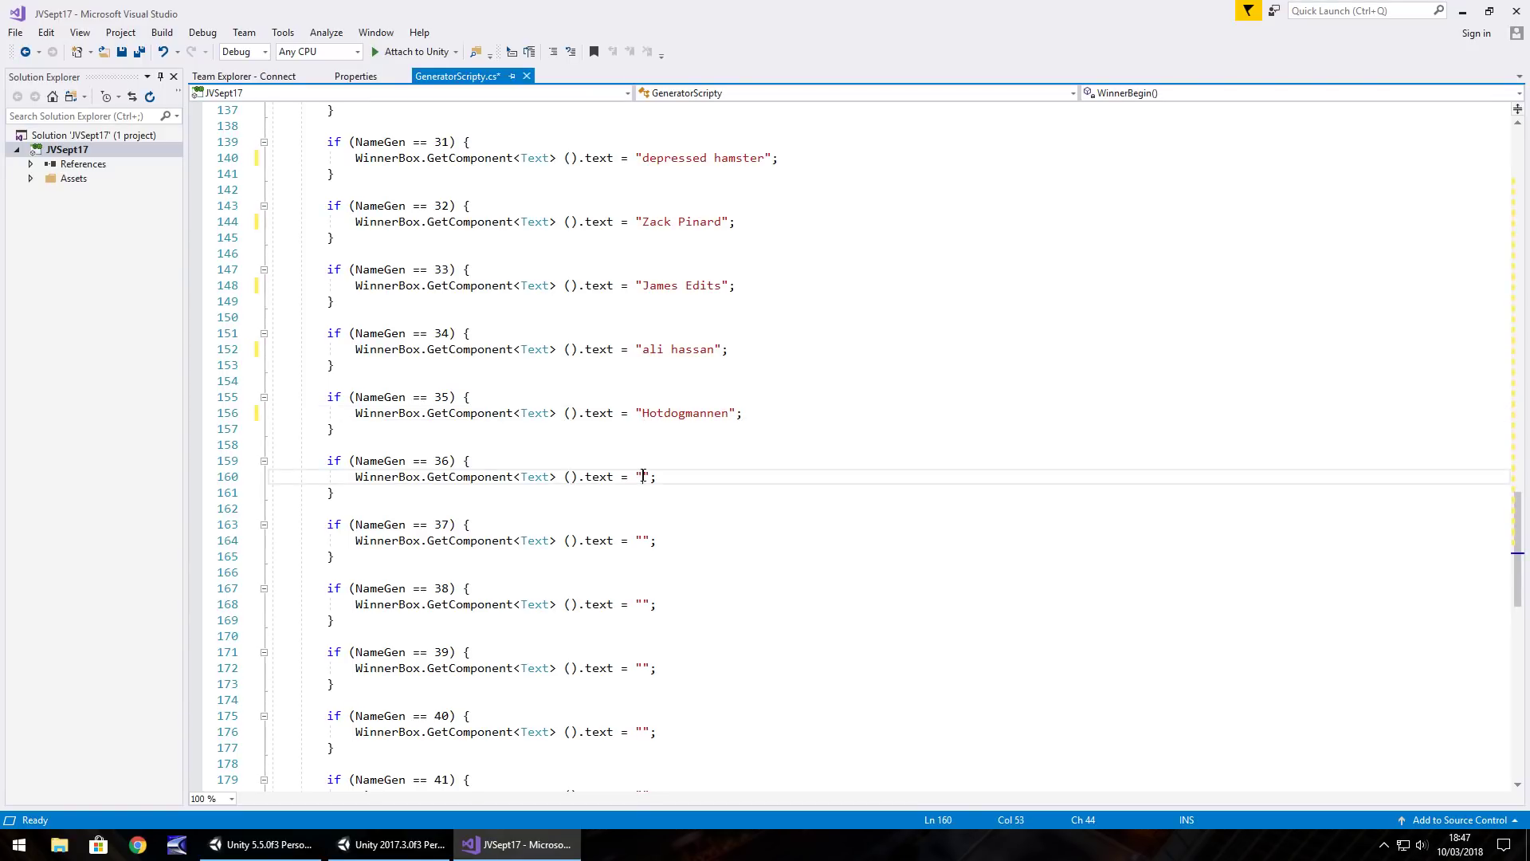
left_click(644, 542)
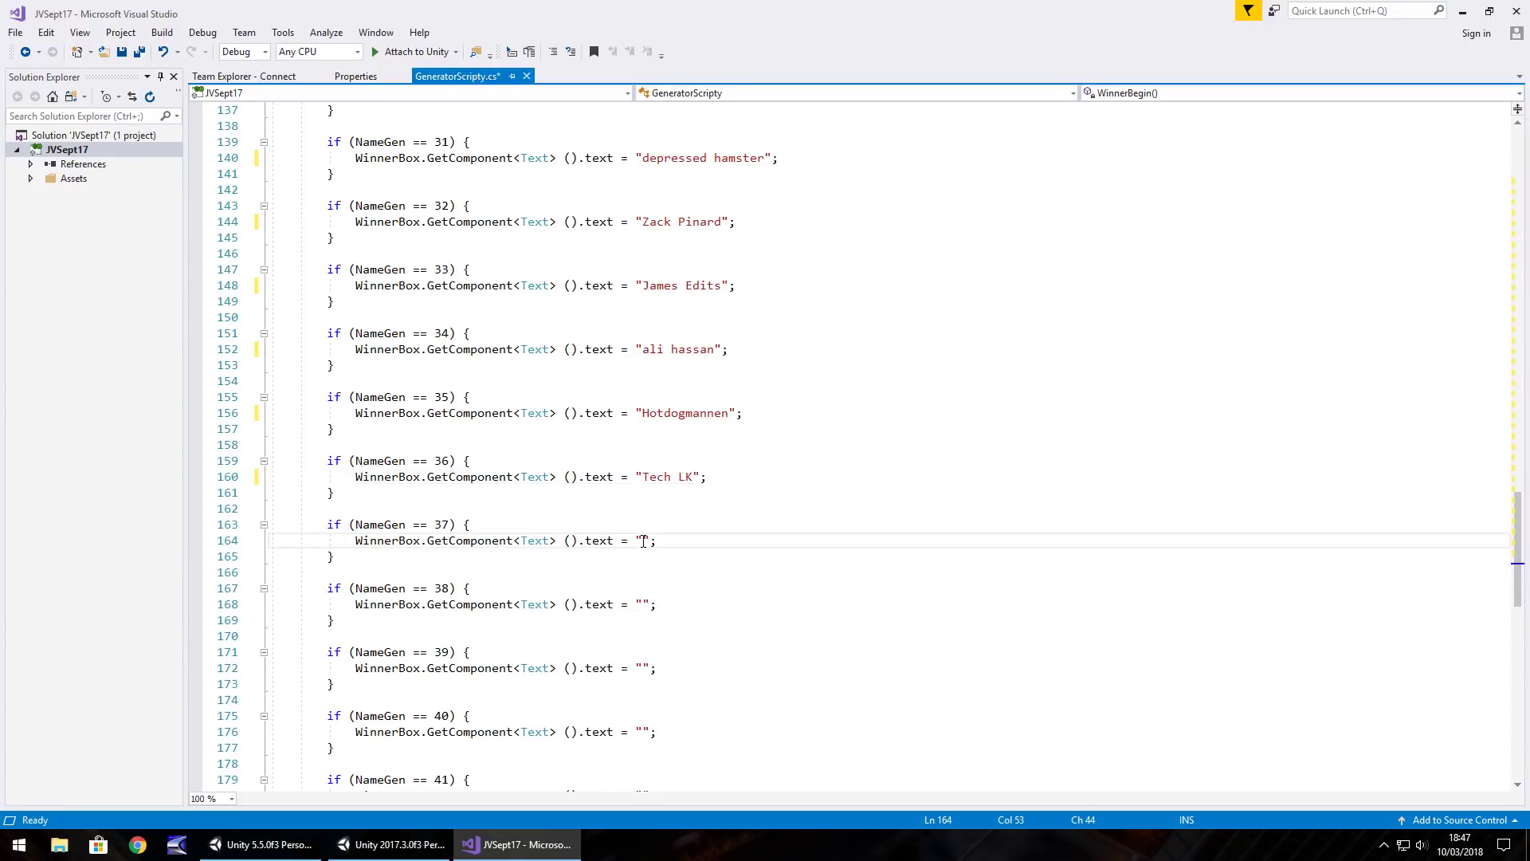
Change the Random.Range upper bound from 20 to 38, save the script, and return to Unity
scroll(694, 509, "up", 13)
scroll(685, 502, "down", 14)
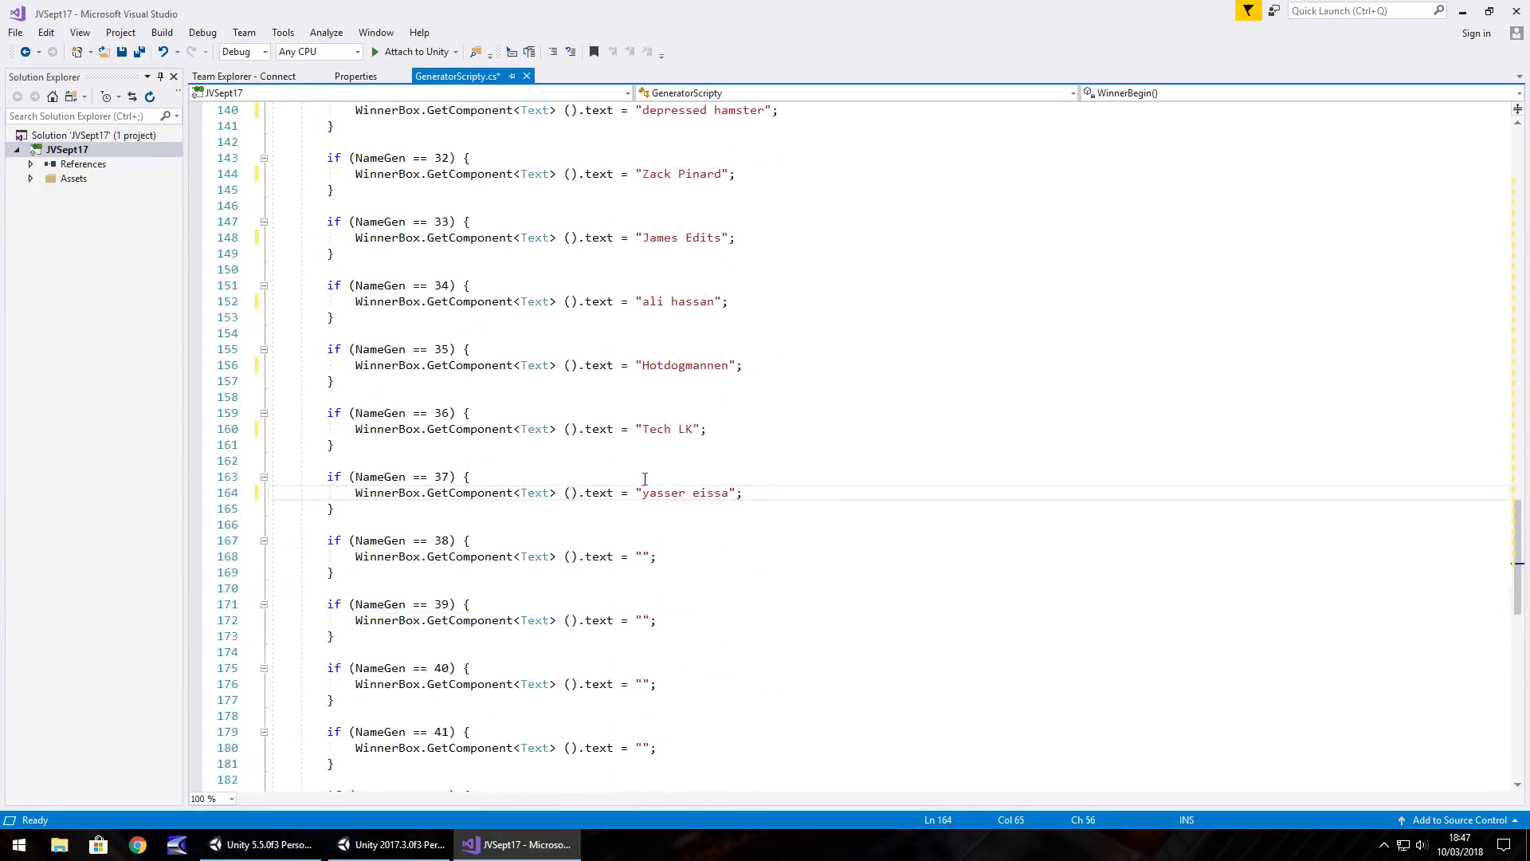
scroll(453, 480, "up", 20)
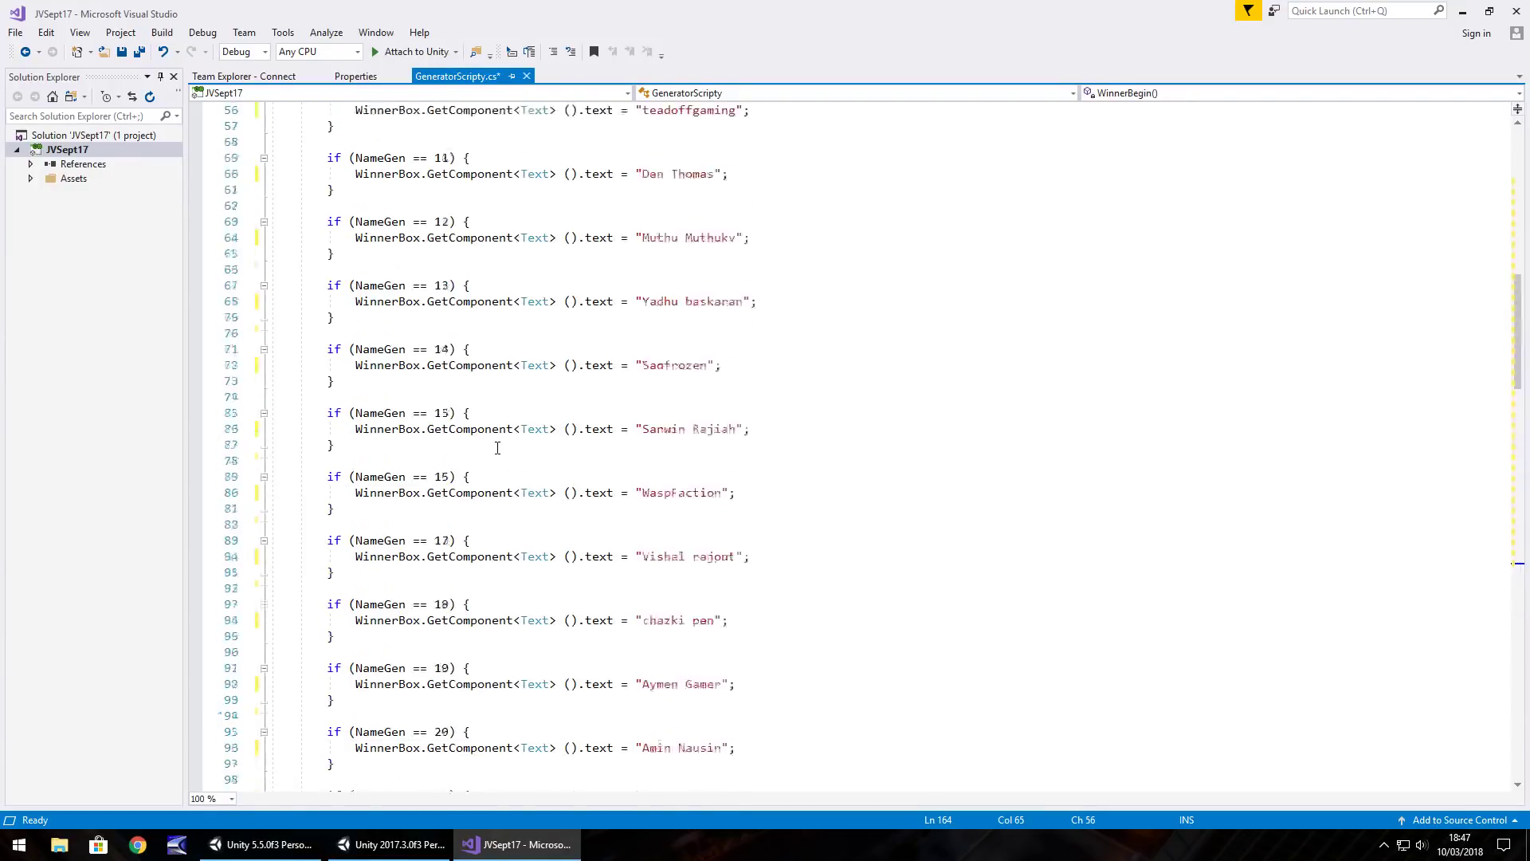
scroll(485, 437, "up", 12)
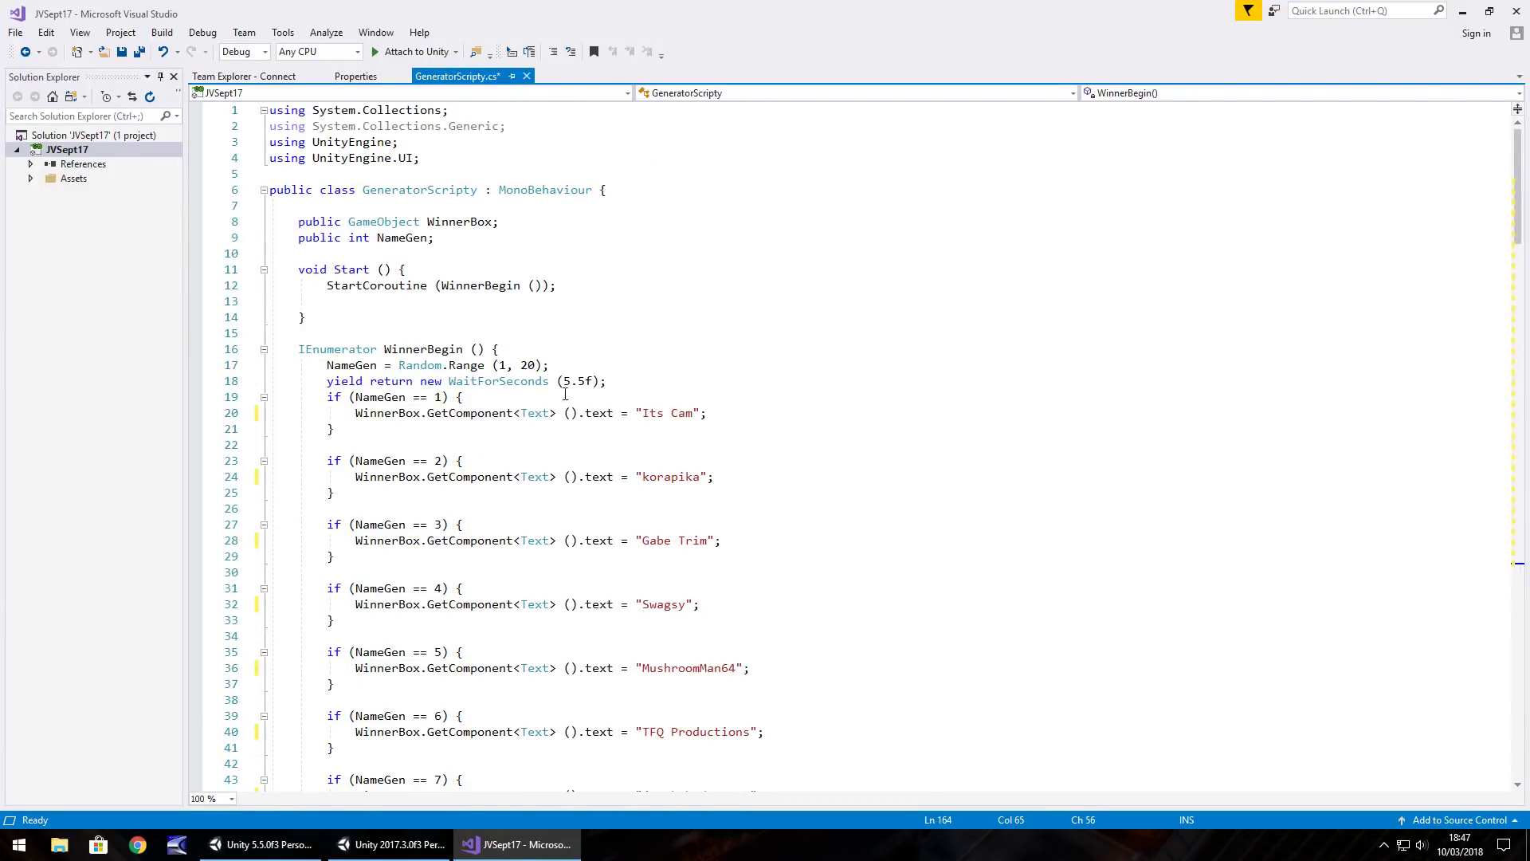
double_click(533, 366)
type("38")
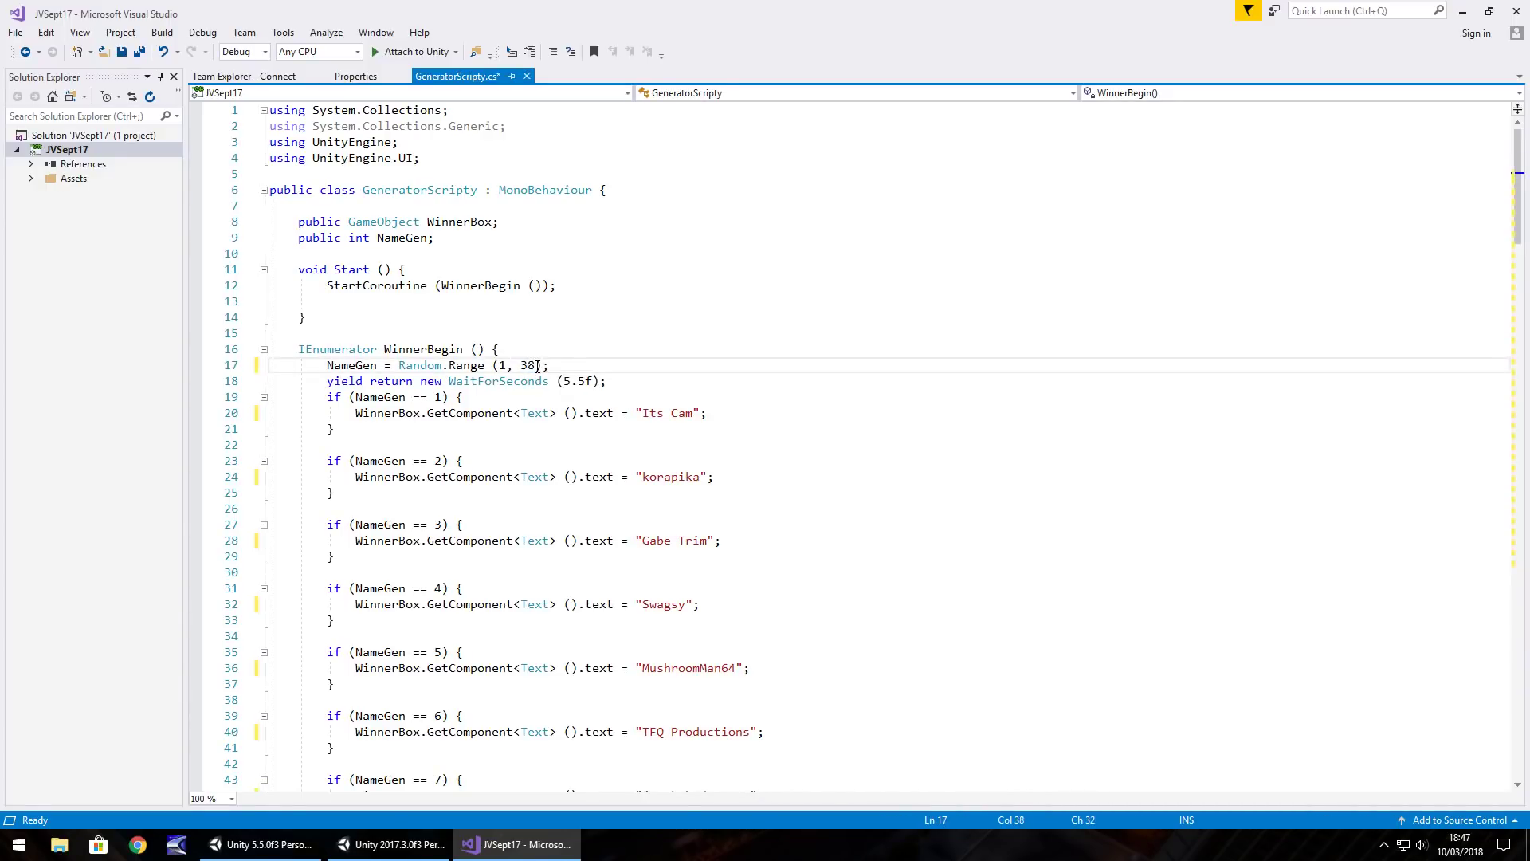
key("ctrl+s")
left_click(301, 839)
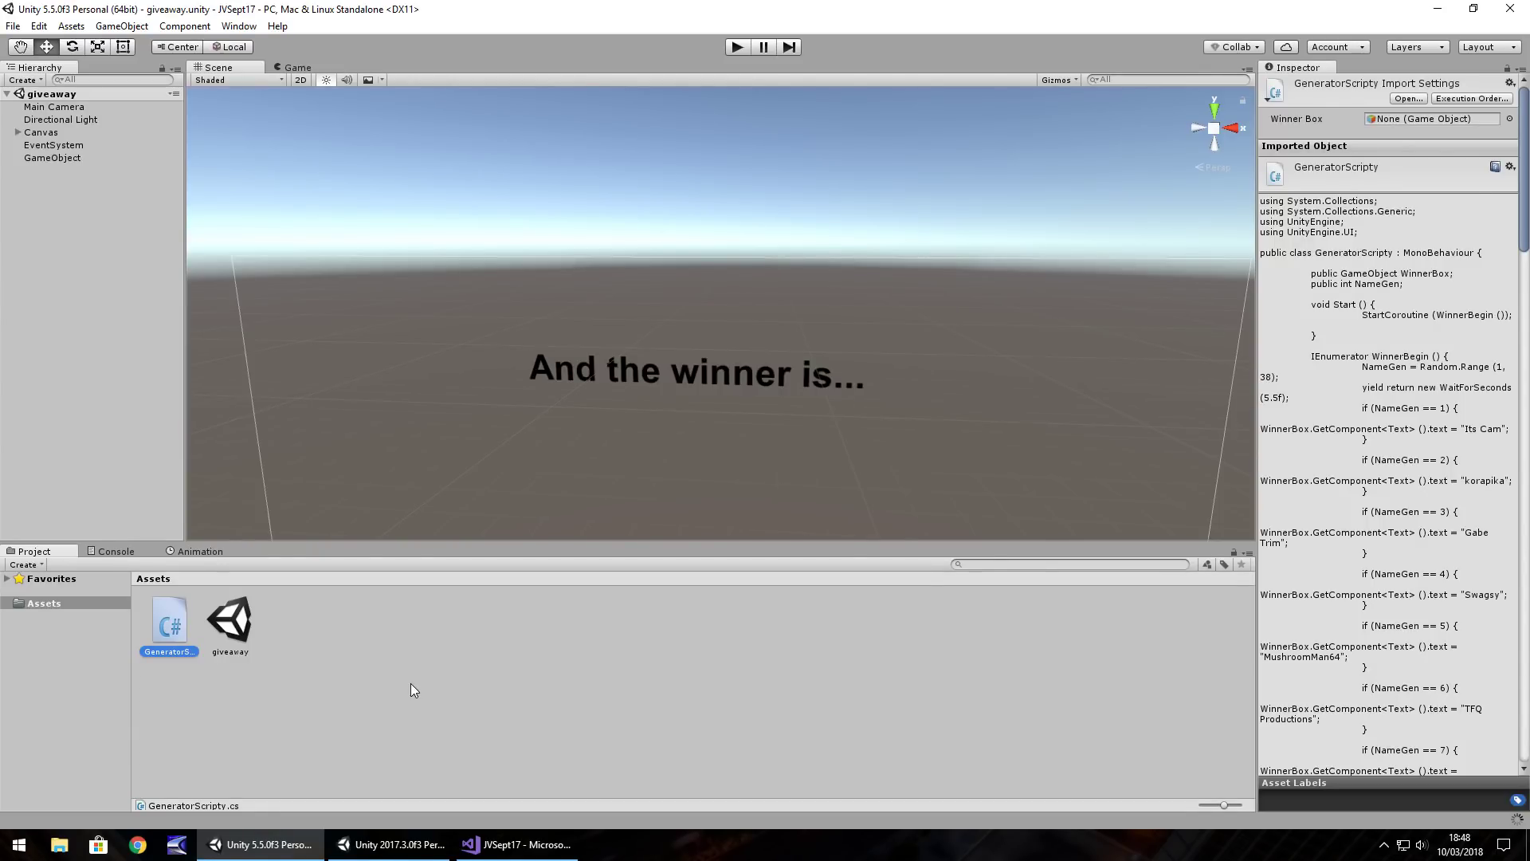
left_click(503, 845)
scroll(619, 644, "down", 8)
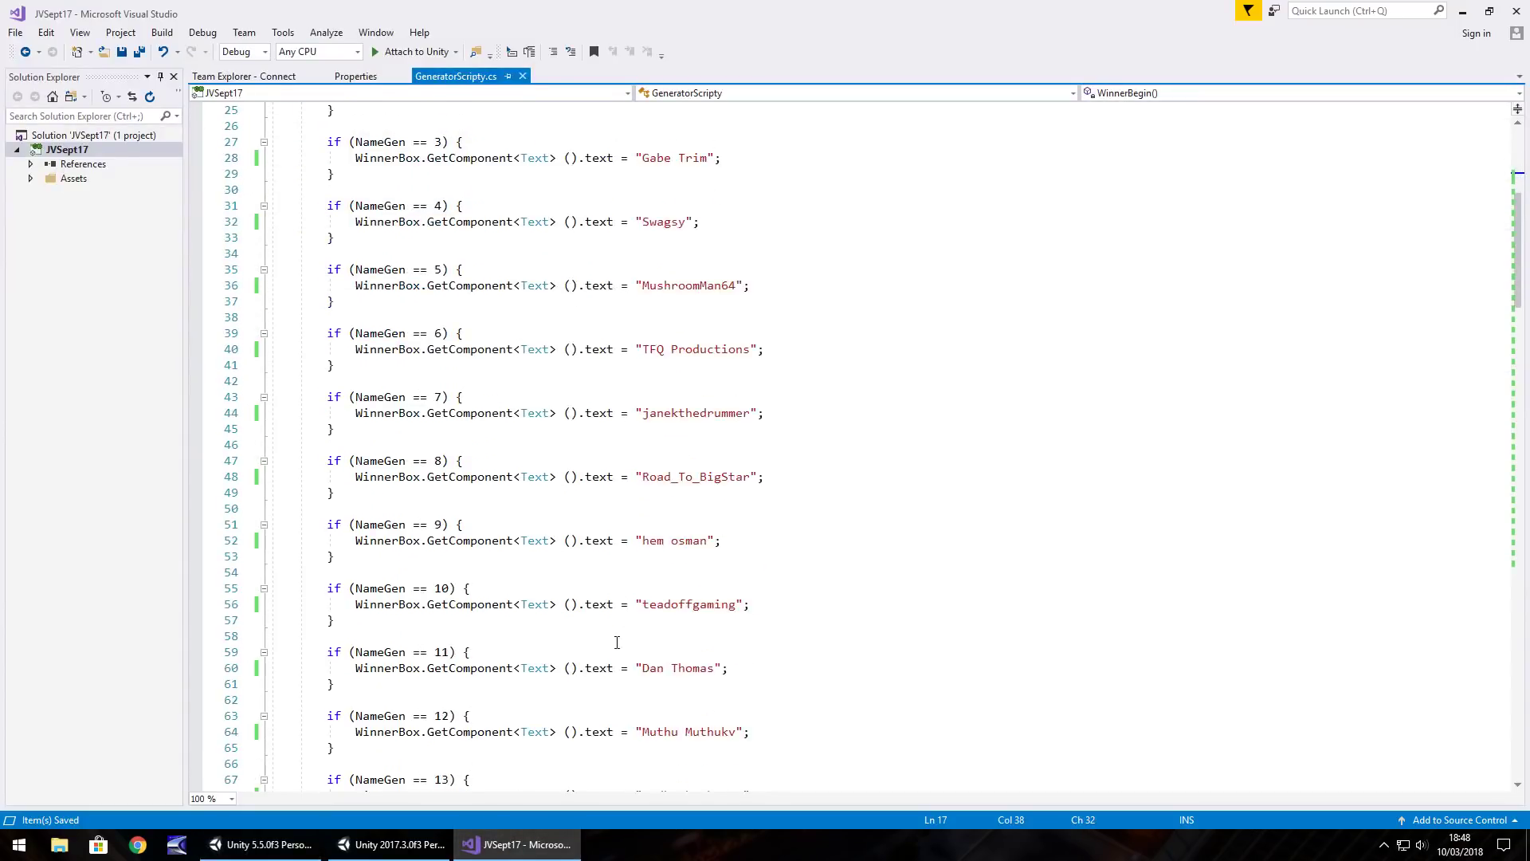
scroll(614, 637, "down", 9)
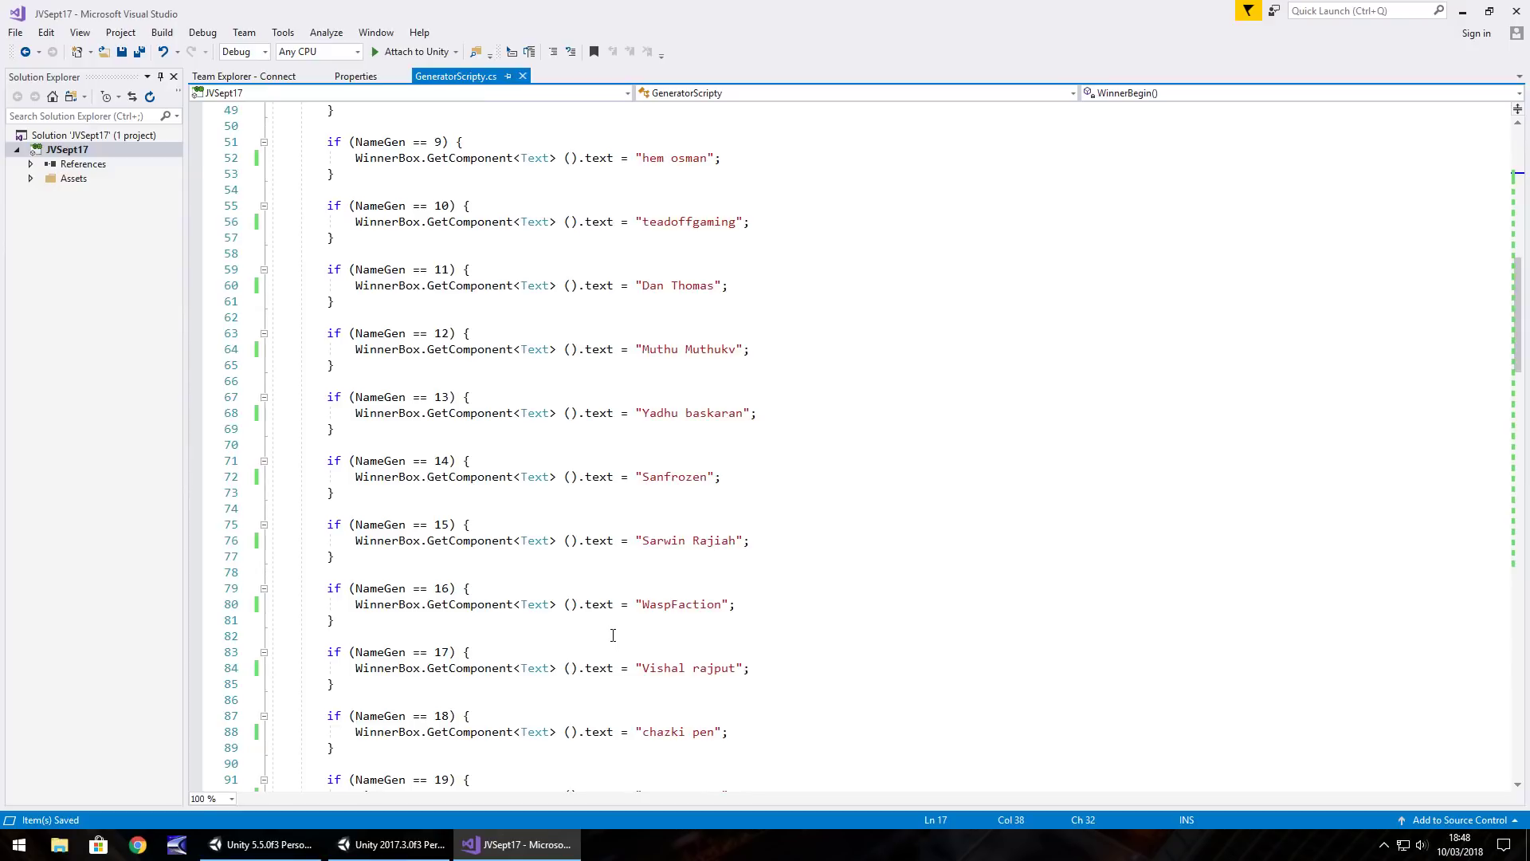
scroll(613, 636, "down", 6)
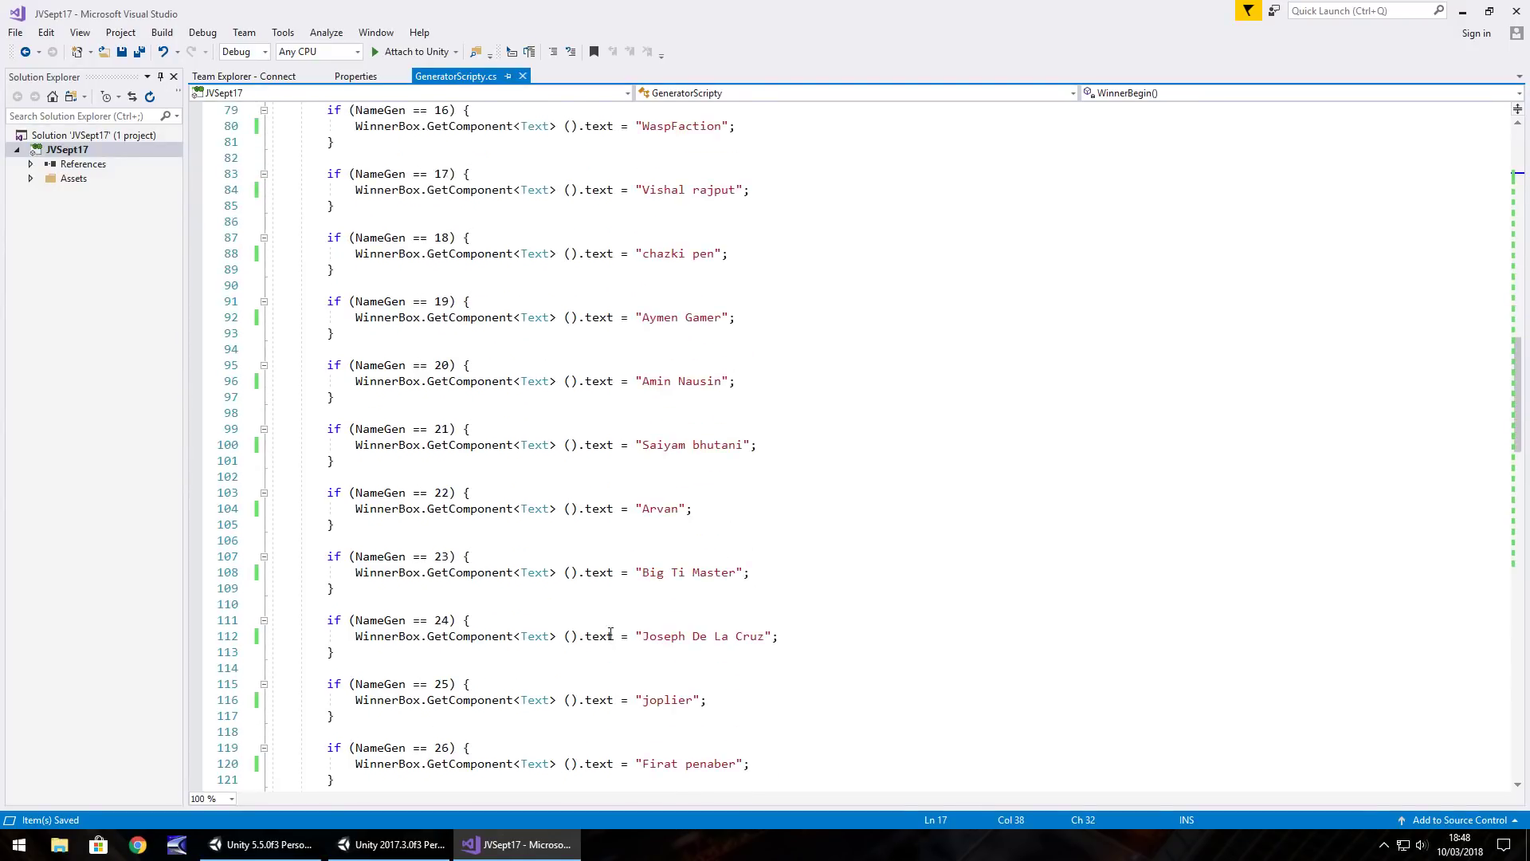
left_click(667, 604)
double_click(667, 603)
left_click(665, 603)
scroll(452, 614, "up", 20)
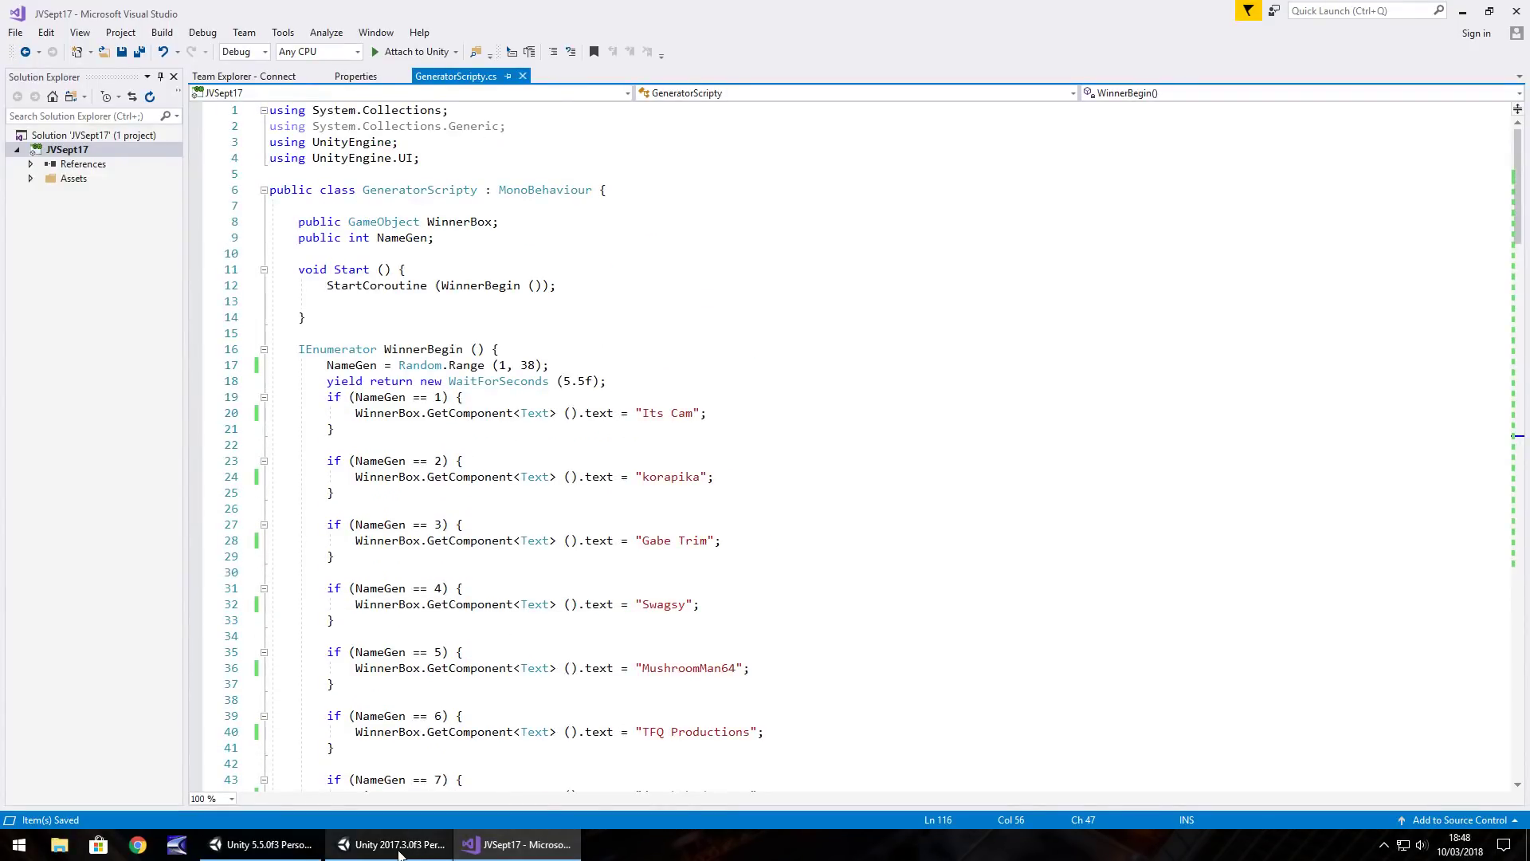
left_click(285, 852)
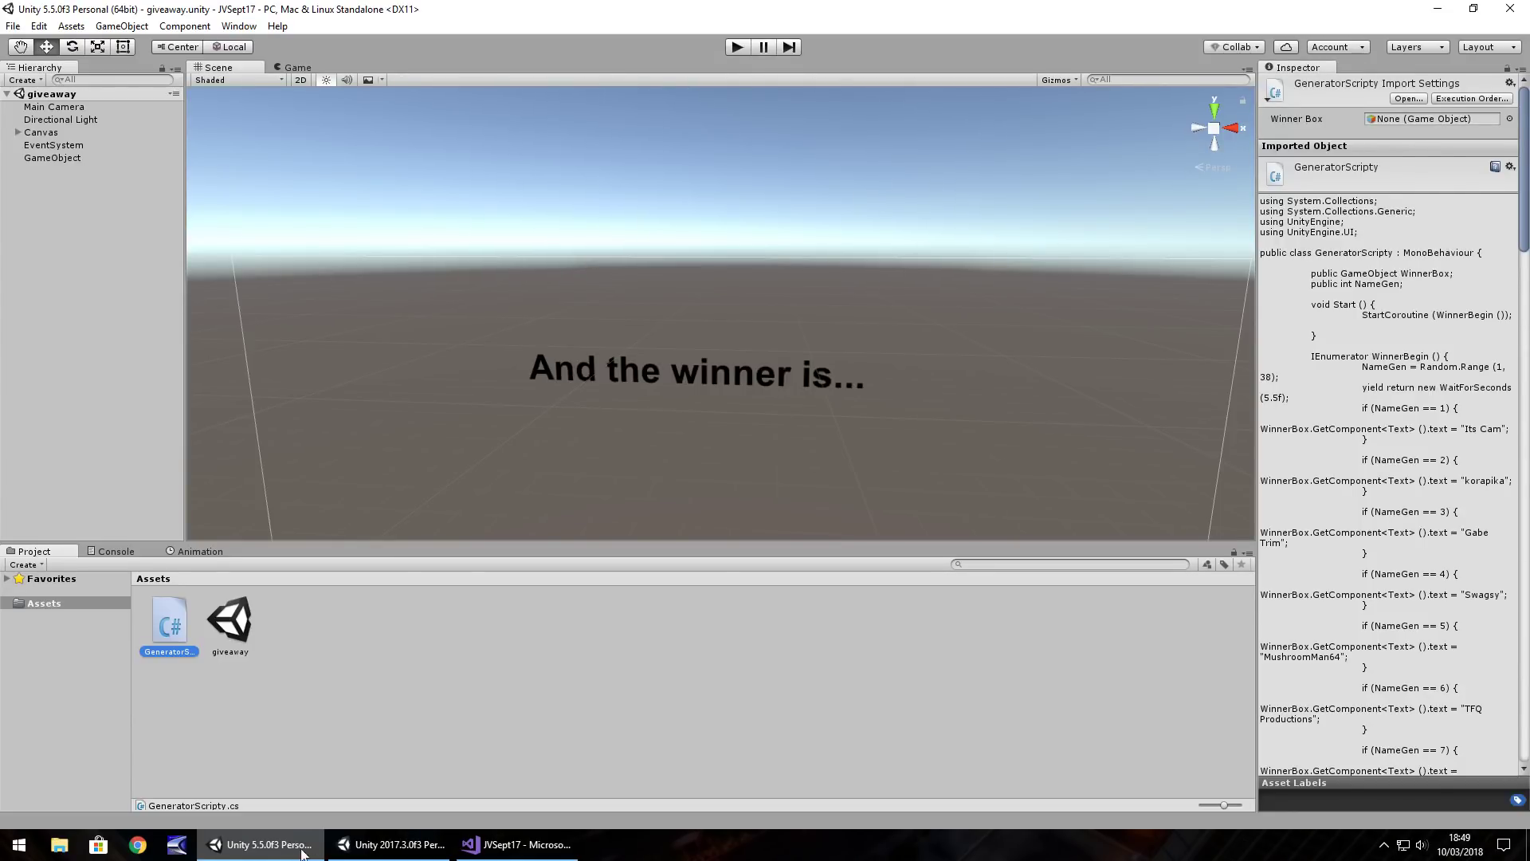
left_click(518, 844)
scroll(600, 522, "down", 9)
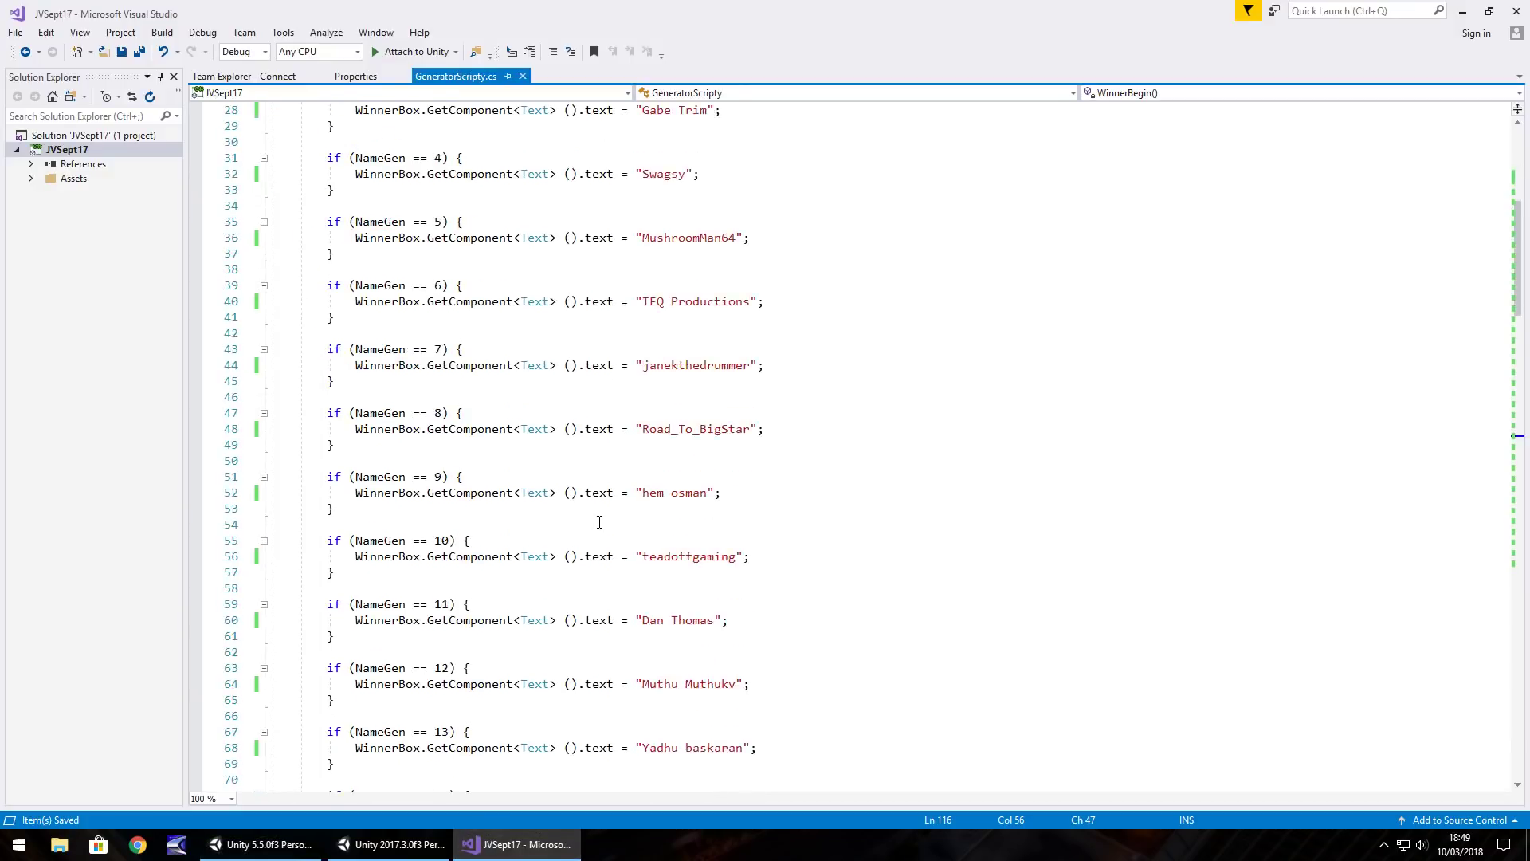
scroll(599, 522, "down", 15)
scroll(602, 520, "down", 7)
left_click_drag(746, 716, 629, 716)
scroll(691, 571, "up", 20)
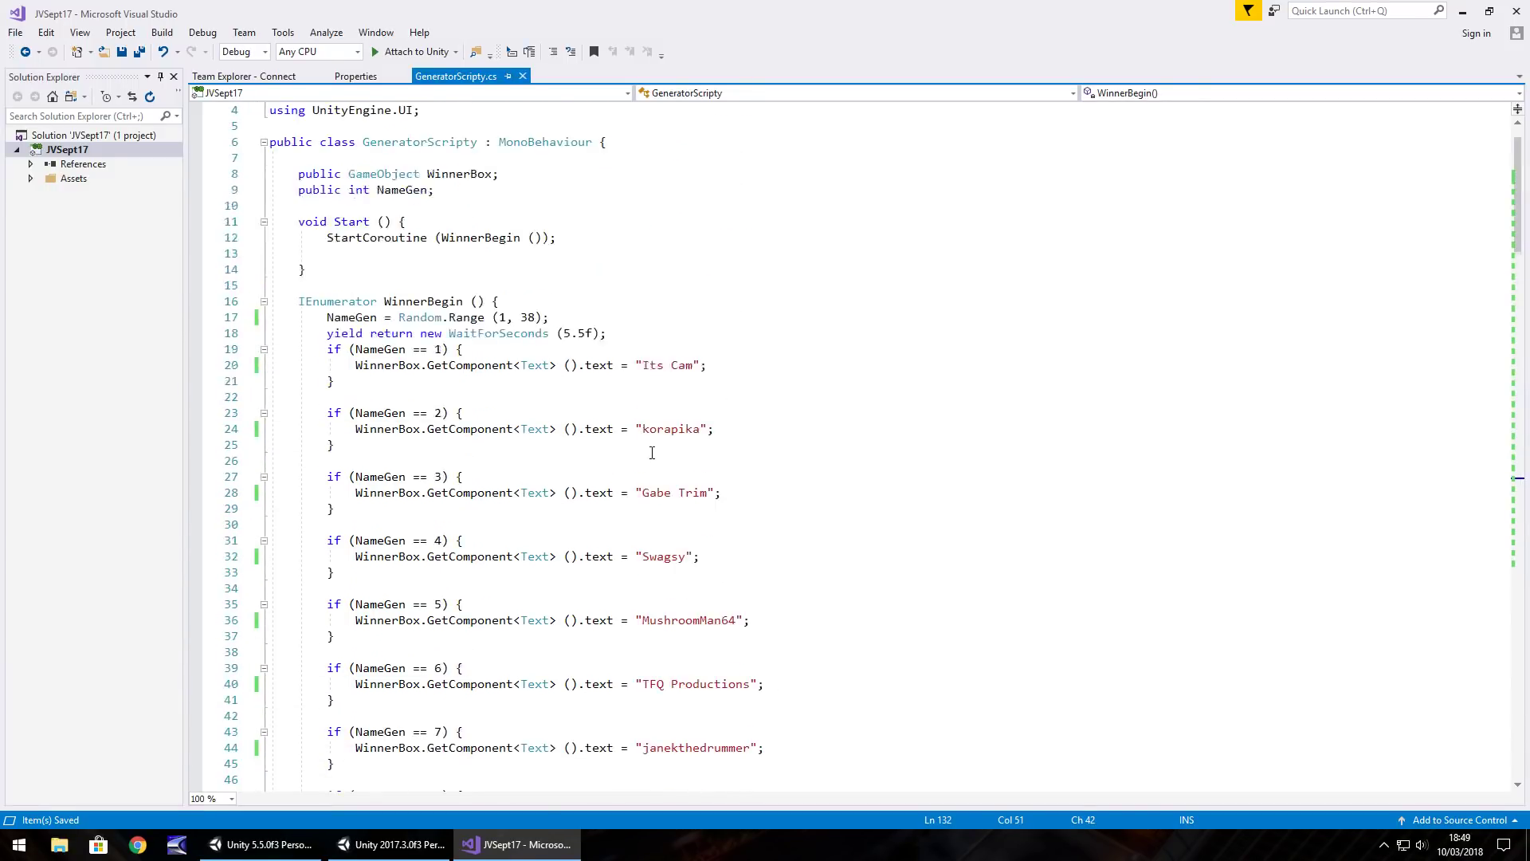
scroll(652, 453, "up", 1)
key("alt+Tab")
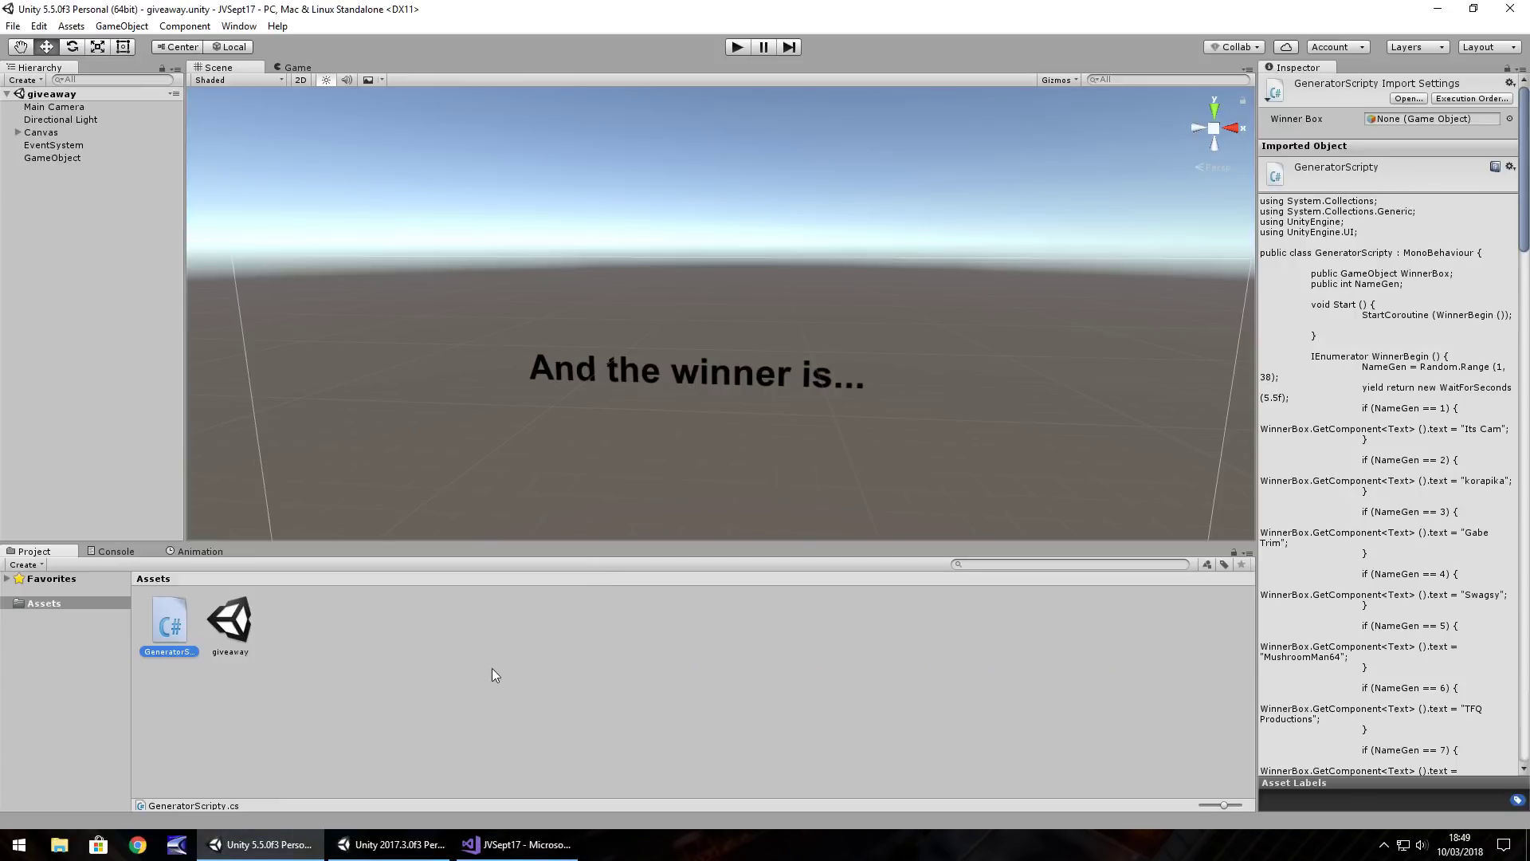
left_click(491, 668)
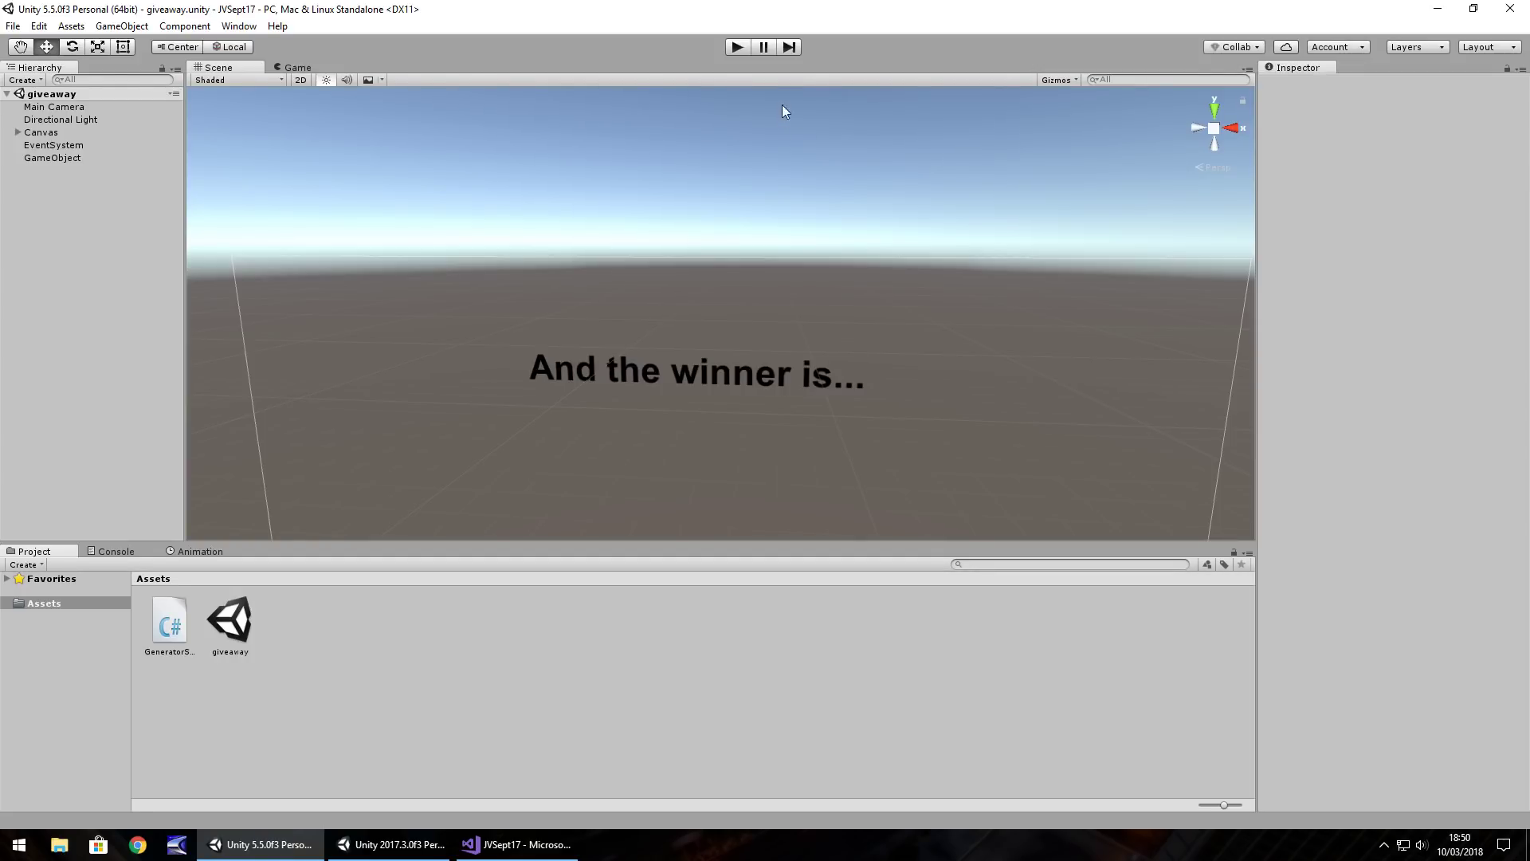
Play the giveaway scene to display a random winner's name, then switch to the Hand tool
left_click(736, 47)
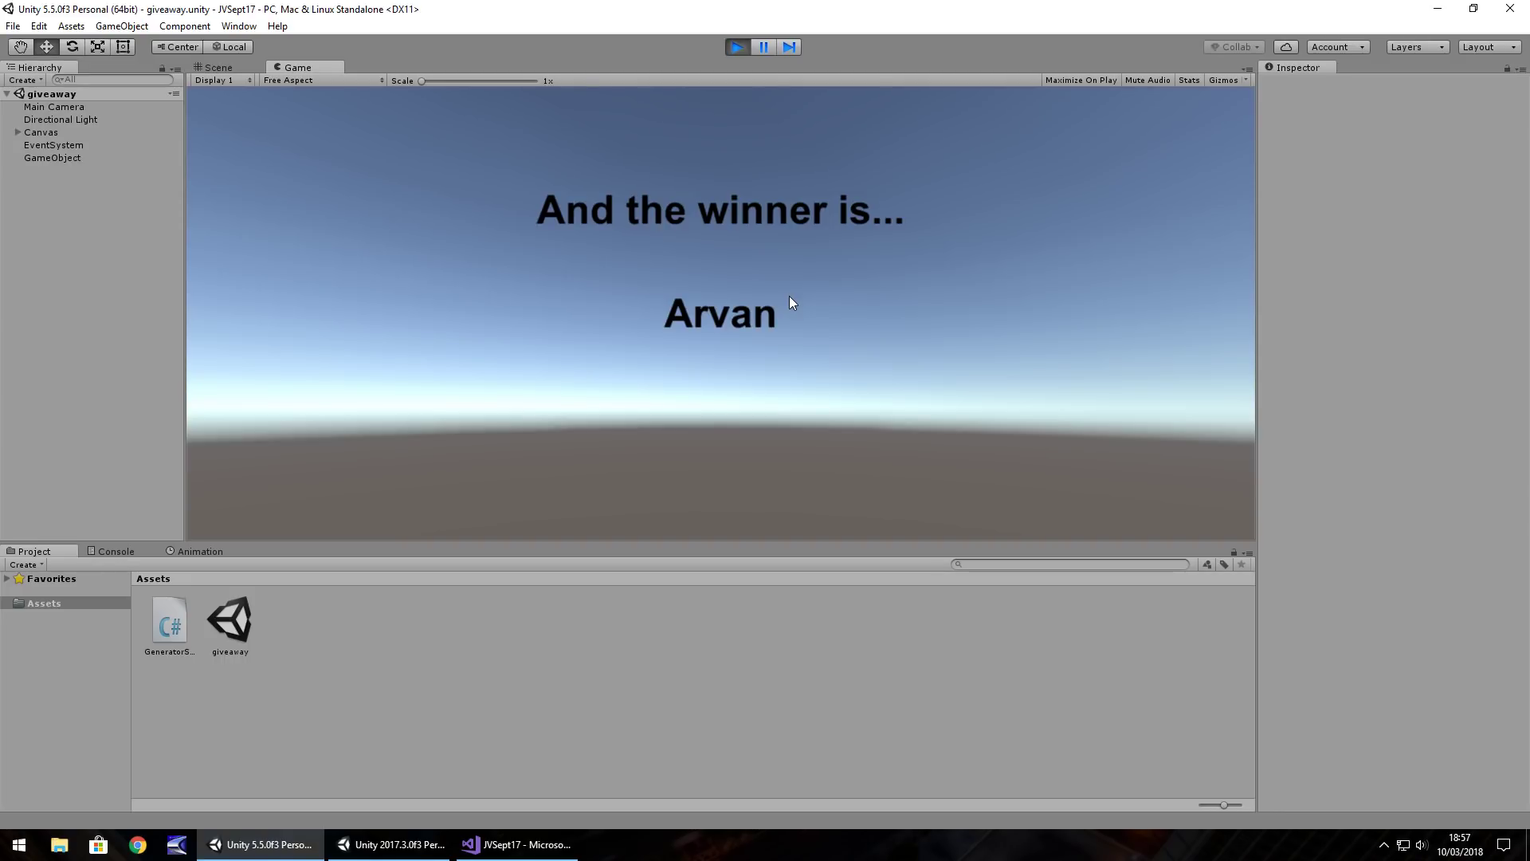
key("q")
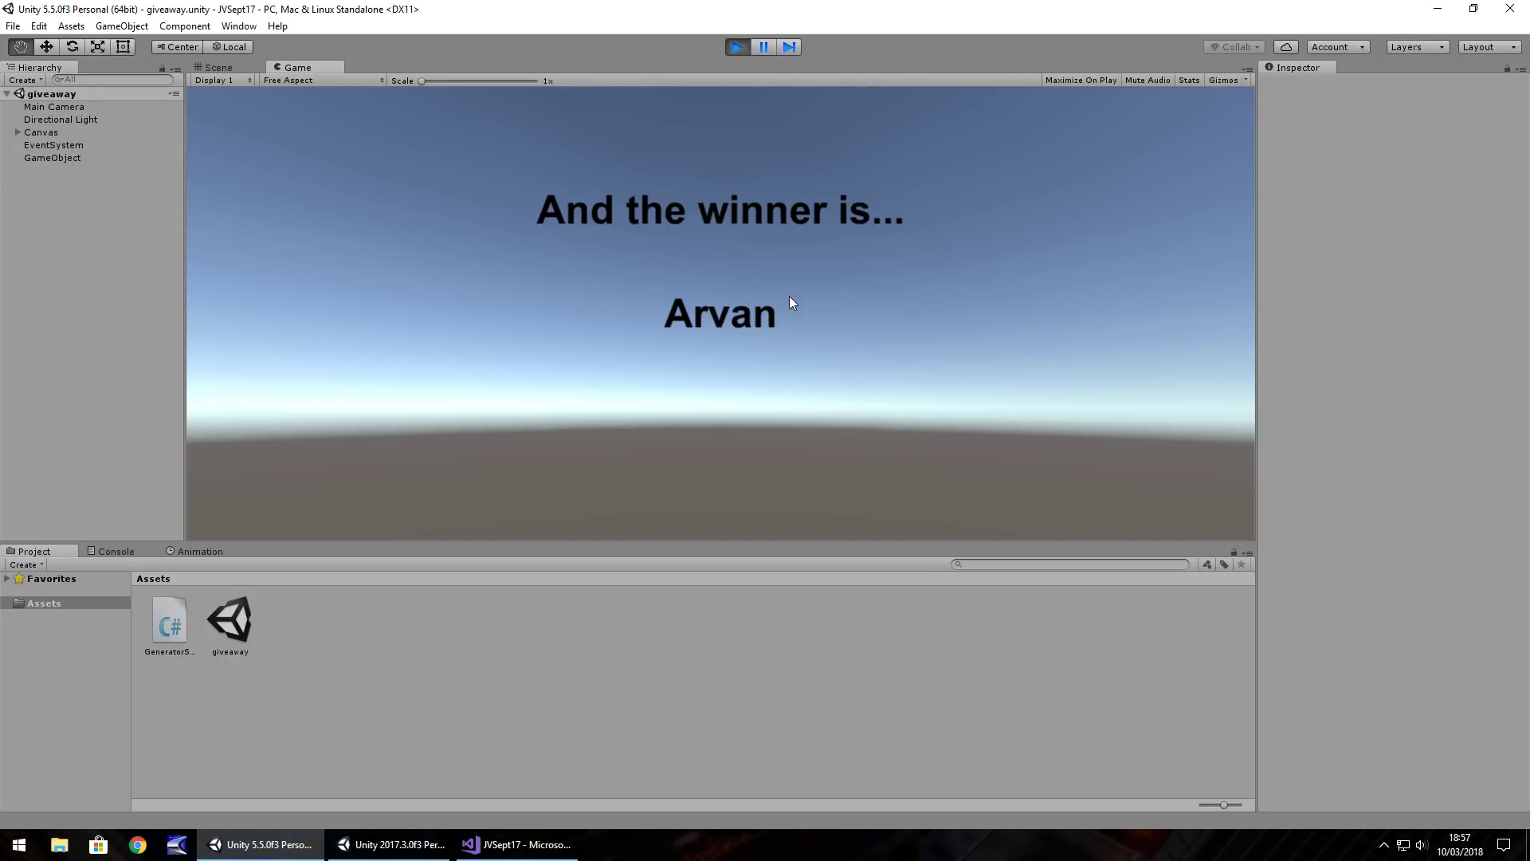